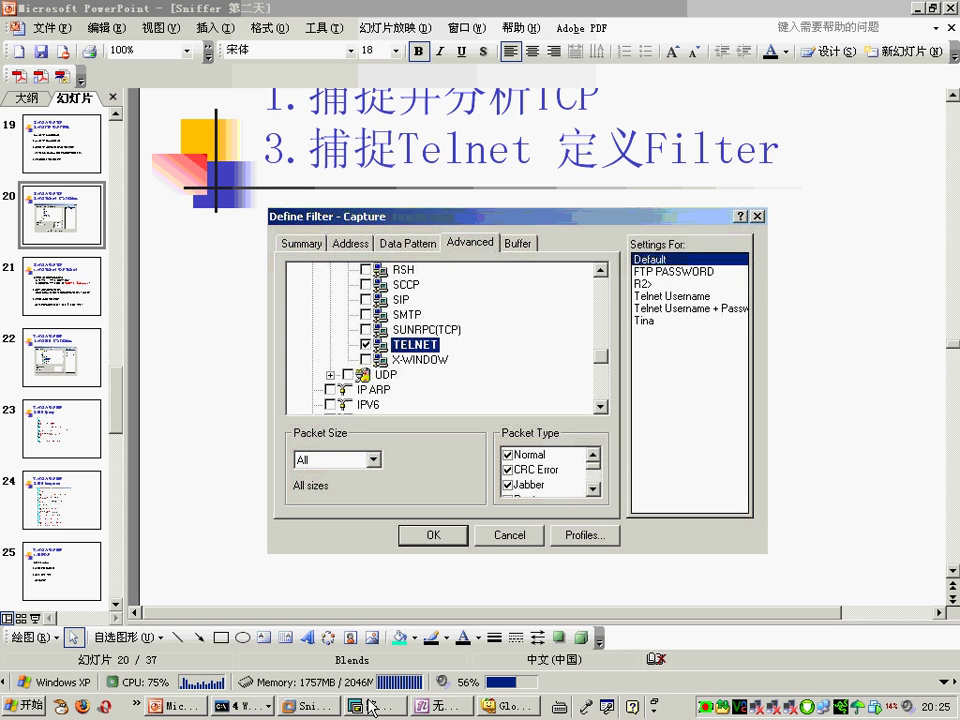
# Step: Create a new capture profile named newtelnet in Define Filter
pyautogui.click(310, 705)
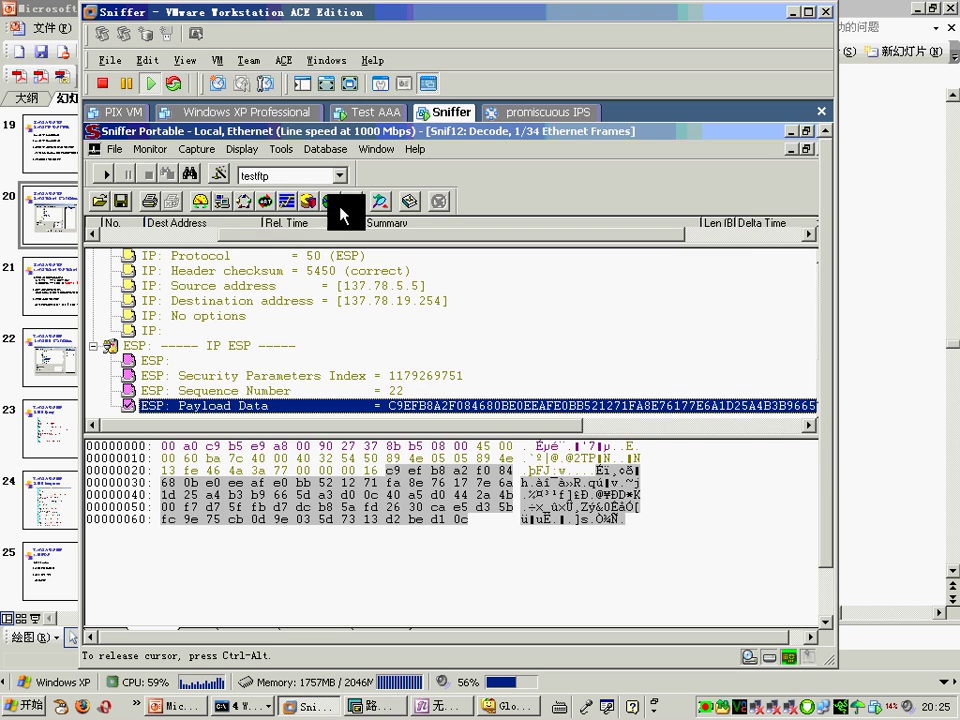
pyautogui.click(217, 175)
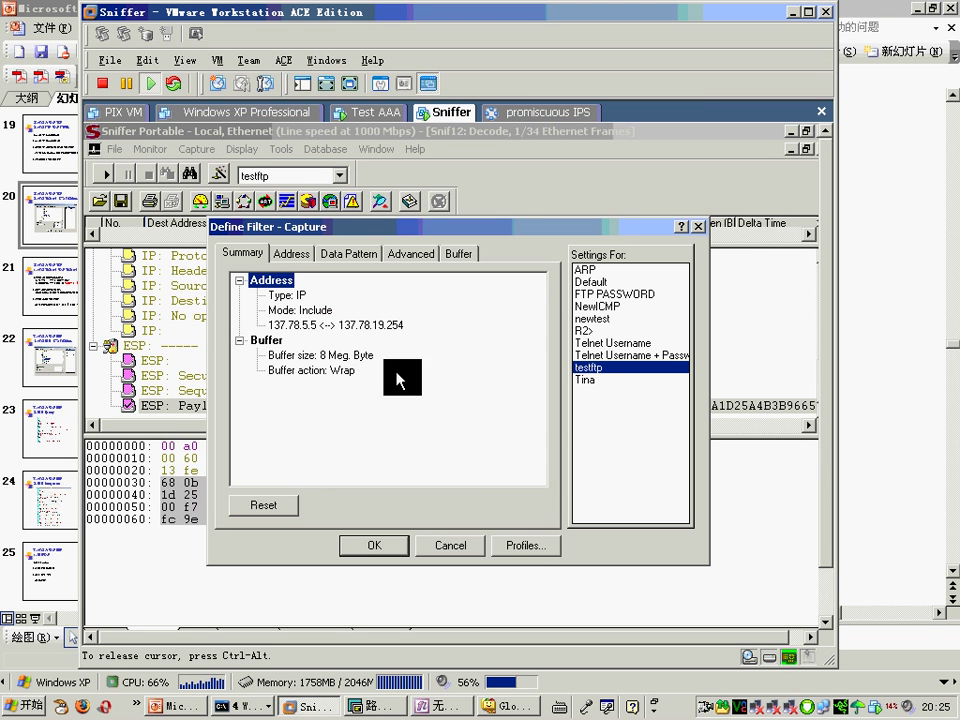
pyautogui.click(520, 545)
pyautogui.click(540, 398)
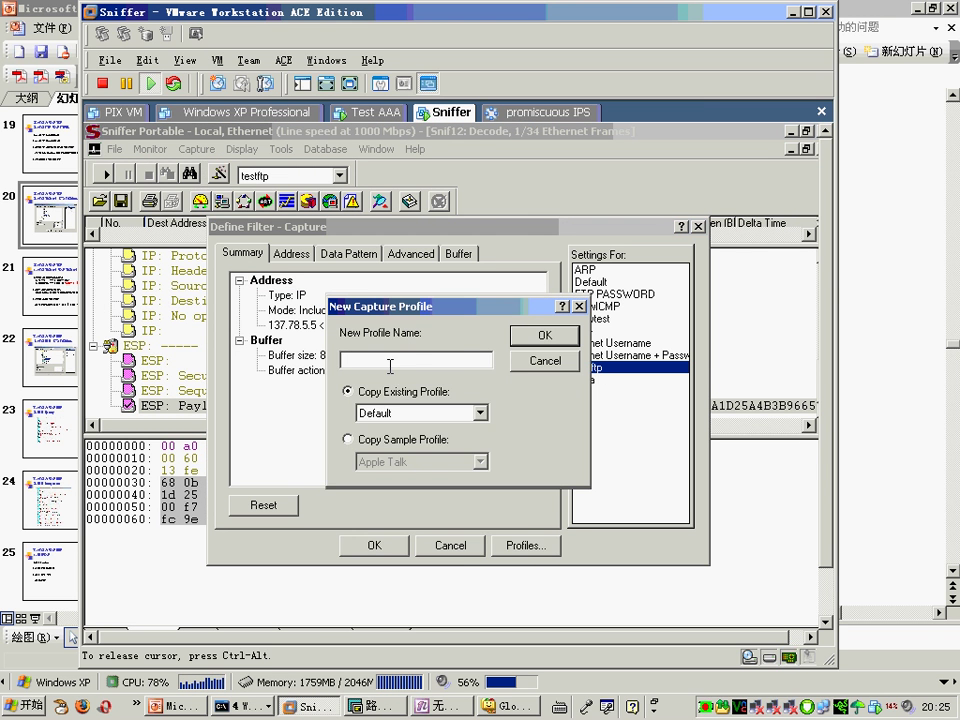
pyautogui.write('newtelnet')
pyautogui.click(548, 334)
pyautogui.click(530, 358)
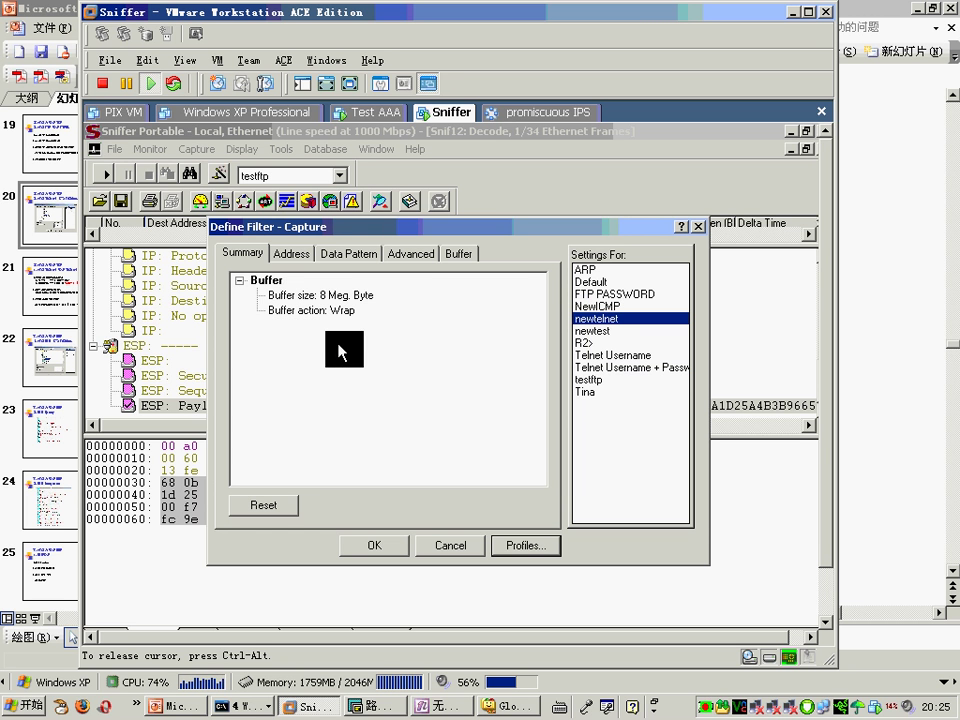
# Step: Limit the newtelnet filter to IP > TCP > TELNET, apply it, and start capturing
pyautogui.click(411, 260)
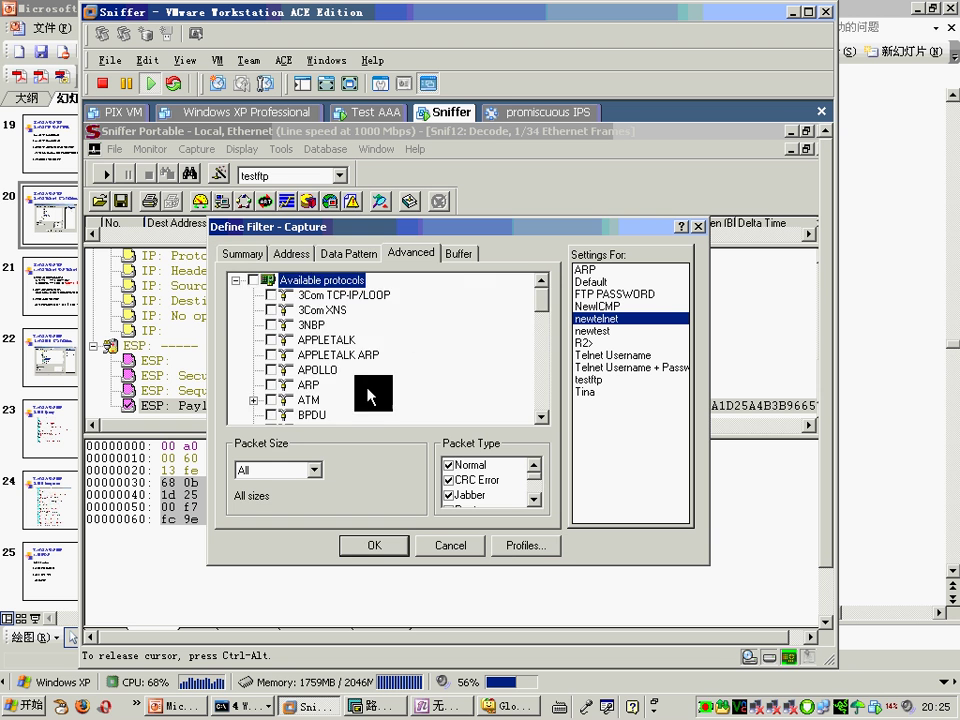
pyautogui.scroll(-5, 343, 392)
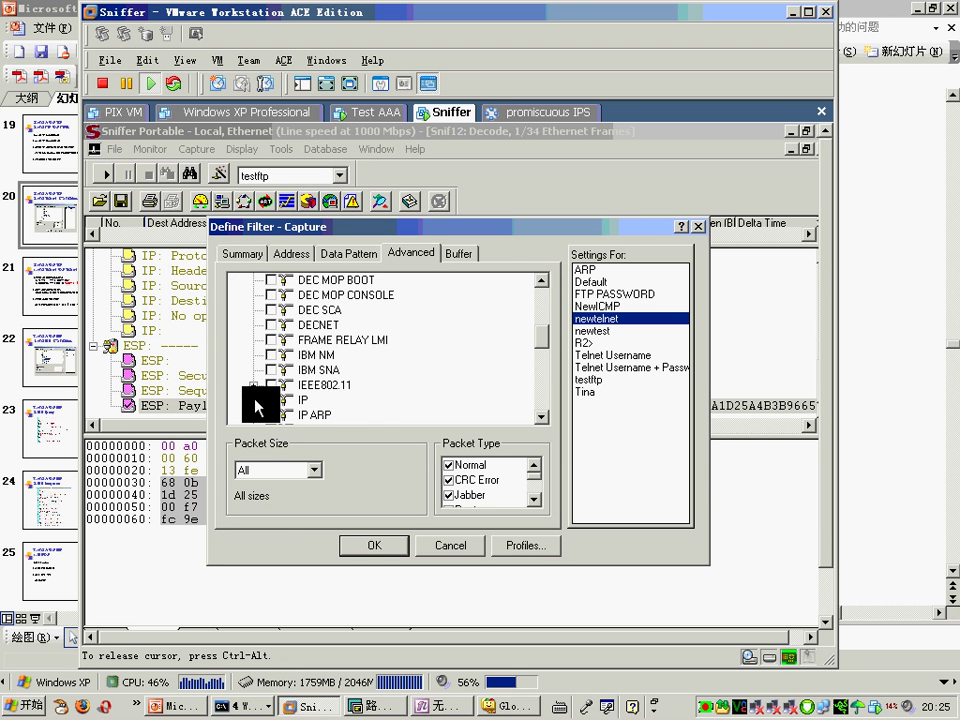
pyautogui.click(253, 399)
pyautogui.scroll(-2, 274, 375)
pyautogui.click(272, 340)
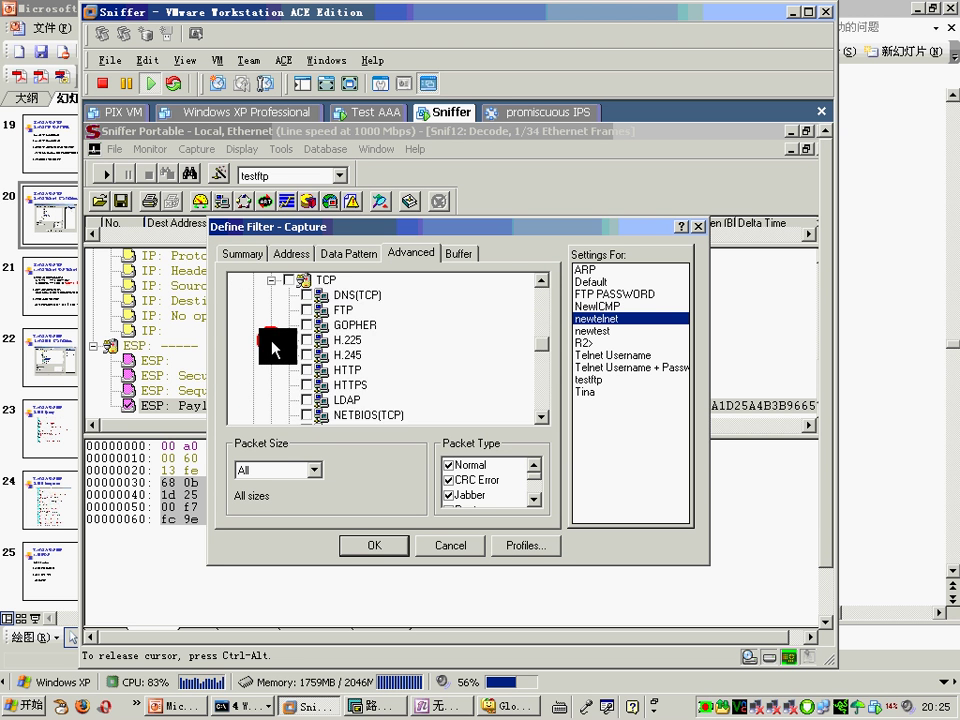
pyautogui.scroll(-5, 390, 376)
pyautogui.scroll(-1, 392, 378)
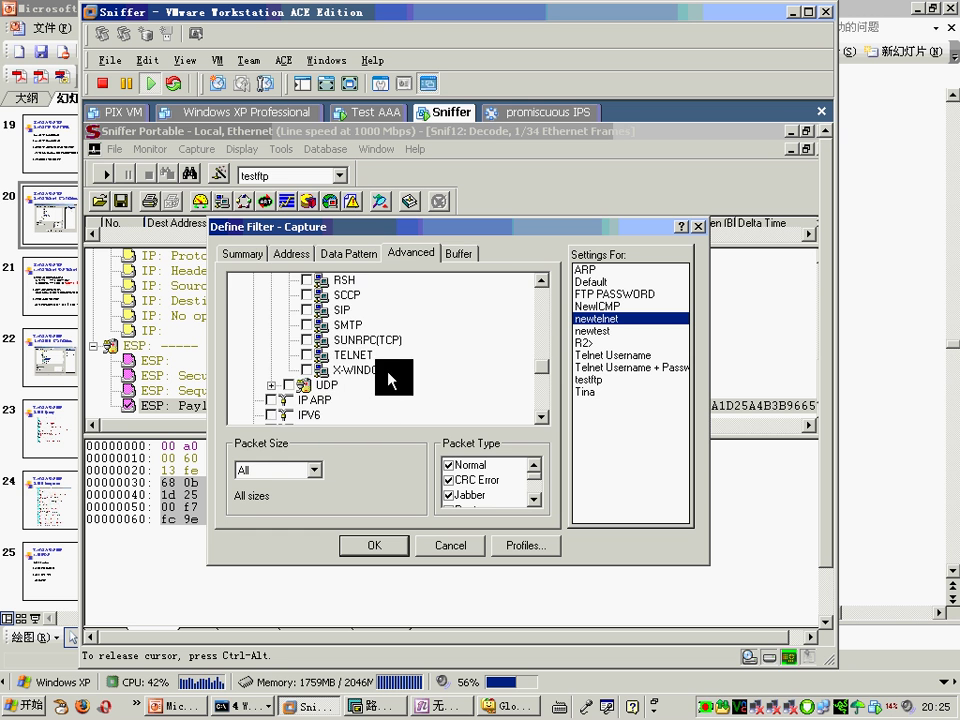
pyautogui.click(298, 362)
pyautogui.click(253, 262)
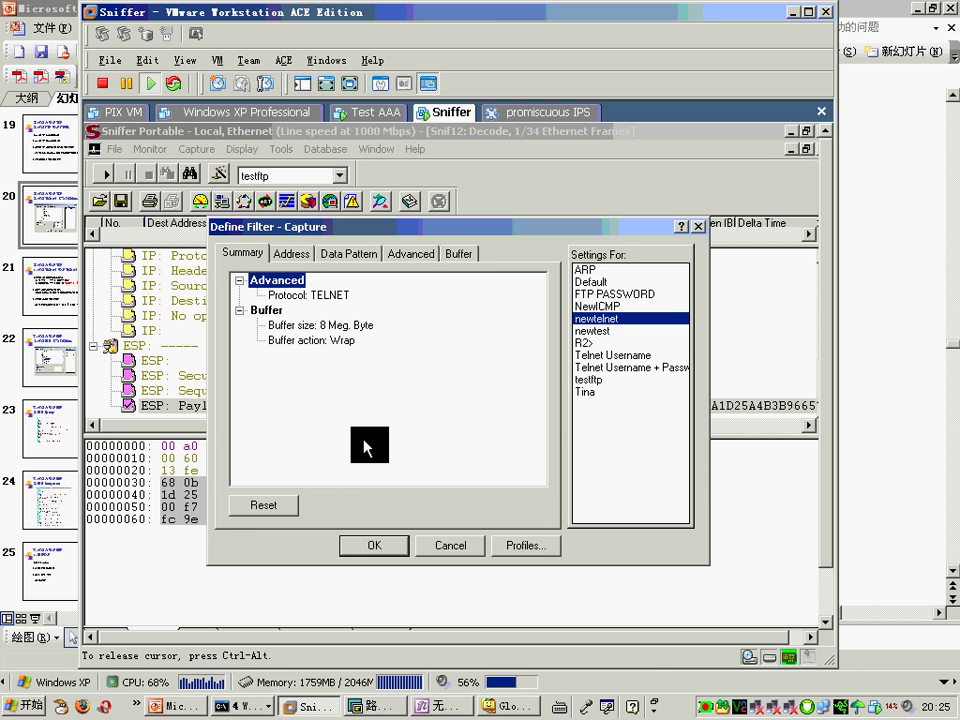
pyautogui.click(373, 549)
pyautogui.click(106, 177)
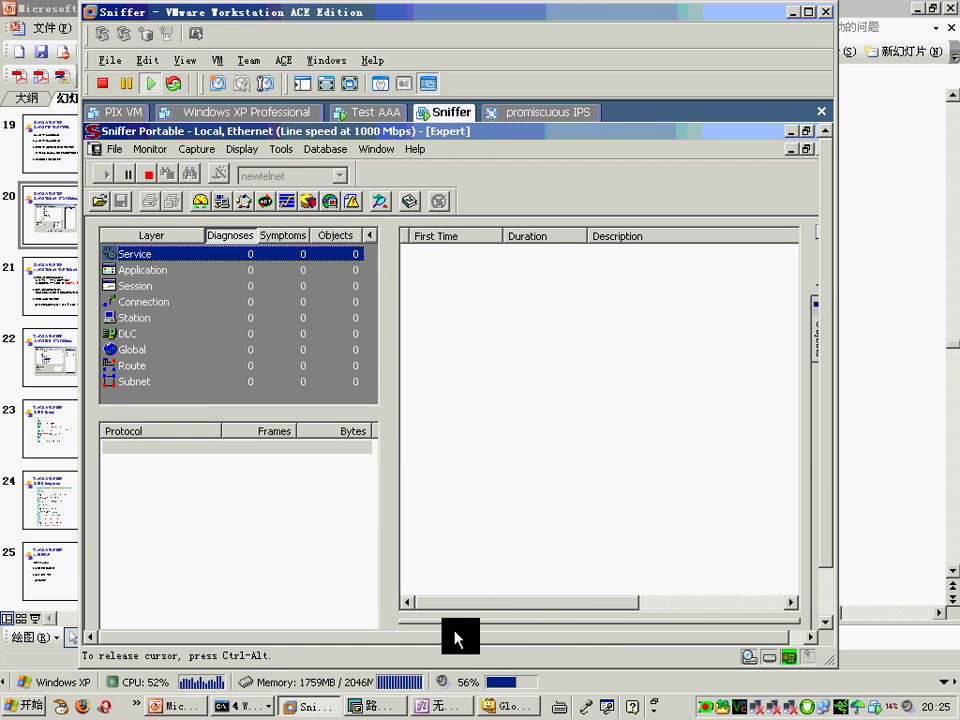
# Step: On R1, enter privileged mode and telnet to 202.100.1.2
pyautogui.click(378, 706)
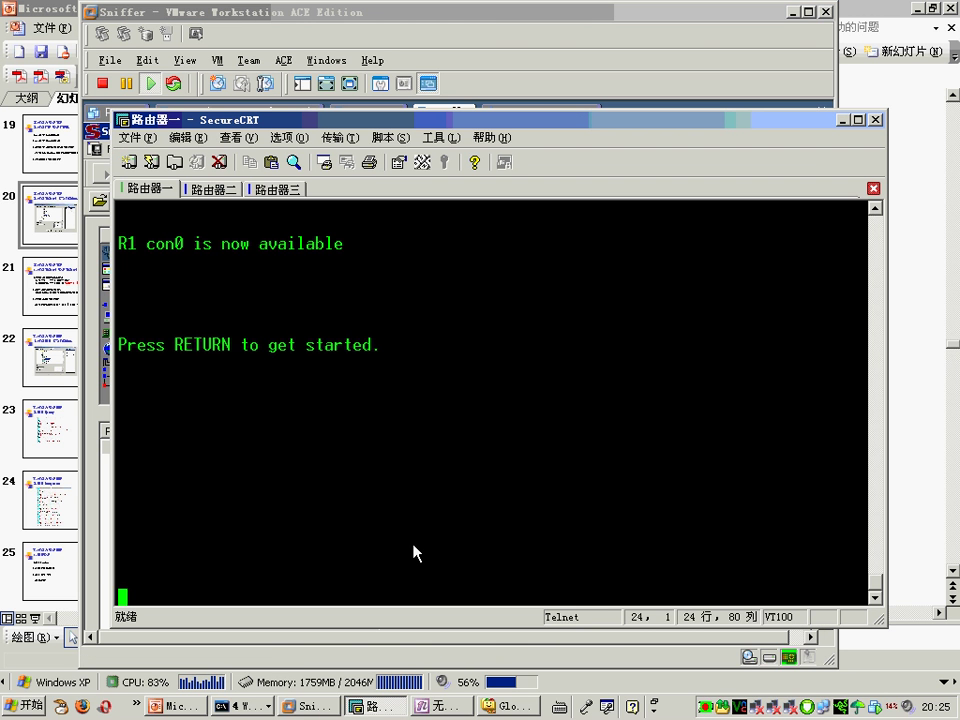
pyautogui.press('Return')
pyautogui.press('Return')
pyautogui.press('Return')
pyautogui.press('Return')
pyautogui.press('Return')
pyautogui.write('en')
pyautogui.press('Return')
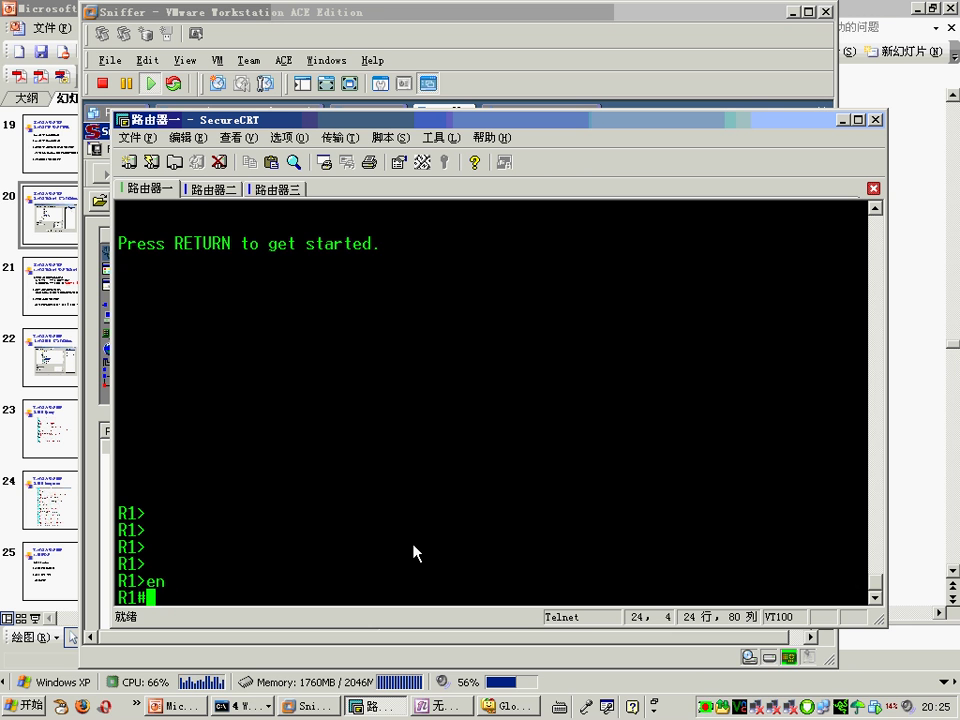
pyautogui.write('telnet 202.100.1')
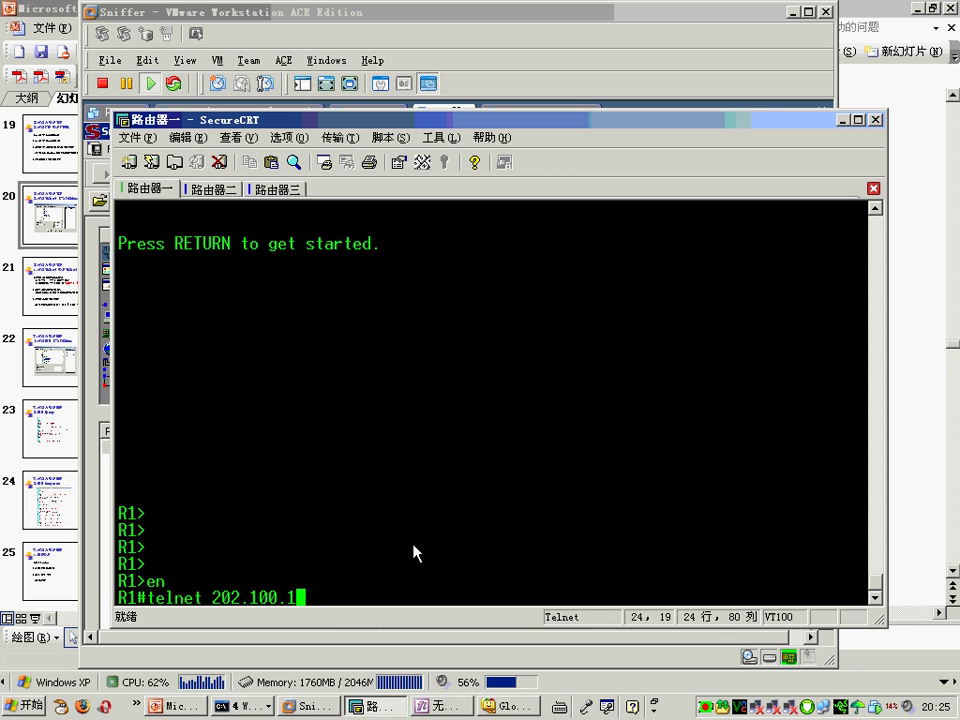
pyautogui.write('.2')
pyautogui.press('Return')
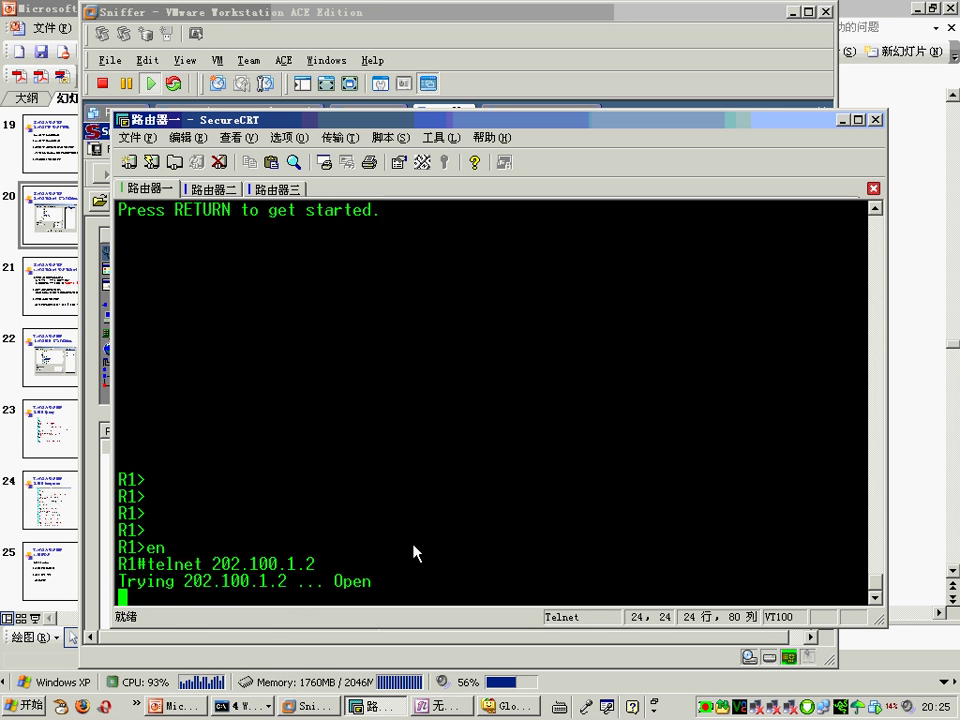
# Step: Log in to R2 with the username and password, try en, then quit the session
pyautogui.write('cisco')
pyautogui.press('Return')
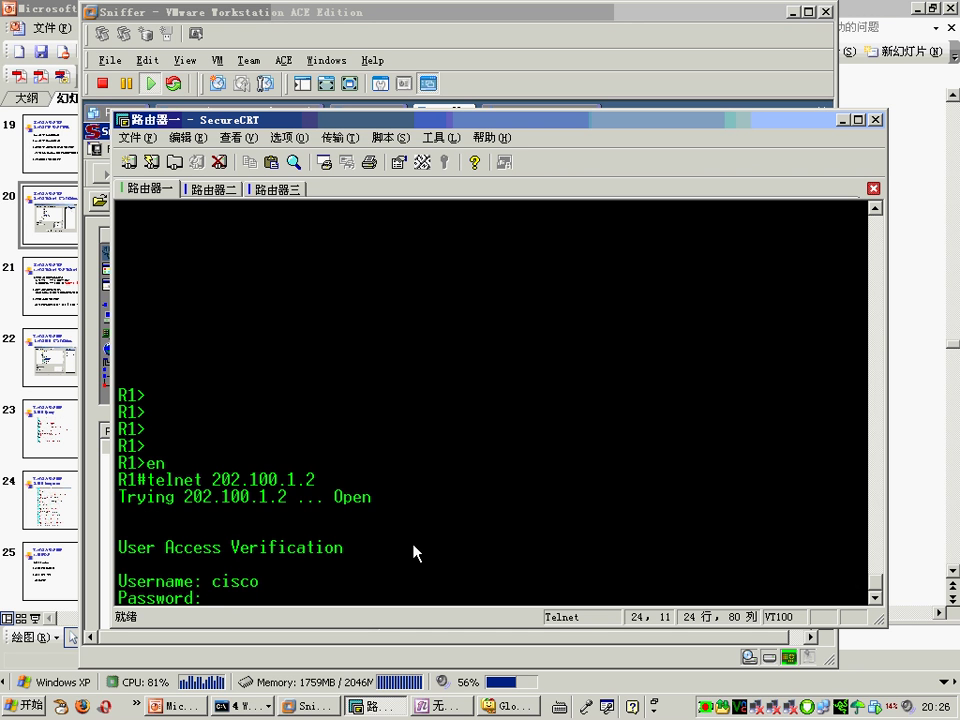
pyautogui.press('Return')
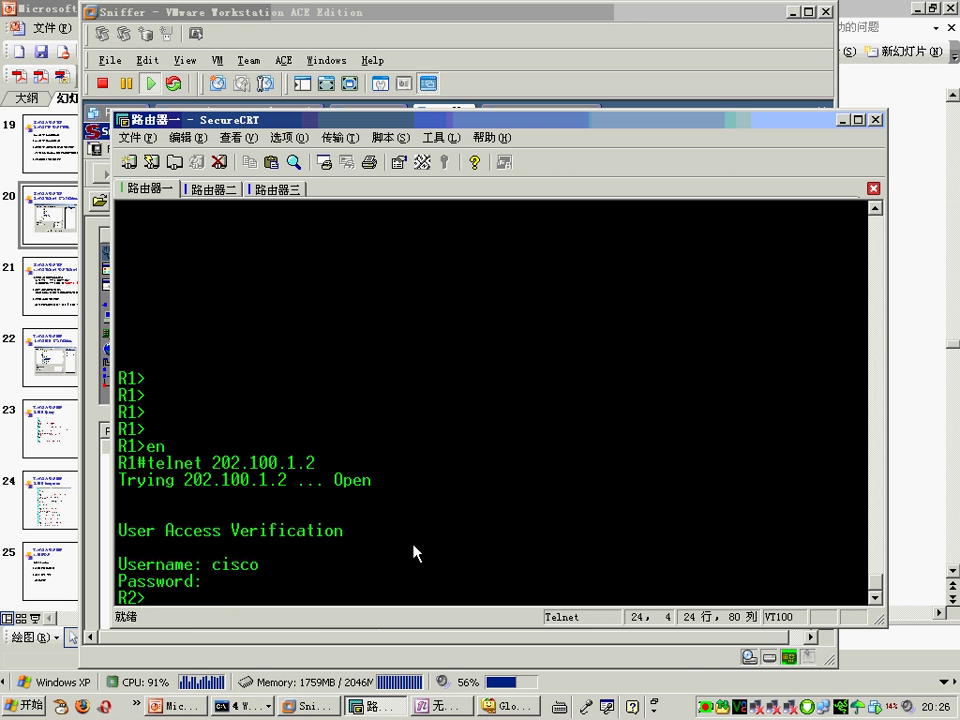
pyautogui.write('en')
pyautogui.press('Return')
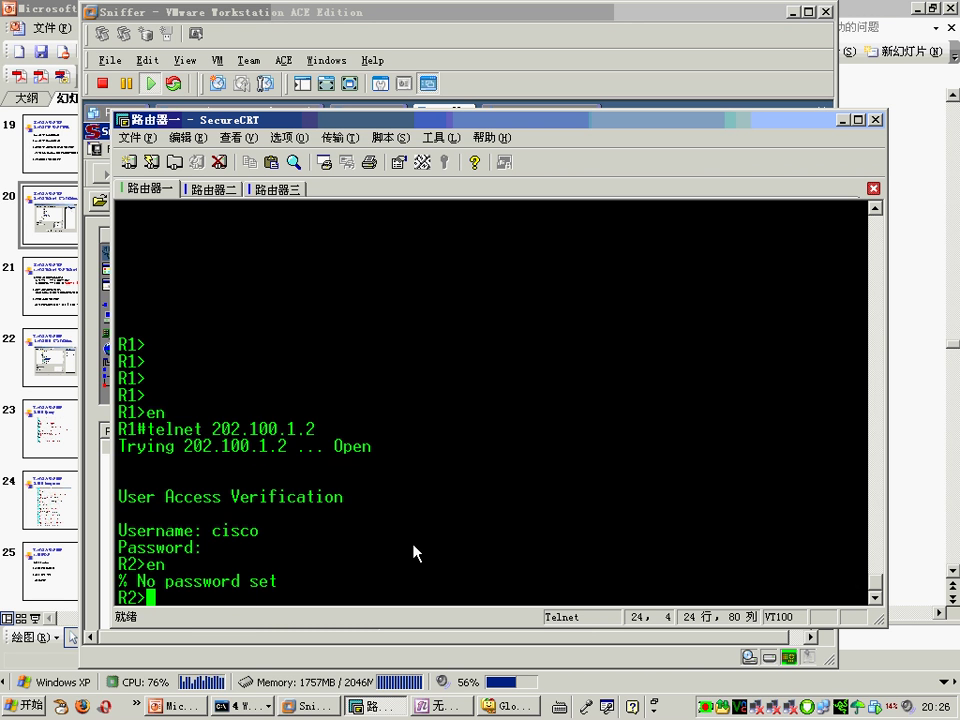
pyautogui.write('q')
pyautogui.press('Return')
# Step: Check the R2 console, return to the R1 session, and bring Sniffer back
pyautogui.hotkey('alt', '2')
pyautogui.press('Return')
pyautogui.press('Return')
pyautogui.press('Return')
pyautogui.press('Return')
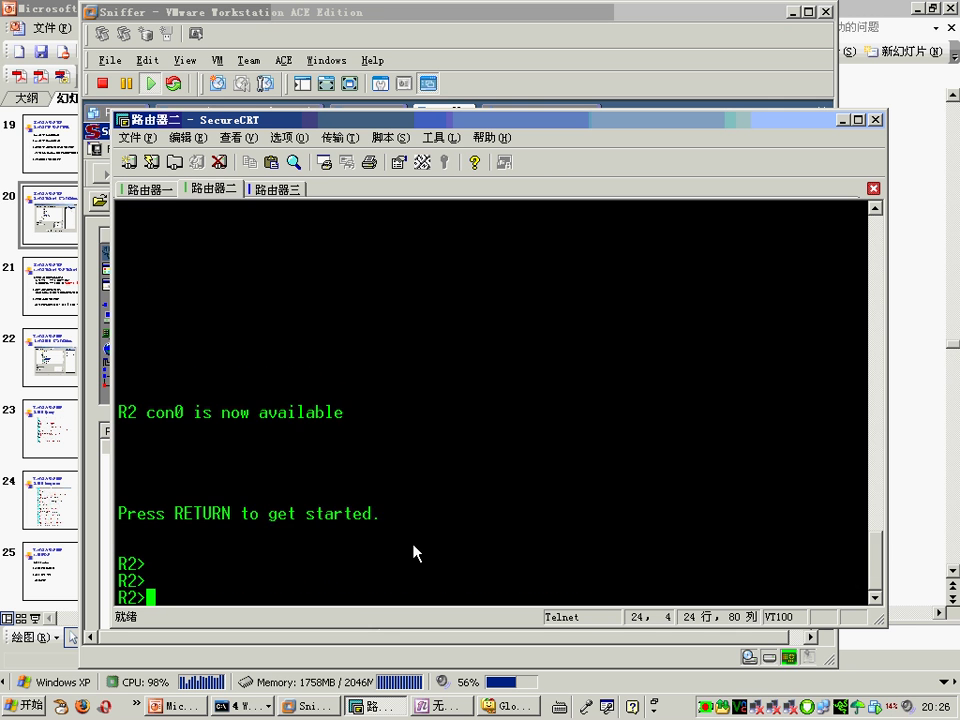
pyautogui.hotkey('alt', '1')
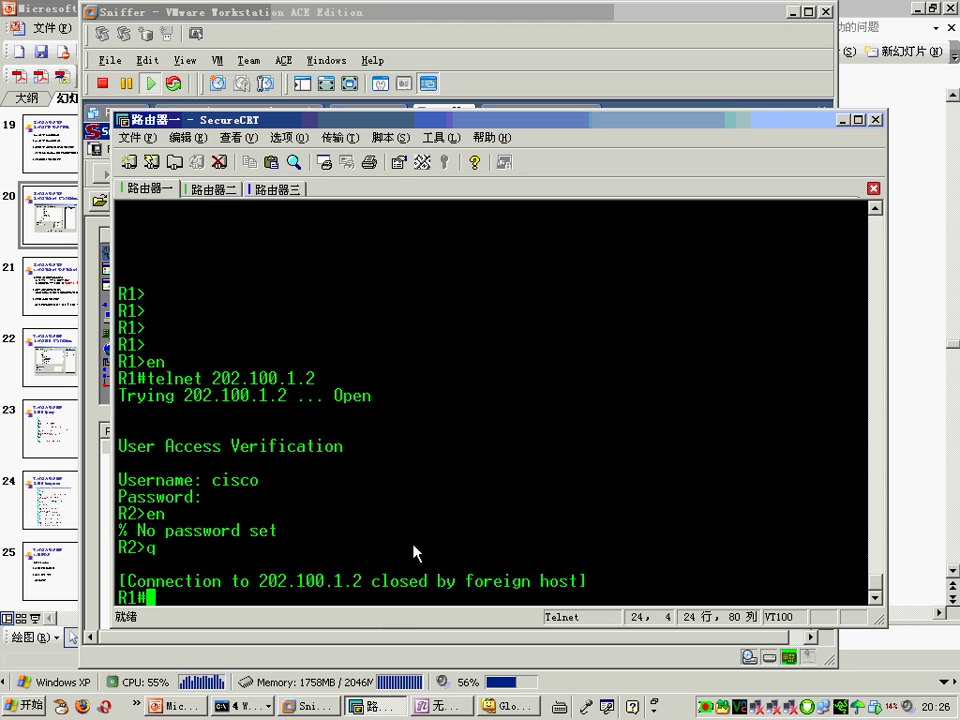
pyautogui.click(322, 705)
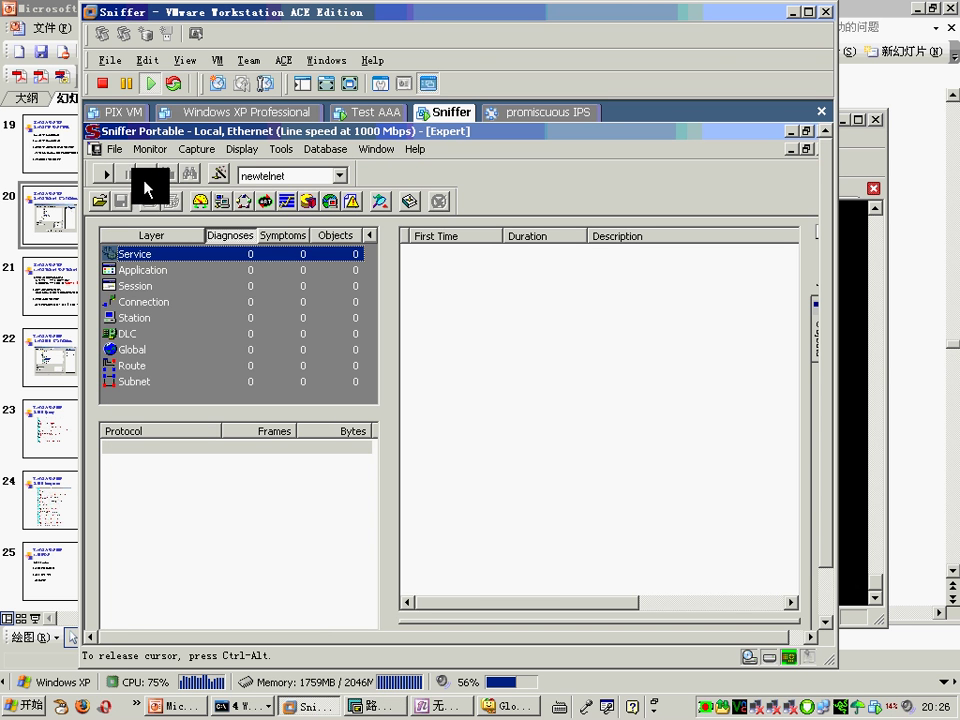
# Step: Start a capture and rerun the telnet to 202.100.1.2 from R1
pyautogui.click(105, 175)
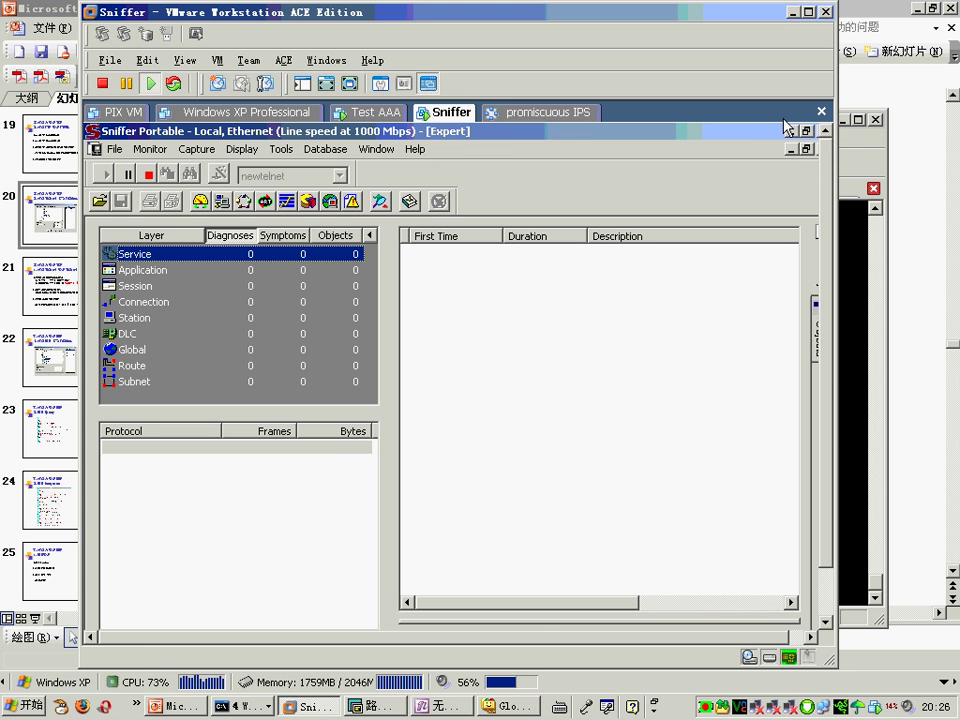
pyautogui.click(792, 13)
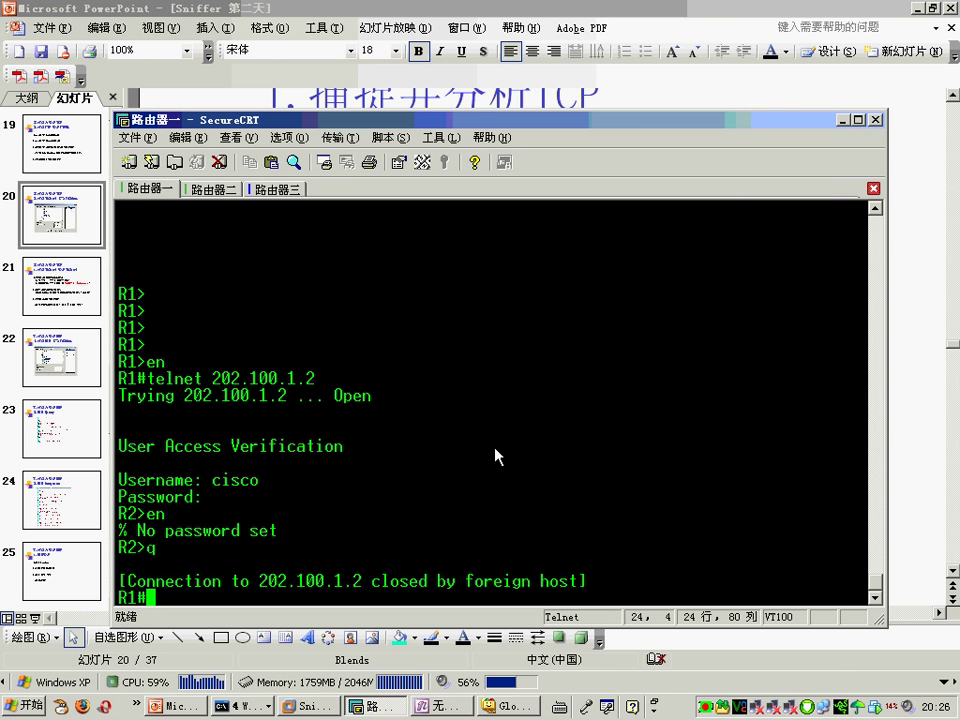
pyautogui.press('Up')
pyautogui.press('Return')
pyautogui.hotkey('alt', 'Tab')
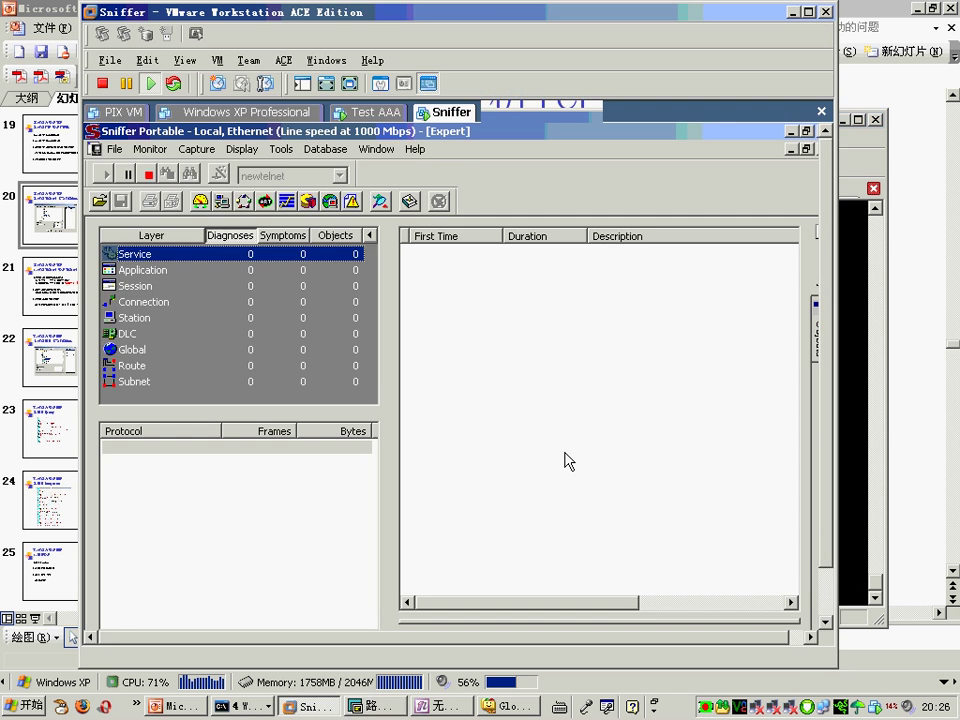
# Step: Connect the Sniffer VM's network adapter to VMnet0 (Bridged) and apply the settings
pyautogui.rightClick(449, 111)
pyautogui.click(496, 489)
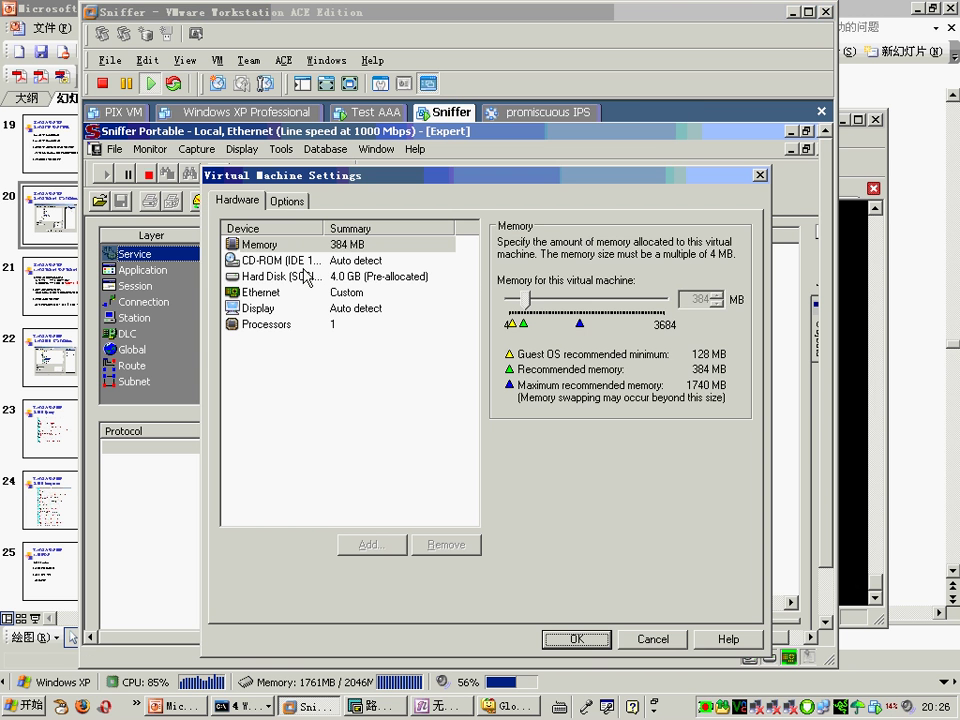
pyautogui.click(262, 292)
pyautogui.click(594, 410)
pyautogui.click(579, 422)
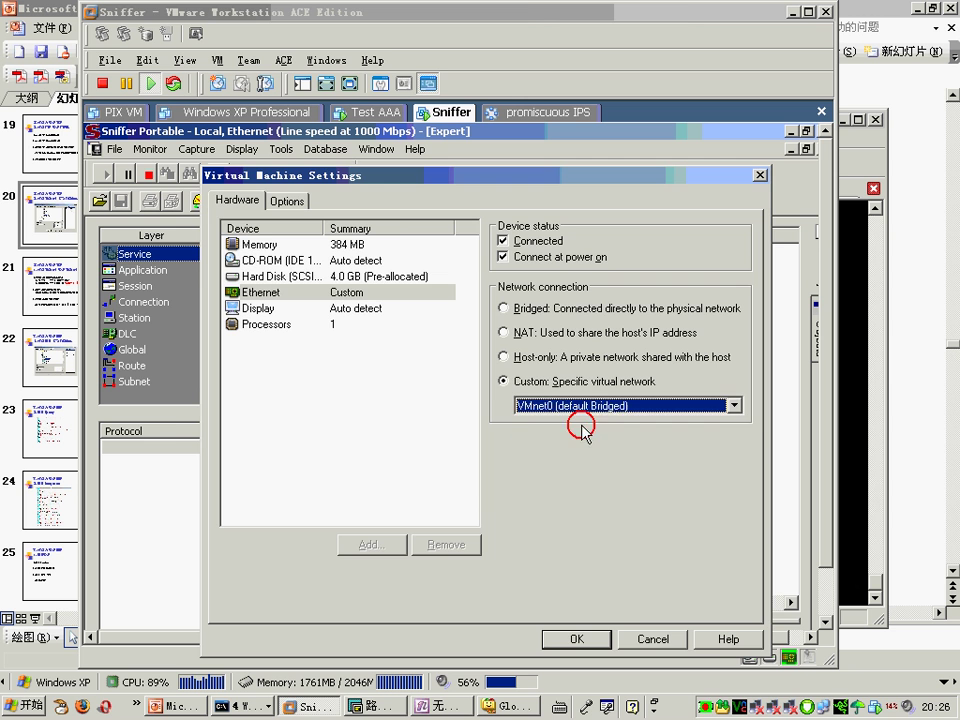
pyautogui.click(576, 639)
# Step: Restart the capture, then log in to R2 and quit the Telnet session
pyautogui.click(148, 177)
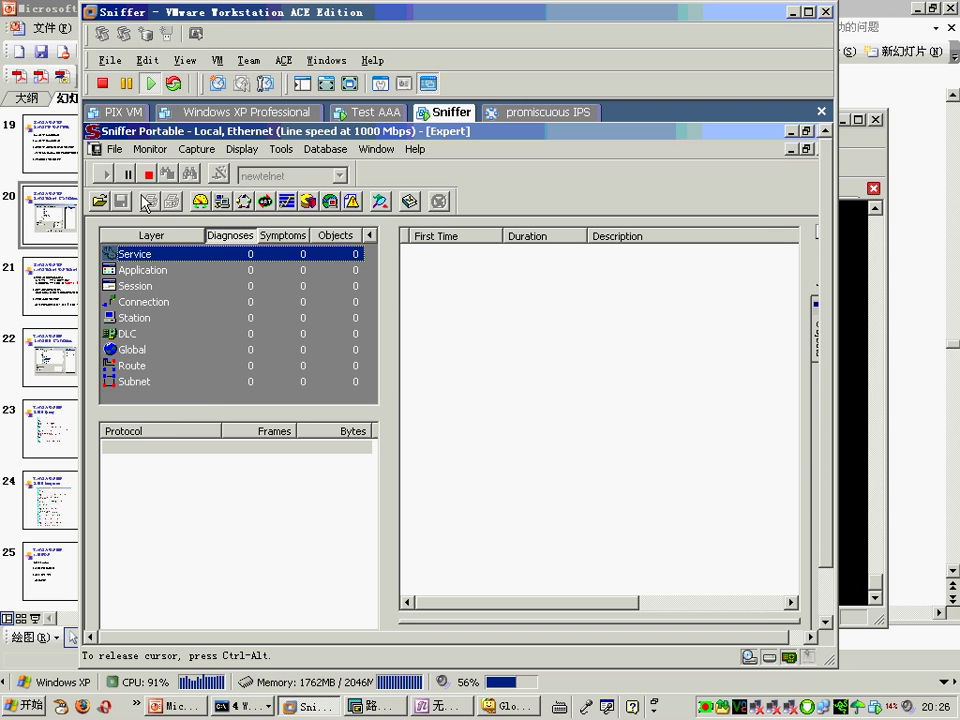
pyautogui.click(107, 174)
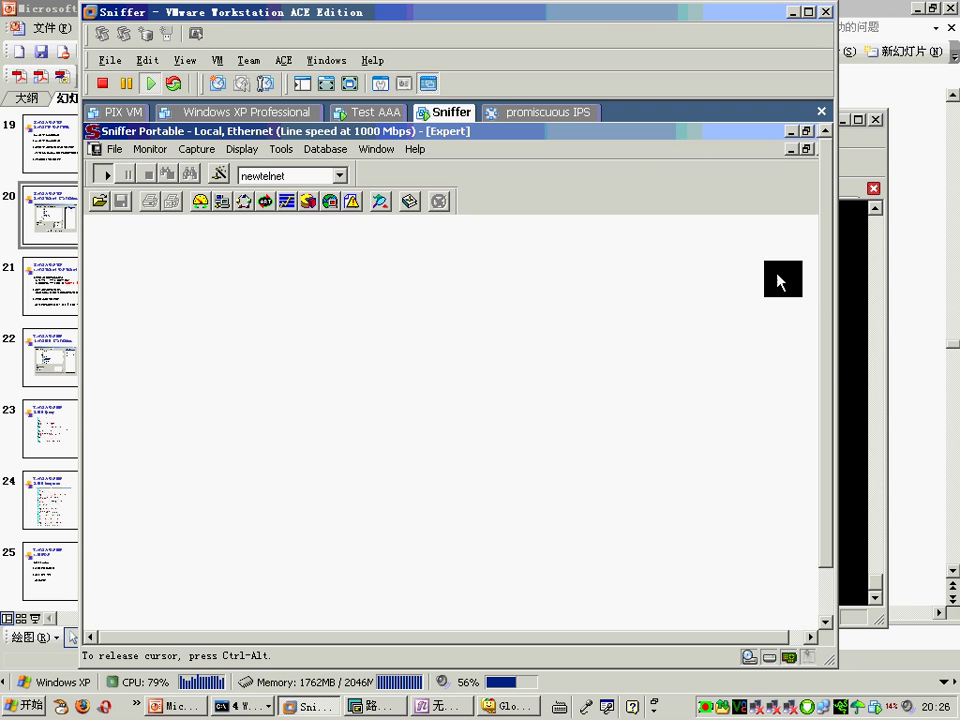
pyautogui.click(858, 395)
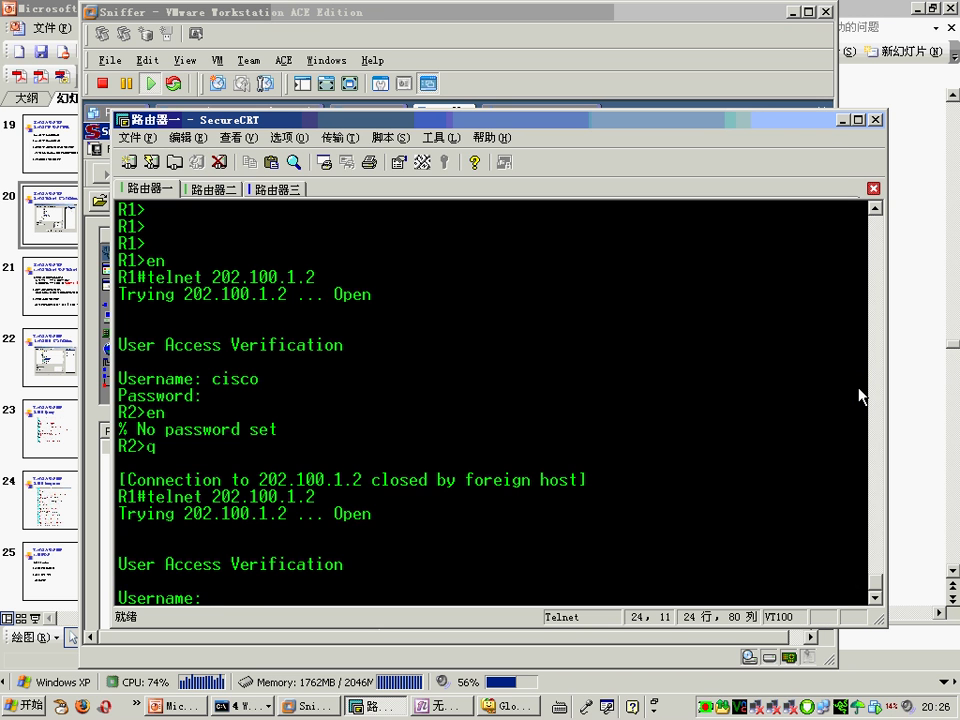
pyautogui.write('cisco')
pyautogui.press('Return')
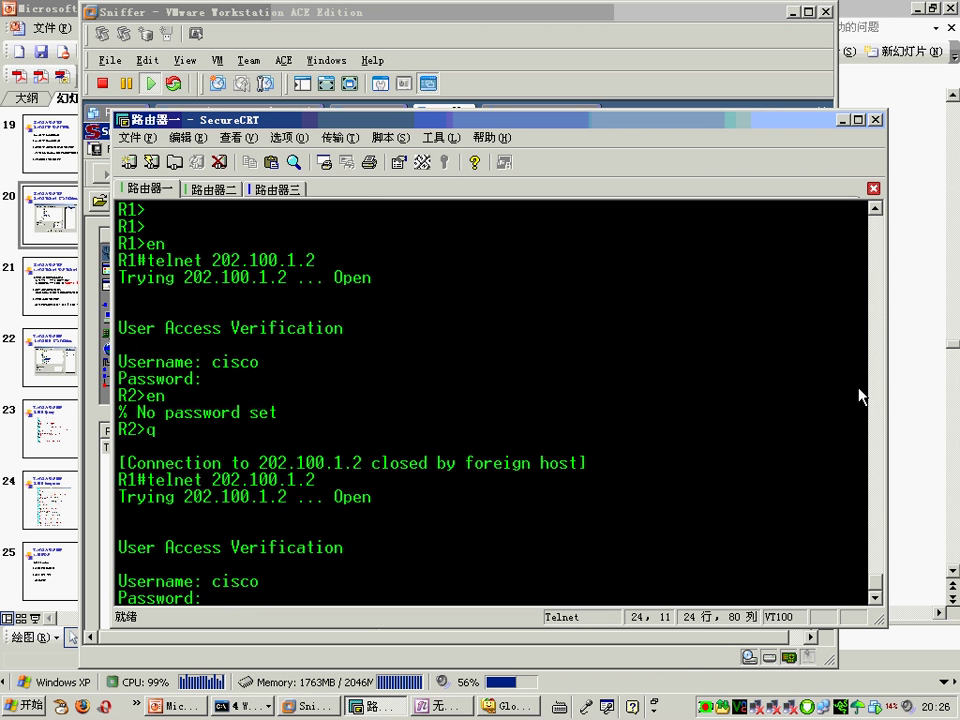
pyautogui.press('Return')
pyautogui.write('q')
pyautogui.press('Return')
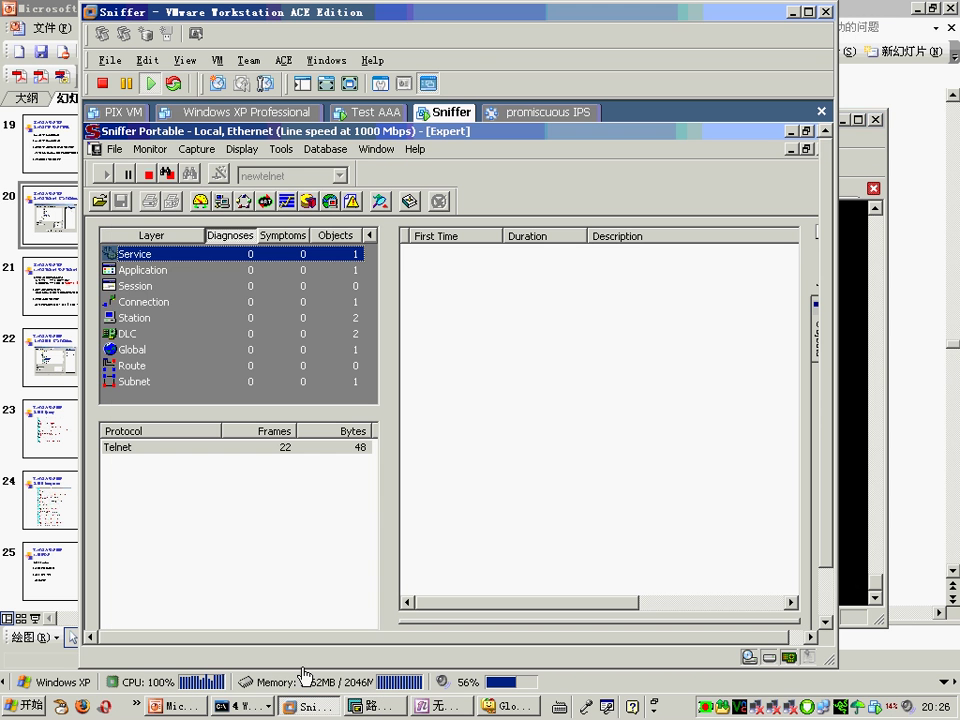
# Step: Stop the capture, close its Expert window without saving, and start a new capture
pyautogui.hotkey('alt', 'Tab')
pyautogui.click(170, 176)
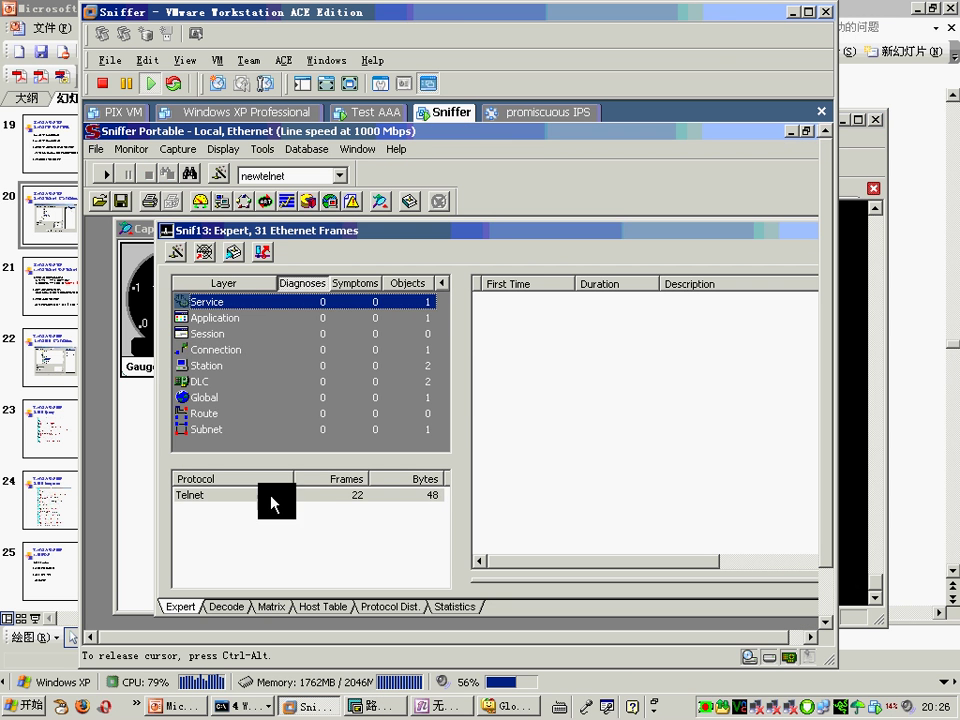
pyautogui.doubleClick(165, 231)
pyautogui.click(461, 421)
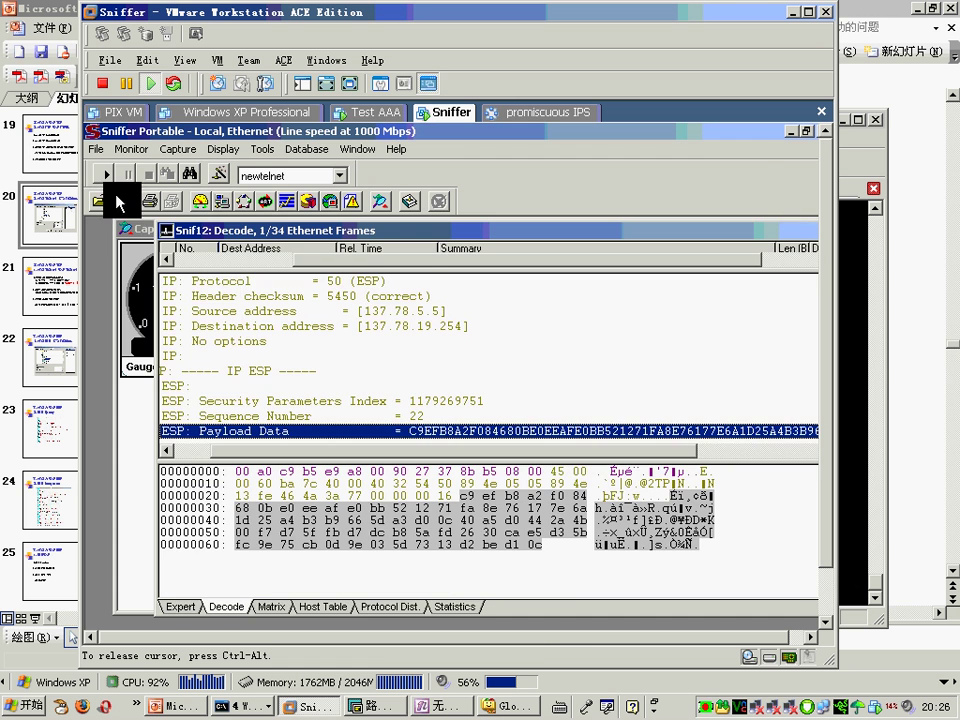
pyautogui.click(107, 177)
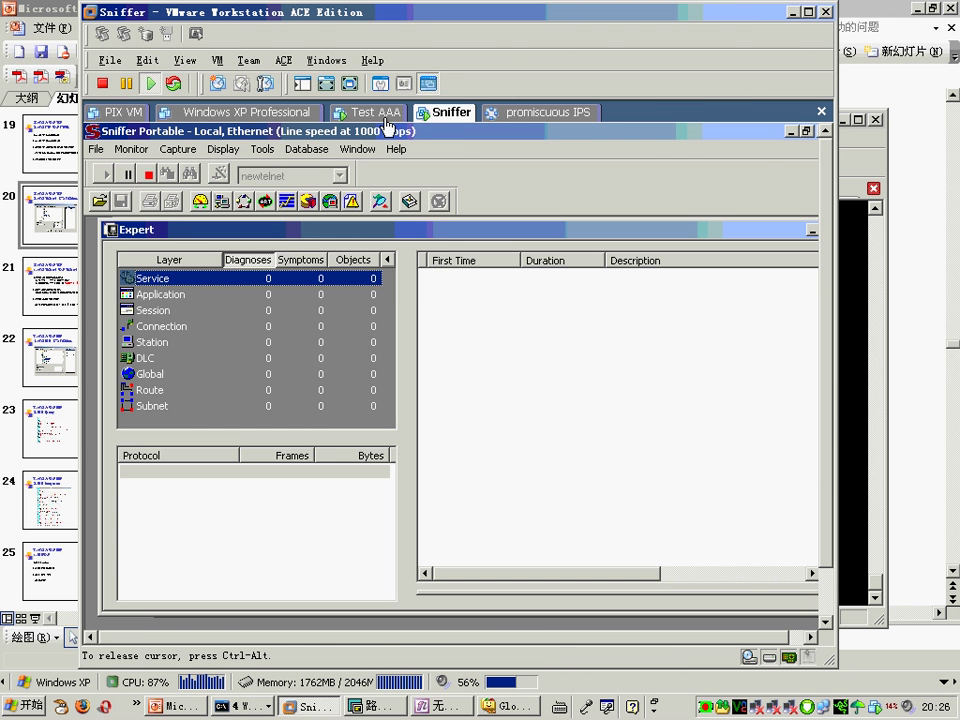
# Step: Rerun telnet 202.100.1.2 from R1 and log in to R2
pyautogui.click(790, 12)
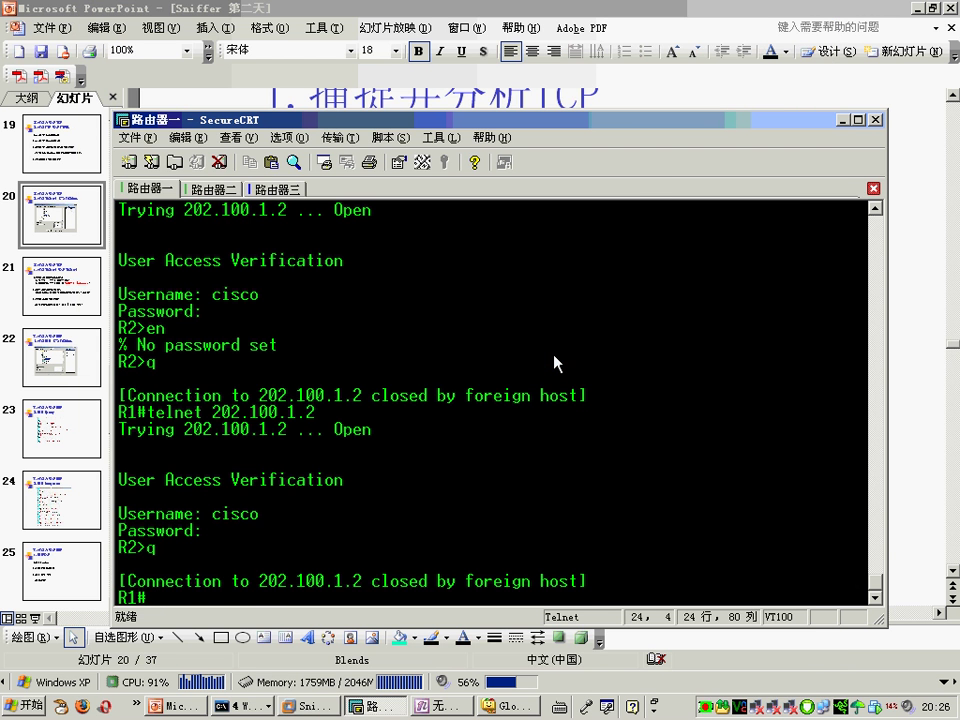
pyautogui.press('Up')
pyautogui.press('Return')
pyautogui.write('cisco')
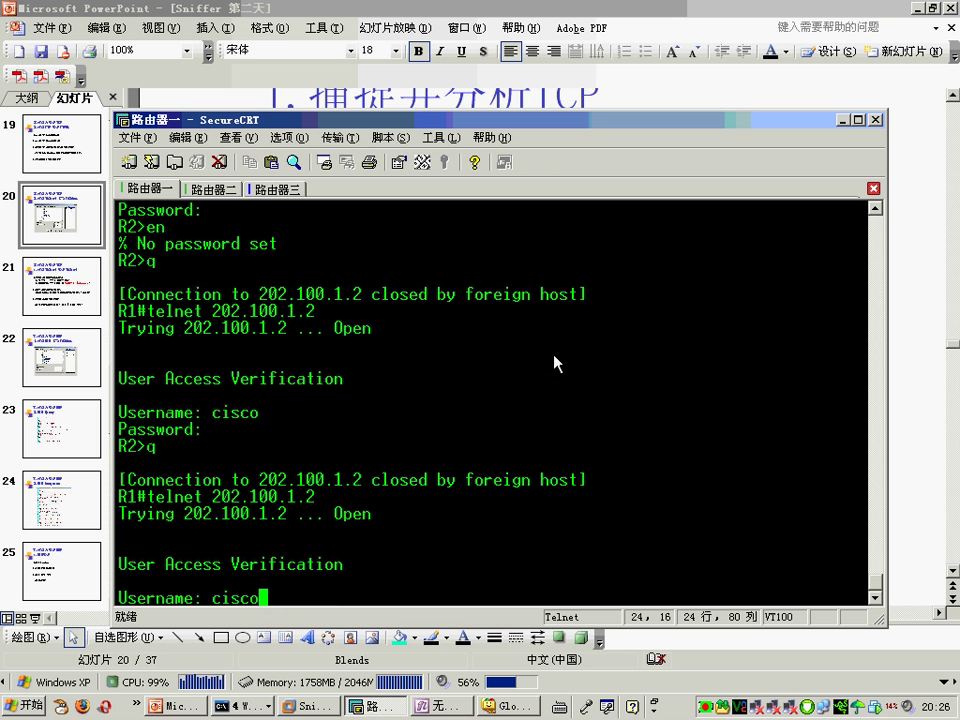
pyautogui.press('Return')
pyautogui.press('Return')
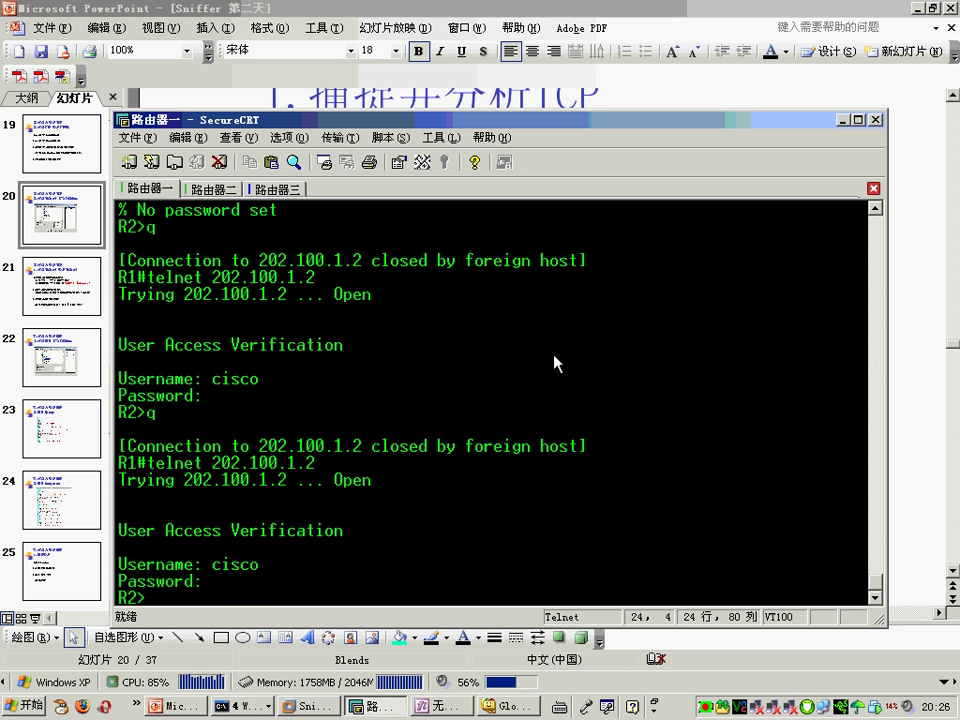
# Step: Run 'sh ip inter brie' on R2, quit, and select the interface table output
pyautogui.write('sh ip inter brie')
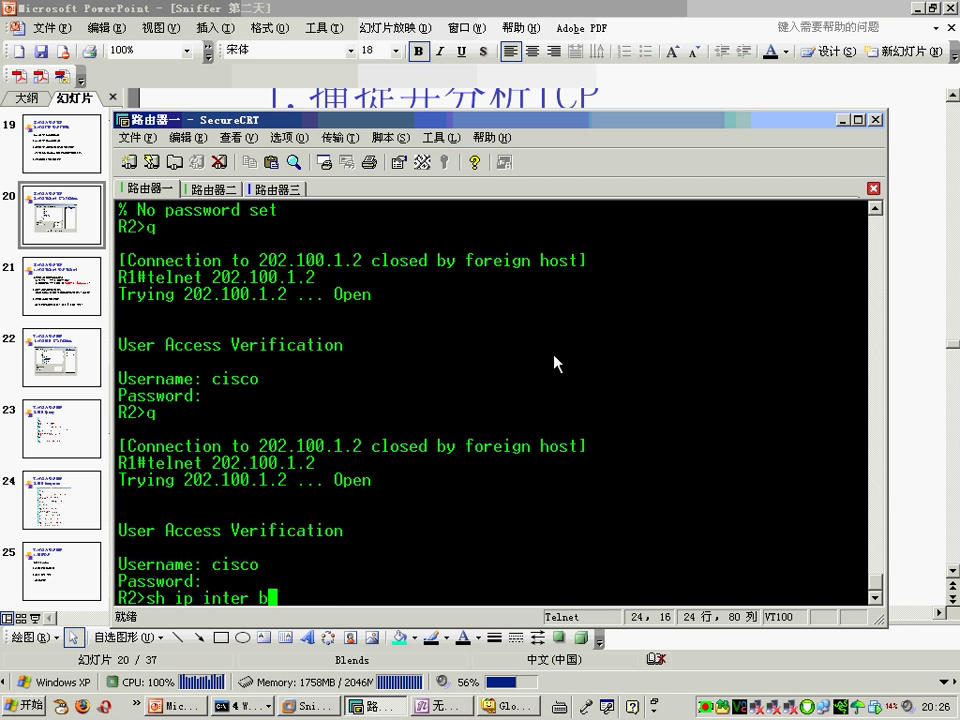
pyautogui.press('Return')
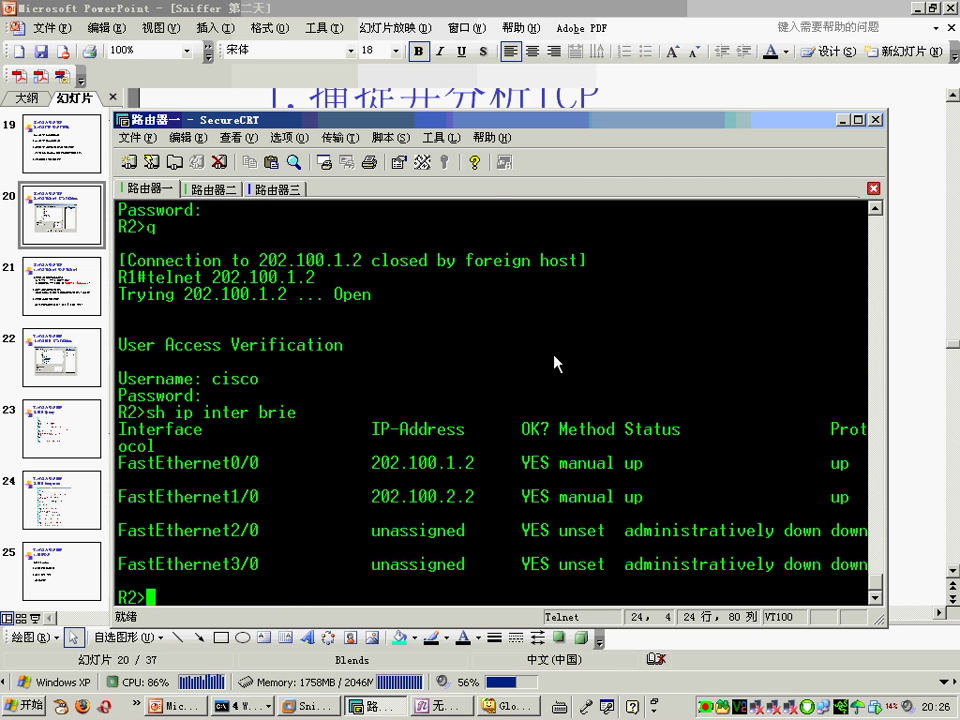
pyautogui.write('q')
pyautogui.press('Return')
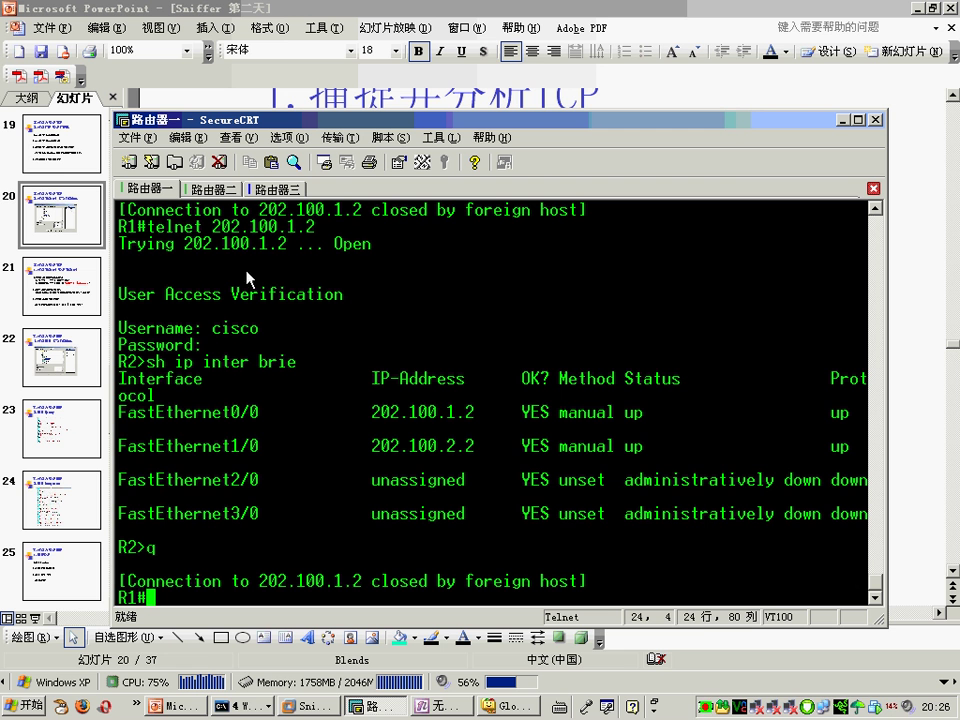
pyautogui.moveTo(465, 483); pyautogui.dragTo(465, 688)
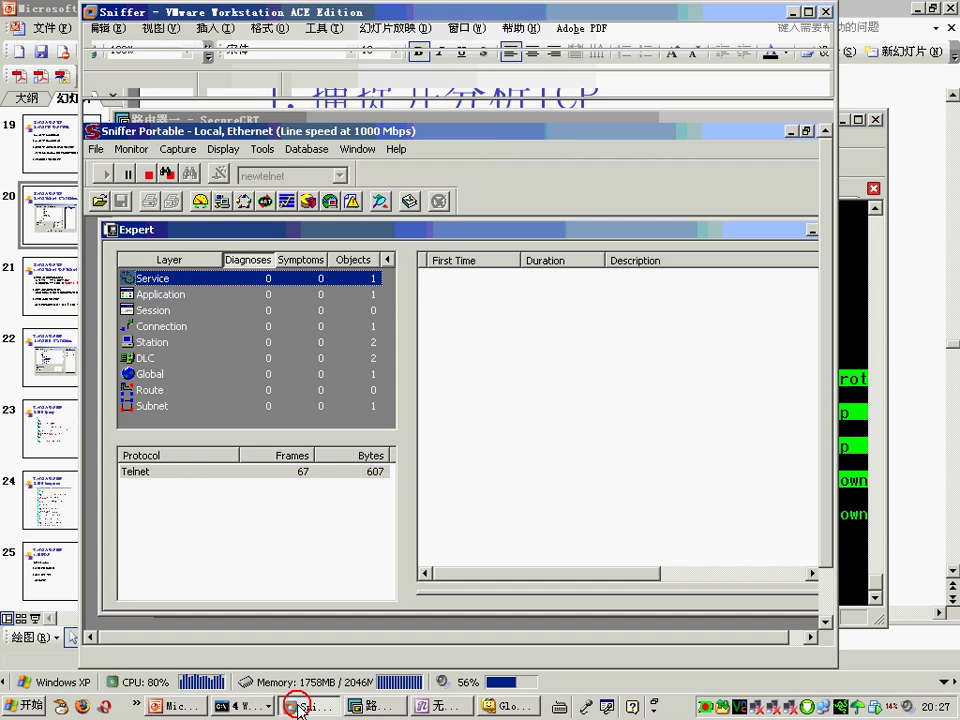
pyautogui.click(300, 706)
# Step: Stop the capture and show the Decode view maximized with VMware full screen
pyautogui.click(166, 174)
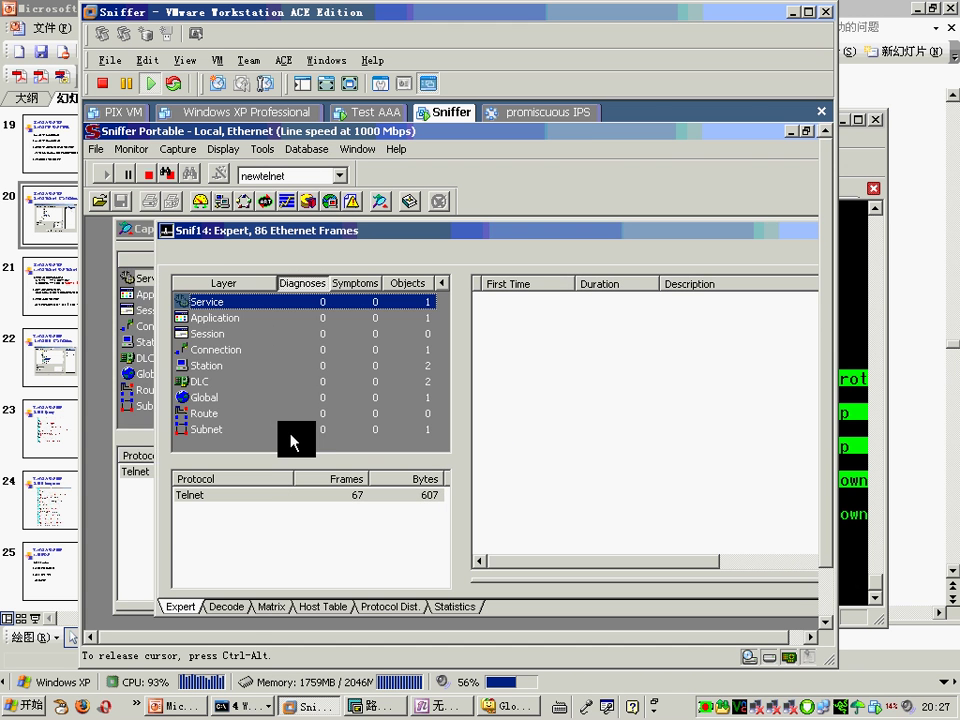
pyautogui.click(226, 607)
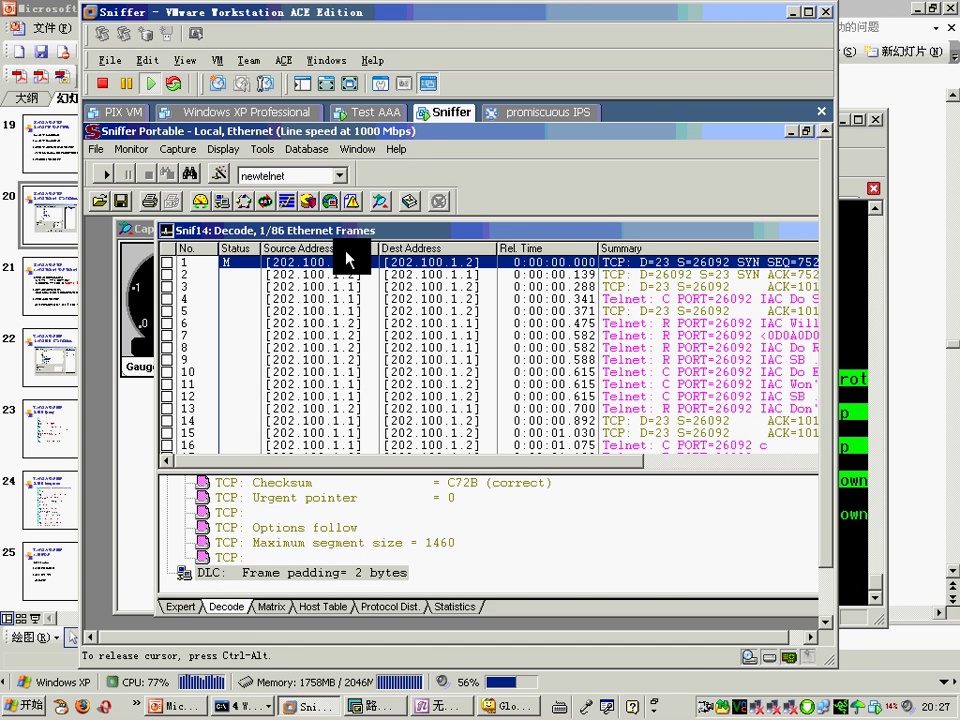
pyautogui.click(302, 83)
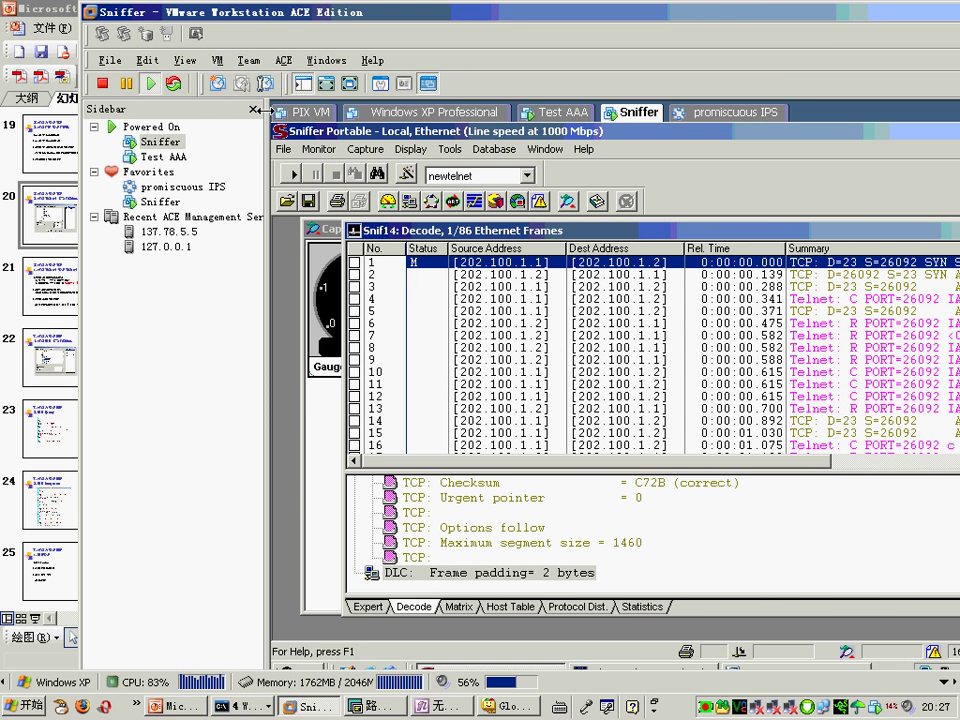
pyautogui.click(253, 109)
pyautogui.click(327, 84)
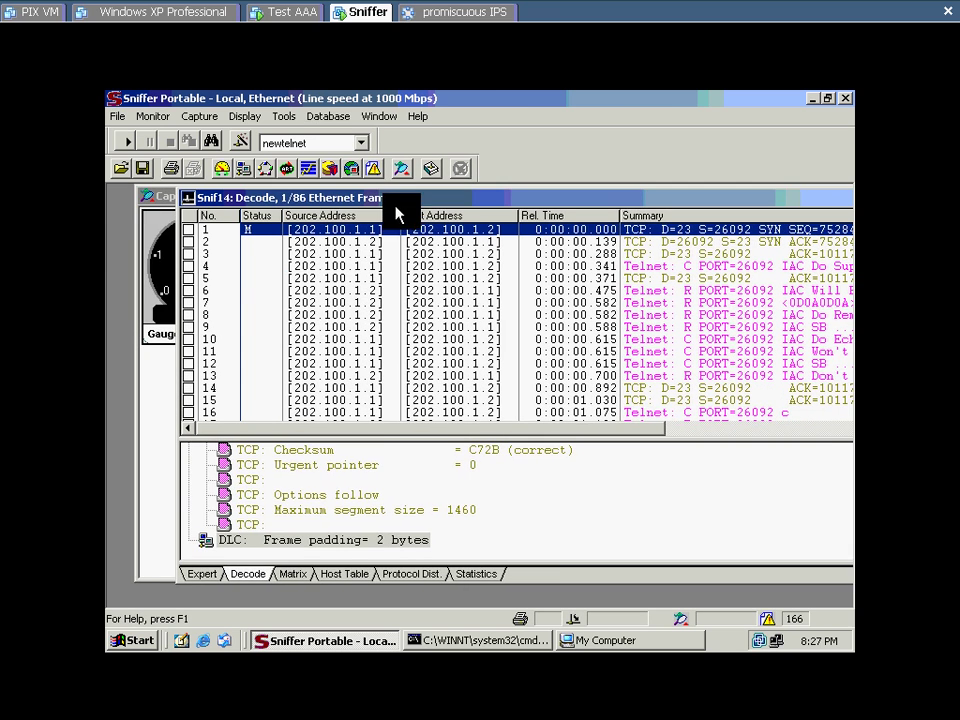
pyautogui.doubleClick(392, 197)
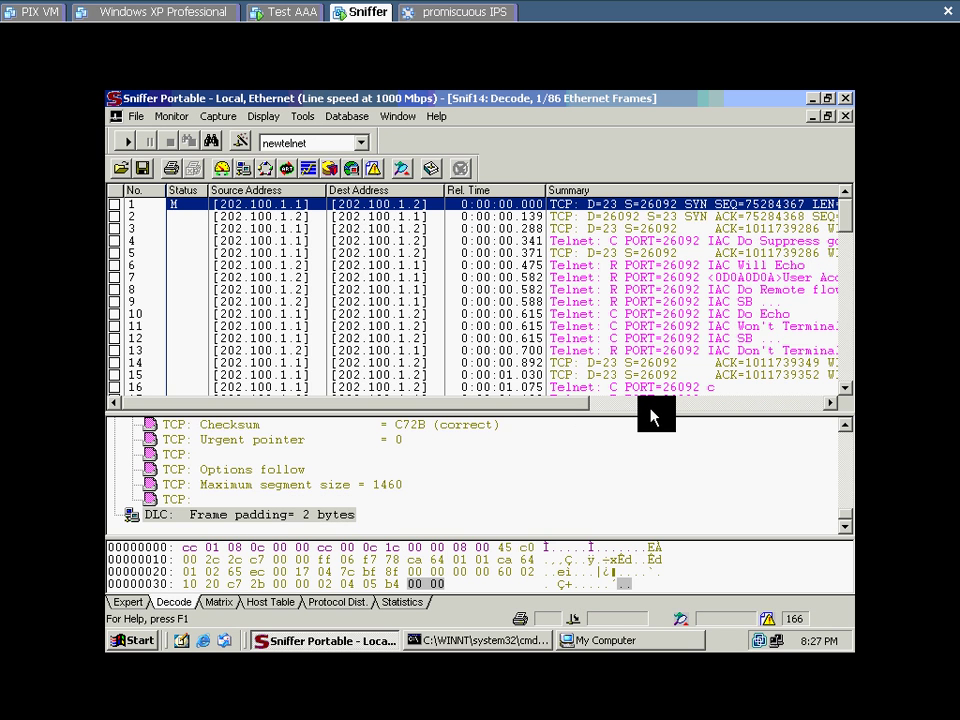
# Step: Step through the decoded packets to frame 7's User Access Verification Username prompt
pyautogui.press('Down')
pyautogui.press('Down')
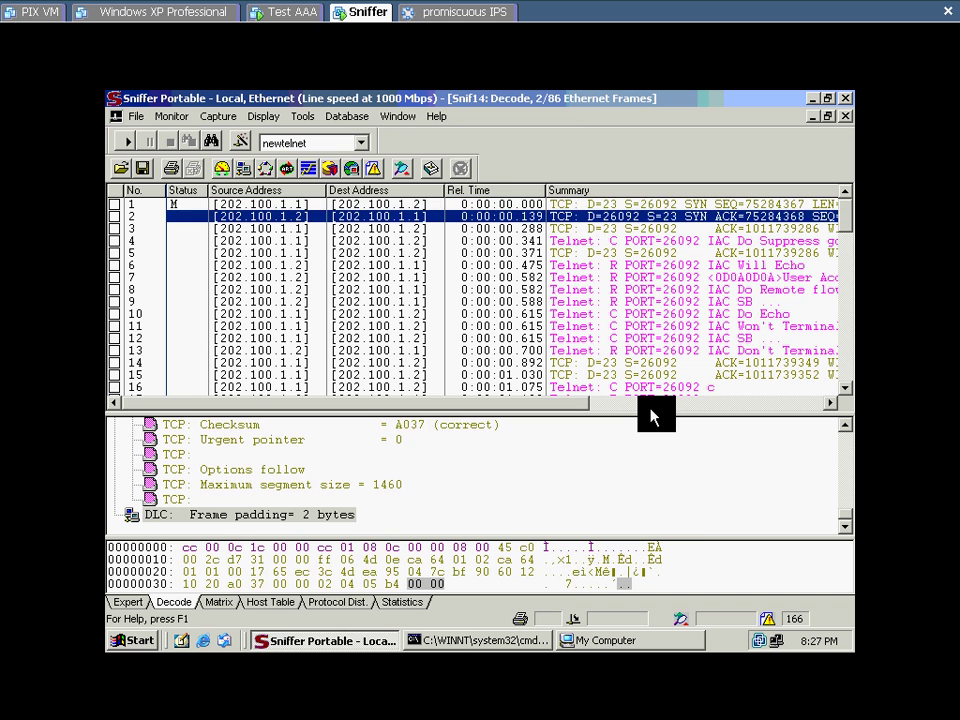
pyautogui.press('Up')
pyautogui.press('Up')
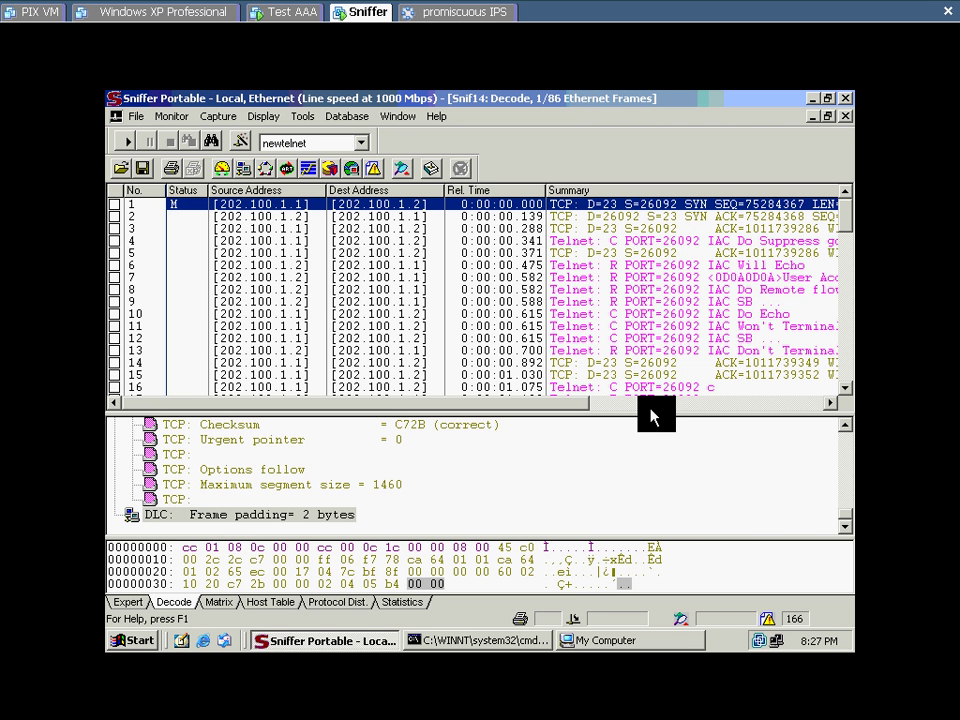
pyautogui.press('Down')
pyautogui.press('Down')
pyautogui.press('Down')
pyautogui.press('Down')
pyautogui.press('Down')
pyautogui.press('Down')
pyautogui.press('Down')
pyautogui.press('Down')
pyautogui.press('Down')
pyautogui.press('Down')
pyautogui.press('Down')
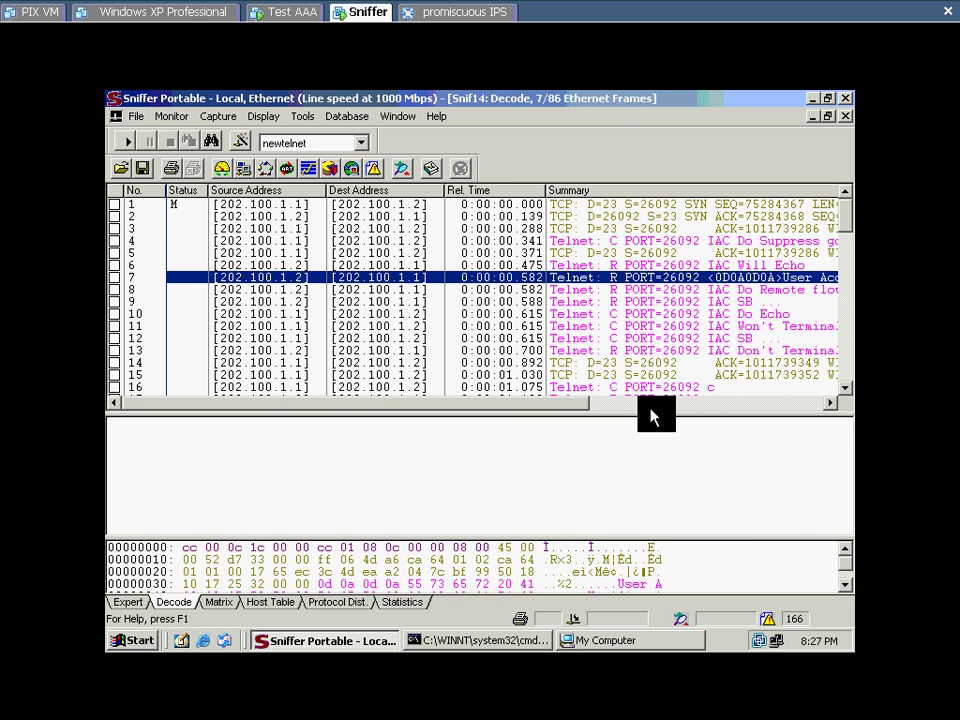
pyautogui.press('Down')
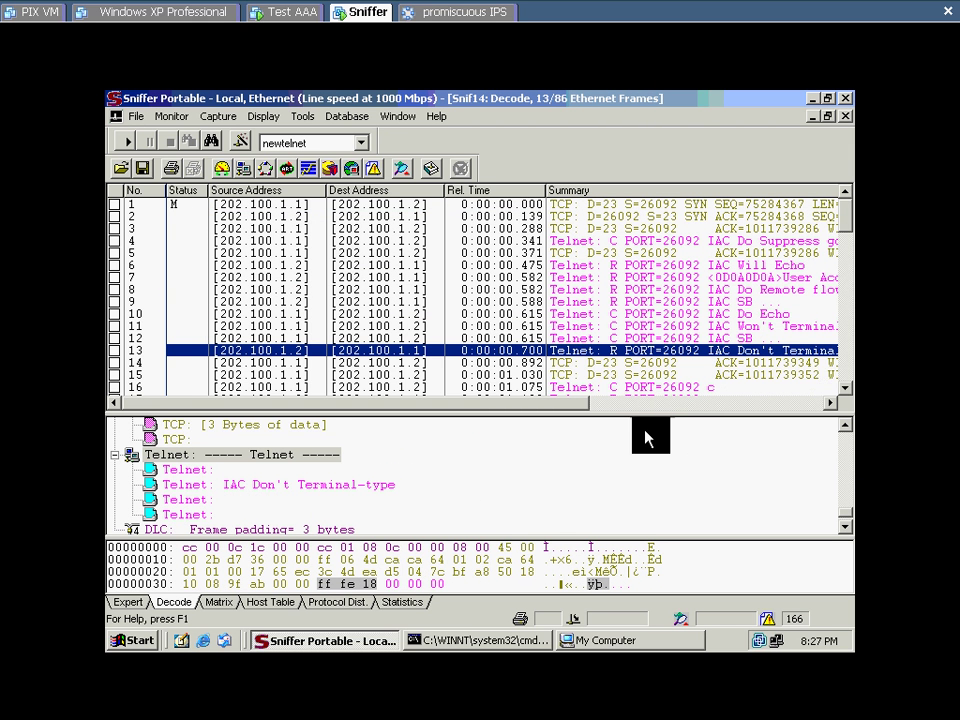
pyautogui.press('Up')
pyautogui.press('Up')
pyautogui.press('Up')
pyautogui.press('Up')
pyautogui.press('Up')
pyautogui.press('Up')
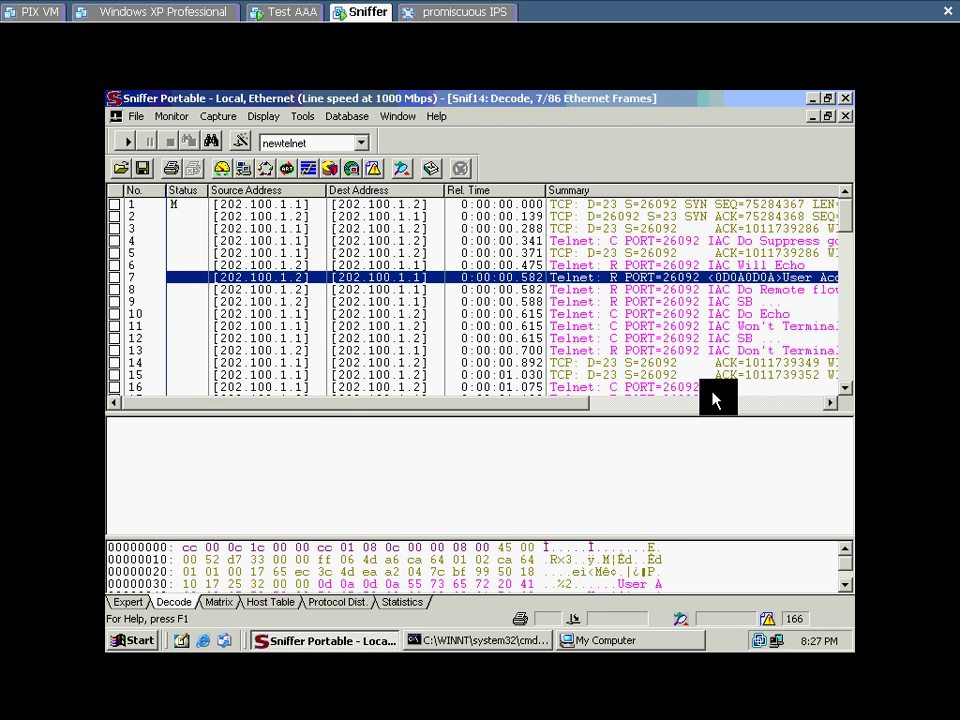
pyautogui.click(487, 503)
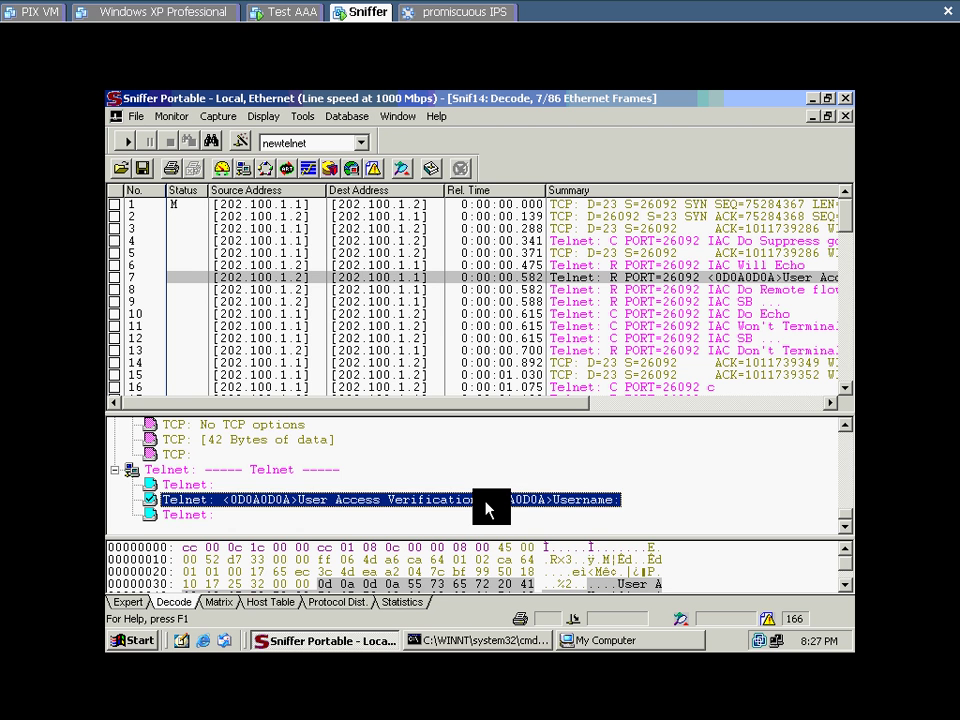
pyautogui.press('Down')
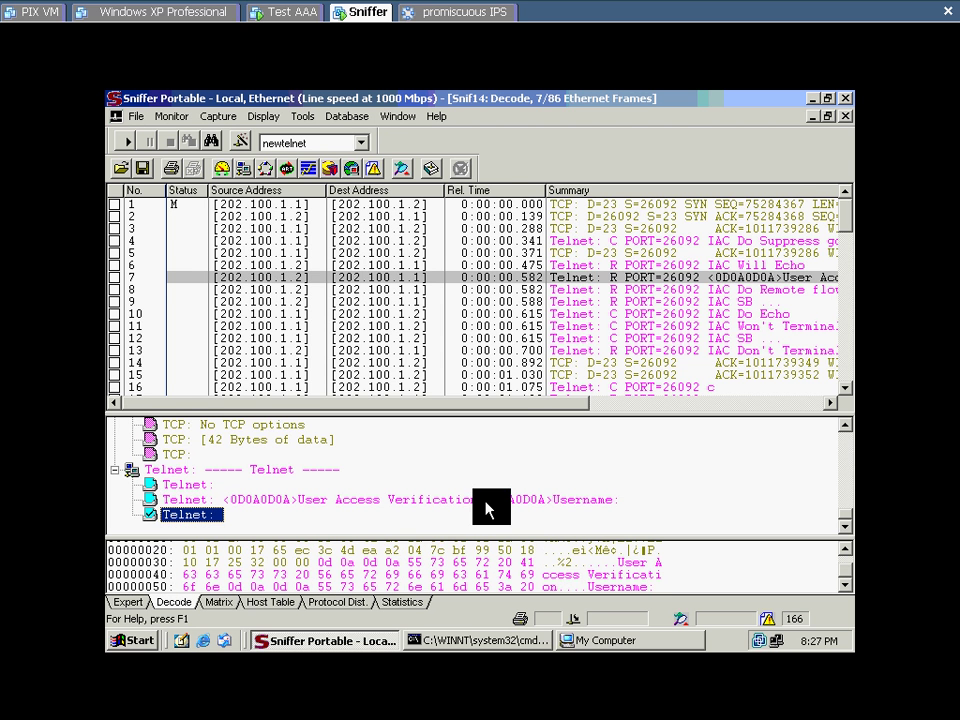
# Step: Step through frames 8 to 25, locating frame 16's first typed username character
pyautogui.click(762, 291)
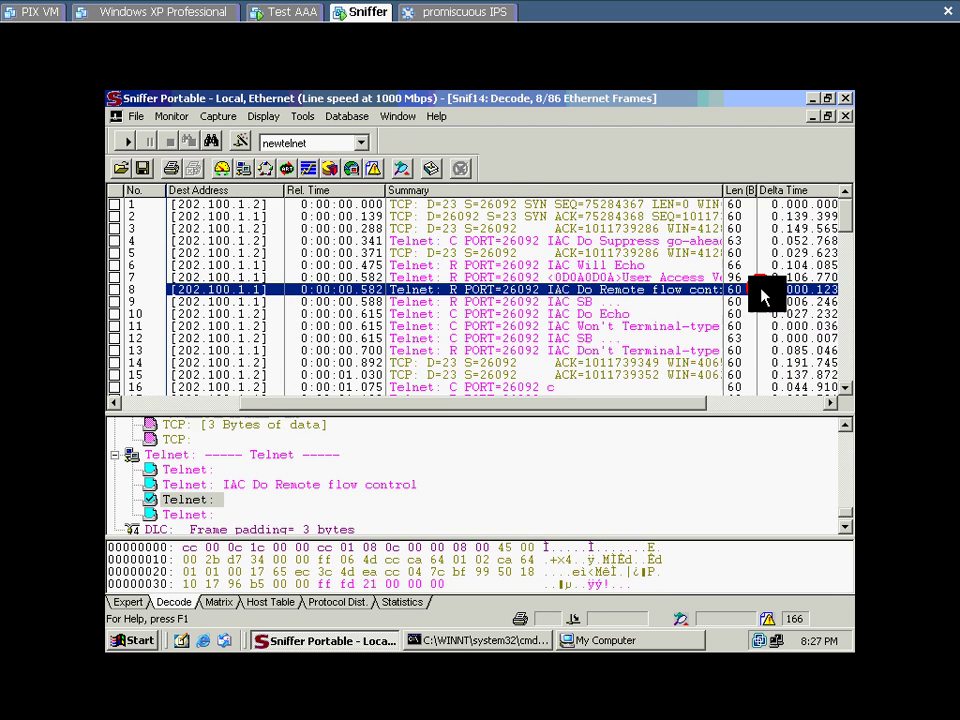
pyautogui.press('Down')
pyautogui.press('Down')
pyautogui.press('Down')
pyautogui.press('Down')
pyautogui.press('Down')
pyautogui.press('Down')
pyautogui.press('Down')
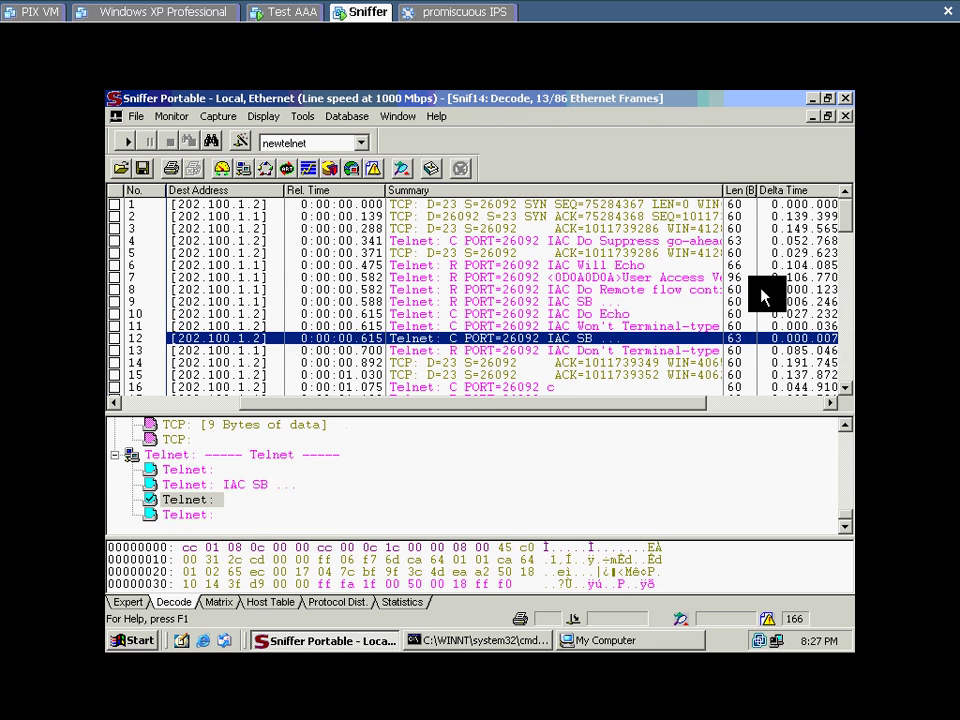
pyautogui.press('Down')
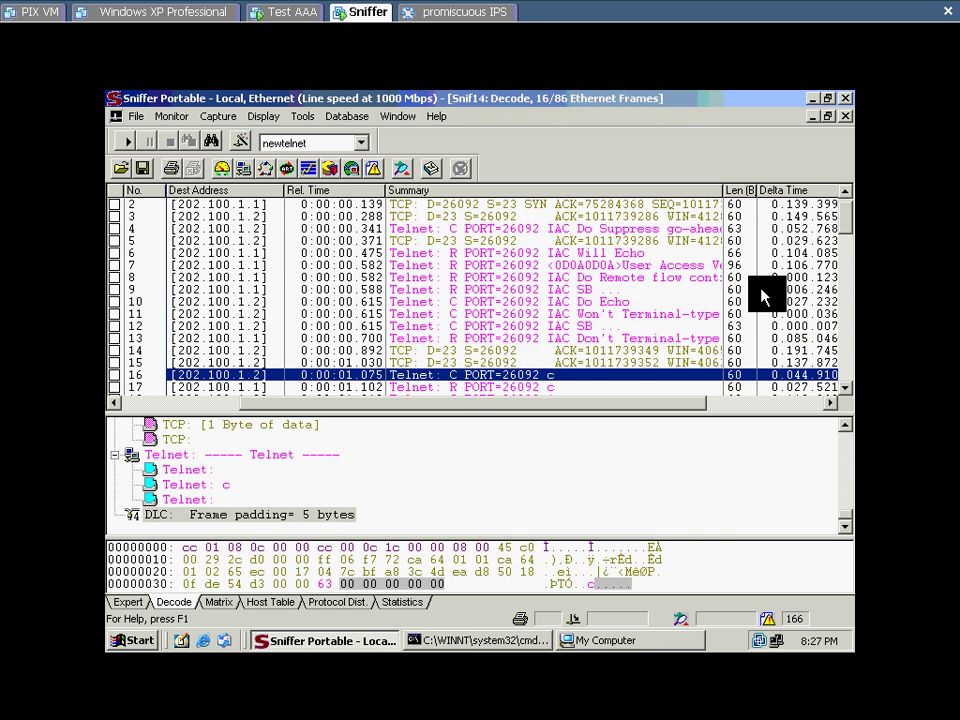
pyautogui.press('Down')
pyautogui.press('Down')
pyautogui.press('Down')
pyautogui.press('Down')
pyautogui.press('Down')
pyautogui.press('Down')
pyautogui.press('Down')
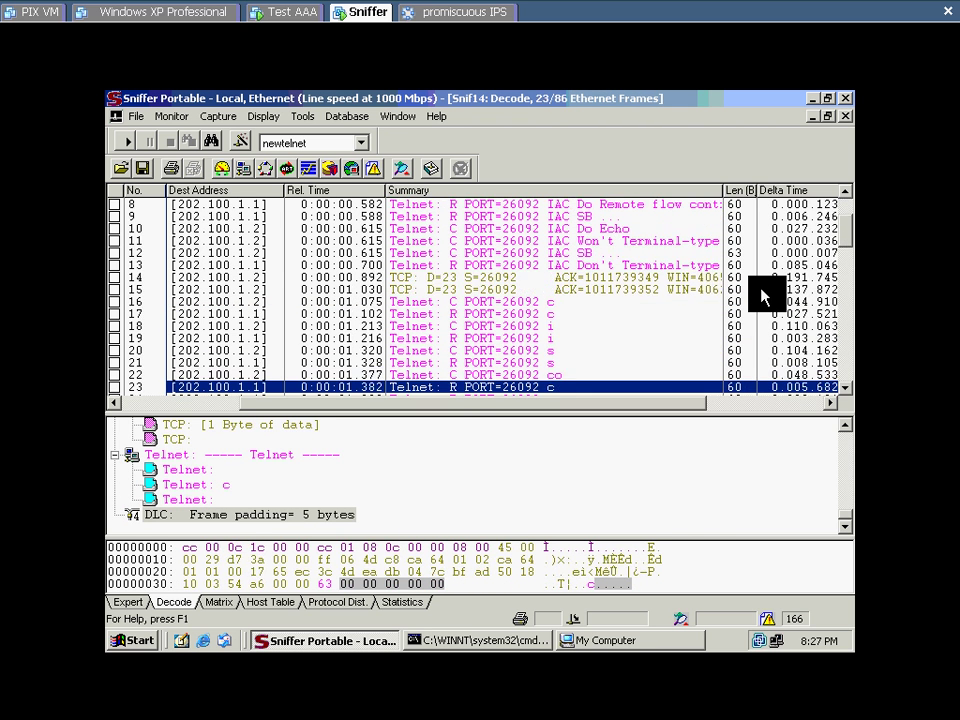
pyautogui.press('Down')
pyautogui.press('Down')
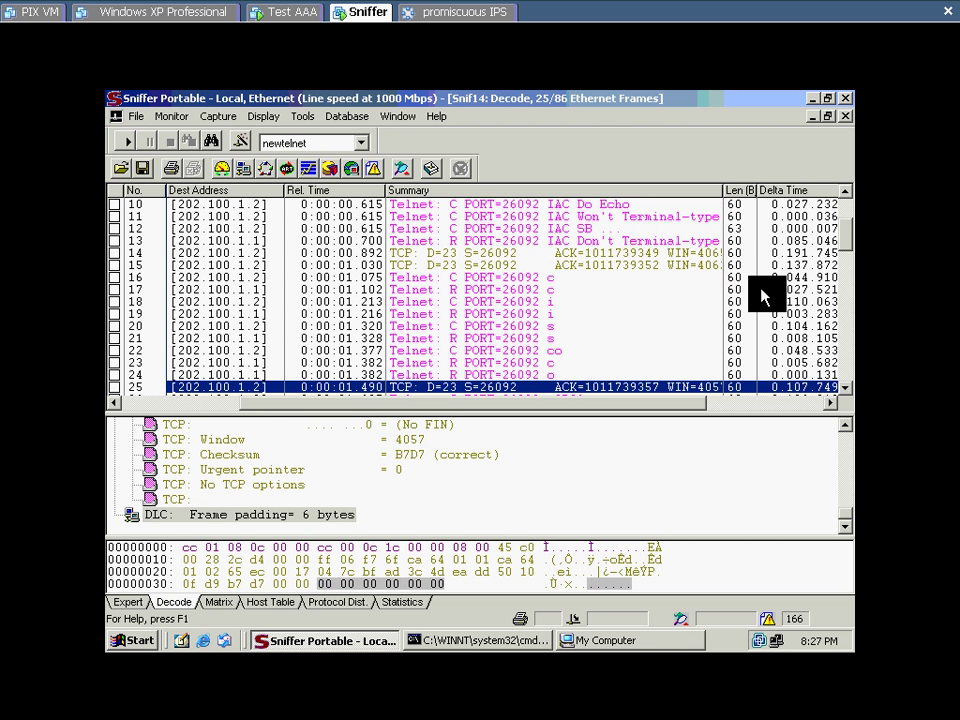
pyautogui.press('Up')
pyautogui.press('Up')
pyautogui.press('Up')
pyautogui.press('Up')
pyautogui.press('Up')
pyautogui.press('Up')
pyautogui.press('Up')
pyautogui.press('Up')
pyautogui.press('Up')
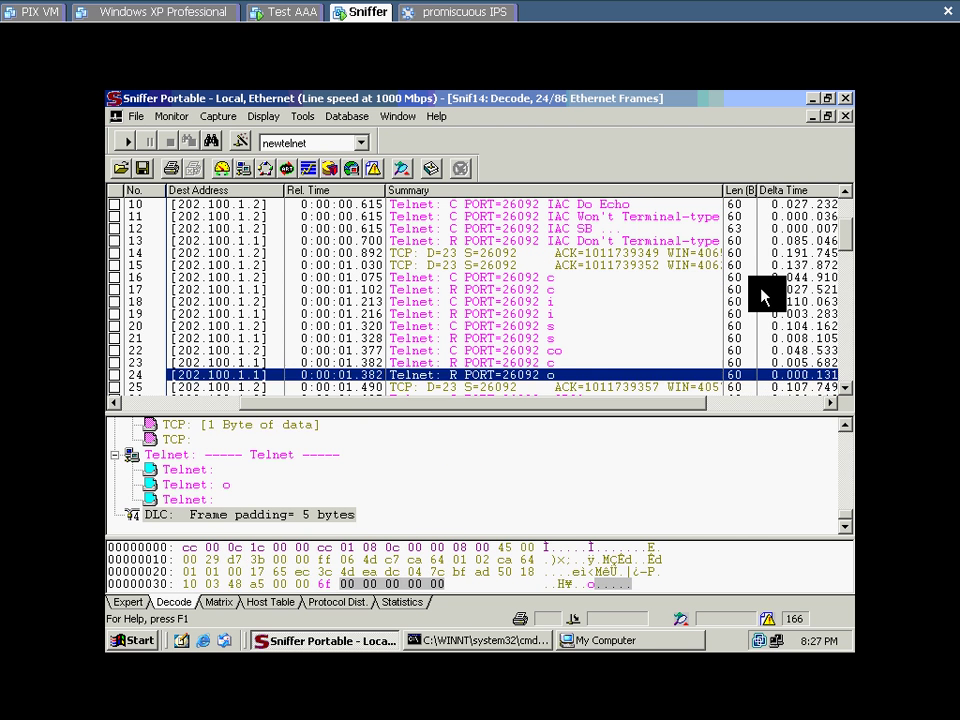
pyautogui.press('Down')
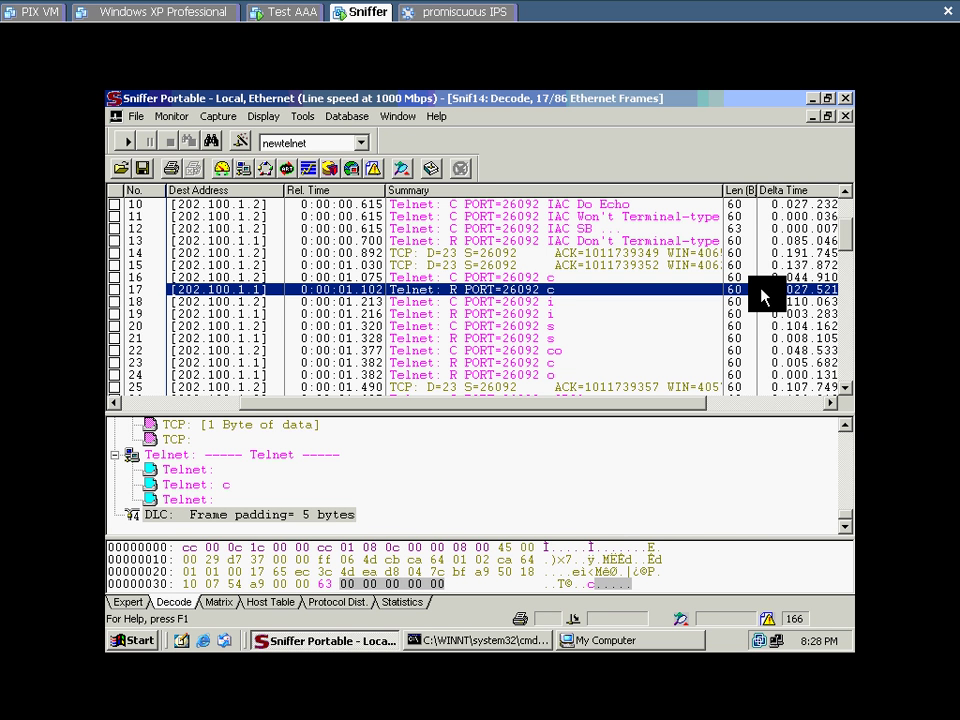
pyautogui.press('Up')
pyautogui.press('Down')
pyautogui.press('Down')
pyautogui.press('Down')
pyautogui.press('Down')
pyautogui.press('Down')
pyautogui.press('Down')
pyautogui.press('Down')
pyautogui.press('Down')
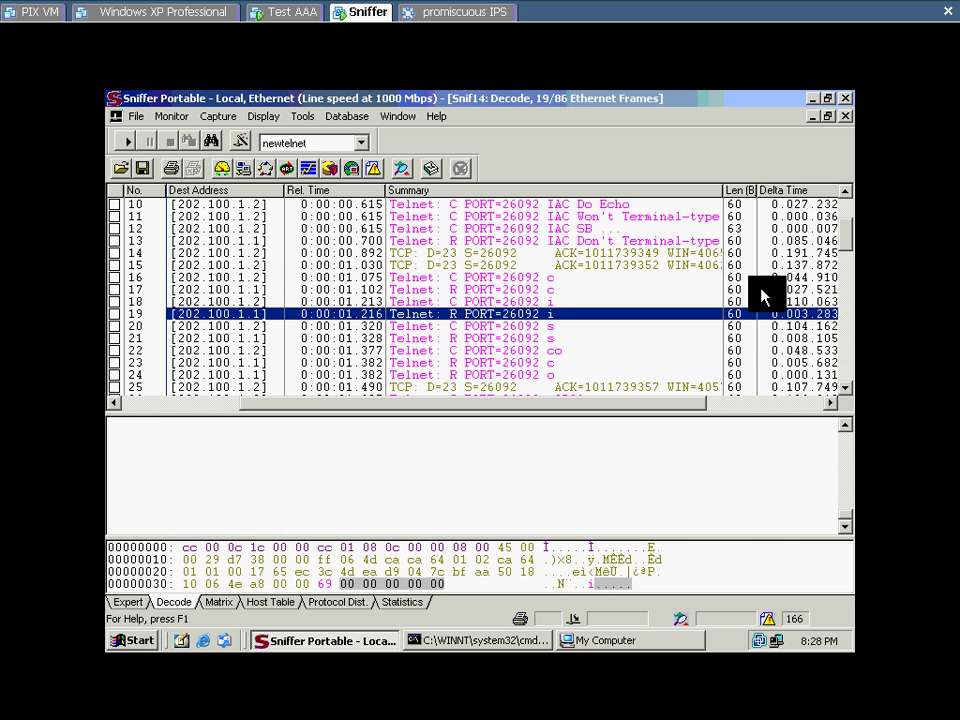
pyautogui.press('Up')
pyautogui.press('Up')
pyautogui.press('Up')
pyautogui.press('Up')
pyautogui.press('Up')
pyautogui.press('Up')
pyautogui.press('Up')
pyautogui.press('Up')
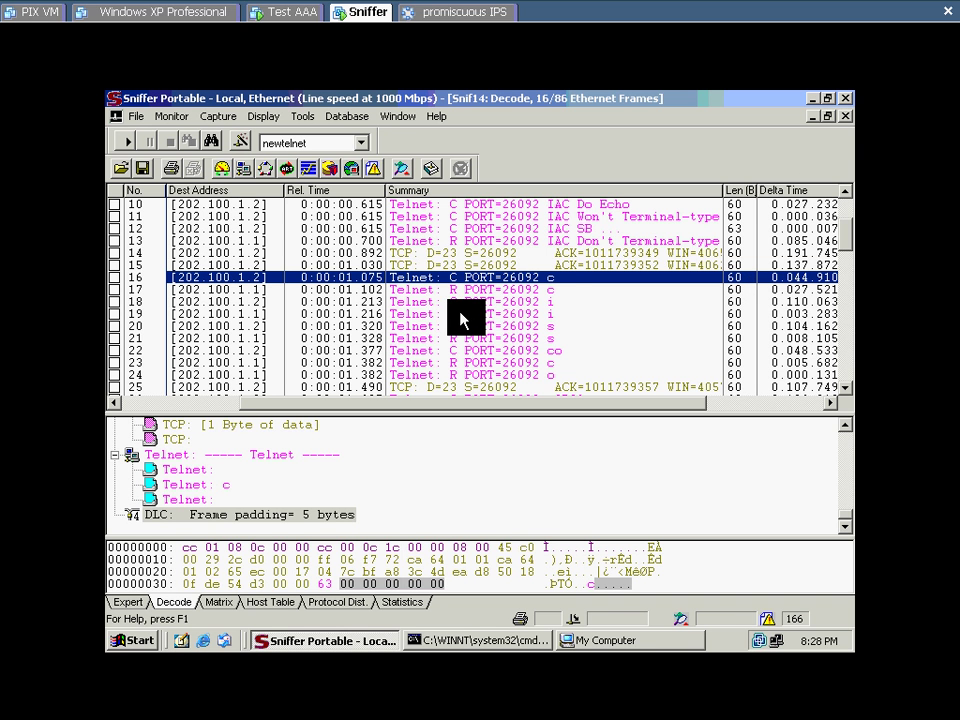
# Step: Decode frames 17–24 one by one, reading each typed username character and its echo
pyautogui.click(557, 289)
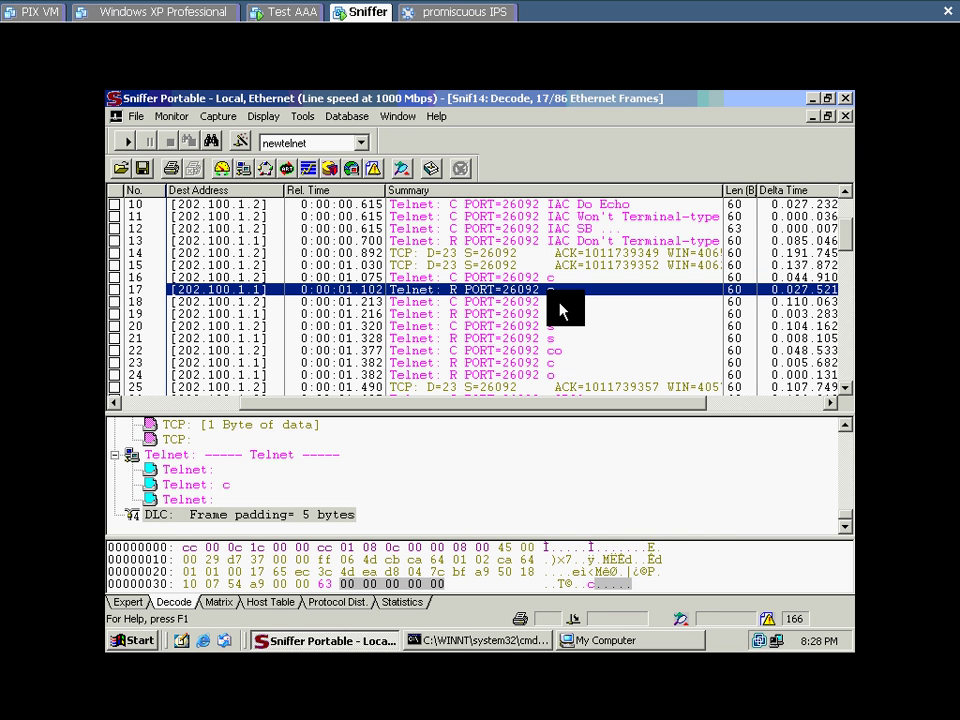
pyautogui.press('Up')
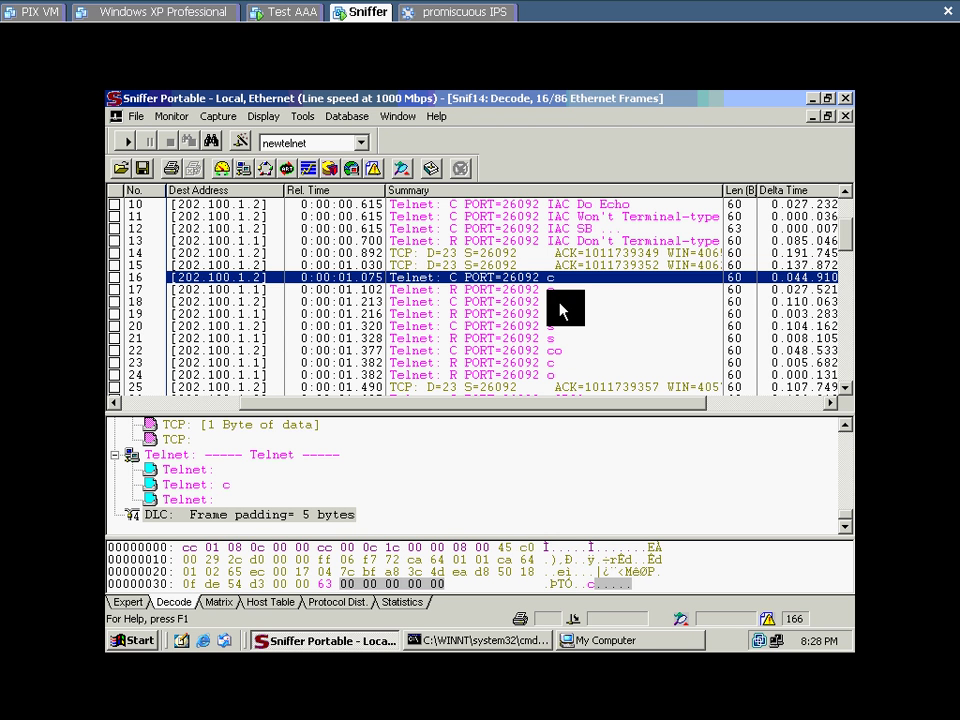
pyautogui.press('Down')
pyautogui.press('Down')
pyautogui.press('Down')
pyautogui.press('Down')
pyautogui.press('Down')
pyautogui.press('Down')
pyautogui.press('Up')
pyautogui.press('Up')
pyautogui.press('Up')
pyautogui.press('Up')
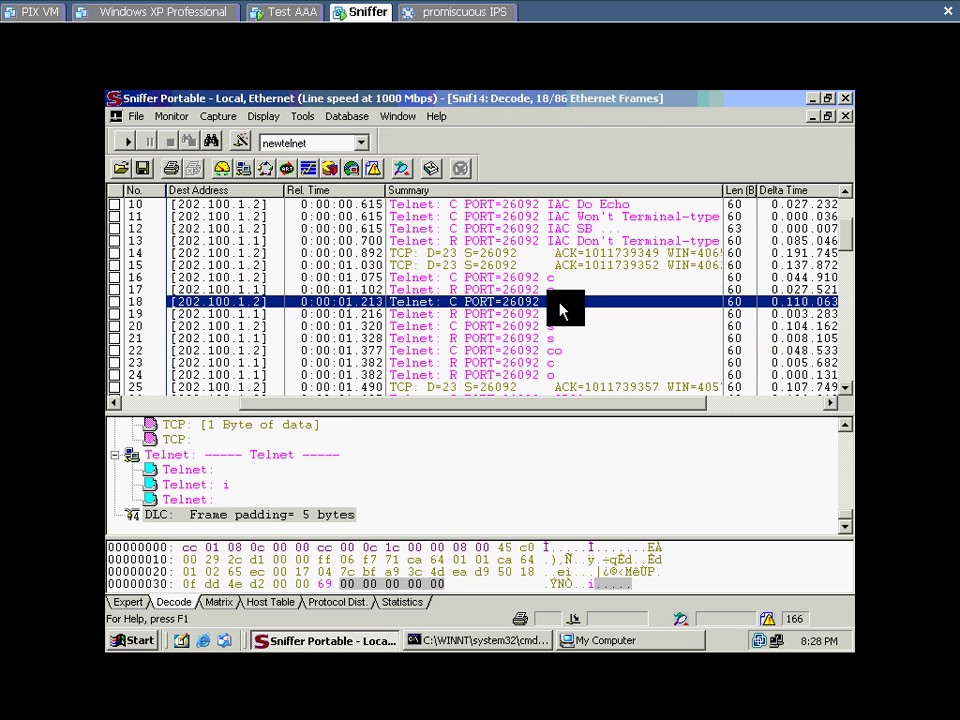
pyautogui.press('Up')
pyautogui.press('Up')
pyautogui.press('Down')
pyautogui.press('Down')
pyautogui.press('Down')
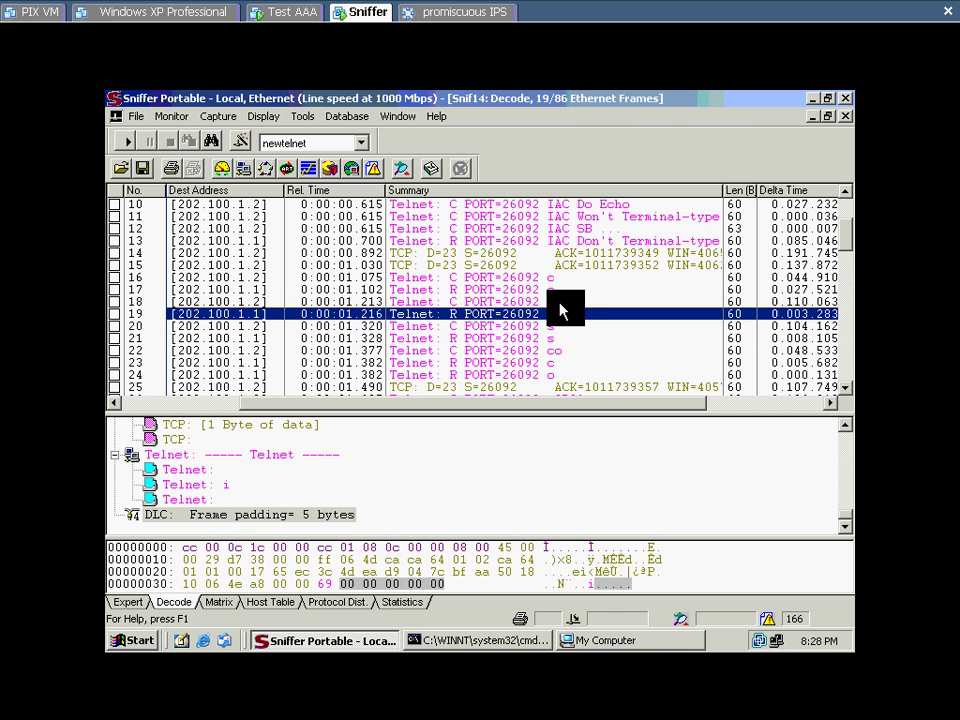
pyautogui.press('Down')
pyautogui.press('Down')
pyautogui.press('Up')
pyautogui.press('Down')
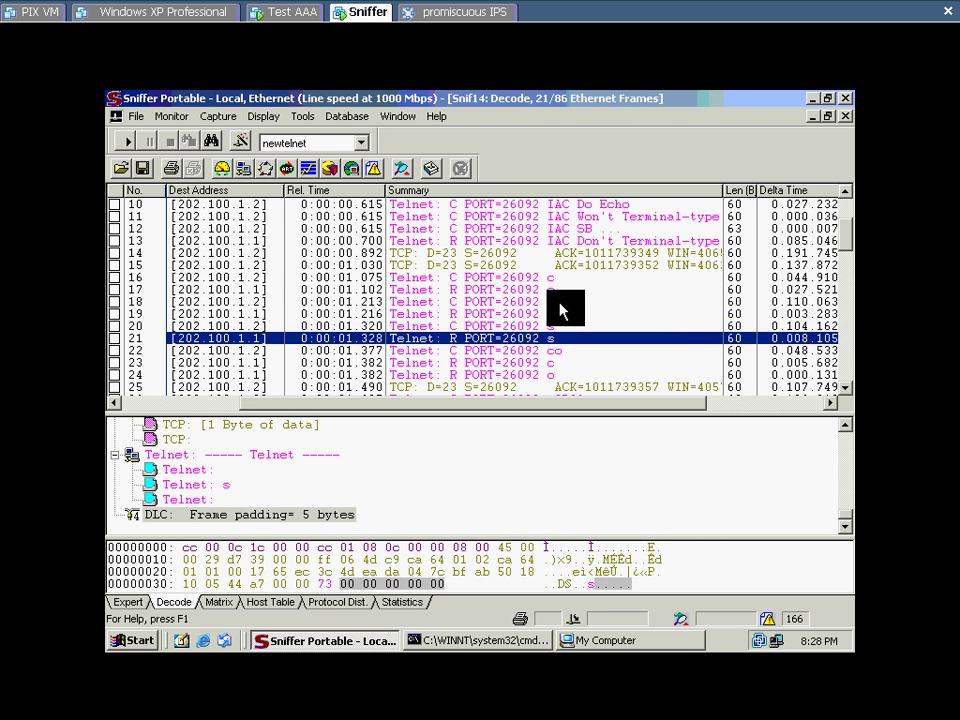
pyautogui.press('Down')
pyautogui.press('Down')
pyautogui.press('Down')
pyautogui.press('Up')
pyautogui.press('Down')
pyautogui.press('Up')
pyautogui.press('Down')
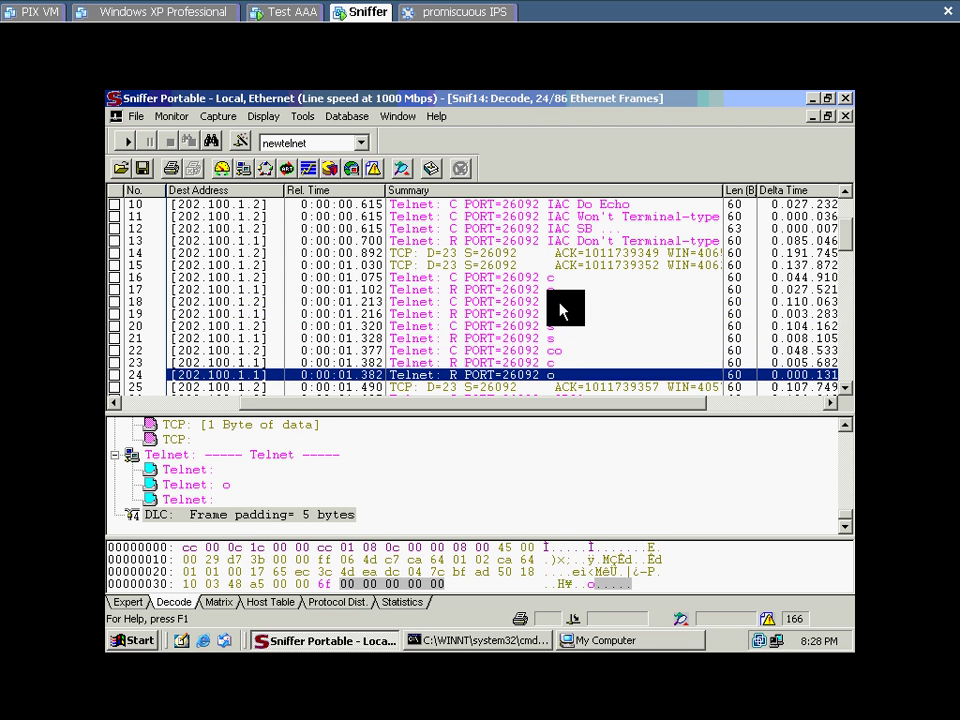
pyautogui.press('Up')
pyautogui.press('Up')
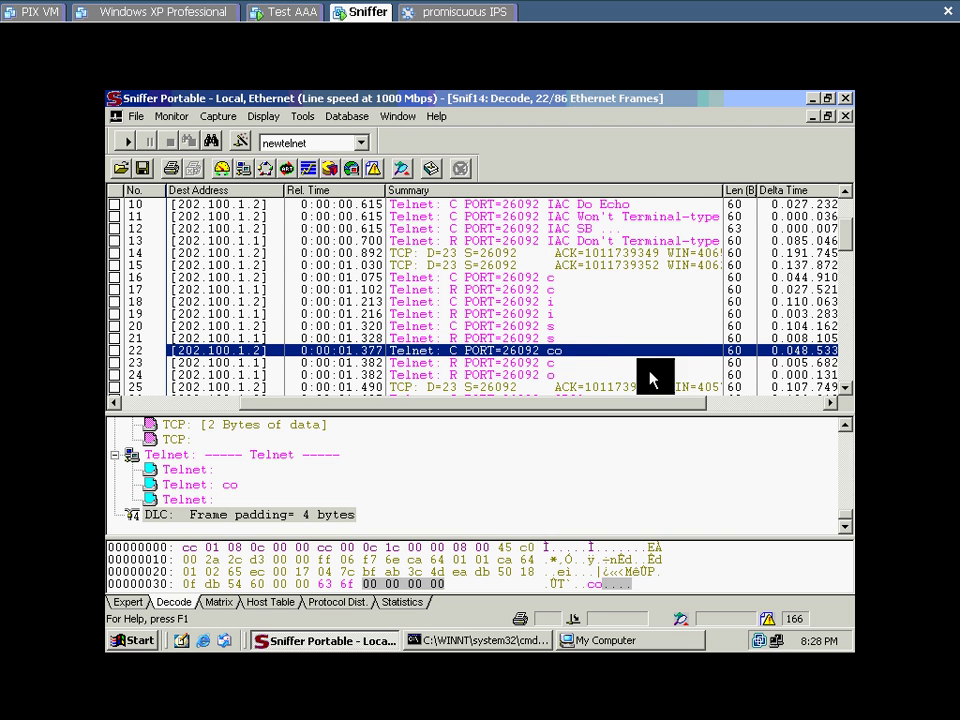
pyautogui.press('Down')
pyautogui.press('Down')
pyautogui.press('Down')
pyautogui.press('Down')
pyautogui.press('Down')
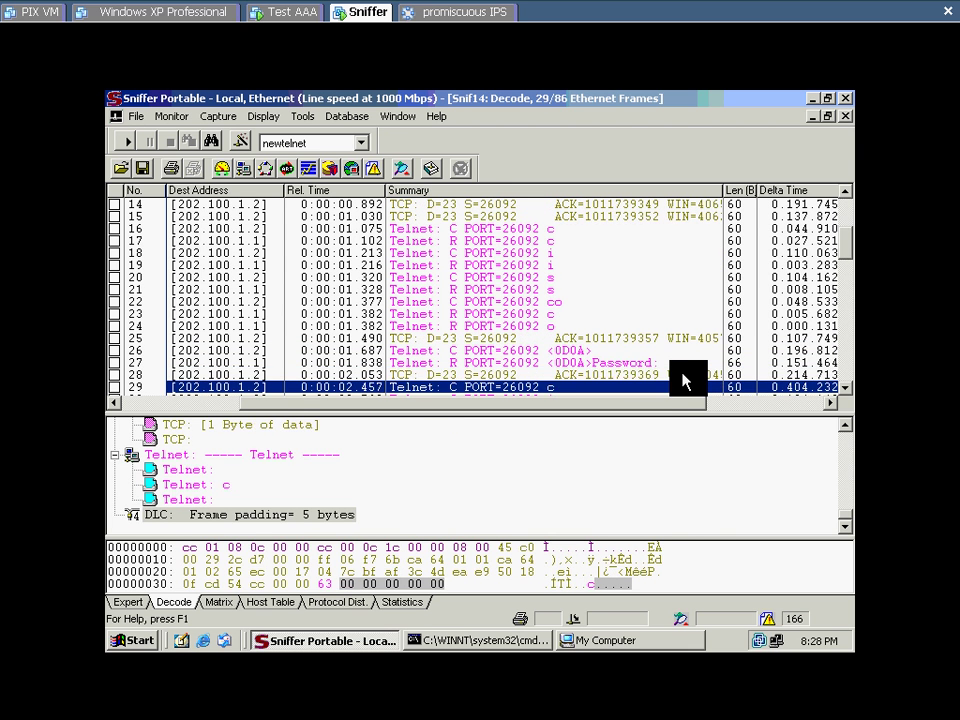
# Step: Decode frame 27's Password prompt and step through the password frames to 34
pyautogui.press('Up')
pyautogui.press('Up')
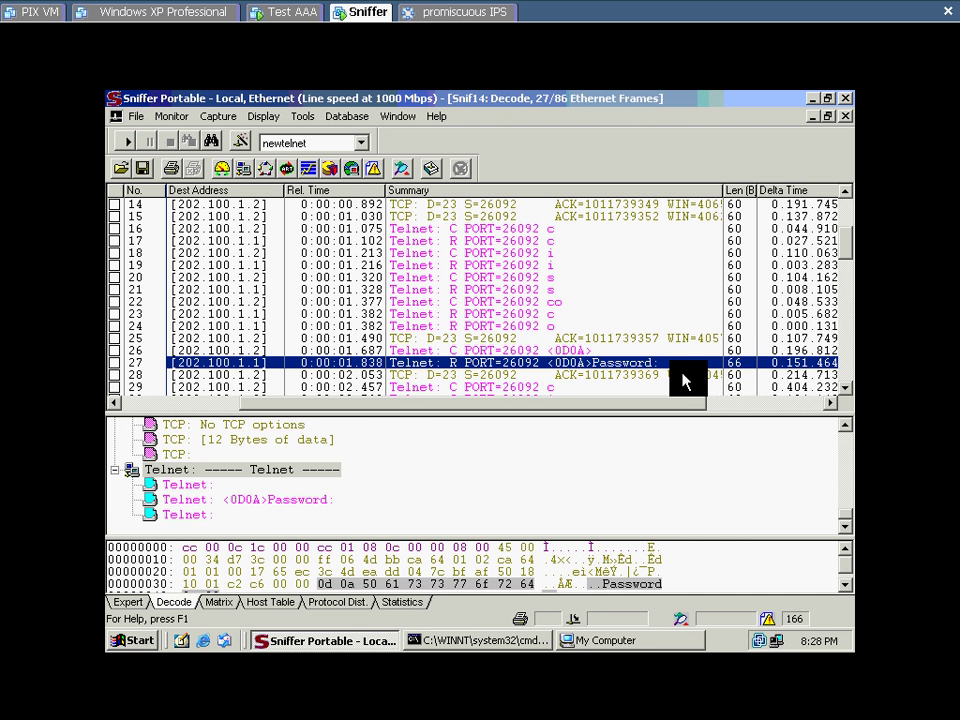
pyautogui.press('Down')
pyautogui.press('Down')
pyautogui.press('Down')
pyautogui.press('Down')
pyautogui.press('Down')
pyautogui.press('Down')
pyautogui.press('Down')
pyautogui.press('Down')
pyautogui.press('Down')
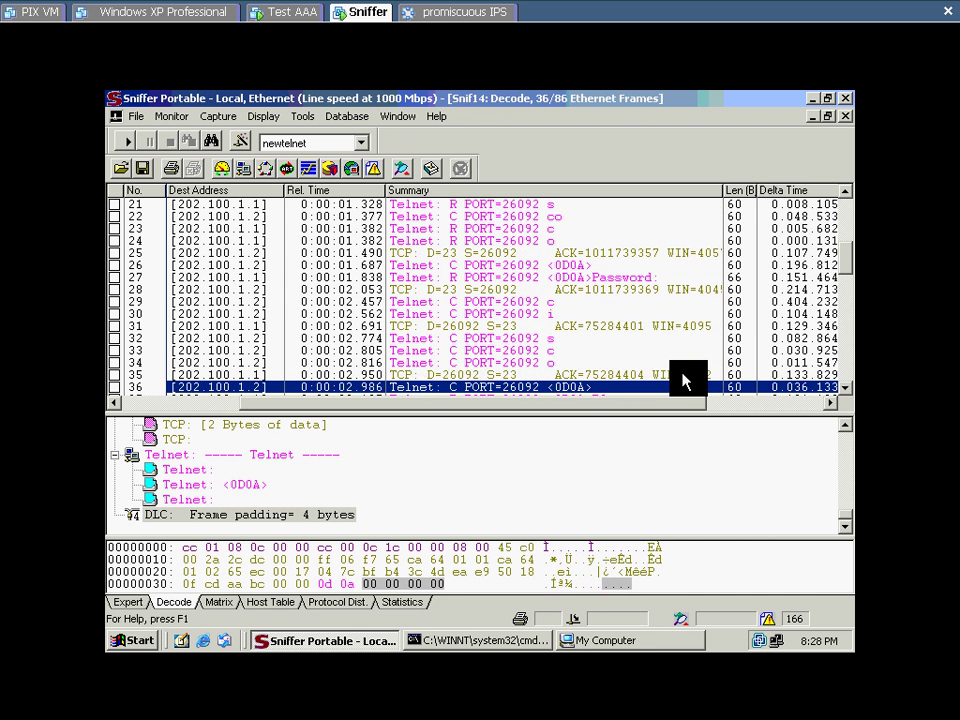
pyautogui.press('Down')
pyautogui.press('Up')
pyautogui.press('Up')
pyautogui.press('Up')
pyautogui.press('Up')
pyautogui.press('Up')
pyautogui.press('Up')
pyautogui.press('Up')
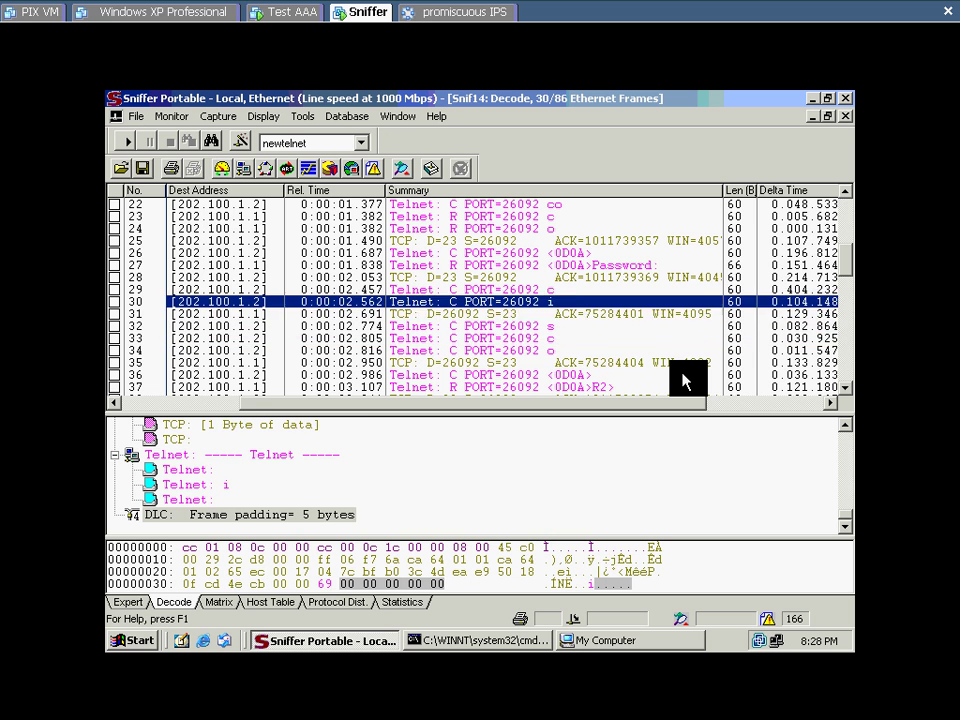
pyautogui.press('Down')
pyautogui.press('Down')
pyautogui.press('Down')
pyautogui.press('Down')
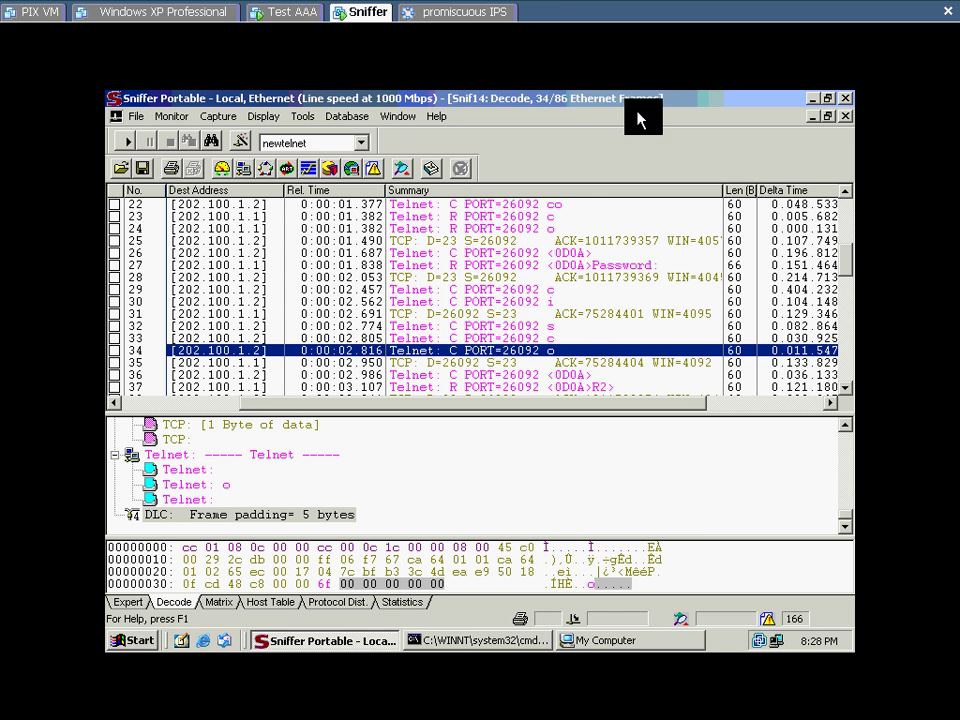
# Step: Decode password frames 30–34 individually, then land on frame 37's R2> prompt
pyautogui.moveTo(553, 6)
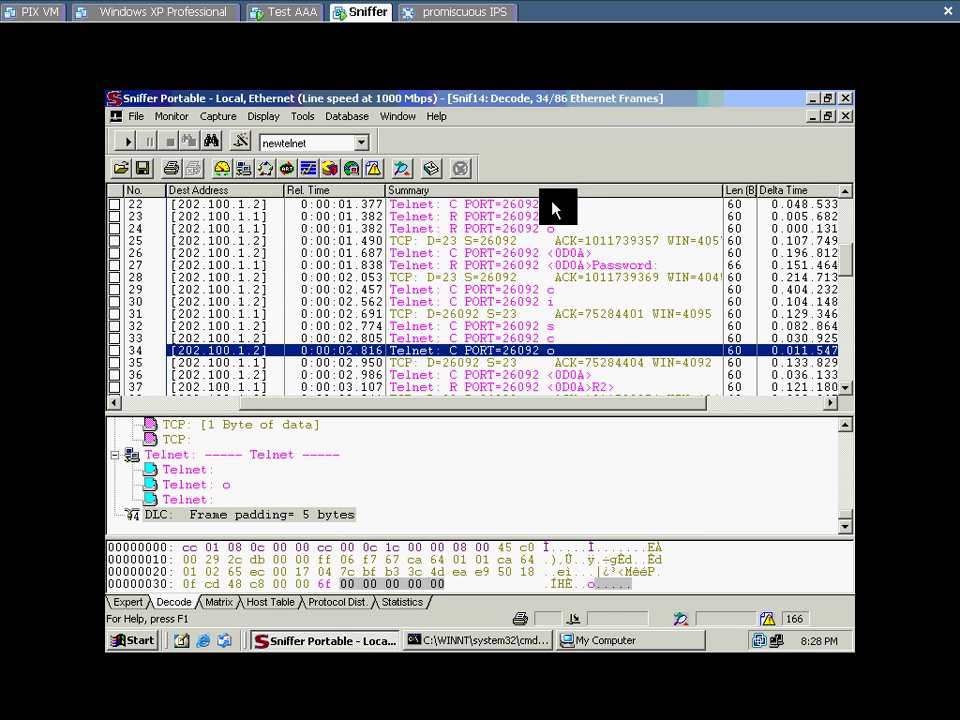
pyautogui.click(559, 302)
pyautogui.click(561, 326)
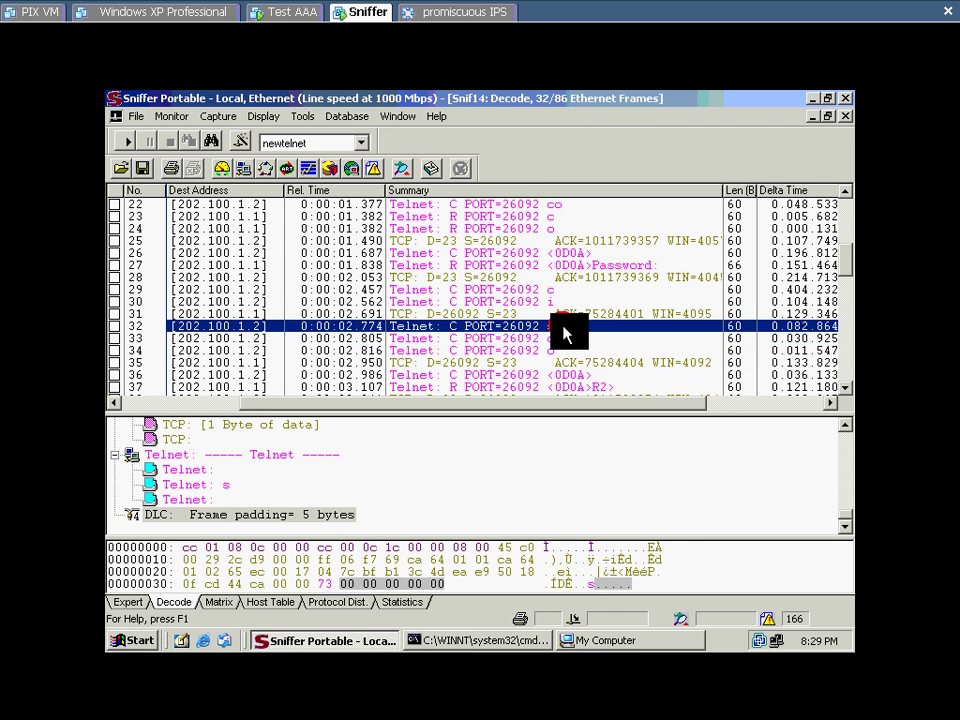
pyautogui.click(566, 338)
pyautogui.click(604, 350)
pyautogui.press('Down')
pyautogui.press('Down')
pyautogui.press('Down')
pyautogui.press('Down')
pyautogui.press('Down')
pyautogui.press('Down')
pyautogui.press('Down')
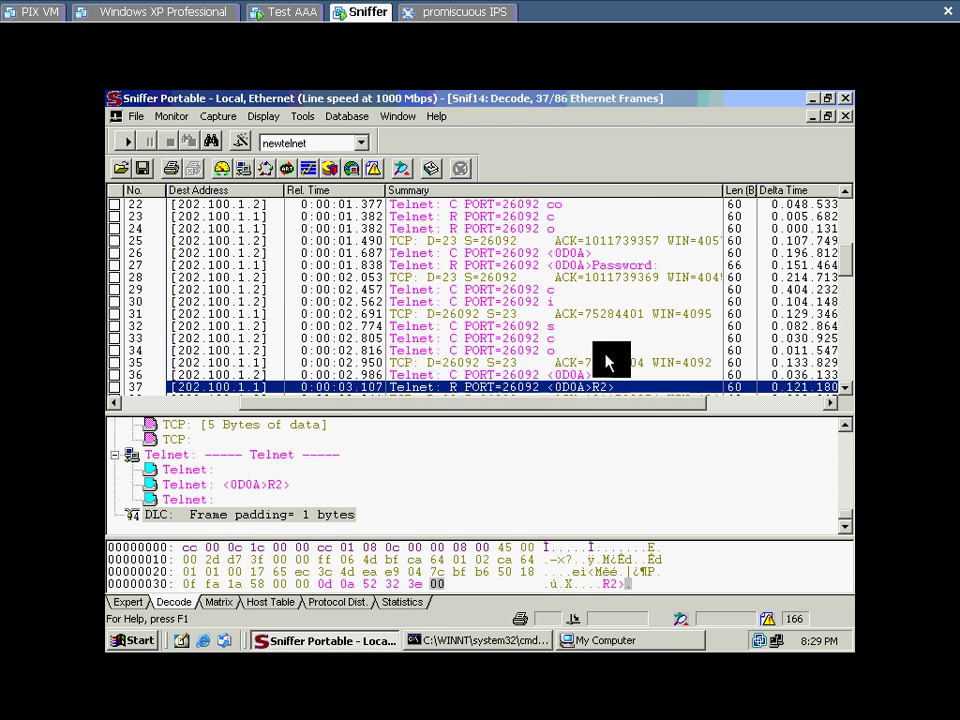
pyautogui.press('Up')
pyautogui.press('Up')
pyautogui.press('Up')
pyautogui.press('Up')
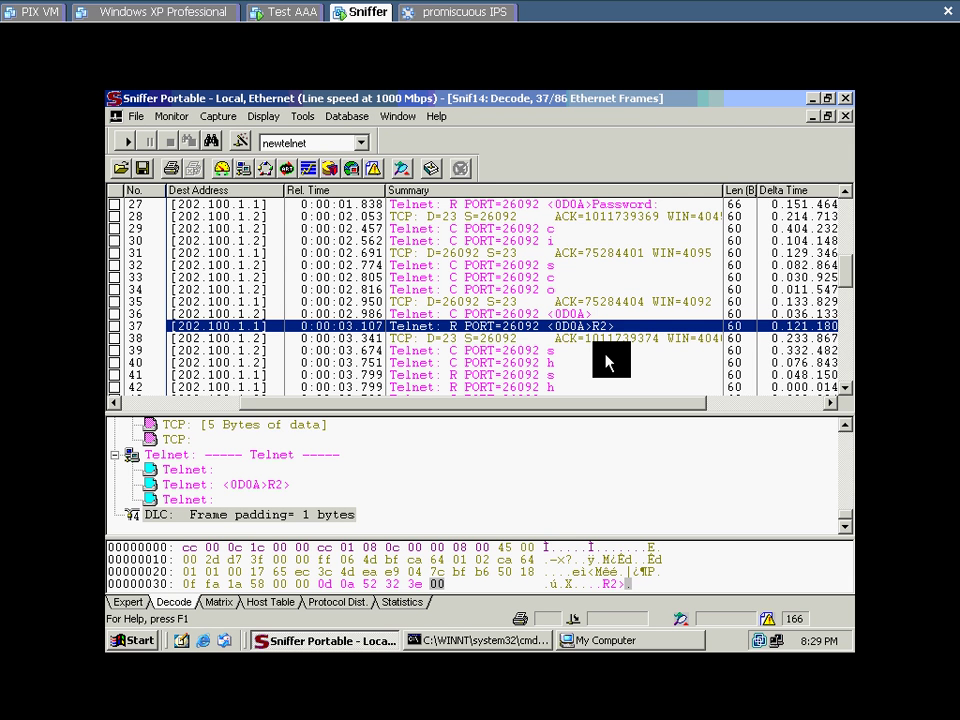
pyautogui.press('Down')
pyautogui.press('Down')
pyautogui.press('Down')
pyautogui.press('Down')
pyautogui.press('Down')
pyautogui.press('Down')
pyautogui.press('Down')
pyautogui.press('Down')
pyautogui.press('Down')
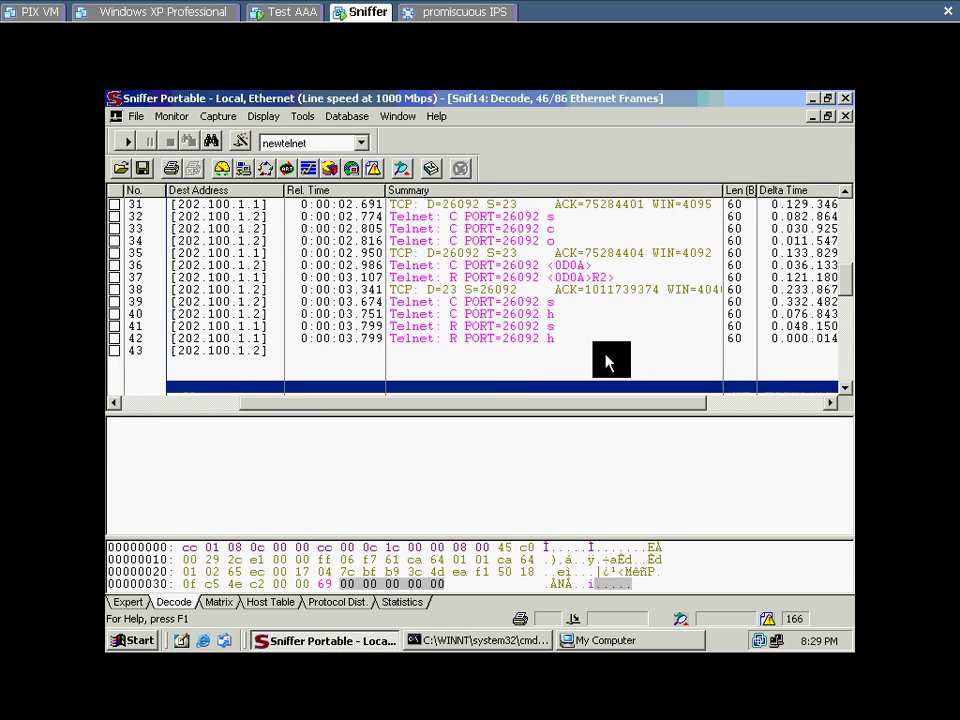
# Step: Arrow through frames 58–76 to read the command characters and frame 75's Interface output
pyautogui.press('Down')
pyautogui.press('Down')
pyautogui.press('Down')
pyautogui.press('Down')
pyautogui.press('Down')
pyautogui.press('Down')
pyautogui.press('Down')
pyautogui.press('Down')
pyautogui.press('Down')
pyautogui.press('Down')
pyautogui.press('Down')
pyautogui.press('Down')
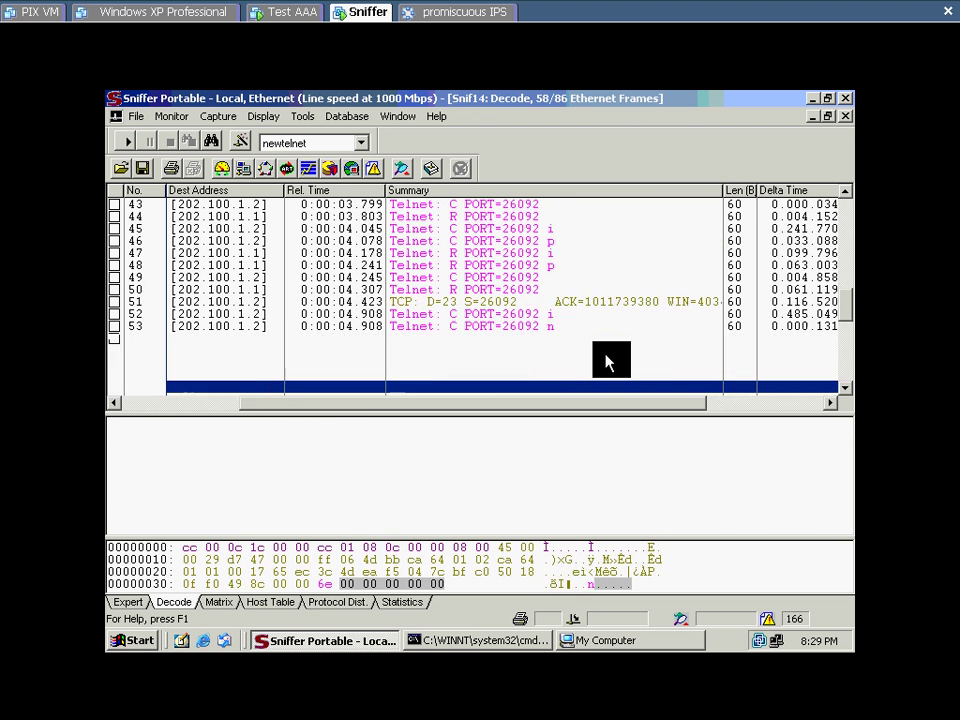
pyautogui.press('Down')
pyautogui.press('Down')
pyautogui.press('Down')
pyautogui.press('Down')
pyautogui.press('Down')
pyautogui.press('Down')
pyautogui.press('Down')
pyautogui.press('Down')
pyautogui.press('Down')
pyautogui.press('Down')
pyautogui.press('Down')
pyautogui.press('Down')
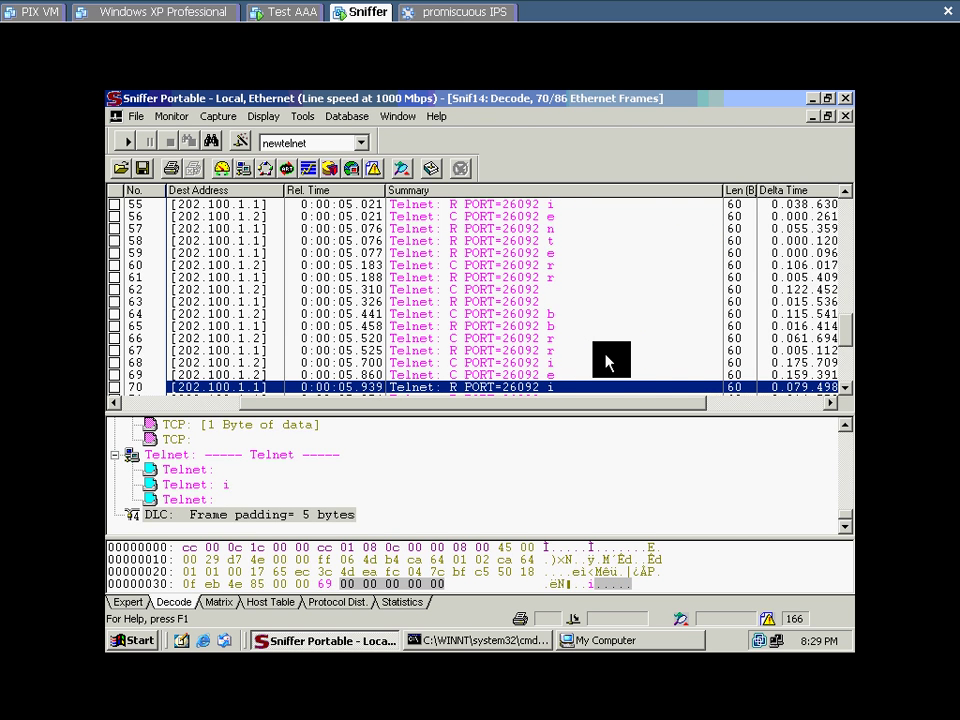
pyautogui.press('Down')
pyautogui.press('Down')
pyautogui.press('Down')
pyautogui.press('Down')
pyautogui.press('Up')
pyautogui.press('Up')
pyautogui.press('Up')
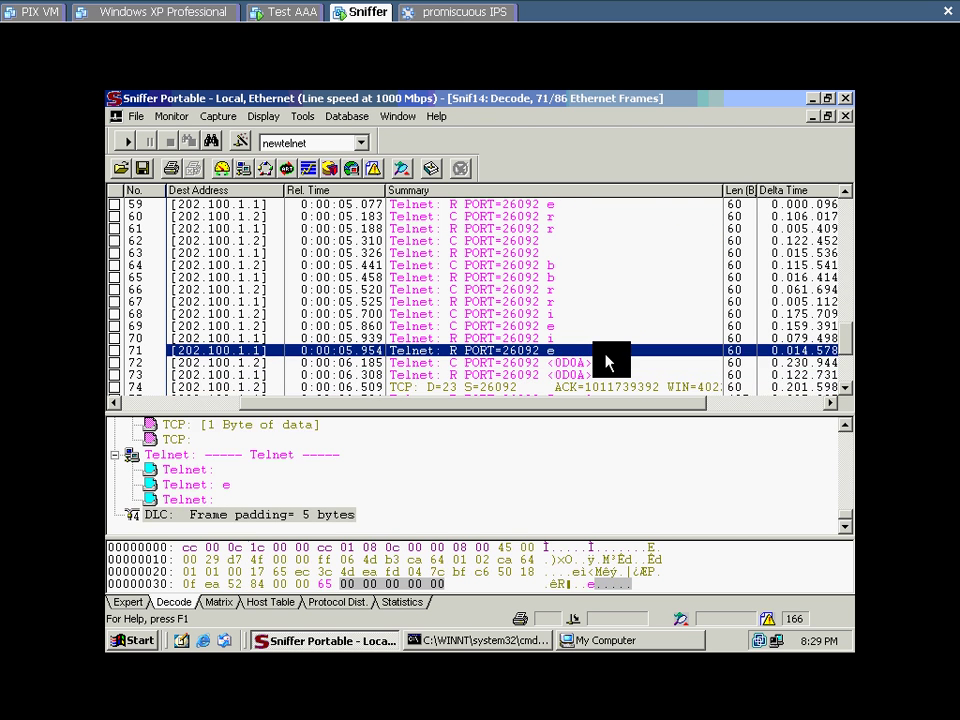
pyautogui.press('Down')
pyautogui.press('Down')
pyautogui.press('Down')
pyautogui.press('Down')
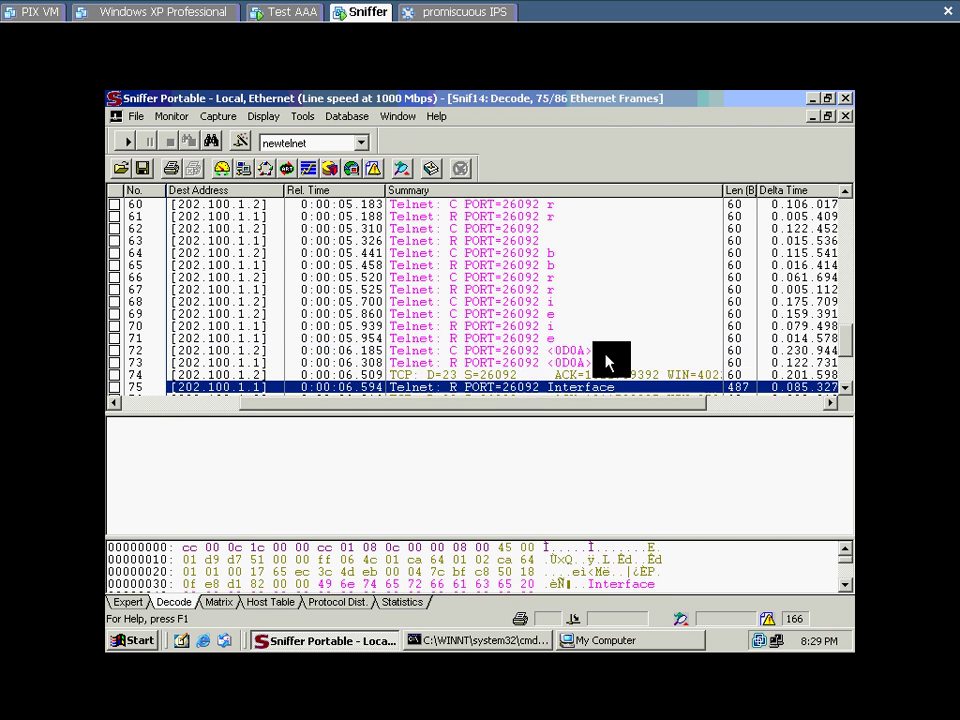
pyautogui.press('Down')
pyautogui.press('Up')
pyautogui.press('Up')
pyautogui.press('Up')
pyautogui.press('Up')
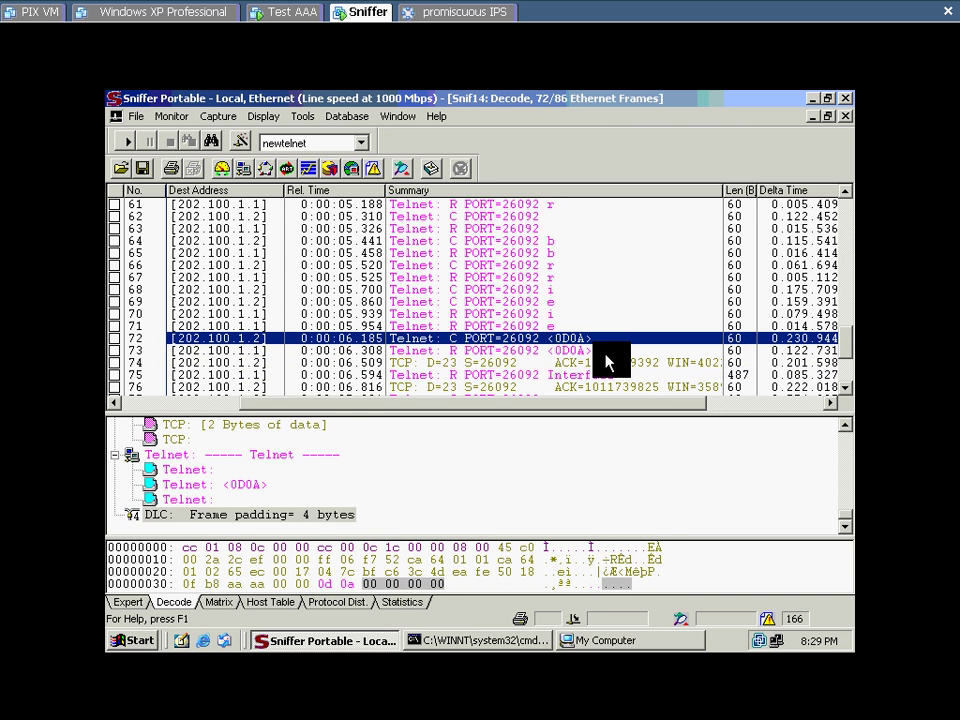
pyautogui.press('Down')
pyautogui.press('Down')
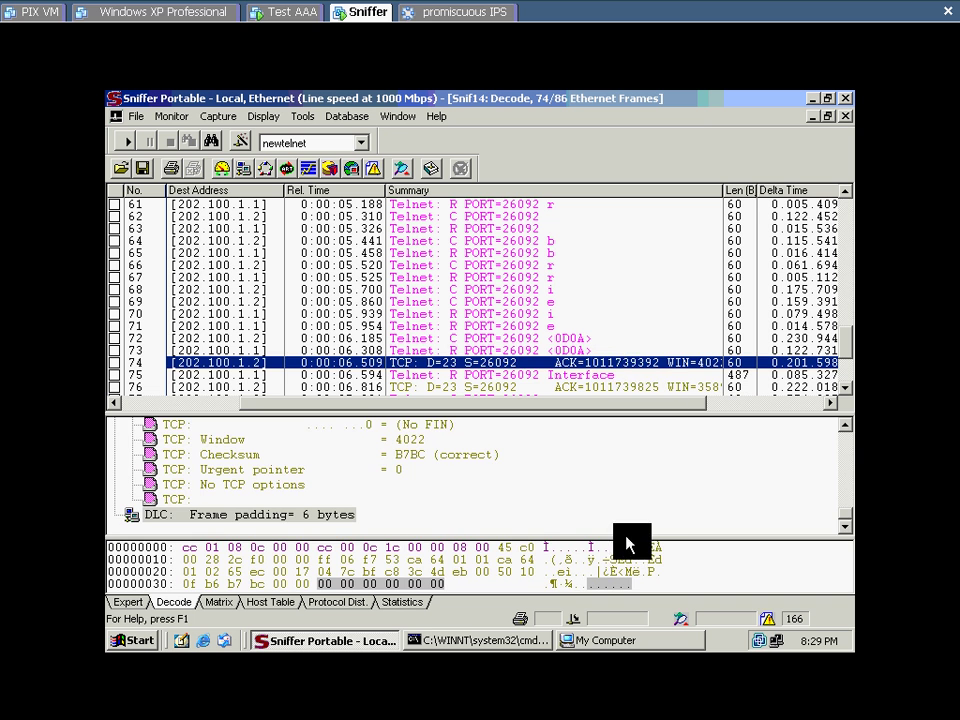
# Step: Shrink the decode pane so hex sits under the list, and scroll through packet 75's Interface output
pyautogui.click(623, 537)
pyautogui.moveTo(623, 537); pyautogui.dragTo(620, 406)
pyautogui.press('Down')
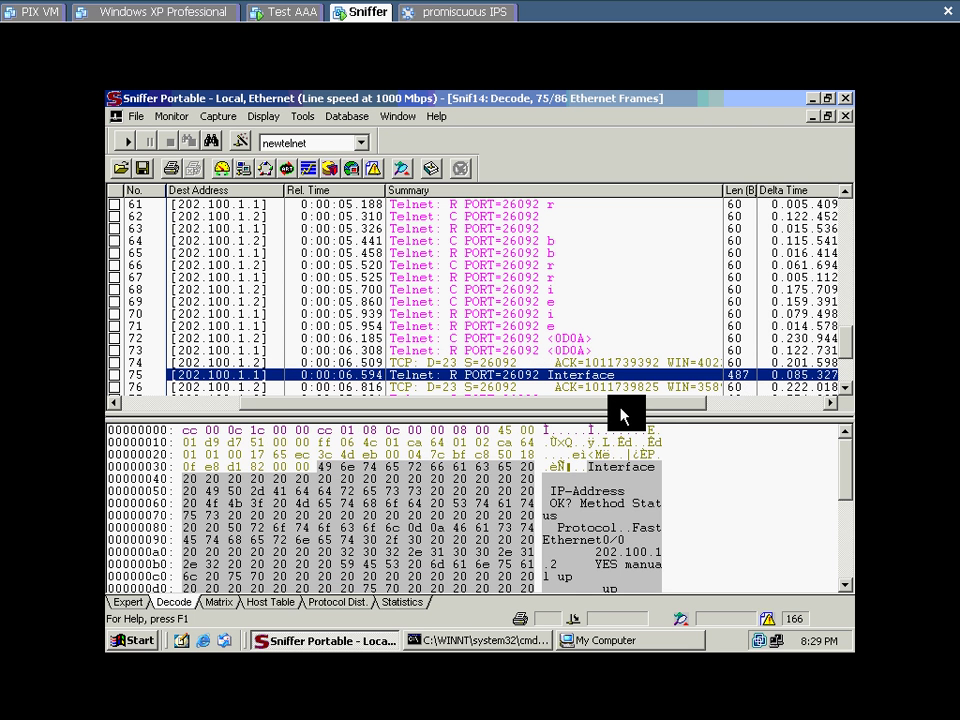
pyautogui.click(845, 586)
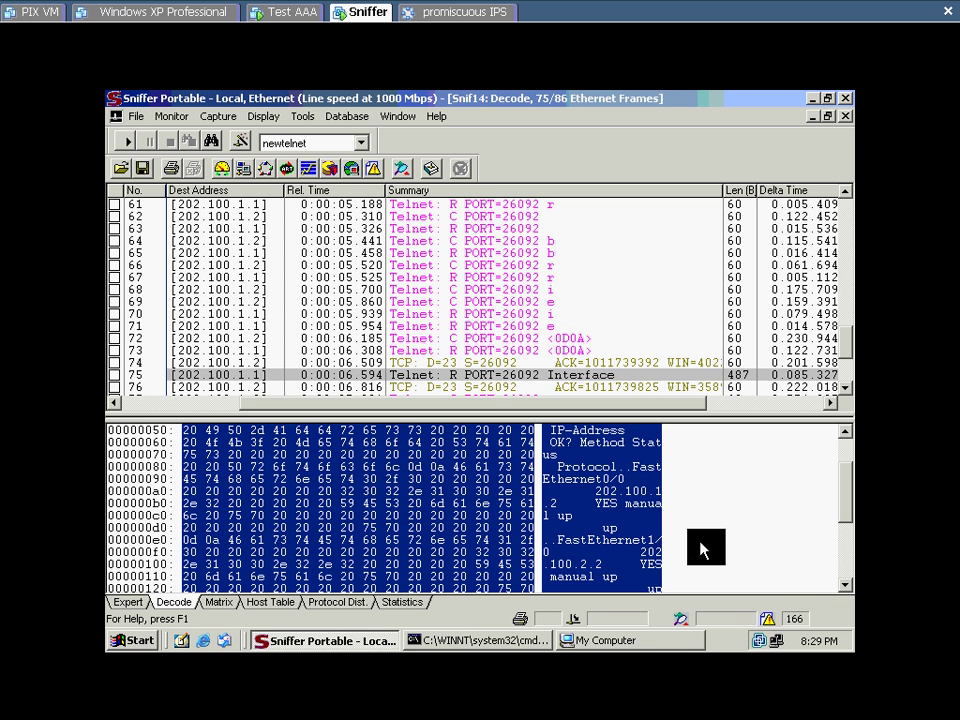
pyautogui.click(843, 587)
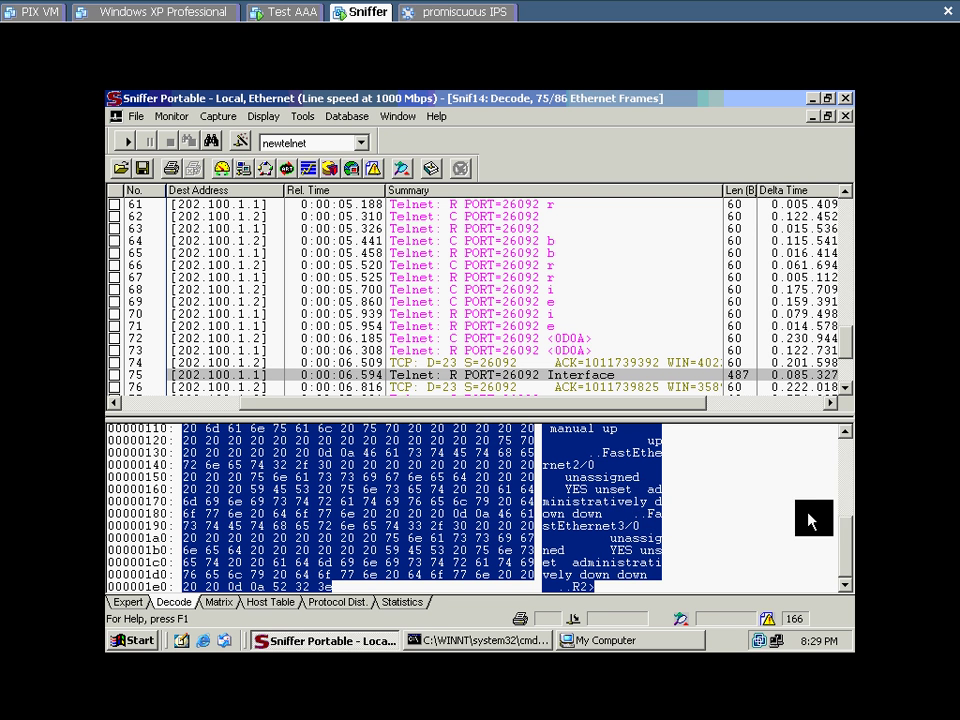
pyautogui.click(845, 432)
pyautogui.scroll(4, 846, 436)
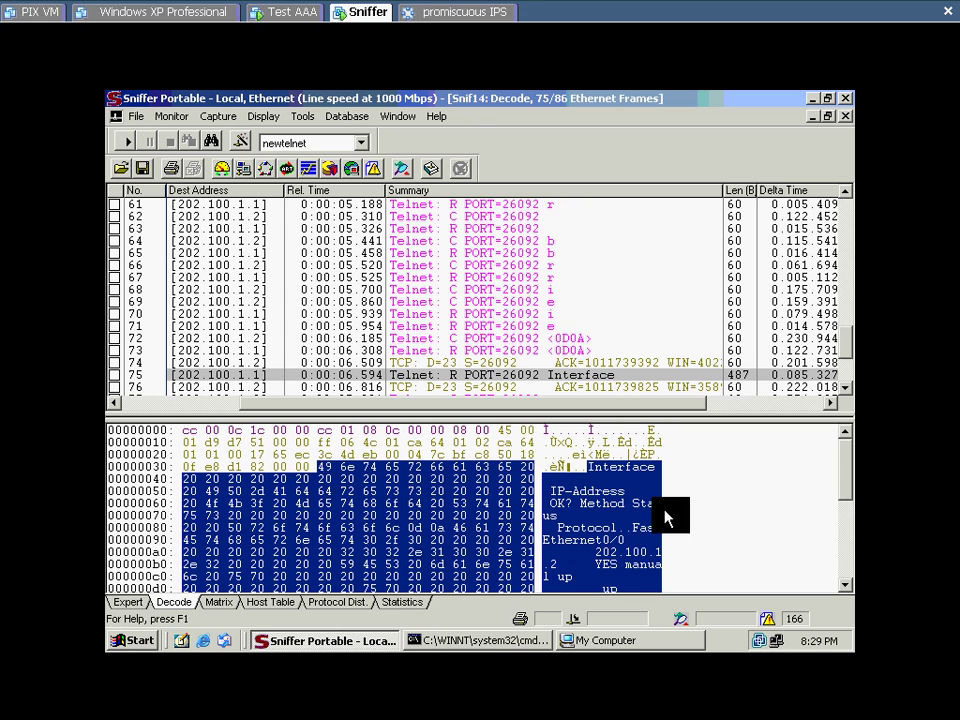
# Step: Exit VMware full screen, minimize it, and advance PowerPoint to slide 21 on Telnet analysis
pyautogui.moveTo(525, 12)
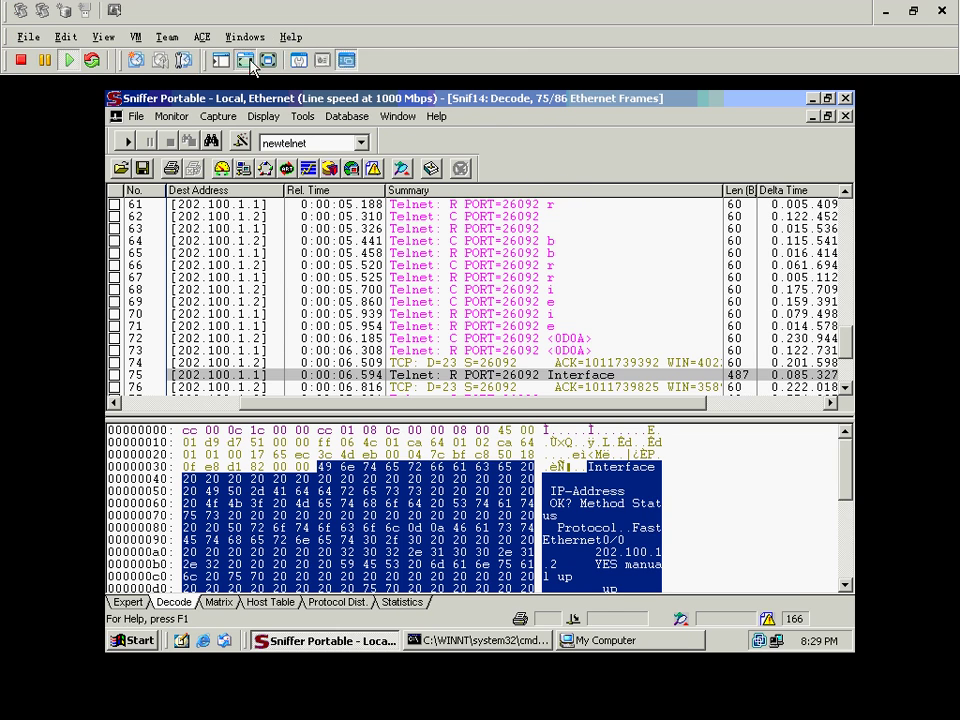
pyautogui.click(245, 60)
pyautogui.click(793, 12)
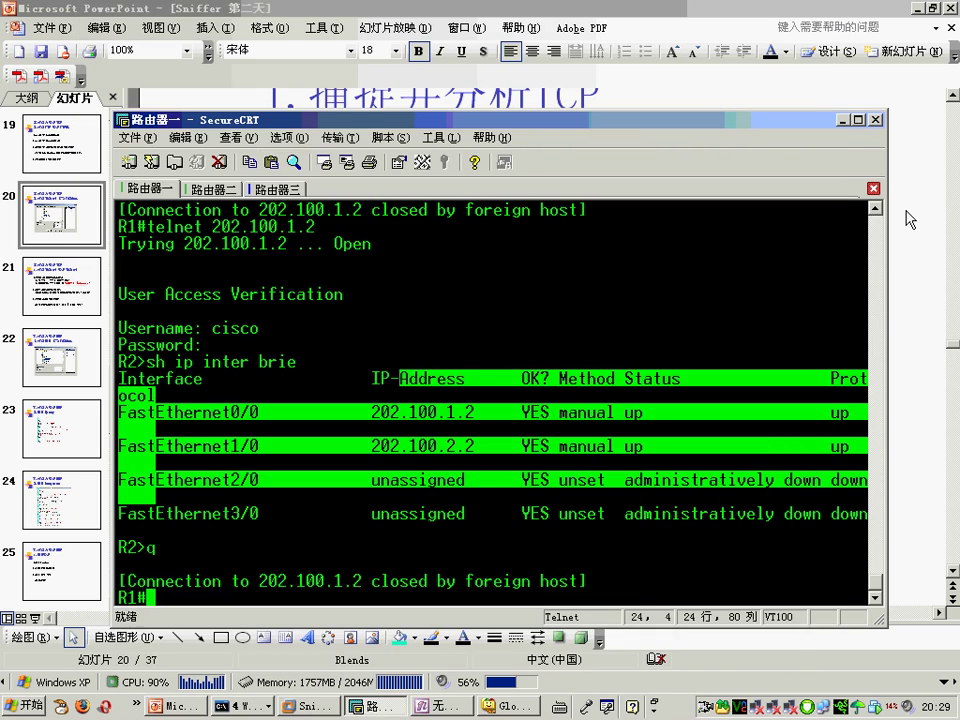
pyautogui.press('pagedown')
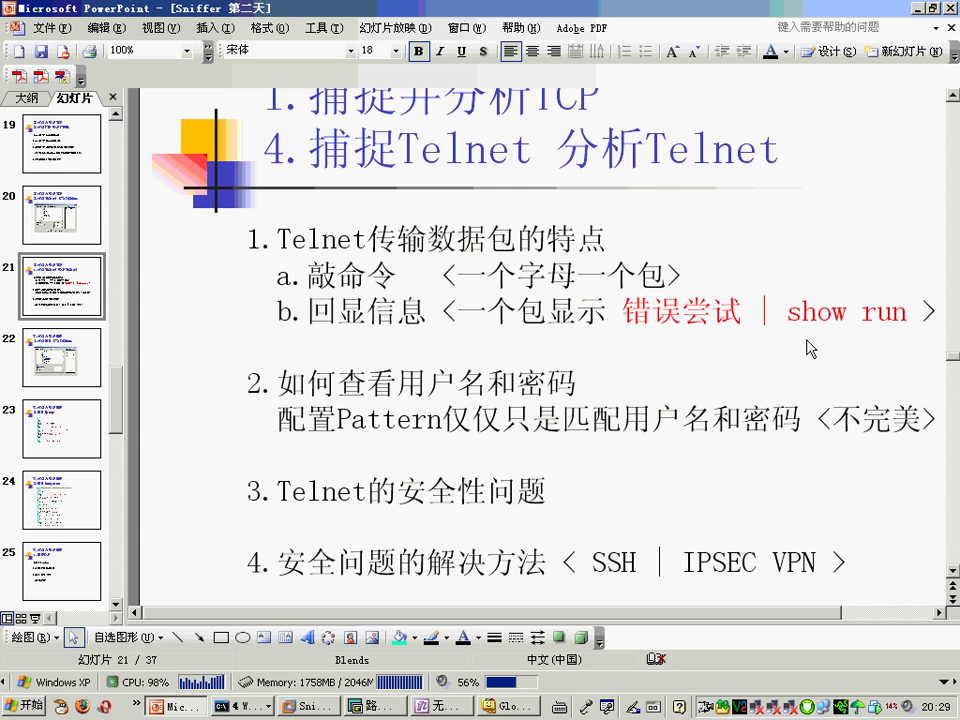
pyautogui.click(559, 358)
pyautogui.moveTo(427, 238); pyautogui.dragTo(620, 240)
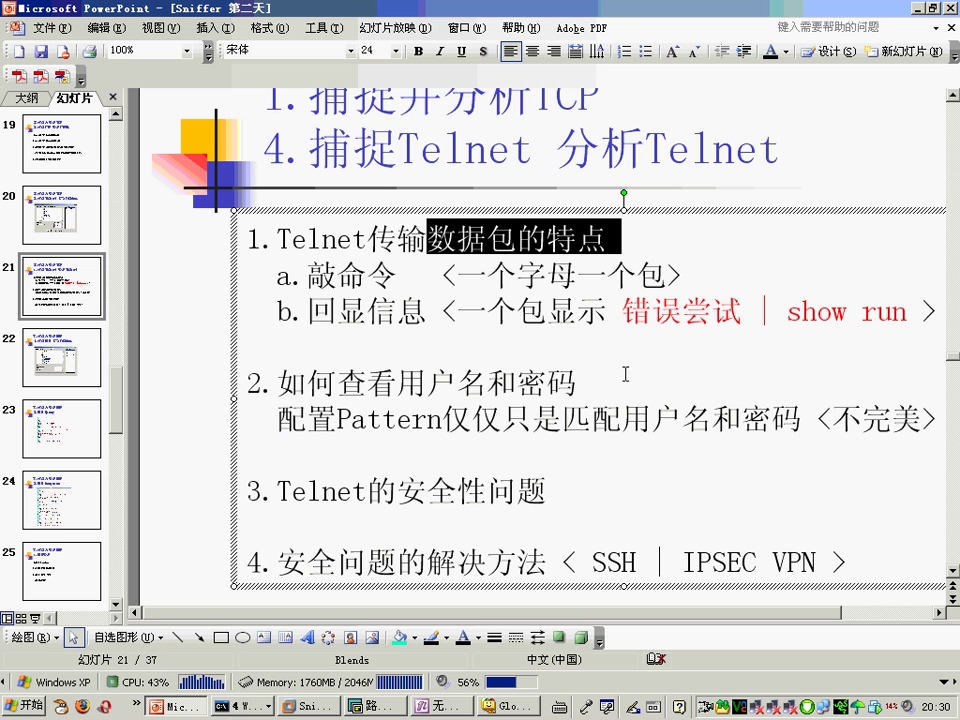
pyautogui.doubleClick(377, 275)
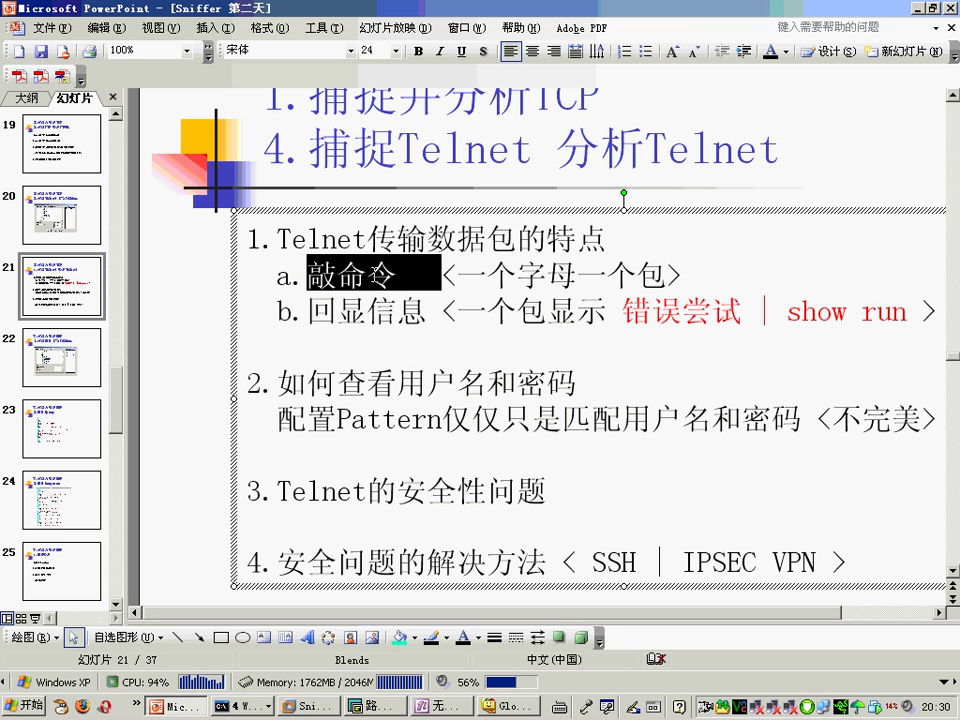
pyautogui.moveTo(590, 275); pyautogui.dragTo(460, 276)
pyautogui.doubleClick(622, 275)
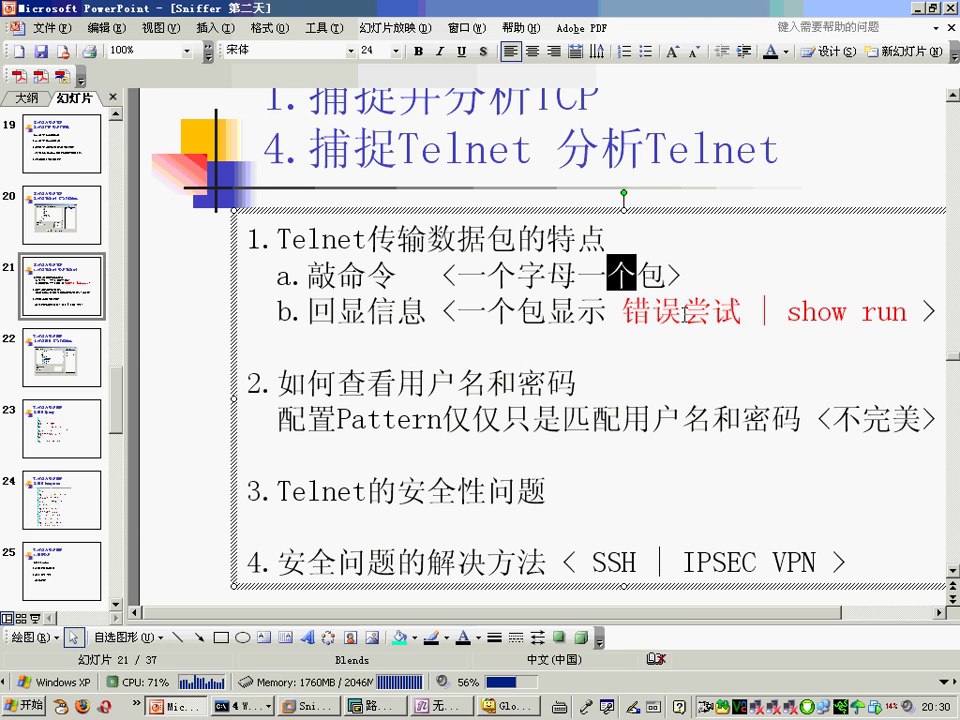
pyautogui.press('Left')
pyautogui.press('Left')
pyautogui.press('Left')
pyautogui.press('Left')
pyautogui.press('Left')
pyautogui.press('Right')
pyautogui.press('Right')
pyautogui.click(605, 276)
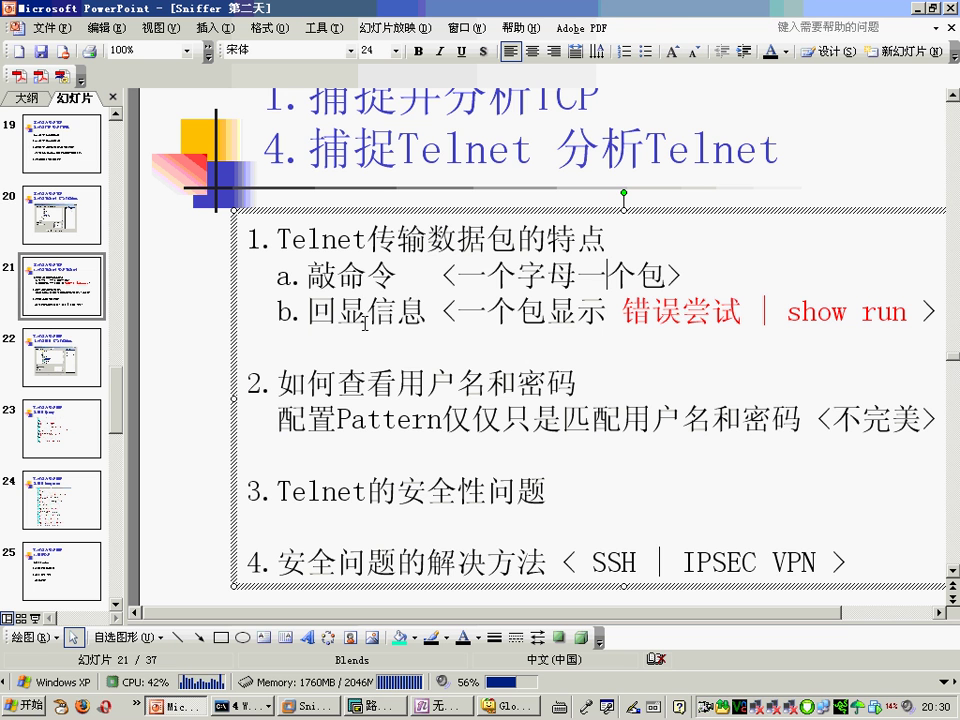
pyautogui.moveTo(442, 312); pyautogui.dragTo(334, 312)
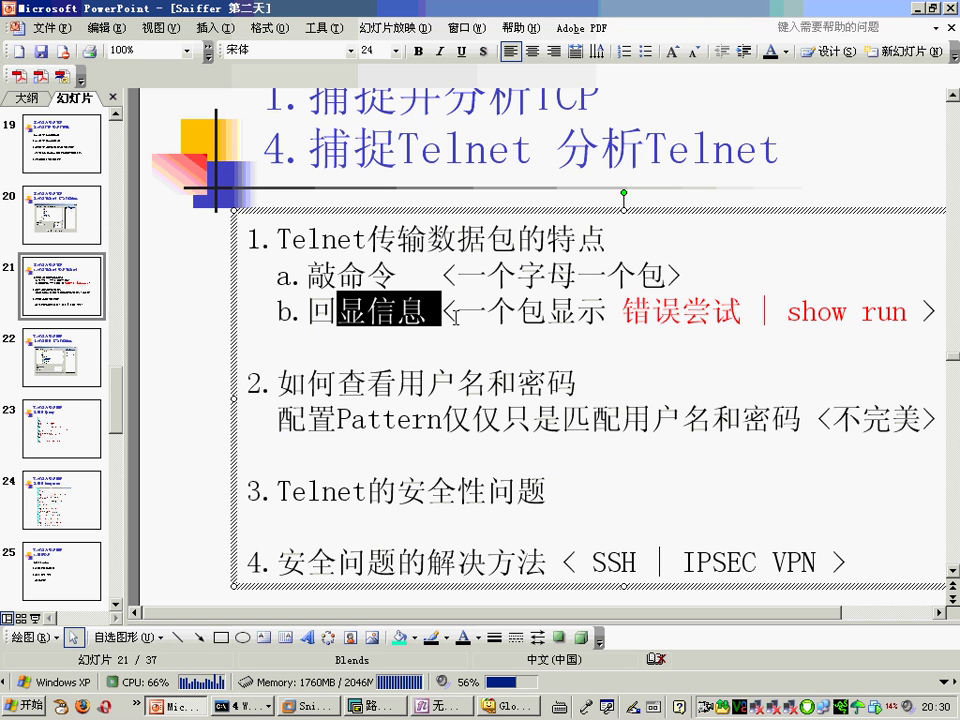
pyautogui.click(452, 314)
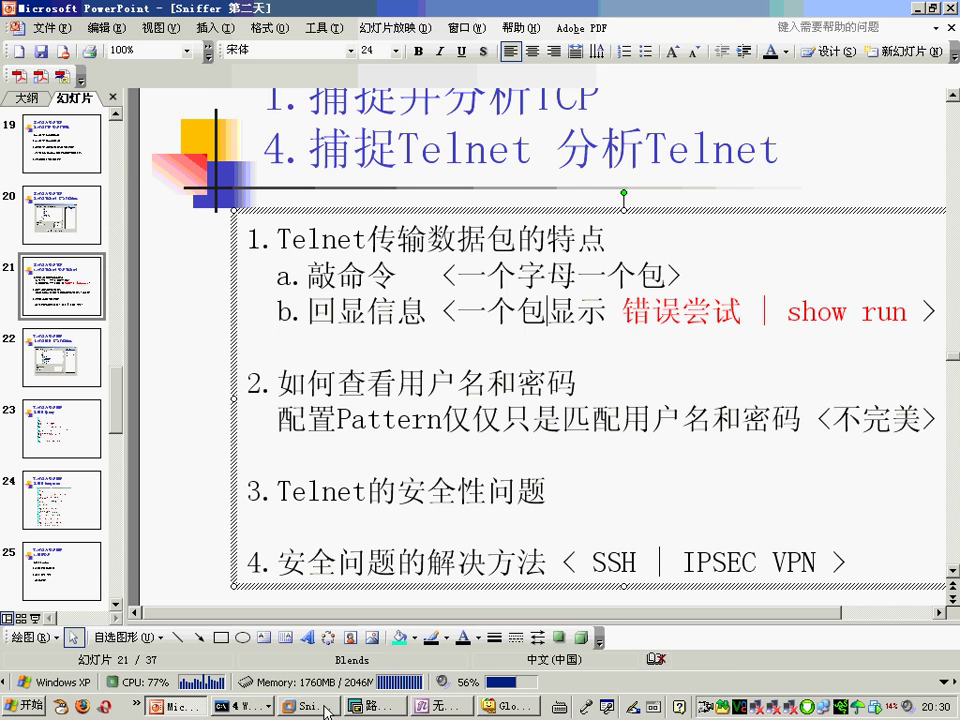
# Step: Back in Sniffer, inspect packet 73's 0D0A reply and then packet 72
pyautogui.hotkey('alt', 'Tab')
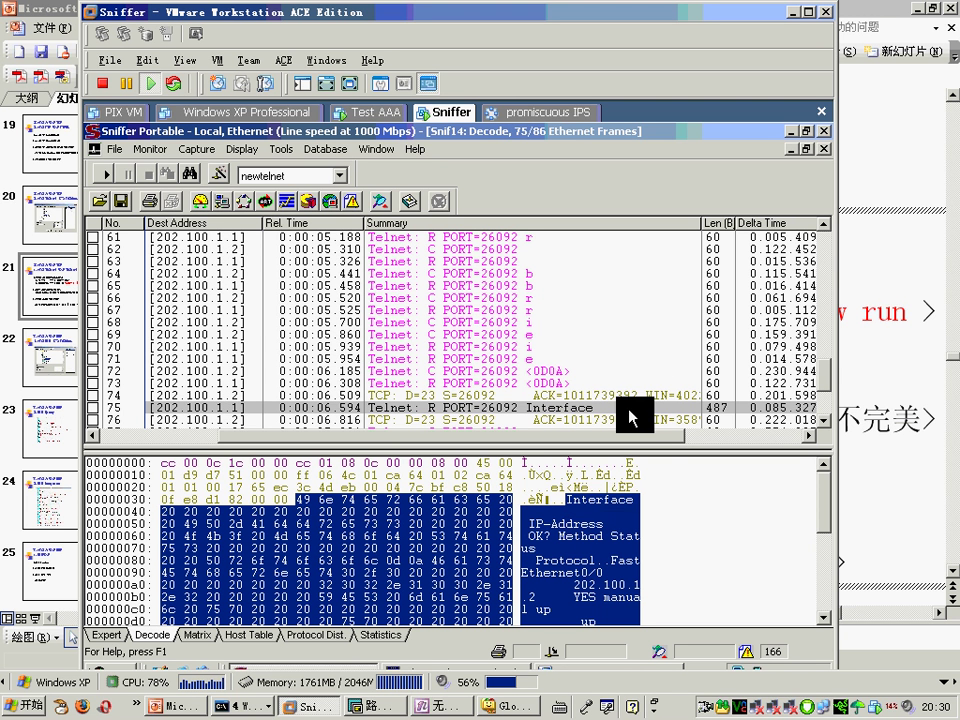
pyautogui.click(567, 410)
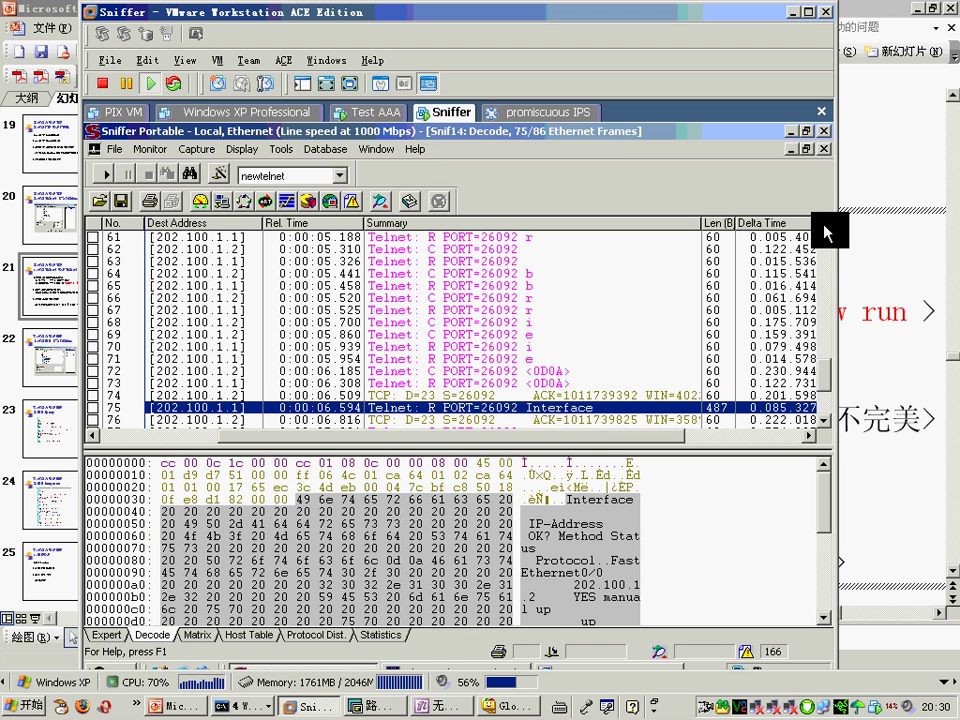
pyautogui.click(824, 224)
pyautogui.click(824, 224)
pyautogui.click(824, 224)
pyautogui.click(597, 420)
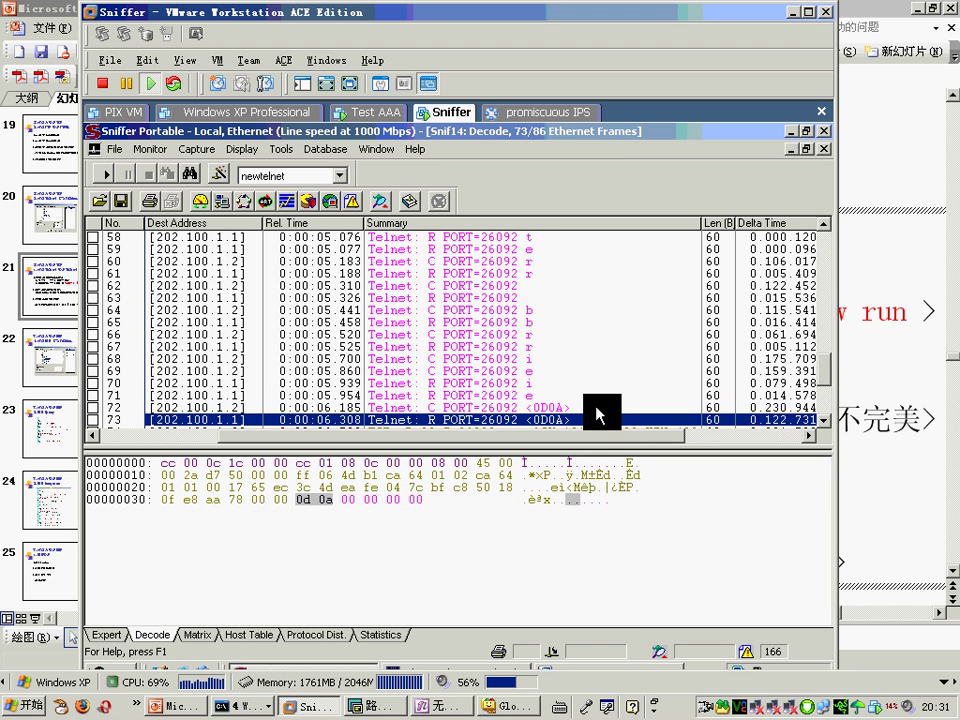
pyautogui.press('Up')
# Step: Step back to packets 37 (R2> prompt), 27 (Password) and 7 (Username), then return to PowerPoint
pyautogui.click(824, 226)
pyautogui.scroll(9, 826, 233)
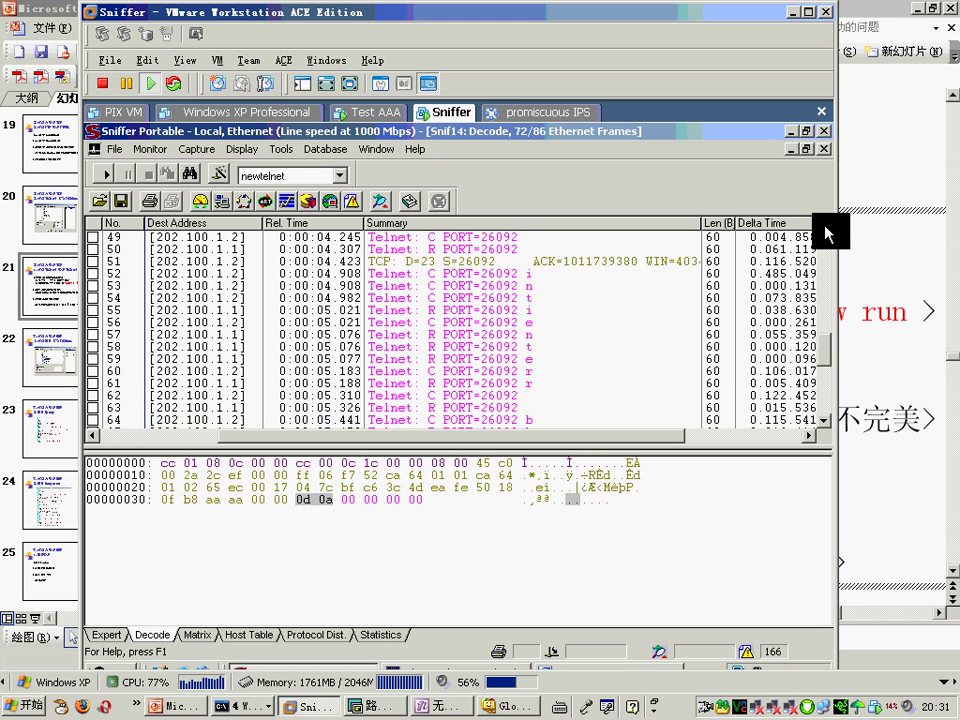
pyautogui.click(601, 320)
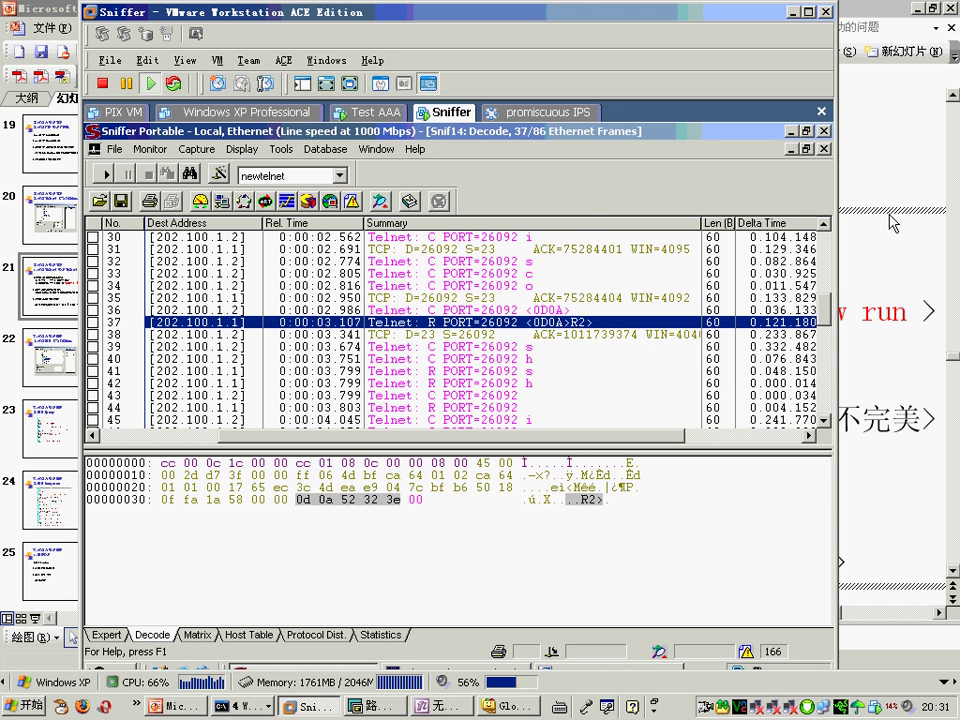
pyautogui.scroll(9, 826, 224)
pyautogui.scroll(2, 826, 224)
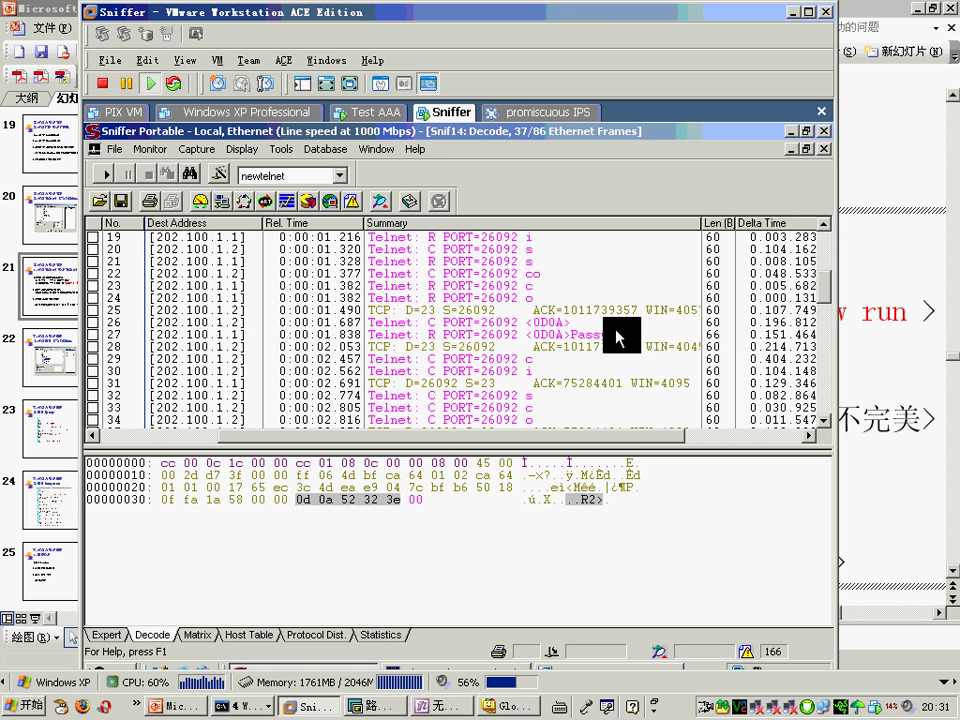
pyautogui.click(615, 334)
pyautogui.scroll(6, 815, 262)
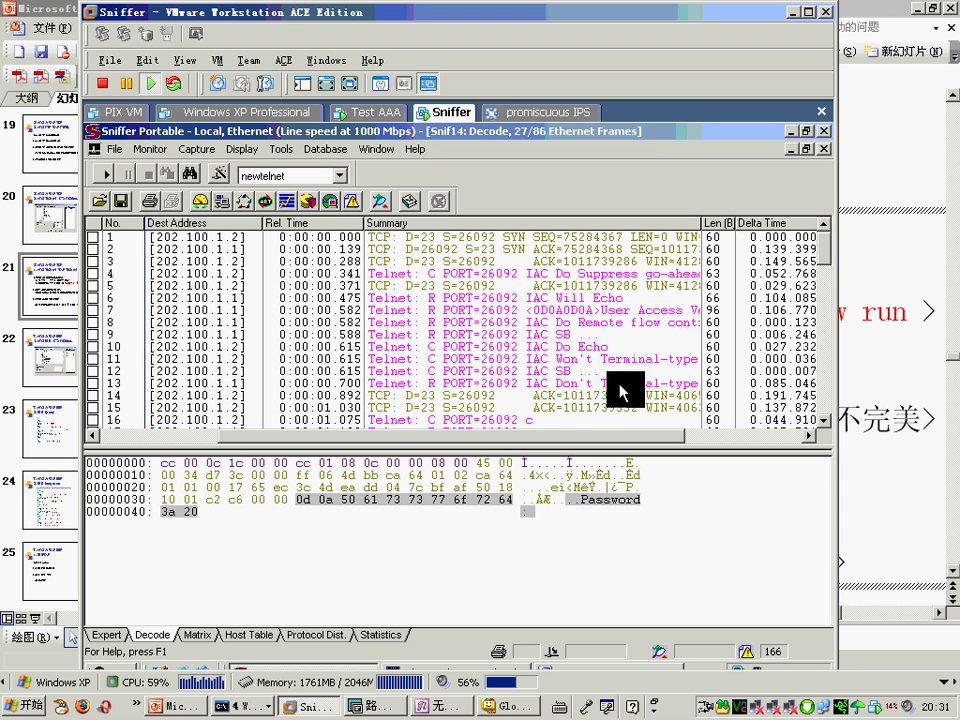
pyautogui.click(636, 311)
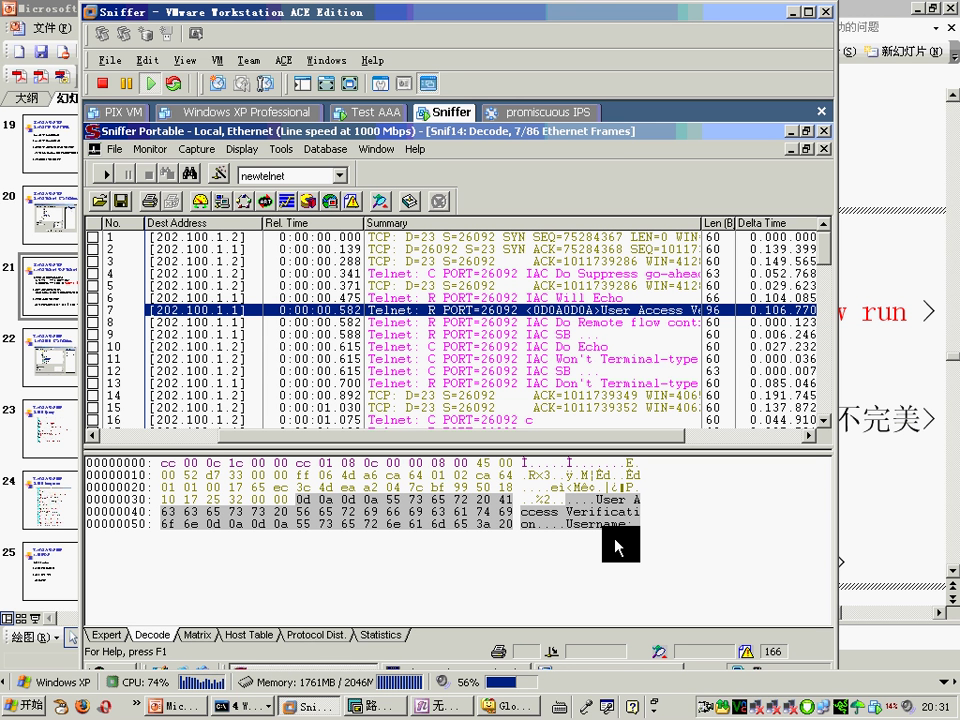
pyautogui.click(852, 12)
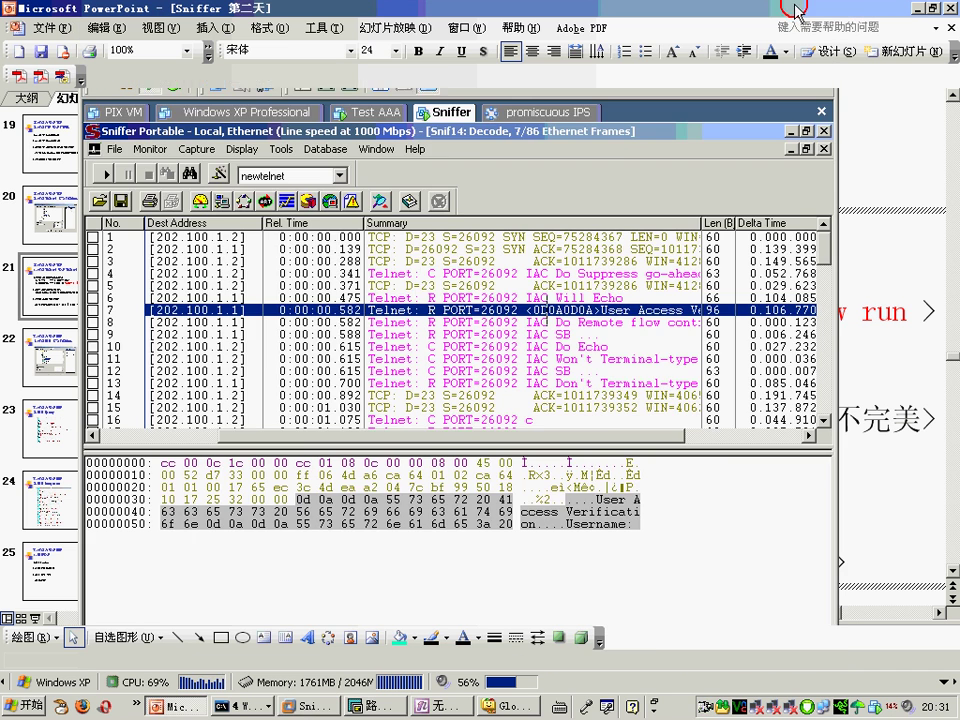
pyautogui.moveTo(932, 312); pyautogui.dragTo(248, 240)
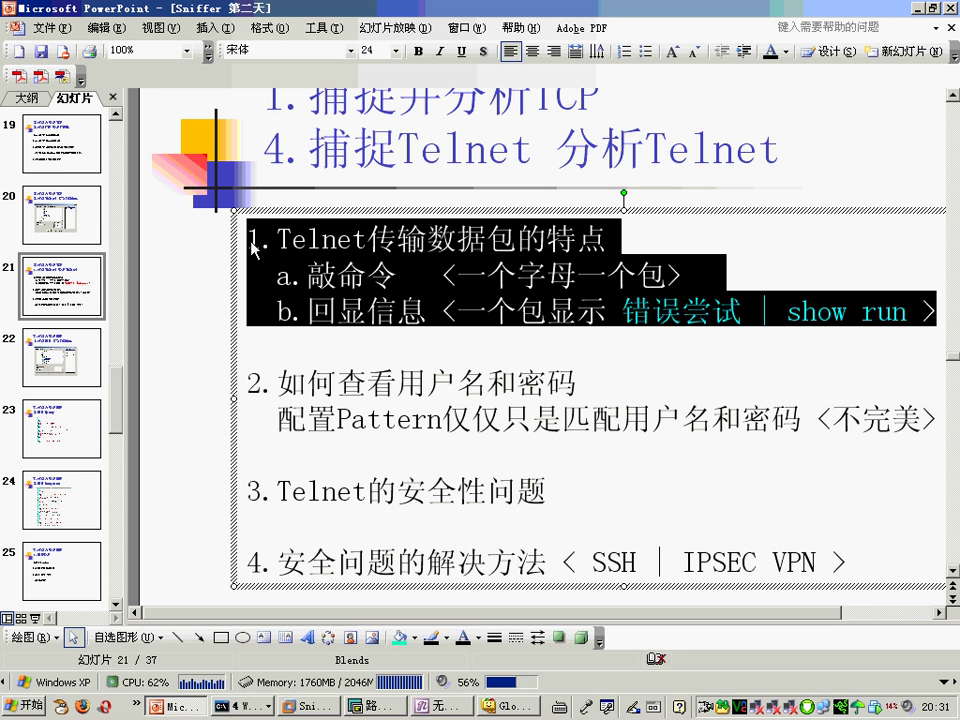
pyautogui.click(708, 304)
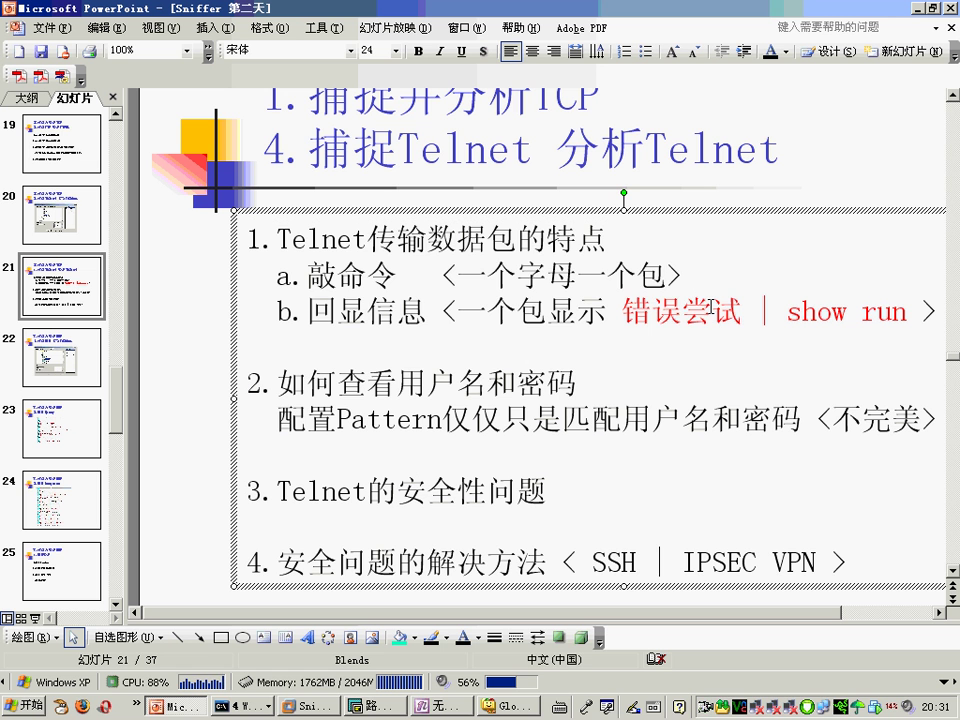
pyautogui.moveTo(684, 274); pyautogui.dragTo(338, 274)
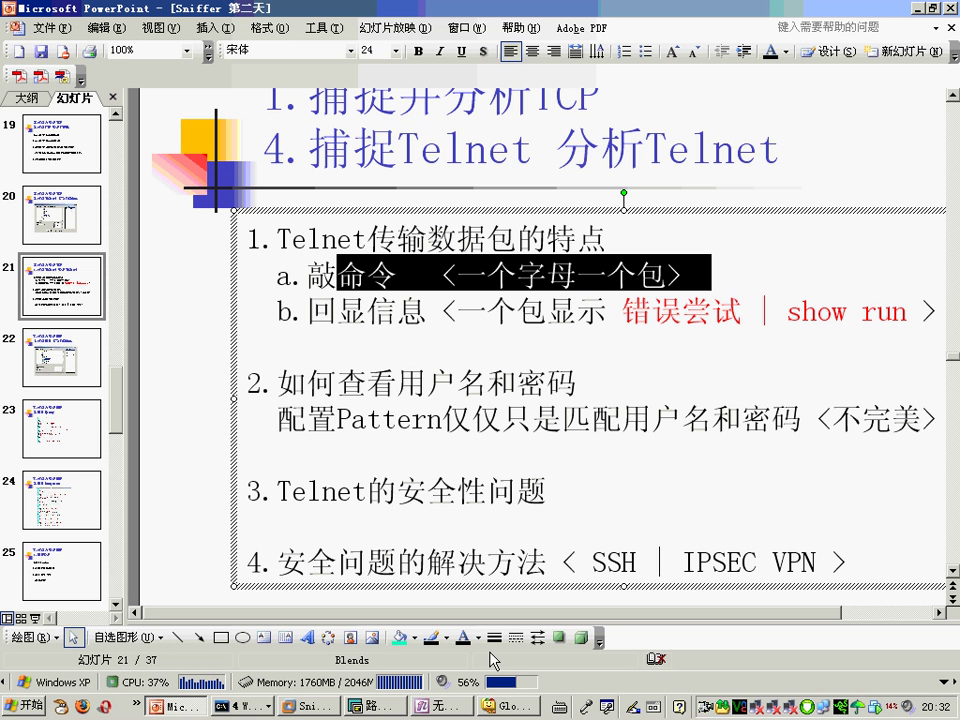
# Step: Clear all ink from the OneNote page and type the note 'TCP String'
pyautogui.hotkey('alt', 'Tab')
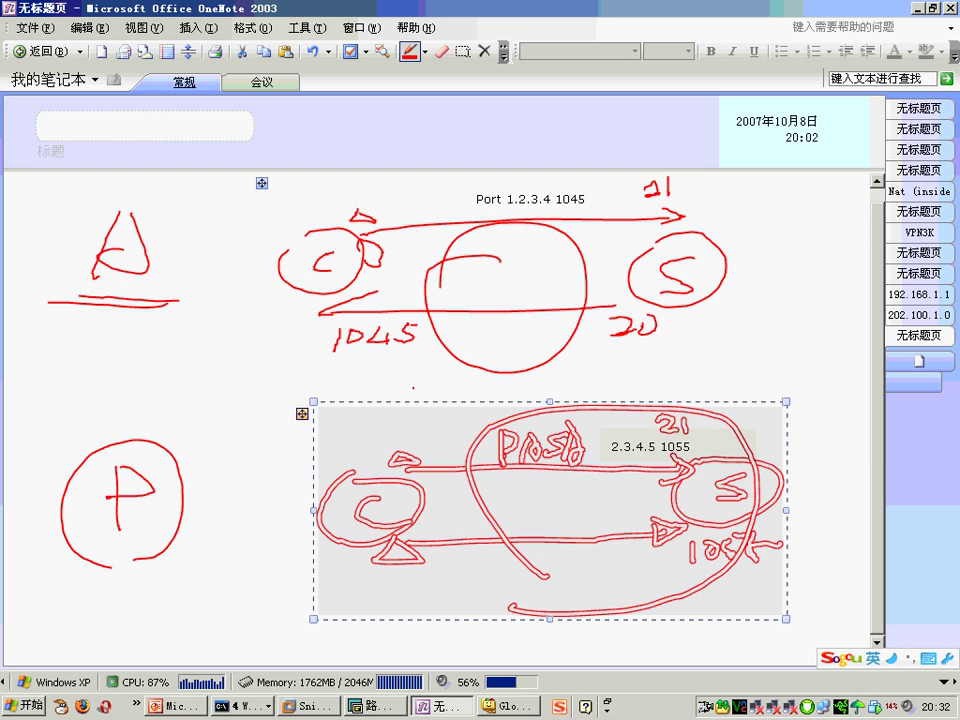
pyautogui.hotkey('ctrl', 'a')
pyautogui.press('Delete')
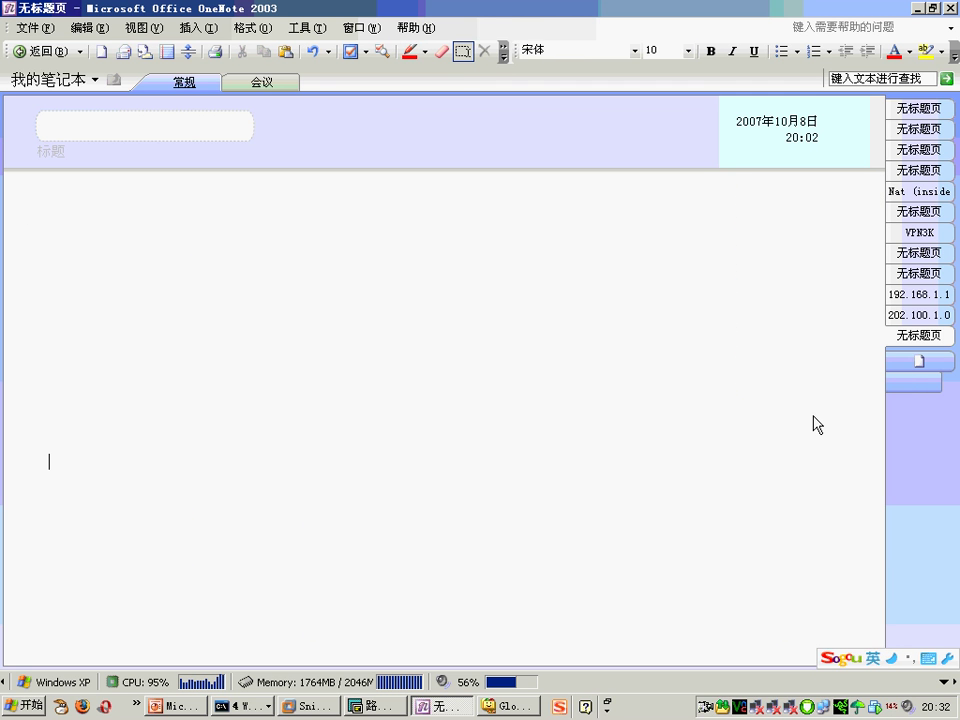
pyautogui.click(253, 252)
pyautogui.write('TCP String')
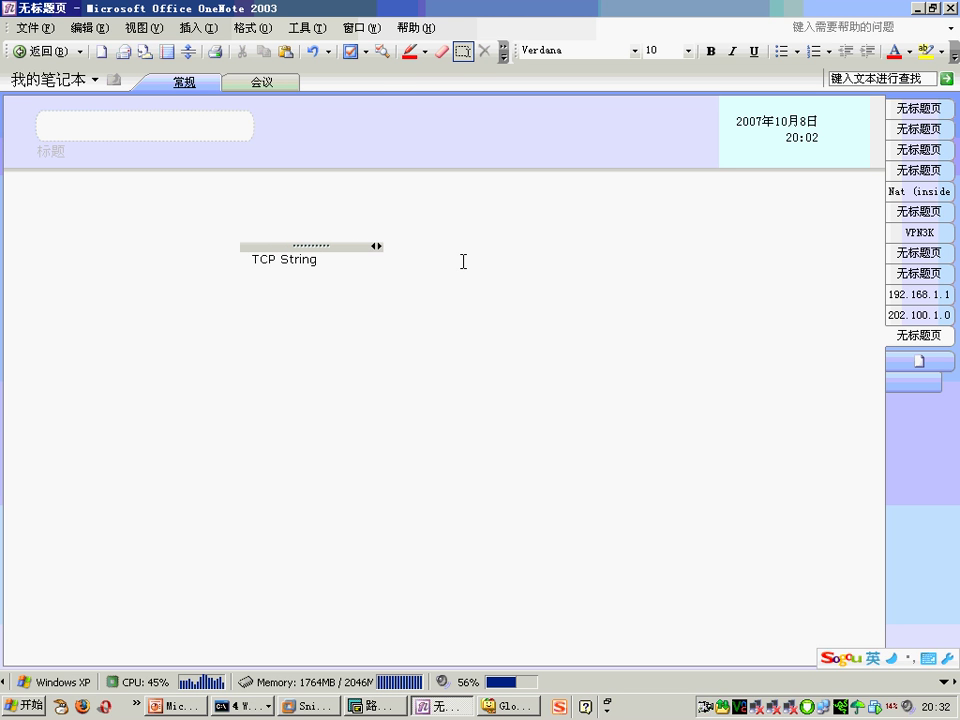
# Step: In blue ink, draw an arrow with a row of loops along it and encircle it
pyautogui.click(425, 51)
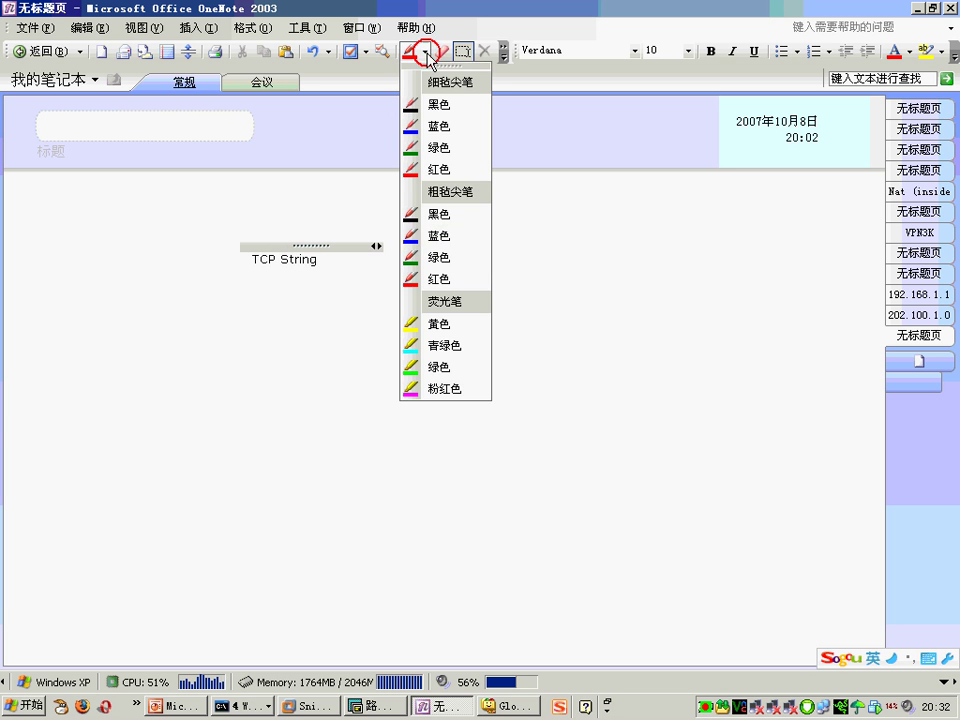
pyautogui.click(443, 244)
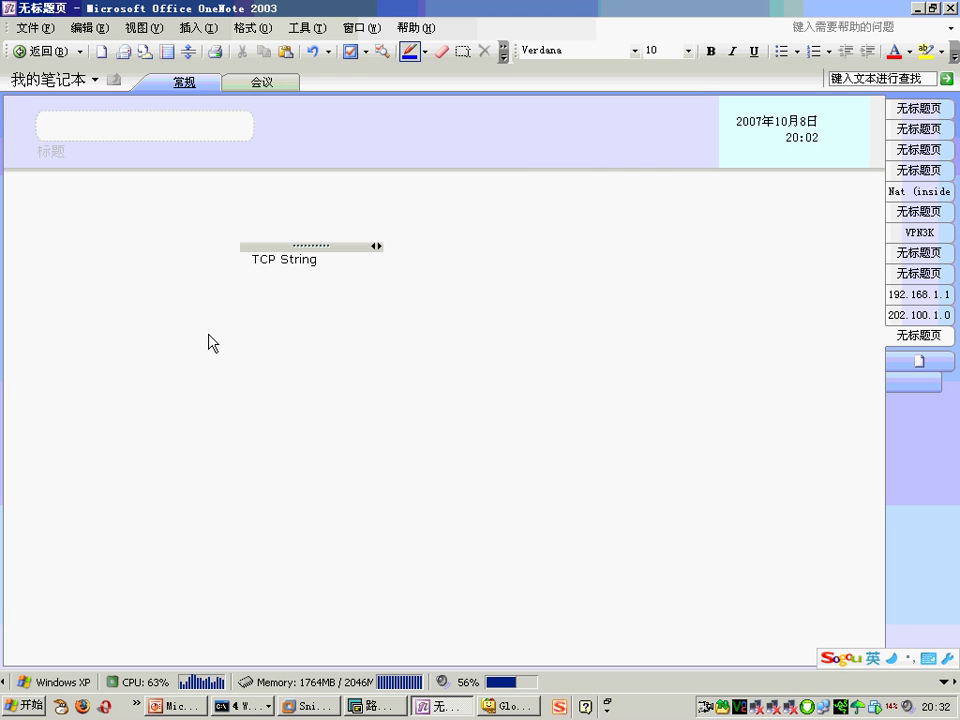
pyautogui.moveTo(161, 336)
pyautogui.mouseDown()
pyautogui.moveTo(700, 332)
pyautogui.moveTo(618, 348)
pyautogui.mouseUp()
pyautogui.moveTo(235, 320); pyautogui.dragTo(232, 352)
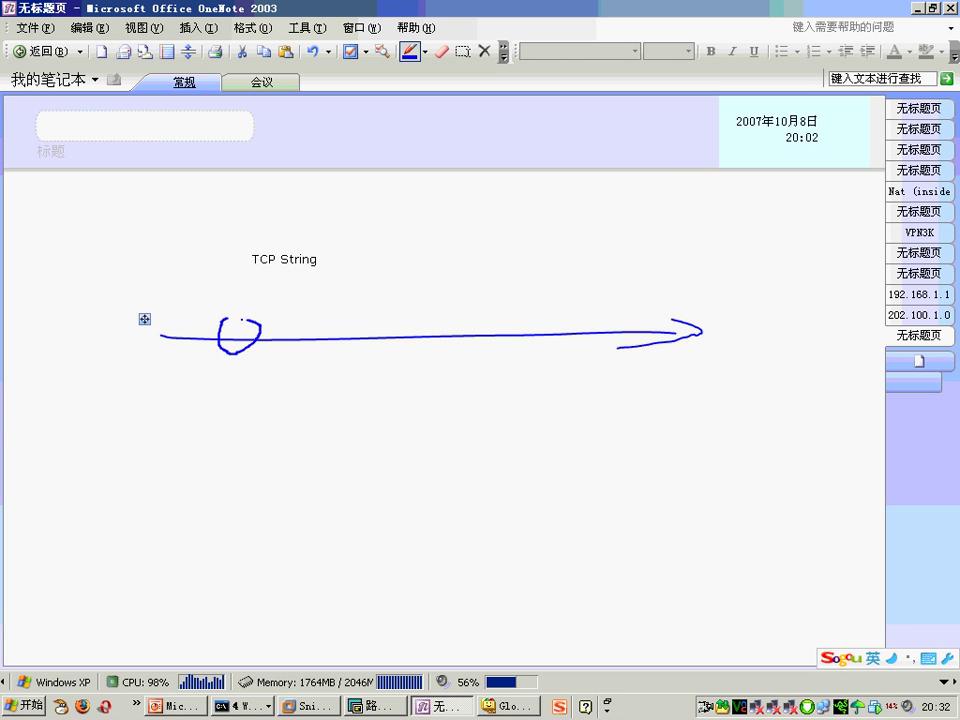
pyautogui.moveTo(275, 321); pyautogui.dragTo(272, 350)
pyautogui.moveTo(338, 322)
pyautogui.mouseDown()
pyautogui.moveTo(336, 350)
pyautogui.moveTo(377, 327)
pyautogui.moveTo(548, 316)
pyautogui.moveTo(578, 326)
pyautogui.mouseUp()
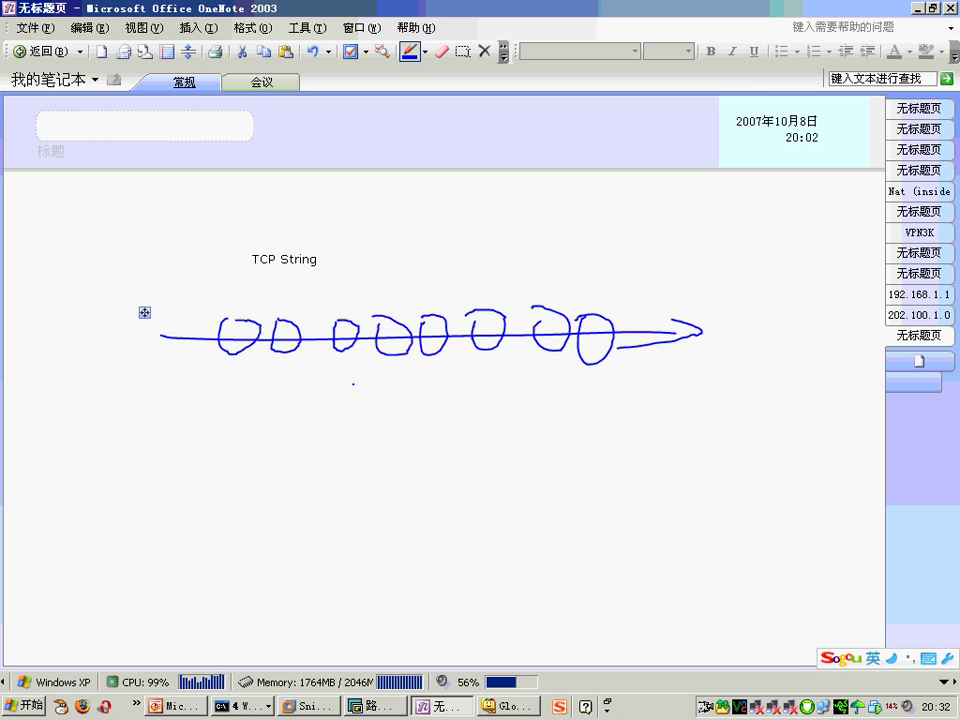
pyautogui.moveTo(185, 381)
pyautogui.mouseDown()
pyautogui.moveTo(232, 399)
pyautogui.moveTo(637, 330)
pyautogui.moveTo(199, 347)
pyautogui.moveTo(228, 385)
pyautogui.mouseUp()
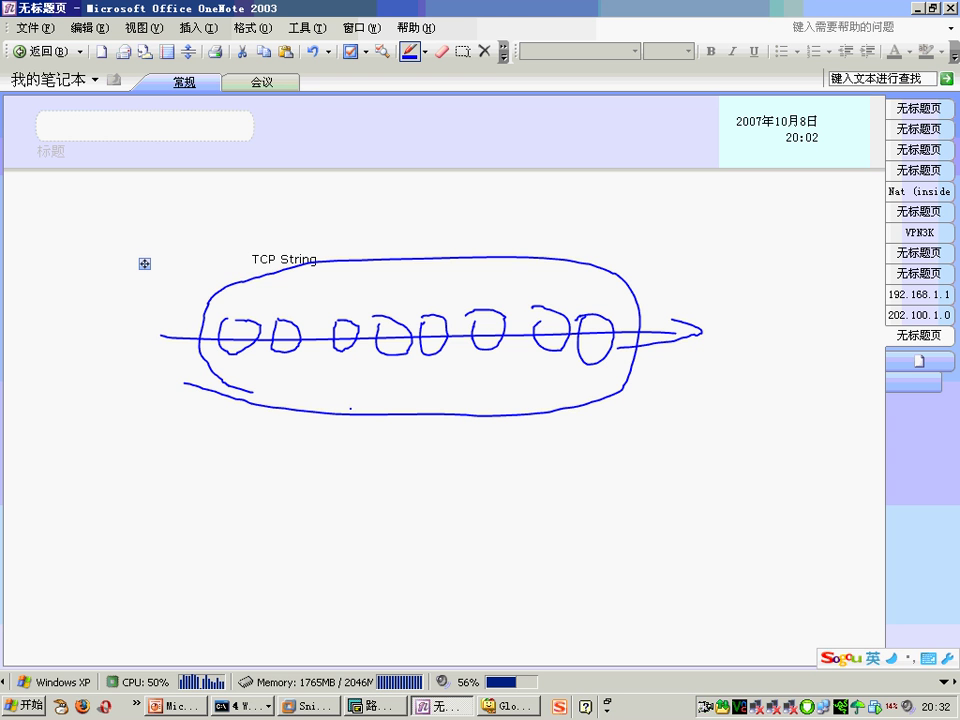
# Step: Annotate the loops with letters and a line through them, and circle the TCP String label
pyautogui.click(256, 296)
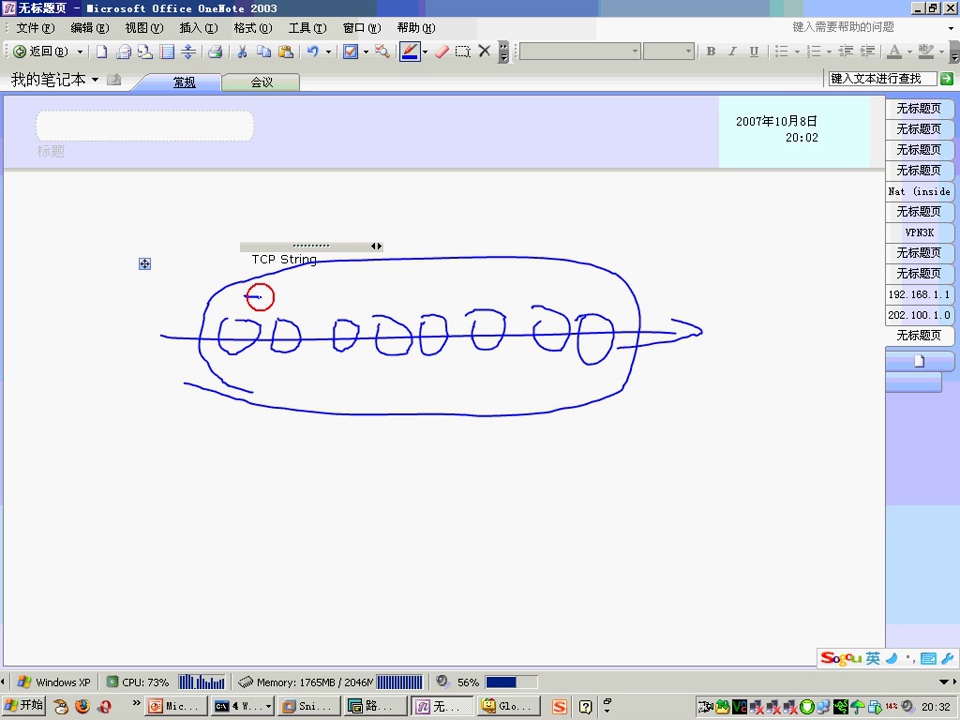
pyautogui.moveTo(248, 297)
pyautogui.mouseDown()
pyautogui.moveTo(246, 322)
pyautogui.moveTo(297, 320)
pyautogui.mouseUp()
pyautogui.moveTo(396, 299)
pyautogui.mouseDown()
pyautogui.moveTo(406, 322)
pyautogui.moveTo(441, 301)
pyautogui.moveTo(475, 318)
pyautogui.moveTo(496, 300)
pyautogui.mouseUp()
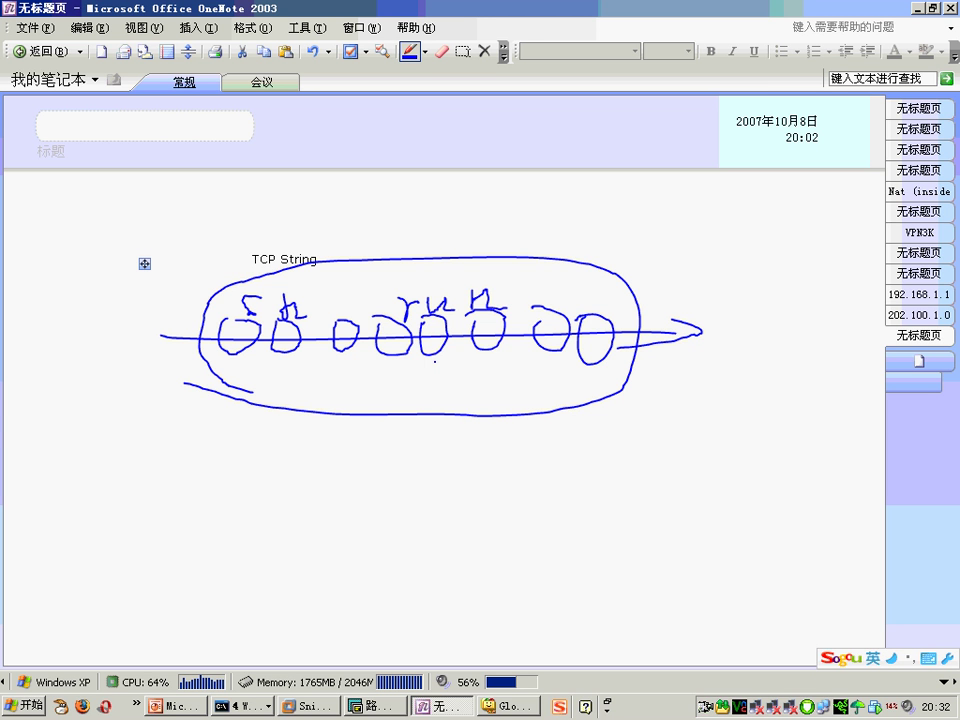
pyautogui.moveTo(228, 322); pyautogui.dragTo(558, 322)
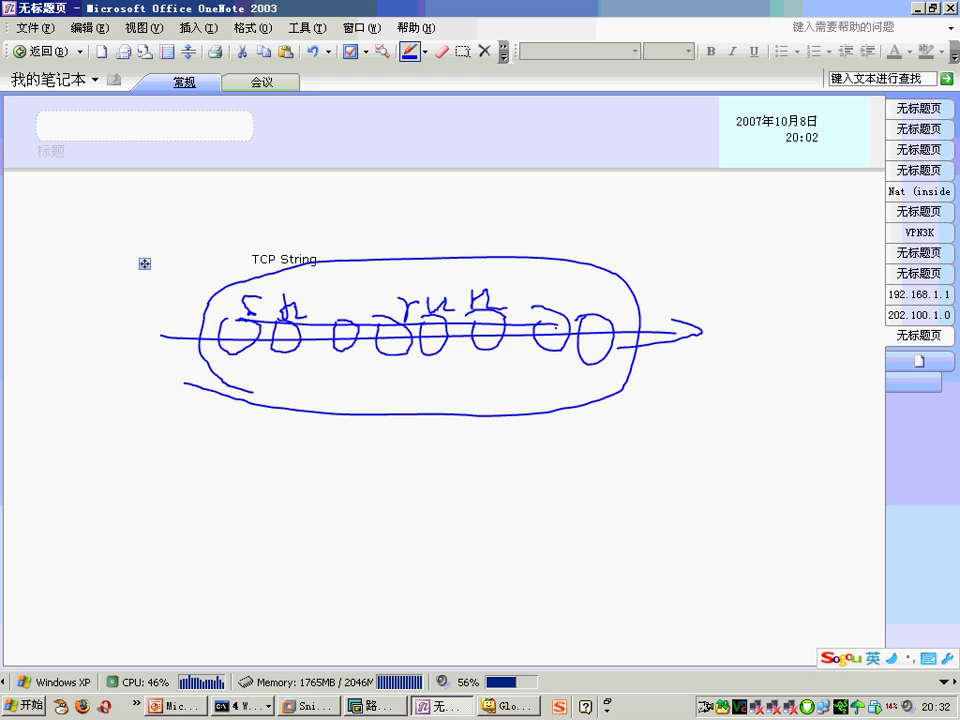
pyautogui.moveTo(249, 281)
pyautogui.mouseDown()
pyautogui.moveTo(340, 213)
pyautogui.moveTo(323, 287)
pyautogui.mouseUp()
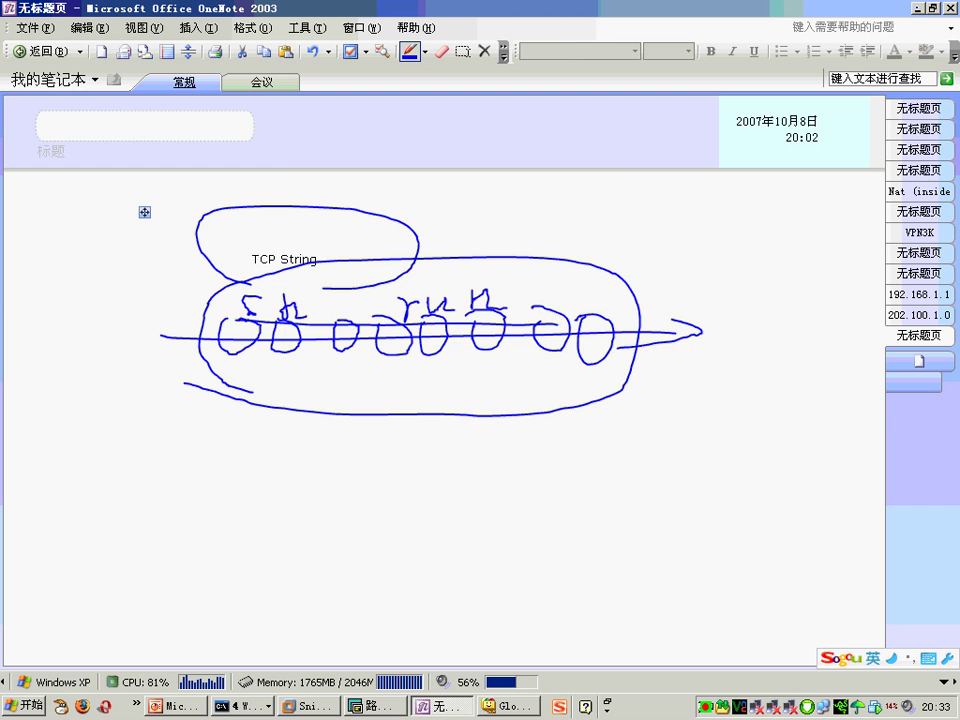
pyautogui.hotkey('alt', 'Tab')
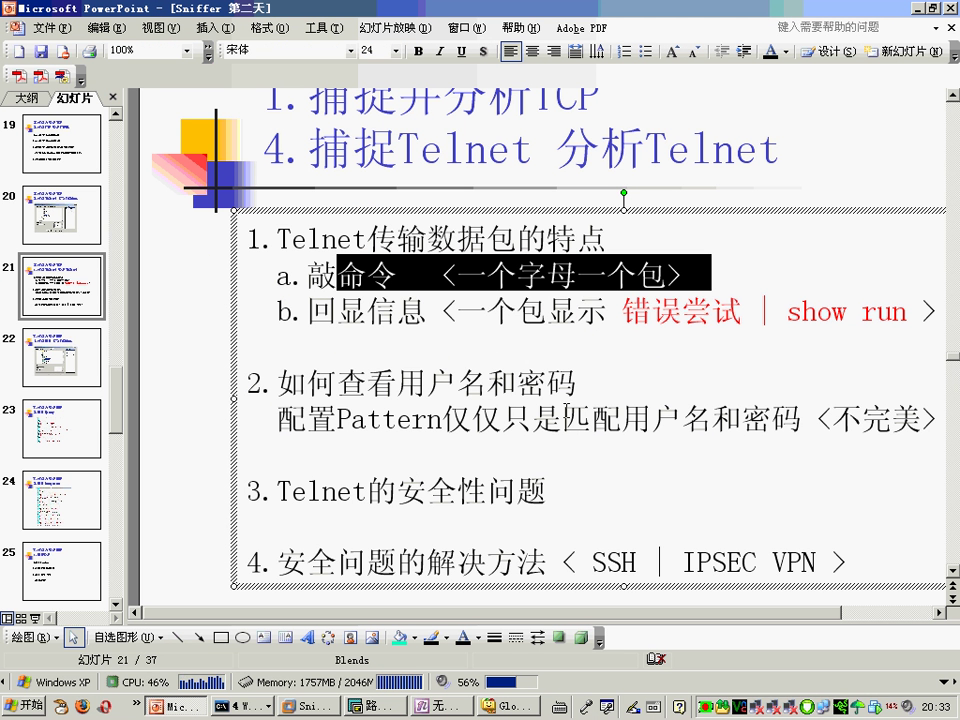
# Step: Add a 'TCP packet' text note below the OneNote drawing, then switch back to pen ink
pyautogui.click(920, 8)
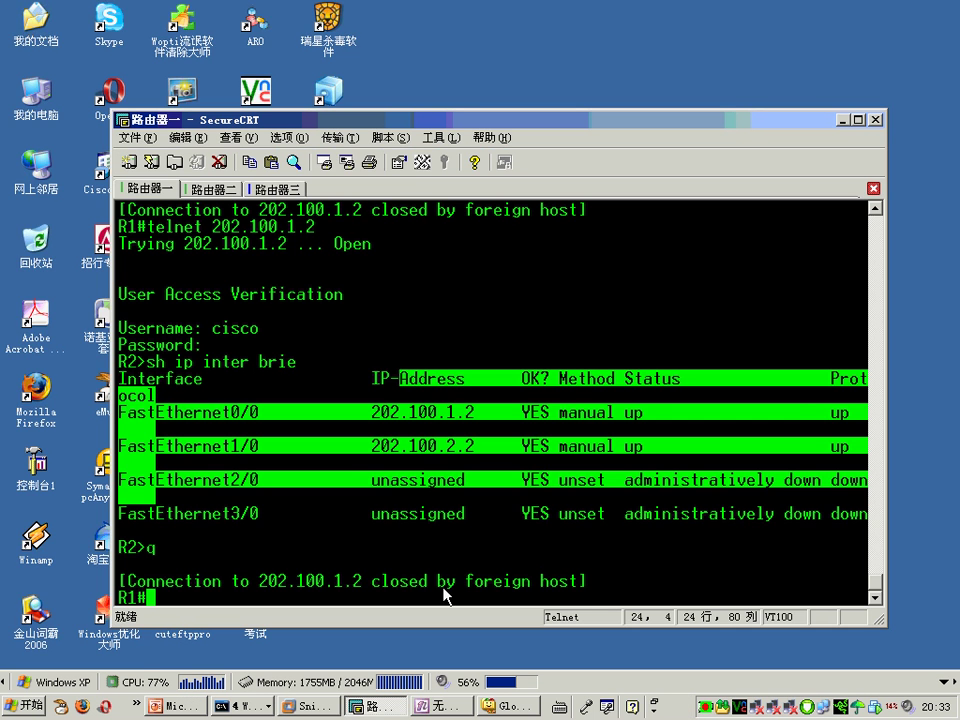
pyautogui.click(441, 705)
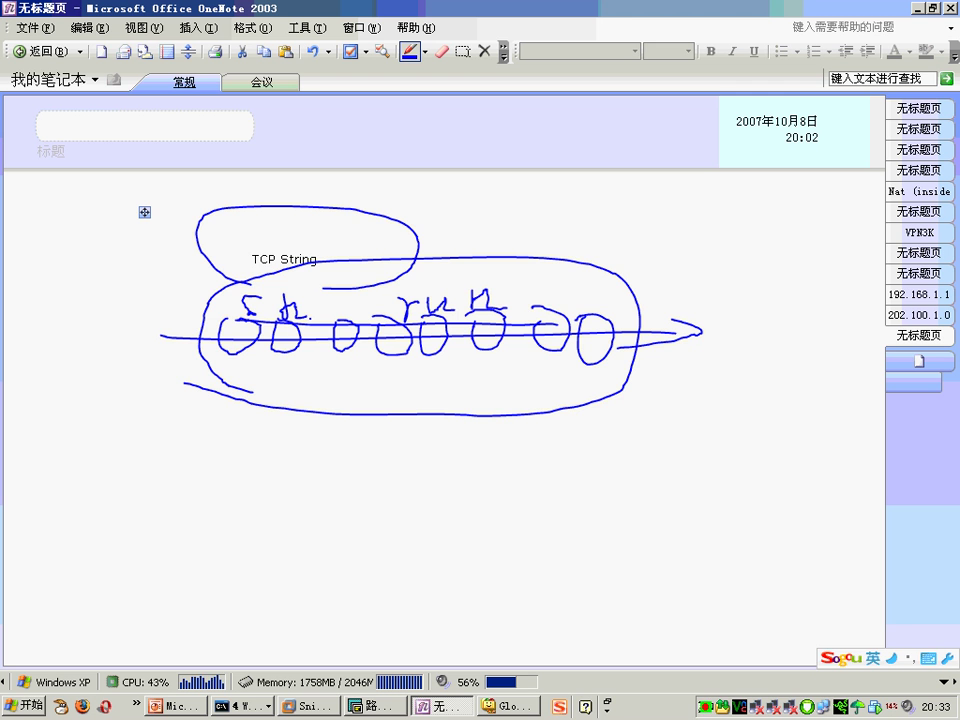
pyautogui.click(463, 50)
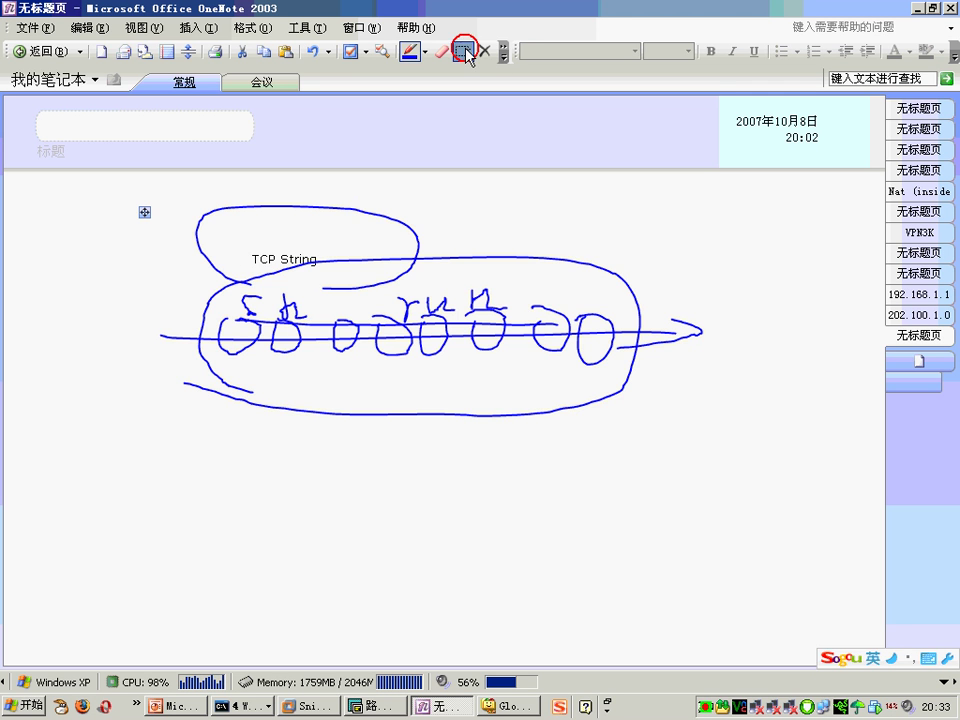
pyautogui.click(236, 459)
pyautogui.write('TC')
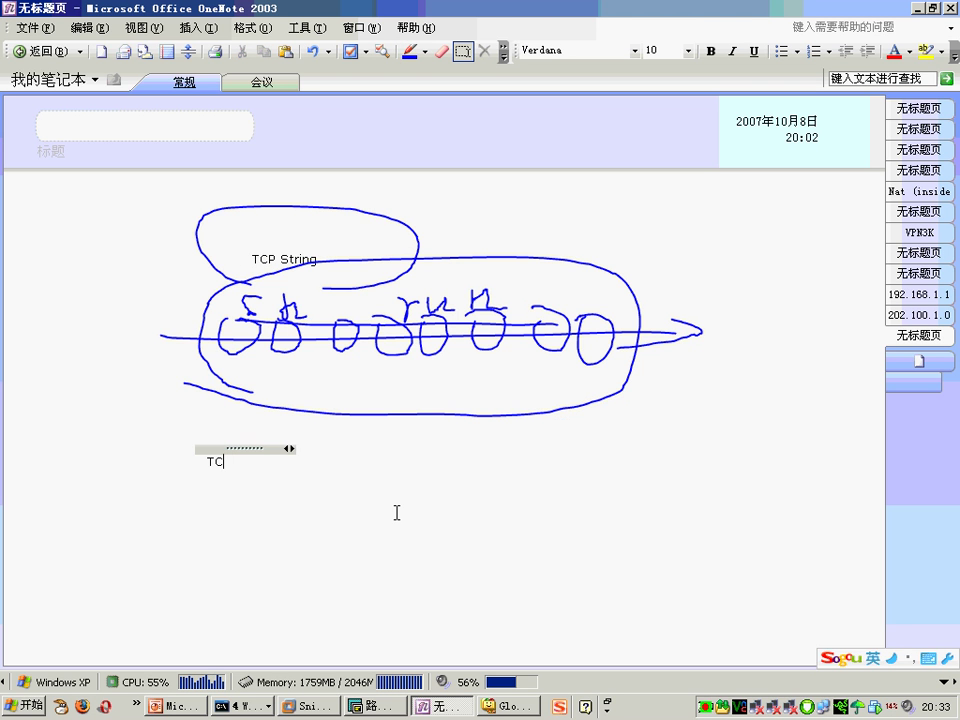
pyautogui.write('P packet')
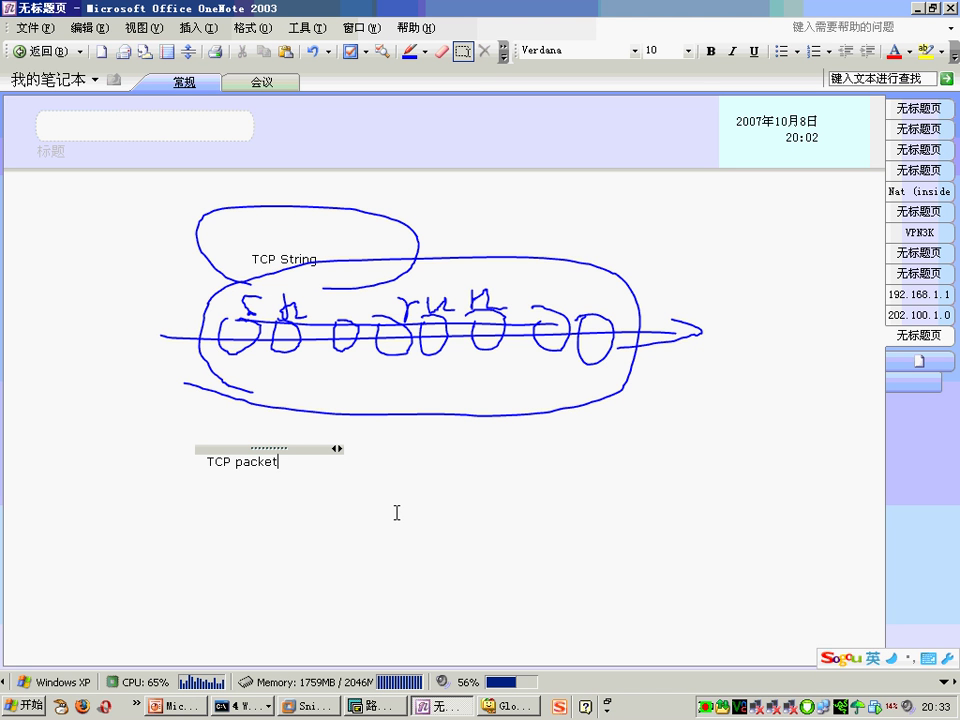
pyautogui.click(409, 50)
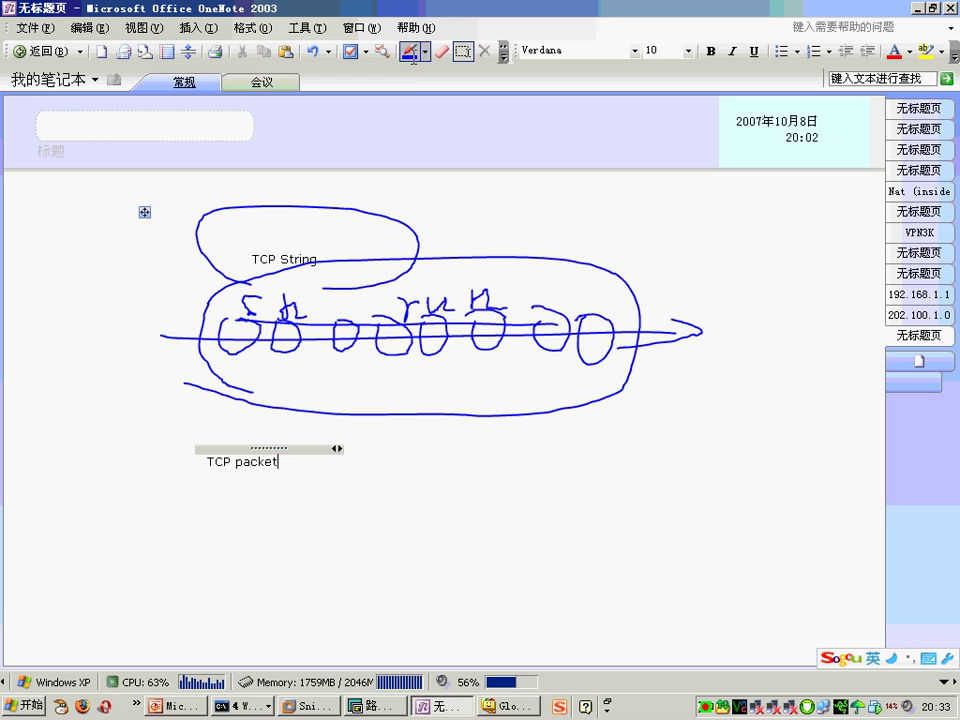
pyautogui.click(377, 706)
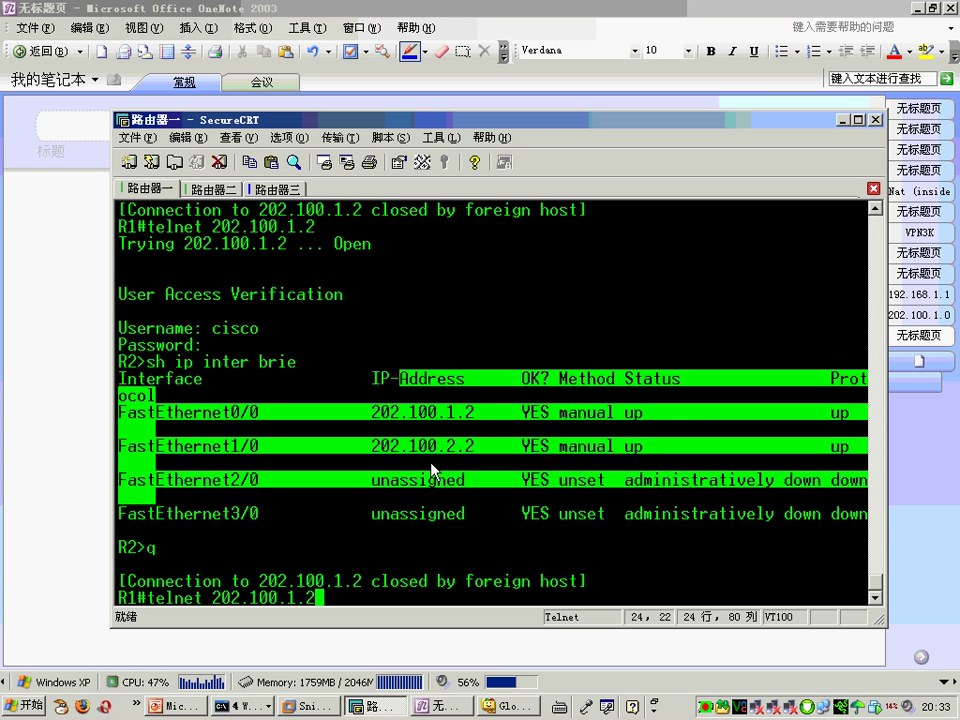
# Step: Rerun telnet 202.100.1.2 and try logging in as 's' with a blank password, then as 'f'
pyautogui.click(318, 707)
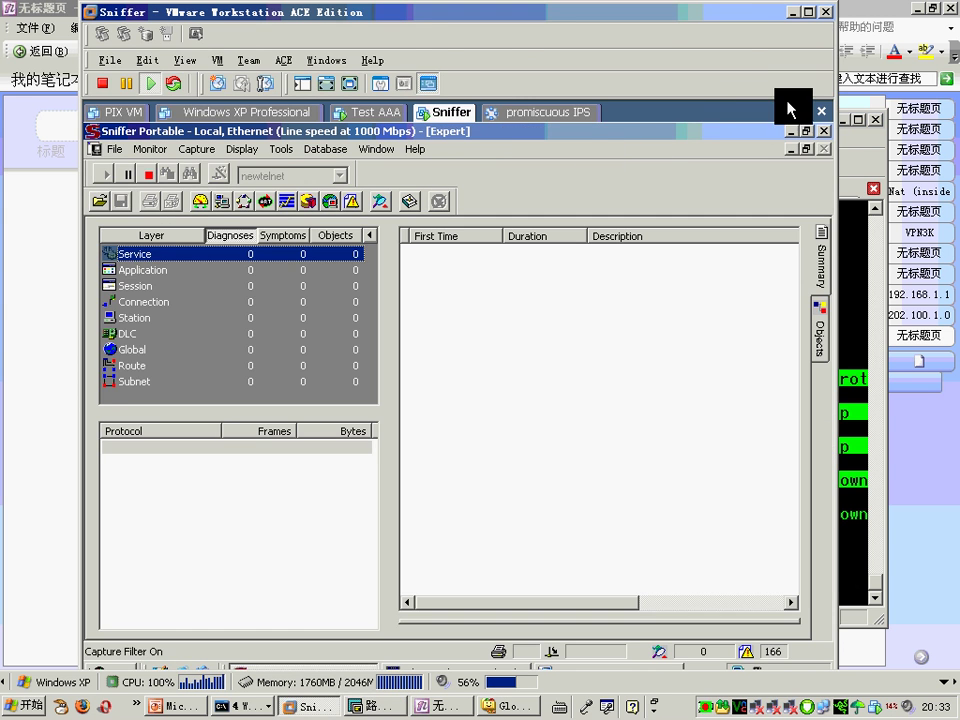
pyautogui.hotkey('alt', 'Tab')
pyautogui.click(459, 432)
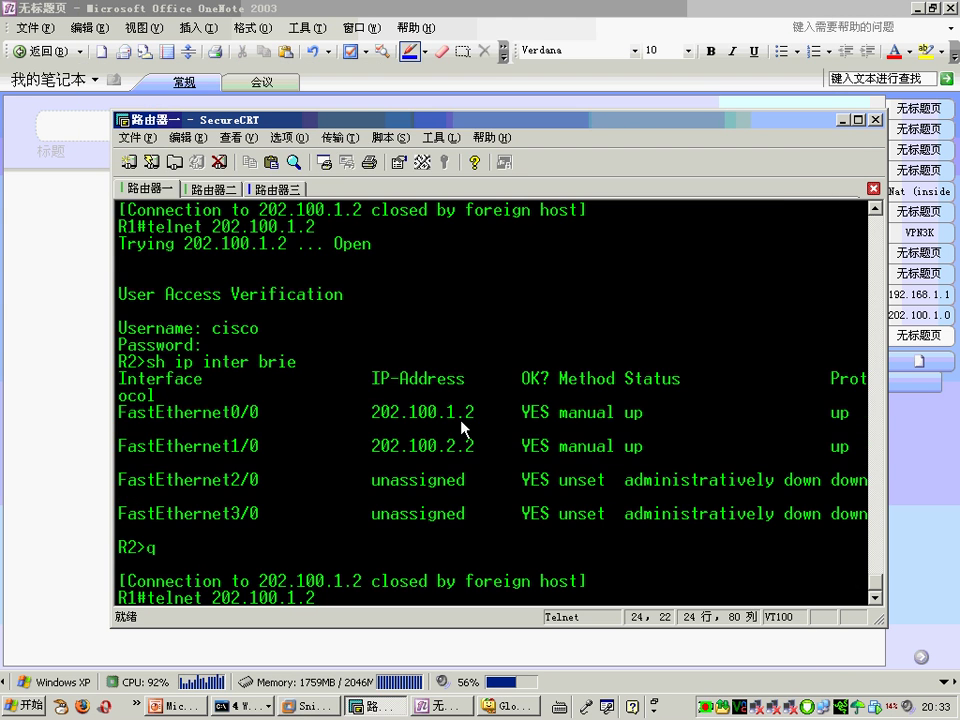
pyautogui.press('Return')
pyautogui.write('s')
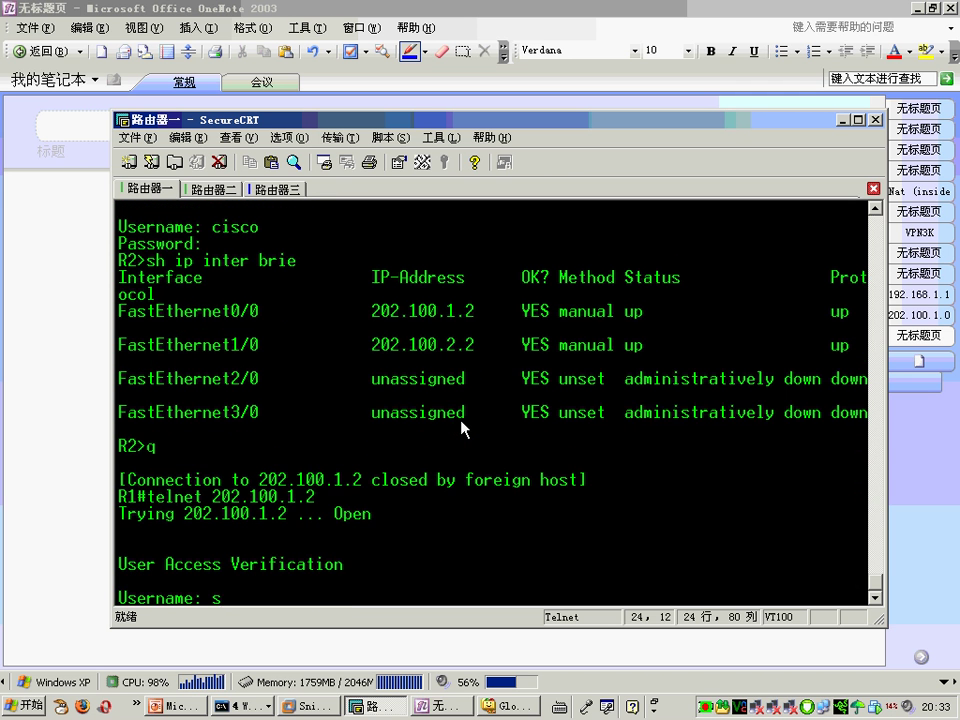
pyautogui.press('Return')
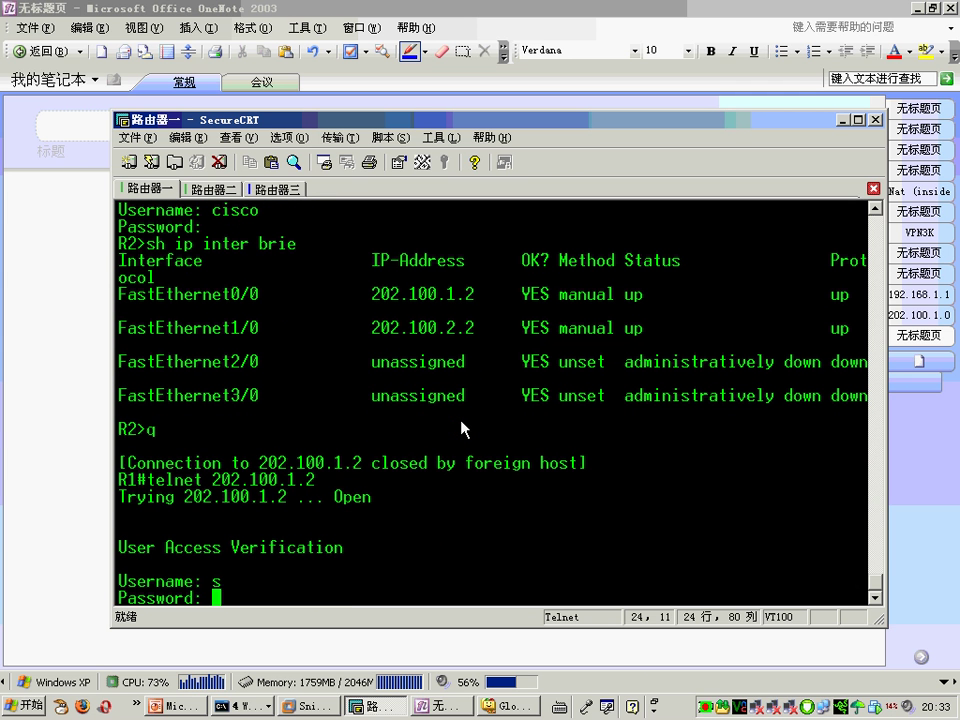
pyautogui.press('Return')
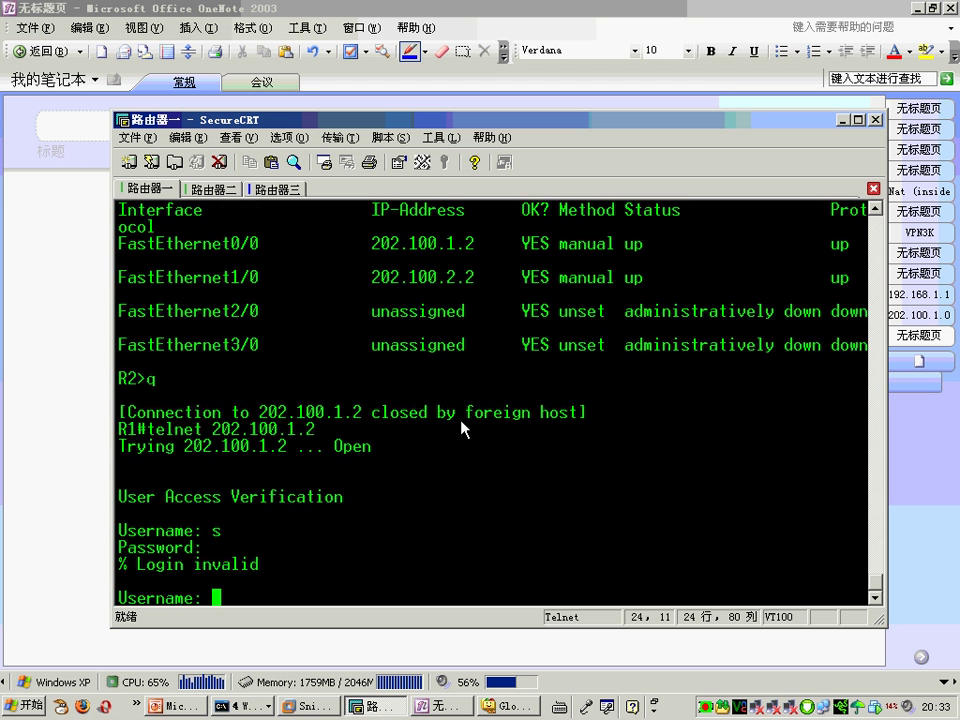
pyautogui.write('f')
pyautogui.press('Return')
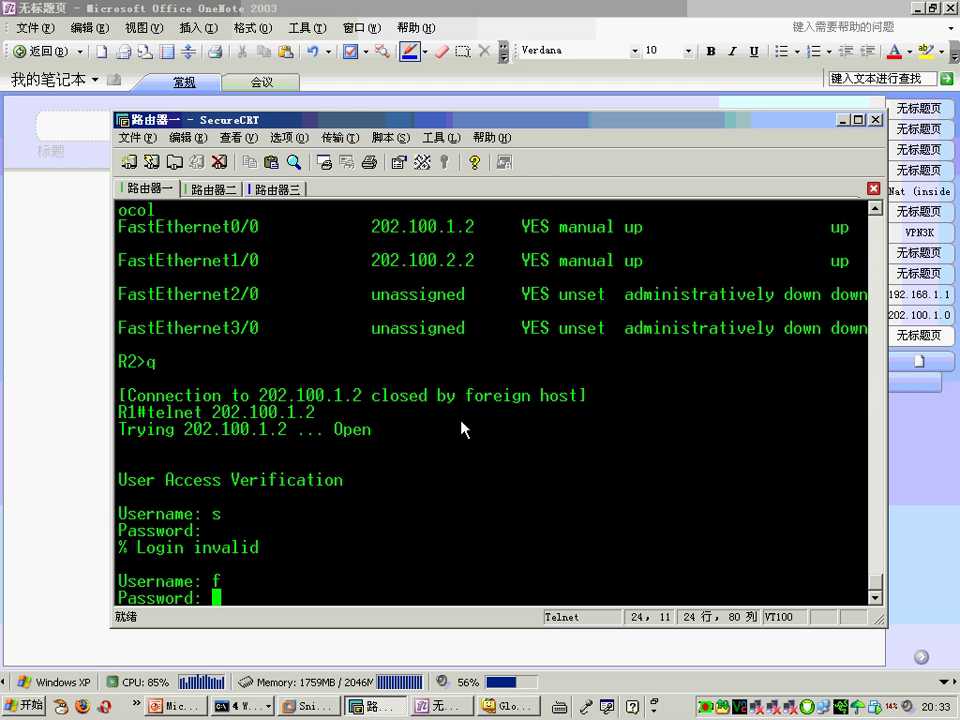
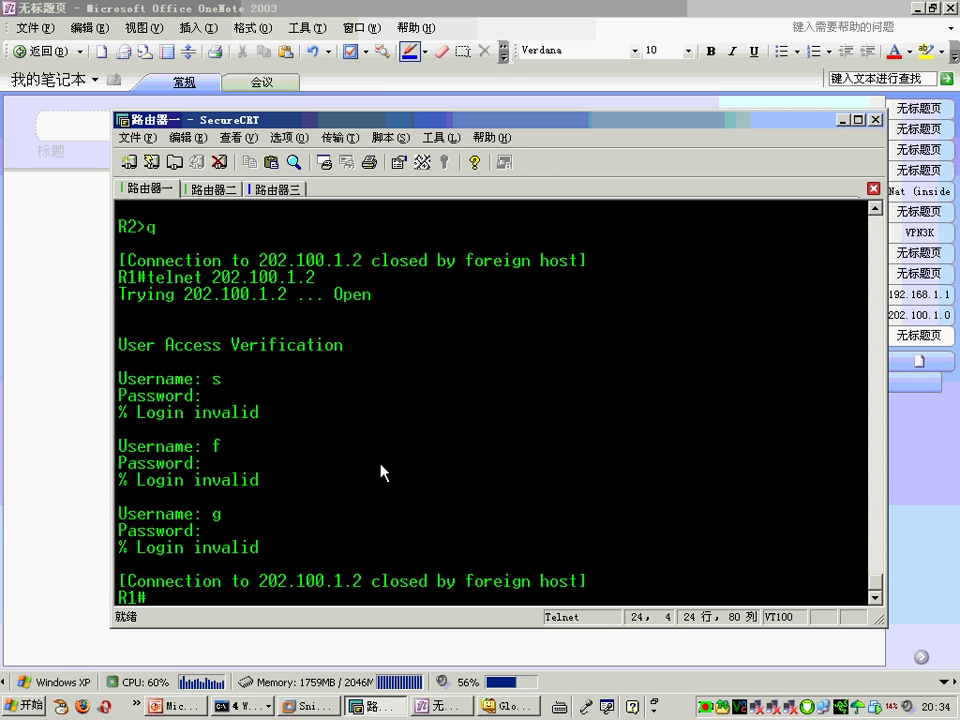
# Step: Highlight the first '% Login invalid' reply, then stop Sniffer's capture and display its expert analysis
pyautogui.moveTo(113, 412); pyautogui.dragTo(260, 418)
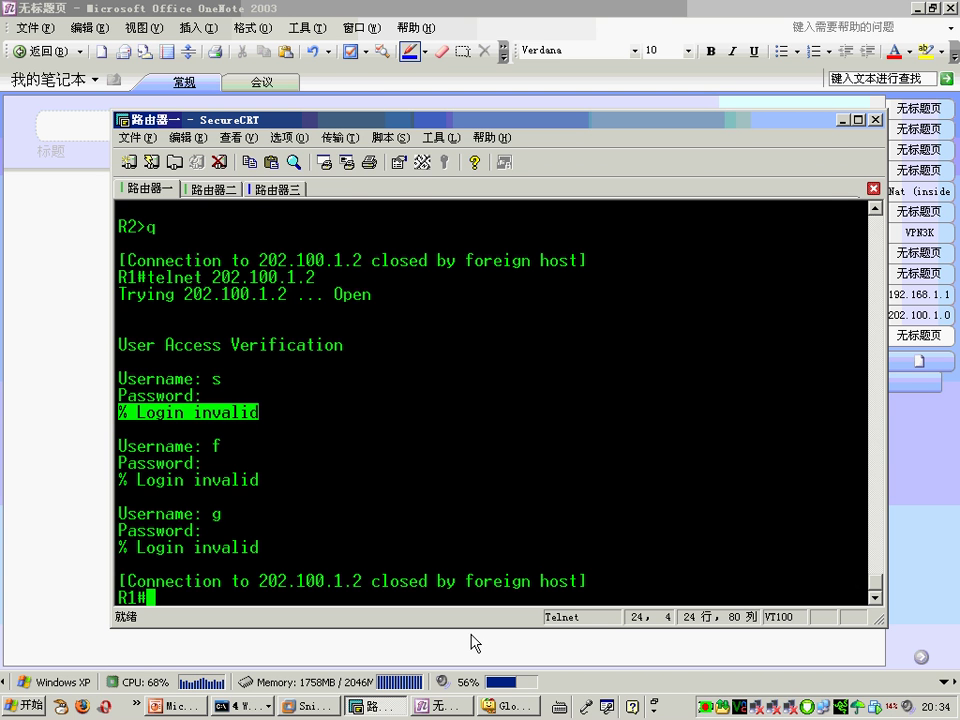
pyautogui.click(323, 707)
pyautogui.click(170, 177)
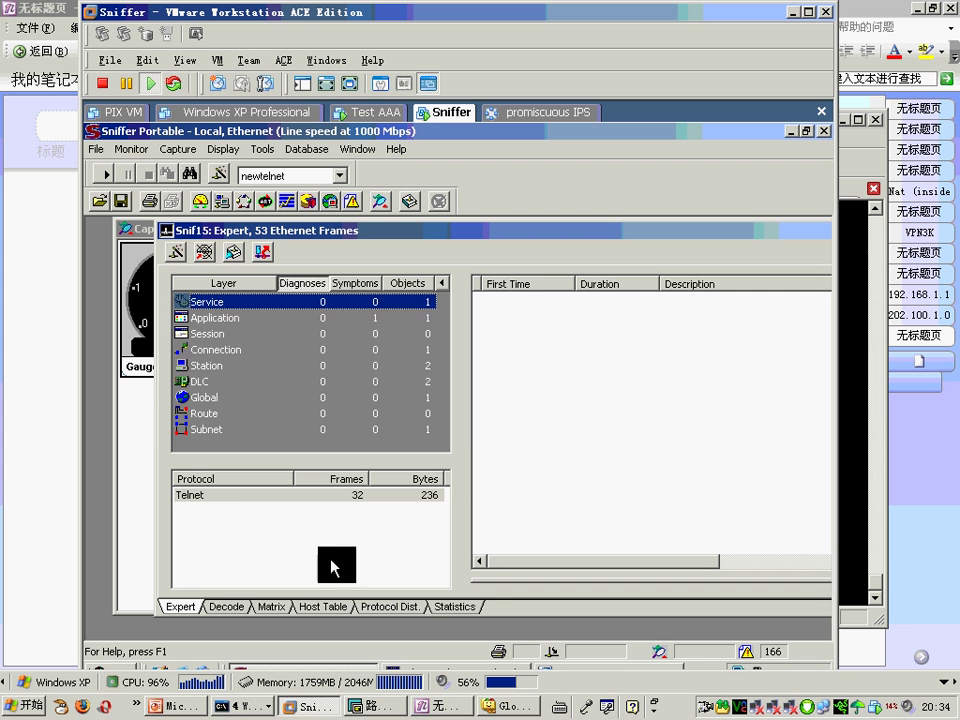
# Step: In the Decode view, step through the Telnet frames 10 to 25 of the failed logins
pyautogui.click(226, 607)
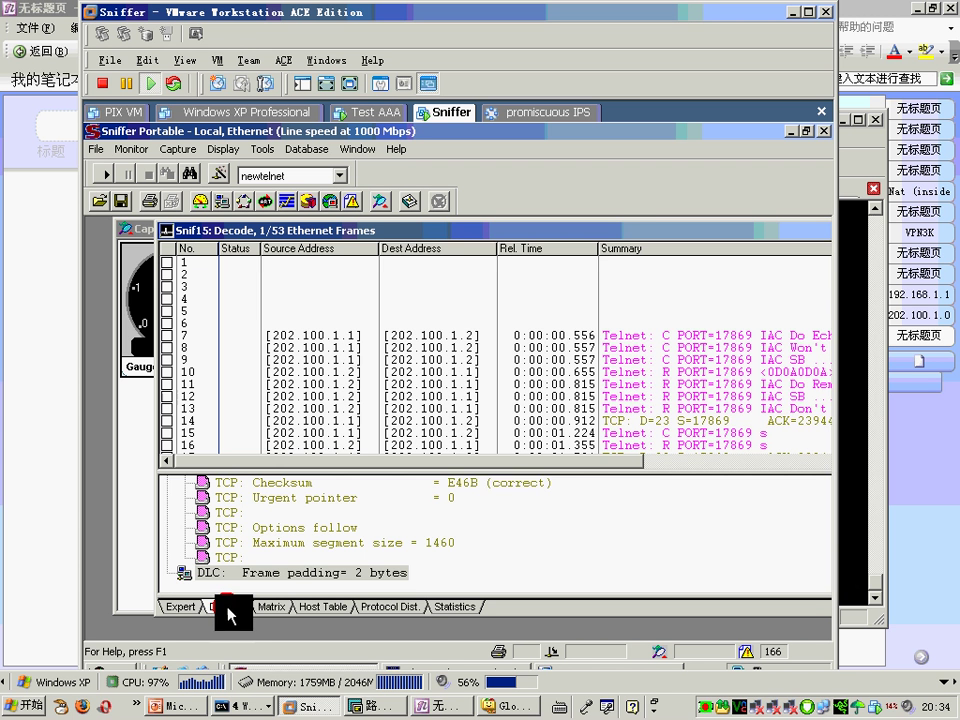
pyautogui.click(779, 371)
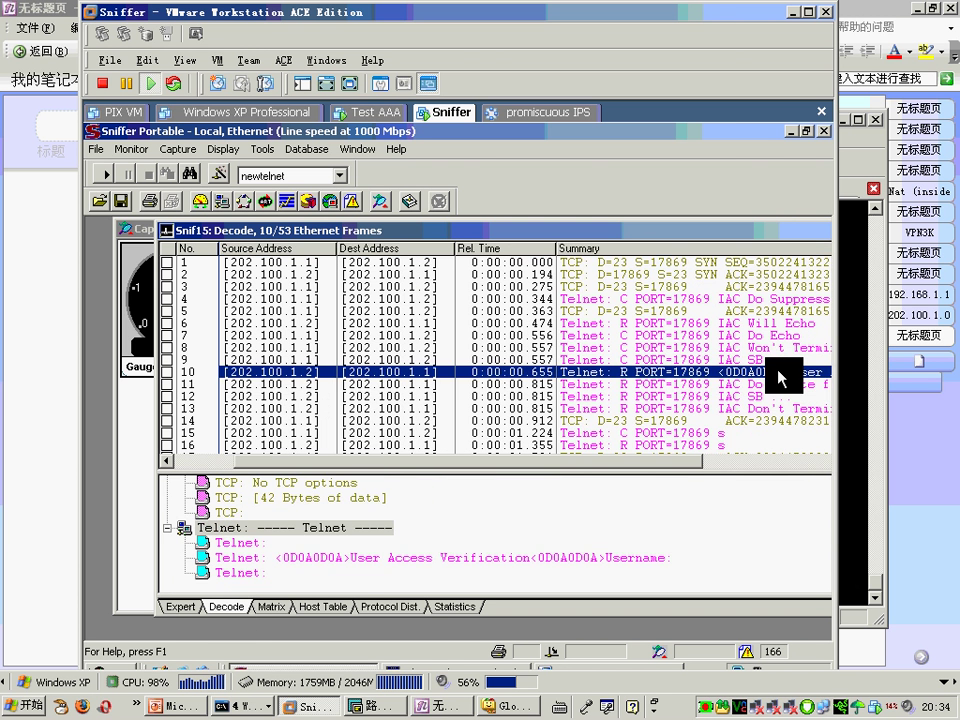
pyautogui.press('Down')
pyautogui.press('Down')
pyautogui.press('Down')
pyautogui.press('Down')
pyautogui.press('Down')
pyautogui.press('Down')
pyautogui.press('Down')
pyautogui.press('Down')
pyautogui.press('Down')
pyautogui.press('Down')
pyautogui.press('Down')
pyautogui.press('Down')
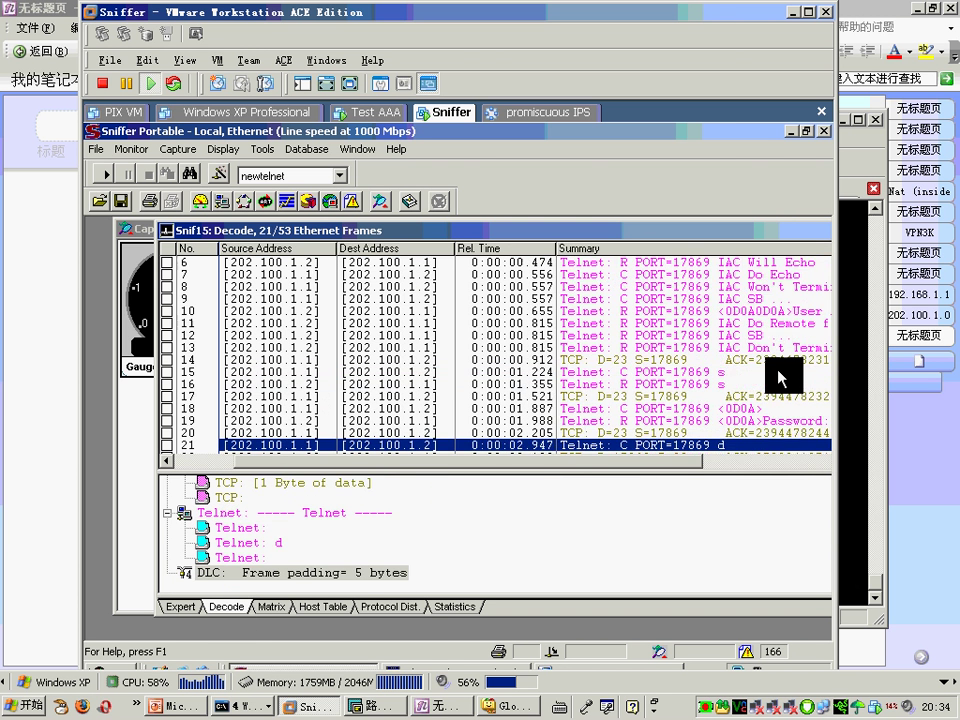
pyautogui.press('Up')
pyautogui.press('Up')
pyautogui.press('Up')
pyautogui.press('Down')
pyautogui.press('Down')
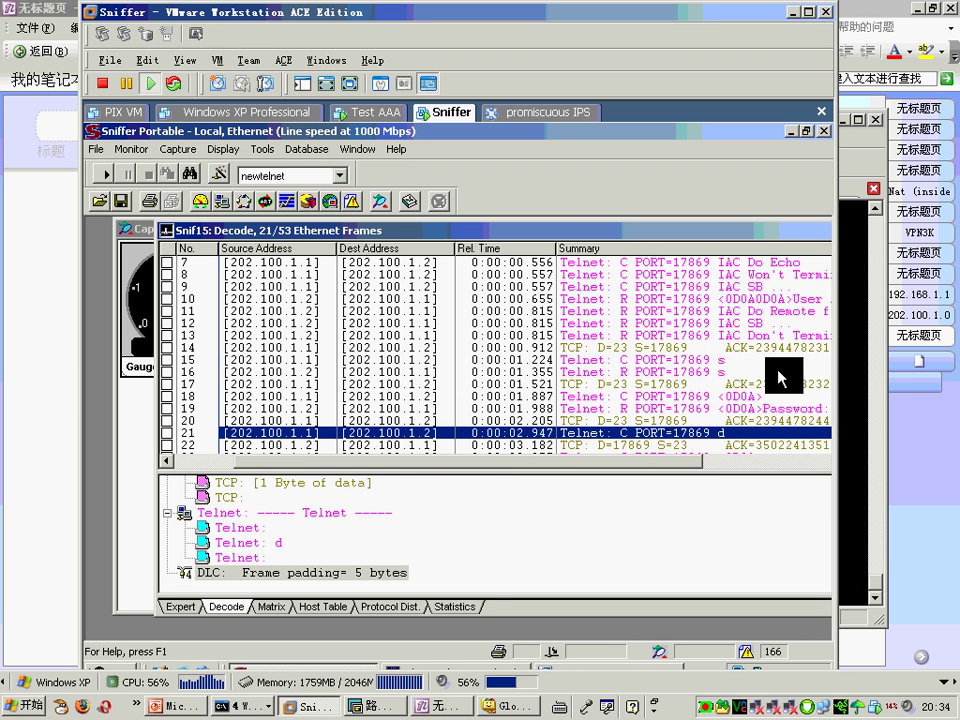
pyautogui.press('Down')
pyautogui.press('Down')
pyautogui.press('Down')
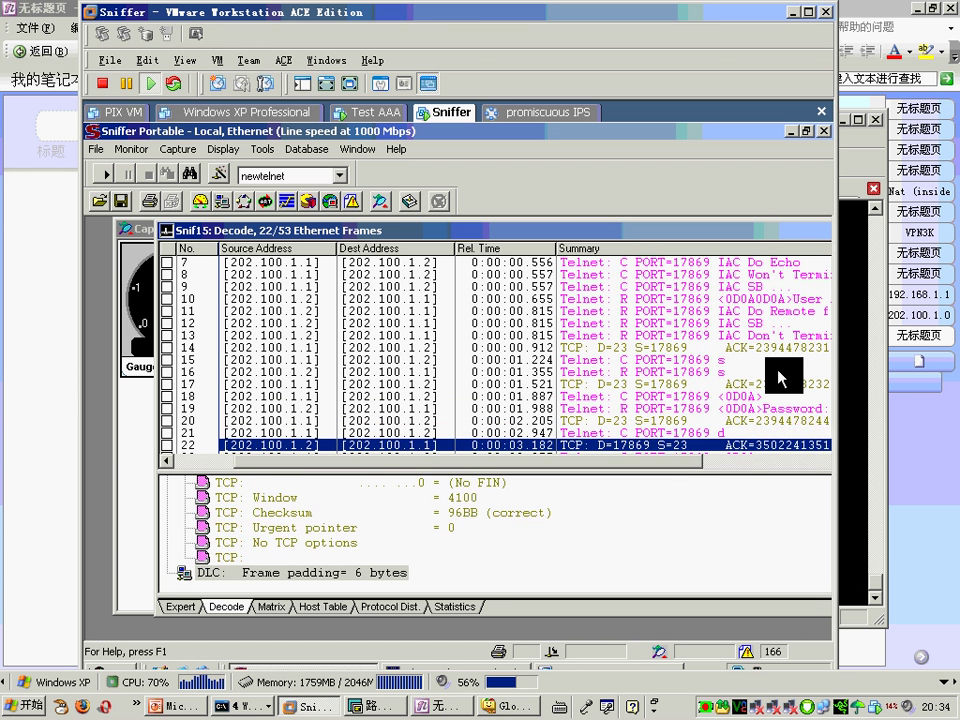
pyautogui.press('Down')
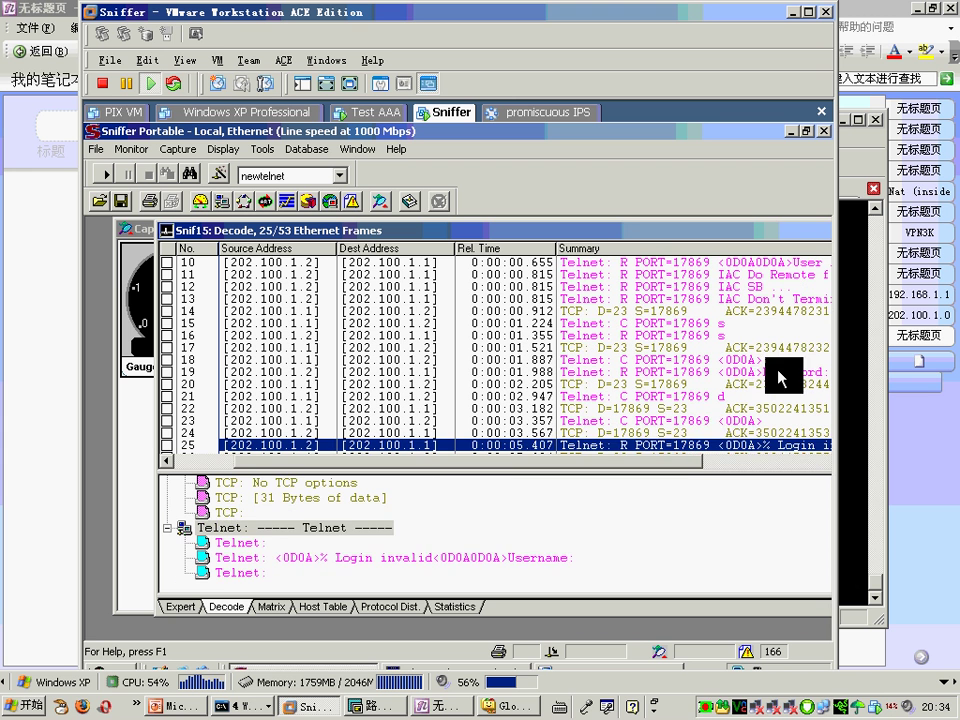
# Step: Inspect the Login invalid reply lines in frames 25 and 35, then minimize Sniffer
pyautogui.click(440, 557)
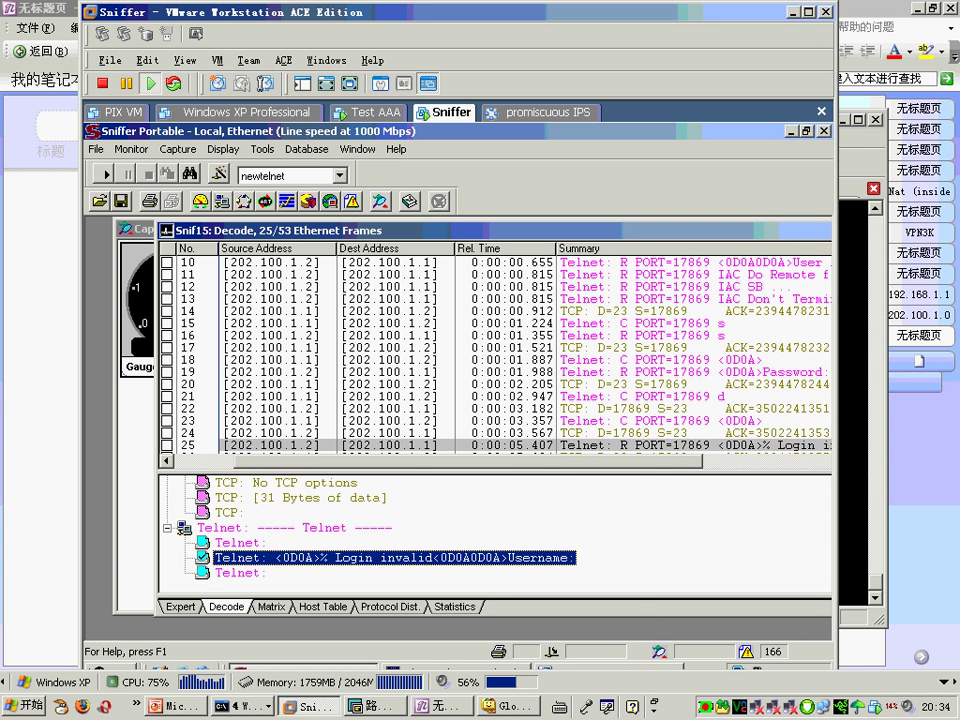
pyautogui.press('Down')
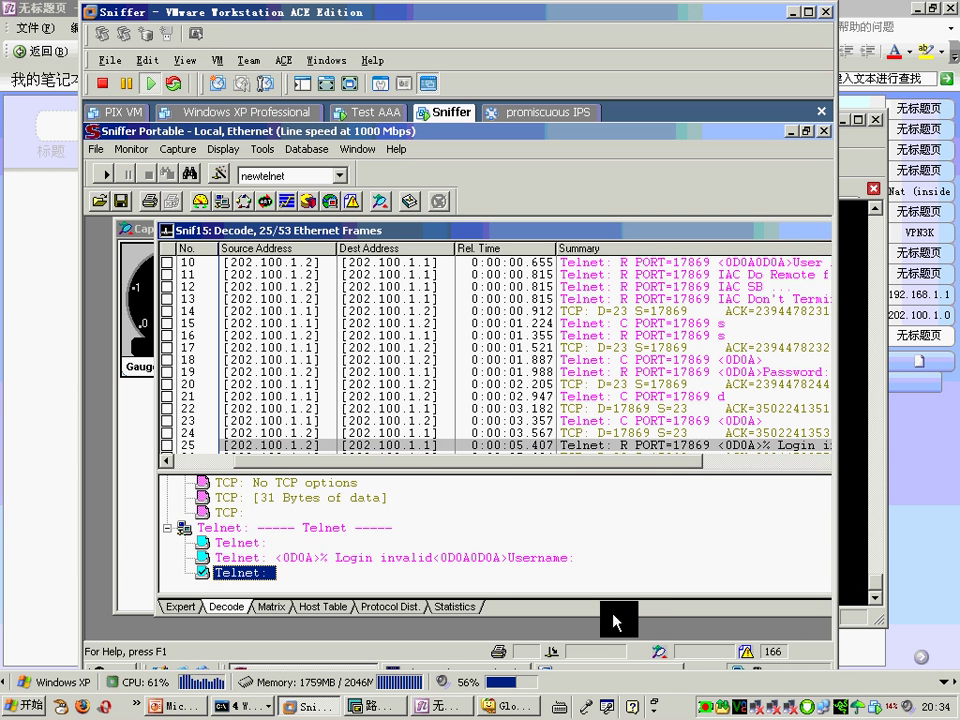
pyautogui.click(790, 446)
pyautogui.press('Down')
pyautogui.press('Down')
pyautogui.press('Down')
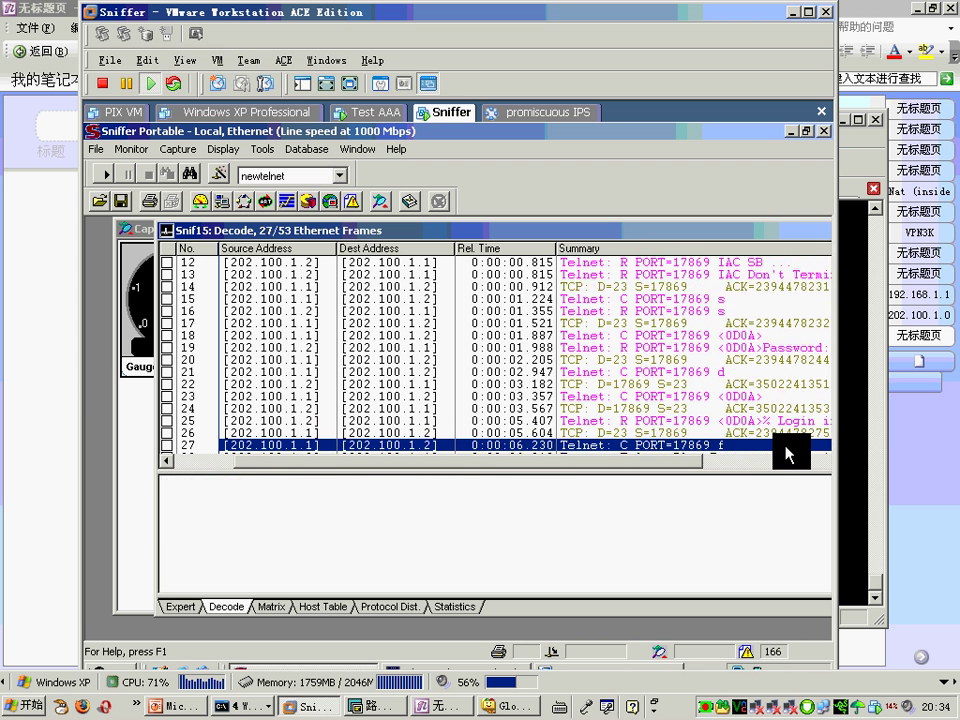
pyautogui.press('Down')
pyautogui.press('Down')
pyautogui.press('Down')
pyautogui.press('Down')
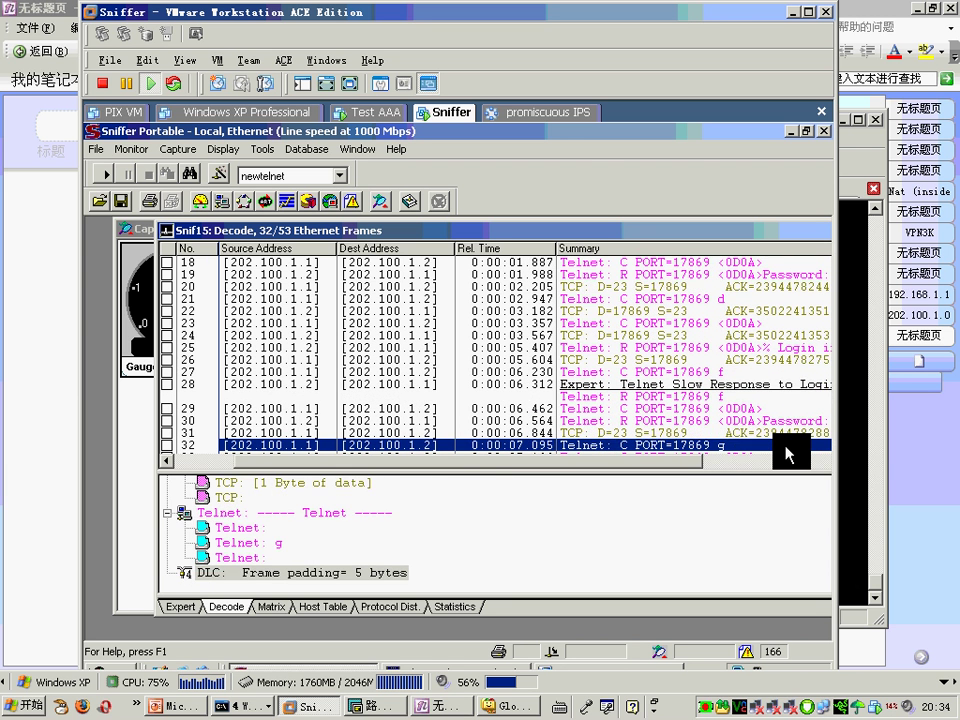
pyautogui.press('Down')
pyautogui.press('Down')
pyautogui.press('Down')
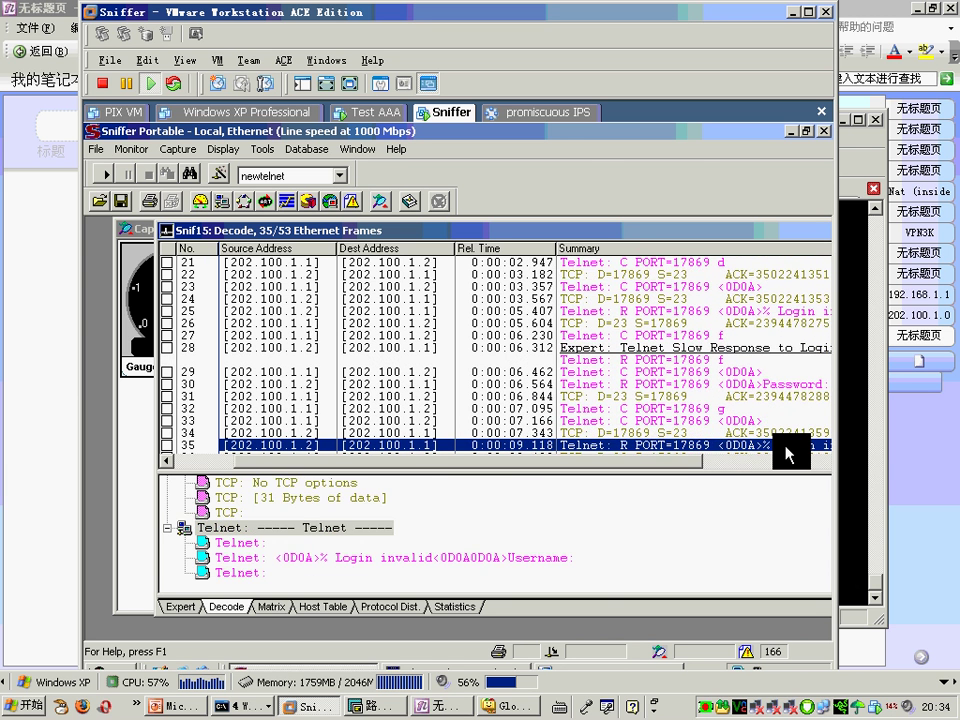
pyautogui.click(514, 558)
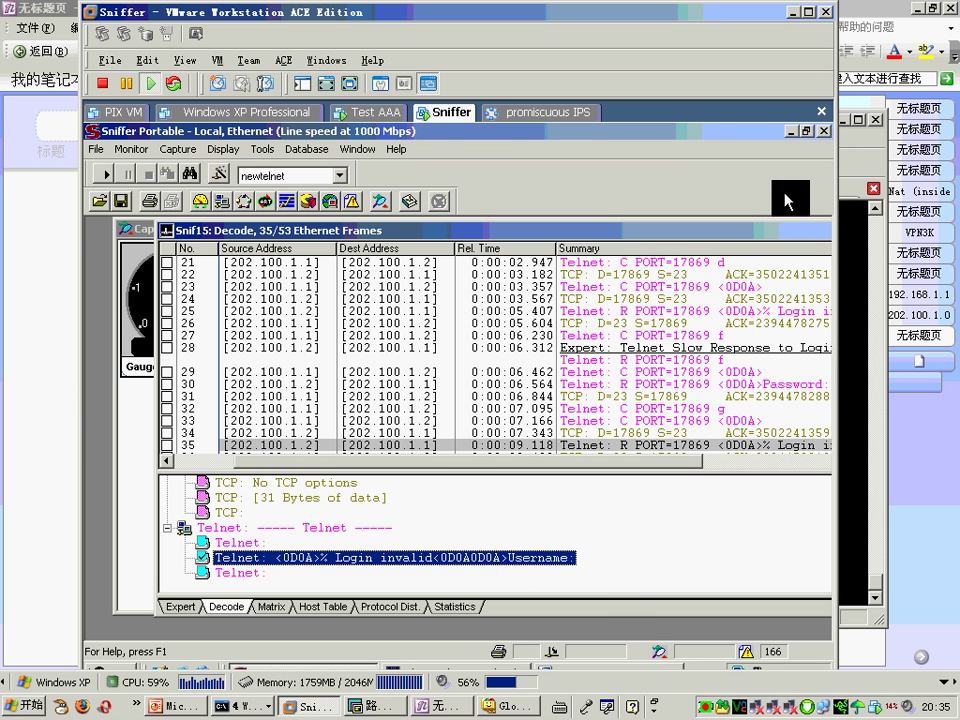
pyautogui.click(793, 13)
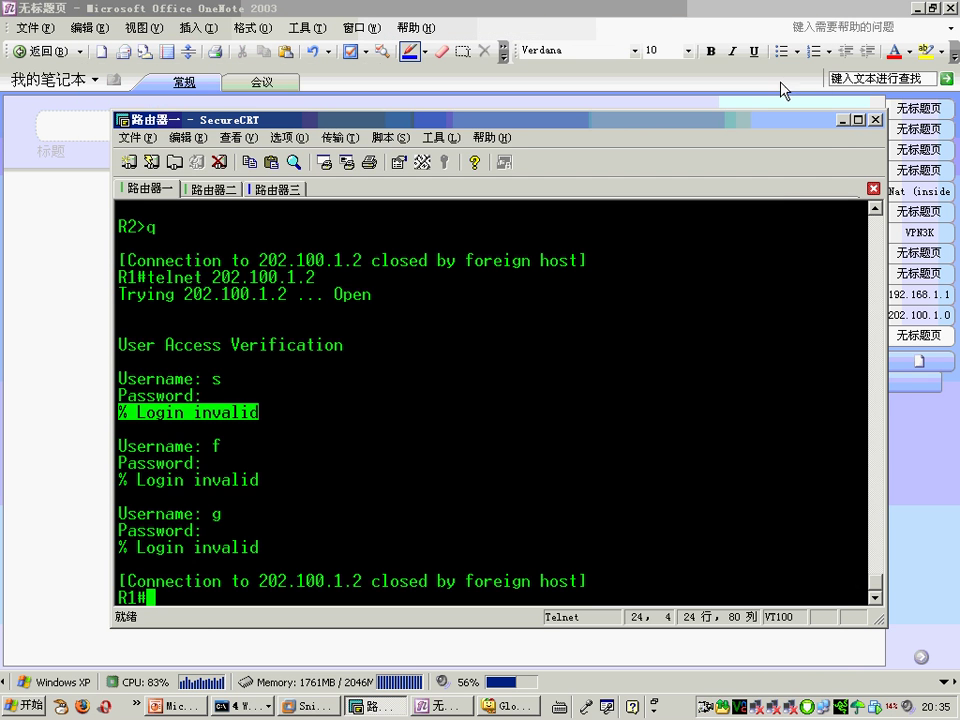
# Step: Minimize SecureCRT to show the OneNote TCP packet diagram, then switch to the PowerPoint Telnet slide
pyautogui.click(842, 118)
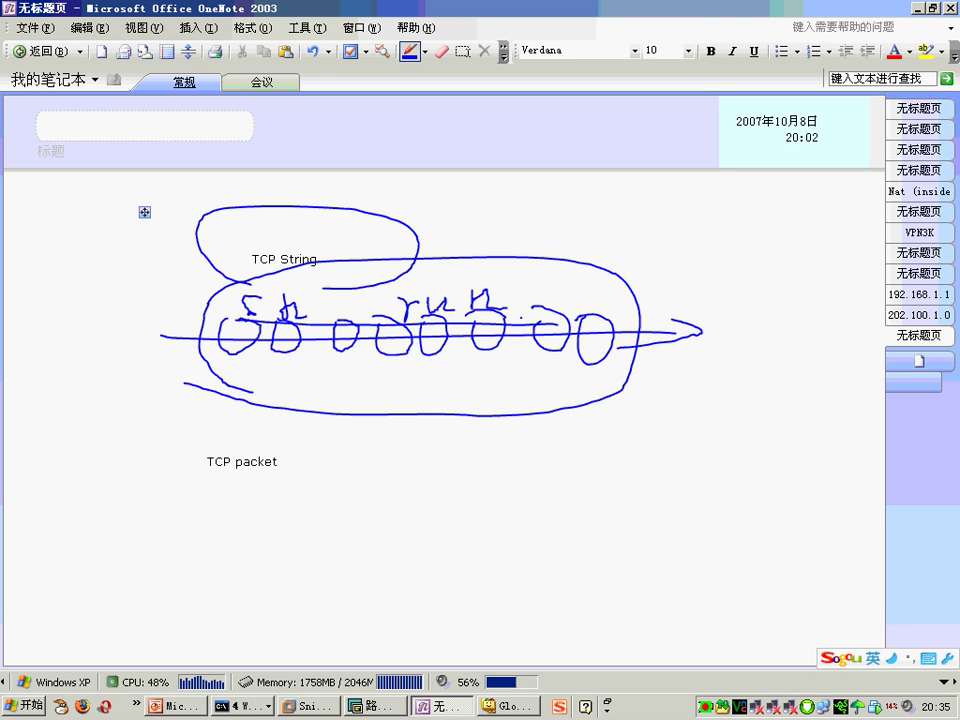
pyautogui.hotkey('alt', 'Tab')
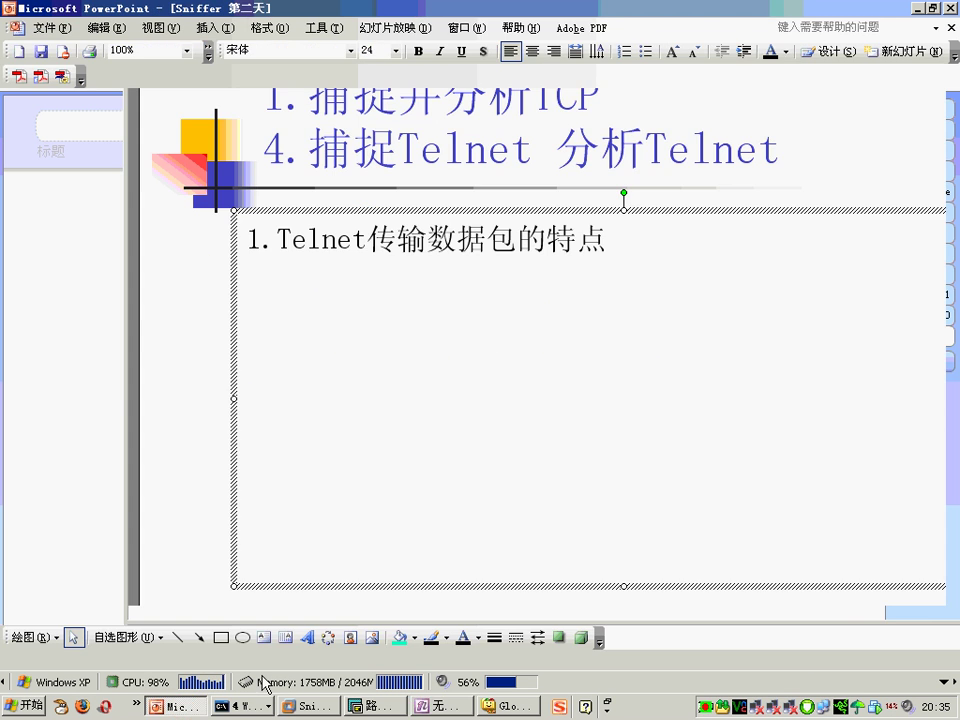
# Step: Highlight points a and b on slide 21 about one letter per packet and echo-back
pyautogui.click(447, 289)
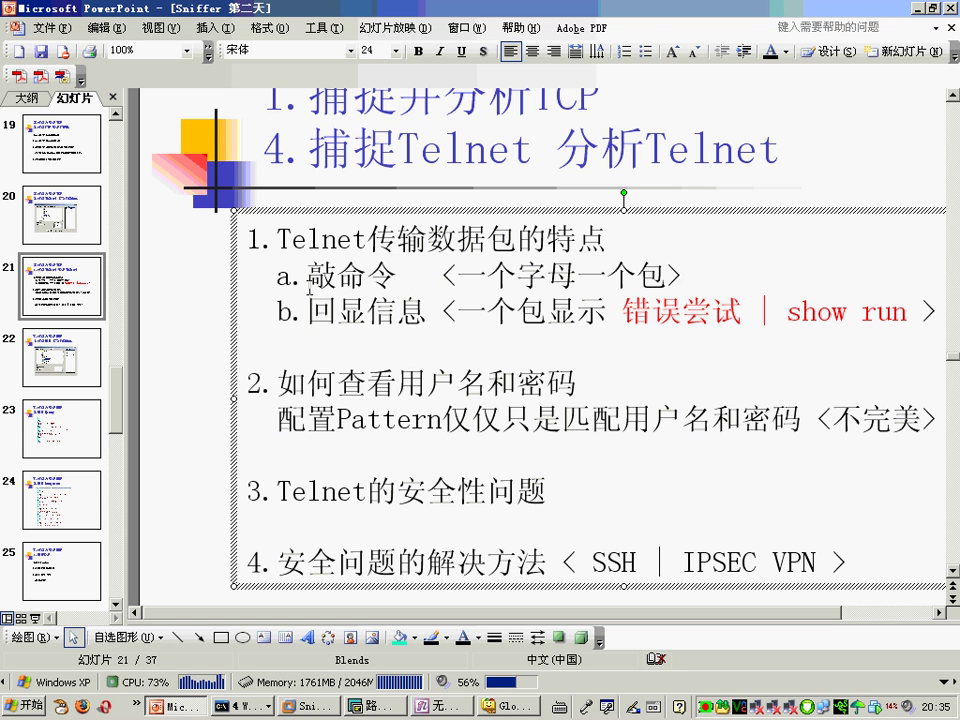
pyautogui.moveTo(338, 274); pyautogui.dragTo(692, 276)
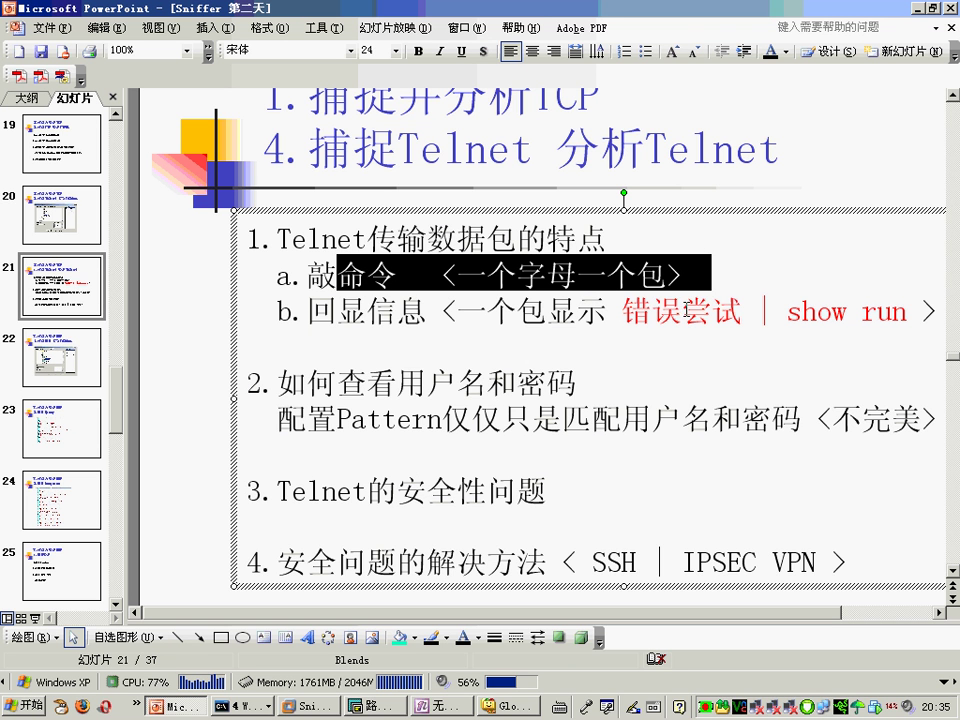
pyautogui.moveTo(309, 313); pyautogui.dragTo(621, 313)
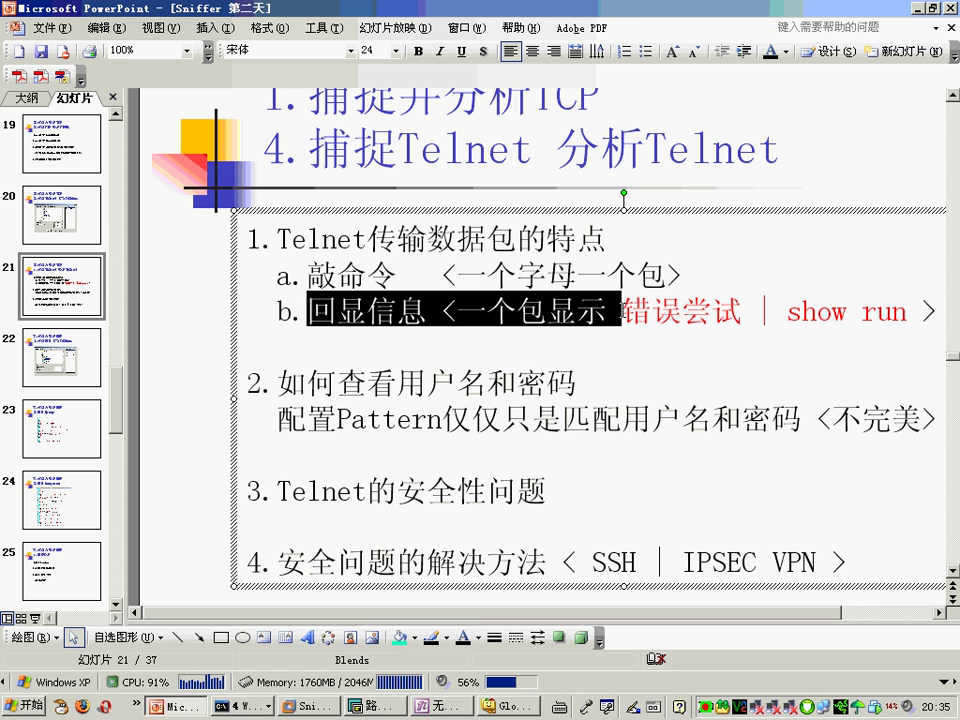
pyautogui.click(619, 348)
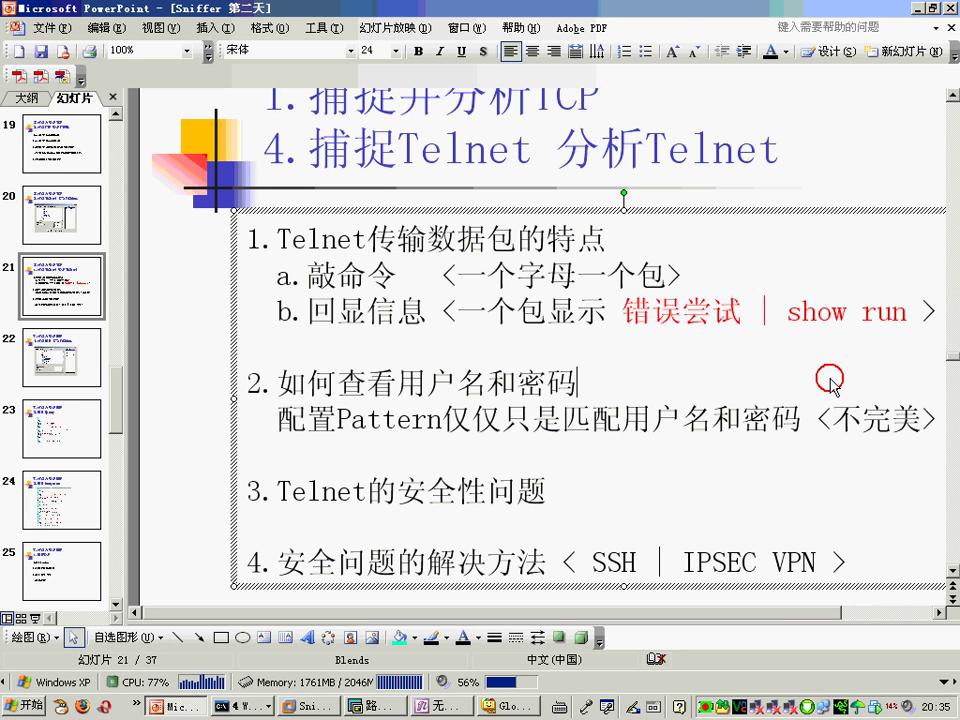
pyautogui.moveTo(622, 313); pyautogui.dragTo(915, 318)
pyautogui.click(585, 341)
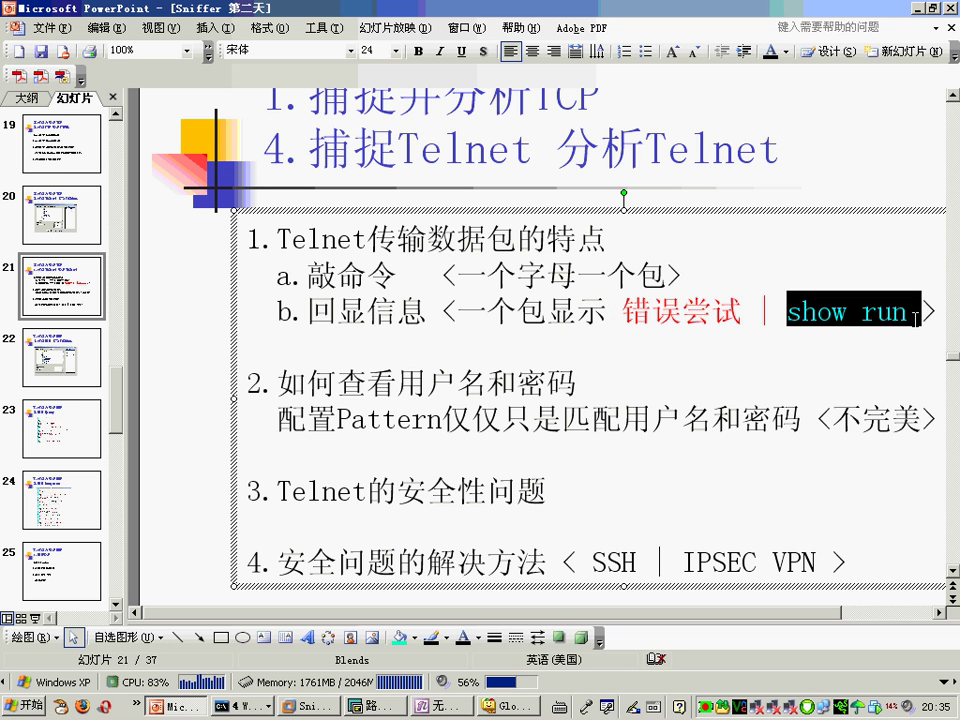
pyautogui.click(919, 339)
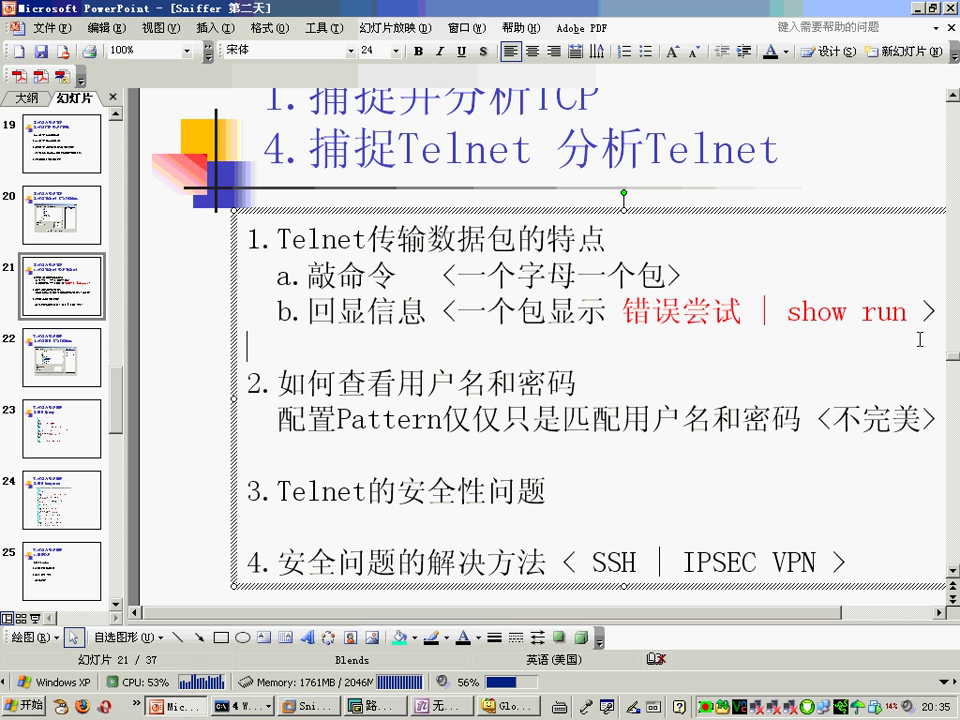
pyautogui.moveTo(940, 316); pyautogui.dragTo(217, 287)
pyautogui.click(529, 358)
# Step: Highlight point 3 on Telnet security and the Pattern-matching line, then open Sniffer's capture filter definitions
pyautogui.click(575, 491)
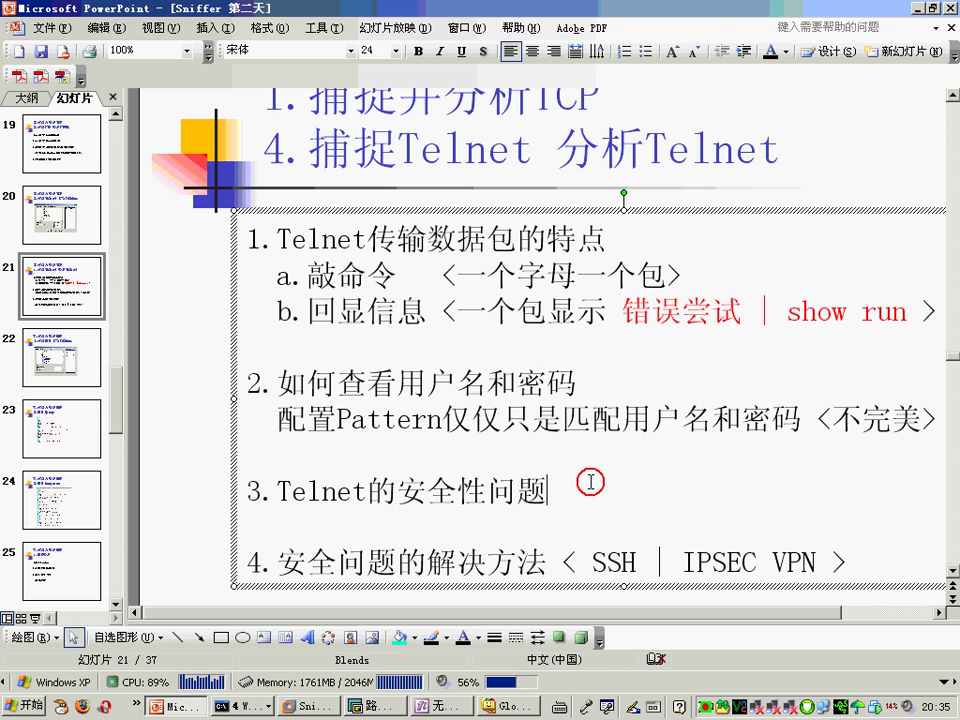
pyautogui.moveTo(283, 492); pyautogui.dragTo(556, 494)
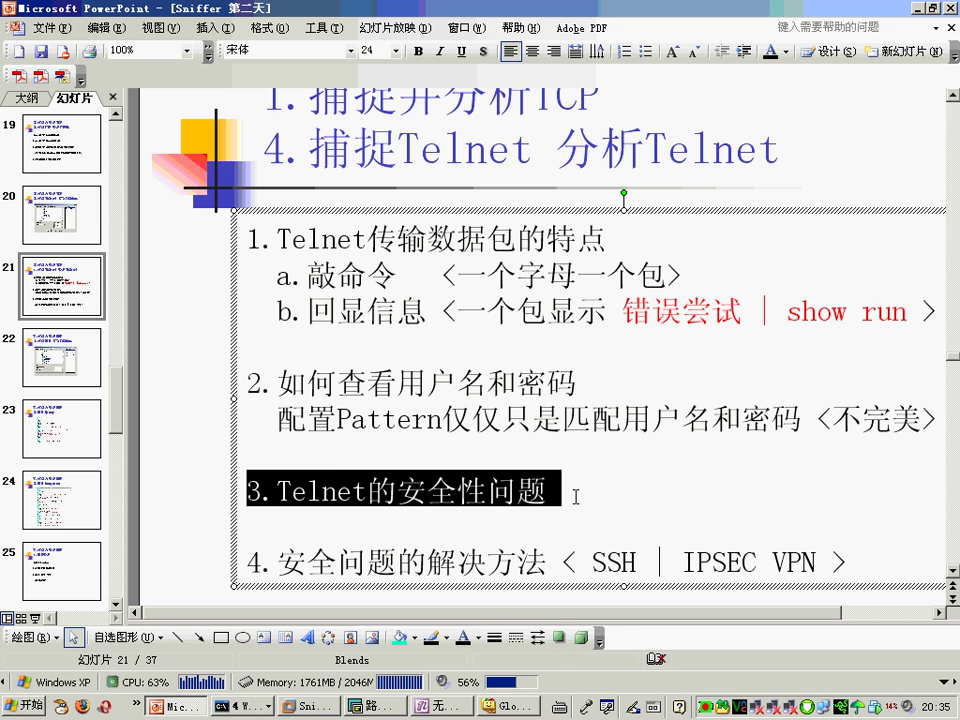
pyautogui.press('Right')
pyautogui.moveTo(269, 420); pyautogui.dragTo(815, 421)
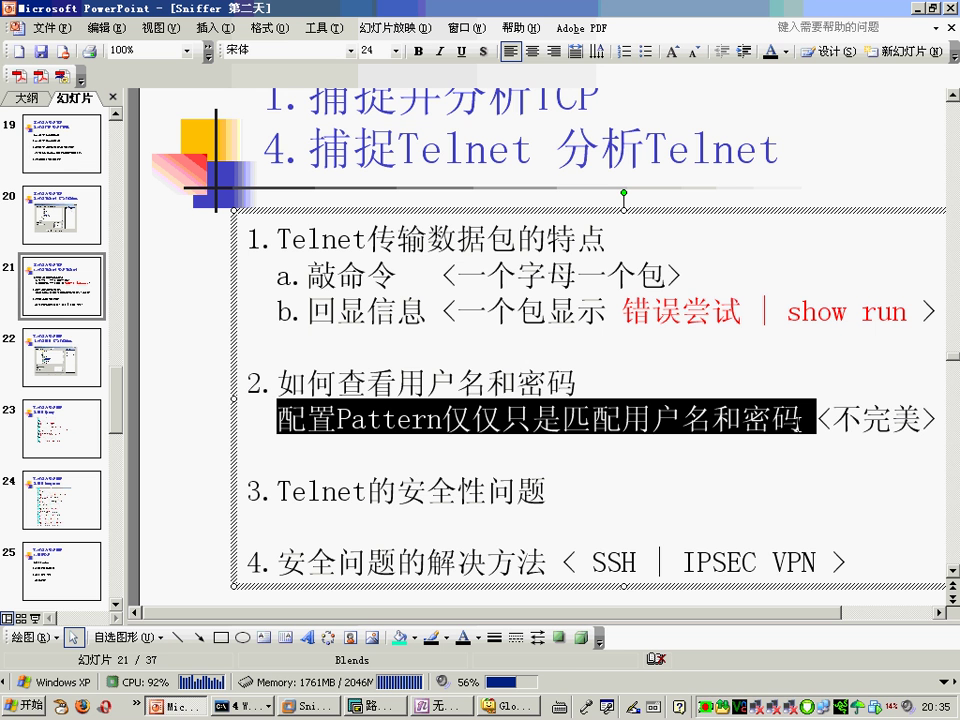
pyautogui.click(859, 439)
pyautogui.doubleClick(838, 426)
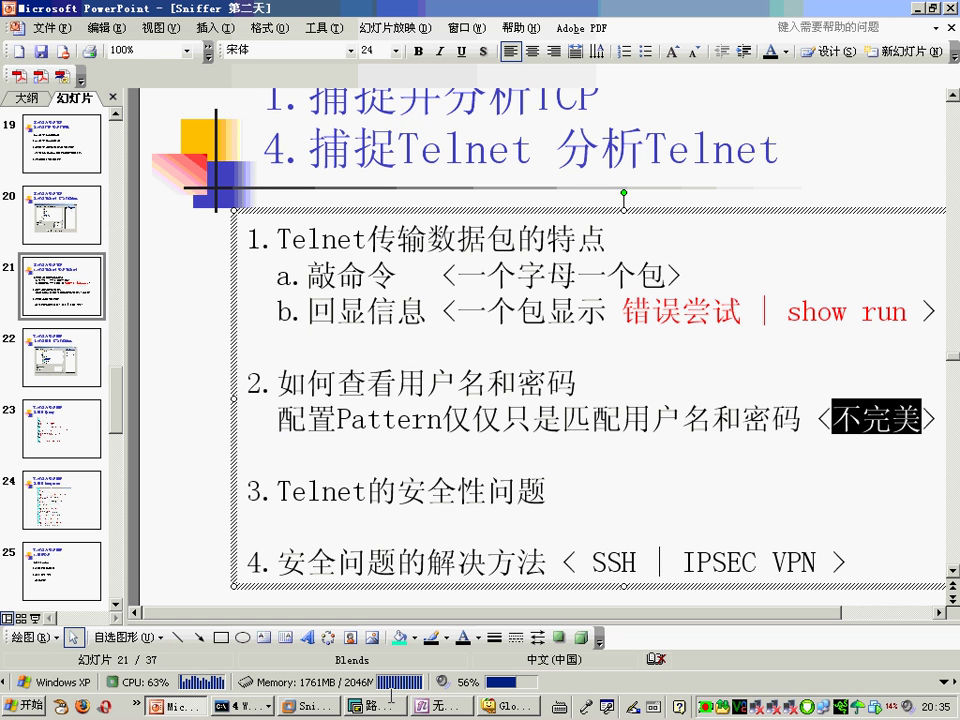
pyautogui.click(316, 705)
pyautogui.click(219, 174)
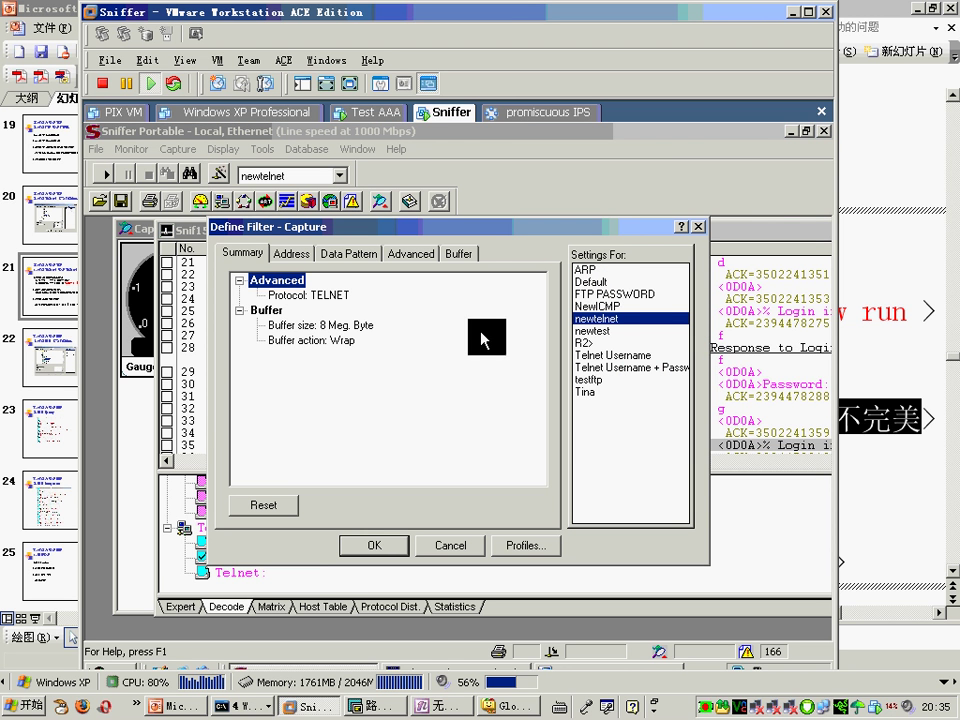
# Step: Select the Telnet Username + Password filter profile and review its Username, TCP port and IP length patterns
pyautogui.click(600, 367)
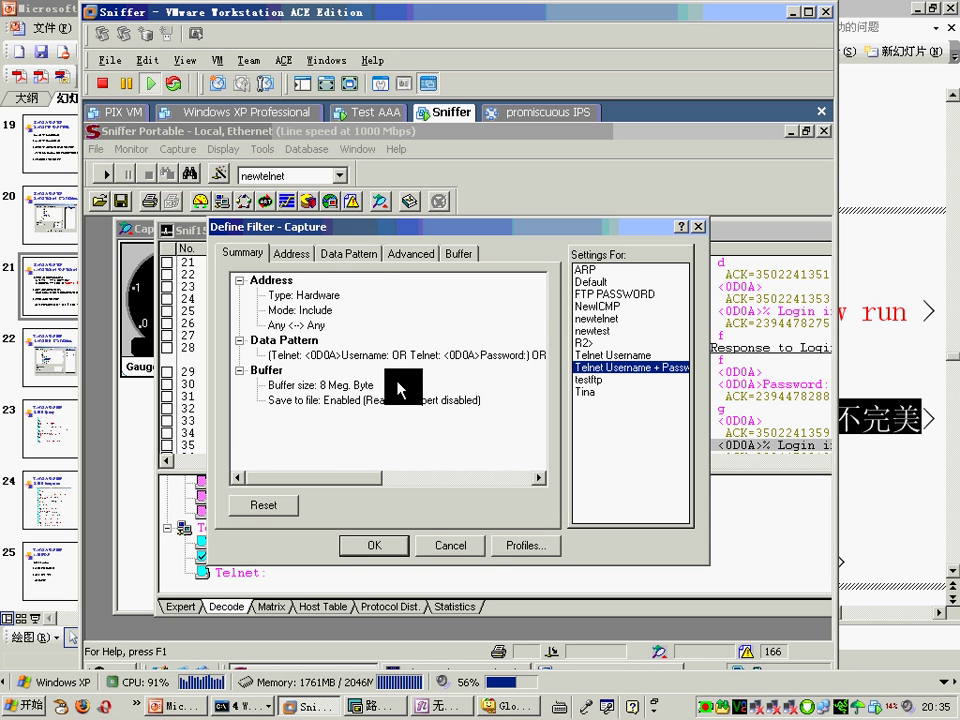
pyautogui.click(348, 254)
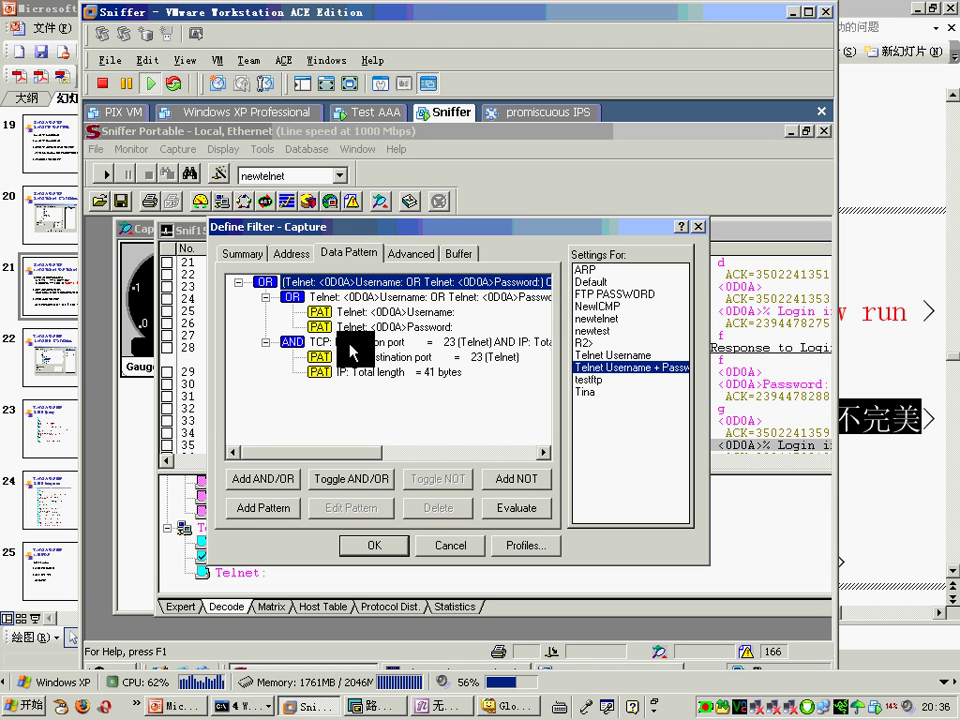
pyautogui.click(419, 312)
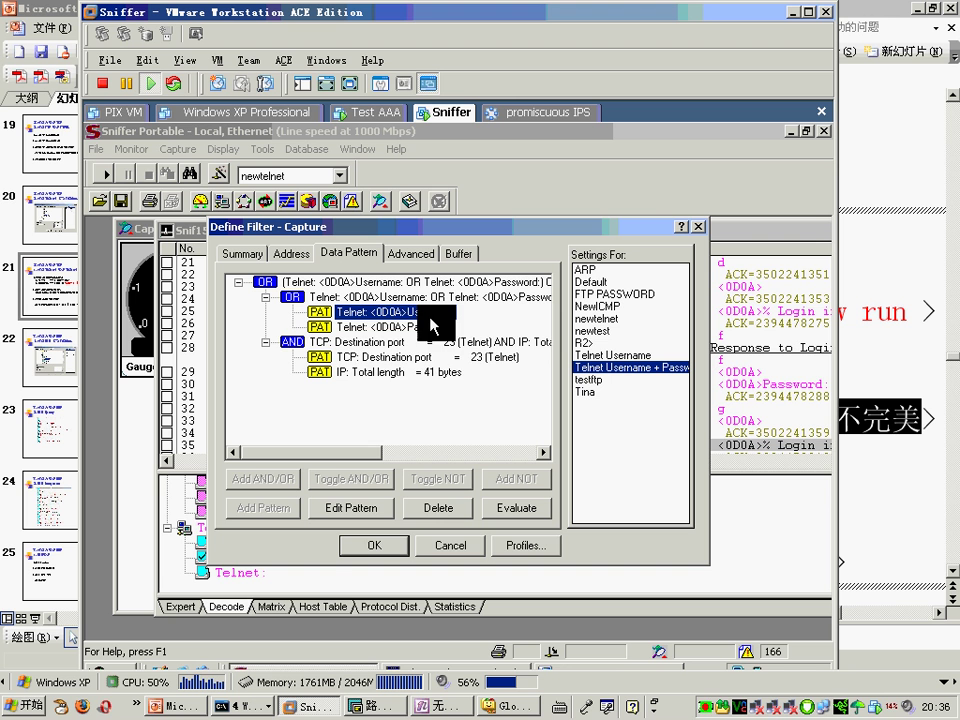
pyautogui.click(438, 358)
pyautogui.click(441, 373)
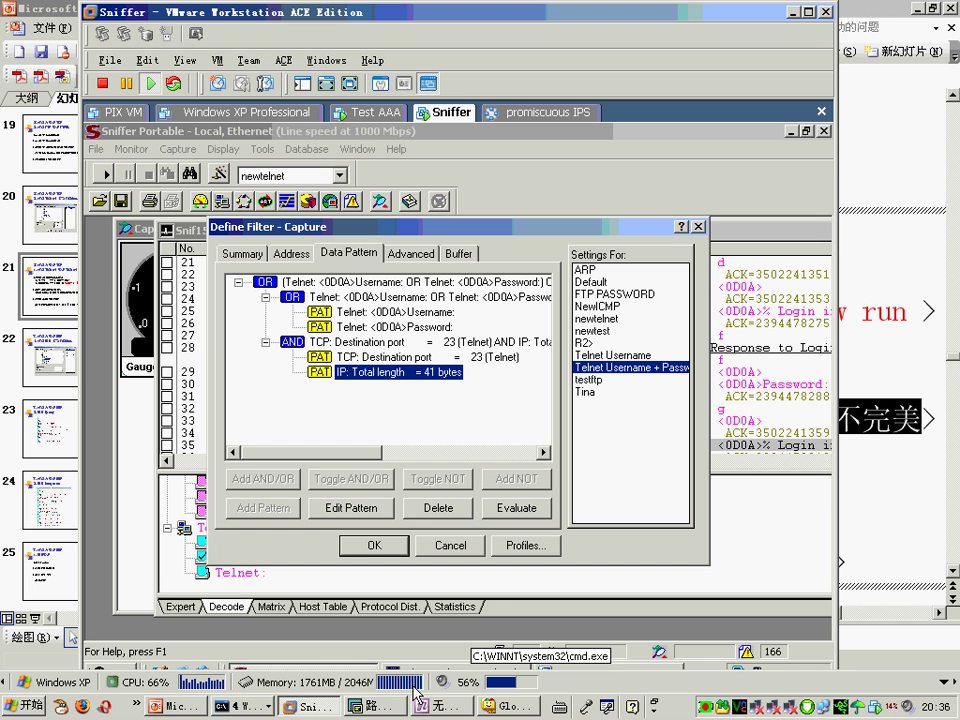
# Step: Point out the destination port, total length, Username and Password patterns, then close the filter dialog
pyautogui.click(500, 357)
pyautogui.click(440, 373)
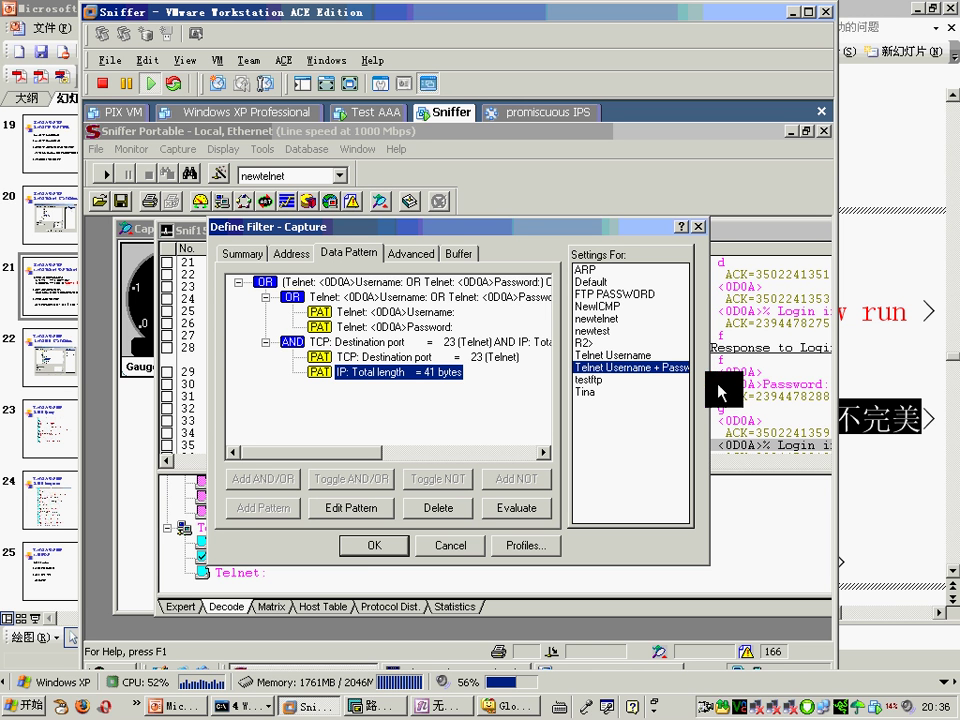
pyautogui.click(447, 357)
pyautogui.click(437, 312)
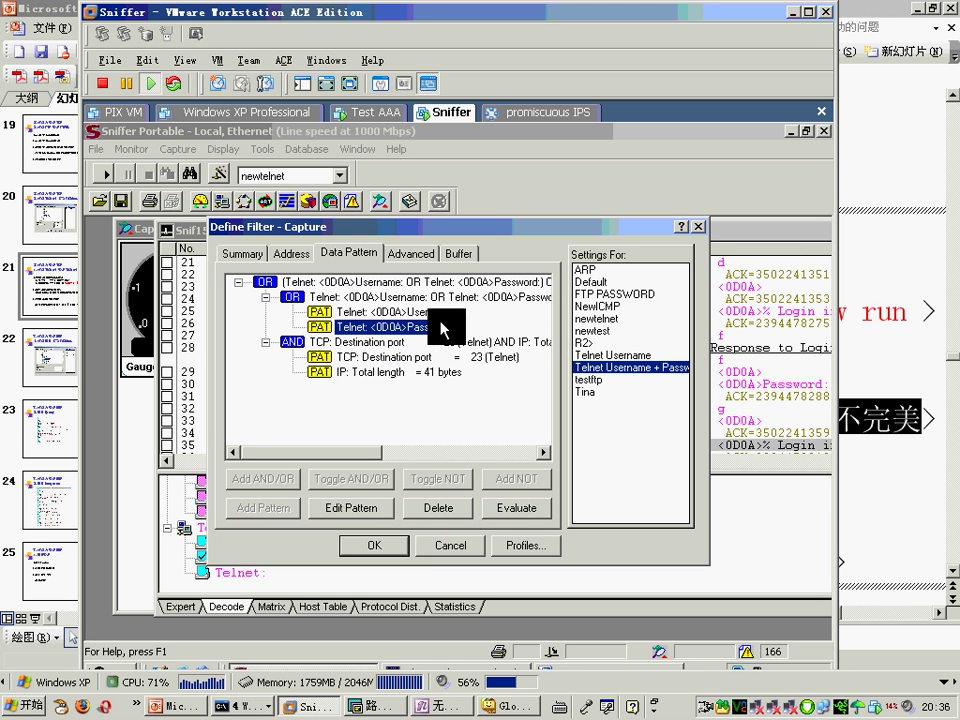
pyautogui.click(445, 325)
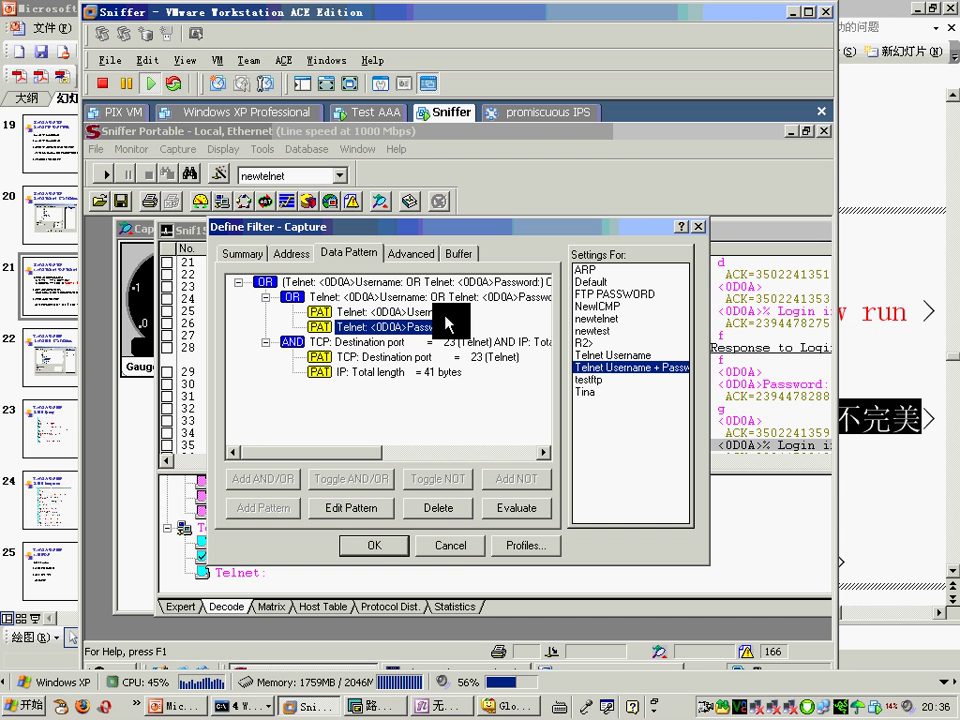
pyautogui.click(697, 231)
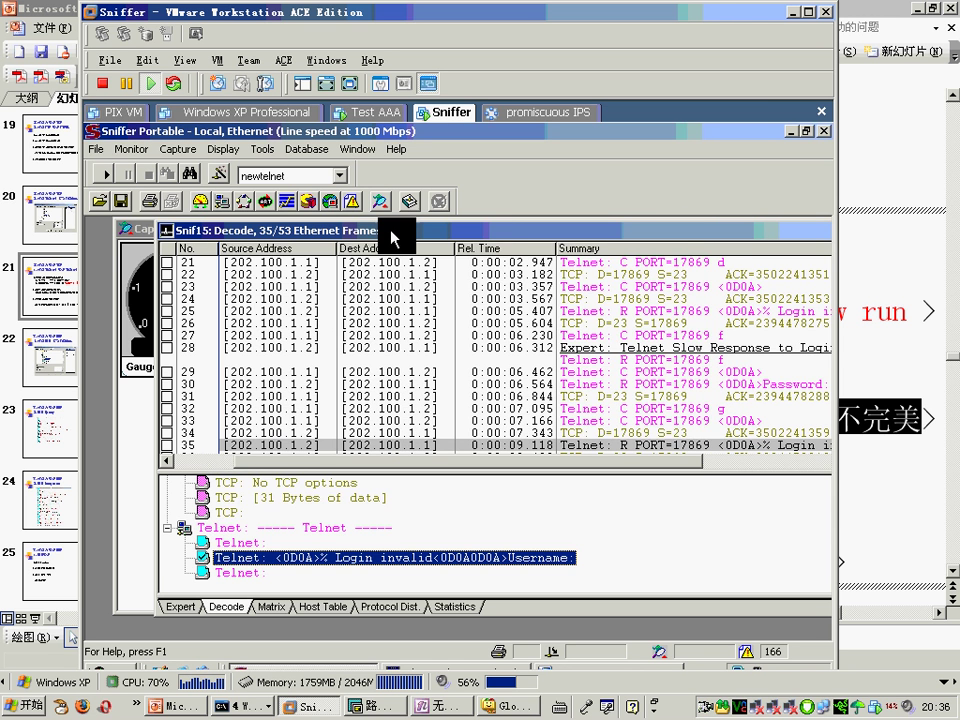
# Step: Bring the Snif14 decode forward, step through its login frames from frame 16, and open Define Filter
pyautogui.click(356, 149)
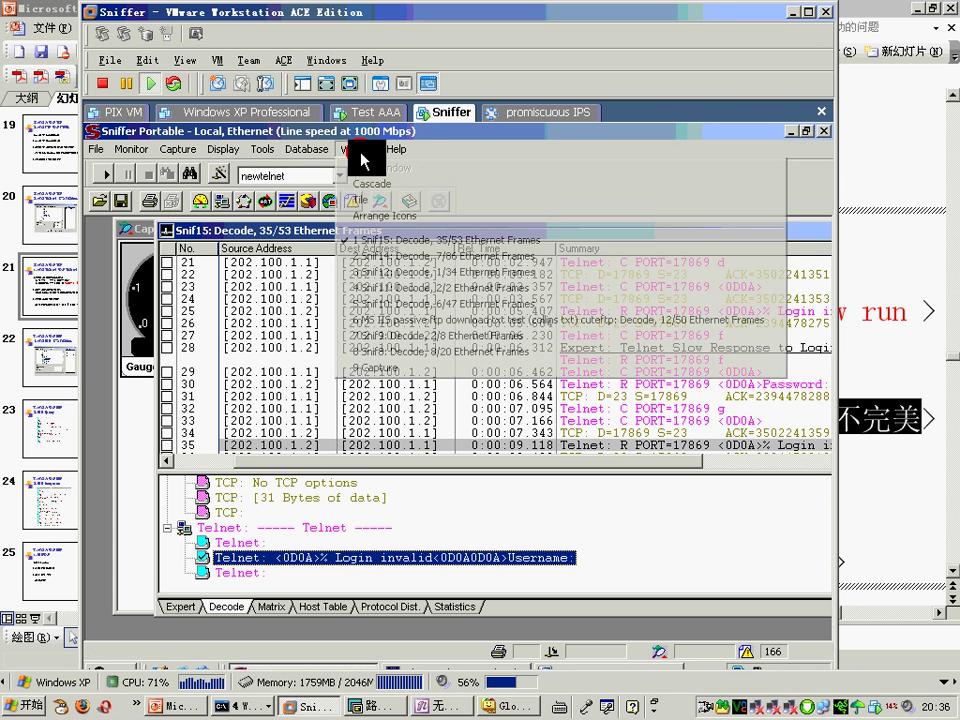
pyautogui.click(392, 256)
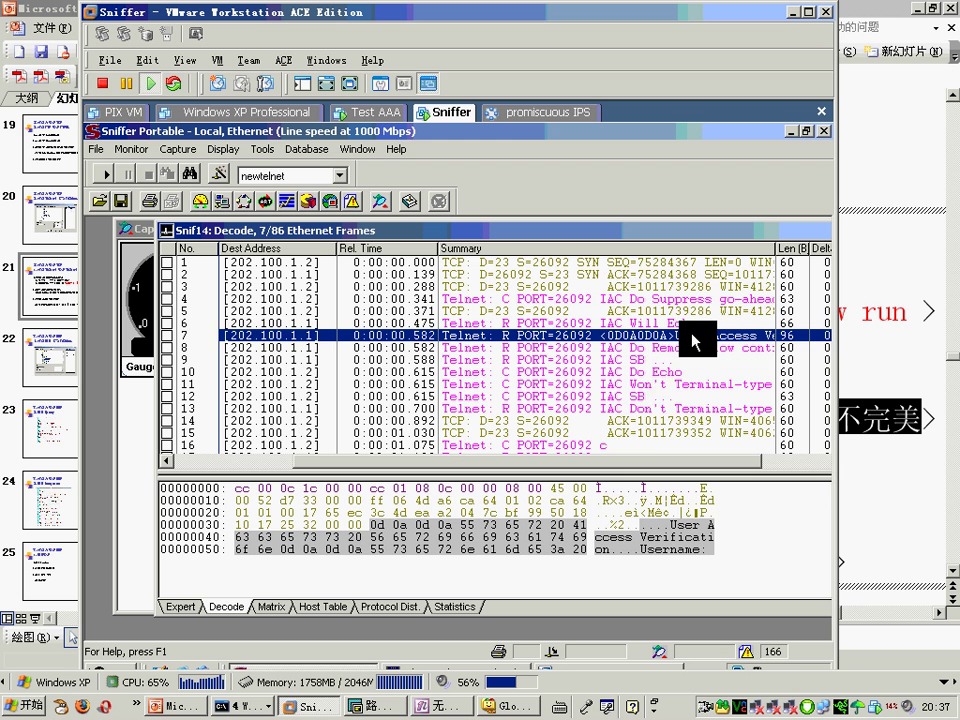
pyautogui.click(602, 446)
pyautogui.press('Down')
pyautogui.press('Down')
pyautogui.press('Down')
pyautogui.press('Down')
pyautogui.press('Down')
pyautogui.press('Down')
pyautogui.press('Down')
pyautogui.press('Down')
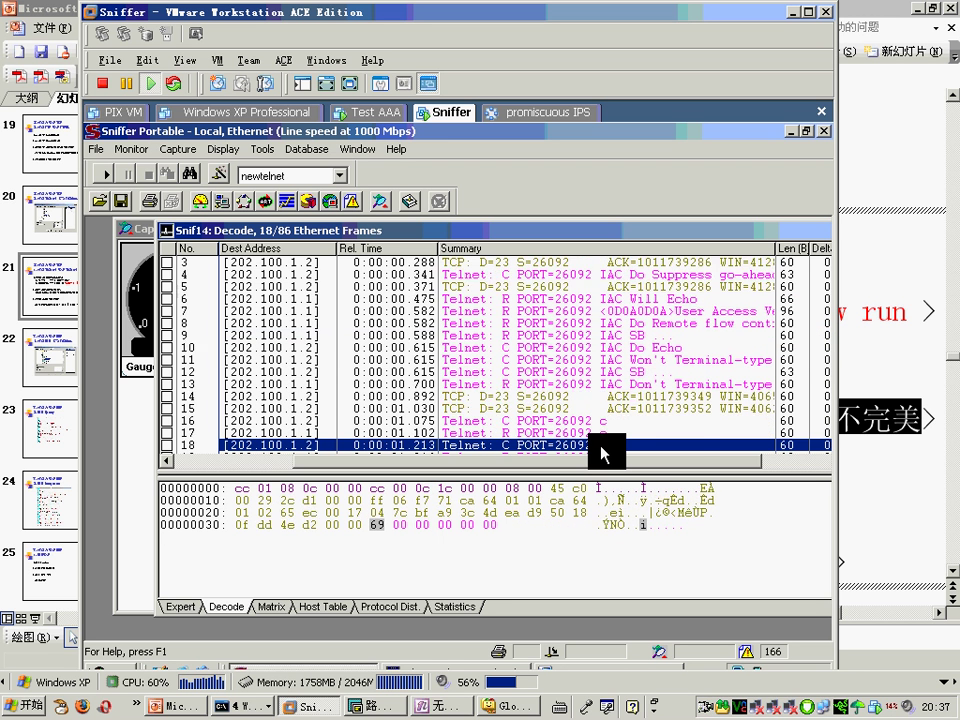
pyautogui.press('Down')
pyautogui.press('Down')
pyautogui.press('Down')
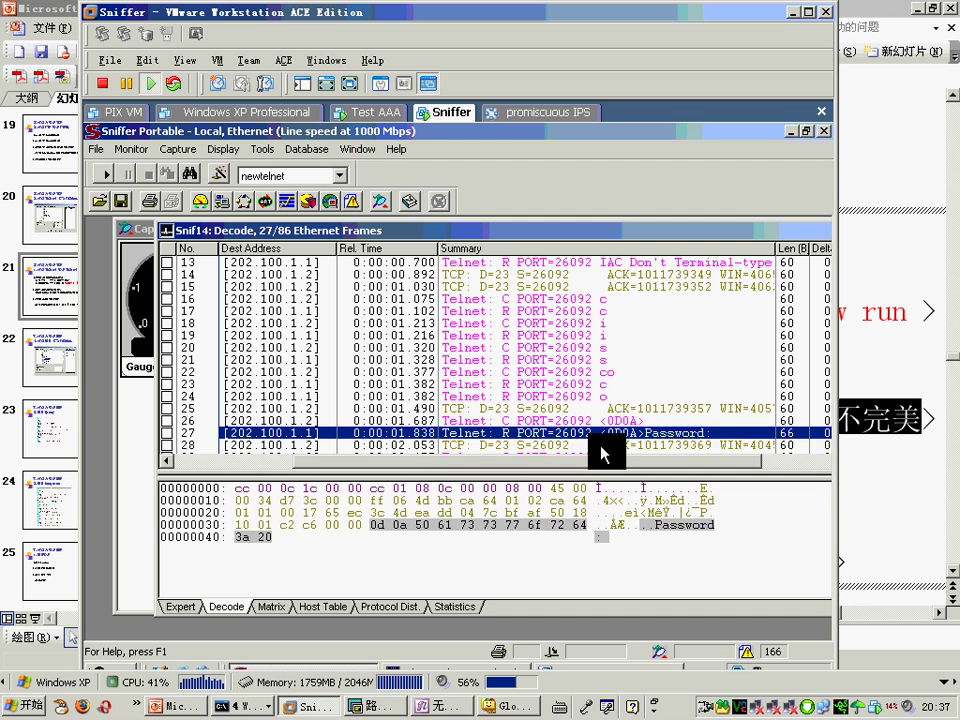
pyautogui.press('Down')
pyautogui.press('Down')
pyautogui.press('Down')
pyautogui.press('Down')
pyautogui.press('Down')
pyautogui.press('Down')
pyautogui.press('Down')
pyautogui.press('Down')
pyautogui.press('Down')
pyautogui.press('Down')
pyautogui.press('Down')
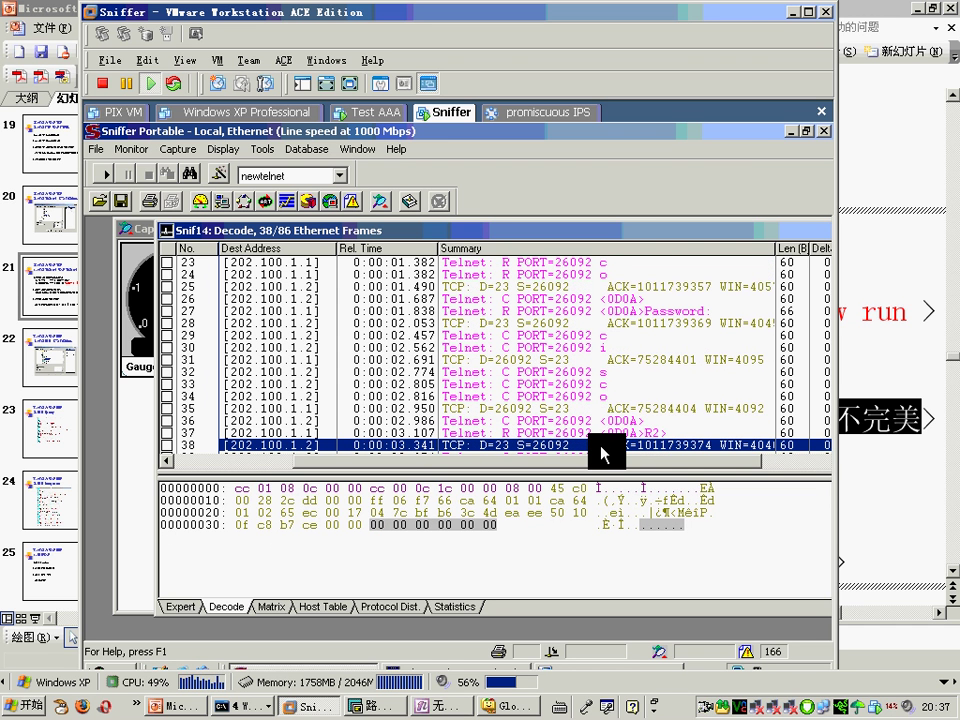
pyautogui.click(221, 177)
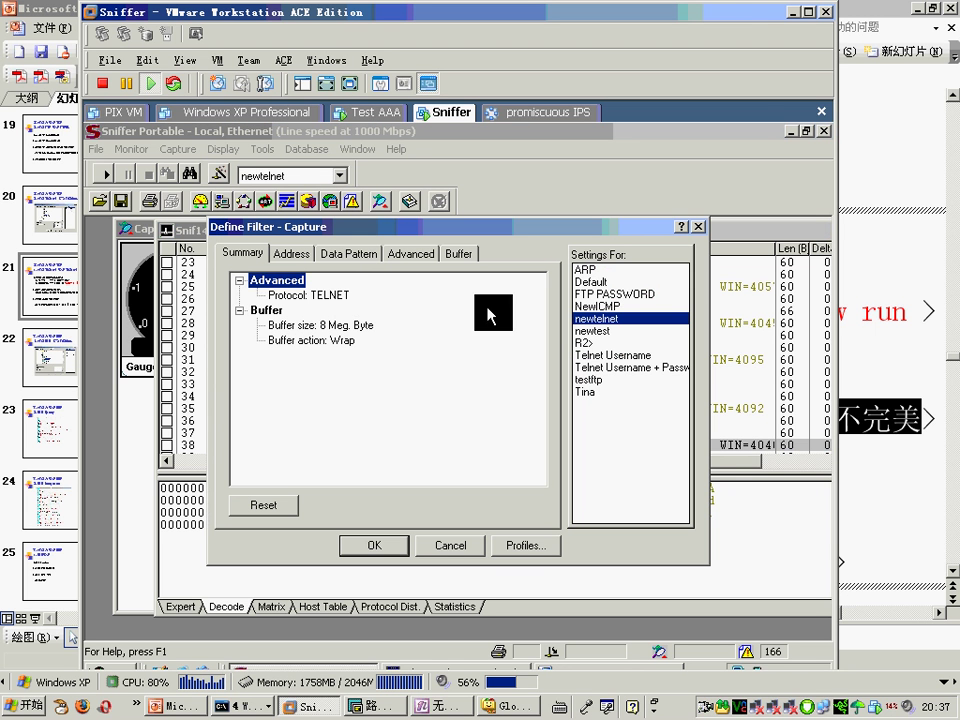
# Step: Apply the Telnet Username + Password capture filter, start capturing, and bring SecureCRT forward
pyautogui.click(630, 367)
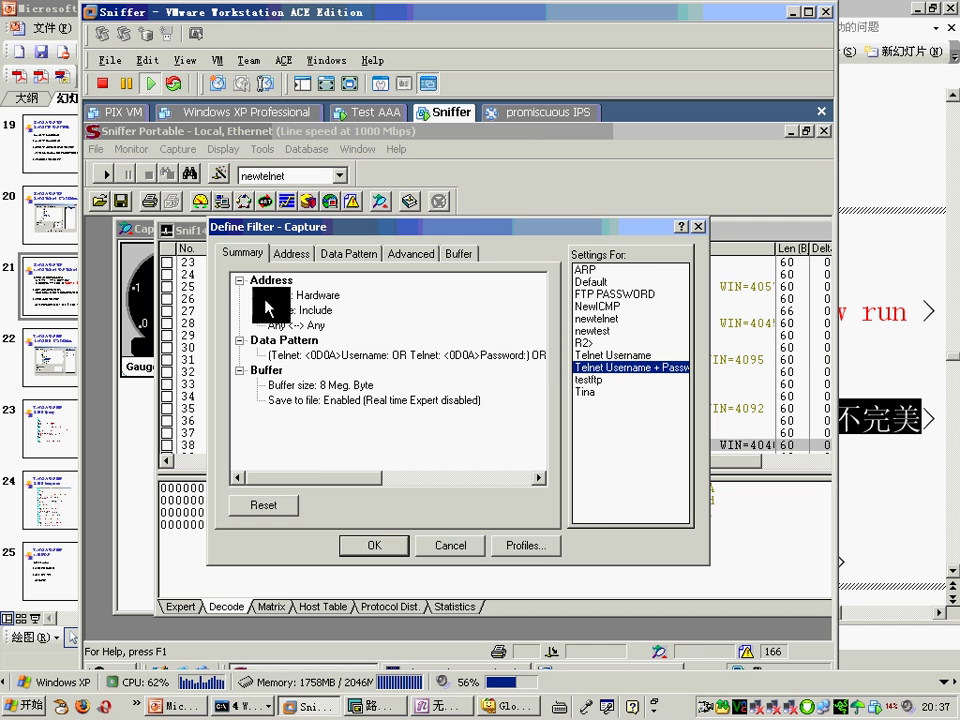
pyautogui.click(373, 546)
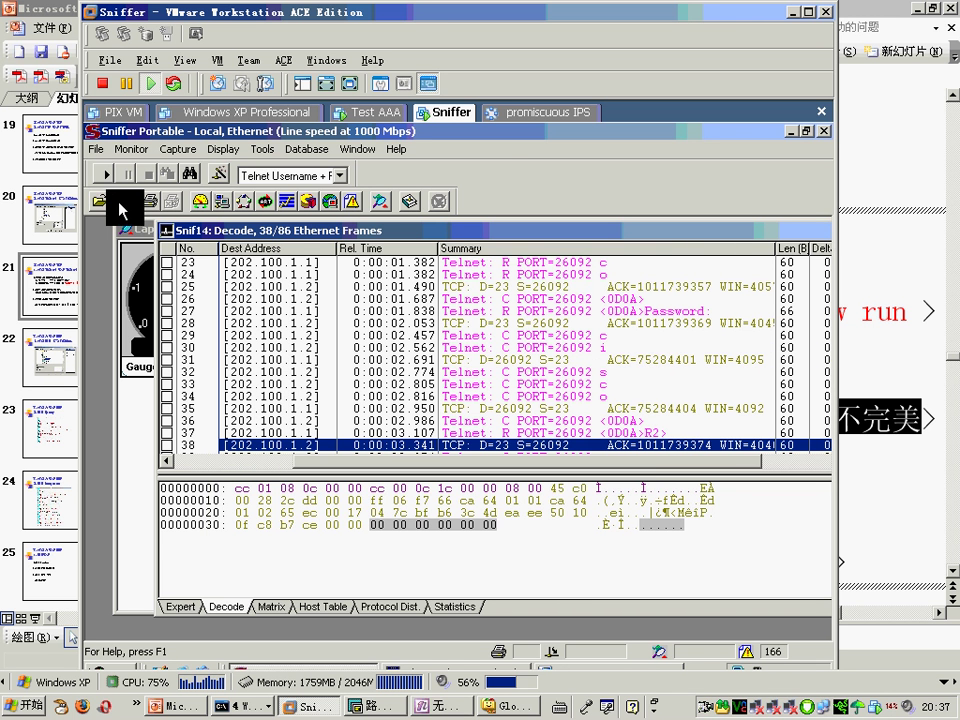
pyautogui.click(104, 175)
pyautogui.click(405, 702)
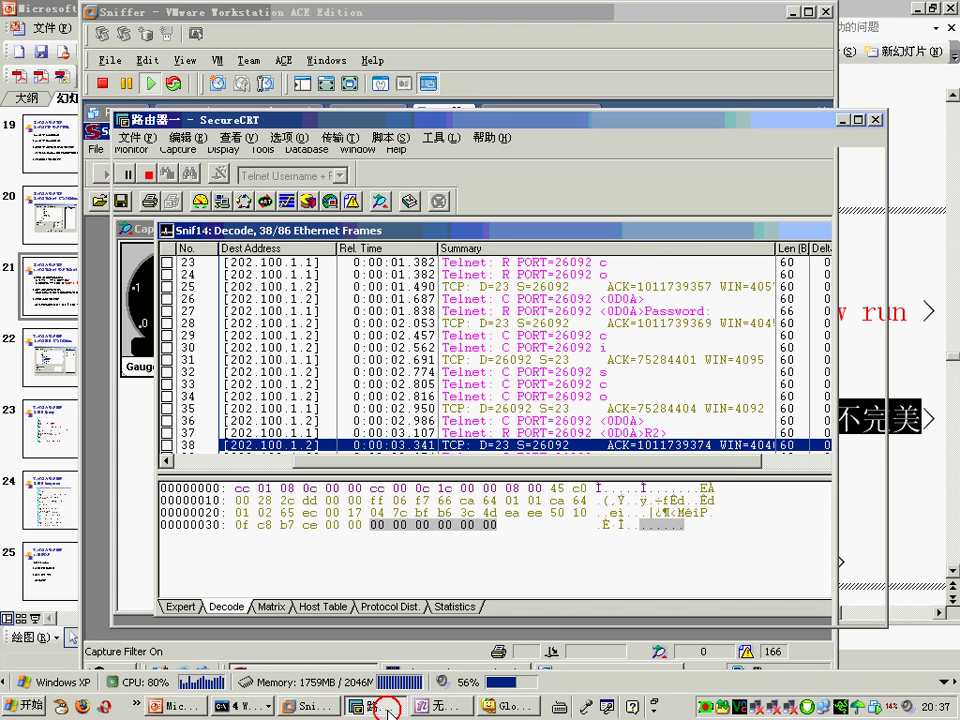
# Step: Telnet to 202.100.1.2, log in with the username and password, quit with q, and return to Sniffer
pyautogui.press('Return')
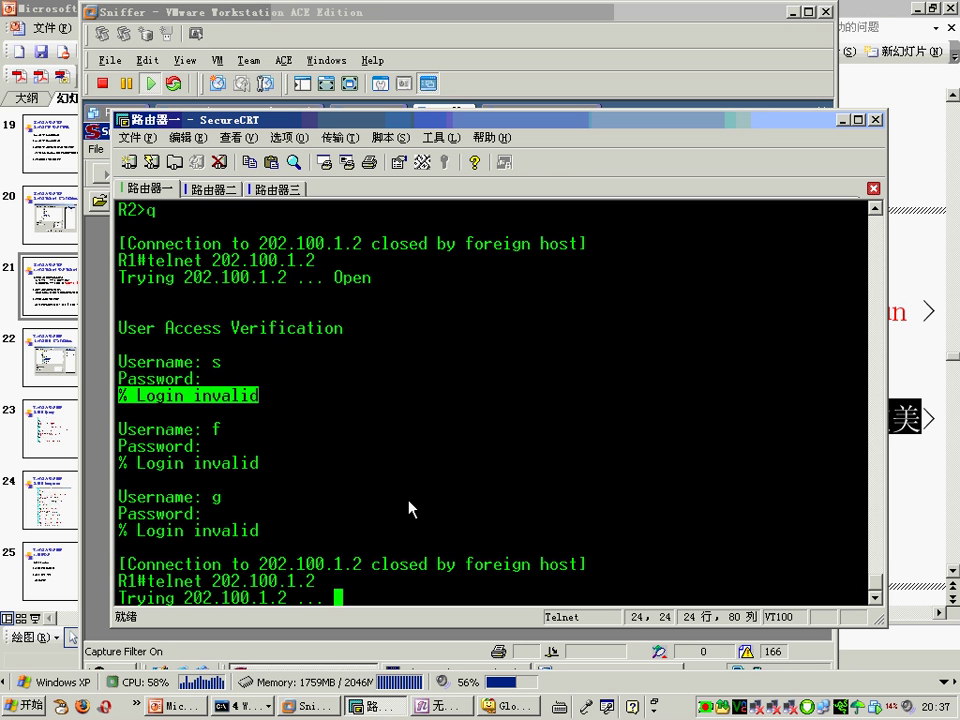
pyautogui.write('cisco')
pyautogui.press('Return')
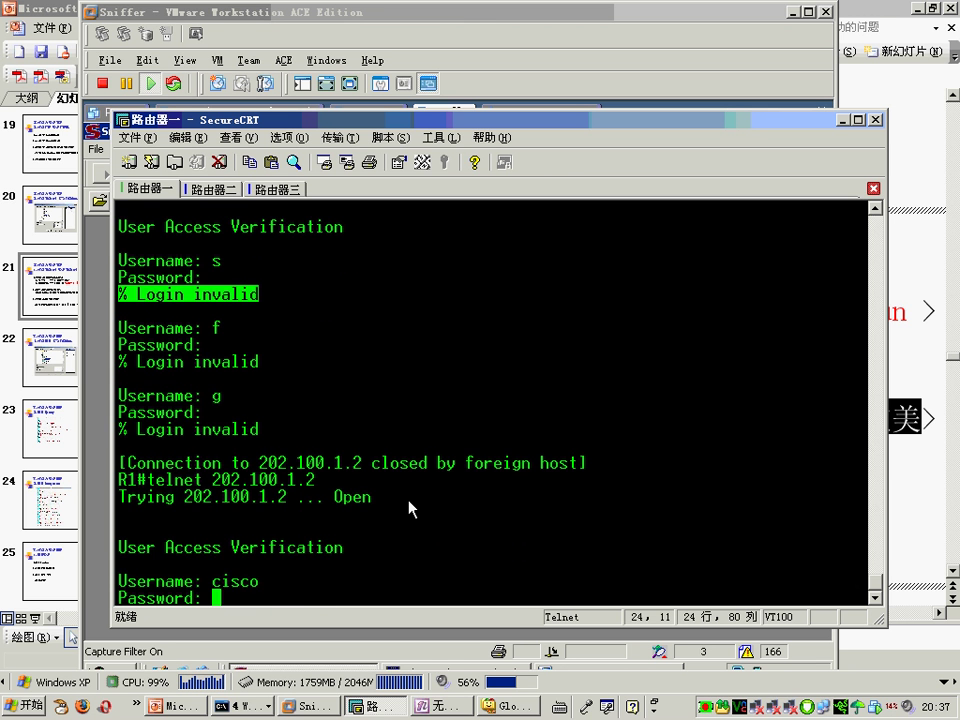
pyautogui.press('Return')
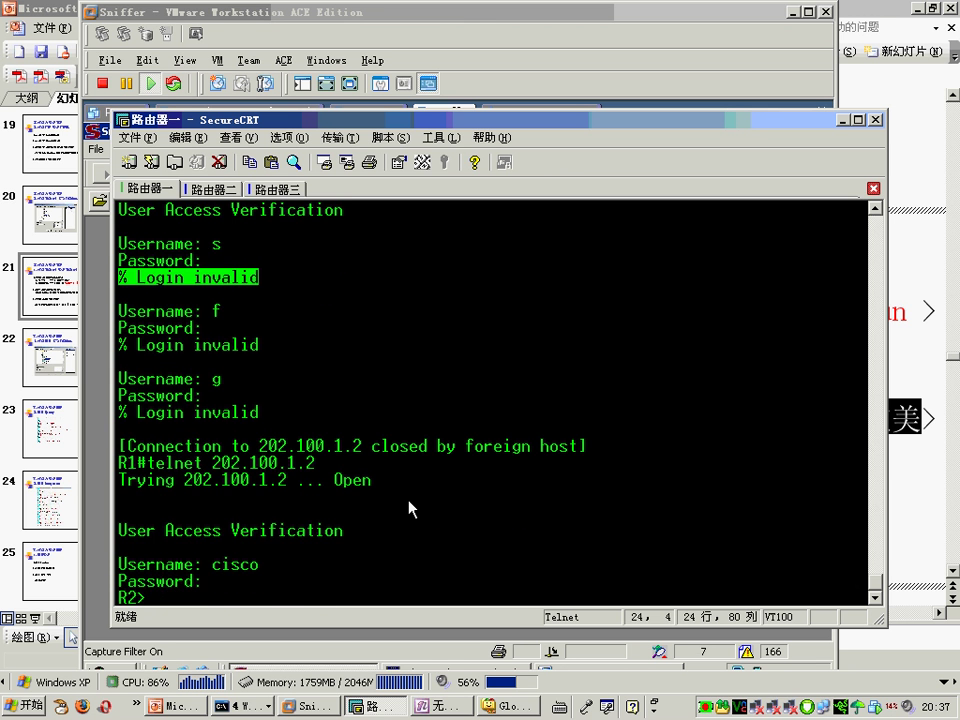
pyautogui.write('q')
pyautogui.press('Return')
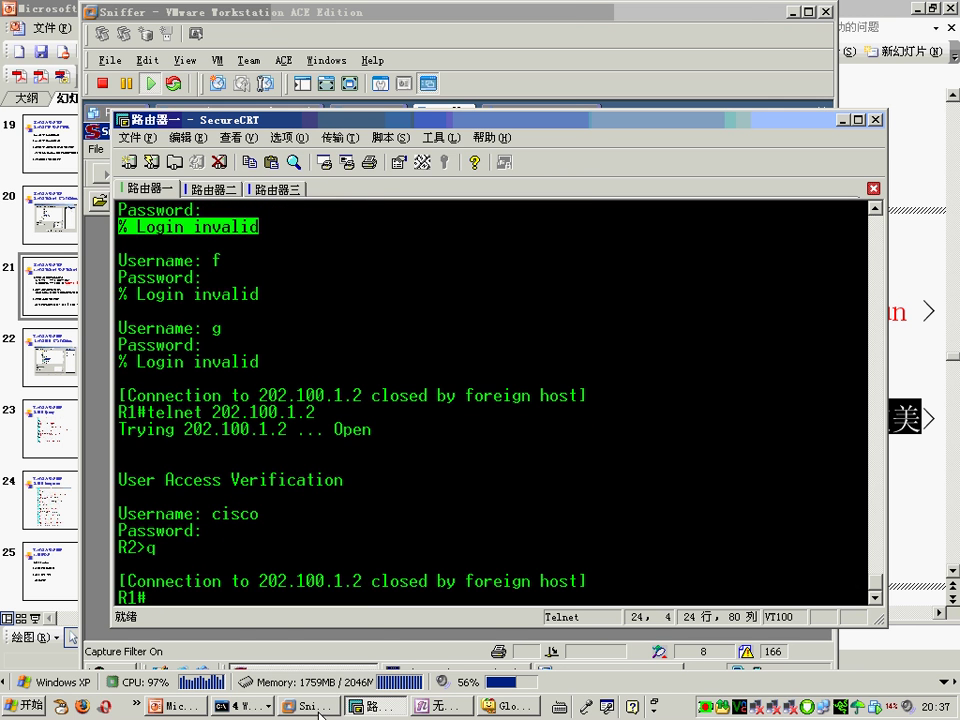
pyautogui.click(316, 708)
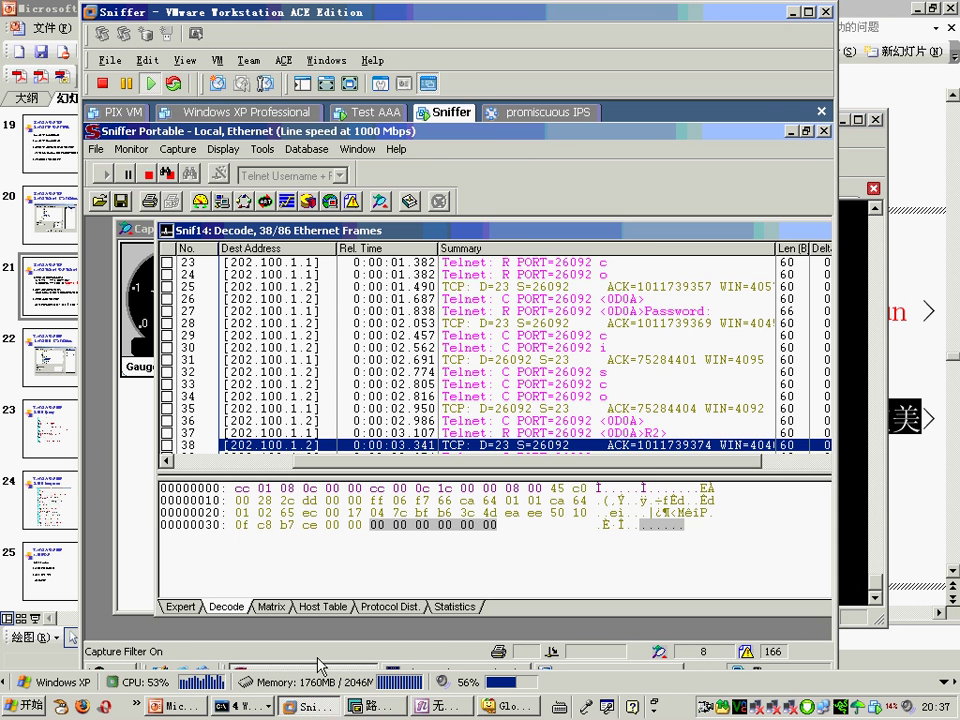
# Step: Abandon an attempt to open capture file 'sdf' and restart the filtered capture
pyautogui.click(167, 176)
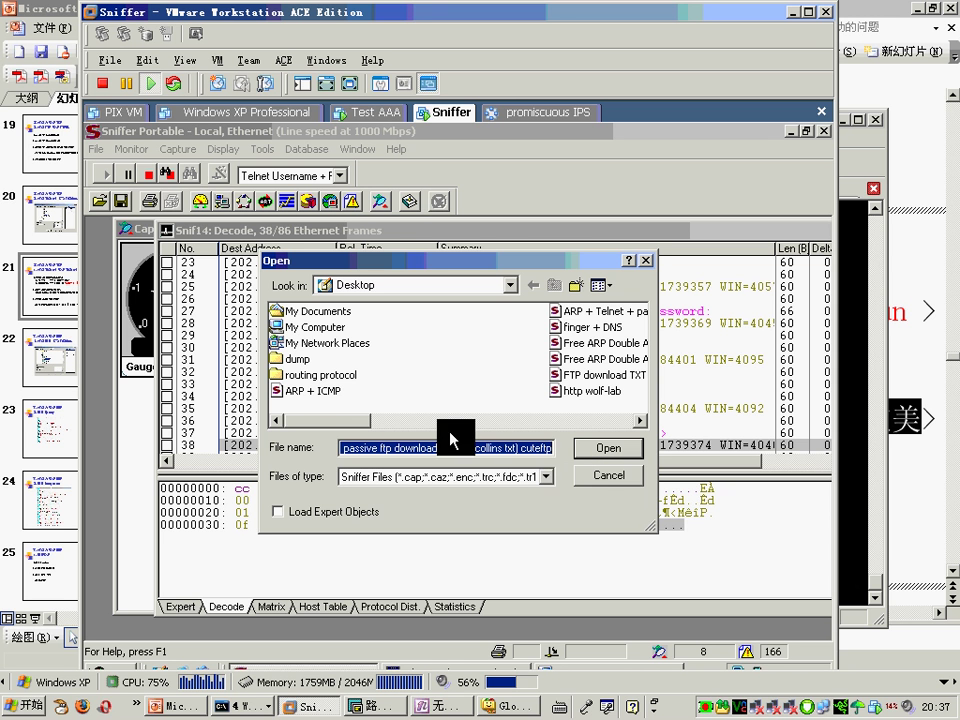
pyautogui.write('sdfsdfsdf')
pyautogui.click(608, 449)
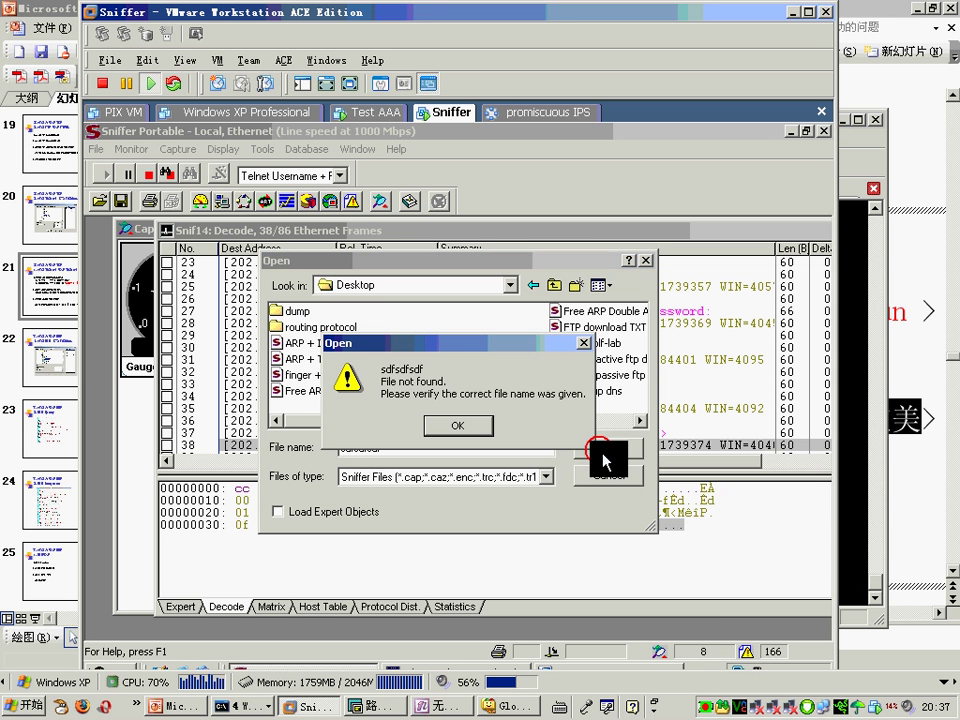
pyautogui.click(473, 428)
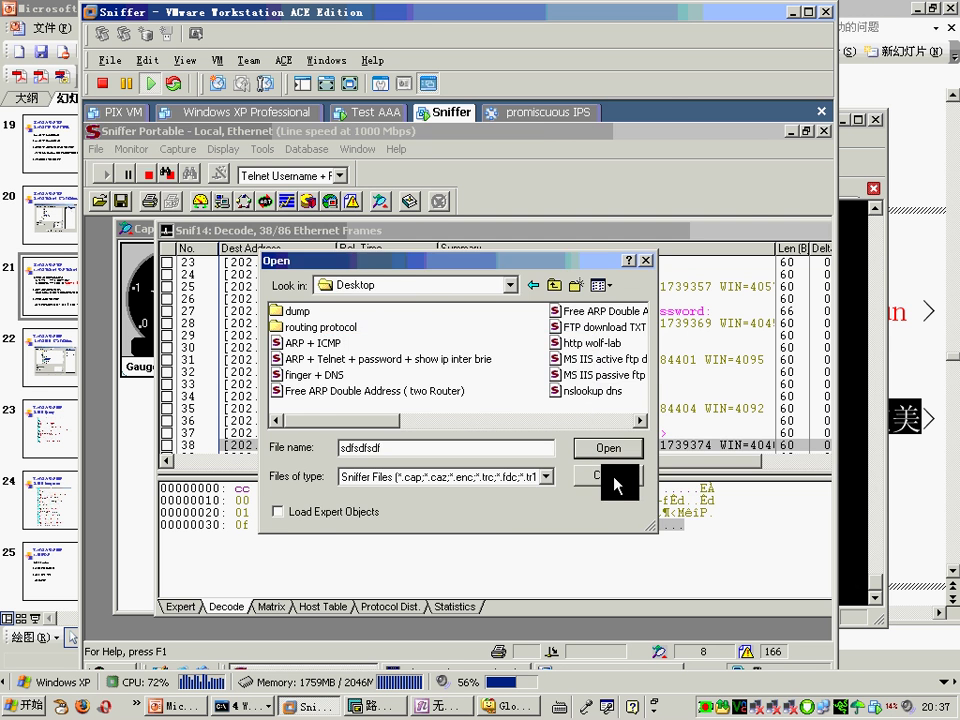
pyautogui.click(612, 477)
pyautogui.click(104, 175)
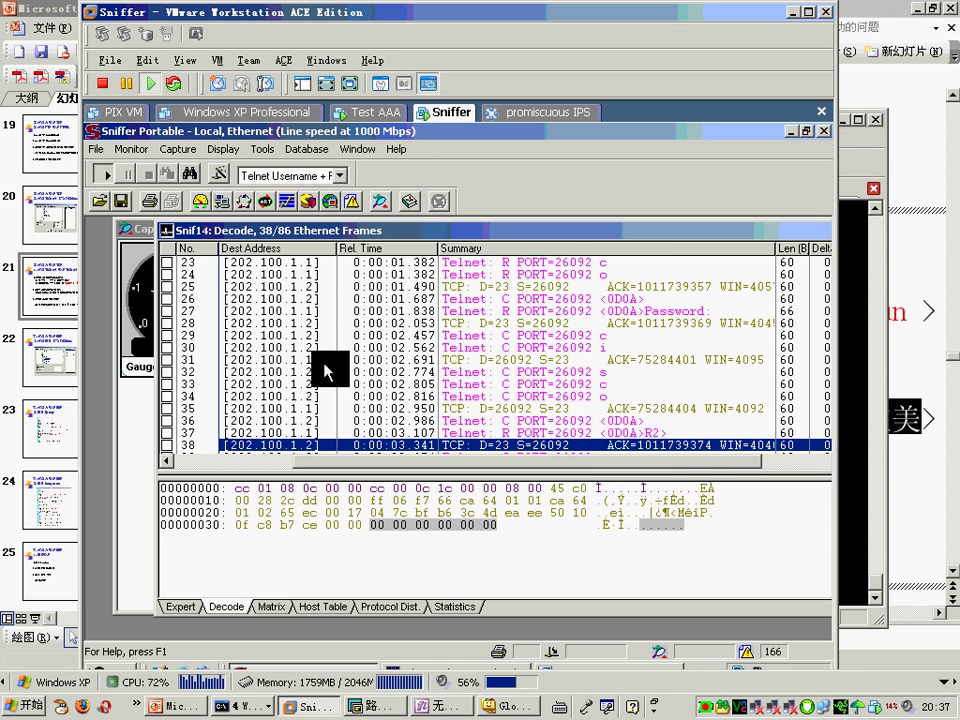
# Step: Repeat the telnet login to 202.100.1.2 with the username and password, quit with q, and return to Sniffer
pyautogui.click(375, 706)
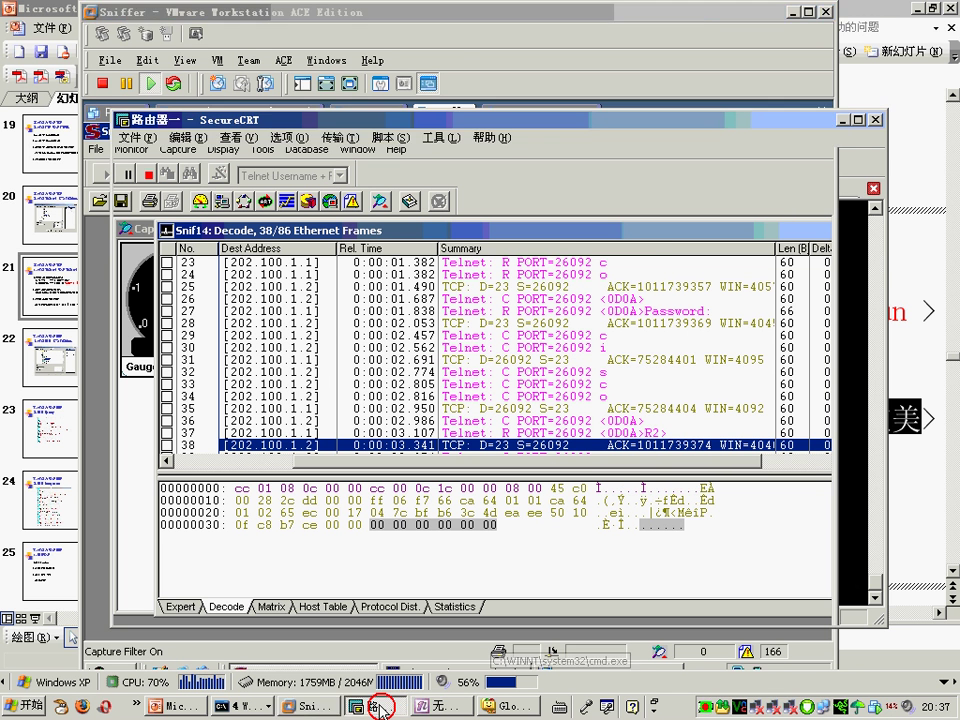
pyautogui.press('Up')
pyautogui.press('Return')
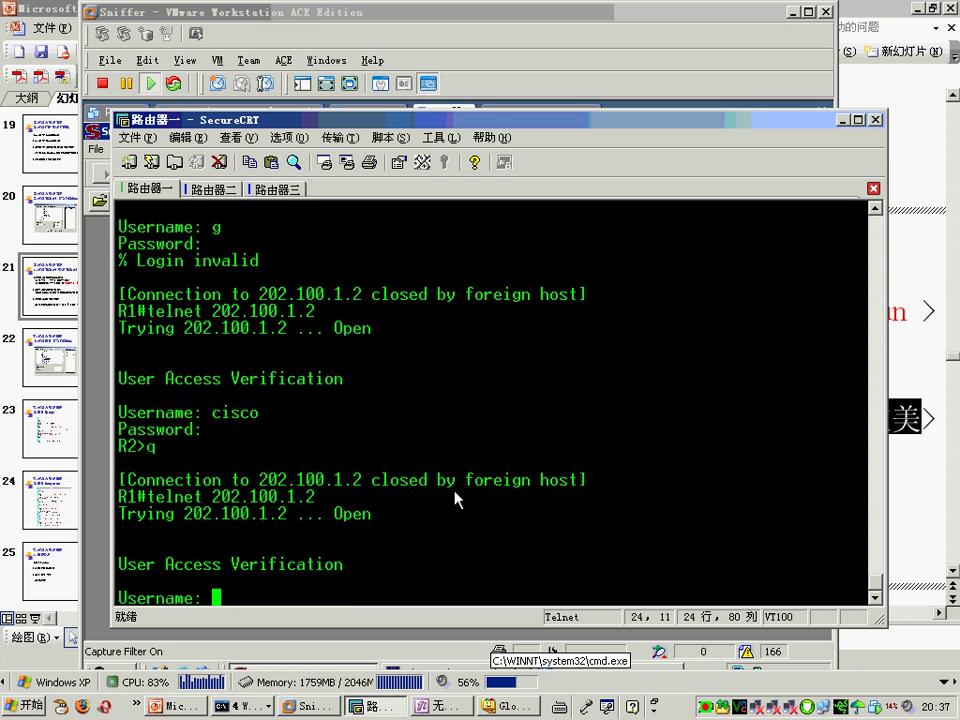
pyautogui.write('cisco')
pyautogui.press('Return')
pyautogui.write('cisco')
pyautogui.press('Return')
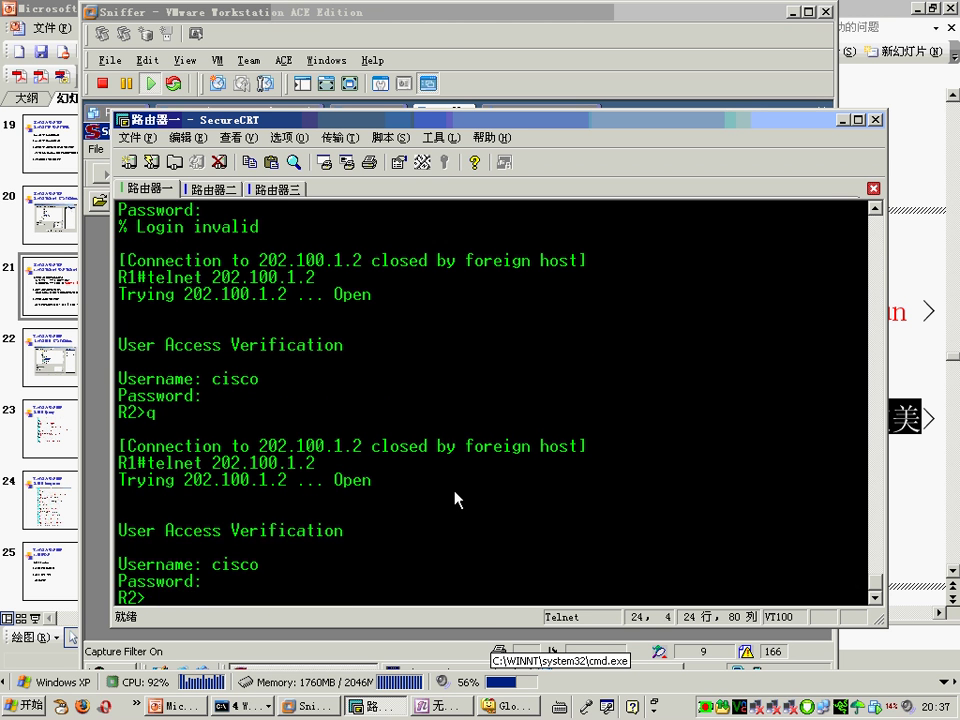
pyautogui.write('q')
pyautogui.press('Return')
pyautogui.click(429, 34)
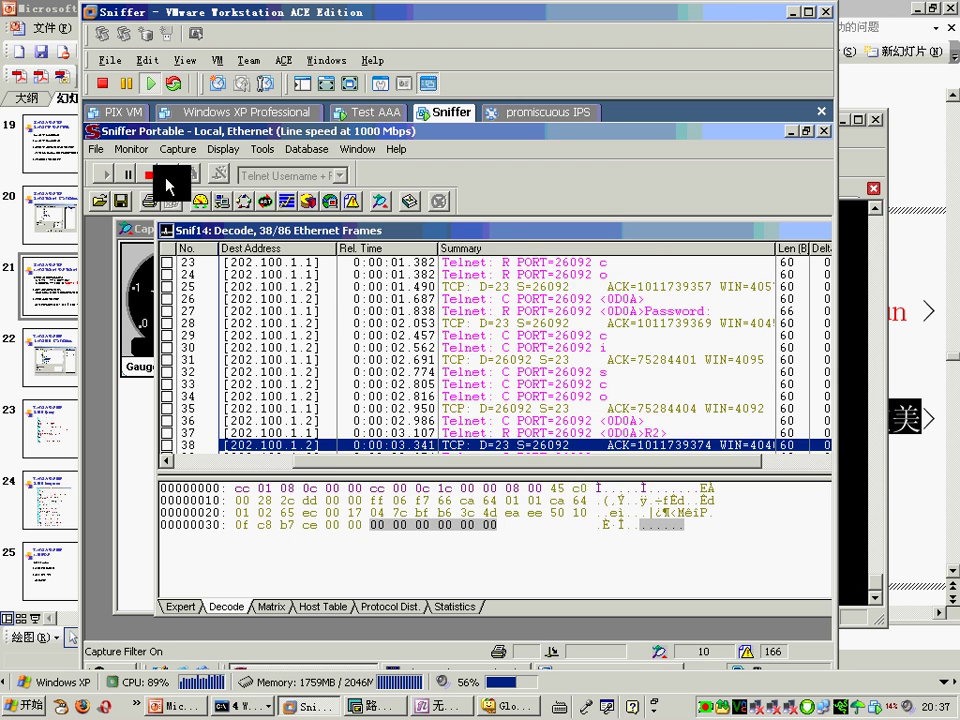
# Step: Turn off saving captured packets to file in the filter's buffer settings and restart the capture with F10
pyautogui.hotkey('ctrl', 'o')
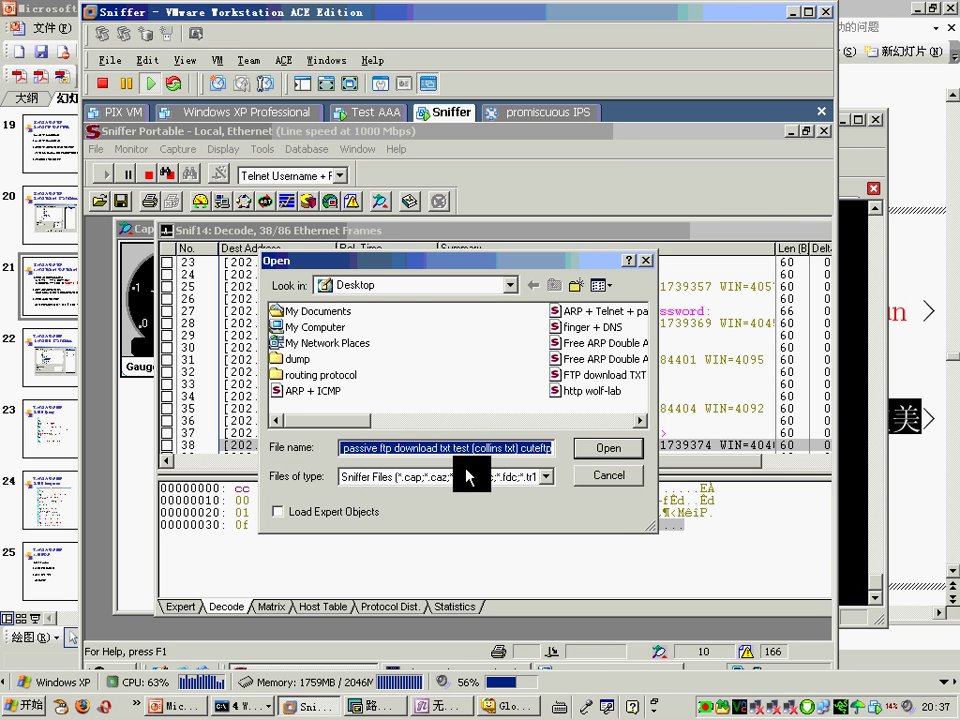
pyautogui.click(609, 476)
pyautogui.click(218, 174)
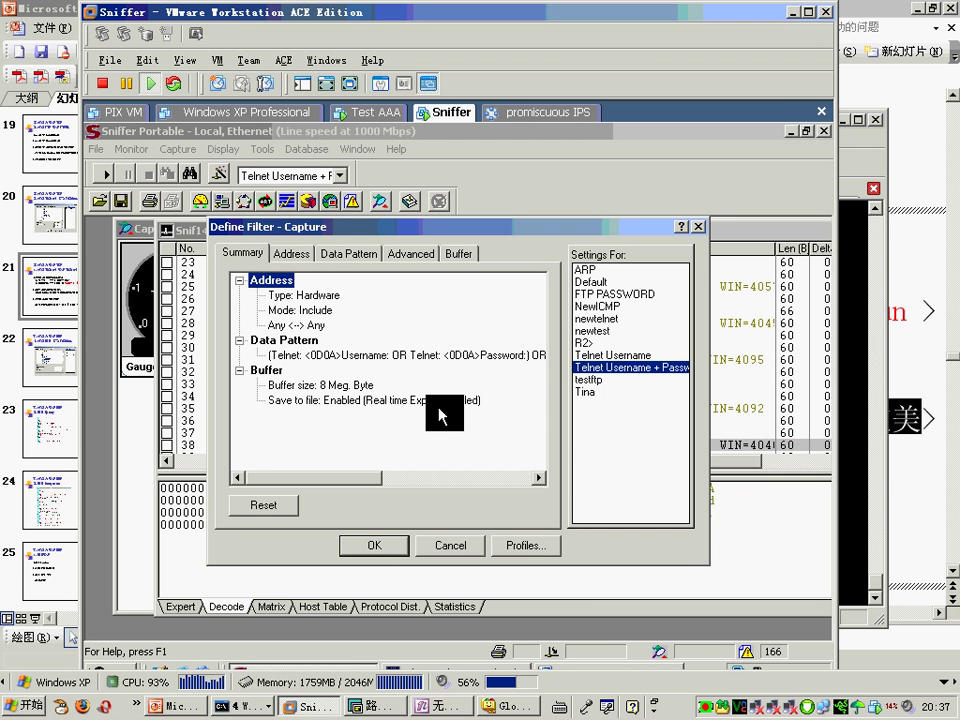
pyautogui.click(452, 256)
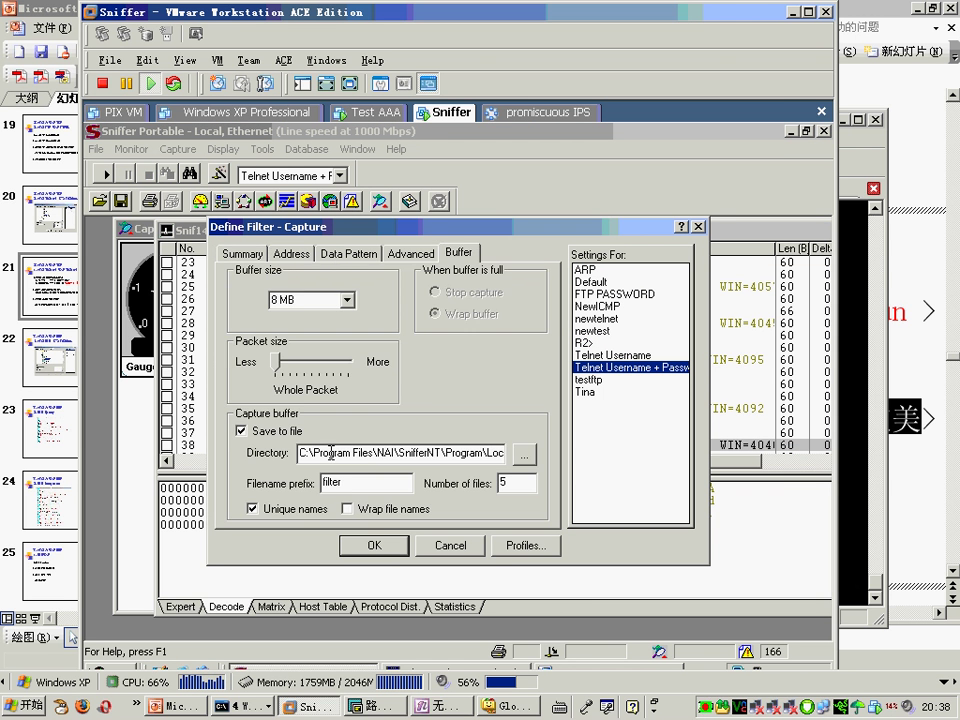
pyautogui.click(241, 431)
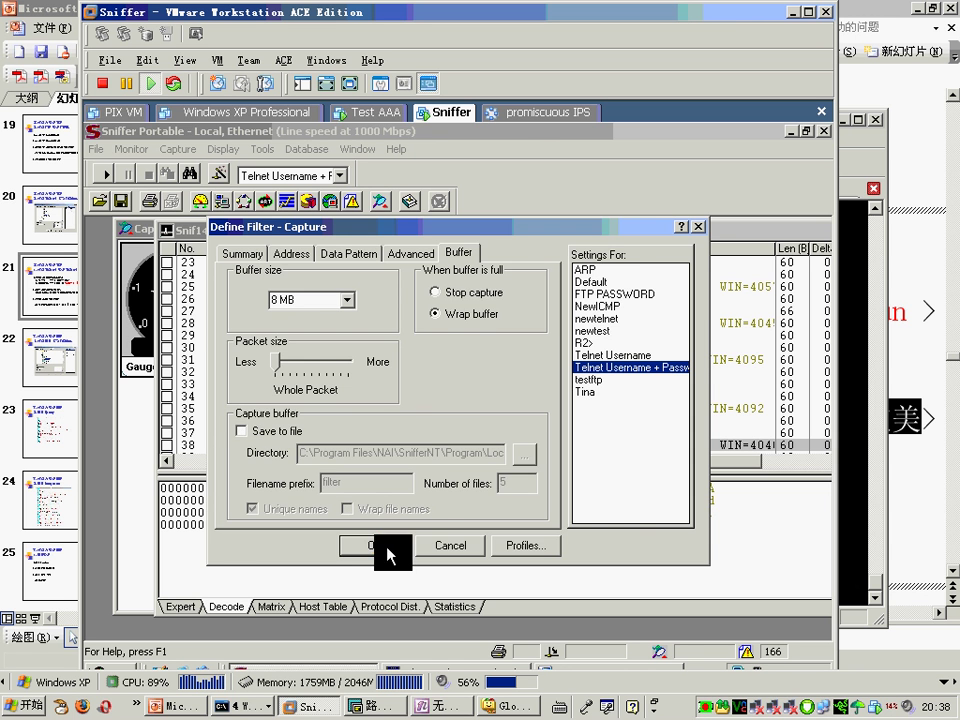
pyautogui.click(376, 545)
pyautogui.press('F10')
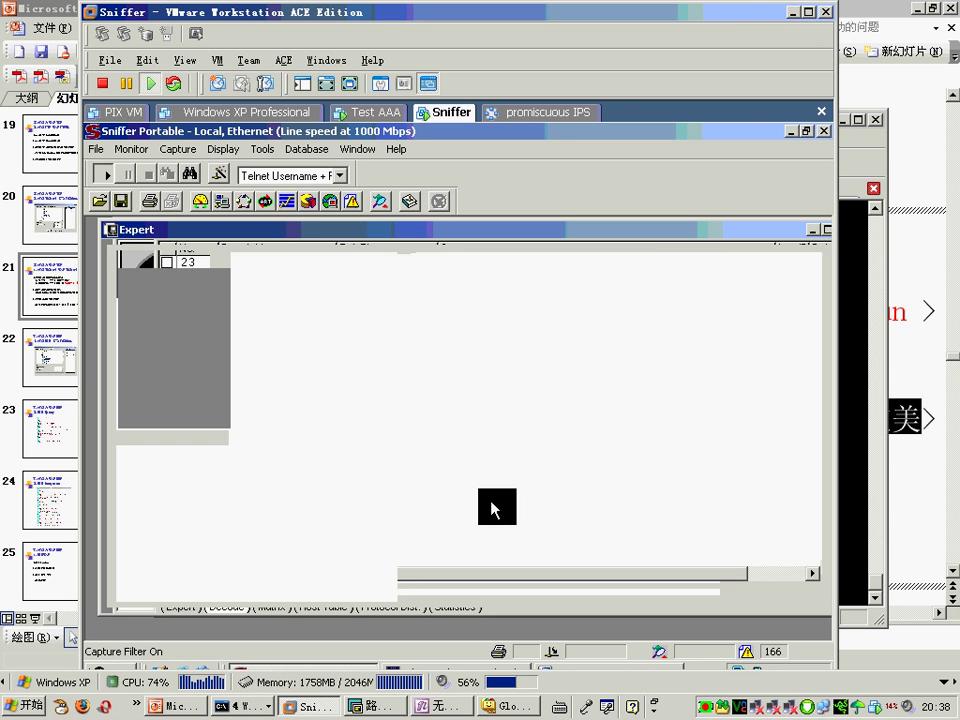
# Step: Telnet again to 202.100.1.2 with the same login, quit with q, and bring Sniffer forward
pyautogui.click(356, 708)
pyautogui.press('Up')
pyautogui.press('Return')
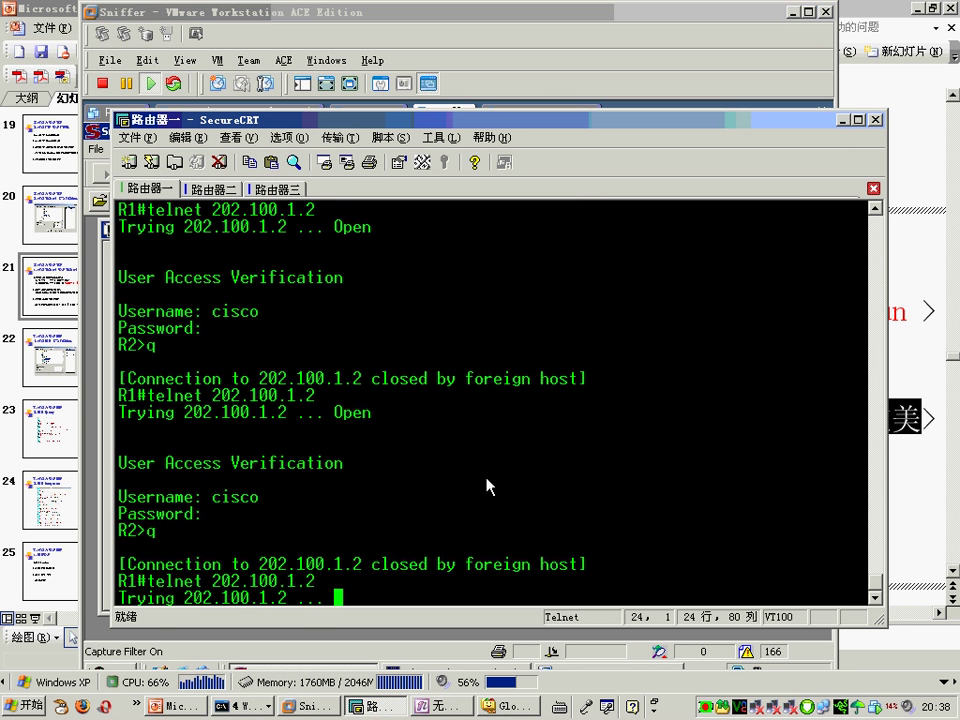
pyautogui.write('cisco')
pyautogui.press('Return')
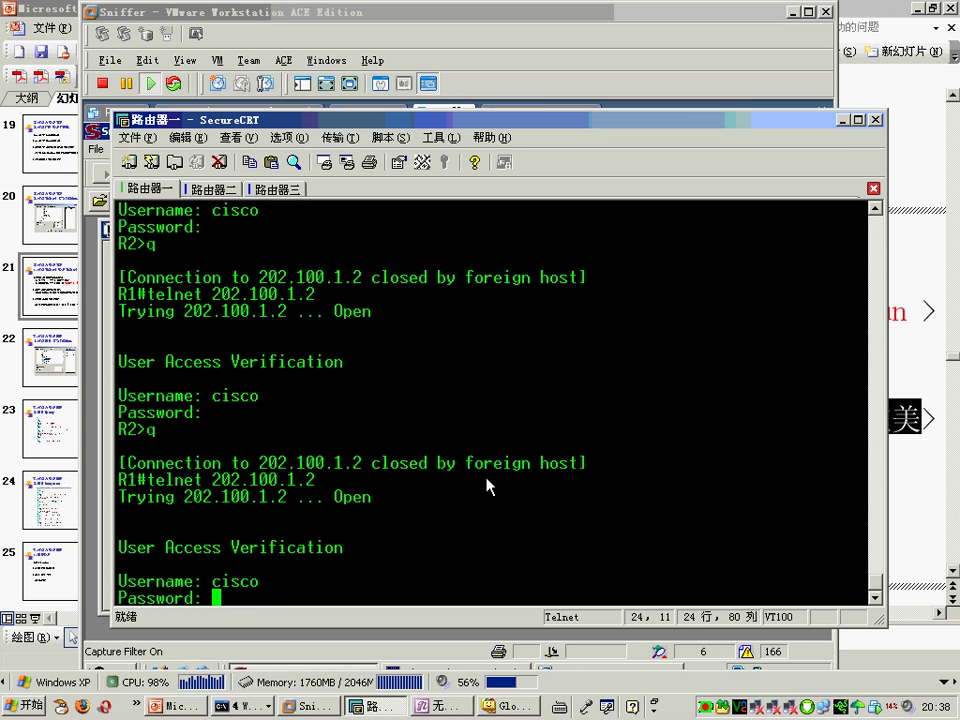
pyautogui.write('cisco')
pyautogui.press('Return')
pyautogui.write('q')
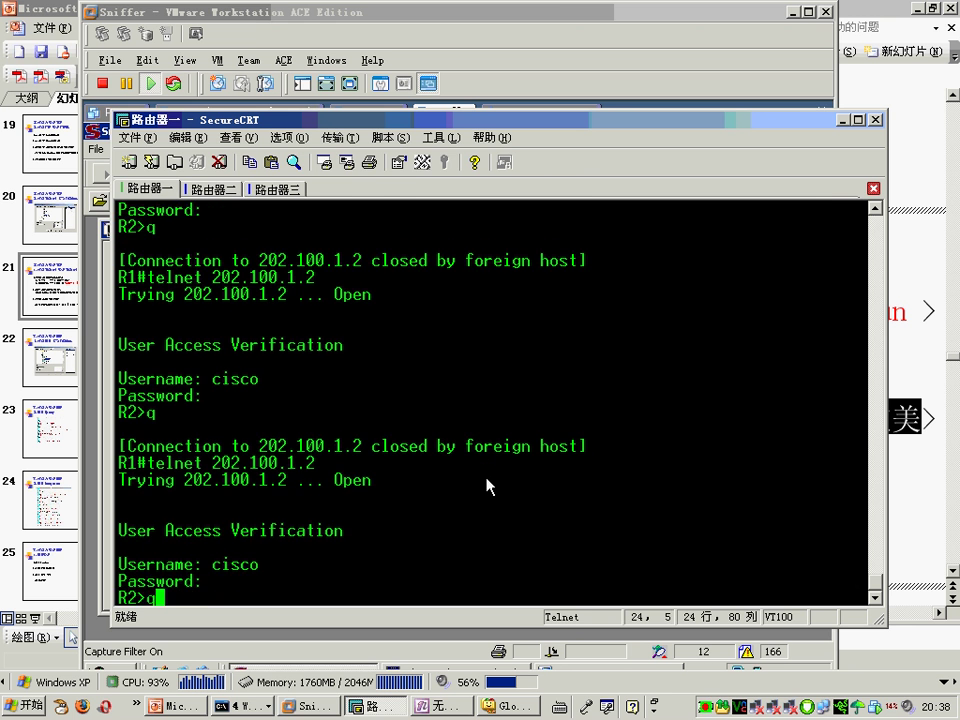
pyautogui.press('Return')
pyautogui.click(538, 84)
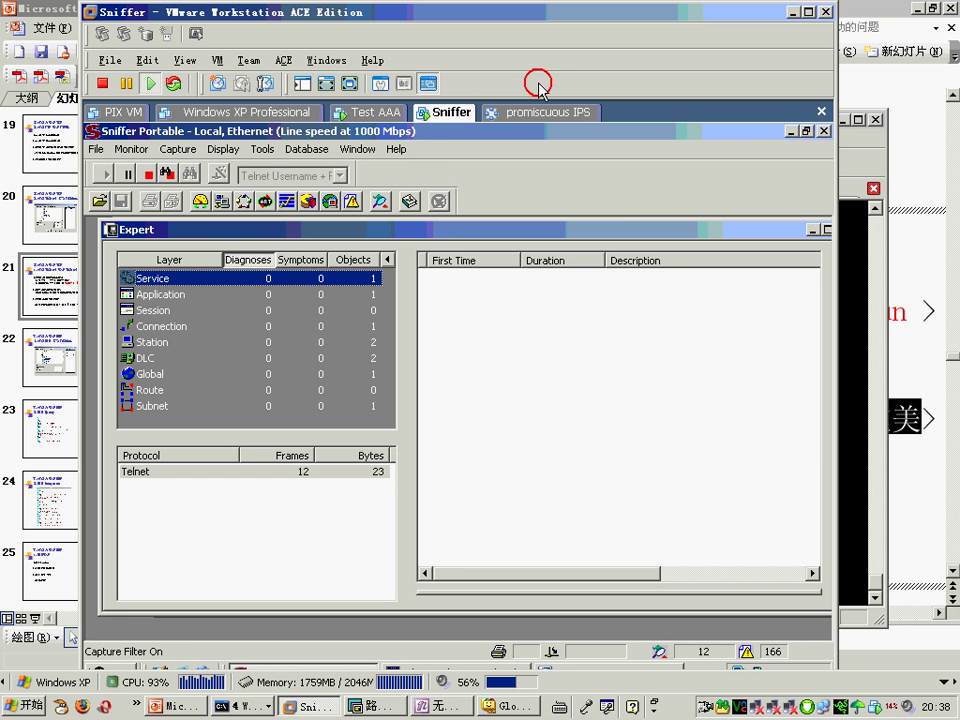
# Step: Stop the capture and show the 12 Telnet frames in a maximized Decode view
pyautogui.click(170, 178)
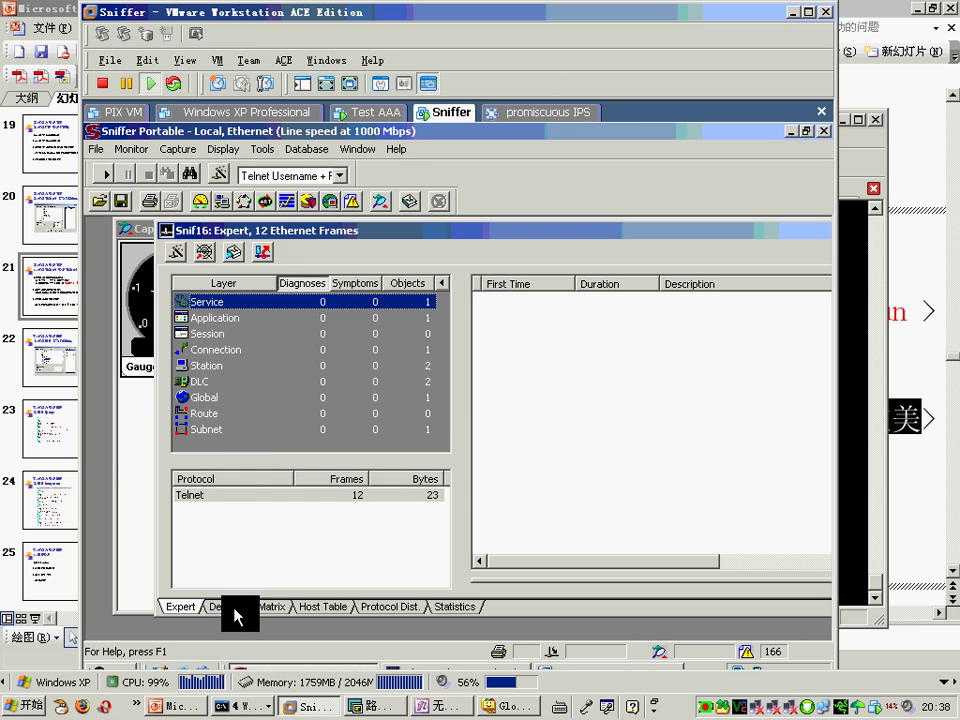
pyautogui.click(232, 607)
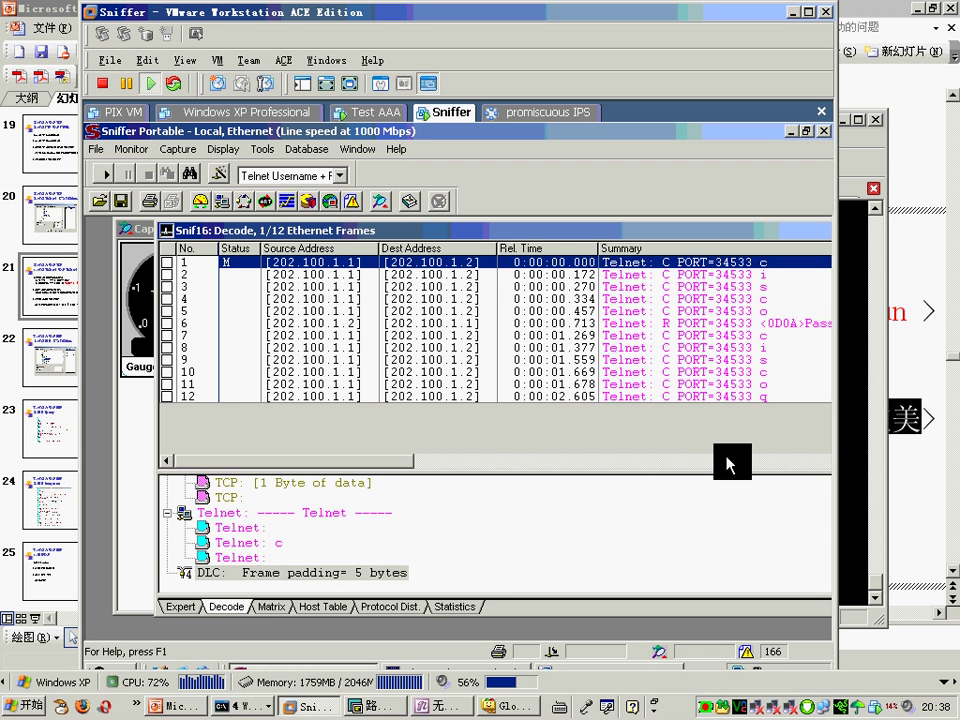
pyautogui.moveTo(731, 476); pyautogui.dragTo(739, 499)
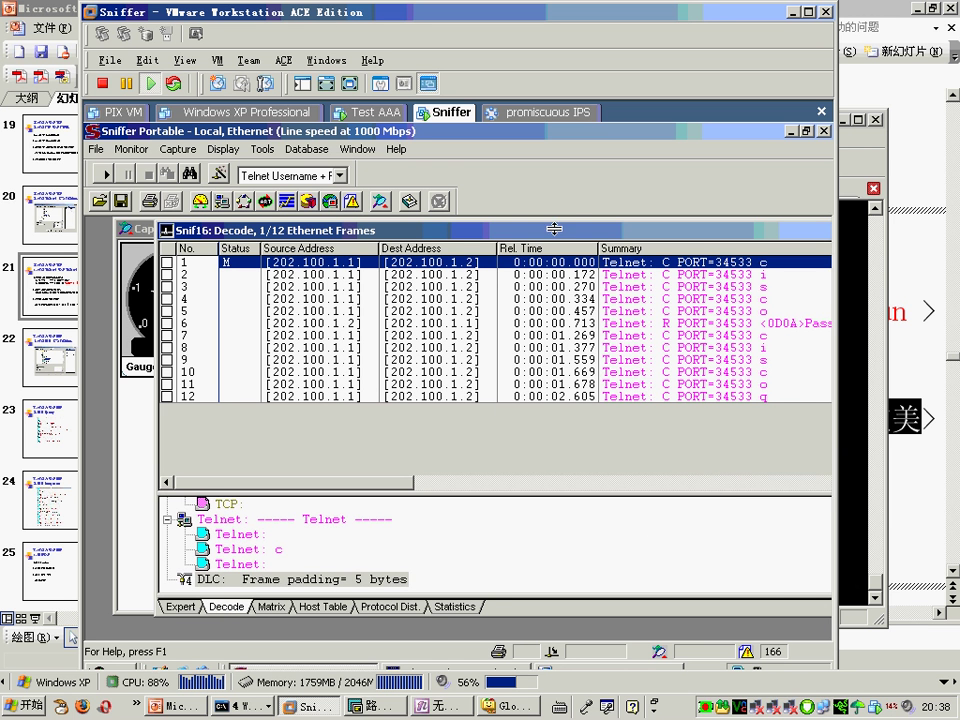
pyautogui.doubleClick(510, 229)
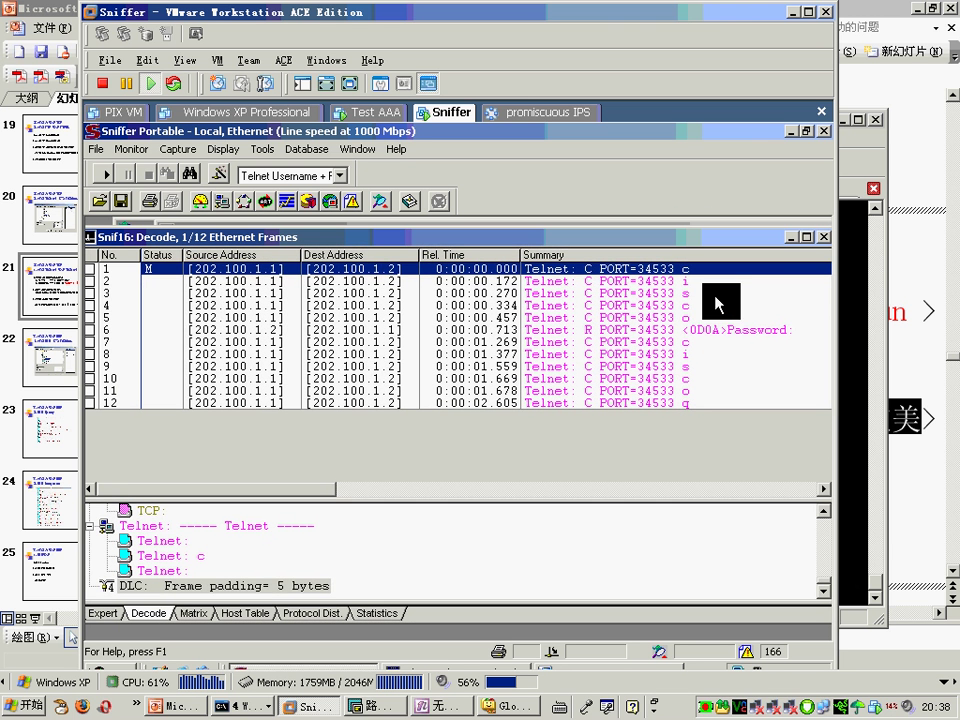
# Step: Step through the decodes of frames 1–12 from frame 6, comparing frames 11 and 12
pyautogui.click(735, 331)
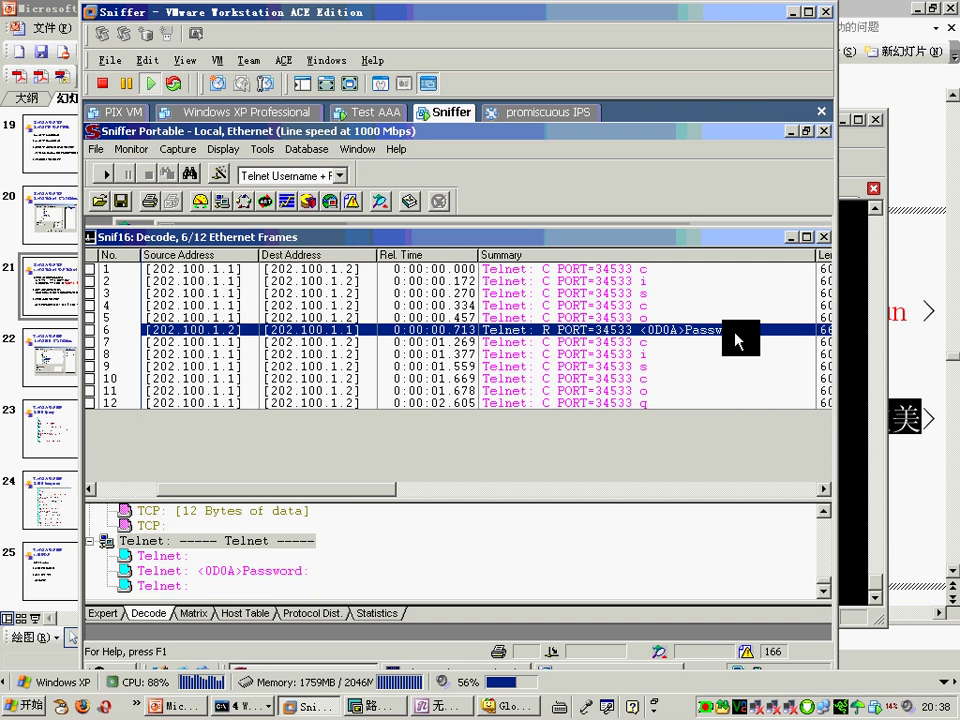
pyautogui.press('Up')
pyautogui.press('Up')
pyautogui.press('Up')
pyautogui.press('Up')
pyautogui.press('Up')
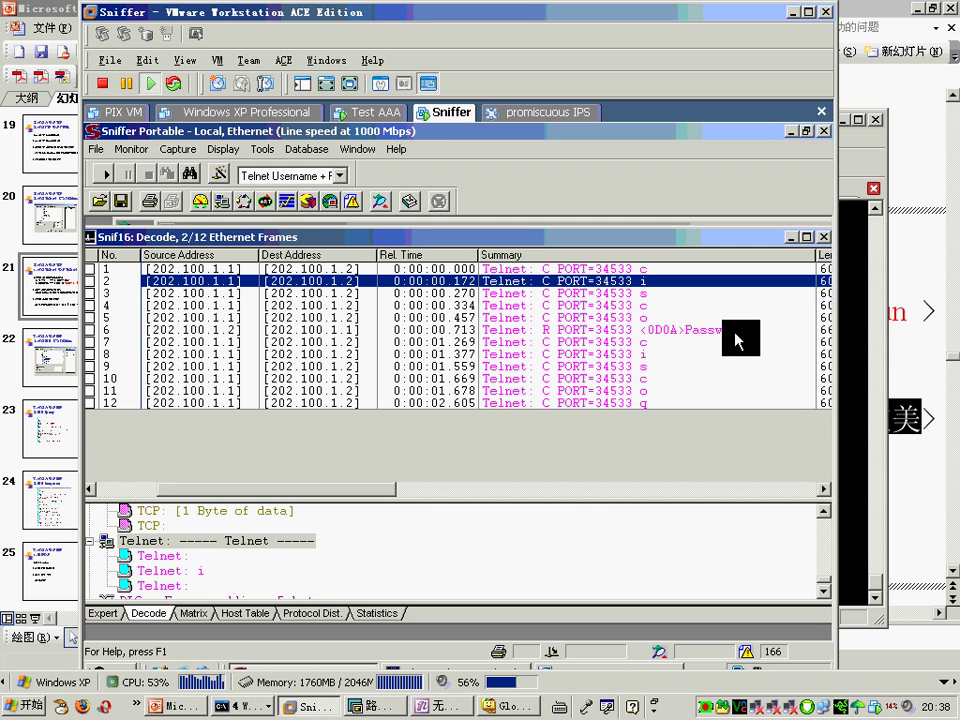
pyautogui.press('Down')
pyautogui.press('Down')
pyautogui.press('Down')
pyautogui.press('Down')
pyautogui.press('Up')
pyautogui.press('Up')
pyautogui.press('Up')
pyautogui.press('Up')
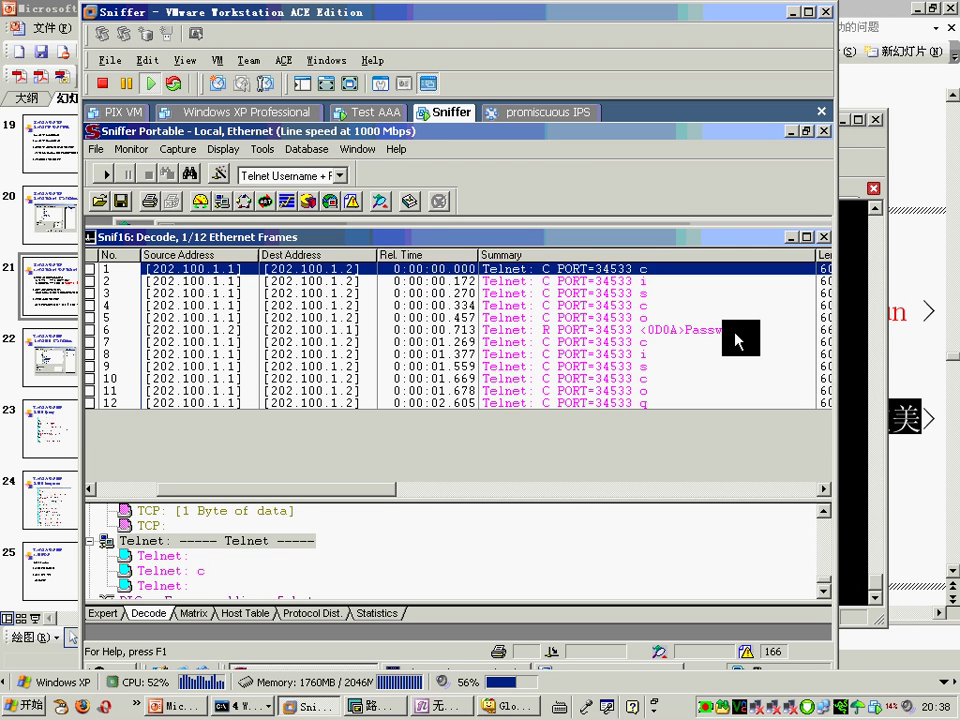
pyautogui.press('Down')
pyautogui.press('Down')
pyautogui.press('Down')
pyautogui.press('Down')
pyautogui.press('Down')
pyautogui.press('Down')
pyautogui.press('Down')
pyautogui.press('Down')
pyautogui.press('Down')
pyautogui.press('Down')
pyautogui.press('Down')
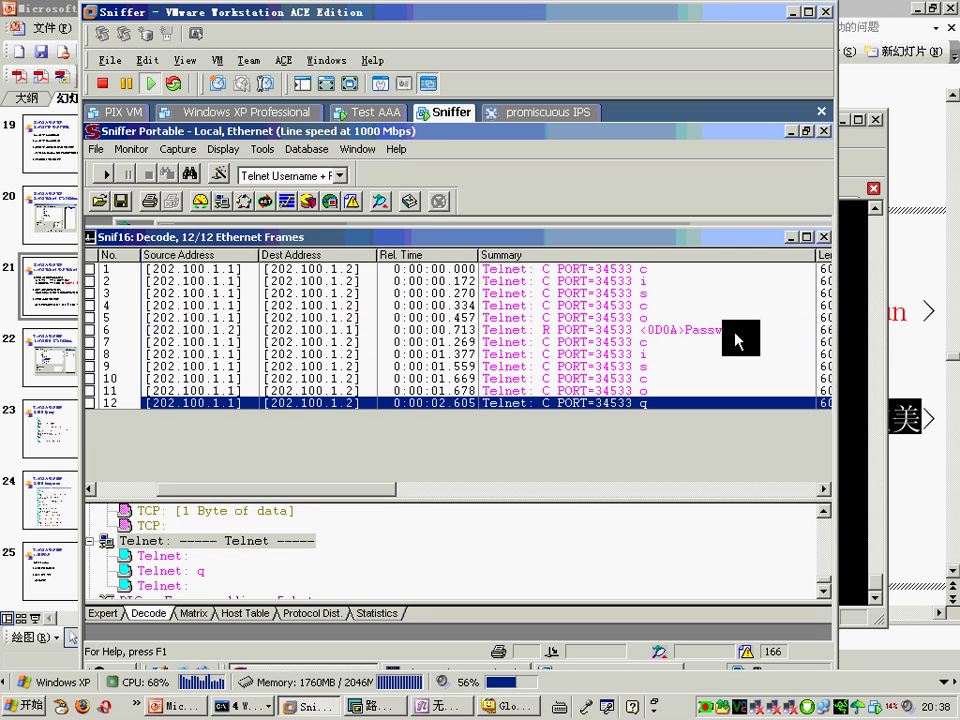
pyautogui.press('Up')
pyautogui.press('Down')
pyautogui.press('Up')
pyautogui.press('Down')
pyautogui.press('Up')
pyautogui.press('Down')
pyautogui.press('Up')
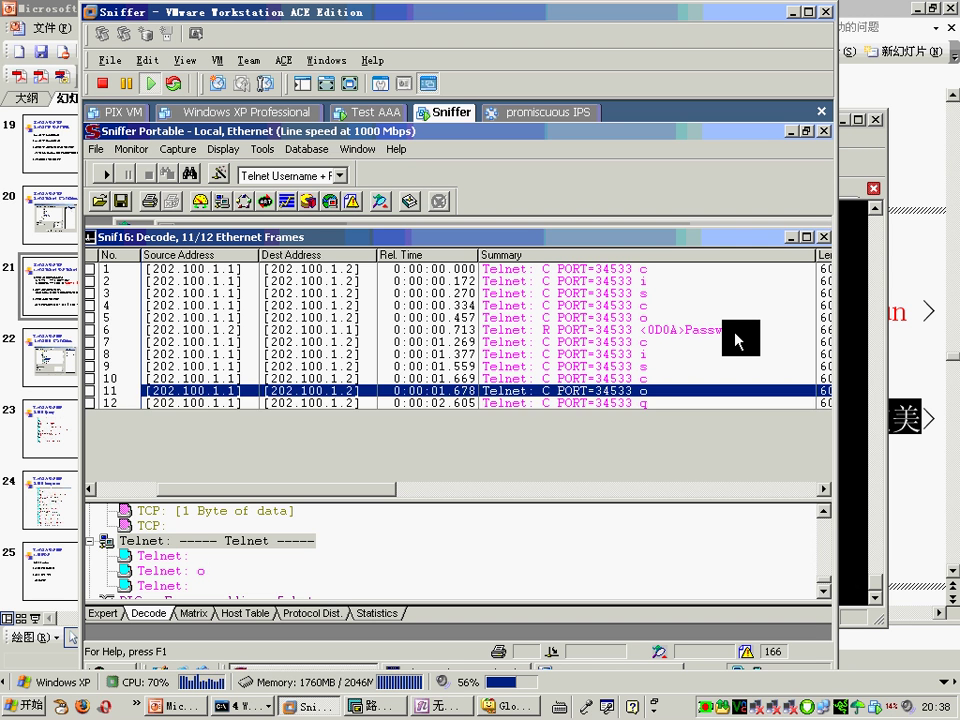
pyautogui.press('Down')
pyautogui.press('Up')
pyautogui.press('Down')
pyautogui.press('Up')
# Step: Inspect the decodes of frames 4, 5 and 12, then bring up the capture filter definition
pyautogui.click(664, 305)
pyautogui.click(664, 317)
pyautogui.click(659, 404)
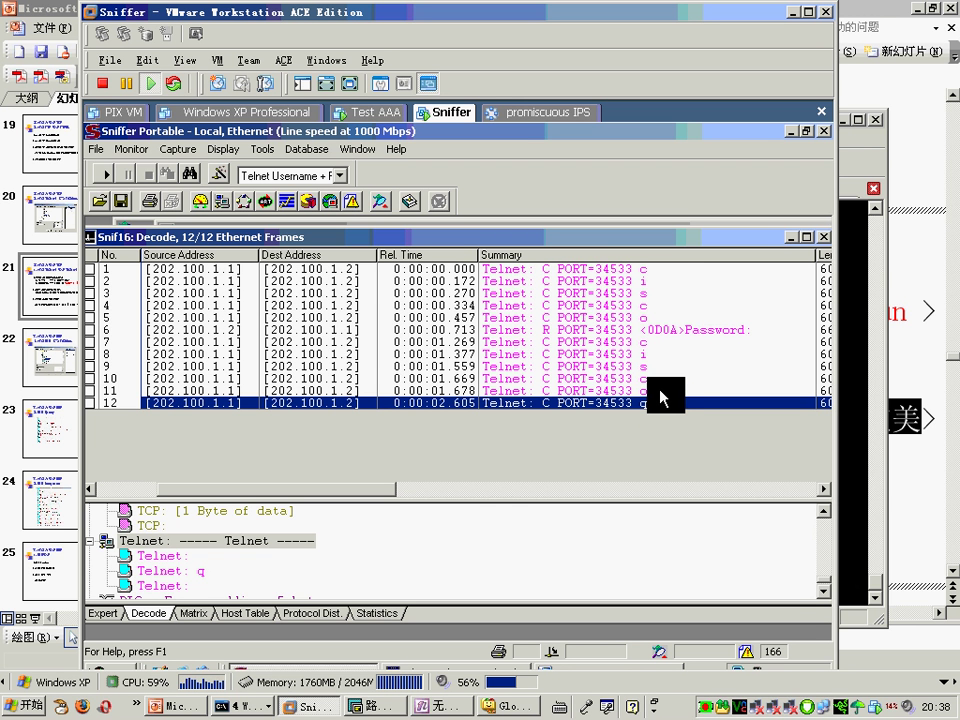
pyautogui.click(219, 175)
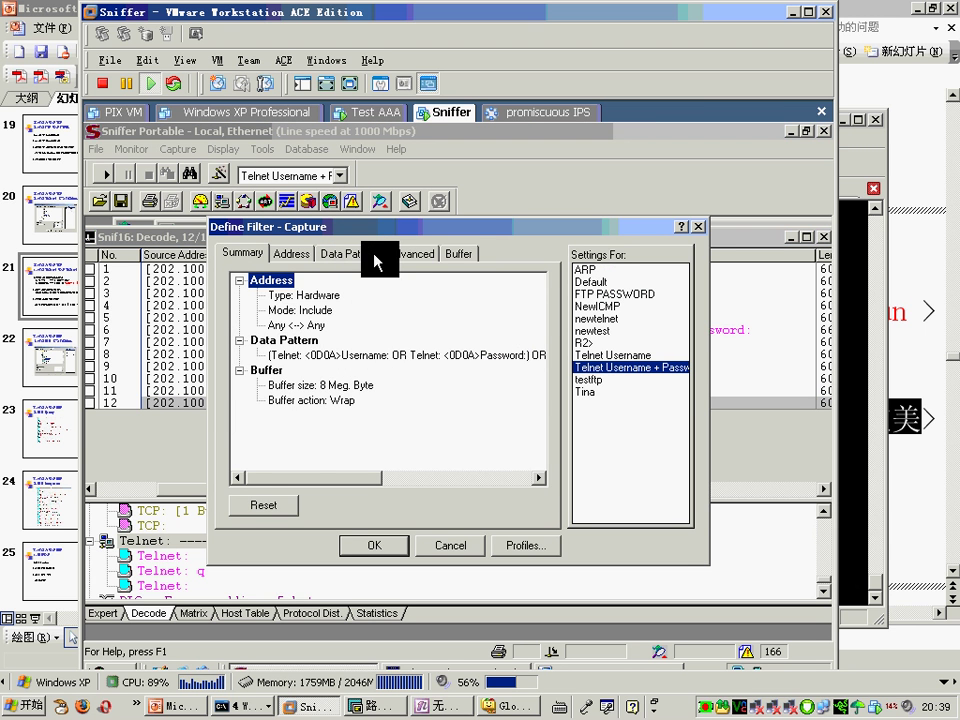
# Step: Check the filter's Password data pattern, close it, and show frame 6's Password decode
pyautogui.click(375, 258)
pyautogui.click(425, 327)
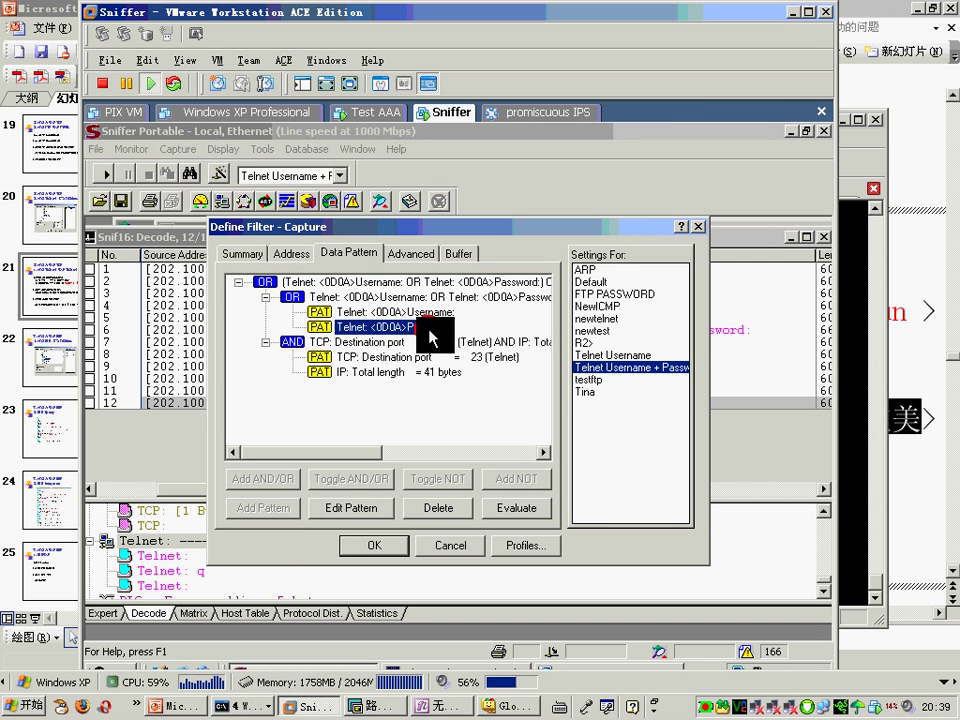
pyautogui.click(699, 228)
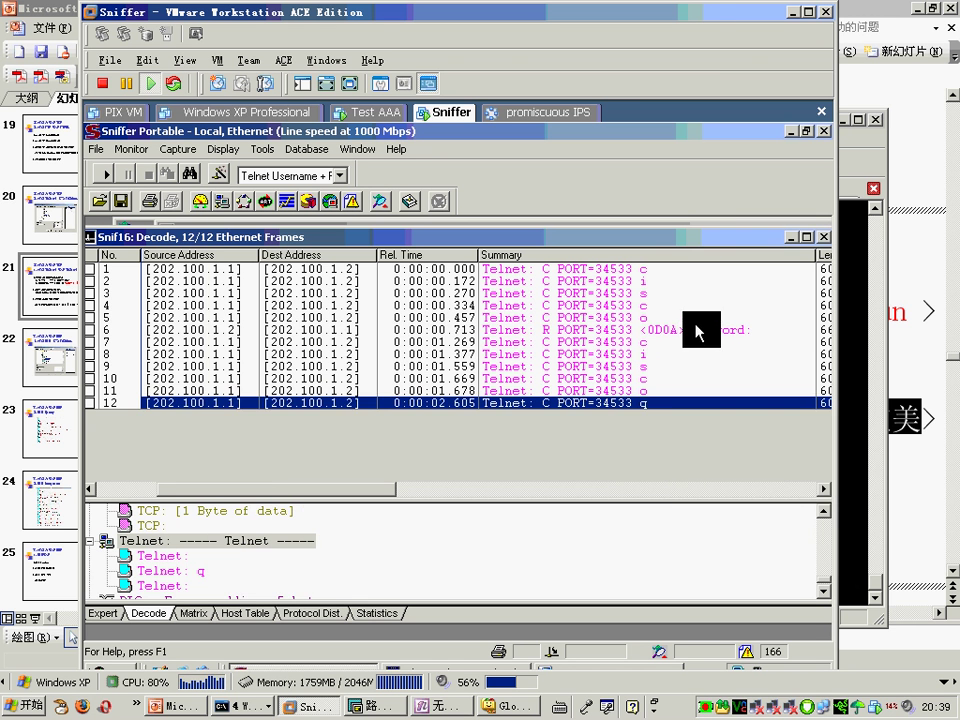
pyautogui.click(690, 330)
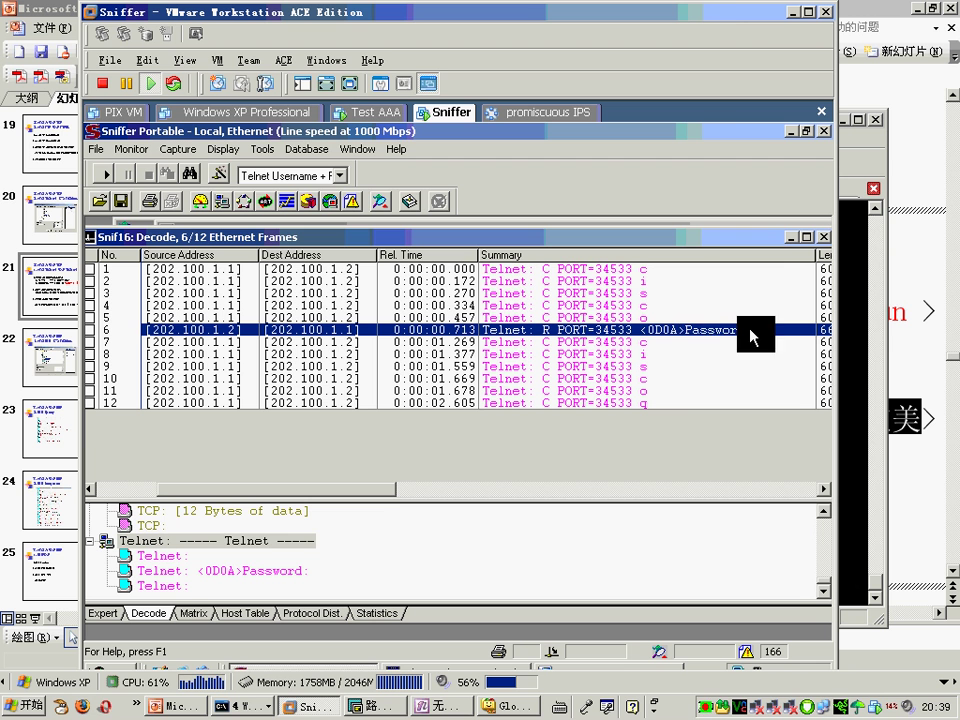
# Step: Review the filter's destination port 23 and 41-byte total length conditions, then close the filter
pyautogui.click(219, 174)
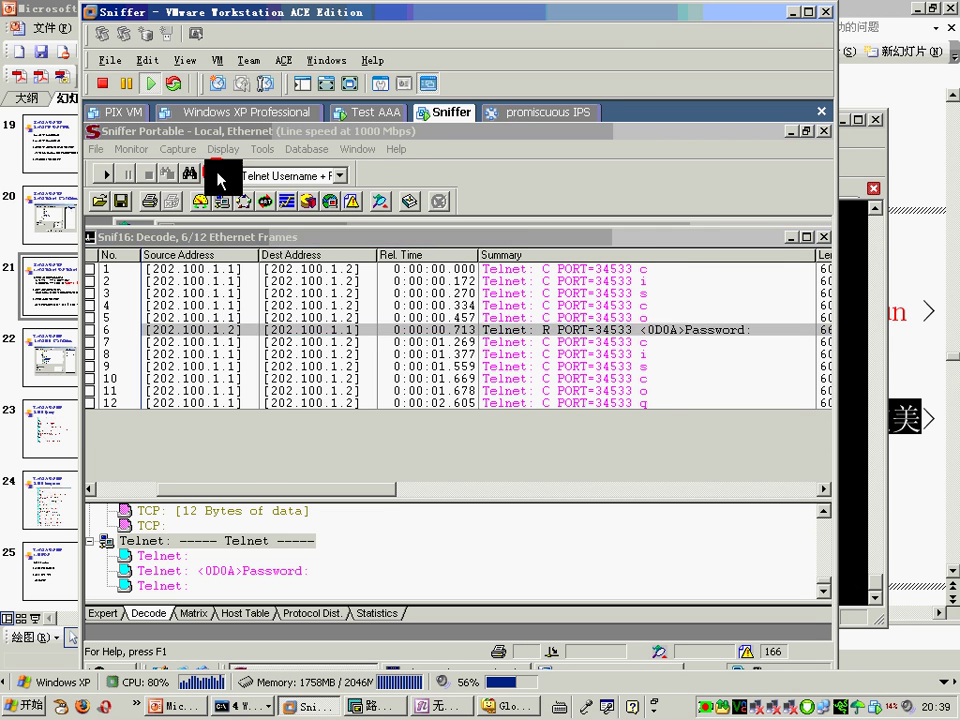
pyautogui.click(348, 254)
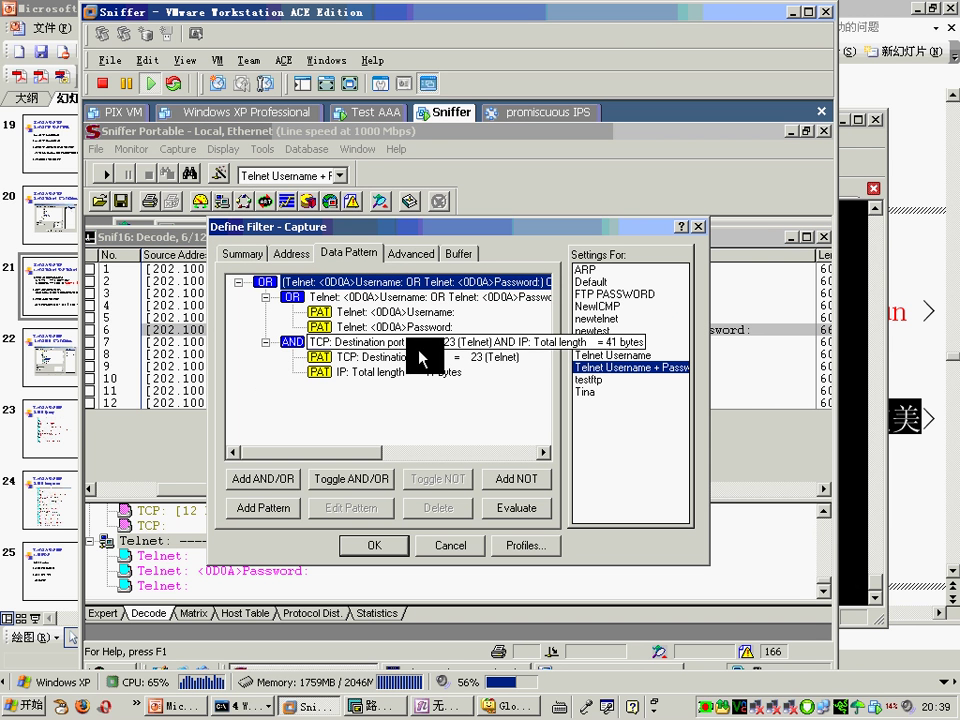
pyautogui.click(482, 358)
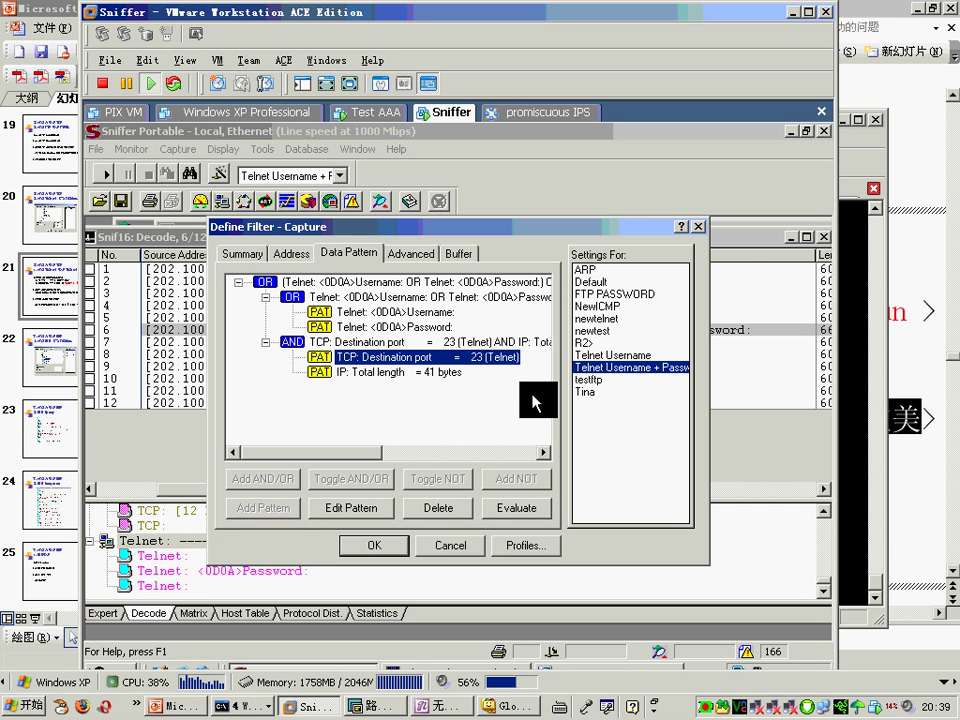
pyautogui.click(441, 372)
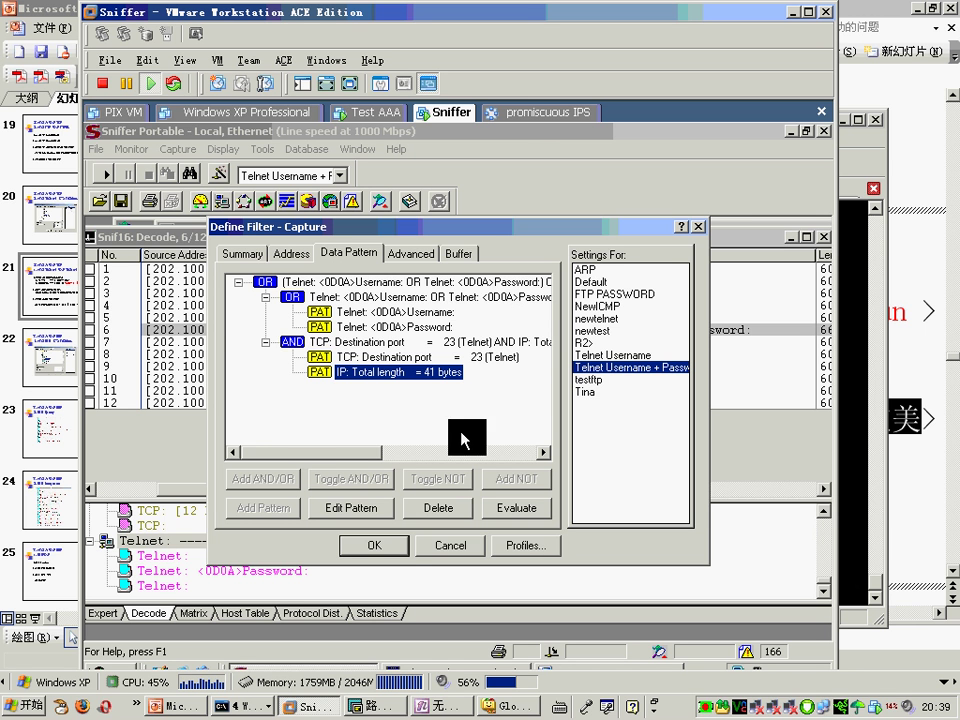
pyautogui.click(388, 549)
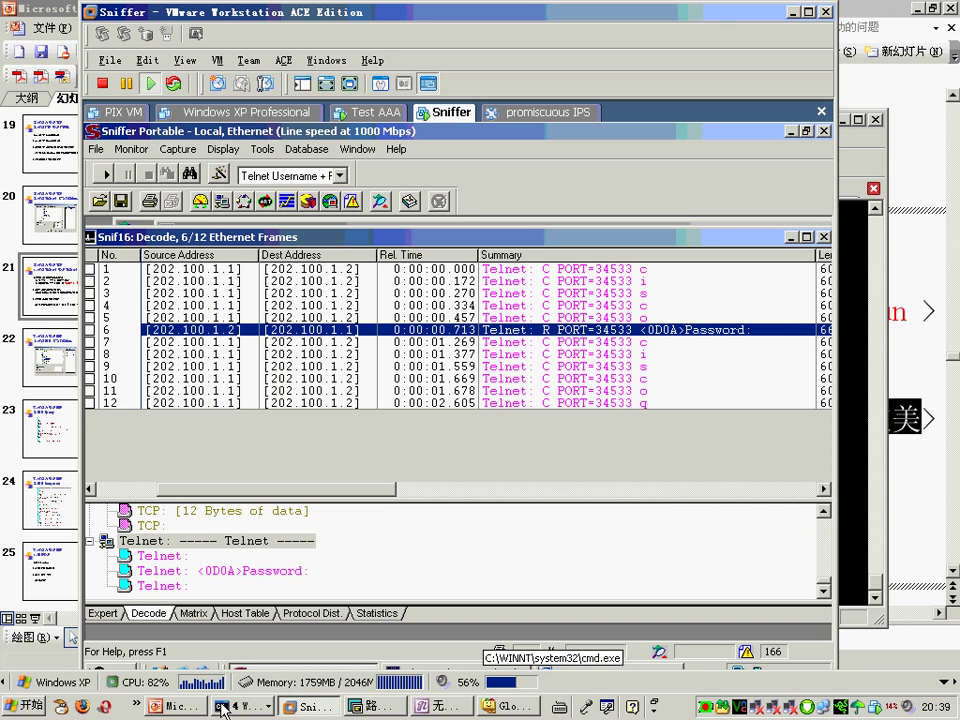
# Step: On slide 21, highlight the Telnet security issue line and the SSH solution
pyautogui.click(186, 705)
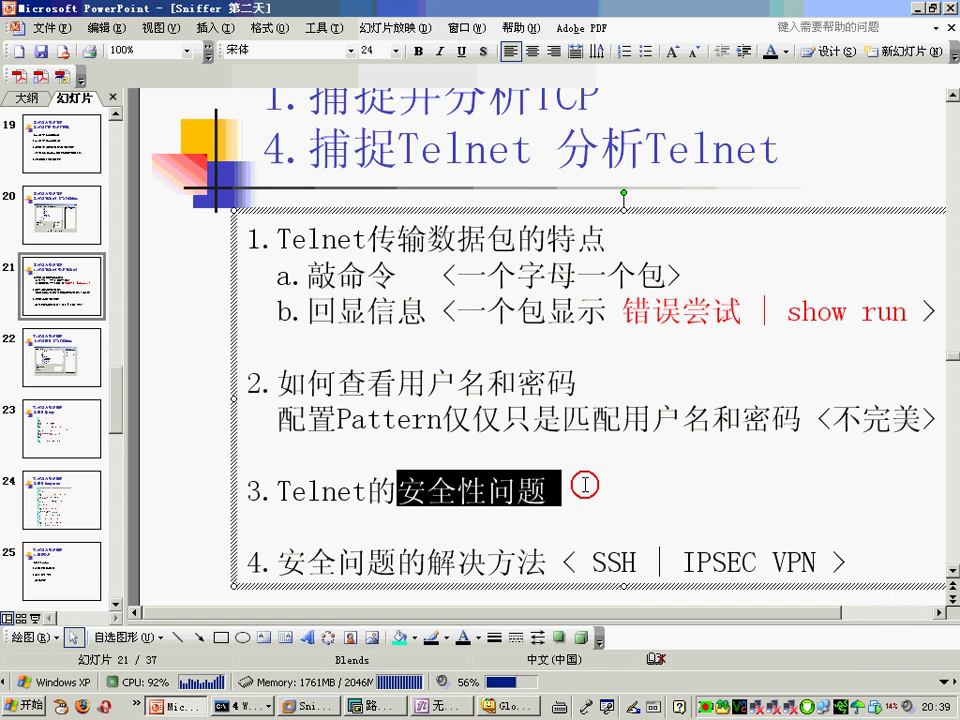
pyautogui.tripleClick(580, 490)
pyautogui.click(570, 514)
pyautogui.doubleClick(566, 490)
pyautogui.tripleClick(614, 499)
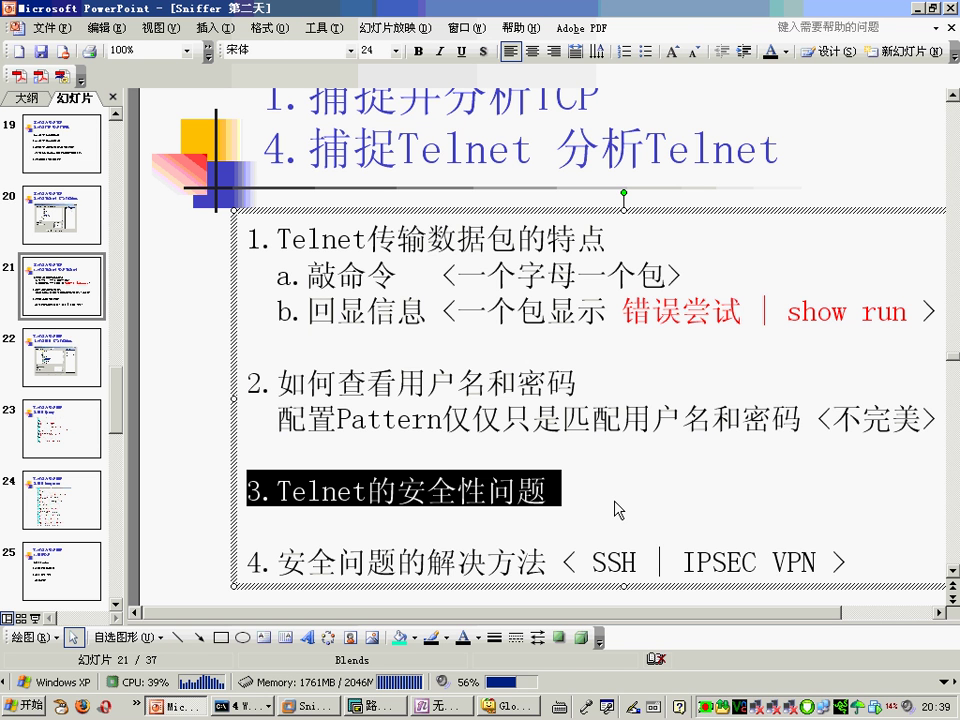
pyautogui.doubleClick(612, 561)
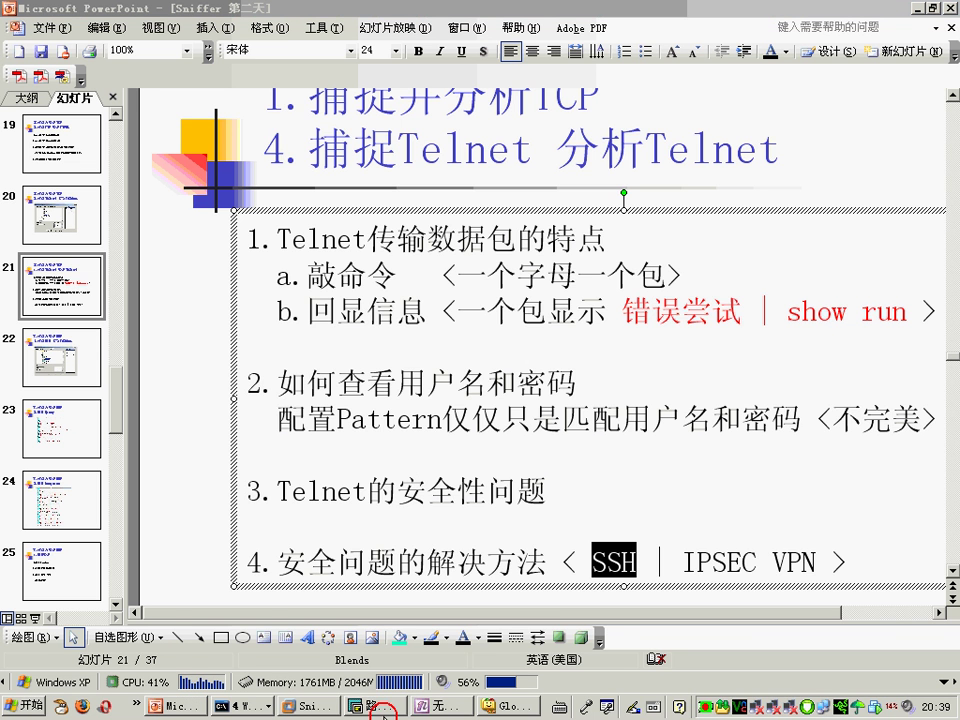
pyautogui.hotkey('alt', 'Tab')
# Step: Switch to the R2 session and enter global configuration mode
pyautogui.press('Return')
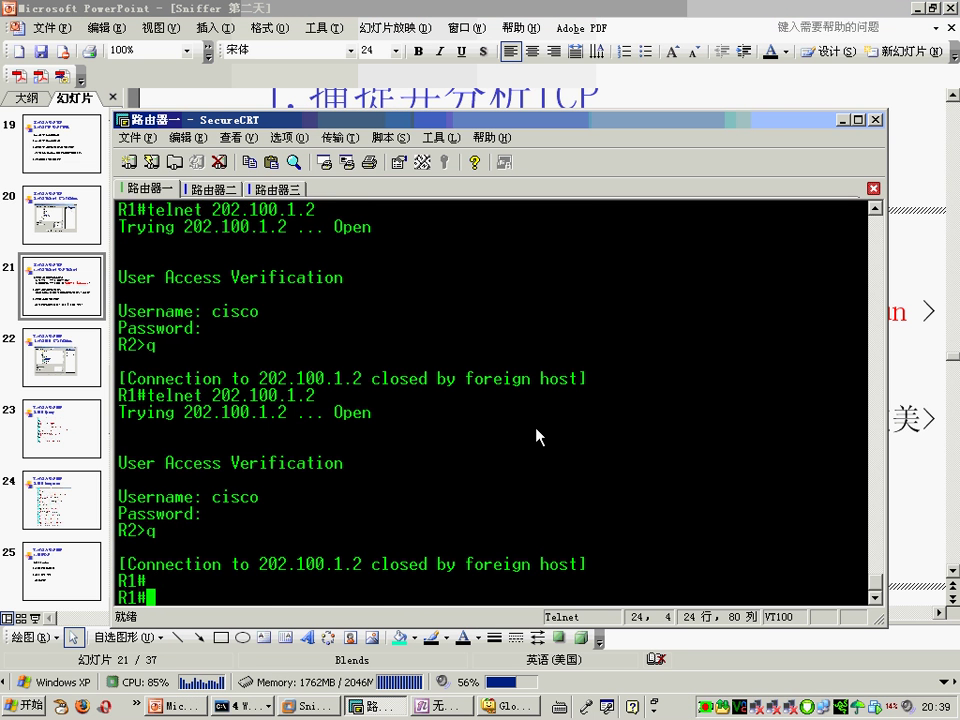
pyautogui.press('Return')
pyautogui.press('Return')
pyautogui.hotkey('alt', '2')
pyautogui.press('Return')
pyautogui.press('Return')
pyautogui.press('Return')
pyautogui.press('Return')
pyautogui.write('en')
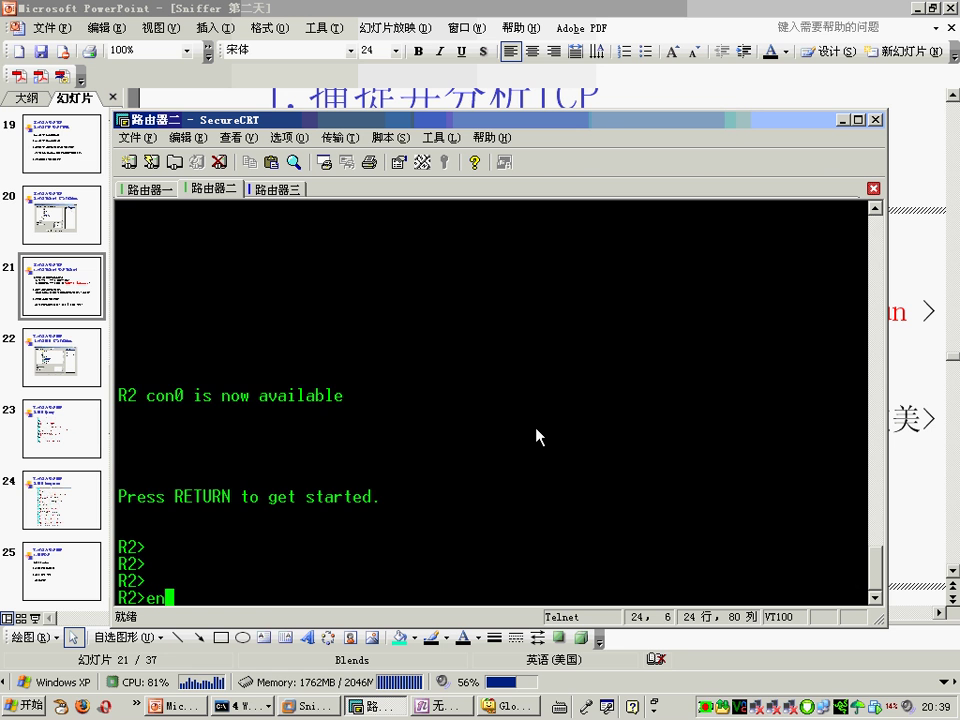
pyautogui.press('Return')
pyautogui.write('config t')
pyautogui.press('Return')
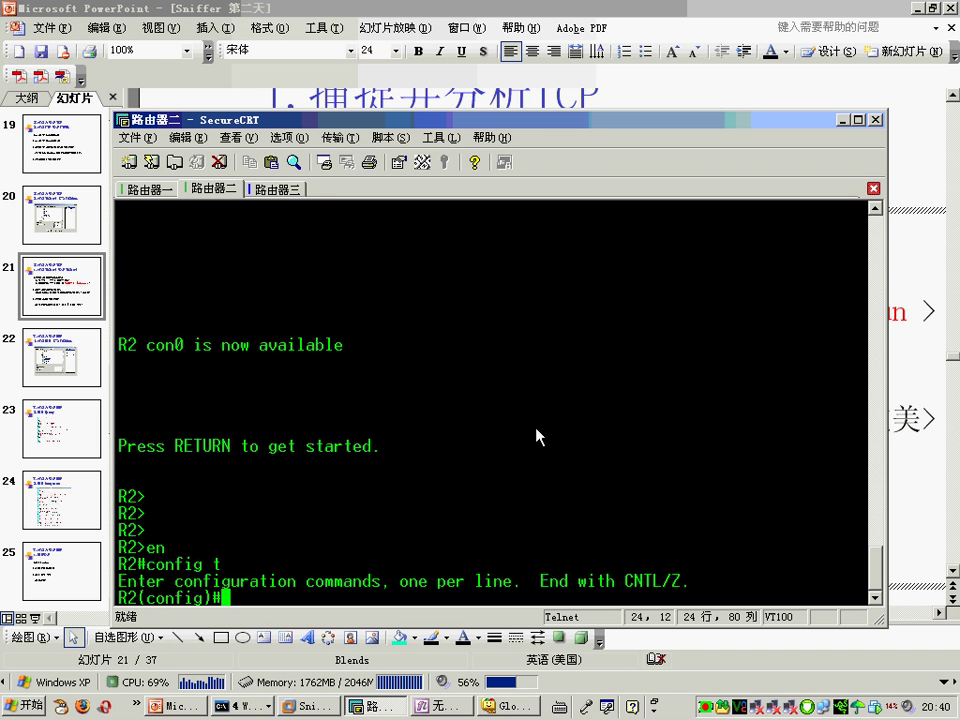
# Step: Set R2's IP domain name to wolf.com
pyautogui.write('ip ')
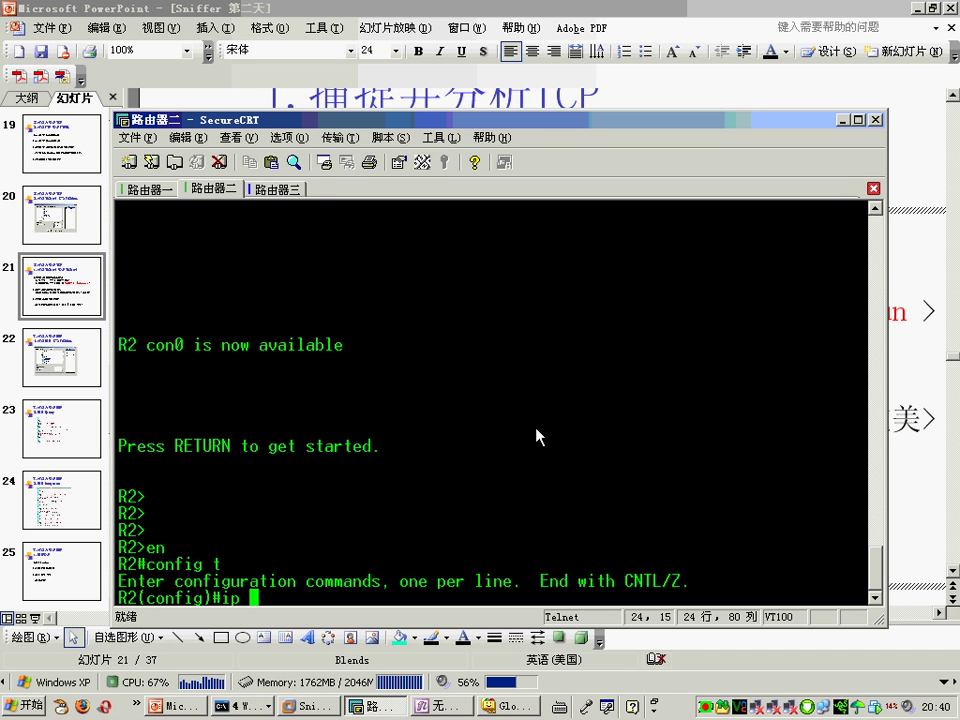
pyautogui.write('domain')
pyautogui.press('Tab')
pyautogui.write('n')
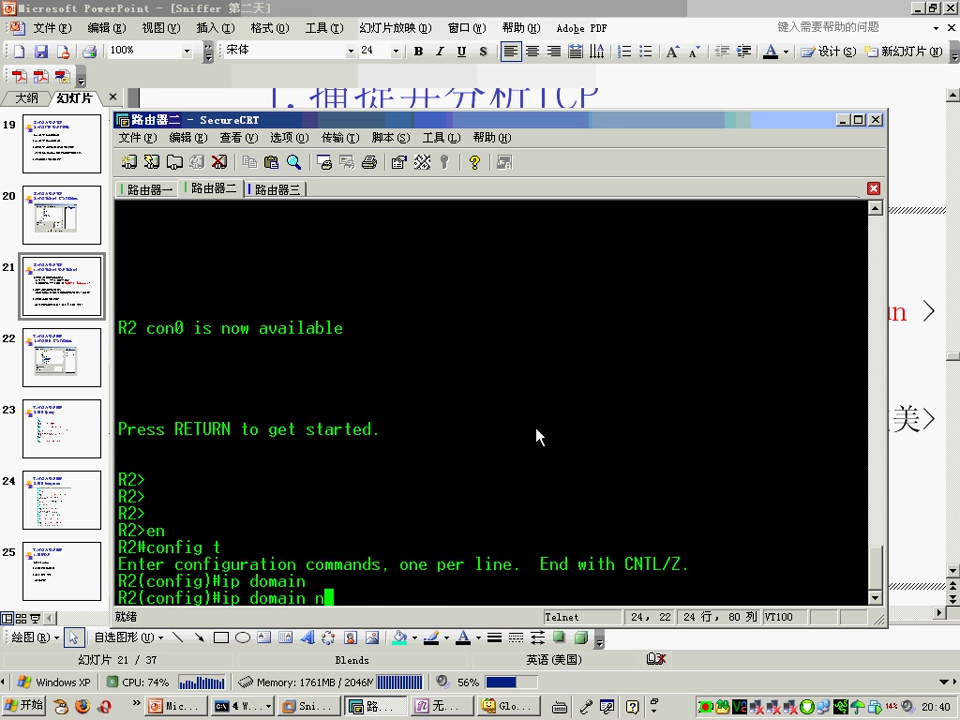
pyautogui.press('Tab')
pyautogui.write('ame wolf.com')
pyautogui.press('Return')
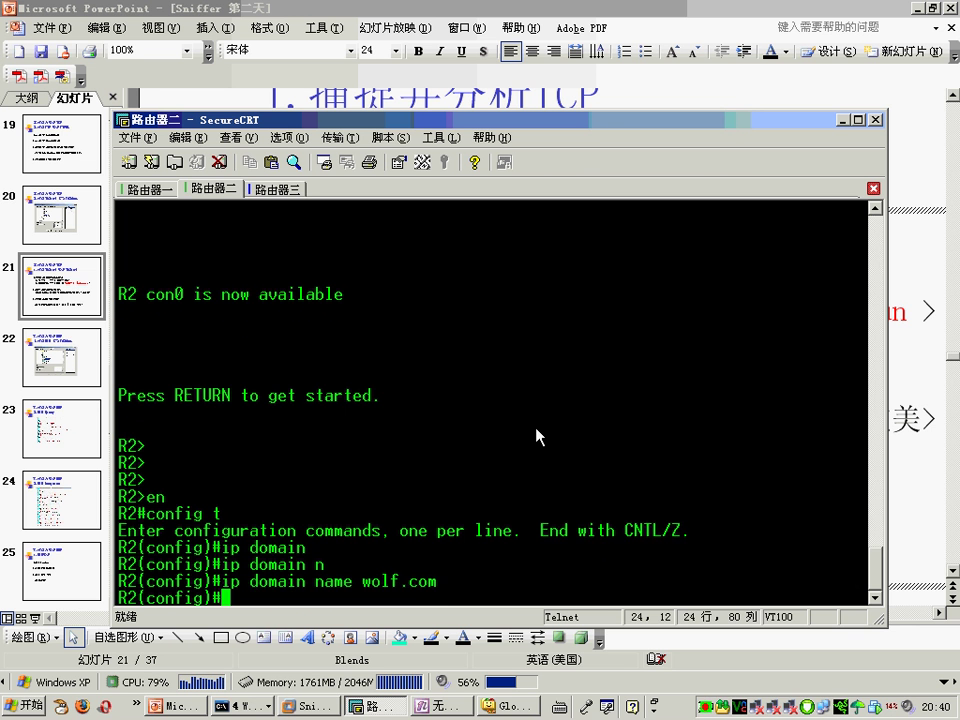
# Step: Generate RSA crypto keys with a 512-bit modulus
pyautogui.write('cry ke')
pyautogui.press('Tab')
pyautogui.write('y g')
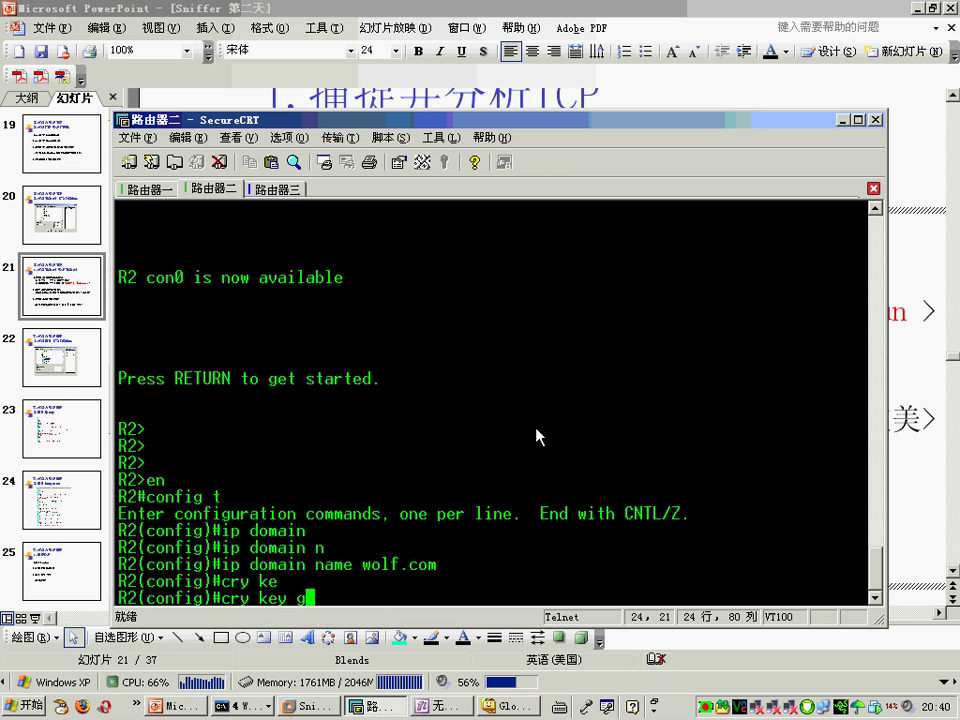
pyautogui.press('Tab')
pyautogui.write('r')
pyautogui.press('Tab')
pyautogui.write('?')
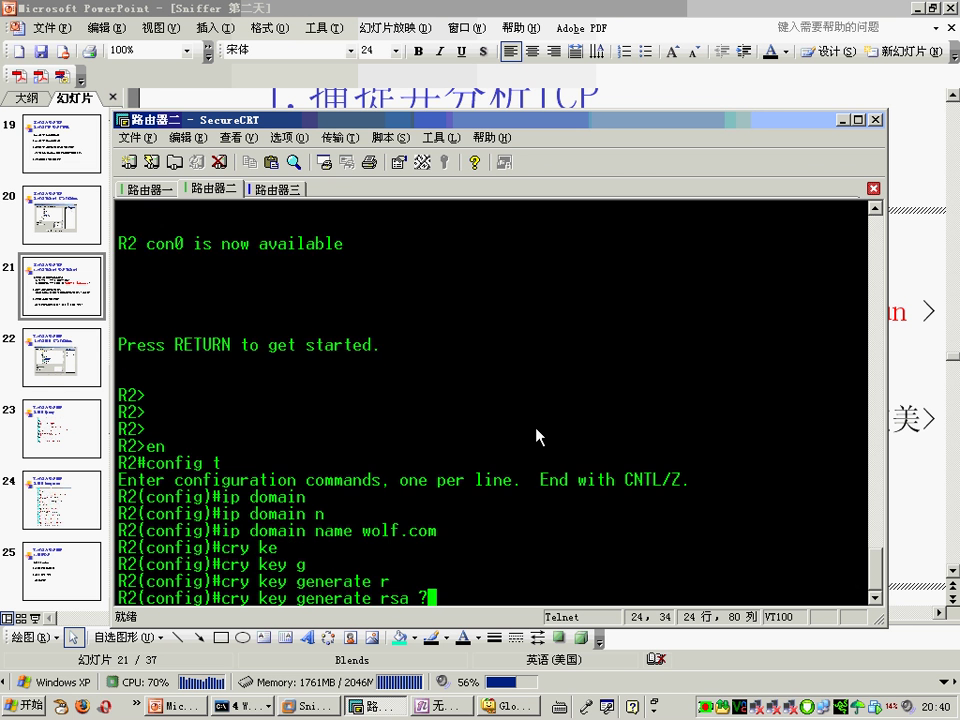
pyautogui.press('Return')
pyautogui.press('Return')
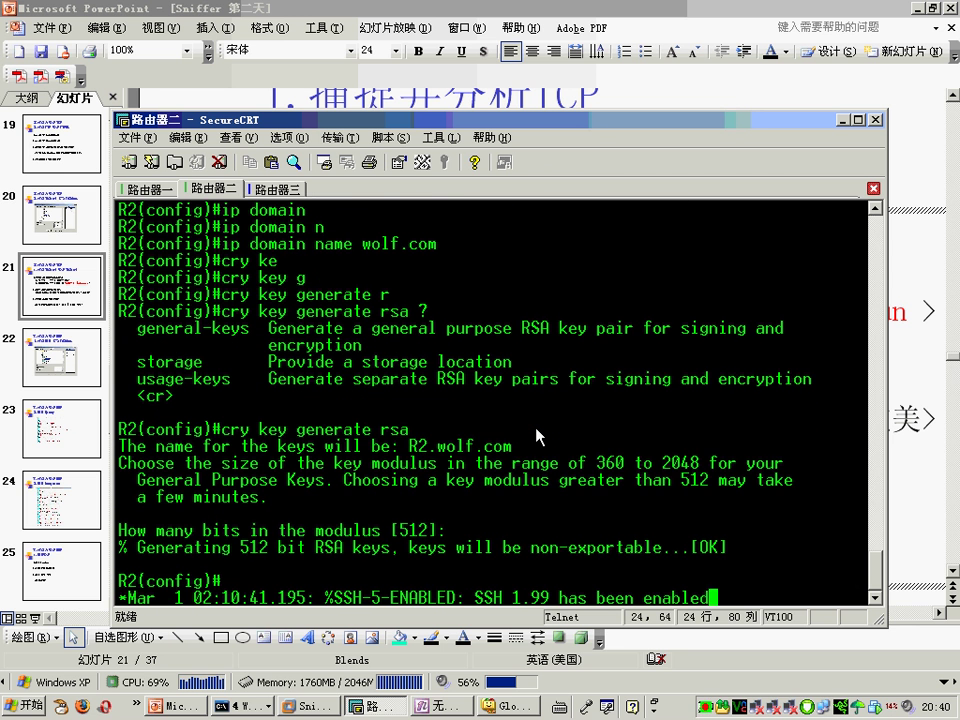
pyautogui.press('Return')
pyautogui.press('Return')
# Step: Configure vty lines 0 15 with login local and transport input ssh
pyautogui.write('line ')
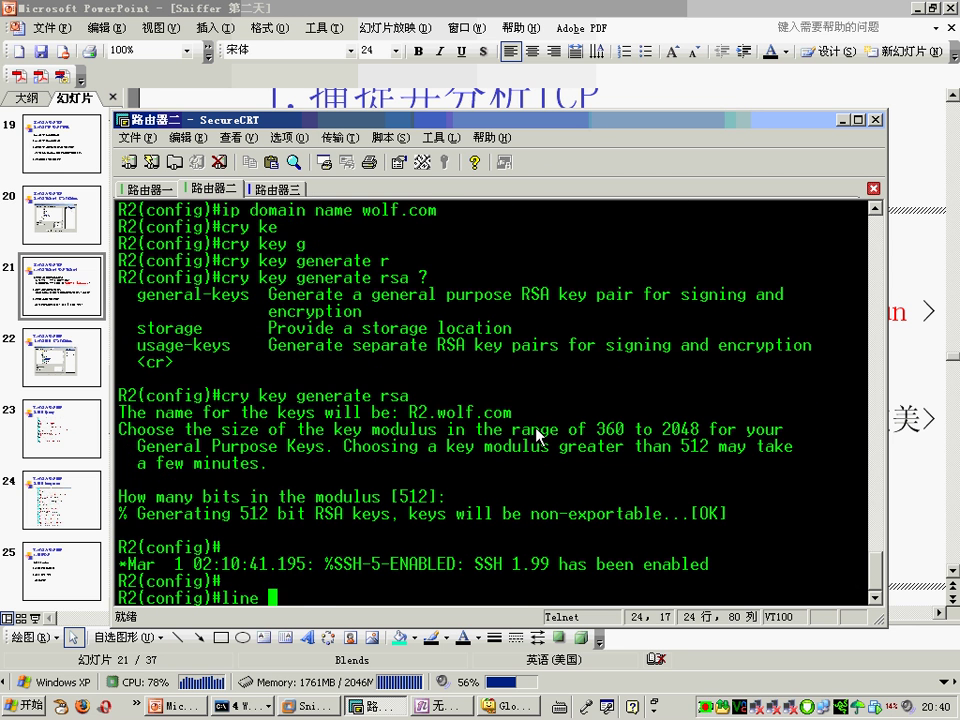
pyautogui.write('vty 0 15')
pyautogui.press('Return')
pyautogui.write('lo')
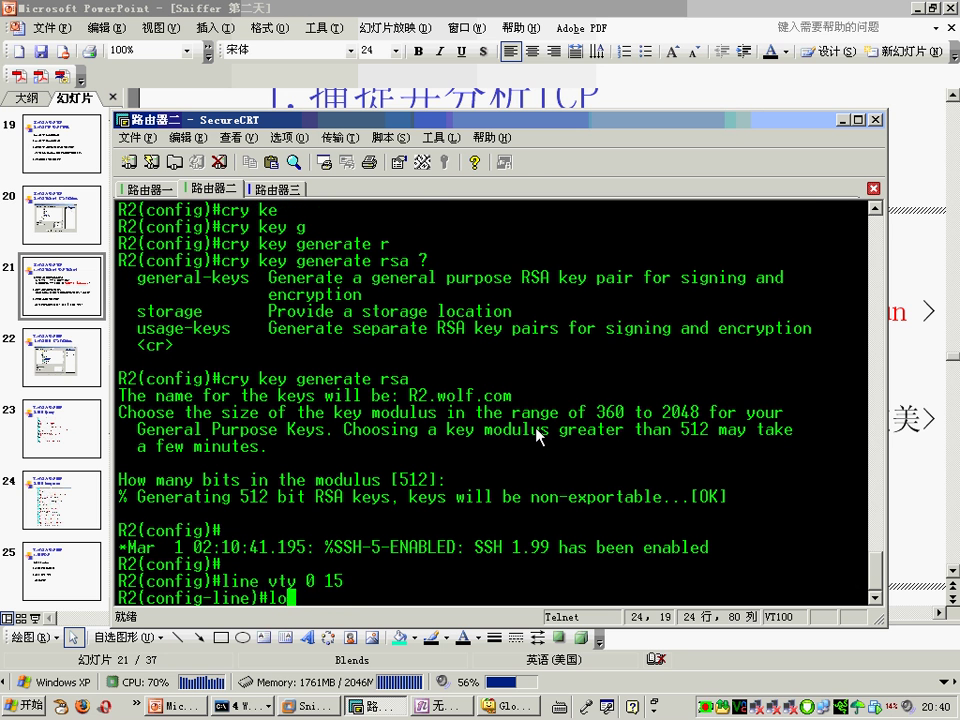
pyautogui.write('gin local')
pyautogui.press('Return')
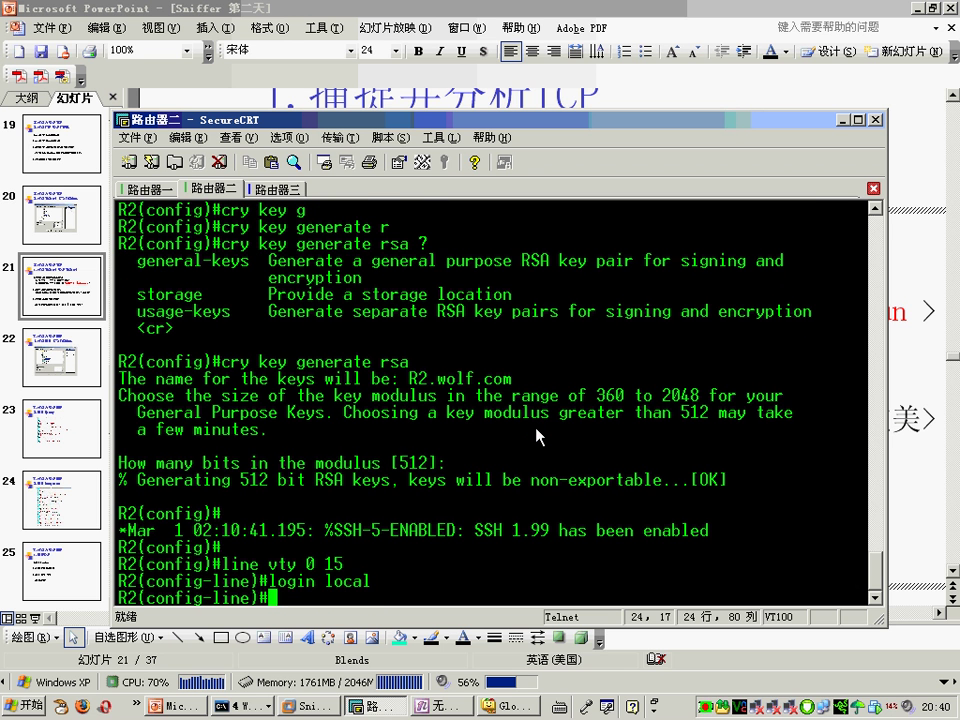
pyautogui.write('tran')
pyautogui.press('Tab')
pyautogui.write('in')
pyautogui.press('Tab')
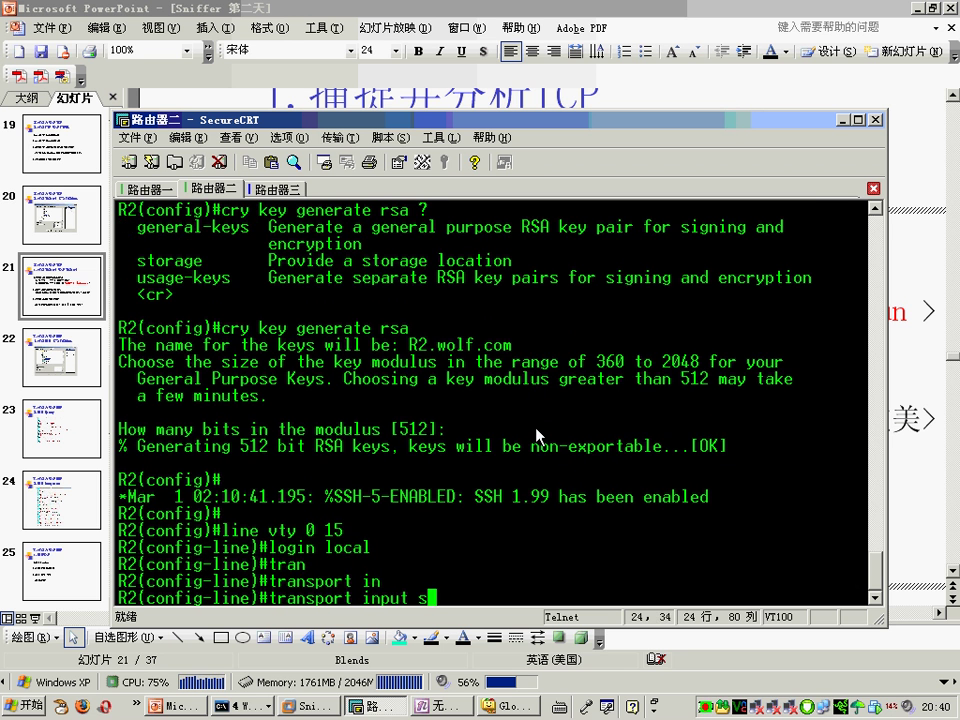
pyautogui.write('sh')
pyautogui.press('BackSpace')
pyautogui.write('sh')
pyautogui.press('Tab')
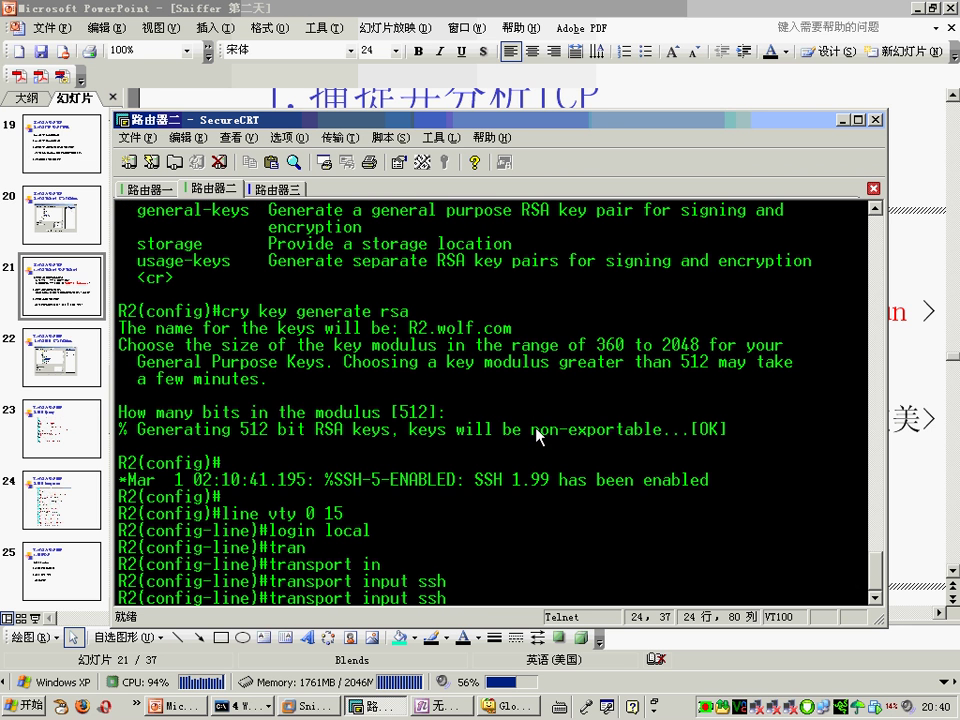
pyautogui.press('BackSpace')
pyautogui.press('BackSpace')
pyautogui.press('BackSpace')
pyautogui.press('BackSpace')
pyautogui.press('BackSpace')
pyautogui.press('BackSpace')
pyautogui.press('BackSpace')
pyautogui.press('BackSpace')
pyautogui.press('BackSpace')
pyautogui.press('BackSpace')
pyautogui.press('BackSpace')
pyautogui.press('BackSpace')
pyautogui.press('BackSpace')
pyautogui.press('BackSpace')
pyautogui.press('BackSpace')
pyautogui.press('BackSpace')
pyautogui.press('BackSpace')
pyautogui.press('BackSpace')
pyautogui.press('BackSpace')
pyautogui.press('BackSpace')
pyautogui.press('Return')
pyautogui.press('Return')
pyautogui.press('Return')
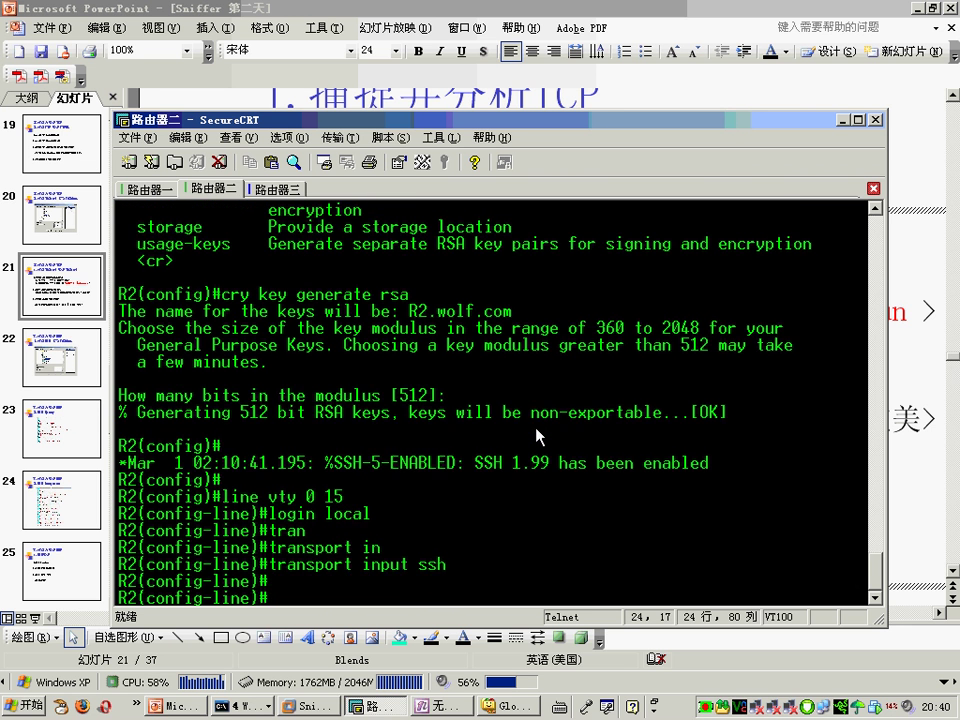
# Step: Exit the vty and configuration modes back to the privileged prompt
pyautogui.write('exi')
pyautogui.press('Return')
pyautogui.write('tx')
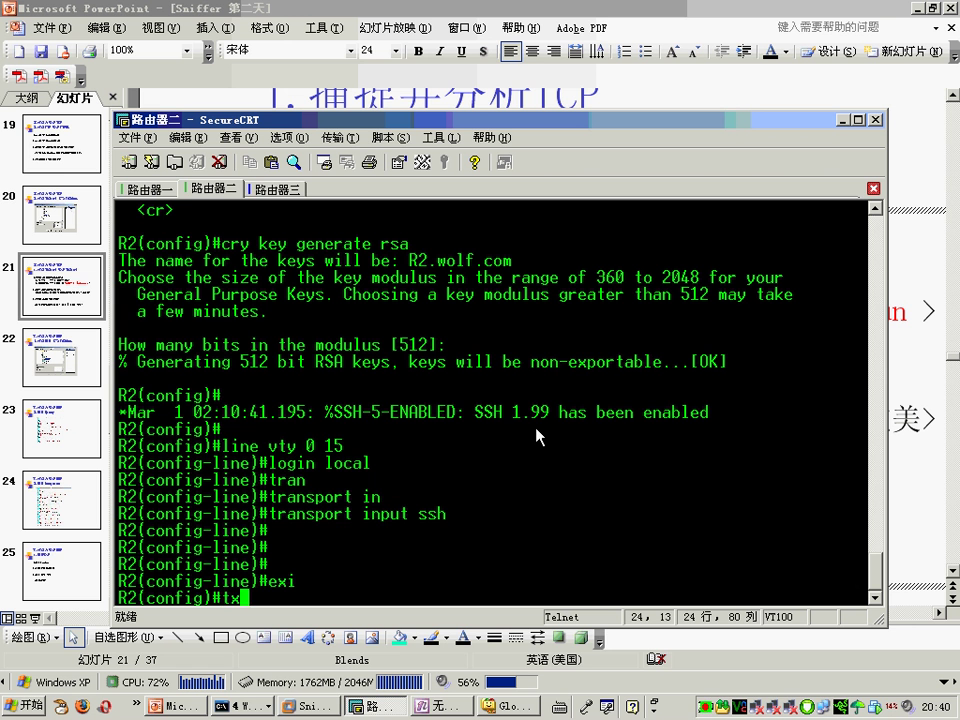
pyautogui.press('BackSpace')
pyautogui.press('BackSpace')
pyautogui.write('exit')
pyautogui.press('Return')
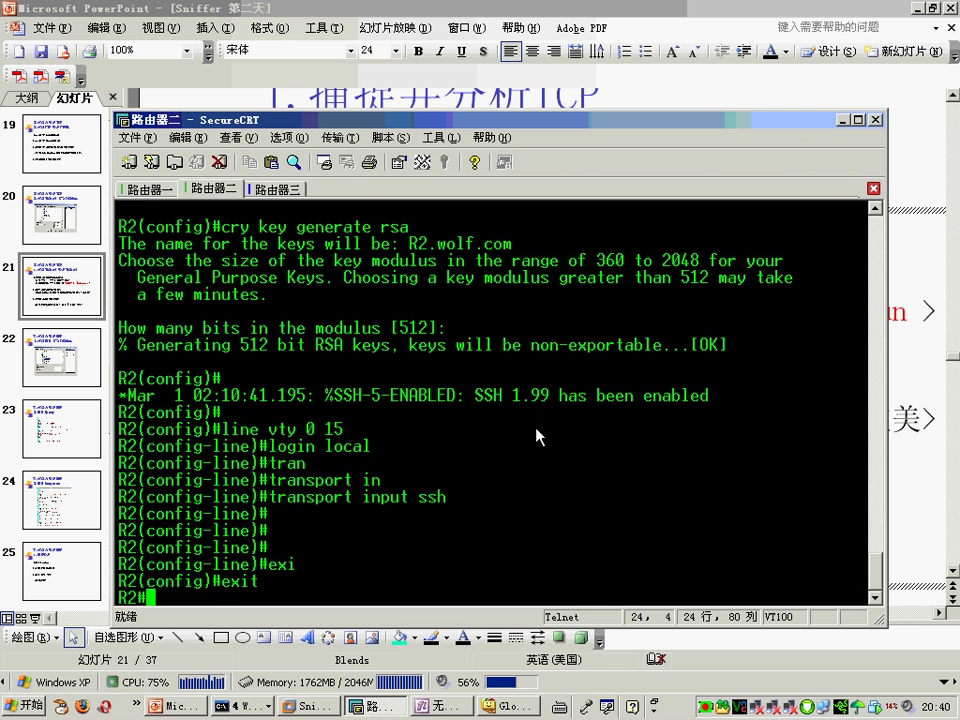
# Step: Create a new capture filter profile named ssh
pyautogui.click(305, 705)
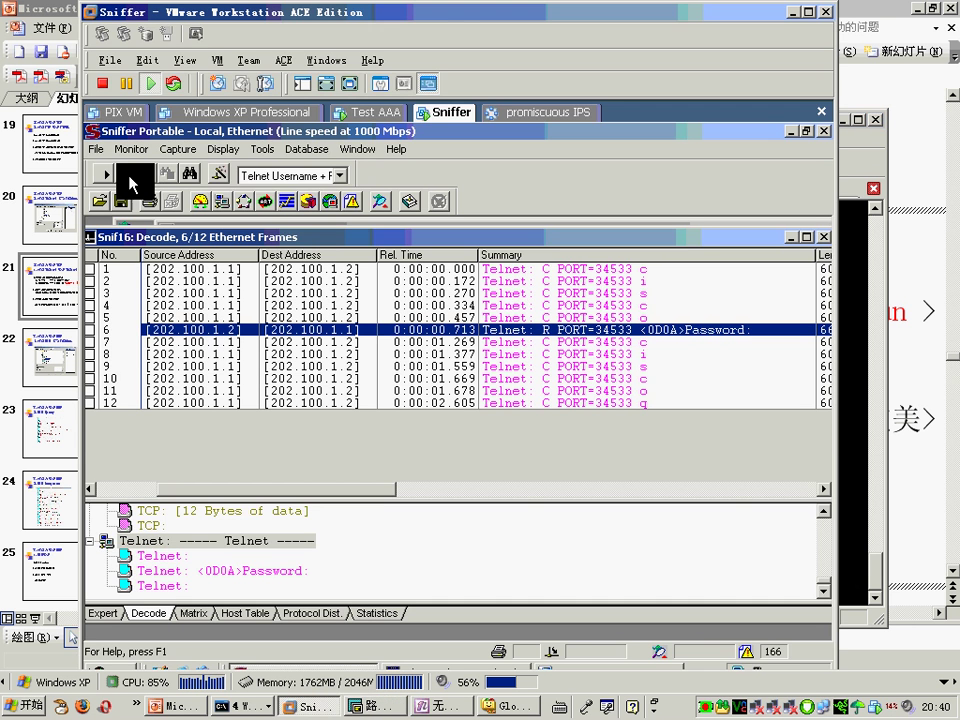
pyautogui.click(220, 180)
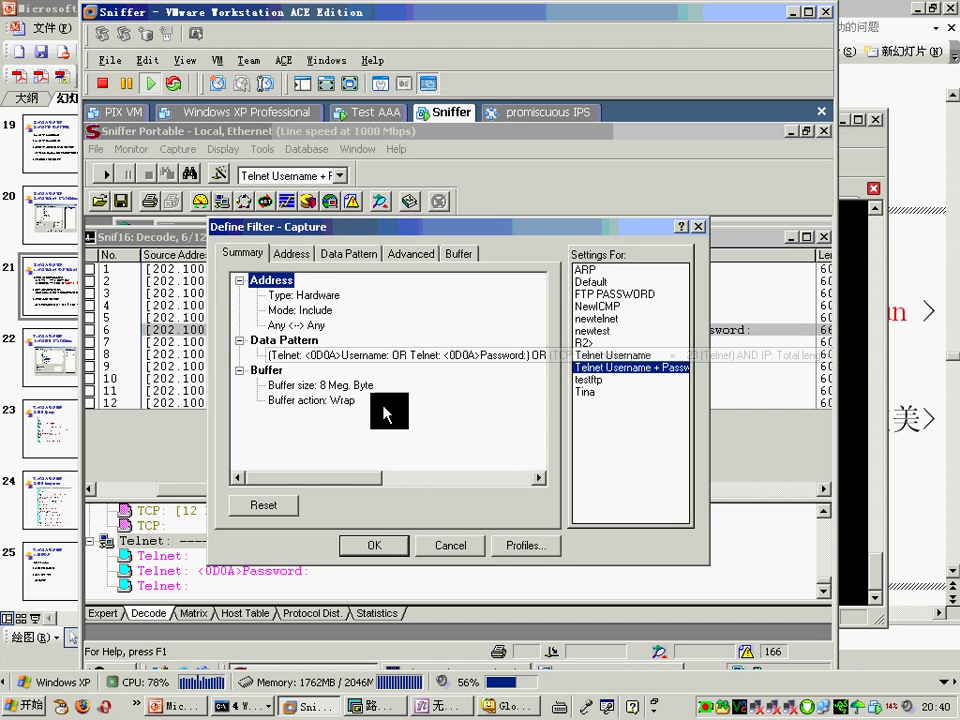
pyautogui.click(525, 545)
pyautogui.click(540, 393)
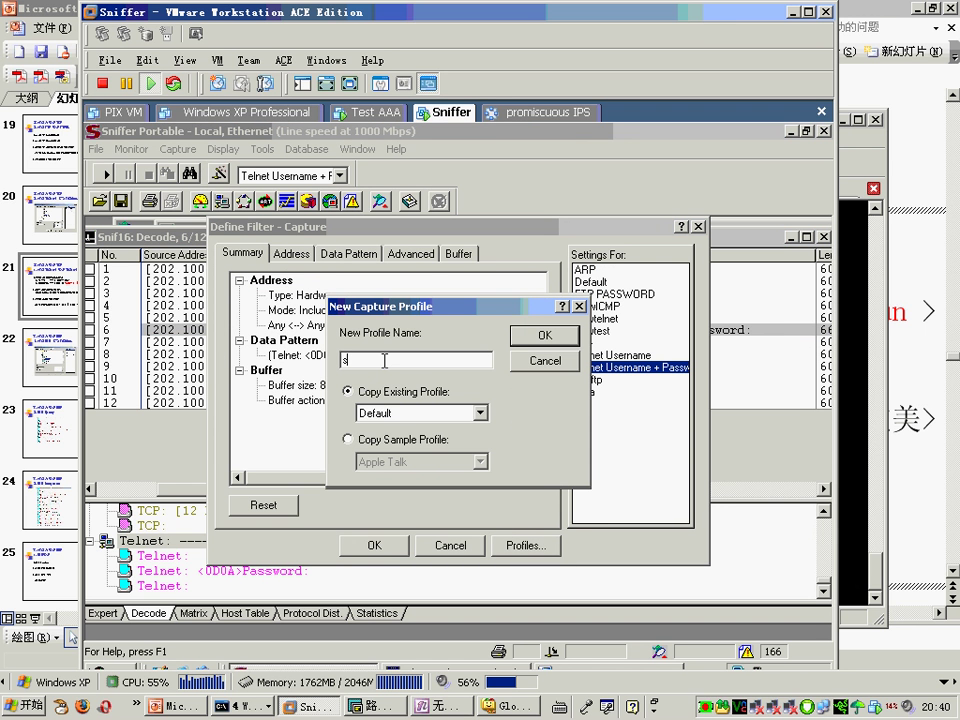
pyautogui.write('ssh')
pyautogui.click(545, 335)
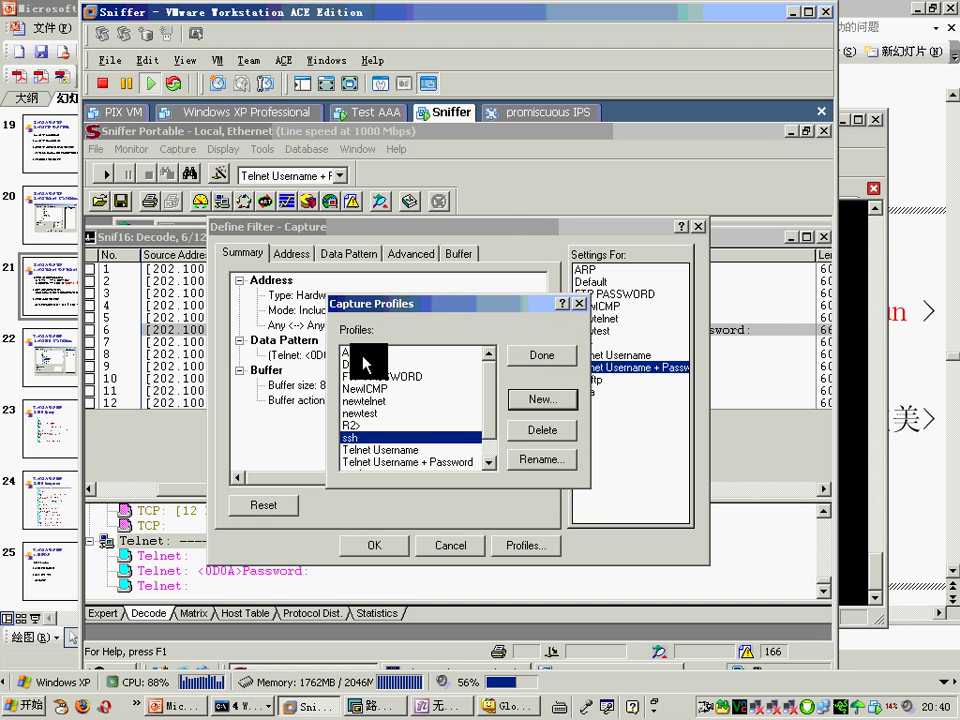
pyautogui.click(548, 360)
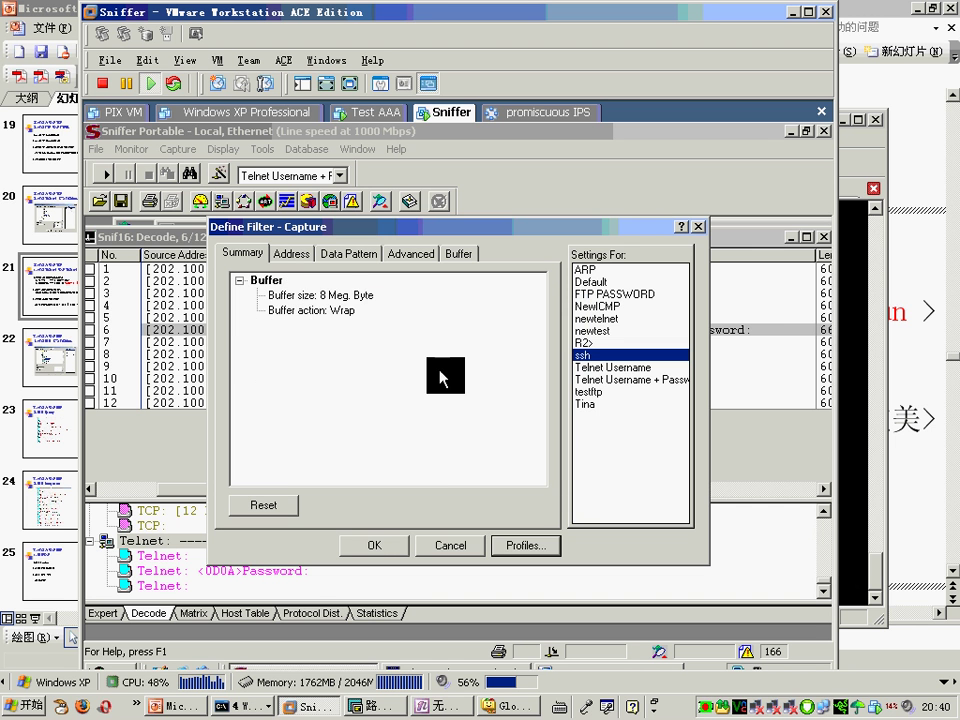
# Step: Browse the IP and TCP protocol groups in the filter's protocol options
pyautogui.click(425, 255)
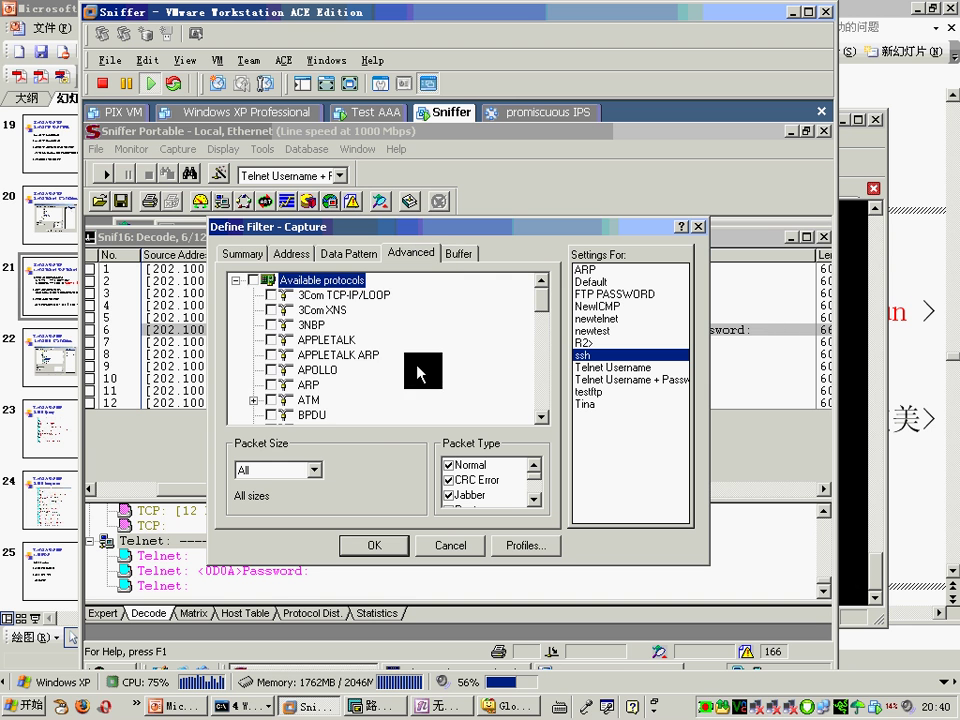
pyautogui.scroll(-6, 407, 403)
pyautogui.click(253, 355)
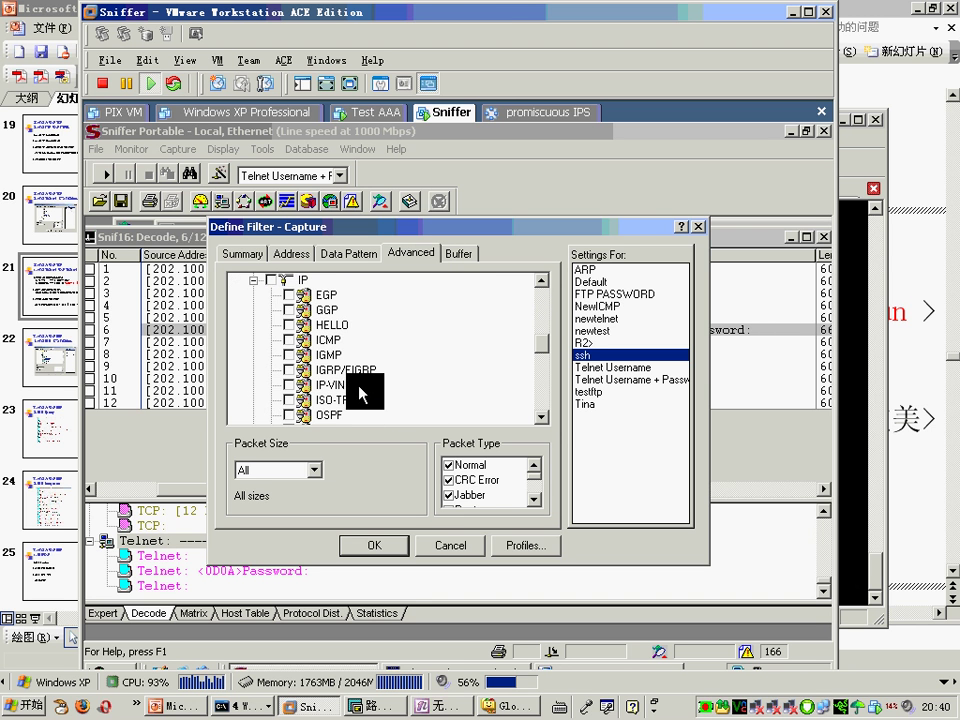
pyautogui.scroll(-2, 362, 393)
pyautogui.click(271, 340)
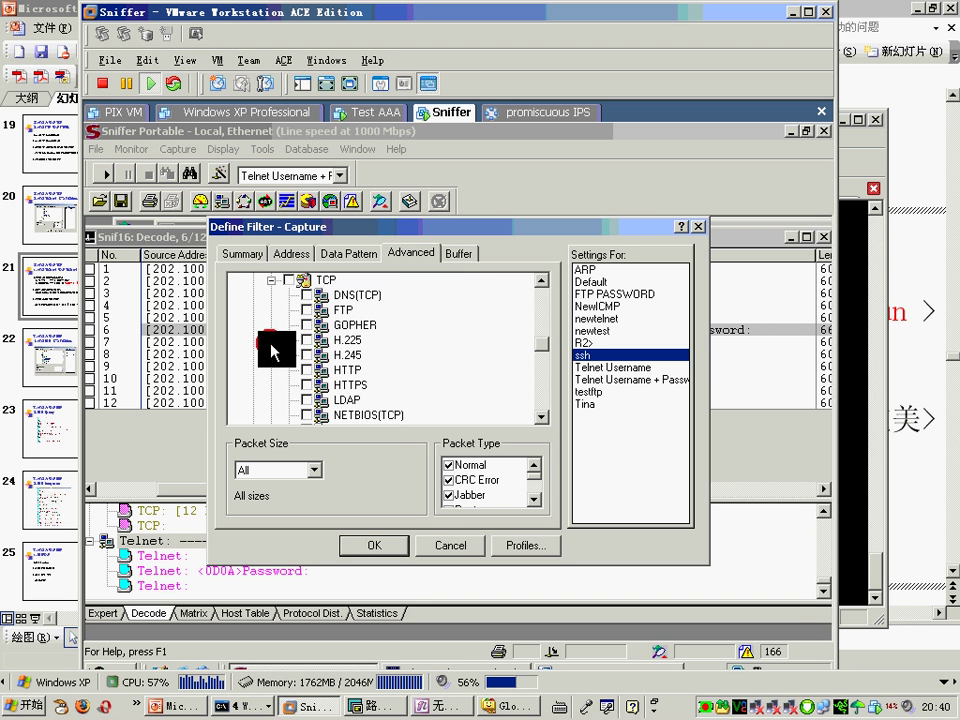
pyautogui.scroll(-4, 401, 374)
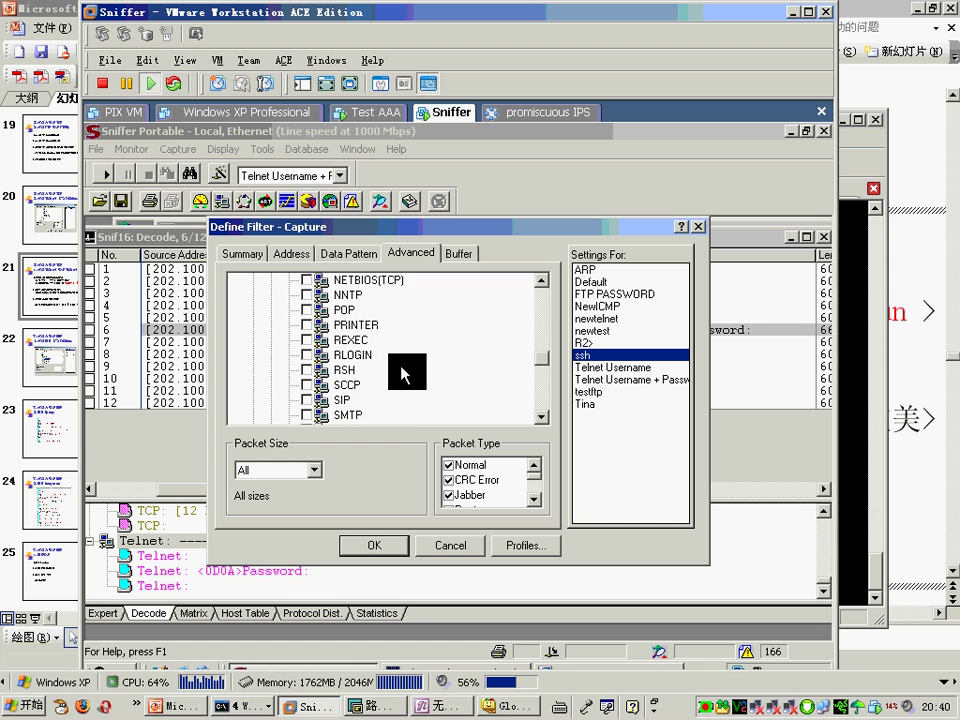
pyautogui.scroll(-1, 401, 374)
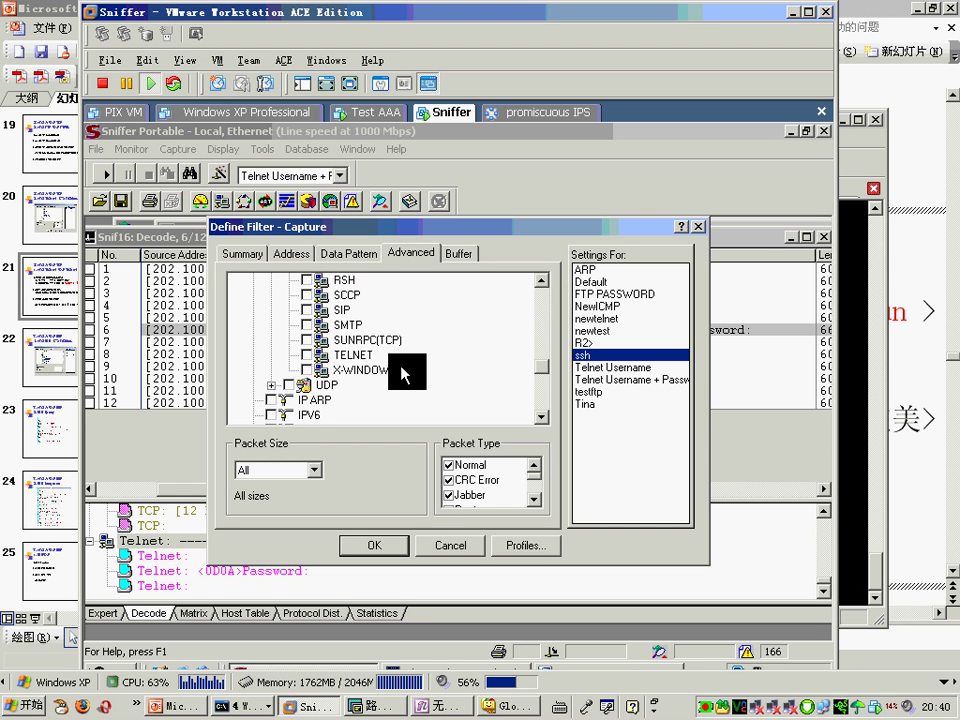
pyautogui.scroll(4, 401, 374)
pyautogui.scroll(2, 401, 374)
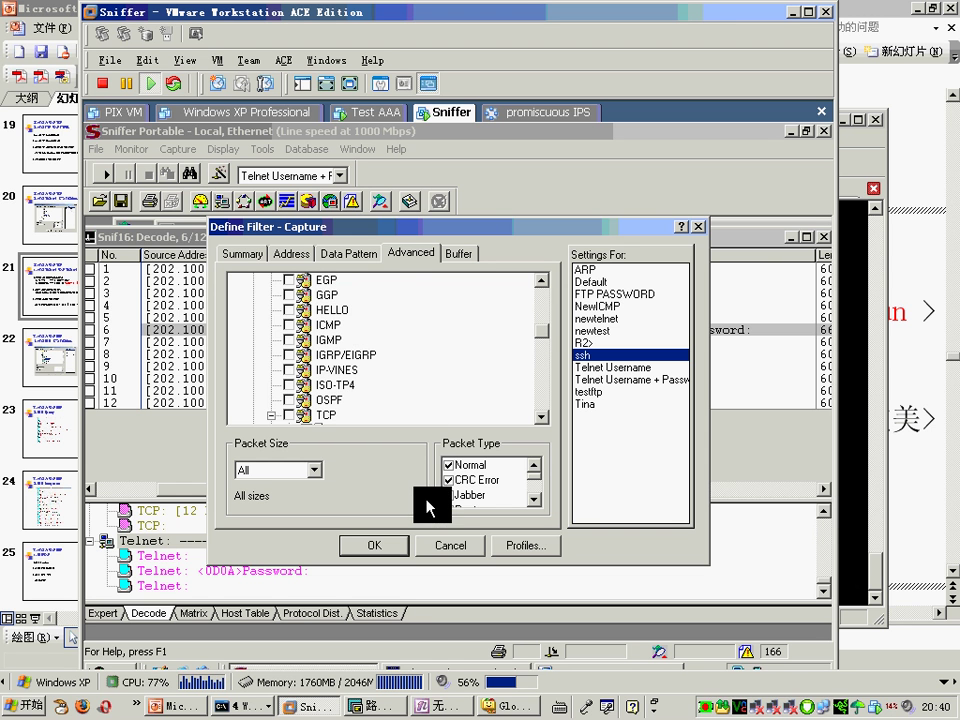
pyautogui.click(245, 253)
# Step: Limit the ssh filter to IP stations 202.100.1.1 and 202.100.1.2, apply it, and start capturing
pyautogui.click(292, 254)
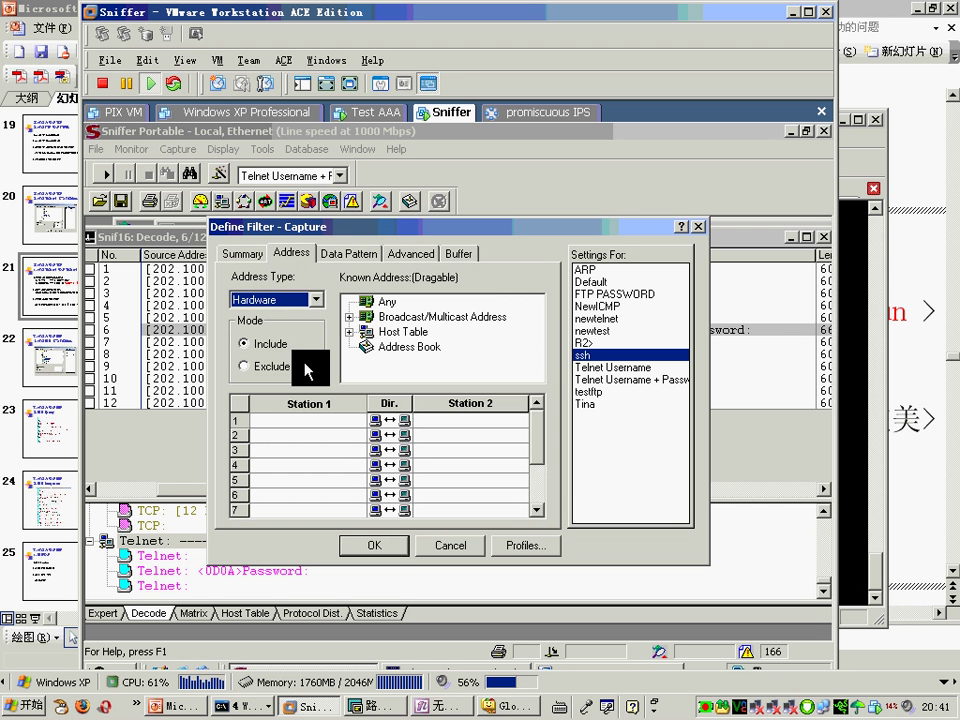
pyautogui.click(316, 300)
pyautogui.click(300, 328)
pyautogui.click(290, 420)
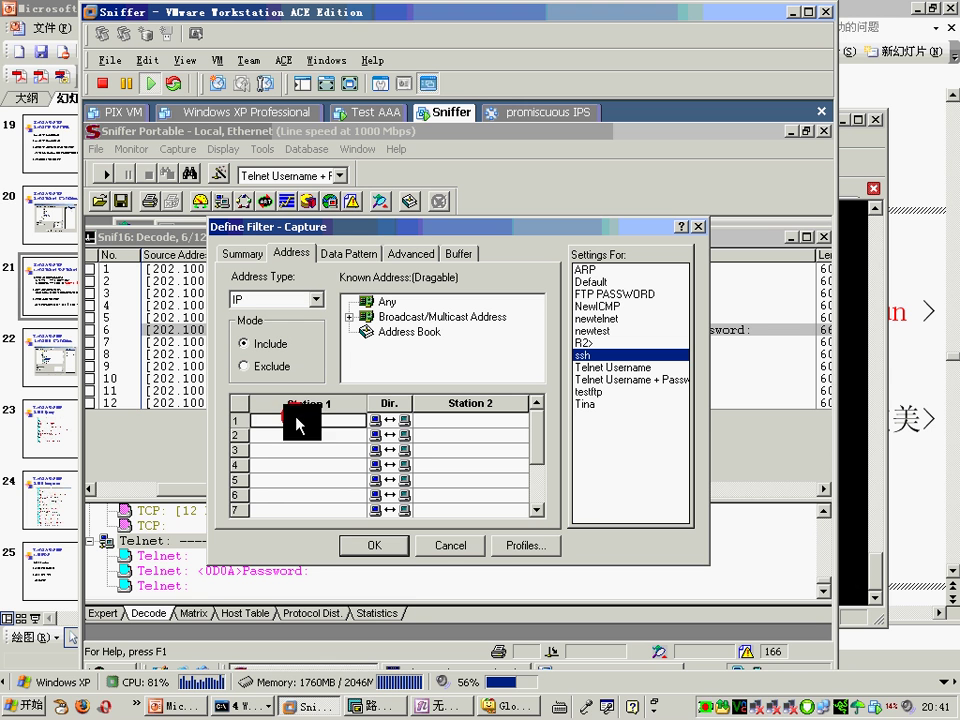
pyautogui.write('202.100.1.1')
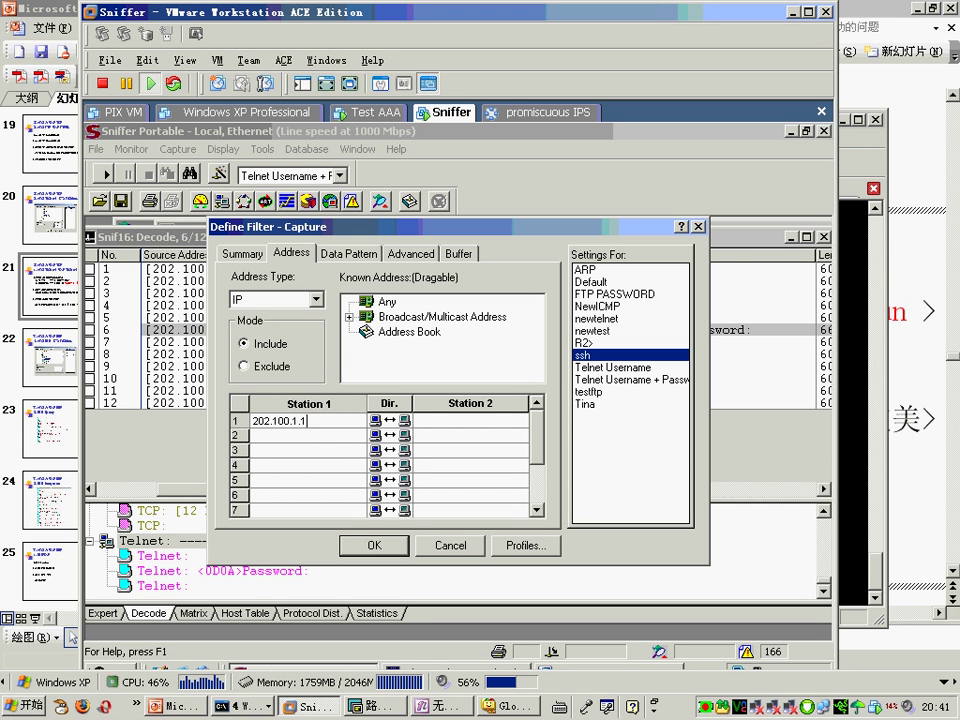
pyautogui.press('Return')
pyautogui.click(447, 421)
pyautogui.write('202.100.1.2')
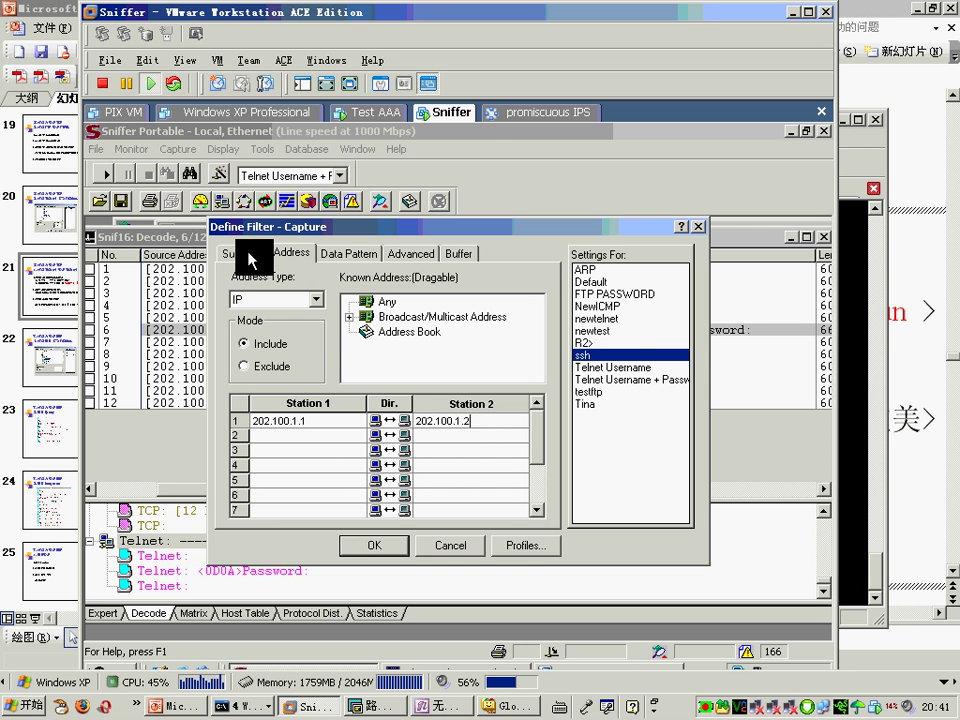
pyautogui.click(241, 253)
pyautogui.click(373, 545)
pyautogui.click(110, 177)
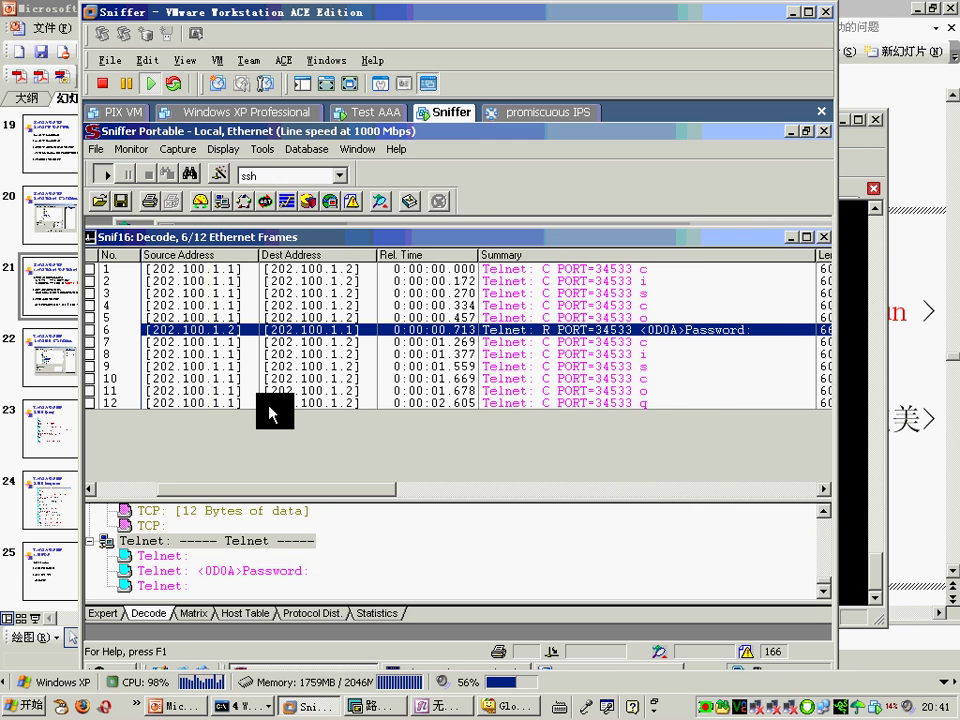
# Step: From R1, SSH to 202.100.1.2 with the local username and log in with its password
pyautogui.click(398, 712)
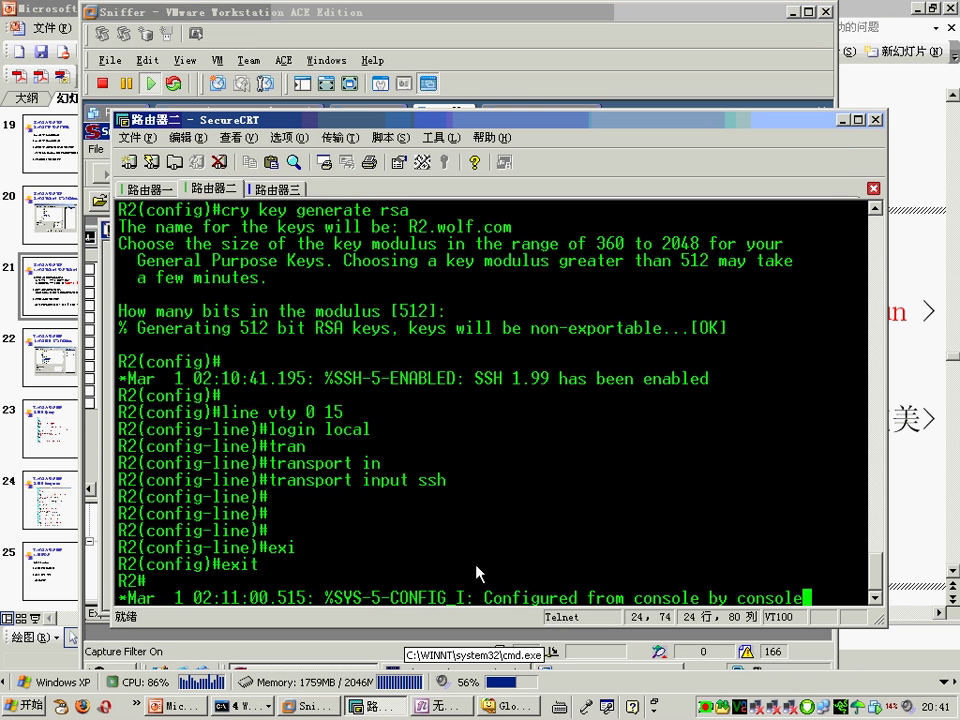
pyautogui.hotkey('alt', '1')
pyautogui.press('Return')
pyautogui.press('Return')
pyautogui.press('Return')
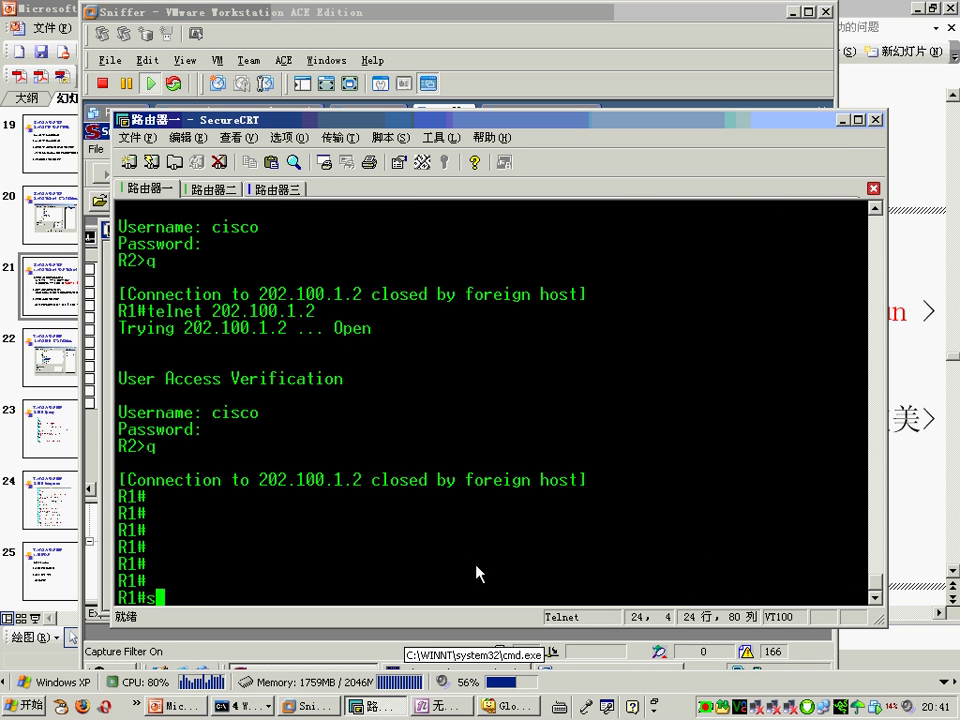
pyautogui.write('ss')
pyautogui.press('Tab')
pyautogui.write('h -l')
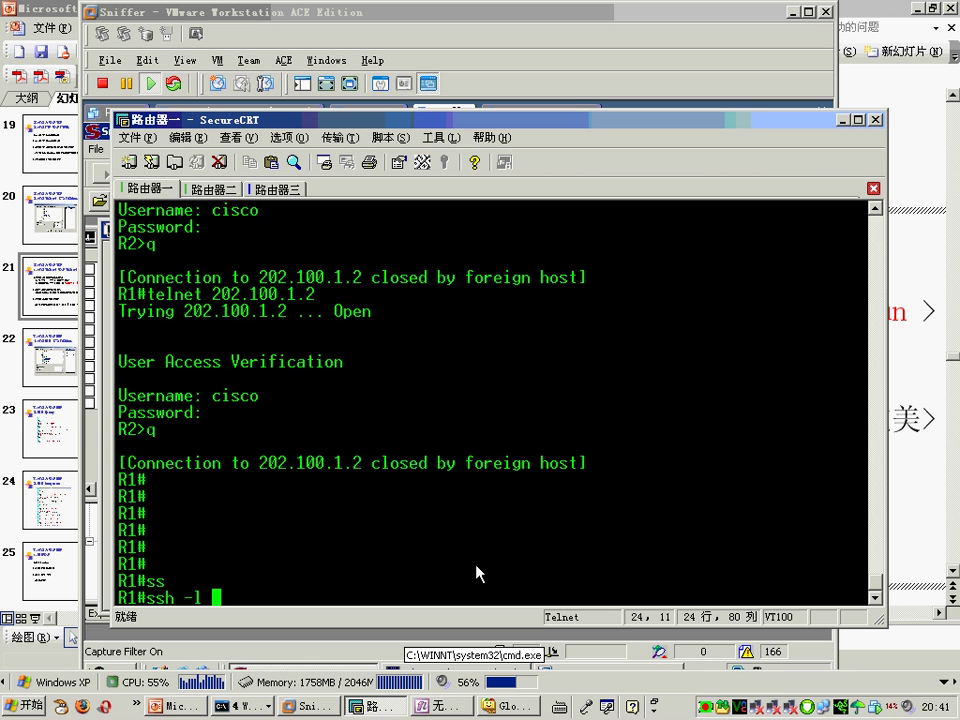
pyautogui.write(' cisco 202.100')
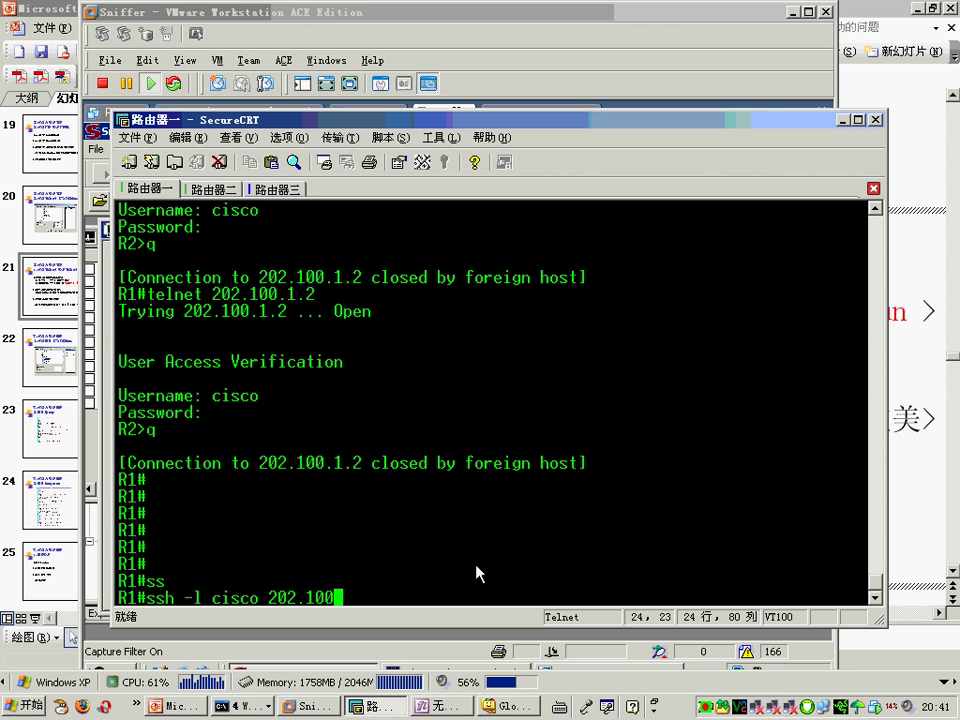
pyautogui.write('.1.2')
pyautogui.press('Return')
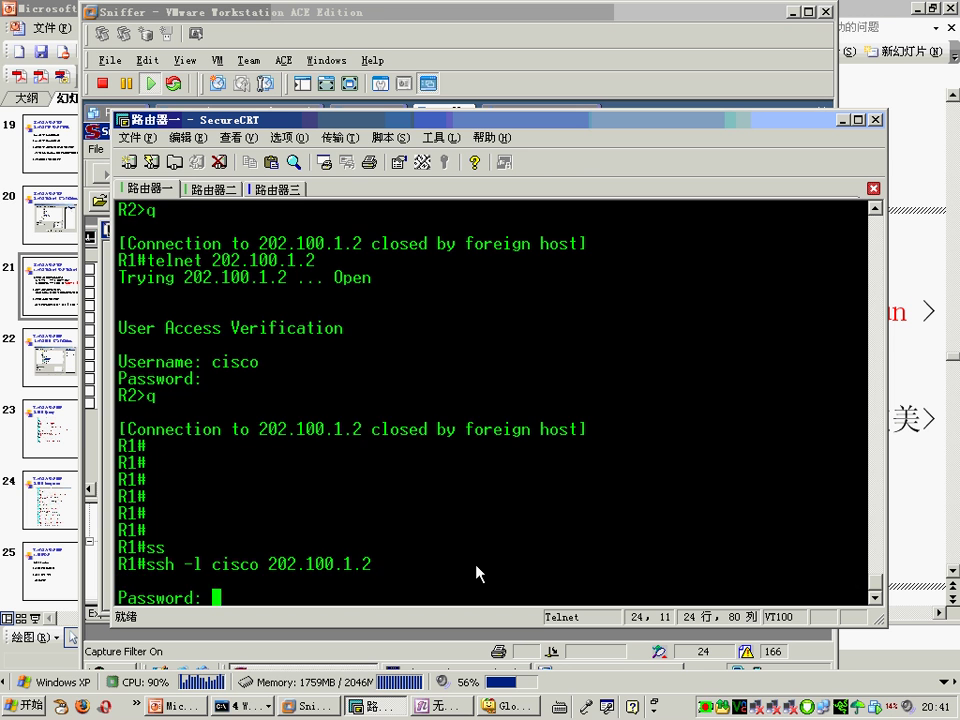
pyautogui.press('Return')
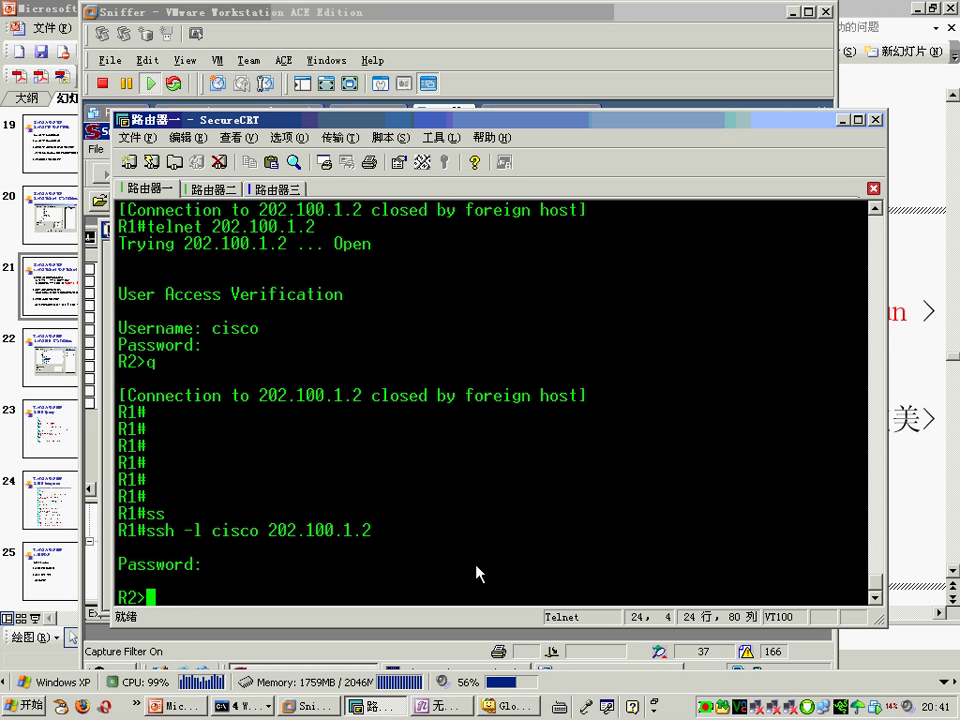
# Step: Run 'sh ip inter brie' on R2, quit the SSH session, and return to Sniffer
pyautogui.write('s')
pyautogui.press('BackSpace')
pyautogui.write('sh ip inter brie')
pyautogui.press('Return')
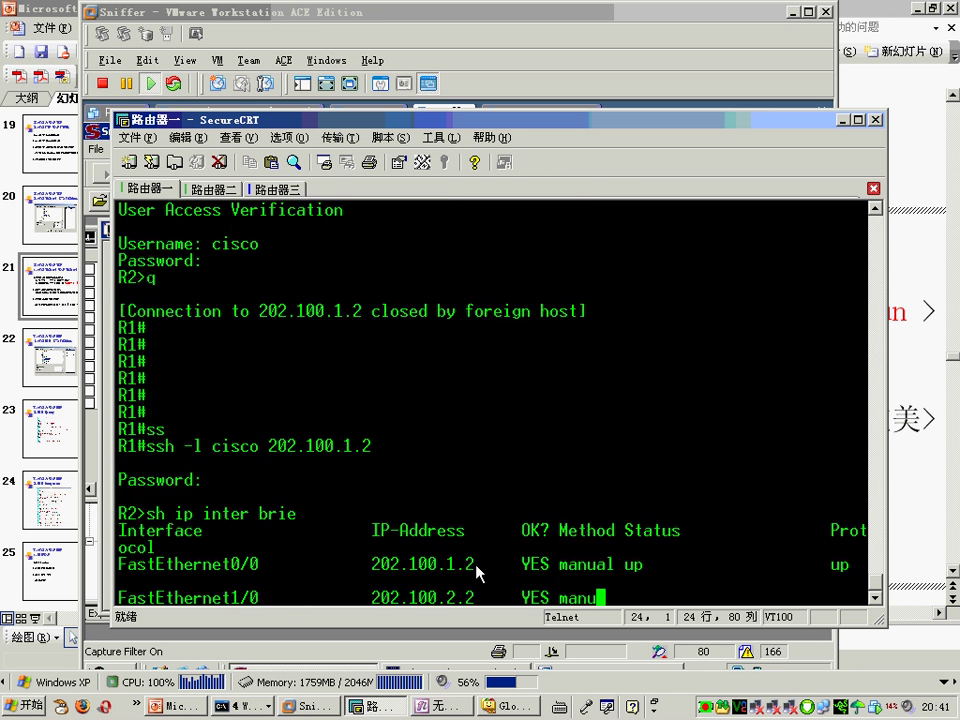
pyautogui.write('q')
pyautogui.press('Return')
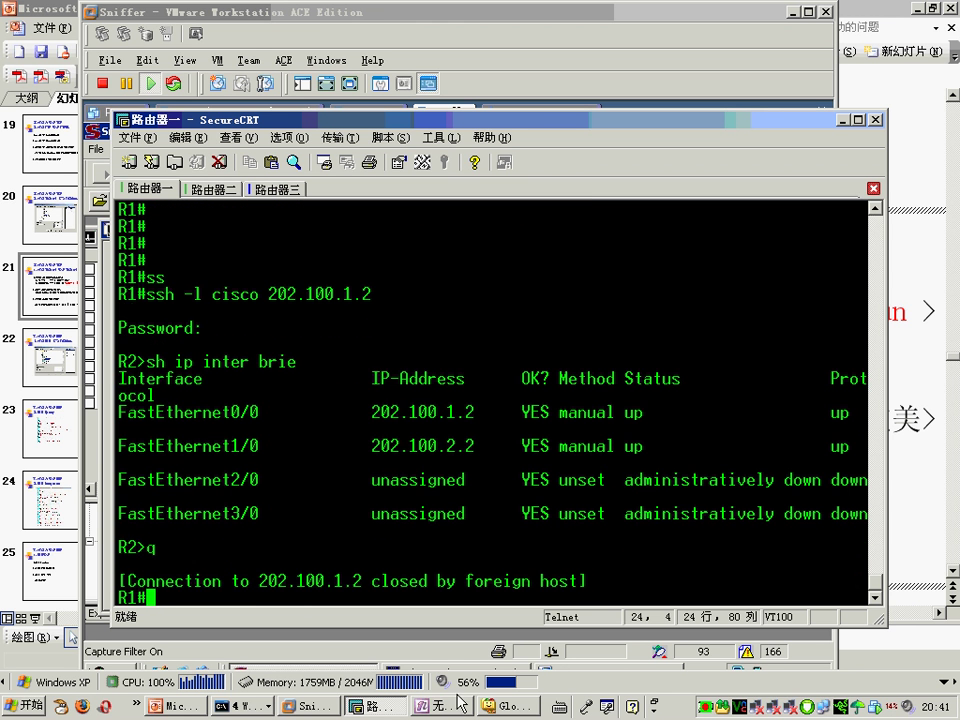
pyautogui.click(308, 706)
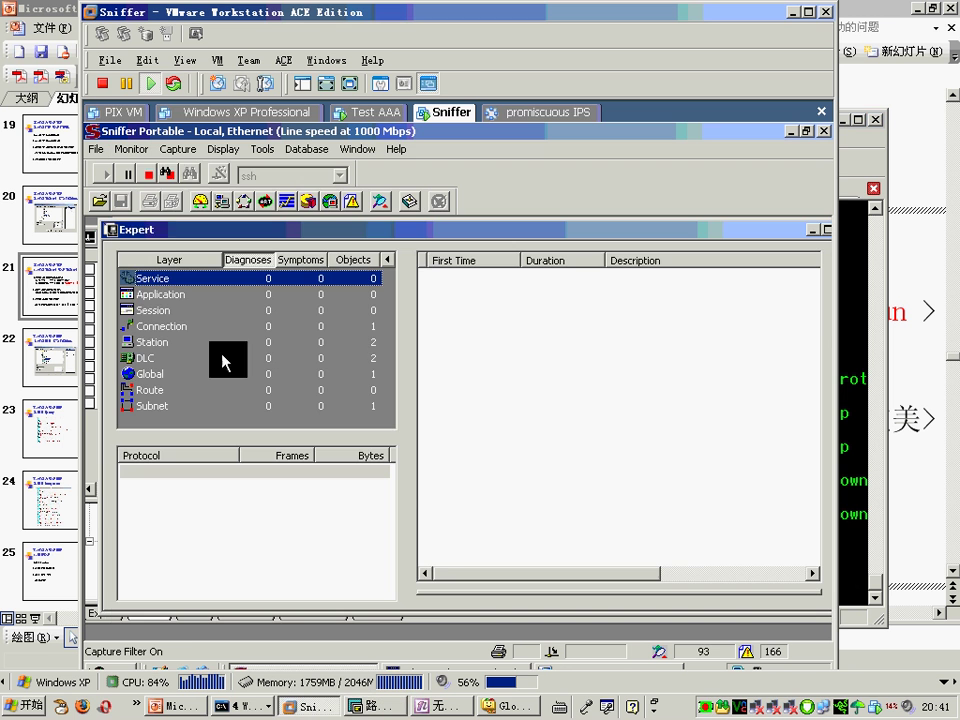
# Step: Stop the capture and show the 93 frames in a maximized Decode view
pyautogui.click(166, 175)
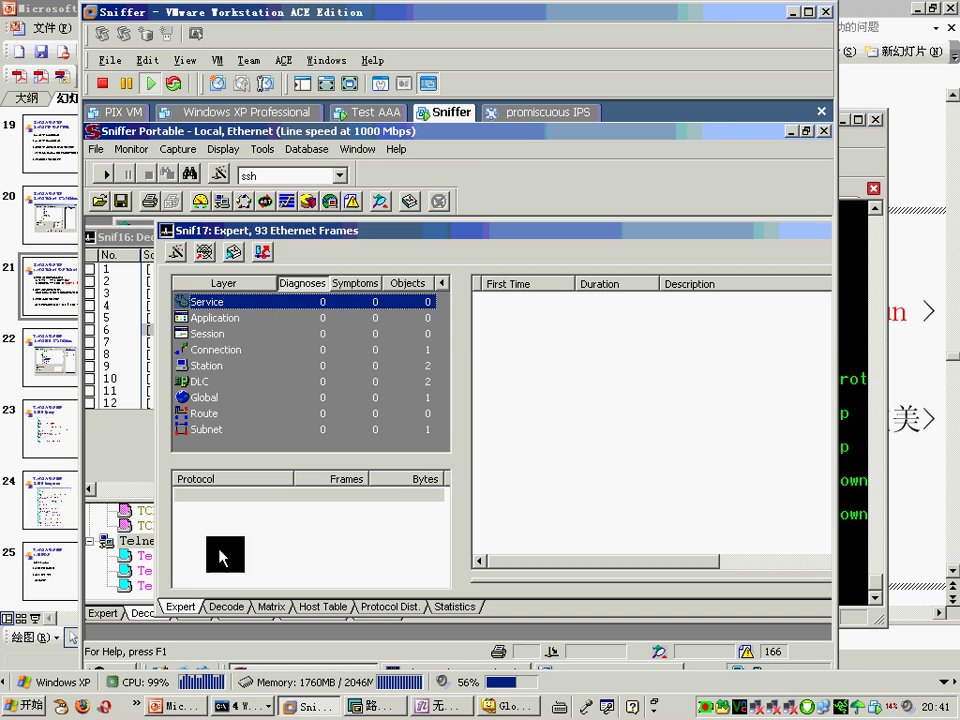
pyautogui.click(218, 606)
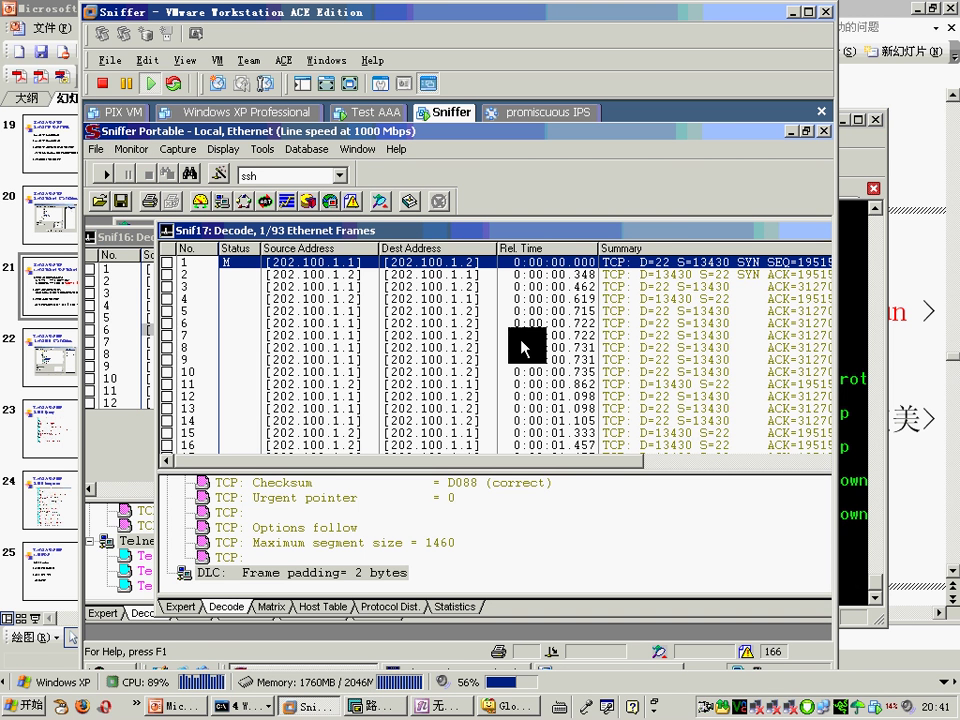
pyautogui.doubleClick(671, 236)
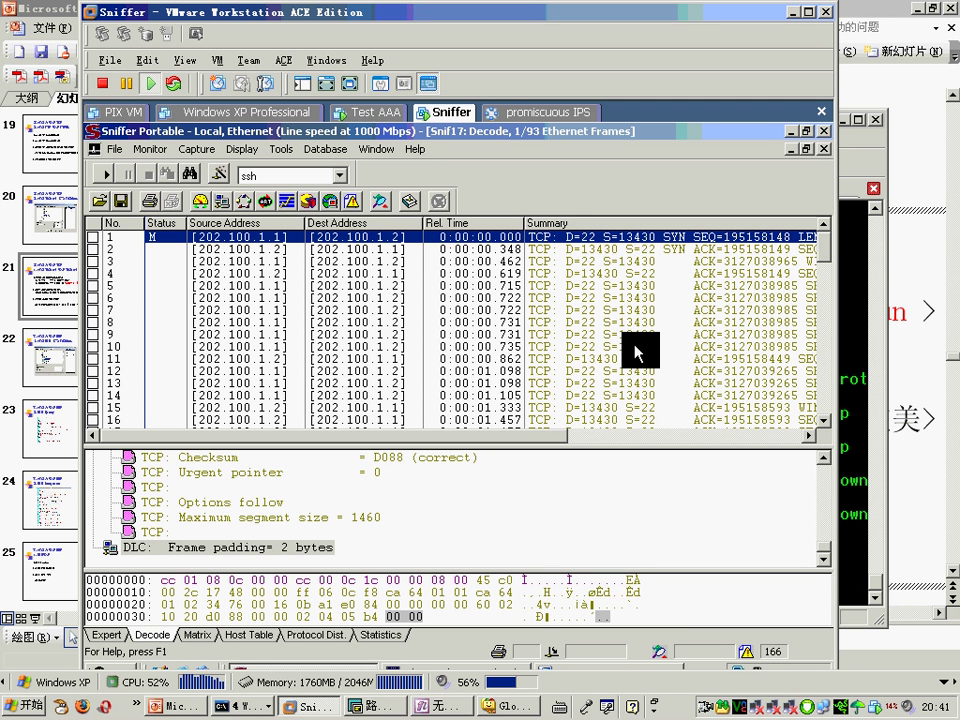
# Step: Enlarge the detail pane and inspect frames 4, 6, 10 and 11, including frame 4's 20 data bytes
pyautogui.press('Down')
pyautogui.press('Down')
pyautogui.press('Down')
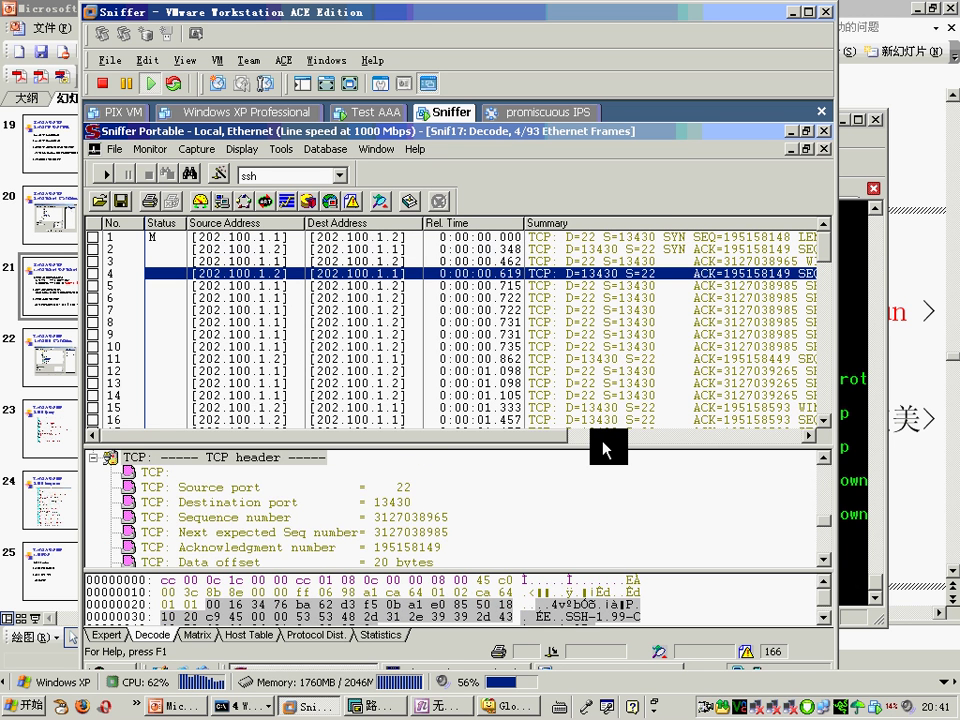
pyautogui.moveTo(606, 441); pyautogui.dragTo(454, 510)
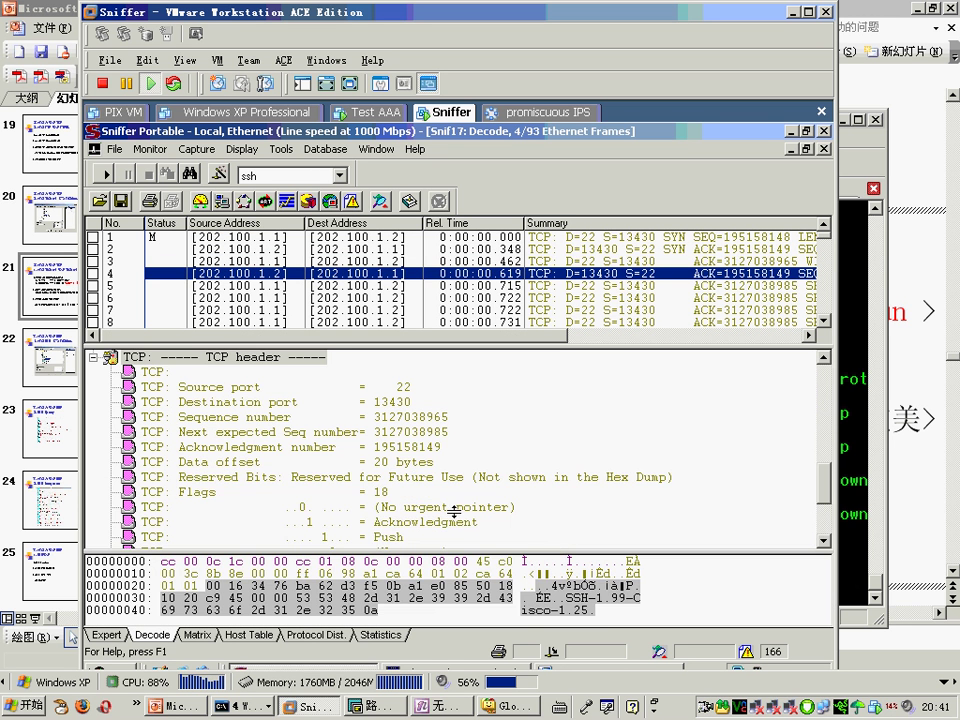
pyautogui.click(454, 508)
pyautogui.scroll(-3, 465, 461)
pyautogui.click(291, 521)
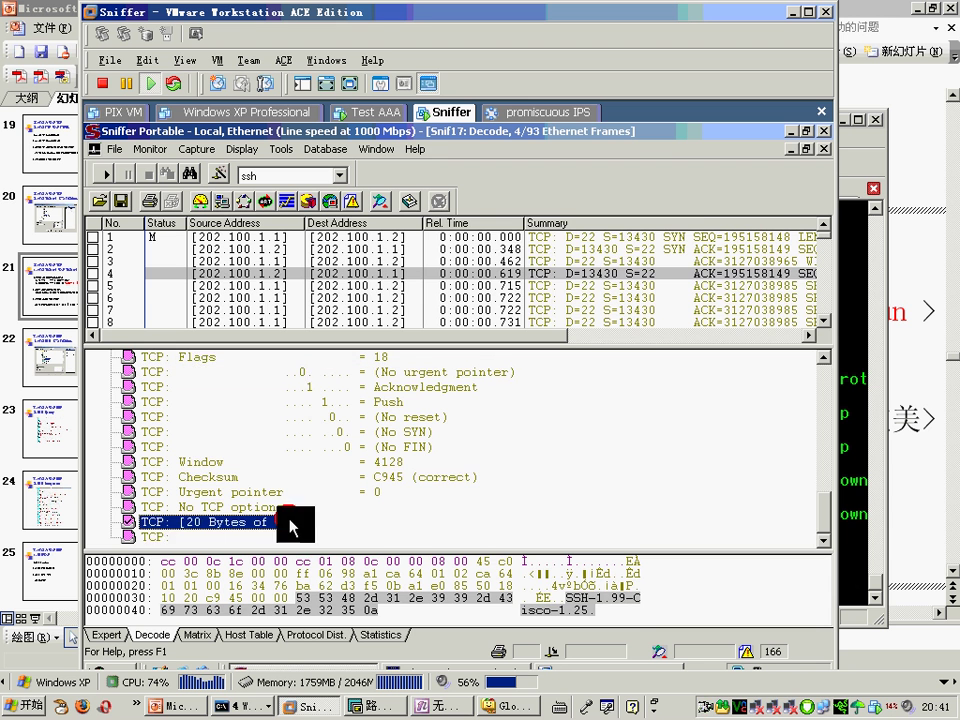
pyautogui.click(675, 292)
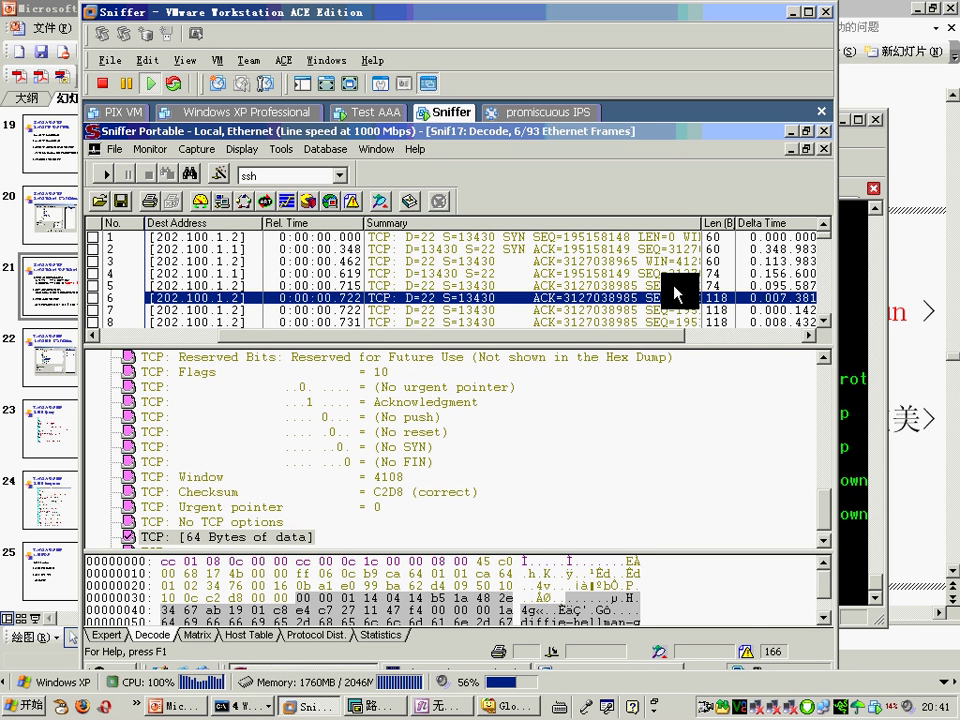
pyautogui.press('Down')
pyautogui.press('Down')
pyautogui.press('Down')
pyautogui.press('Down')
pyautogui.press('Down')
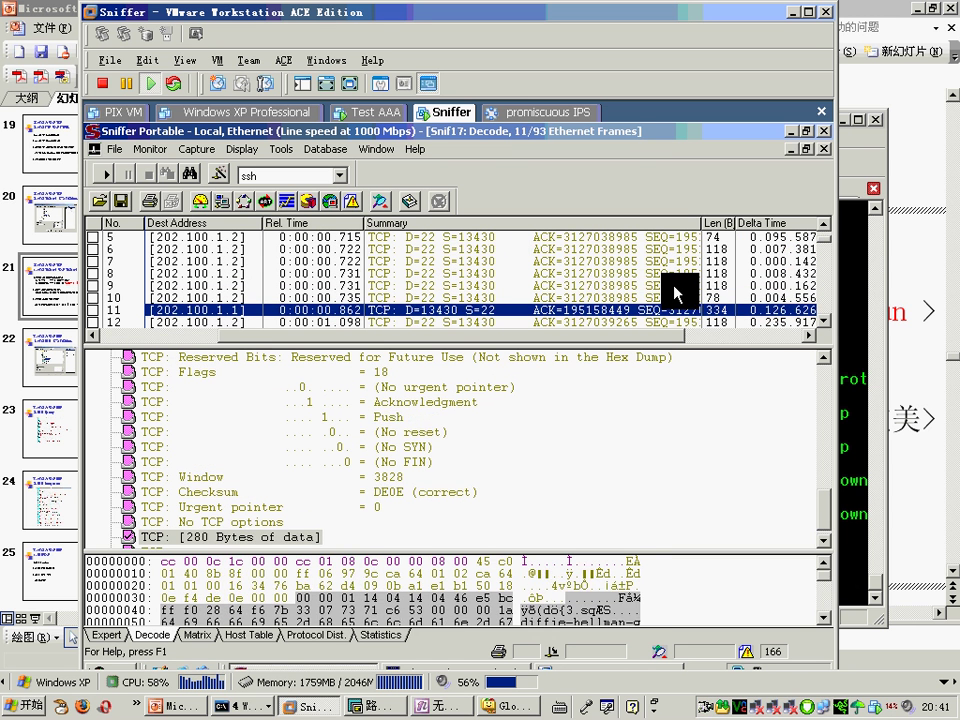
pyautogui.press('Up')
pyautogui.press('Down')
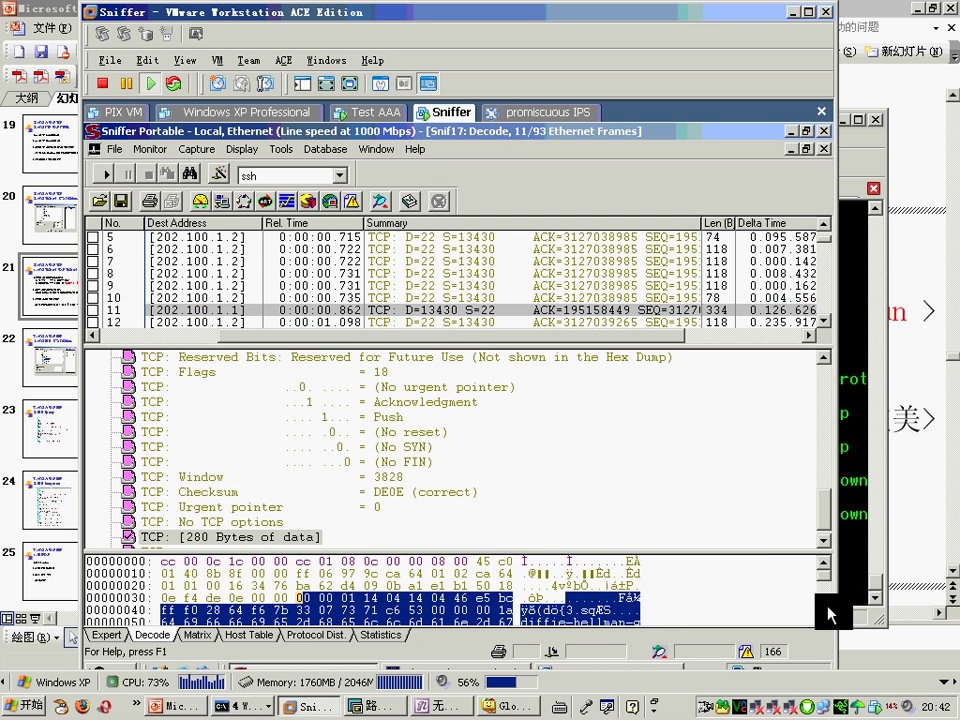
# Step: Scroll the hex pane and select frame 12 in the decode
pyautogui.click(824, 615)
pyautogui.scroll(-5, 826, 618)
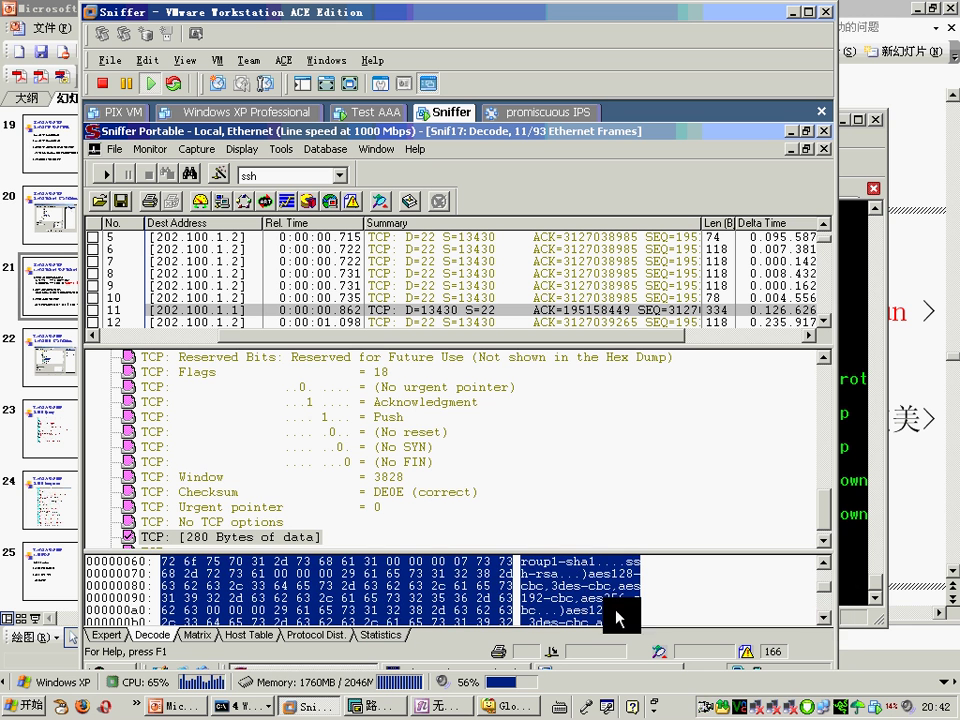
pyautogui.scroll(-9, 815, 622)
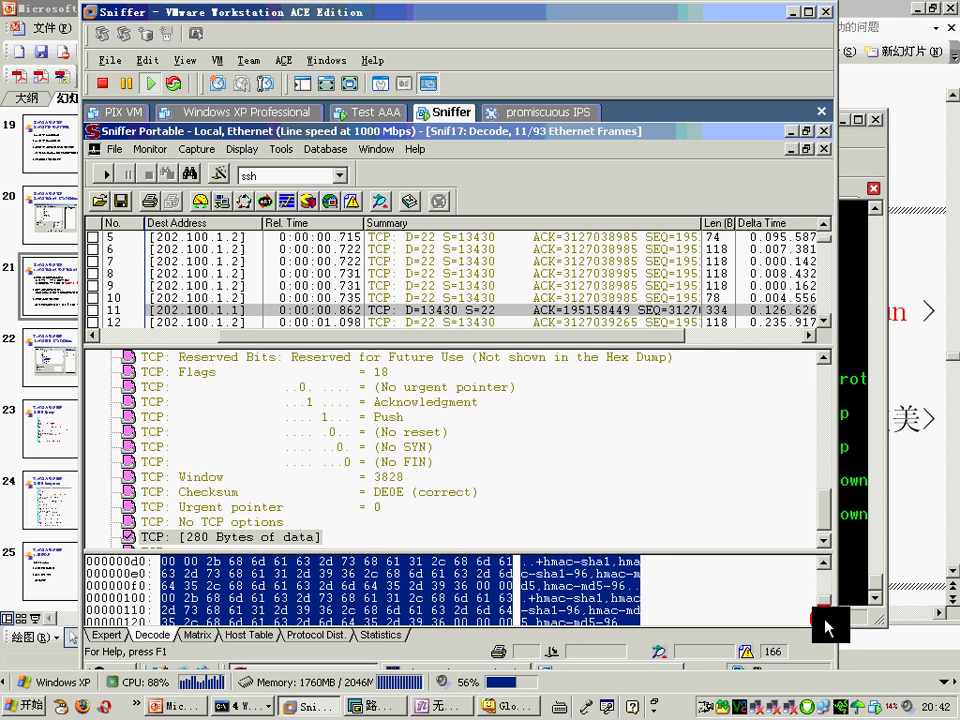
pyautogui.click(686, 322)
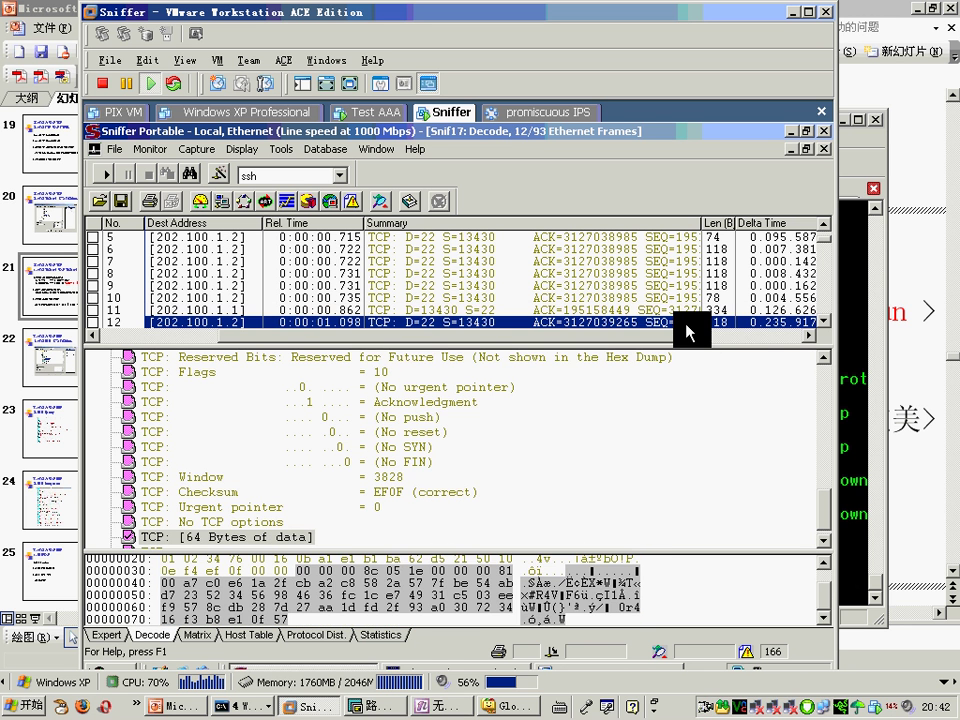
# Step: Step through the encrypted SSH frames up to frame 87, then return to SecureCRT
pyautogui.press('Down')
pyautogui.press('Down')
pyautogui.press('Down')
pyautogui.press('Down')
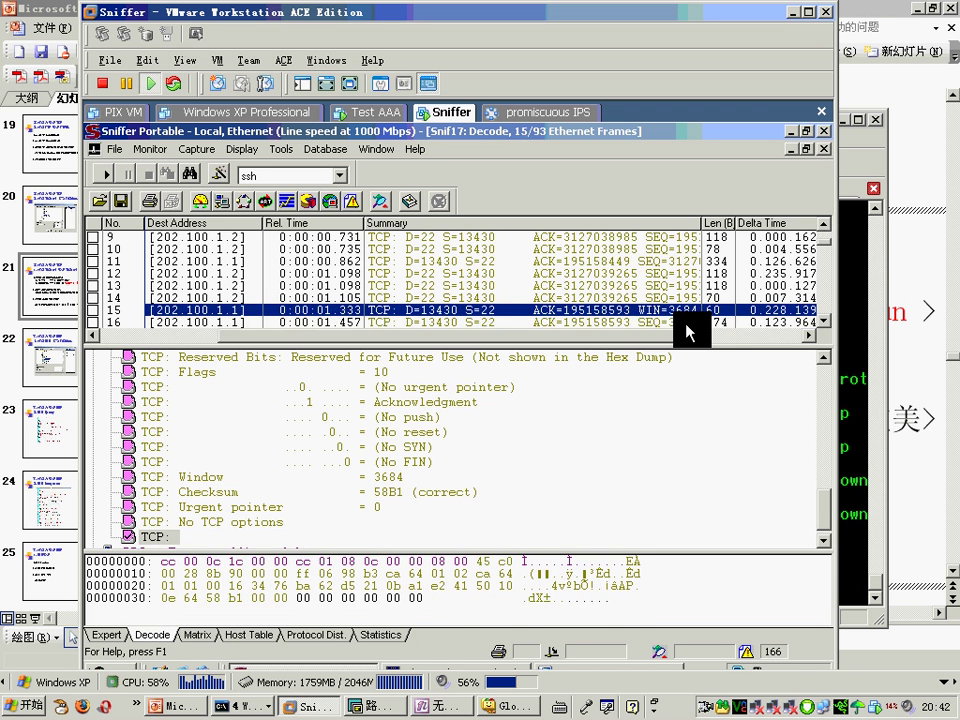
pyautogui.press('Down')
pyautogui.press('Down')
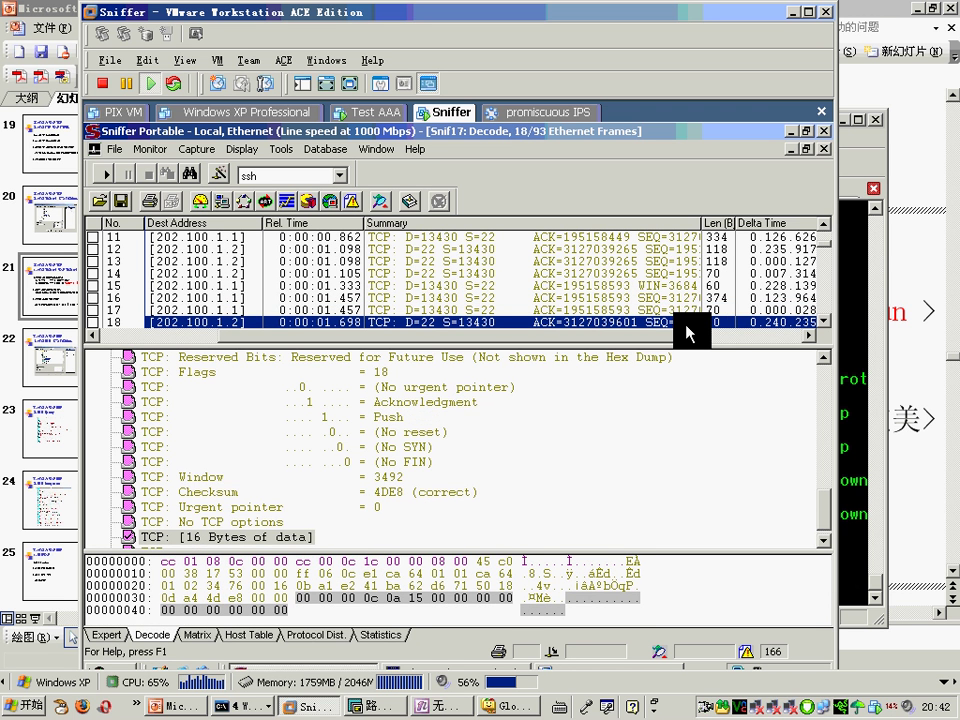
pyautogui.press('Down')
pyautogui.press('Down')
pyautogui.press('Down')
pyautogui.press('Down')
pyautogui.press('Down')
pyautogui.press('Down')
pyautogui.press('Down')
pyautogui.press('Down')
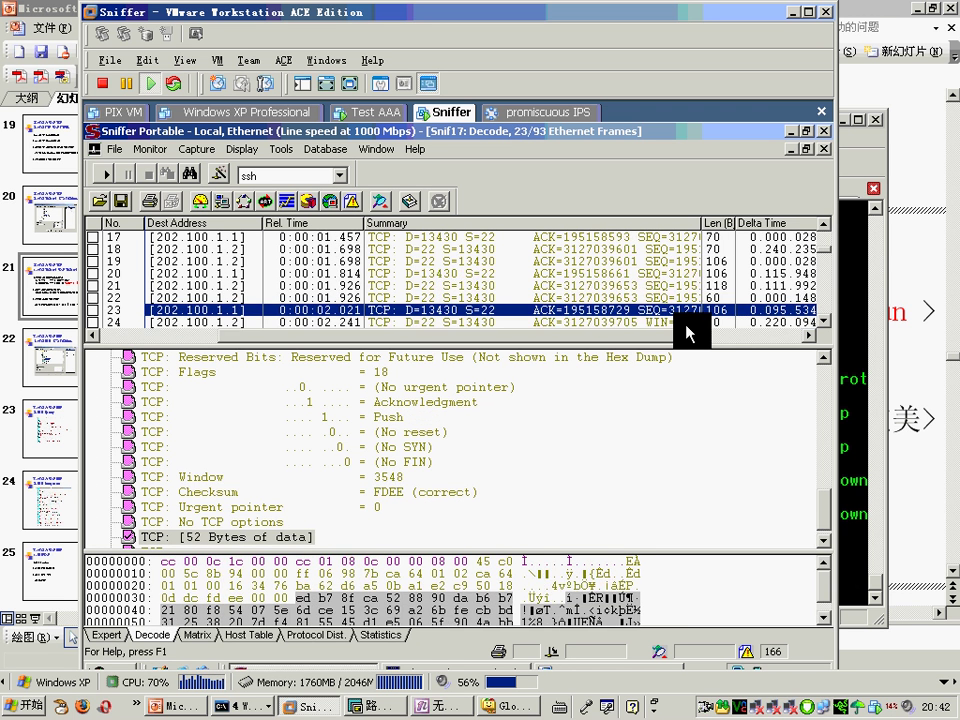
pyautogui.press('Down')
pyautogui.press('Down')
pyautogui.press('Down')
pyautogui.press('Down')
pyautogui.press('Down')
pyautogui.press('Down')
pyautogui.press('Down')
pyautogui.press('Down')
pyautogui.press('Down')
pyautogui.press('Down')
pyautogui.press('Down')
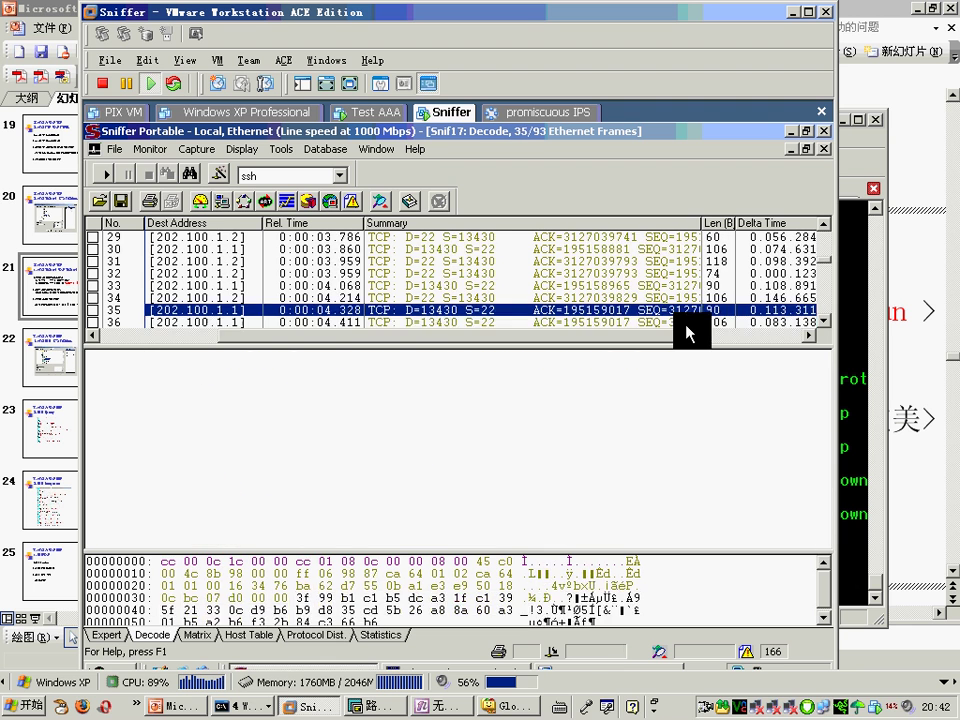
pyautogui.press('Down')
pyautogui.press('Down')
pyautogui.press('Down')
pyautogui.press('Down')
pyautogui.press('Down')
pyautogui.press('Down')
pyautogui.press('Down')
pyautogui.press('Down')
pyautogui.press('Down')
pyautogui.press('Down')
pyautogui.press('Down')
pyautogui.press('Down')
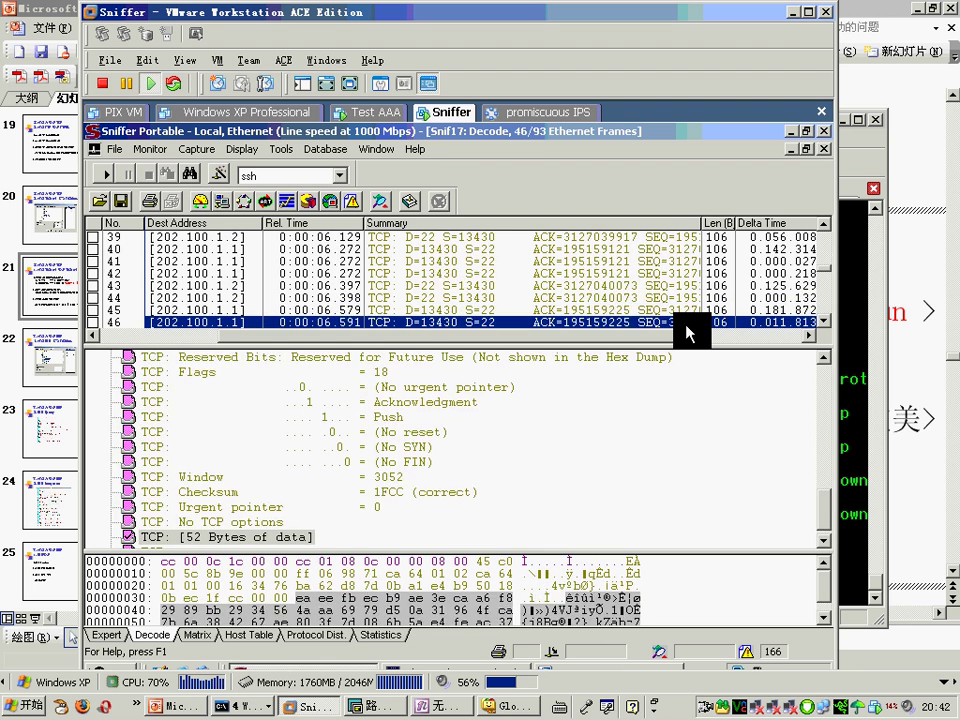
pyautogui.press('Down')
pyautogui.press('Down')
pyautogui.press('Down')
pyautogui.press('Down')
pyautogui.press('Down')
pyautogui.press('Down')
pyautogui.press('Down')
pyautogui.press('Down')
pyautogui.press('Down')
pyautogui.press('Down')
pyautogui.press('Down')
pyautogui.press('Down')
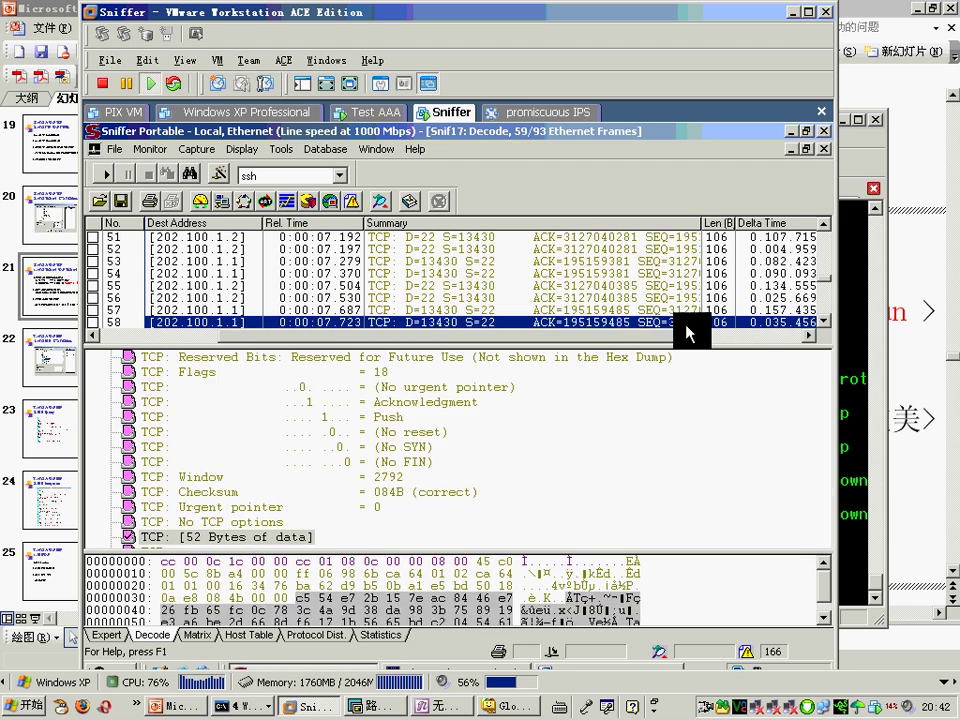
pyautogui.press('Down')
pyautogui.press('Down')
pyautogui.press('Down')
pyautogui.press('Down')
pyautogui.press('Down')
pyautogui.press('Down')
pyautogui.press('Down')
pyautogui.press('Down')
pyautogui.press('Down')
pyautogui.press('Down')
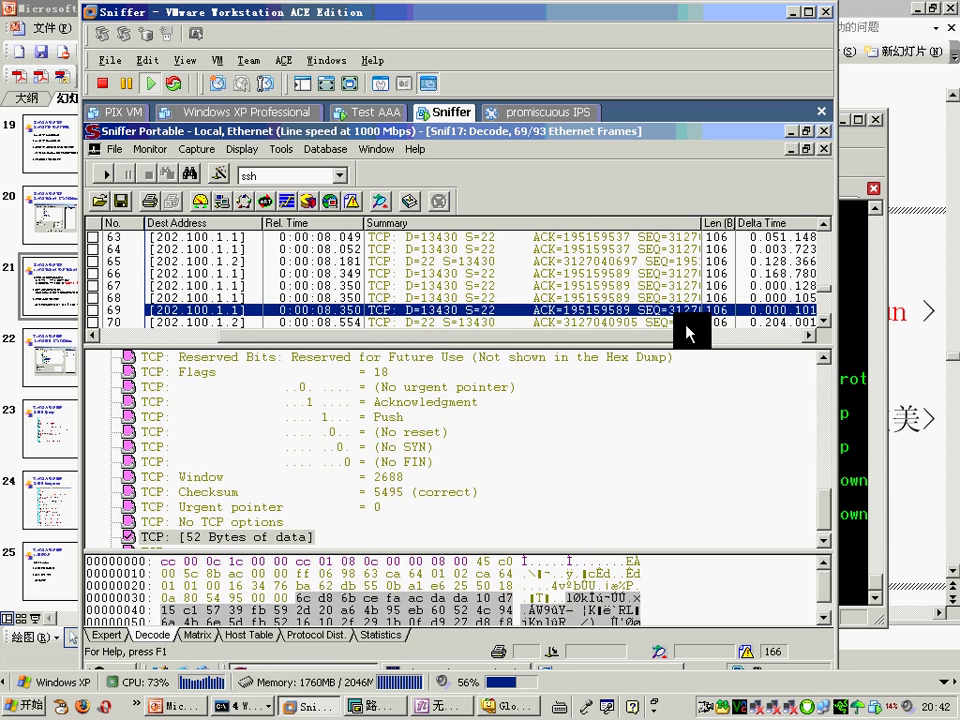
pyautogui.press('Down')
pyautogui.press('Down')
pyautogui.press('Down')
pyautogui.press('Down')
pyautogui.press('Down')
pyautogui.press('Down')
pyautogui.press('Down')
pyautogui.press('Down')
pyautogui.press('Down')
pyautogui.press('Down')
pyautogui.press('Down')
pyautogui.press('Down')
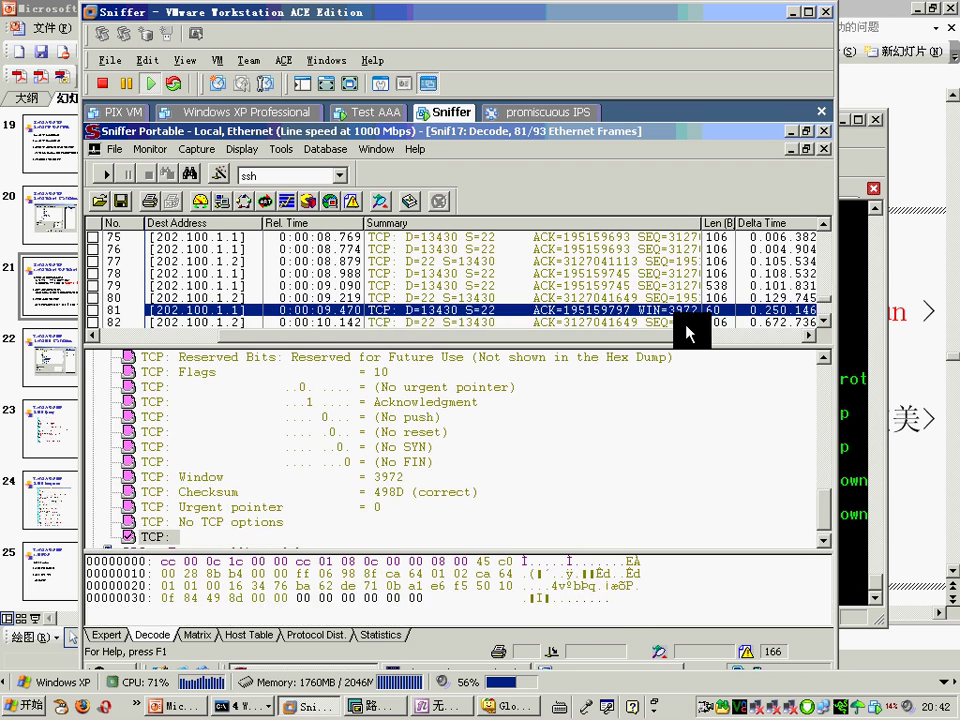
pyautogui.press('Down')
pyautogui.press('Down')
pyautogui.press('Down')
pyautogui.press('Down')
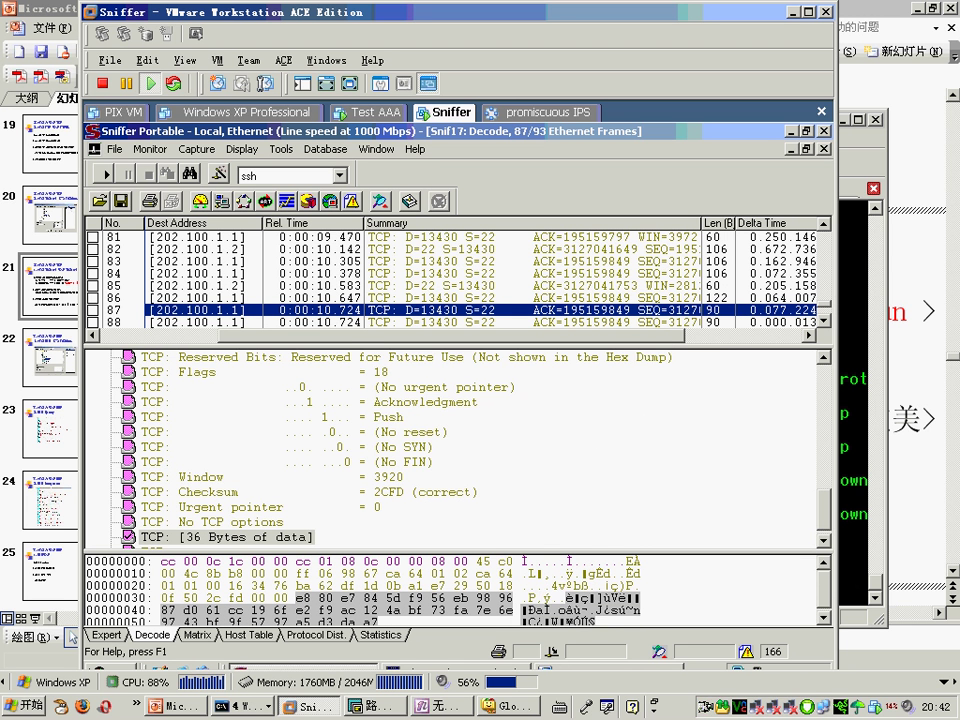
pyautogui.hotkey('alt', 'Tab')
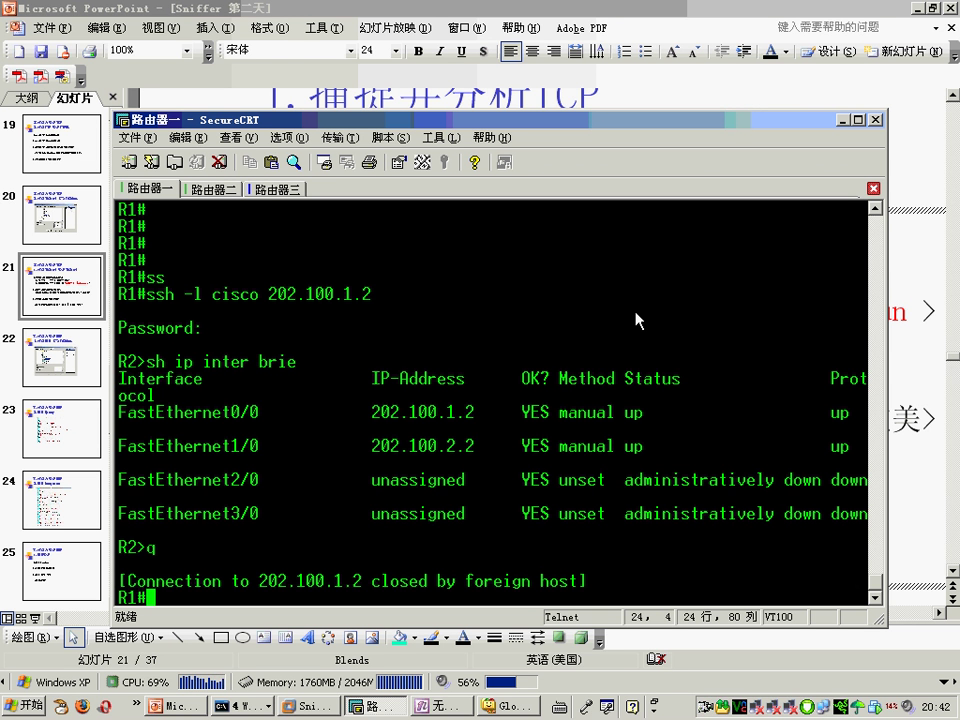
# Step: Dismiss SecureCRT's Connect dialog and advance to slide 22, then show the Test AAA VM's ftproot folder
pyautogui.click(128, 161)
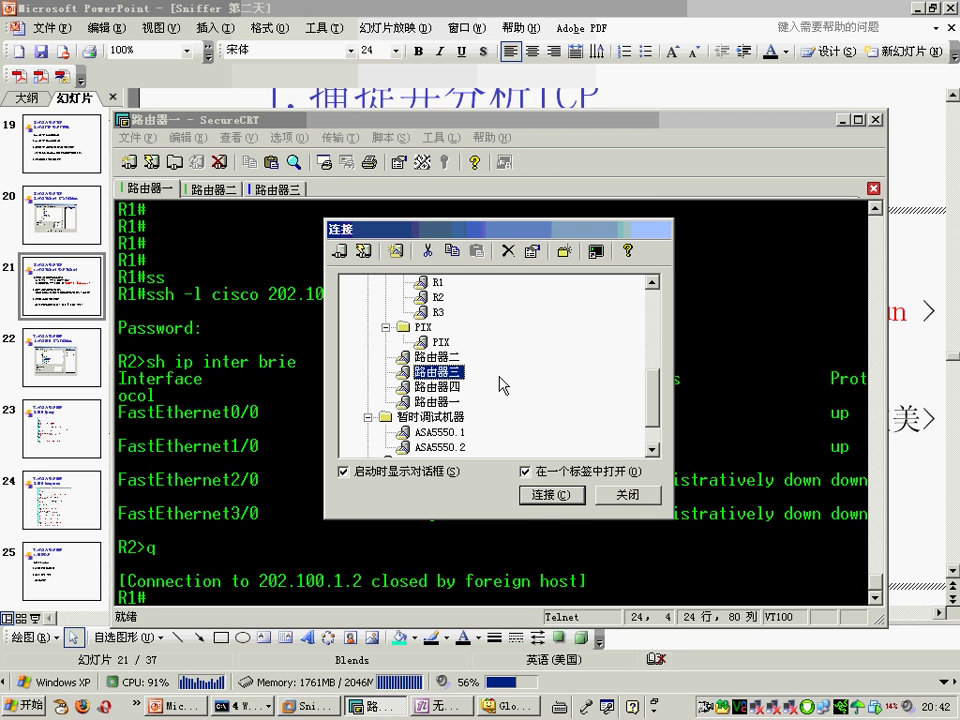
pyautogui.click(627, 495)
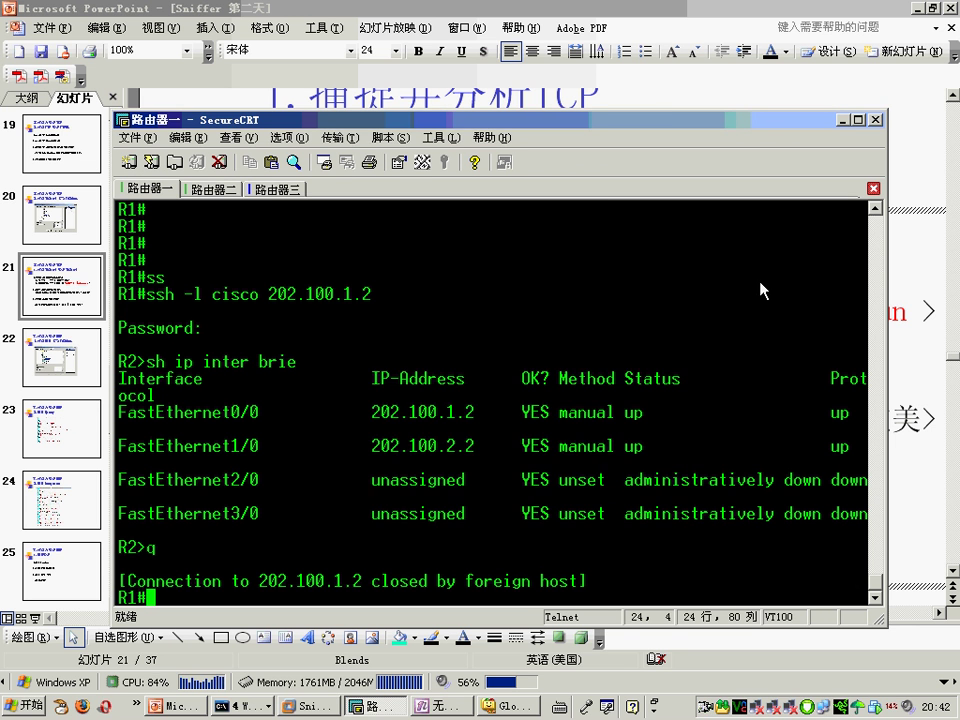
pyautogui.click(843, 119)
pyautogui.click(739, 377)
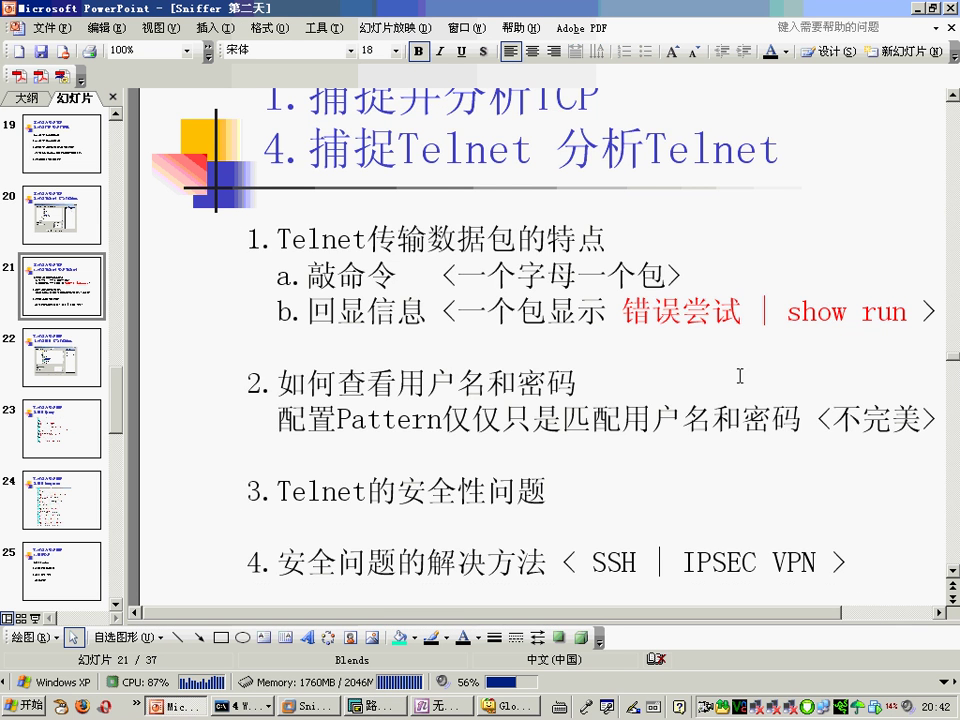
pyautogui.scroll(-1, 632, 339)
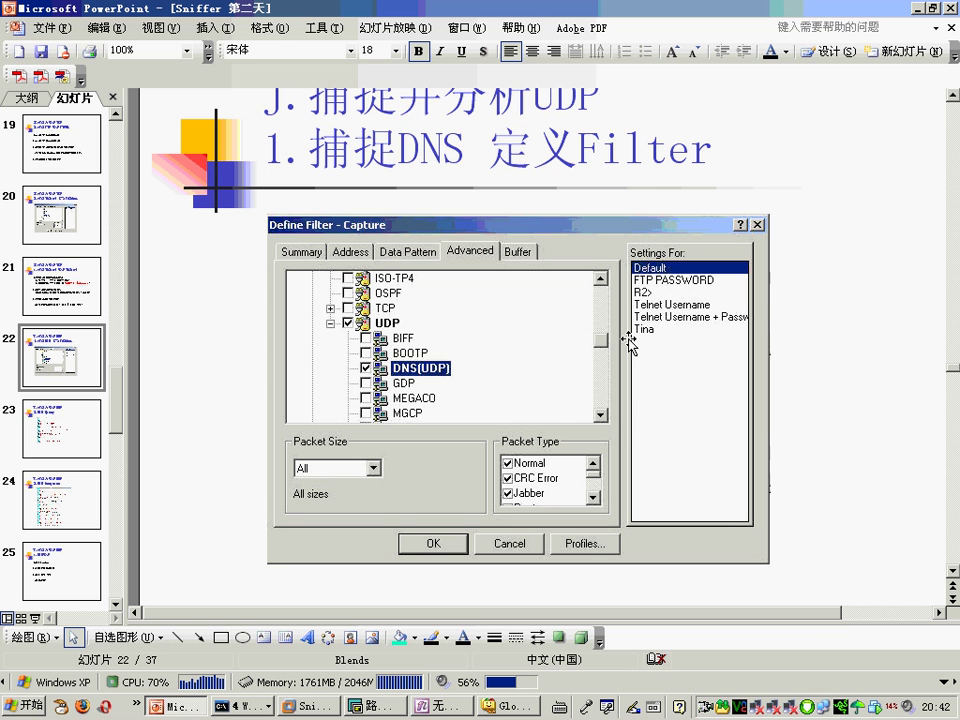
pyautogui.click(317, 705)
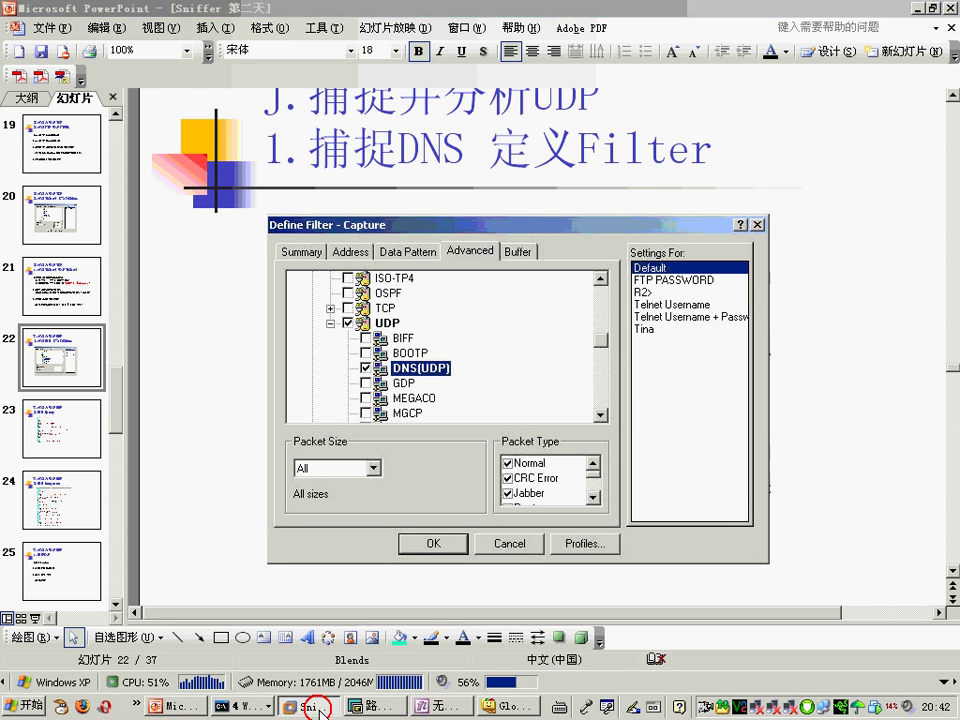
pyautogui.click(372, 112)
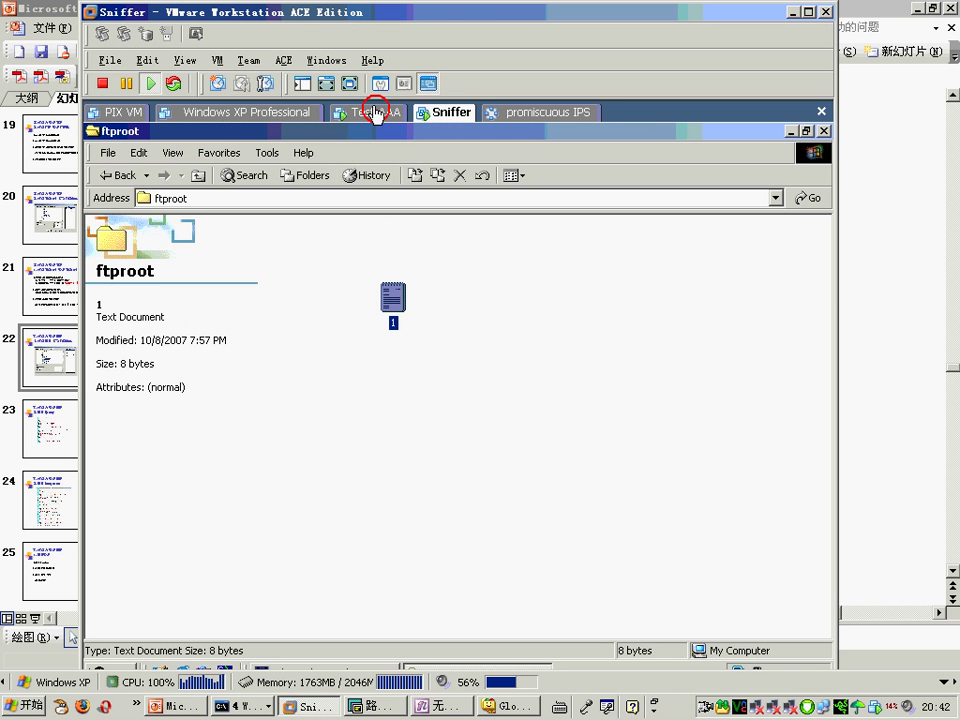
# Step: Close the ftproot and command prompt windows and open DNS from Administrative Tools
pyautogui.click(824, 131)
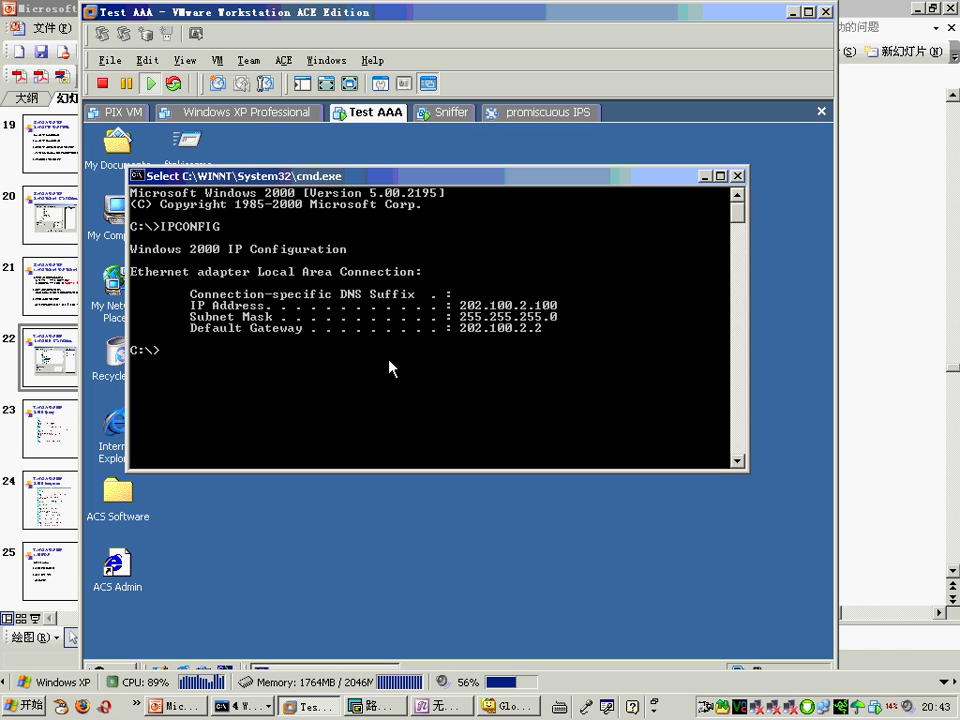
pyautogui.click(742, 175)
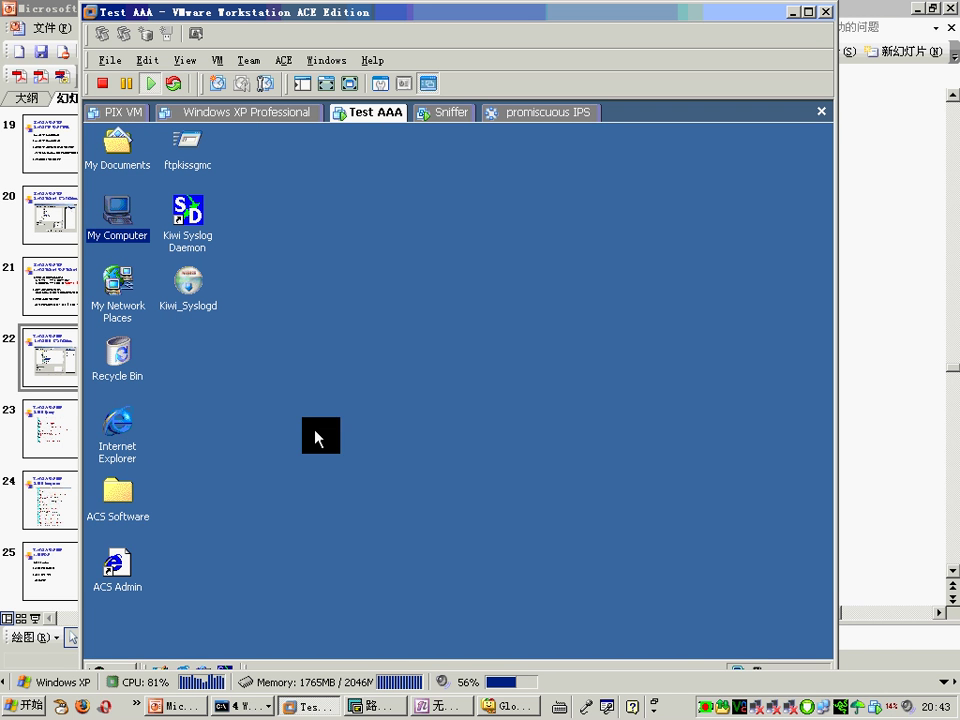
pyautogui.click(116, 668)
pyautogui.moveTo(225, 519)
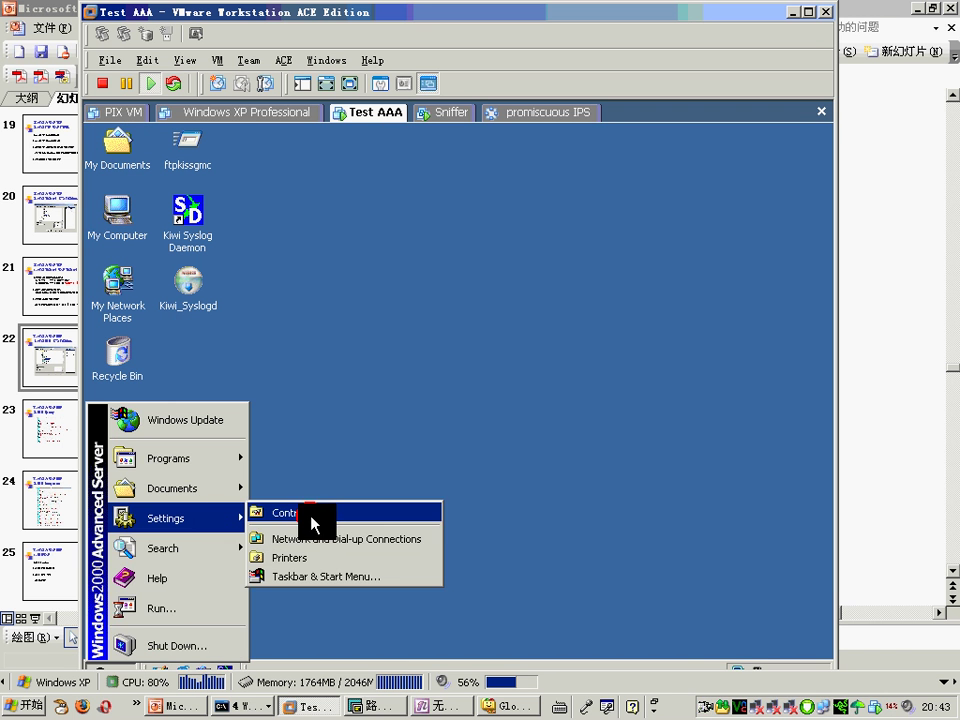
pyautogui.click(308, 516)
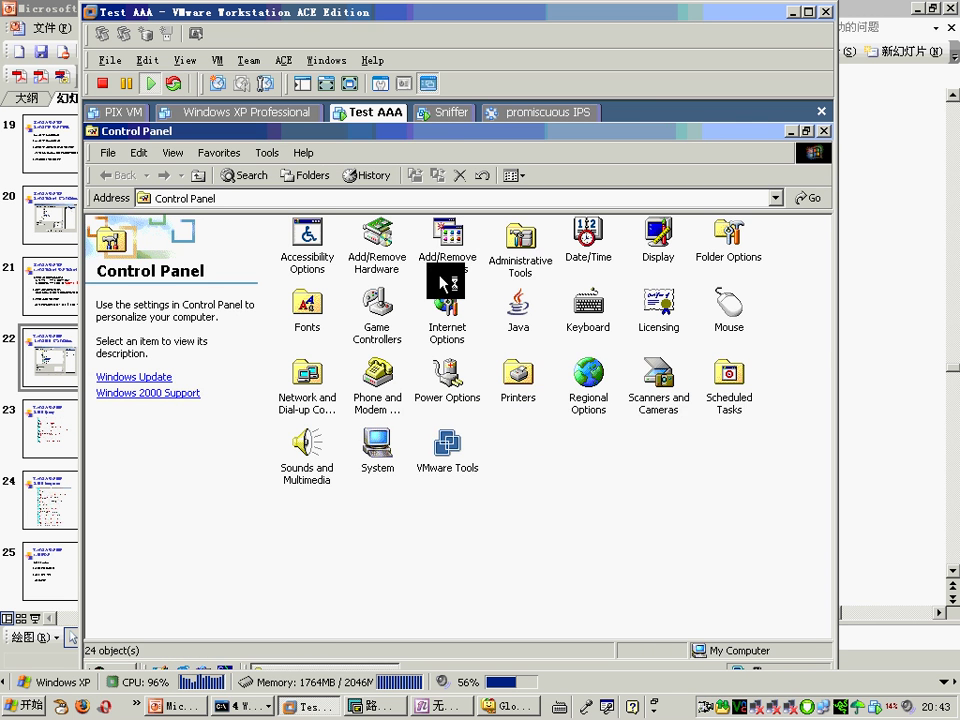
pyautogui.doubleClick(530, 265)
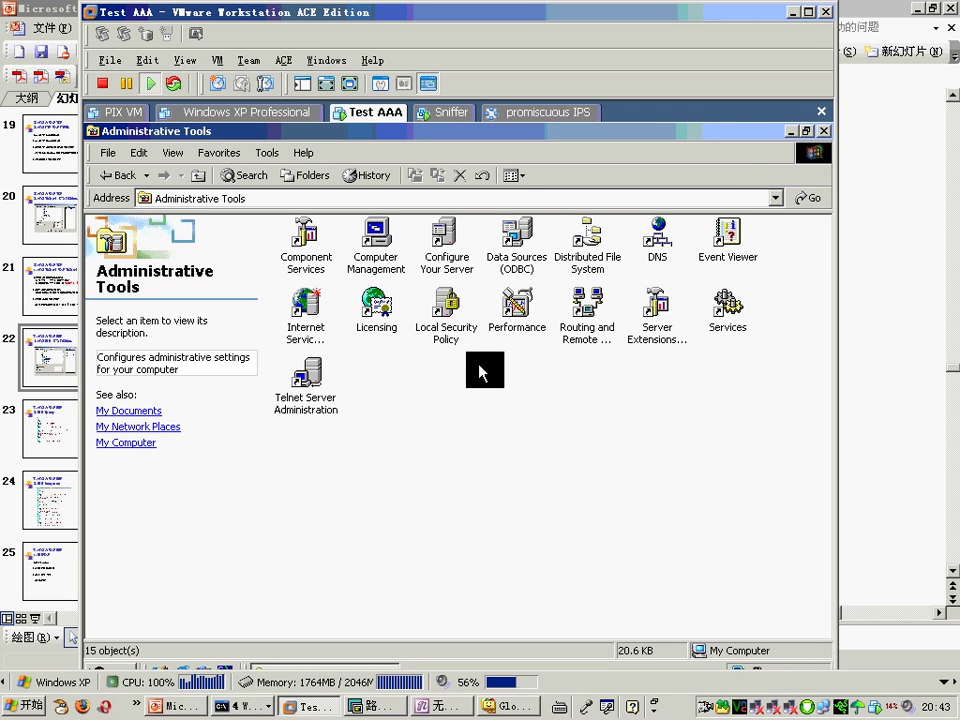
pyautogui.click(668, 242)
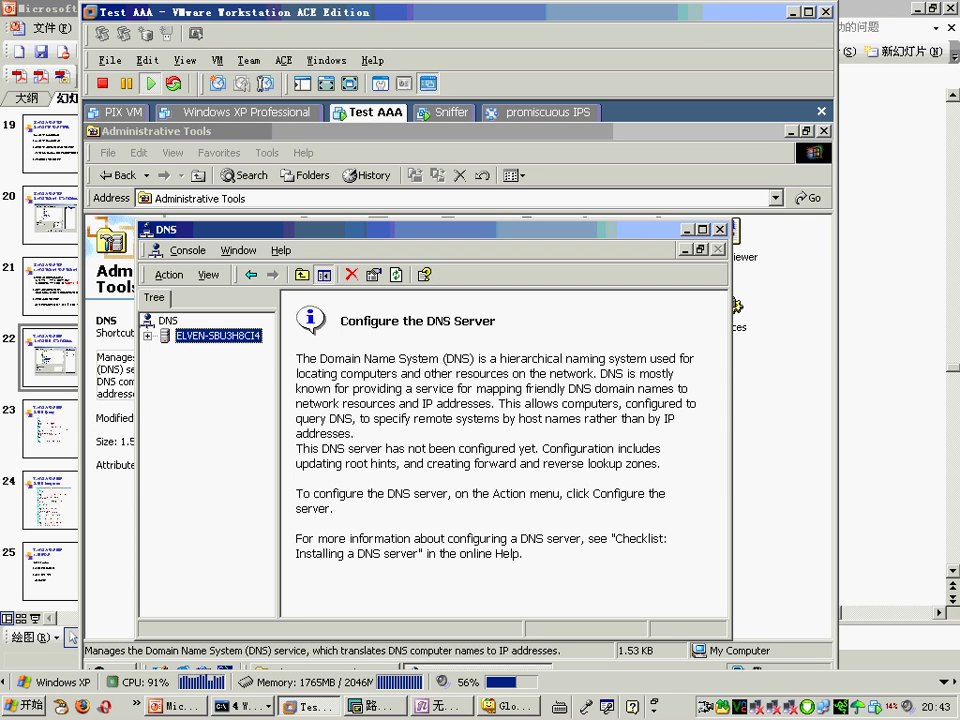
# Step: Expand Forward Lookup Zones and choose to delete the test.com zone
pyautogui.doubleClick(214, 336)
pyautogui.doubleClick(225, 352)
pyautogui.click(237, 368)
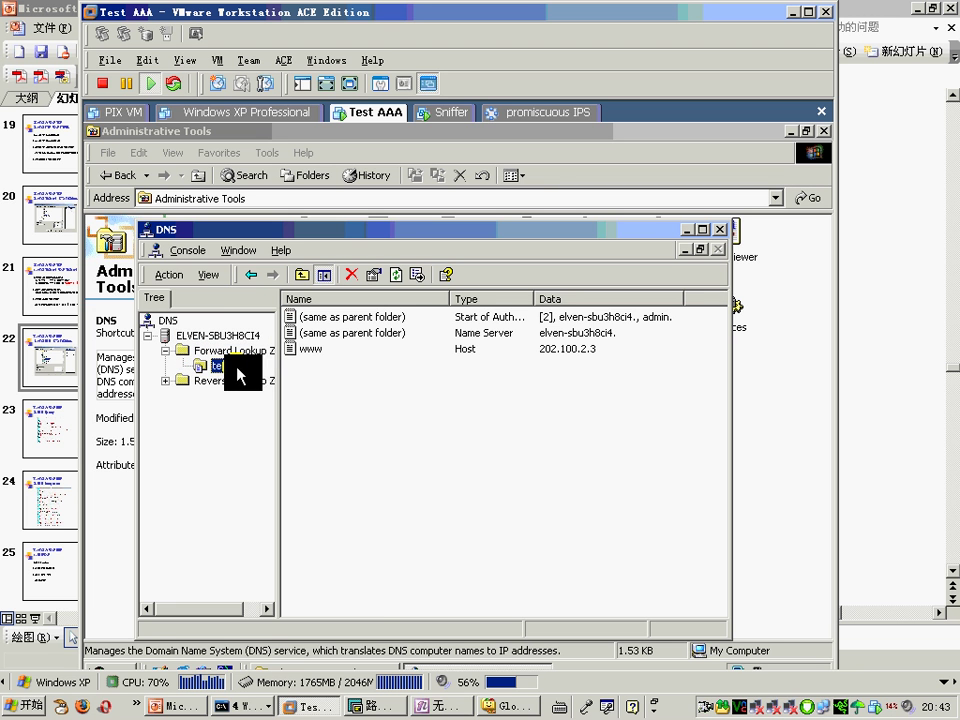
pyautogui.rightClick(238, 370)
pyautogui.click(300, 551)
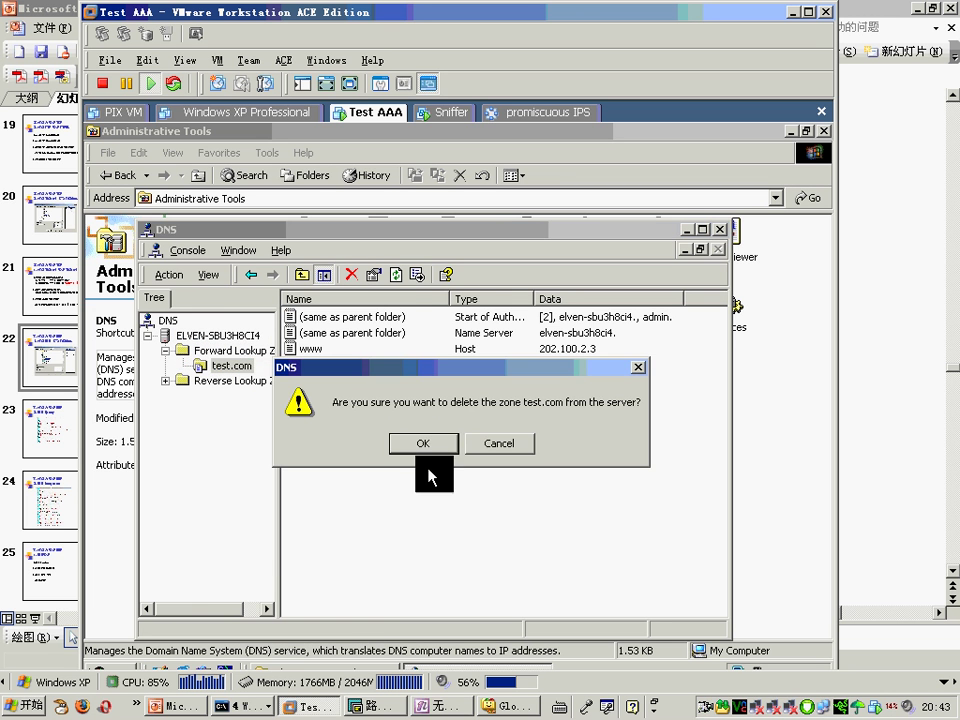
pyautogui.click(428, 443)
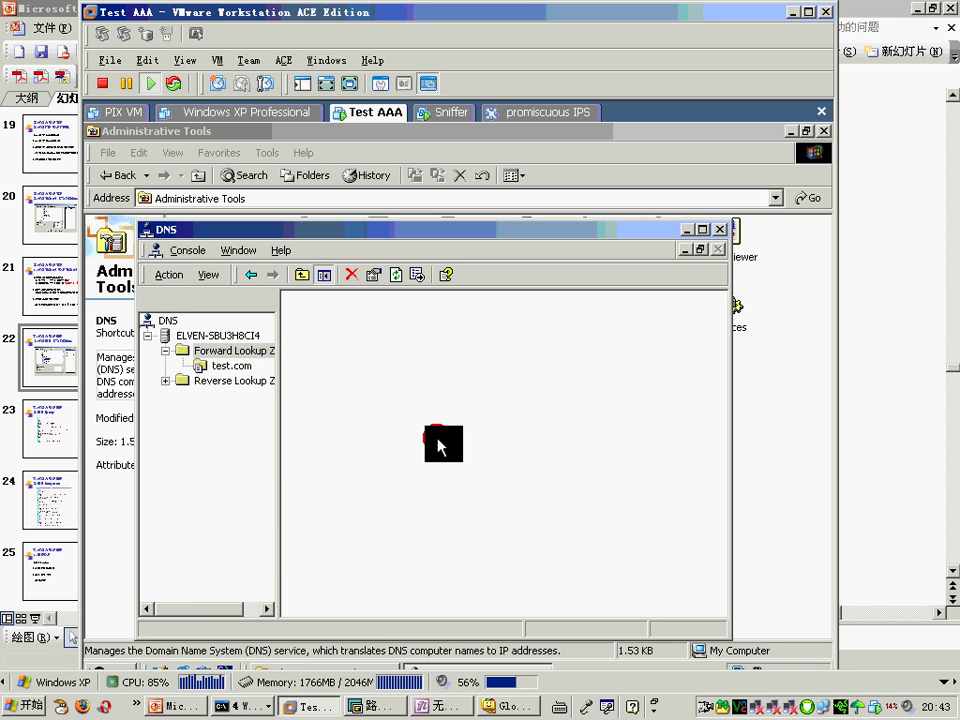
# Step: Create a standard forward lookup zone CISCO.COM using zone file CISCO.COM.dns
pyautogui.rightClick(250, 352)
pyautogui.click(280, 360)
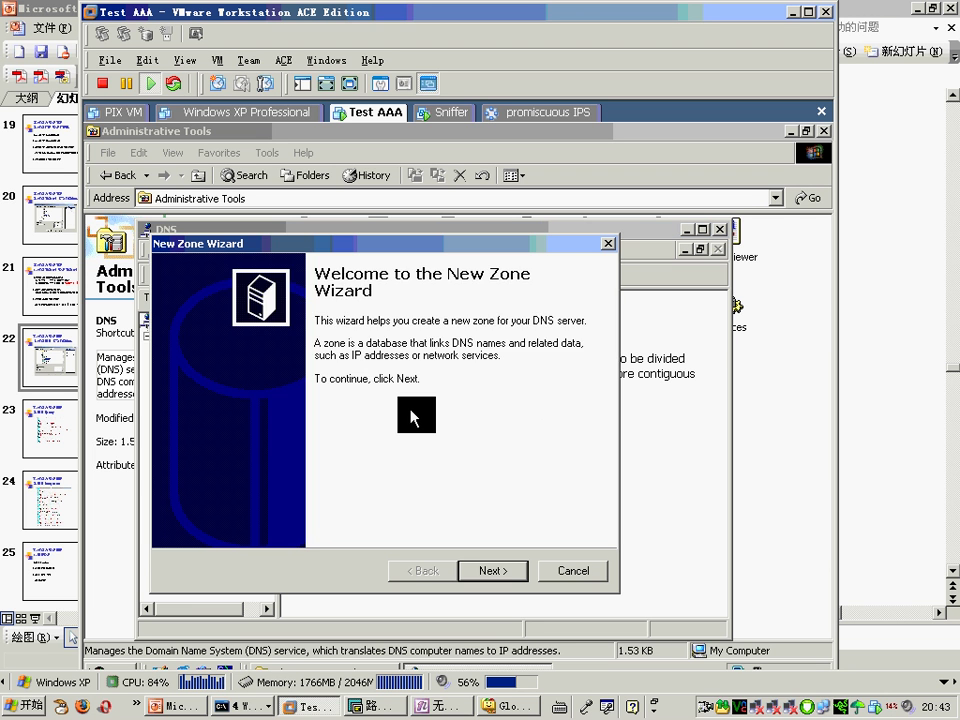
pyautogui.press('Return')
pyautogui.press('Return')
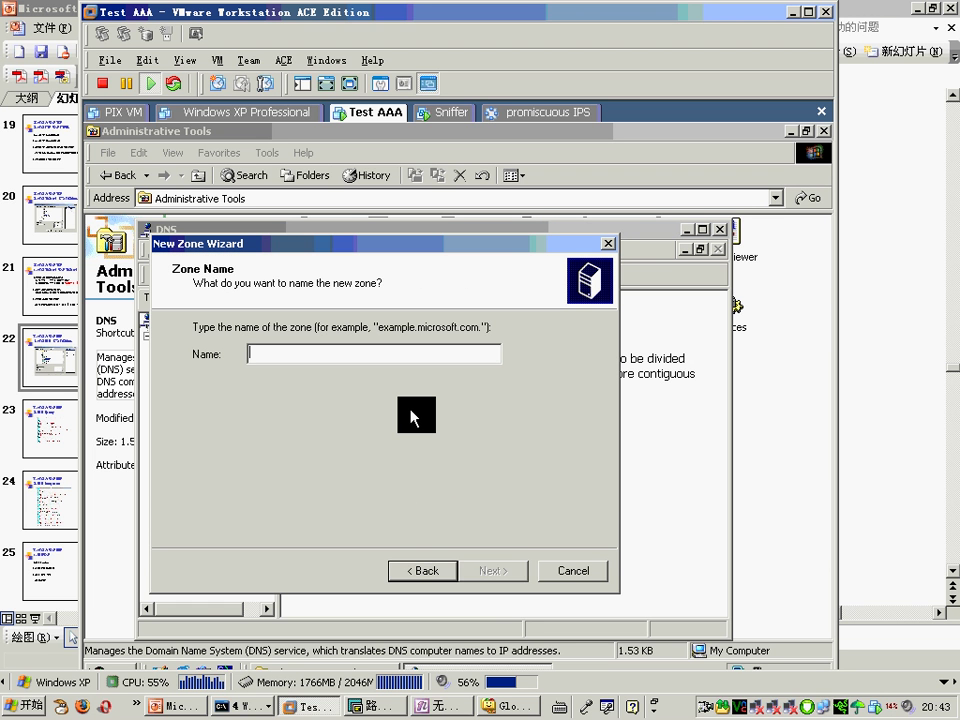
pyautogui.write('CISCO')
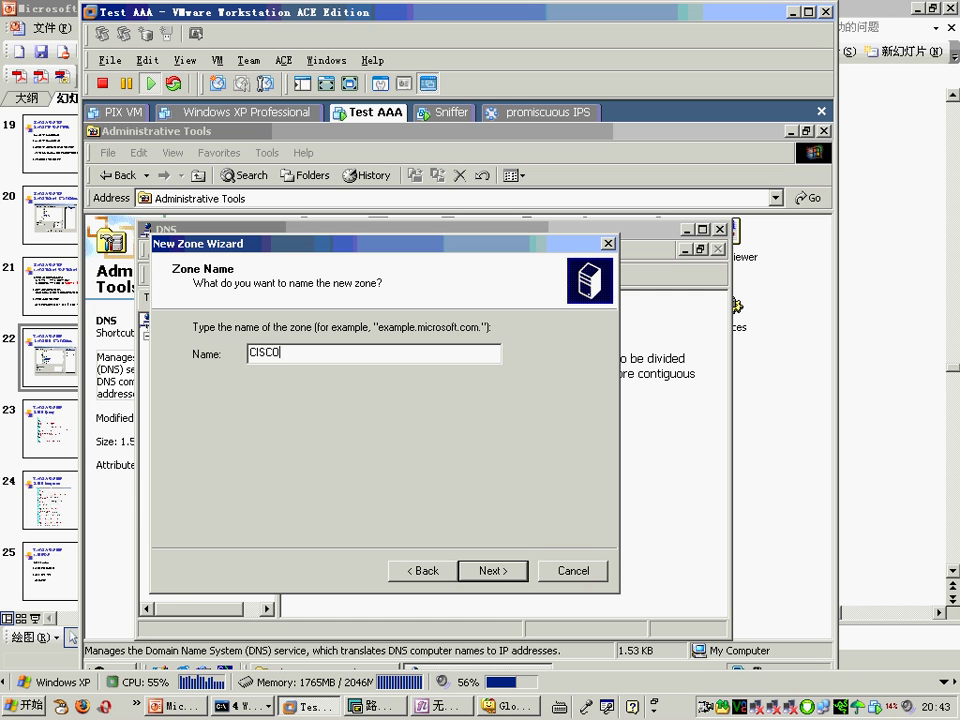
pyautogui.press('BackSpace')
pyautogui.press('BackSpace')
pyautogui.press('BackSpace')
pyautogui.write('C')
pyautogui.press('BackSpace')
pyautogui.press('BackSpace')
pyautogui.press('BackSpace')
pyautogui.press('BackSpace')
pyautogui.write('CI')
pyautogui.press('Return')
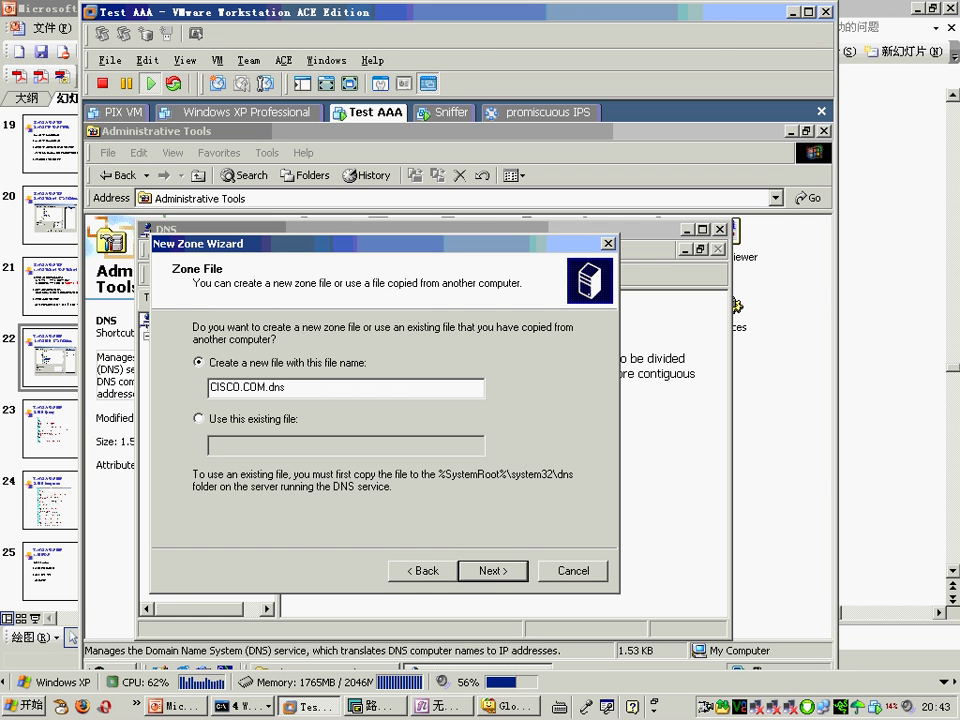
pyautogui.click(491, 578)
pyautogui.click(491, 578)
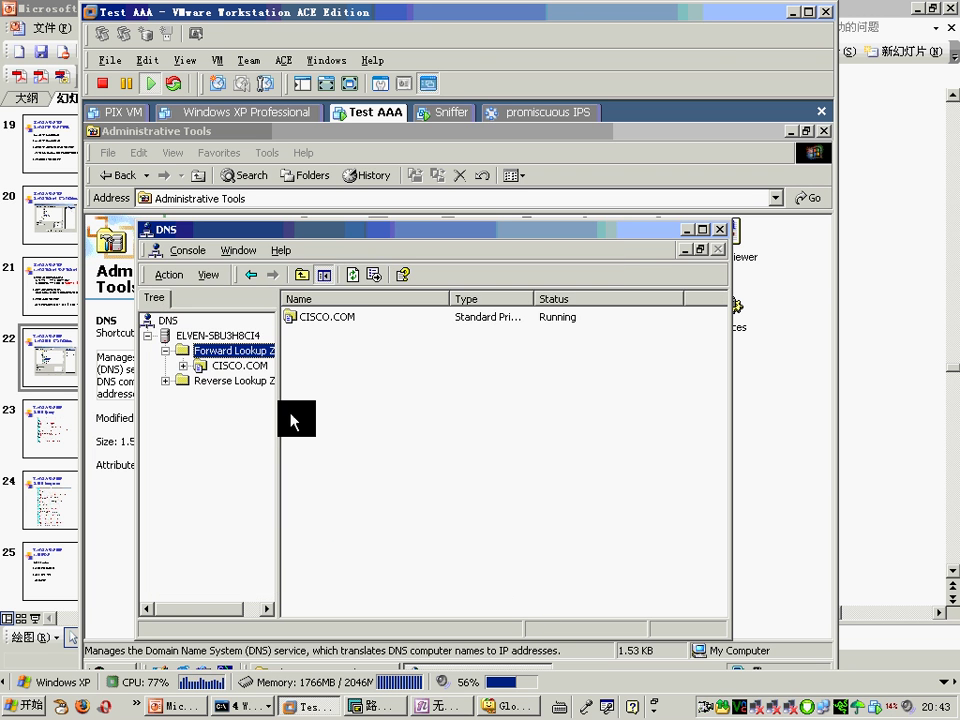
# Step: Add host record www at 202.100.2.3 to CISCO.COM, then switch to the Sniffer VM
pyautogui.click(240, 366)
pyautogui.rightClick(343, 381)
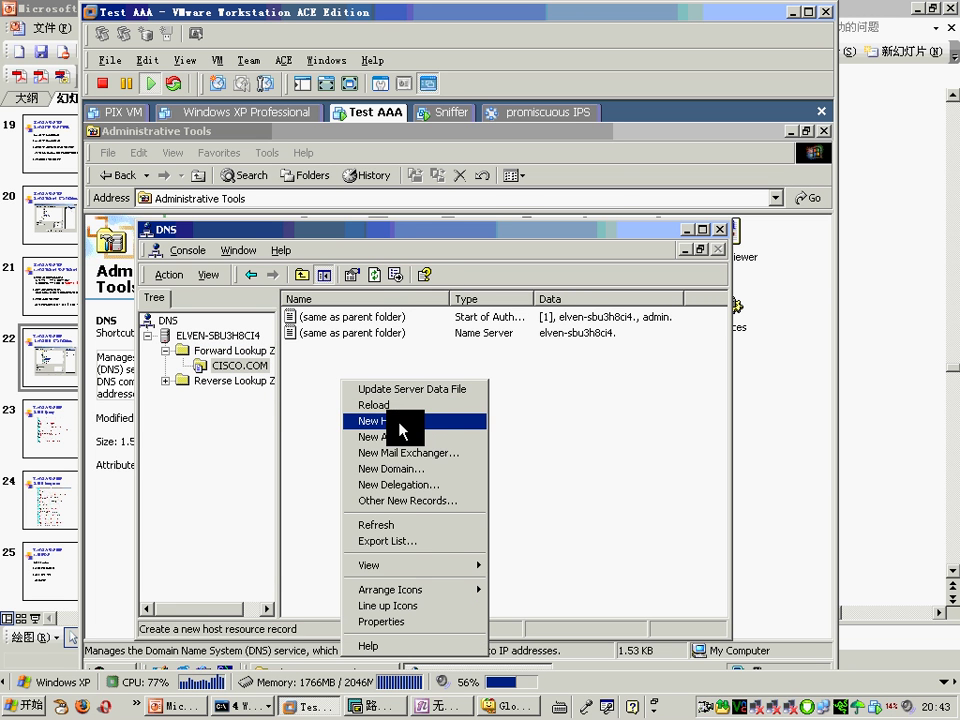
pyautogui.click(395, 422)
pyautogui.write('WWW')
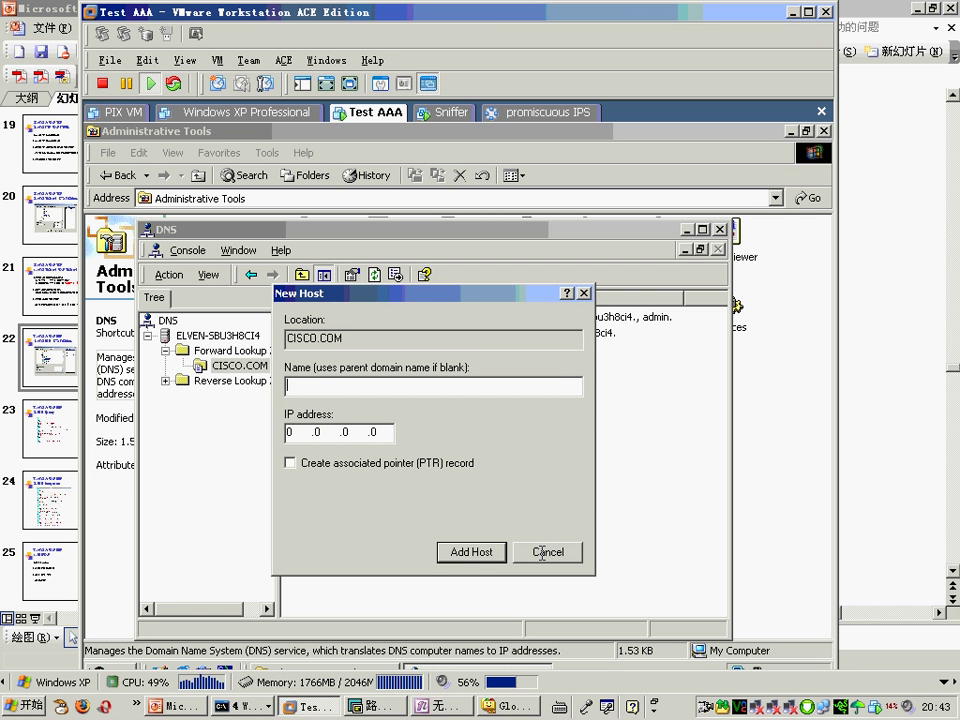
pyautogui.write('www')
pyautogui.click(289, 432)
pyautogui.write('202')
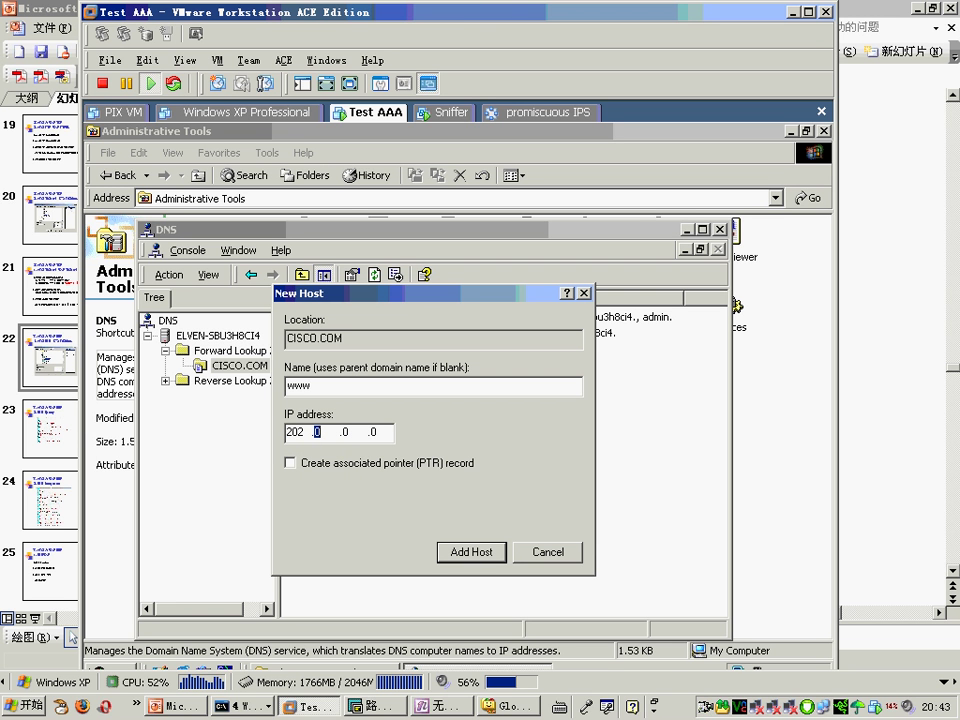
pyautogui.write(' .100 .2 .')
pyautogui.click(470, 552)
pyautogui.click(456, 442)
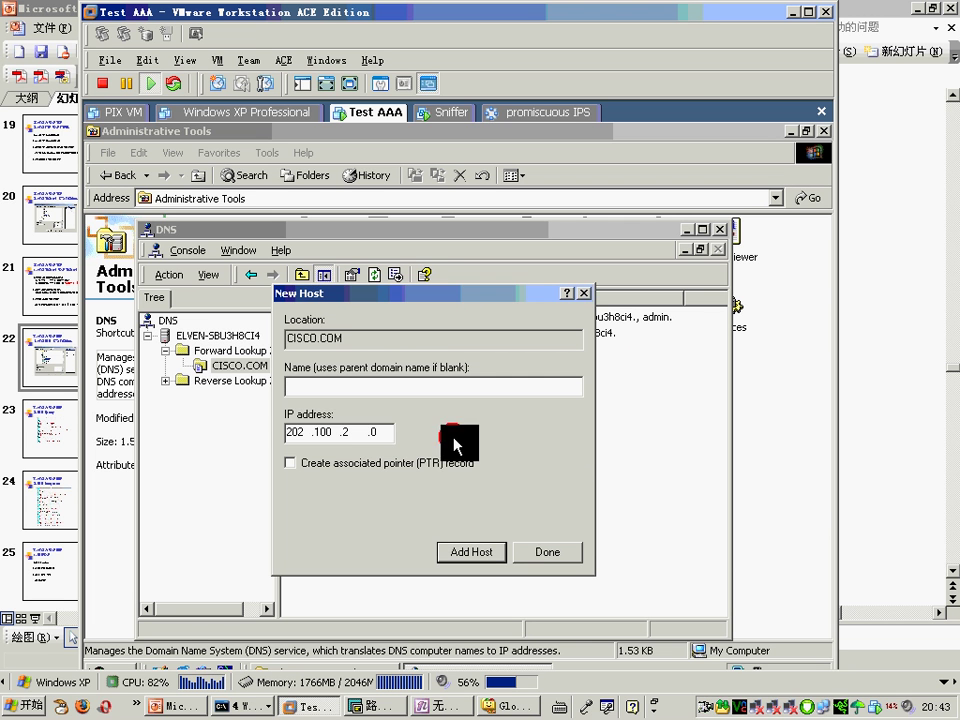
pyautogui.click(550, 553)
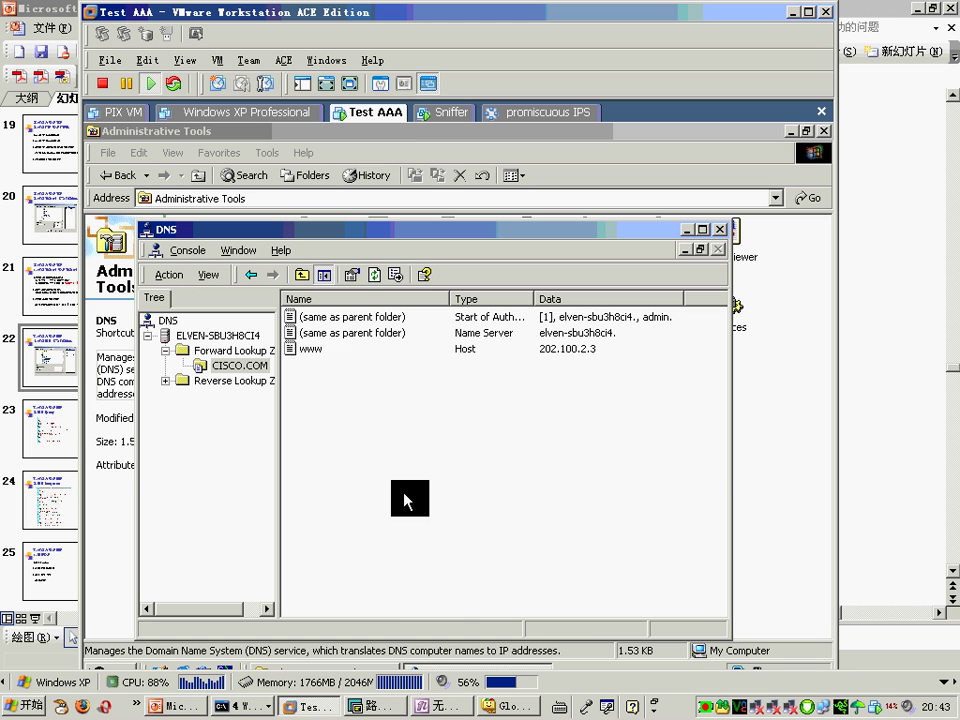
pyautogui.click(318, 350)
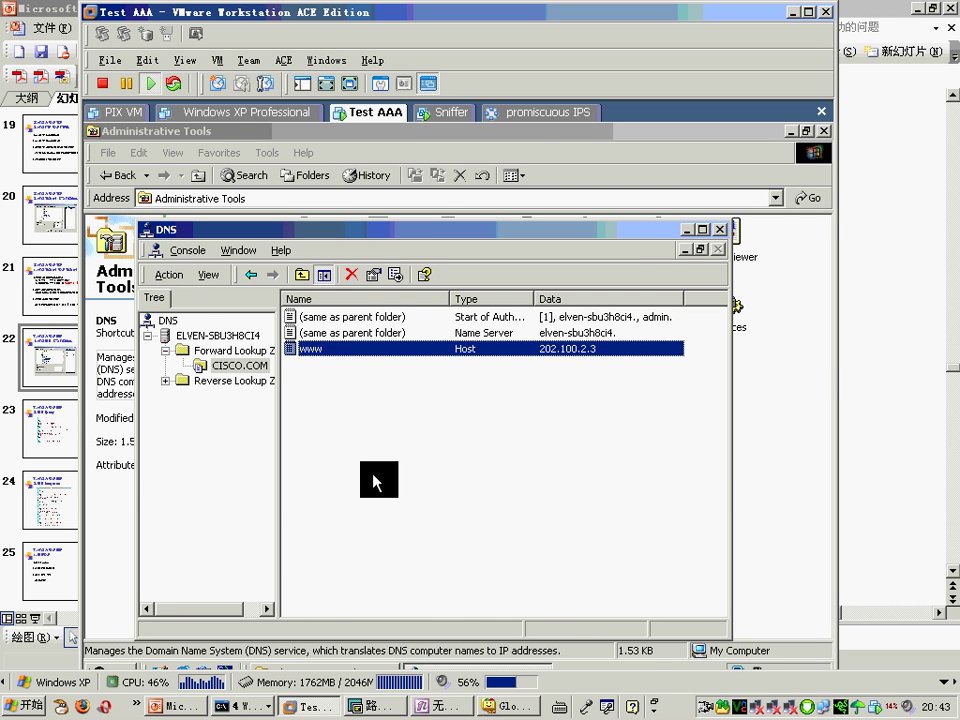
pyautogui.click(440, 112)
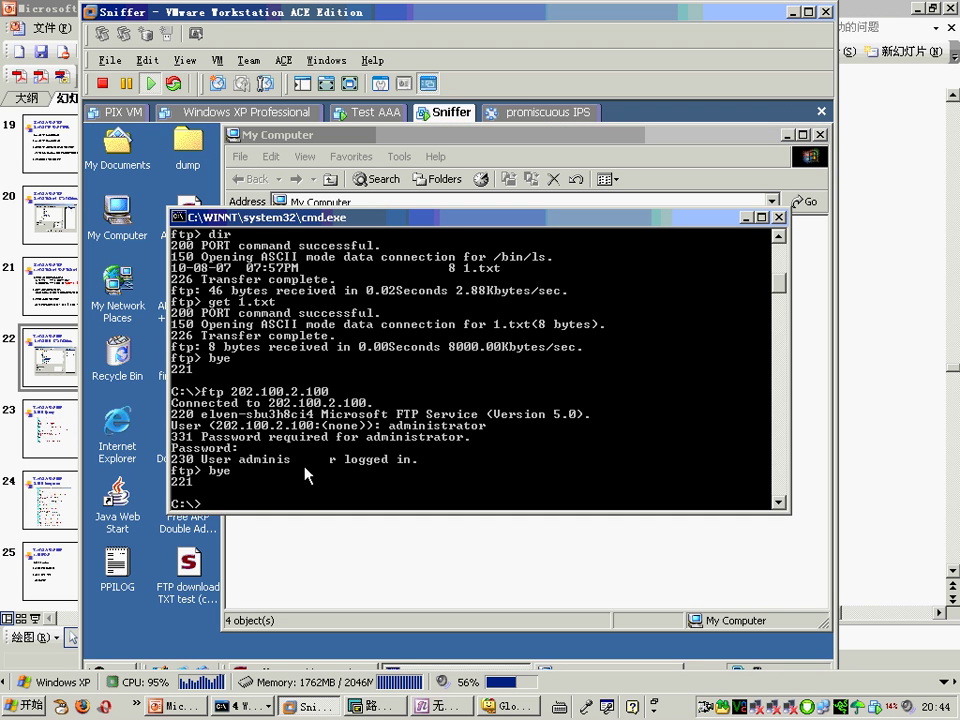
# Step: Run ipconfig and ipconfig/all to confirm the DNS server is 202.100.2.100
pyautogui.click(306, 474)
pyautogui.write('ipconfig')
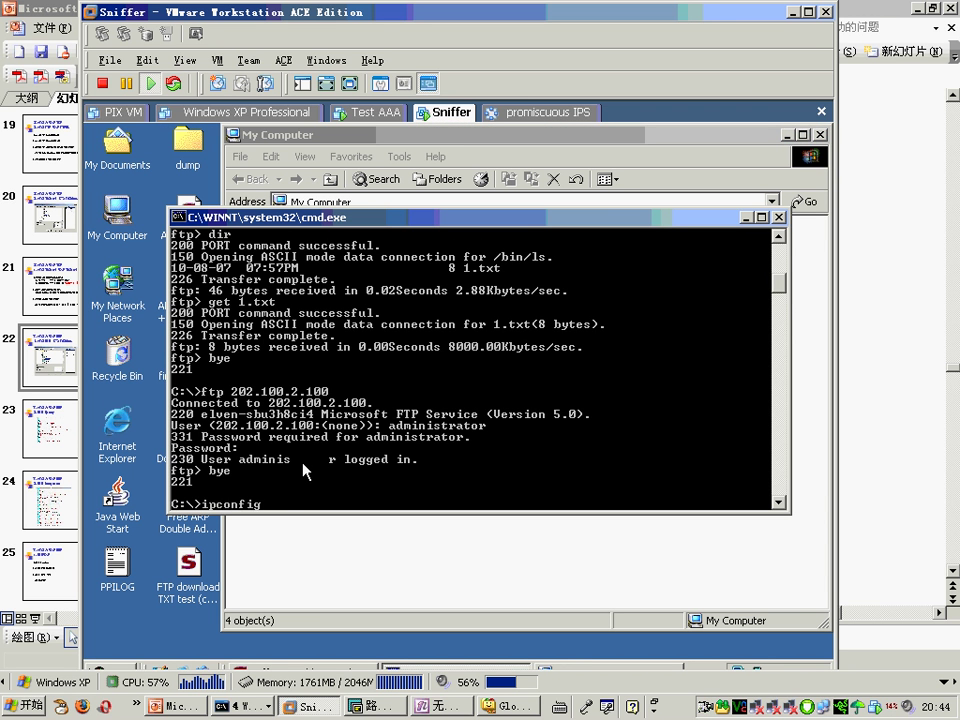
pyautogui.press('Return')
pyautogui.write('ipconfig/all')
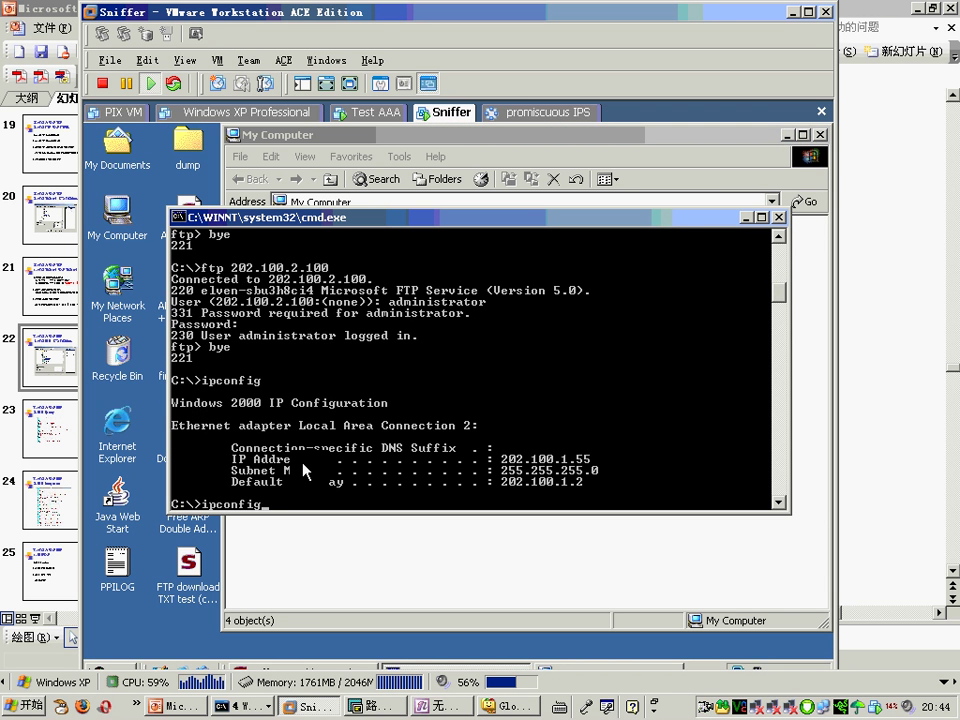
pyautogui.press('Return')
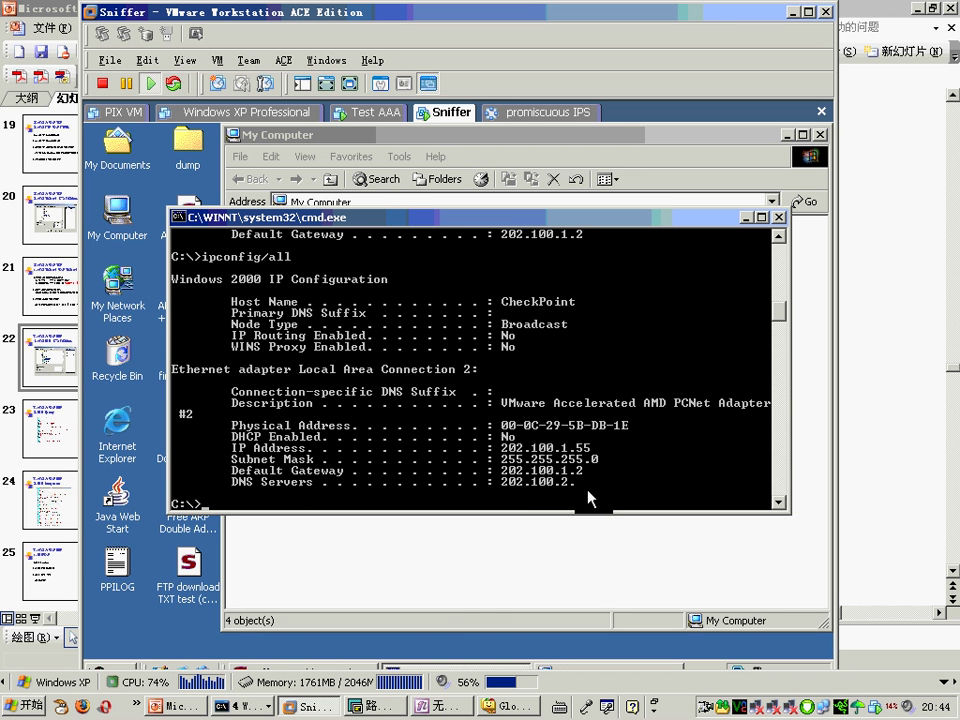
pyautogui.write('slookup')
pyautogui.press('Return')
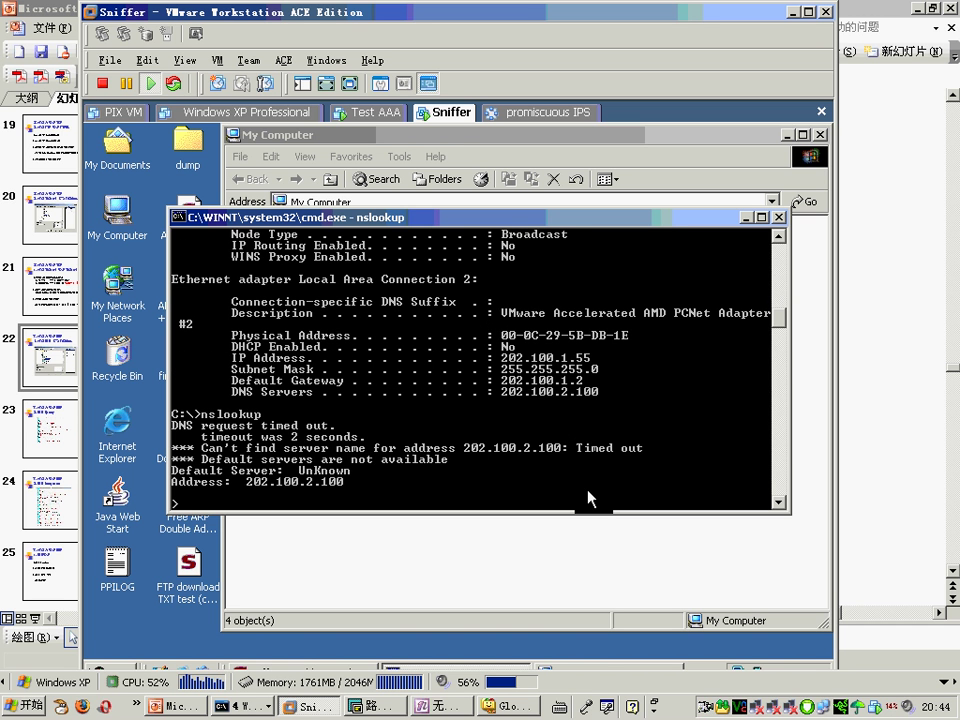
pyautogui.write('www.cisco.com')
pyautogui.press('Return')
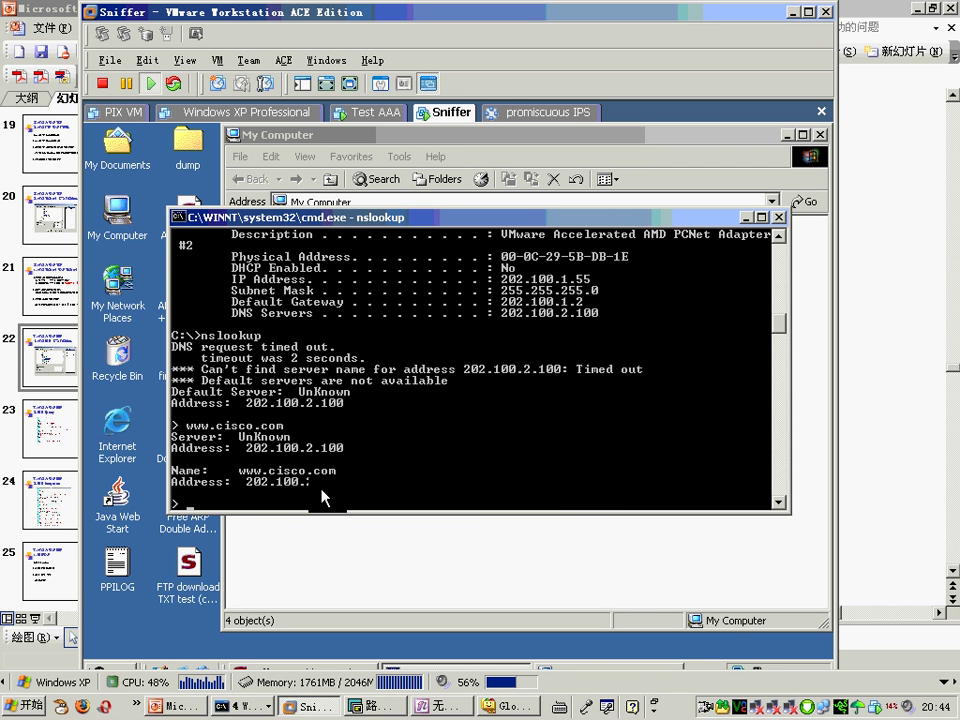
pyautogui.hotkey('alt', 'Tab')
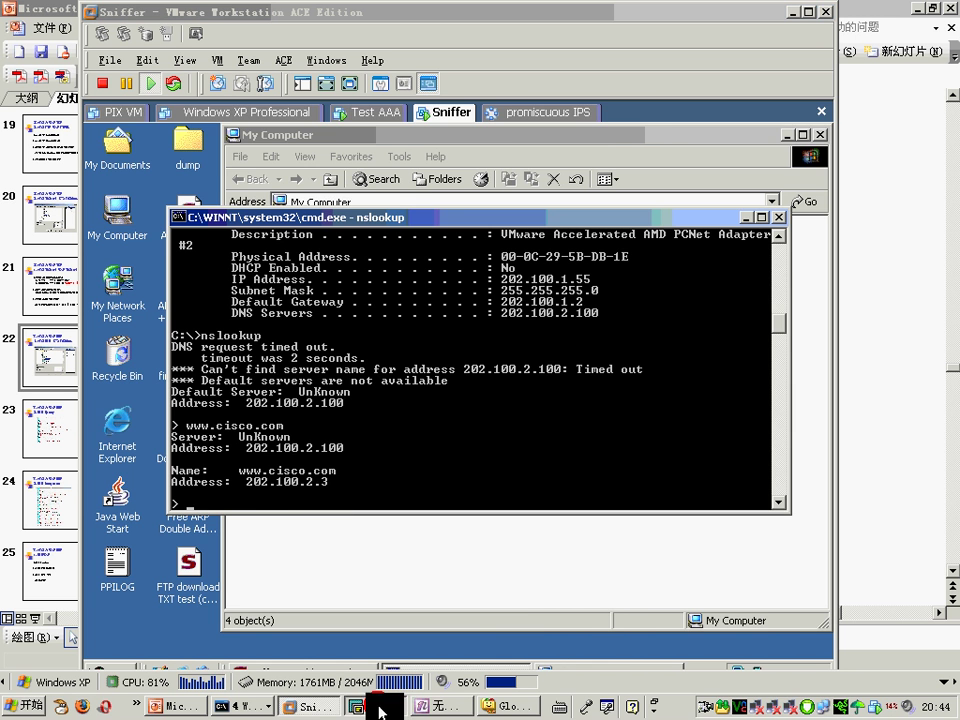
pyautogui.hotkey('alt', '3')
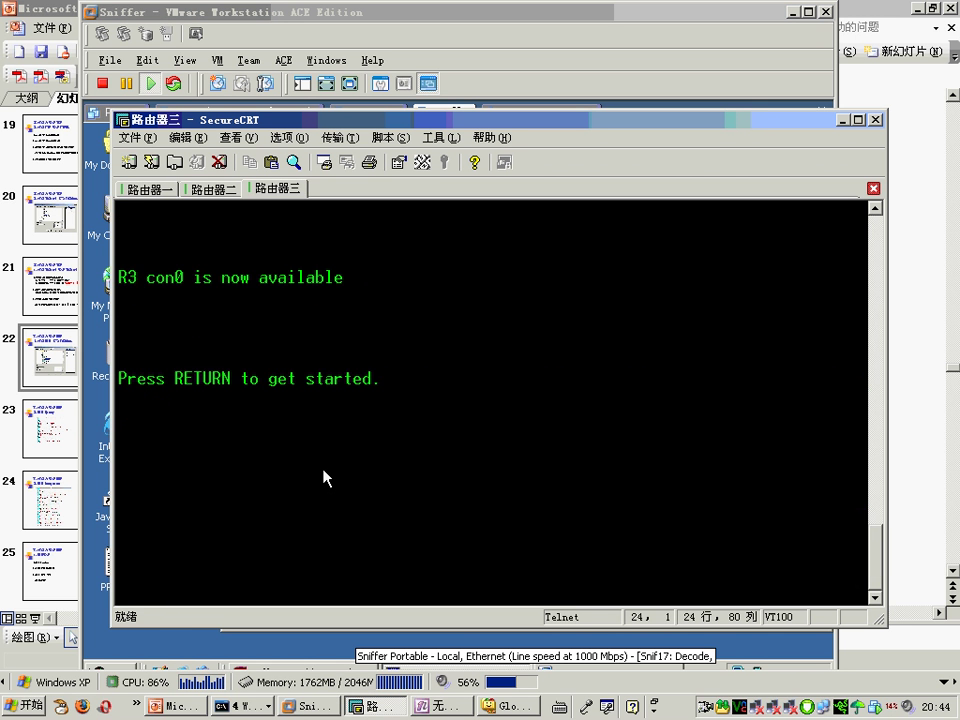
# Step: On R3, enter privileged mode with en and global configuration with config t
pyautogui.press('Return')
pyautogui.press('Return')
pyautogui.write('en')
pyautogui.press('Return')
pyautogui.write('config t')
pyautogui.press('Return')
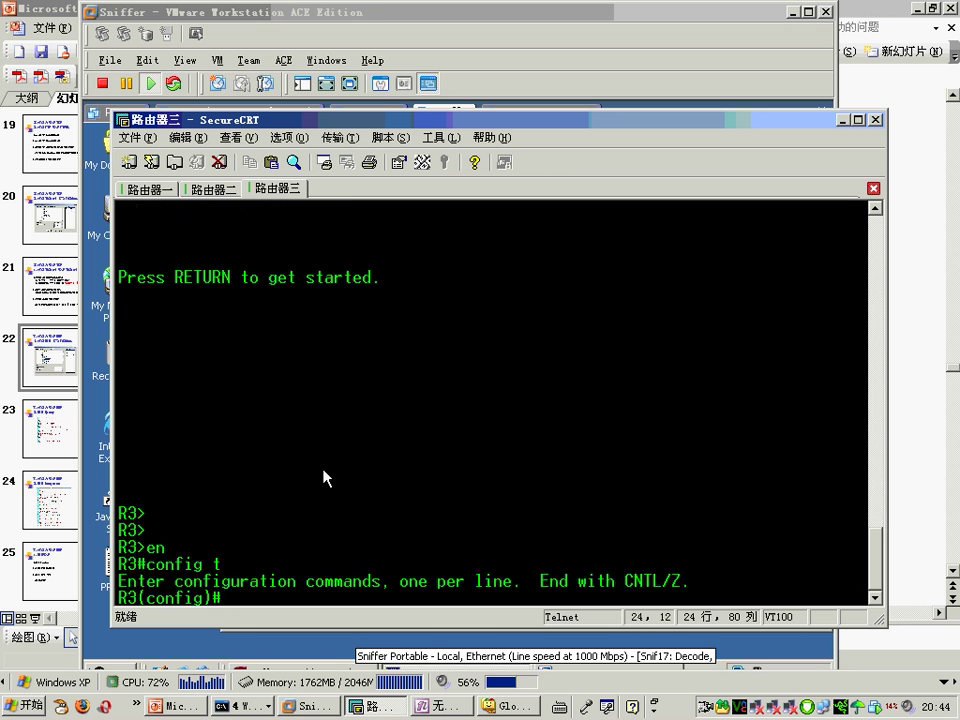
pyautogui.write('hott')
pyautogui.press('Tab')
pyautogui.press('BackSpace')
pyautogui.press('BackSpace')
pyautogui.press('BackSpace')
pyautogui.press('BackSpace')
# Step: Enable R3's web server with ip http server, save with wr, and return to the Sniffer VM
pyautogui.write('ip http server')
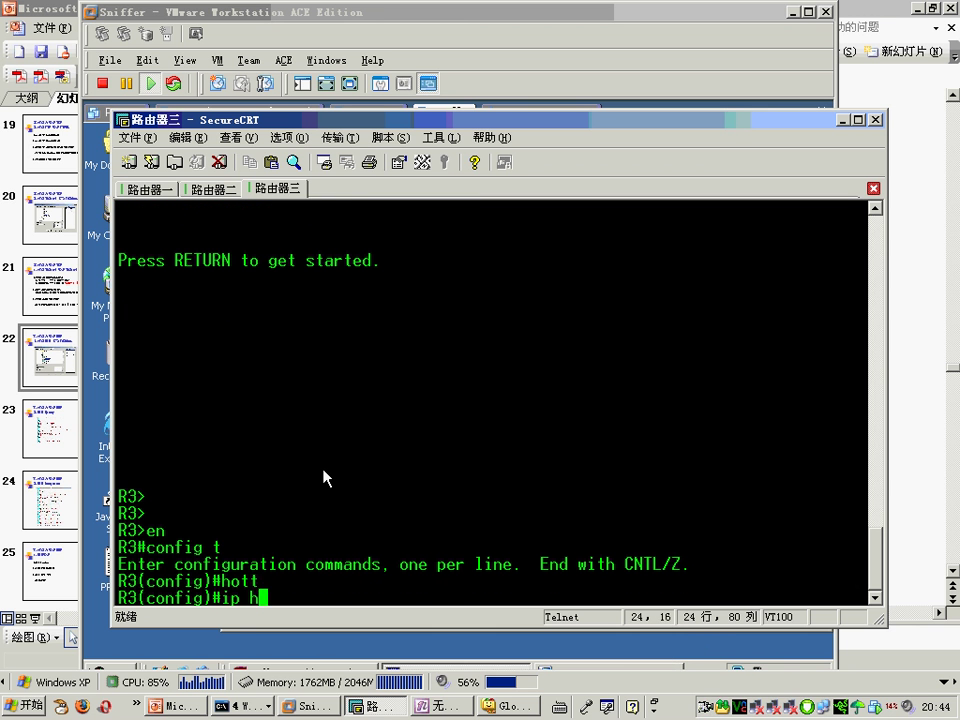
pyautogui.press('Return')
pyautogui.write('end')
pyautogui.press('Return')
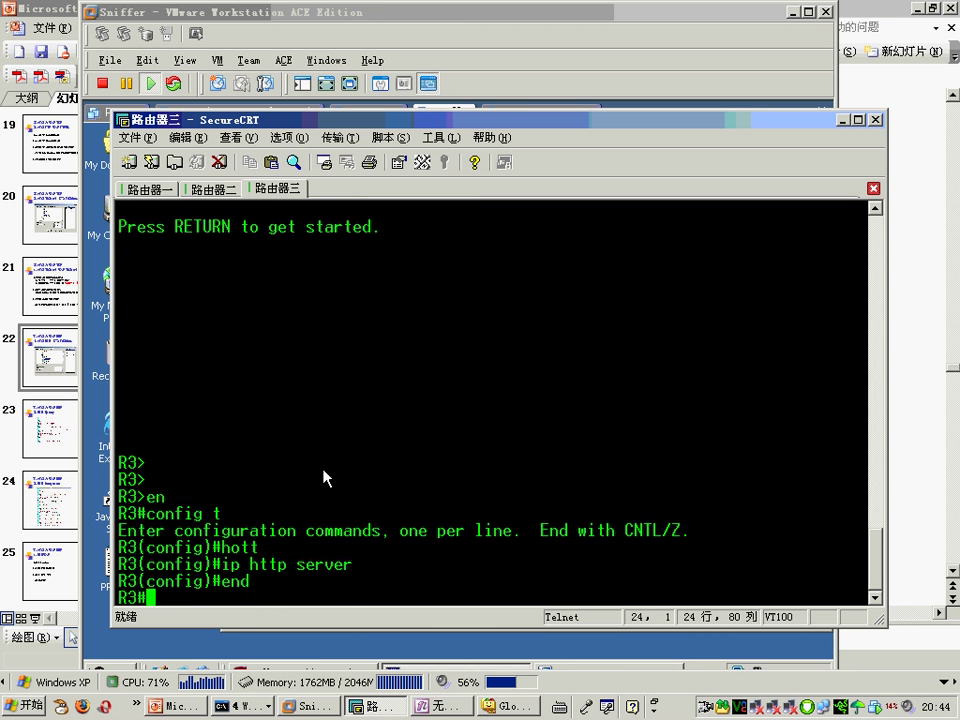
pyautogui.write('wr')
pyautogui.press('Return')
pyautogui.click(452, 56)
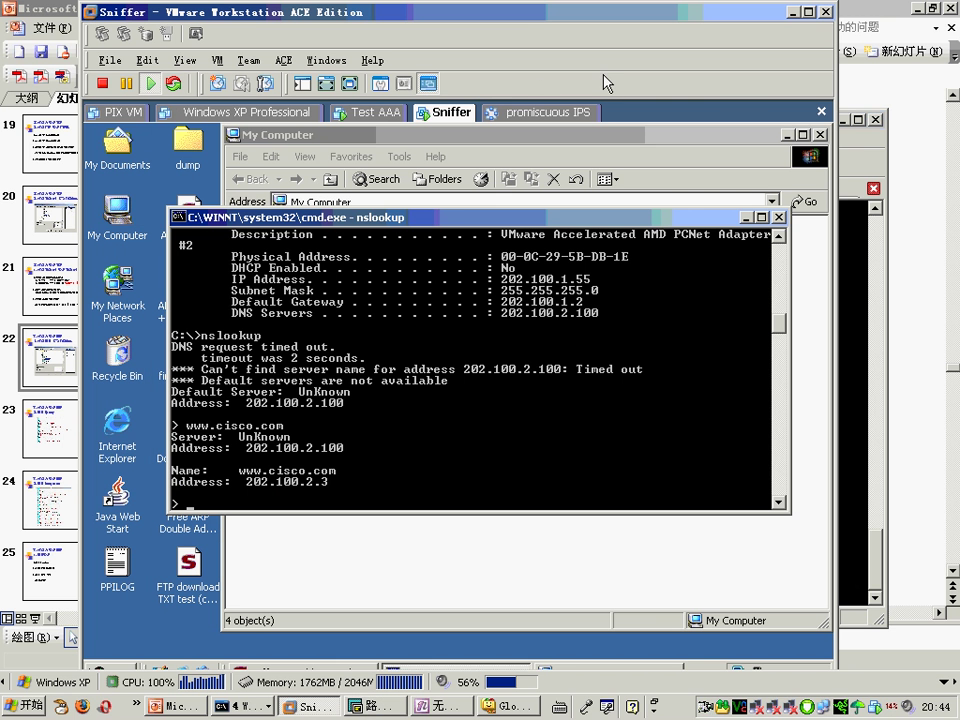
pyautogui.doubleClick(118, 430)
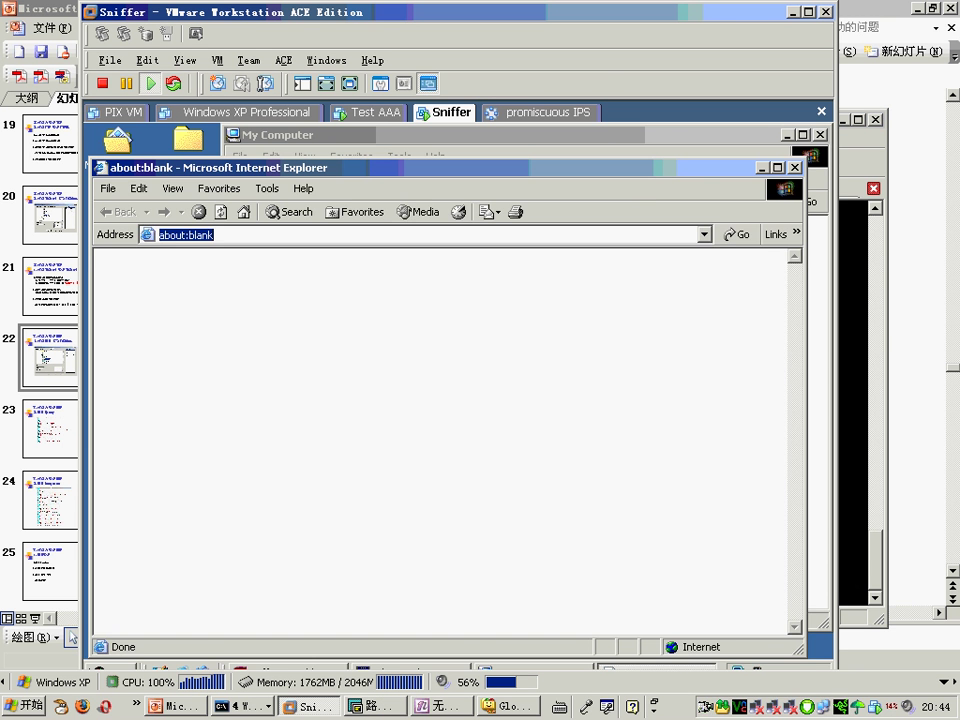
pyautogui.write('http://www.cisco.com')
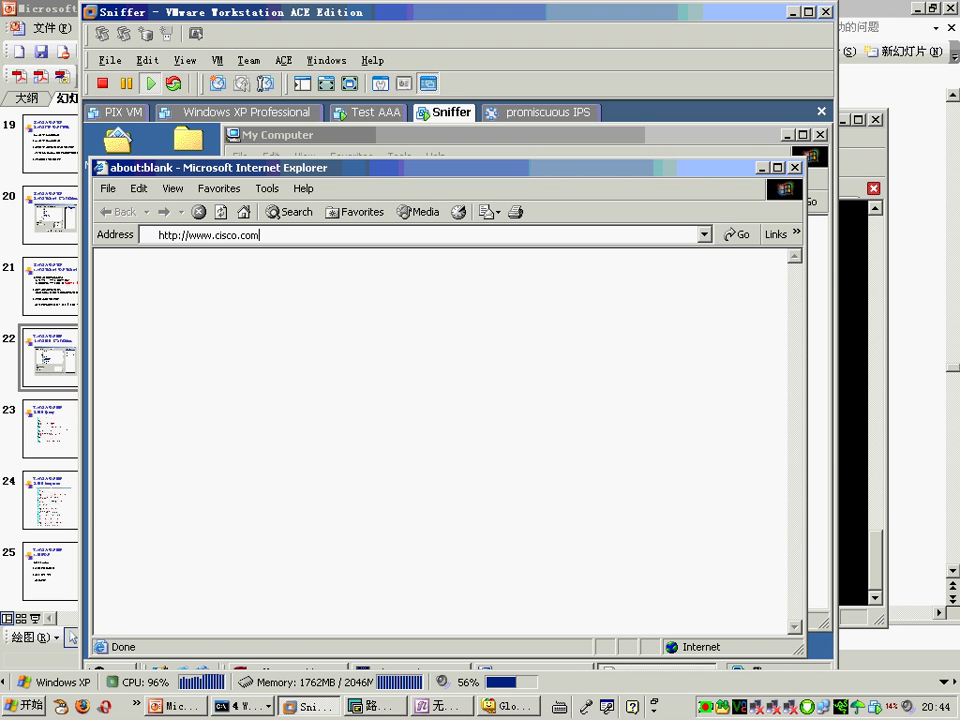
pyautogui.press('Return')
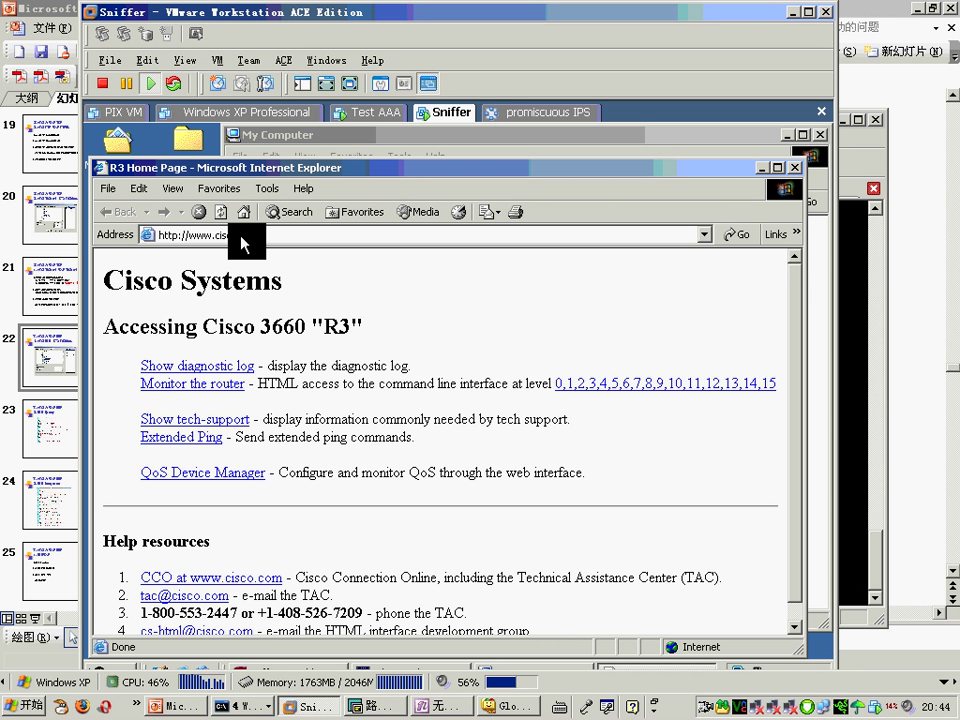
pyautogui.hotkey('alt', 'F4')
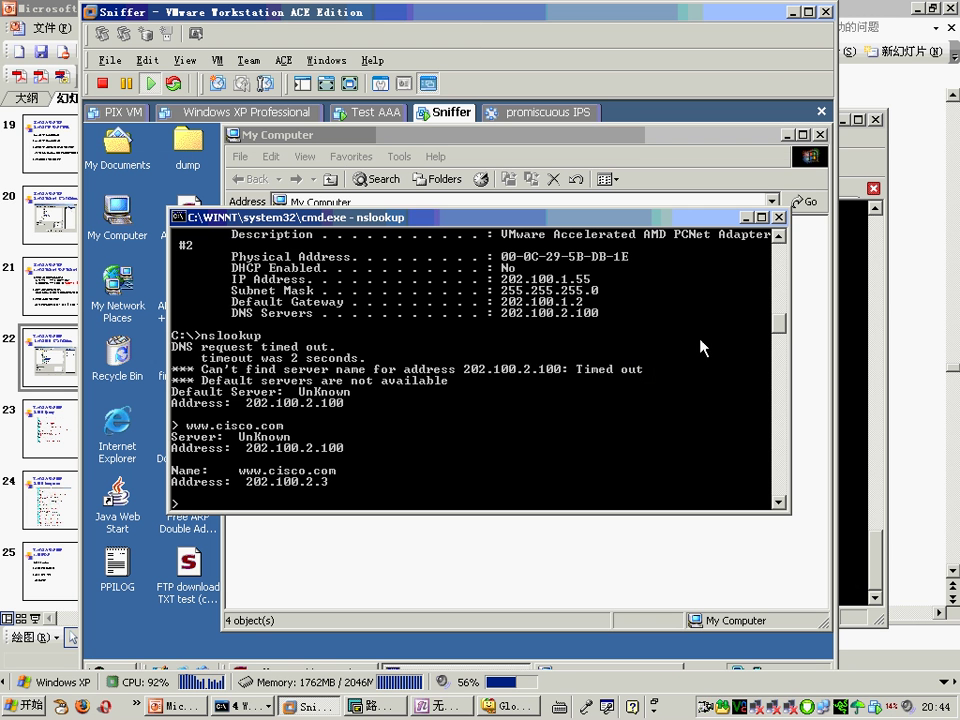
# Step: Exit the nslookup session and bring Sniffer Portable to the front
pyautogui.click(604, 408)
pyautogui.write('exit')
pyautogui.press('Return')
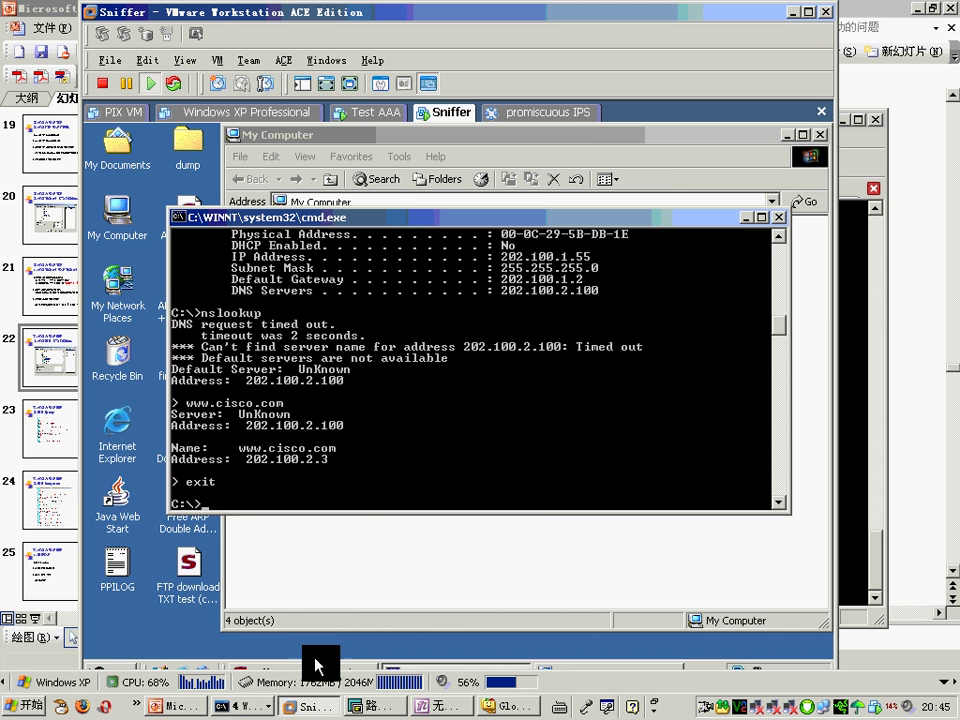
pyautogui.click(310, 706)
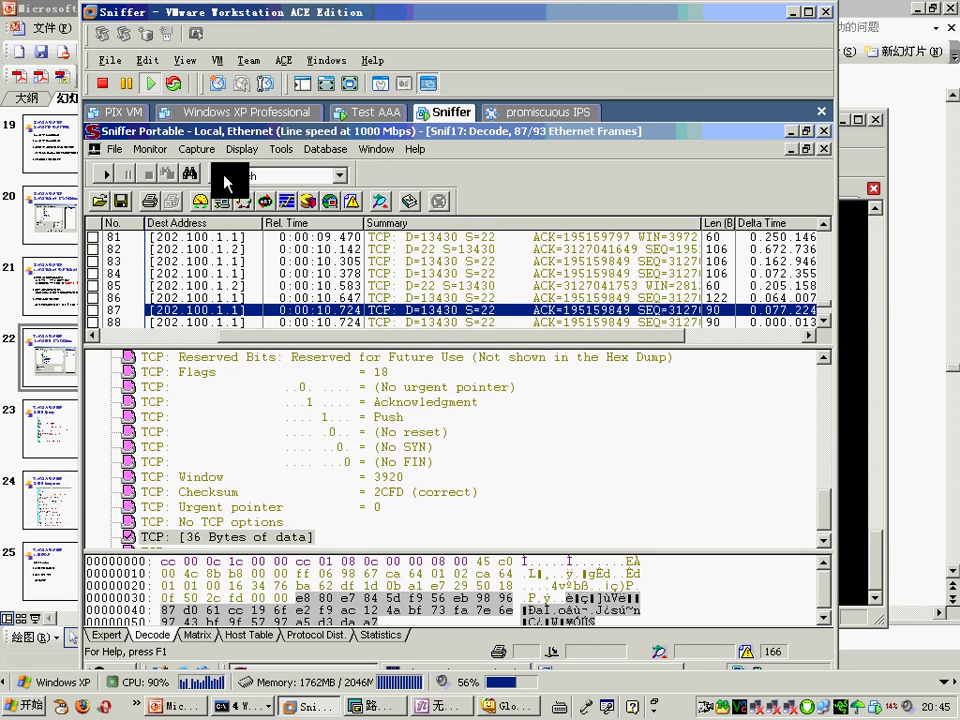
# Step: Create a new capture filter profile named newdns
pyautogui.click(352, 200)
pyautogui.click(525, 545)
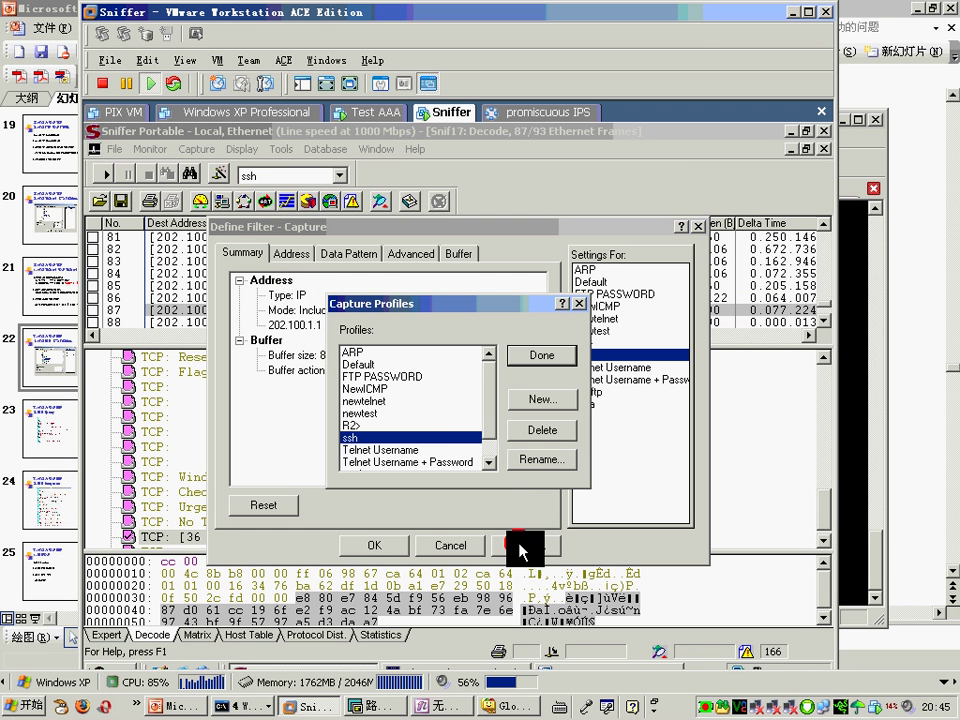
pyautogui.click(545, 402)
pyautogui.write('newdri')
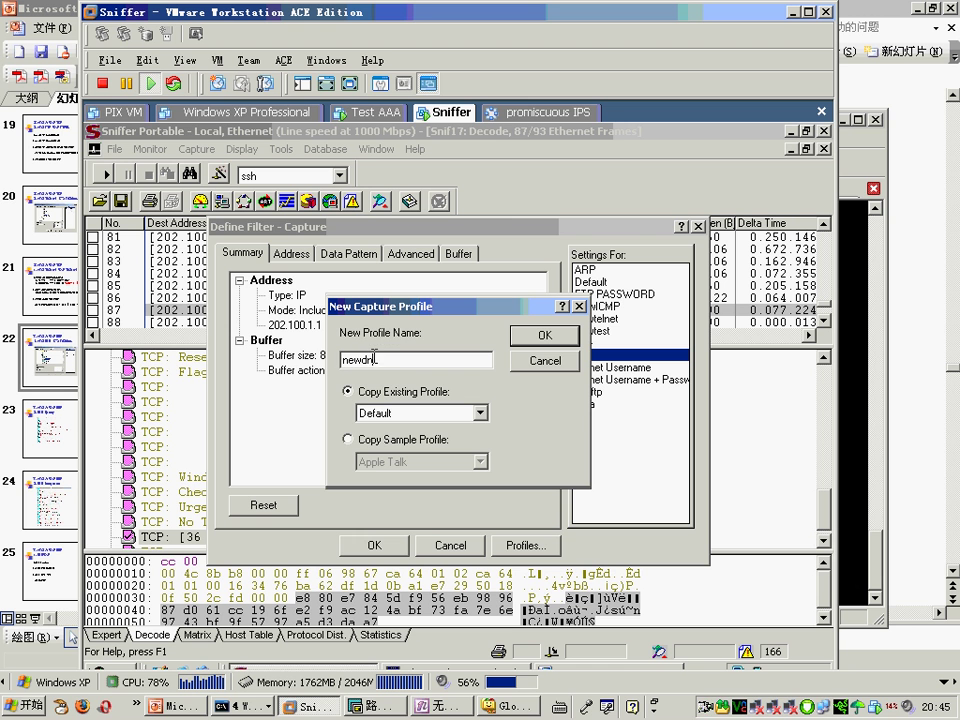
pyautogui.press('Return')
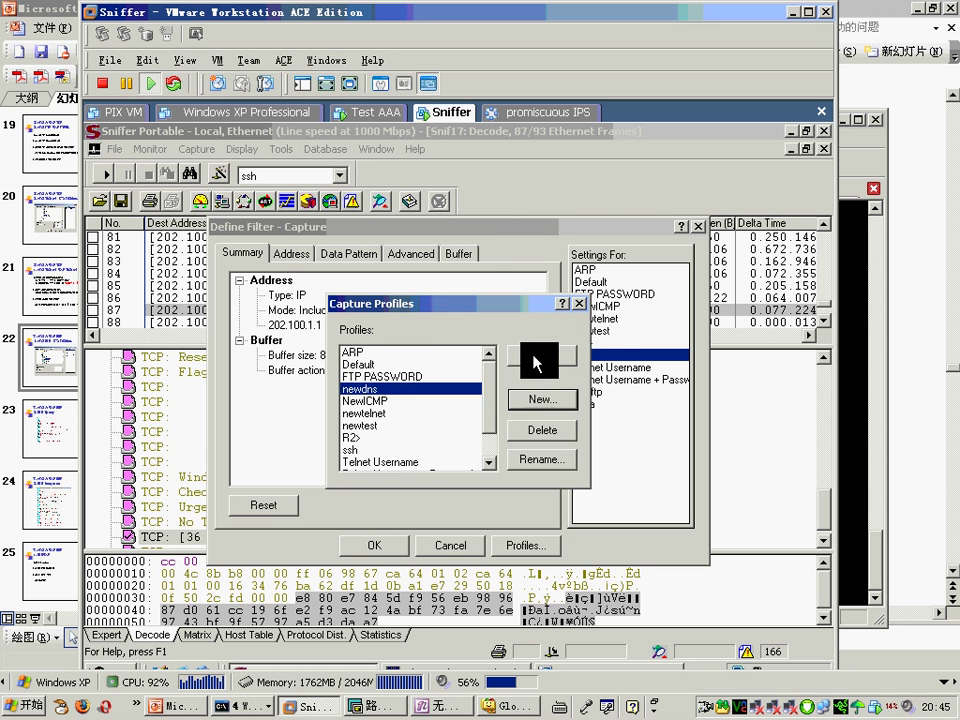
pyautogui.click(533, 358)
# Step: Limit the newdns filter to IP > UDP > DNS(UDP) and apply it
pyautogui.click(443, 250)
pyautogui.click(410, 253)
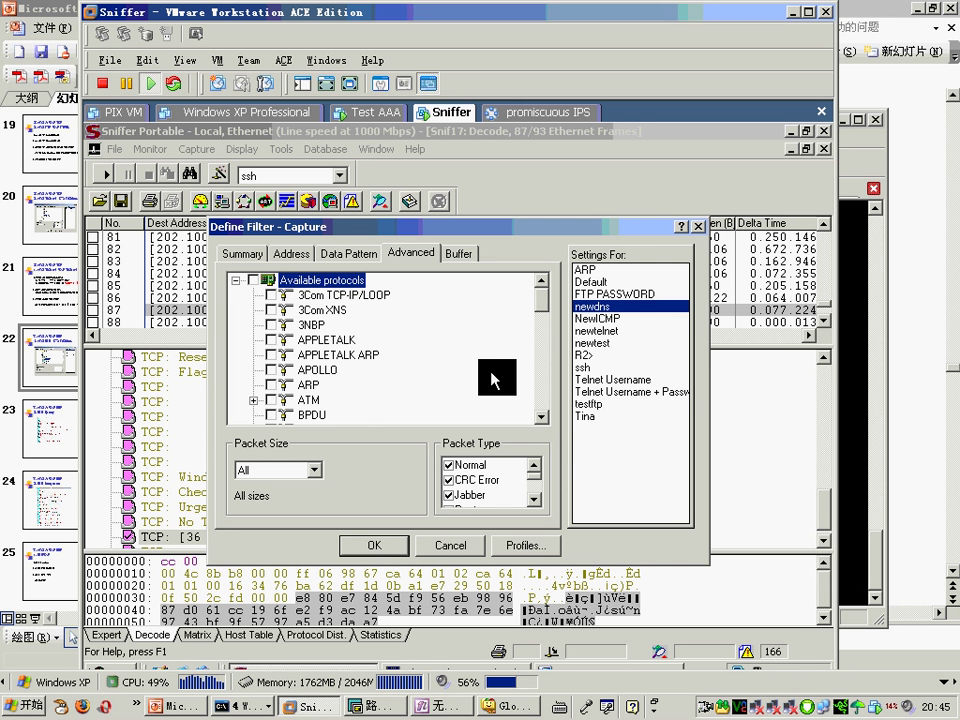
pyautogui.scroll(-3, 491, 378)
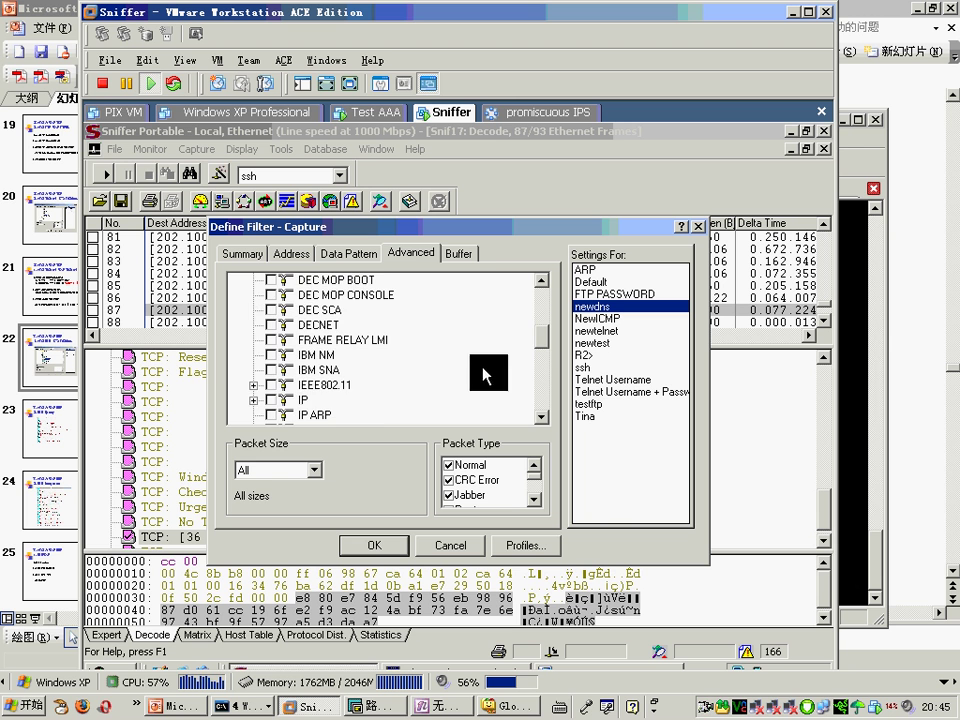
pyautogui.click(253, 398)
pyautogui.scroll(-3, 420, 386)
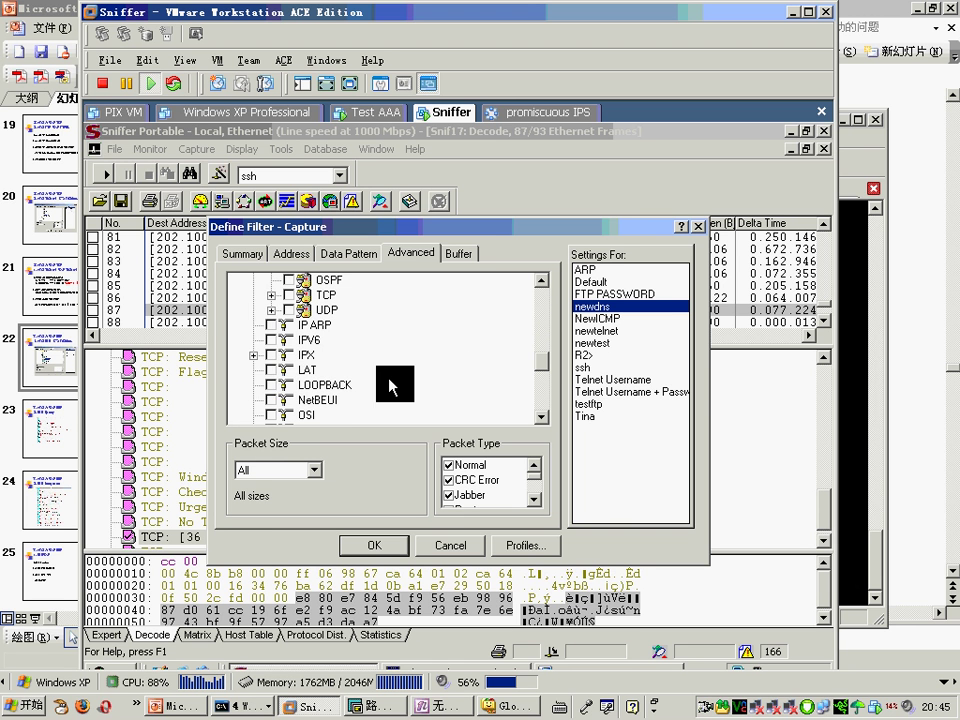
pyautogui.scroll(1, 287, 362)
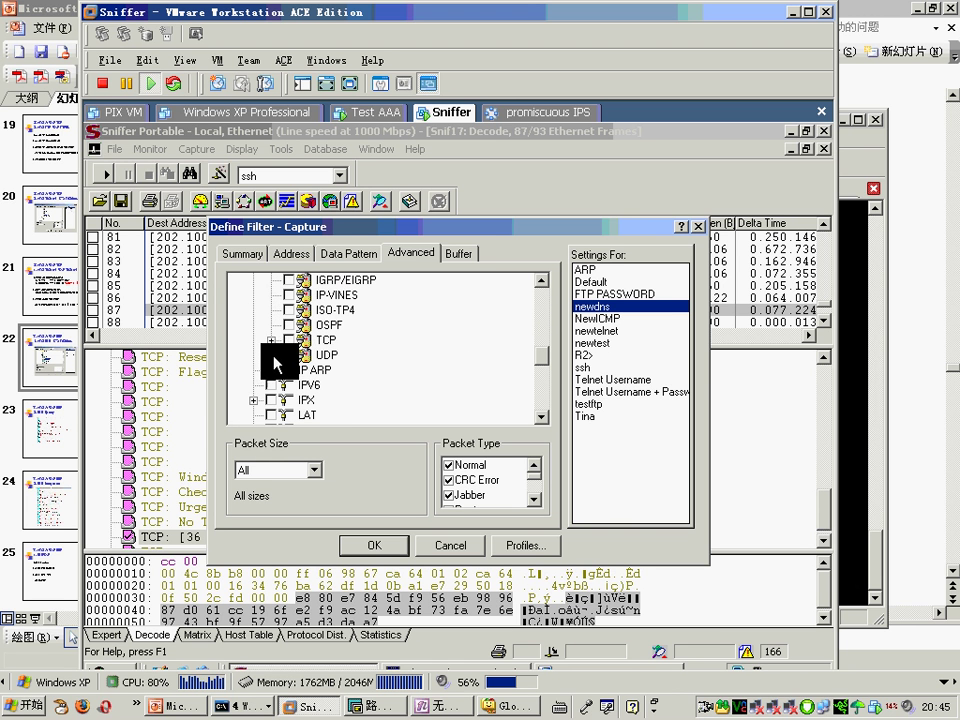
pyautogui.click(271, 355)
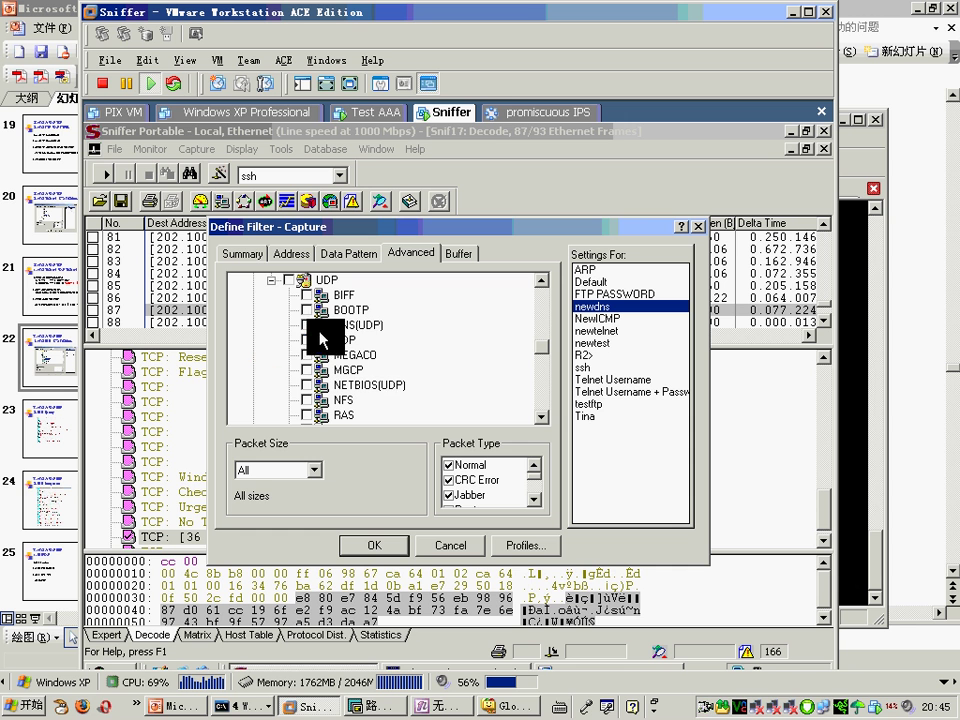
pyautogui.click(307, 325)
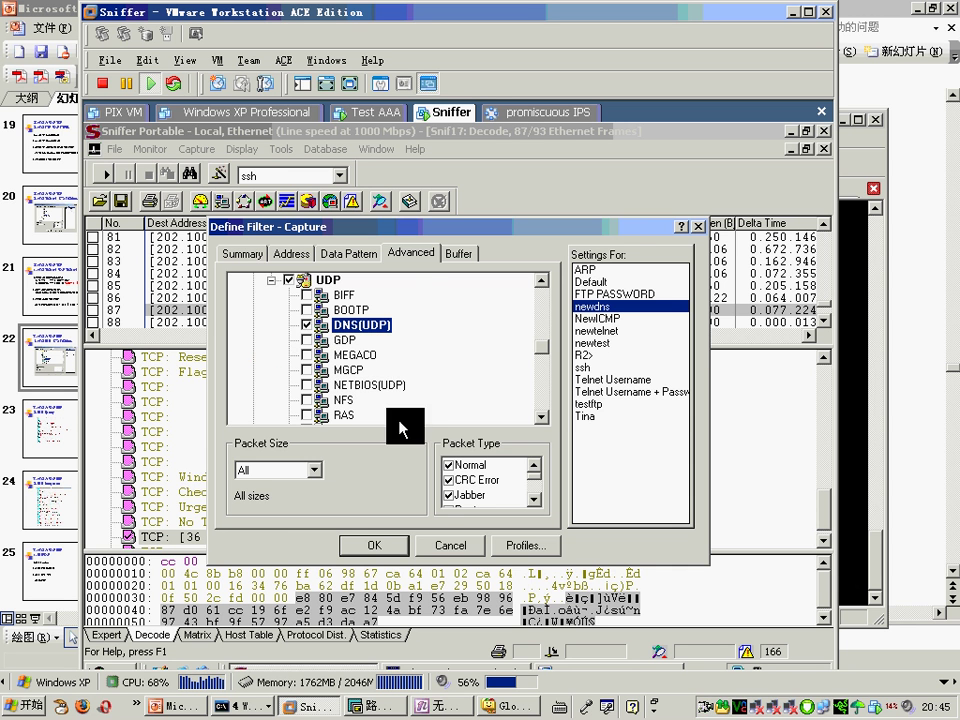
pyautogui.click(374, 545)
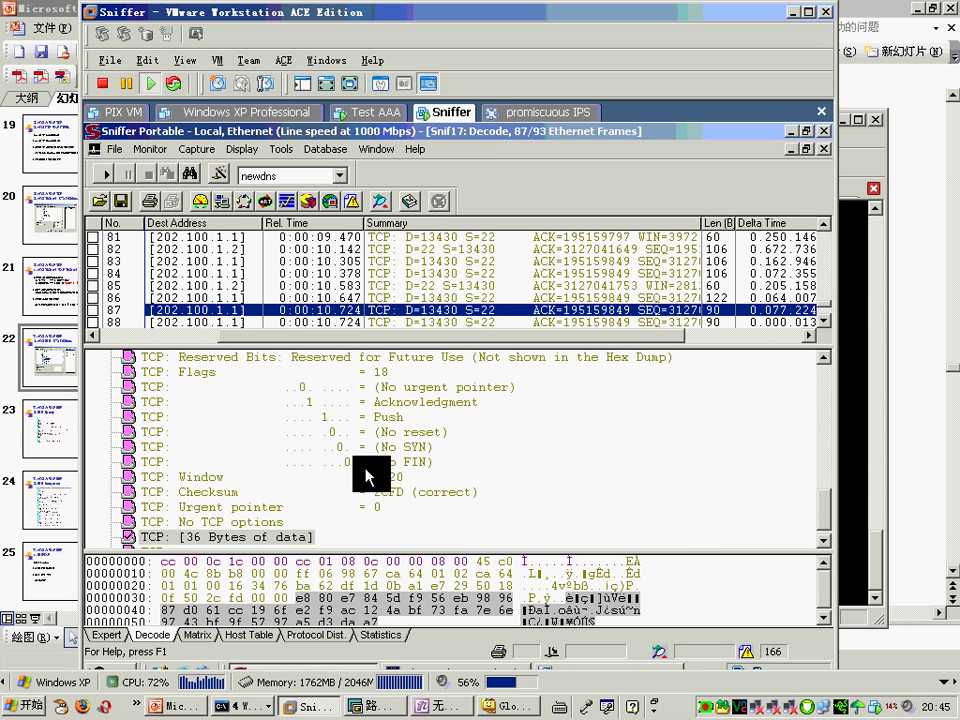
# Step: Start the capture, then hide the R3 terminal and list the command prompt windows
pyautogui.click(104, 174)
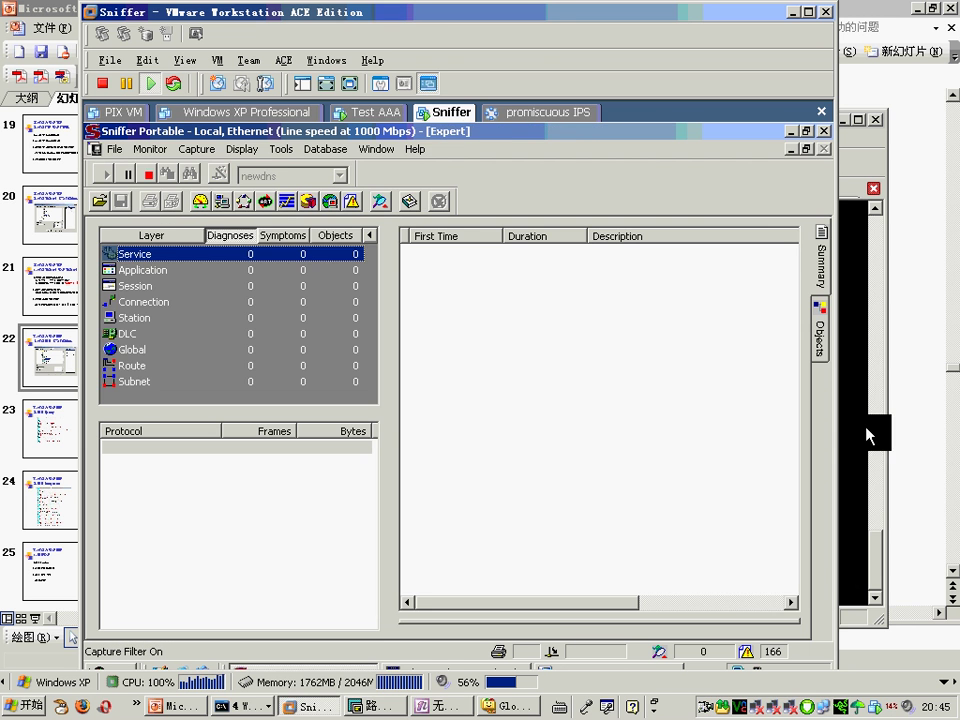
pyautogui.click(855, 431)
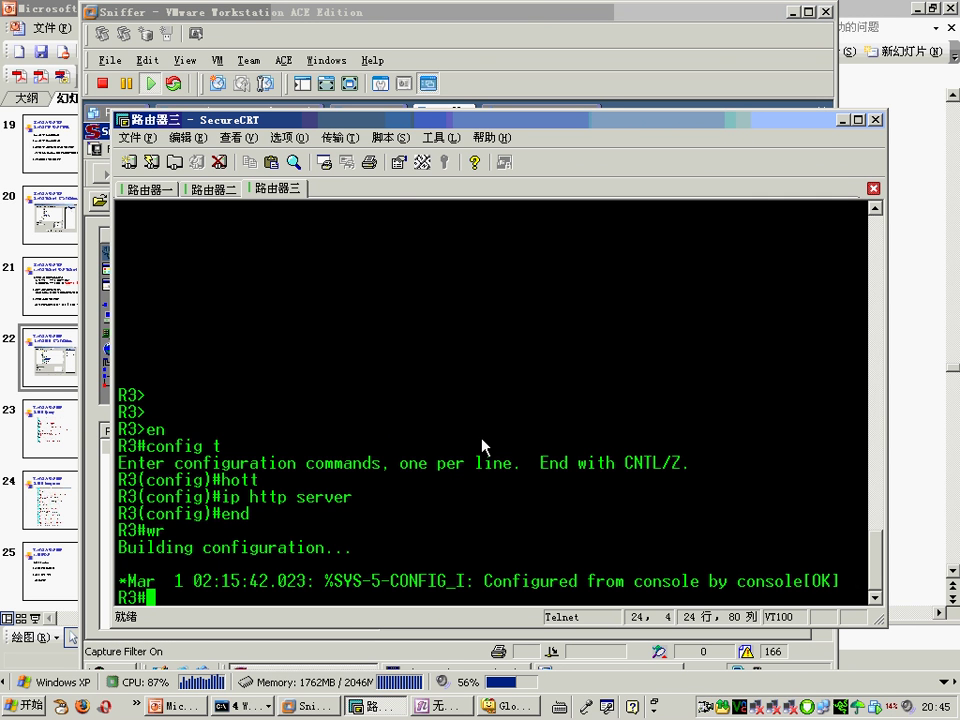
pyautogui.click(842, 119)
pyautogui.click(240, 706)
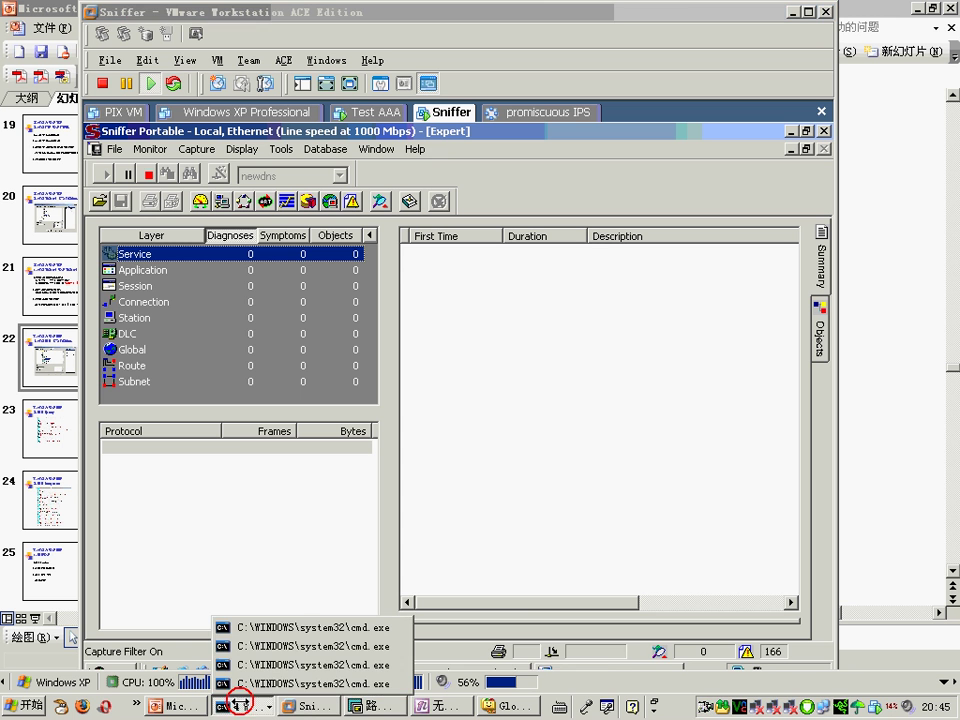
pyautogui.click(520, 570)
pyautogui.click(786, 137)
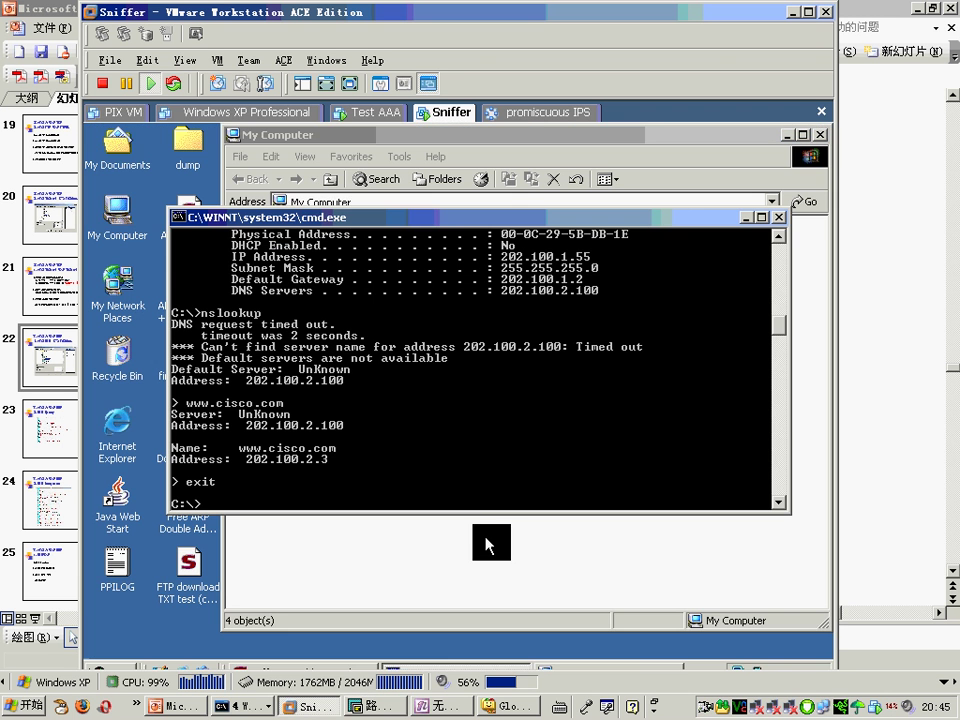
pyautogui.click(343, 477)
pyautogui.write('nslookup')
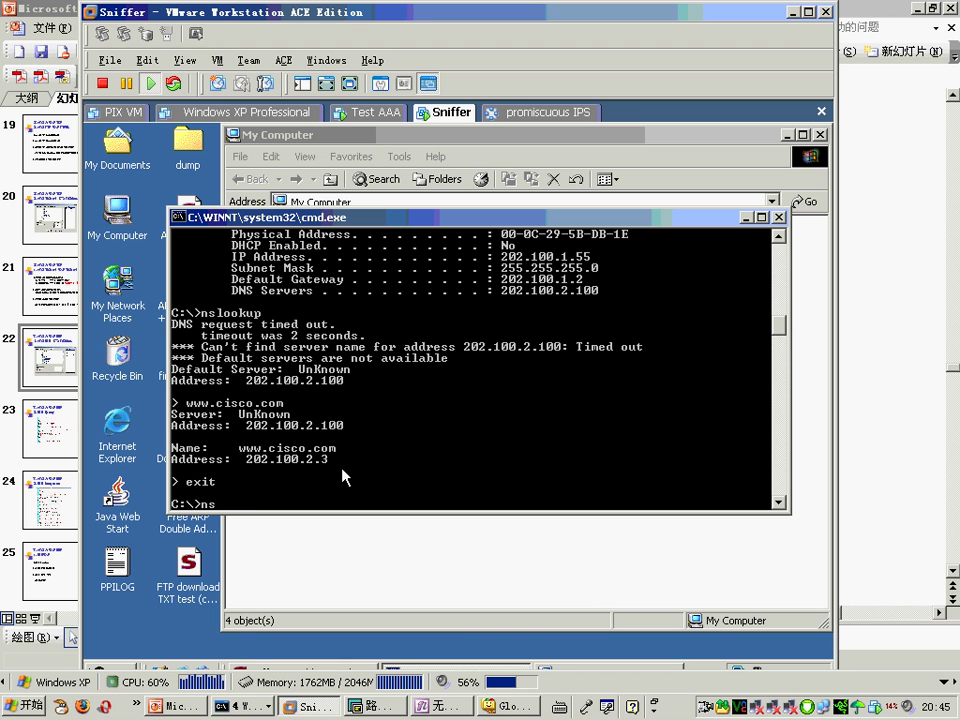
pyautogui.press('Return')
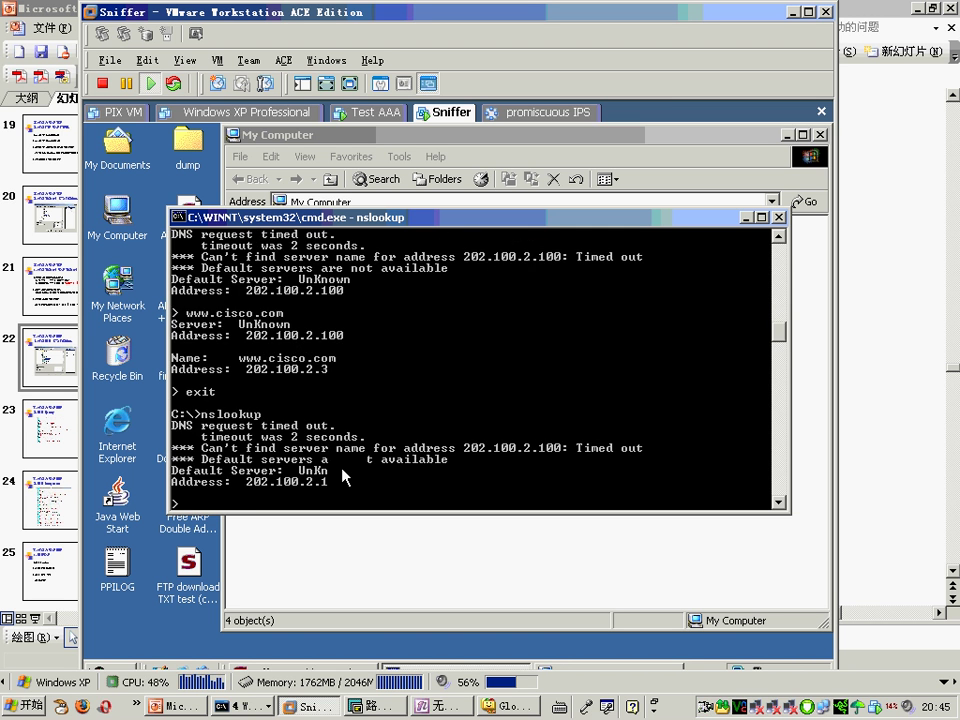
pyautogui.write('www.cisco.com')
pyautogui.press('Return')
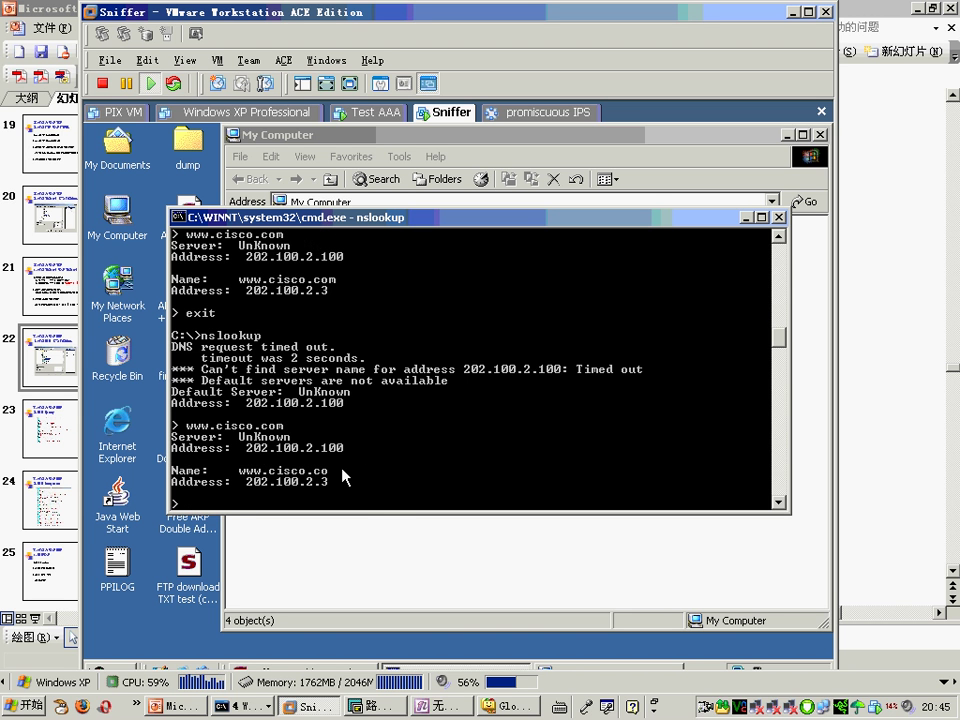
pyautogui.write('exit')
pyautogui.press('Return')
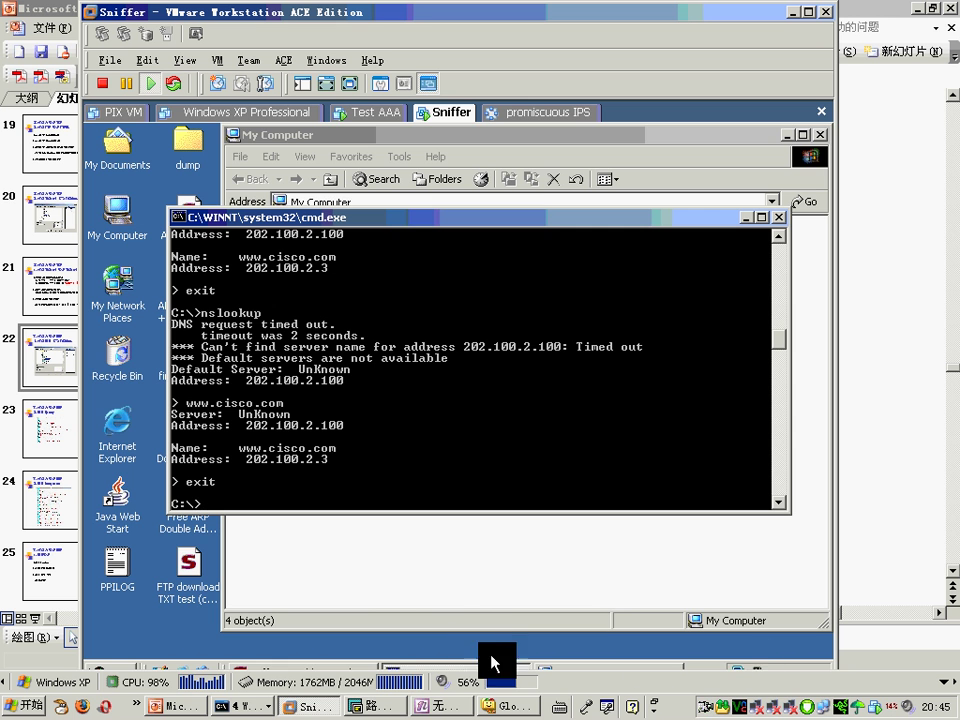
pyautogui.click(321, 665)
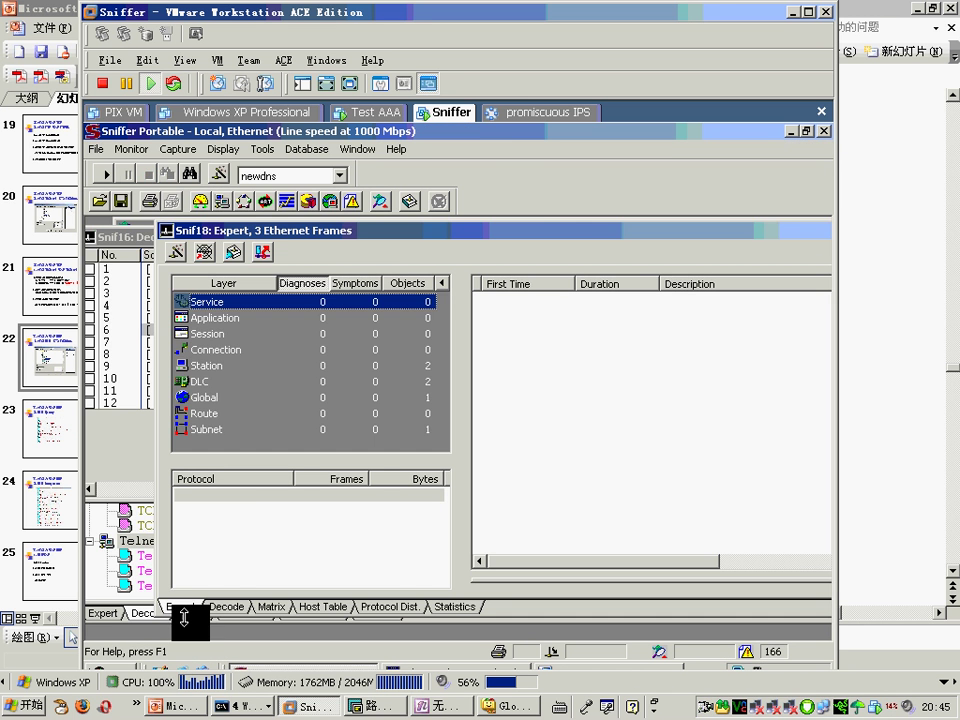
pyautogui.click(224, 606)
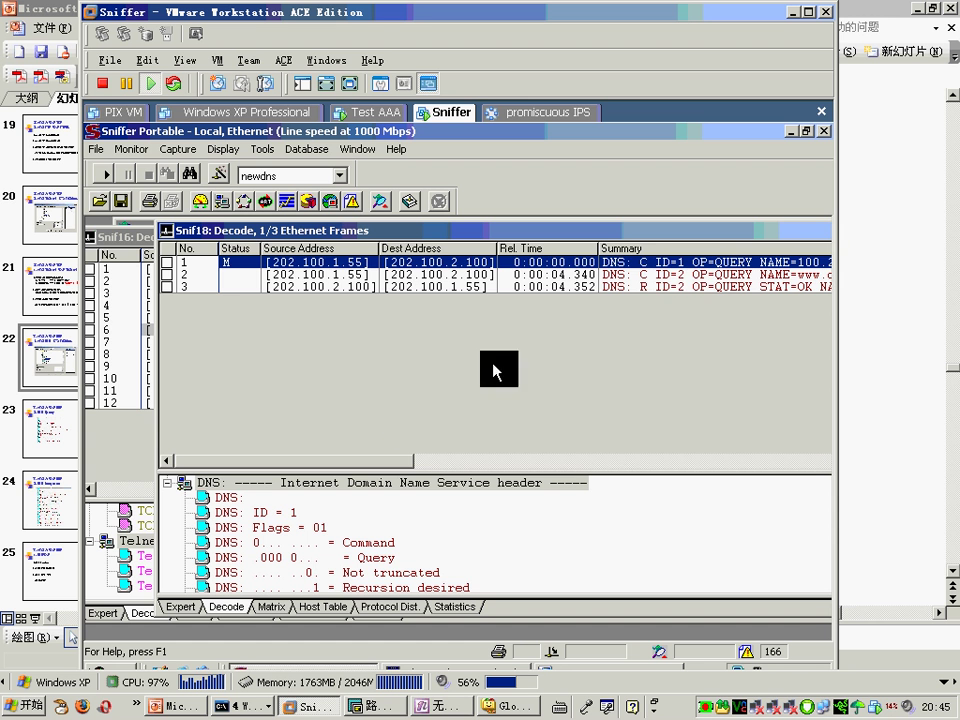
pyautogui.click(666, 274)
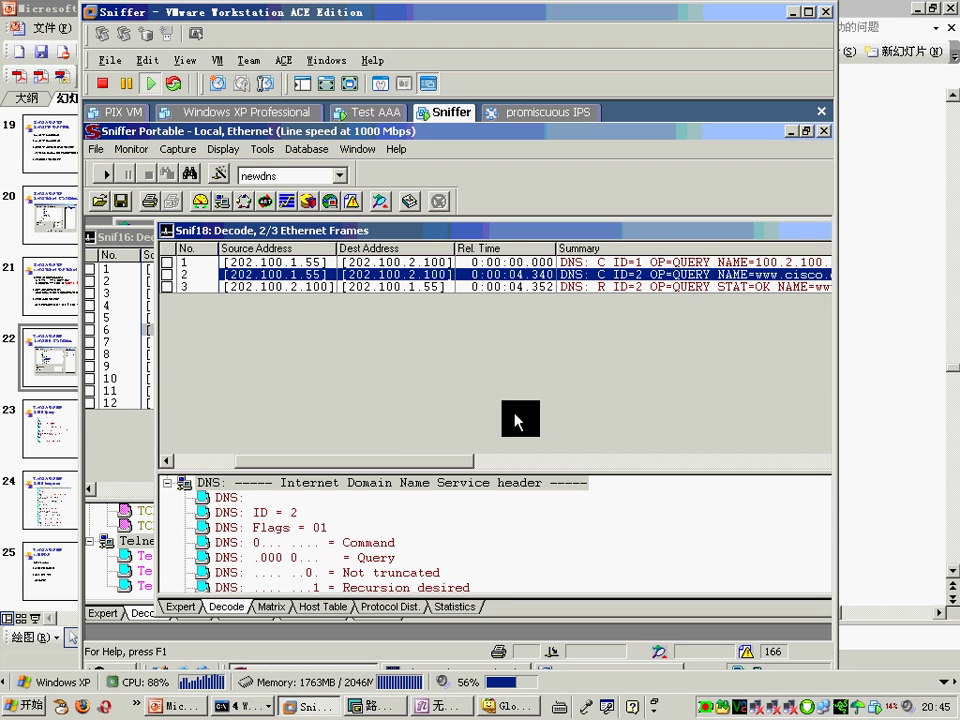
pyautogui.doubleClick(460, 240)
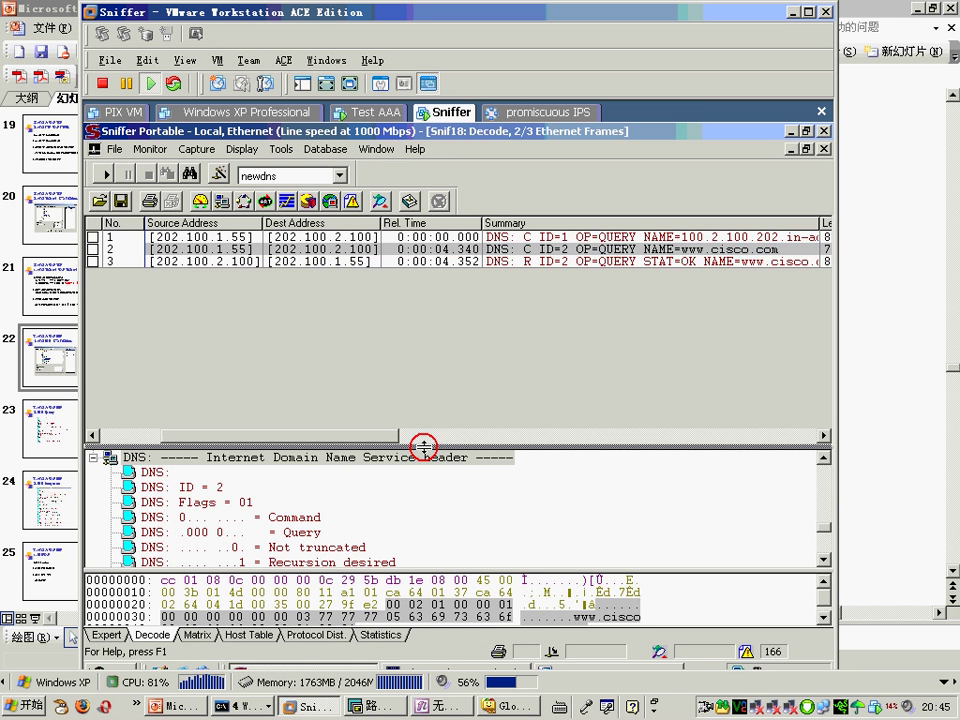
pyautogui.moveTo(422, 446); pyautogui.dragTo(427, 290)
pyautogui.moveTo(429, 418); pyautogui.dragTo(466, 580)
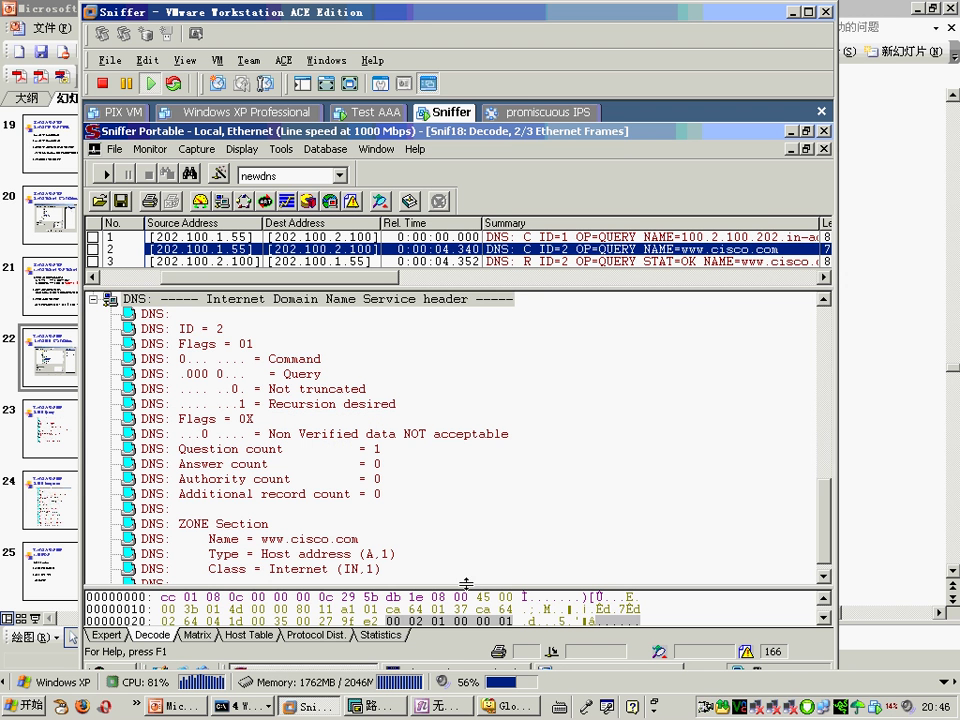
# Step: Examine the query's name, type and class fields, then display frame 3's DNS response
pyautogui.click(382, 554)
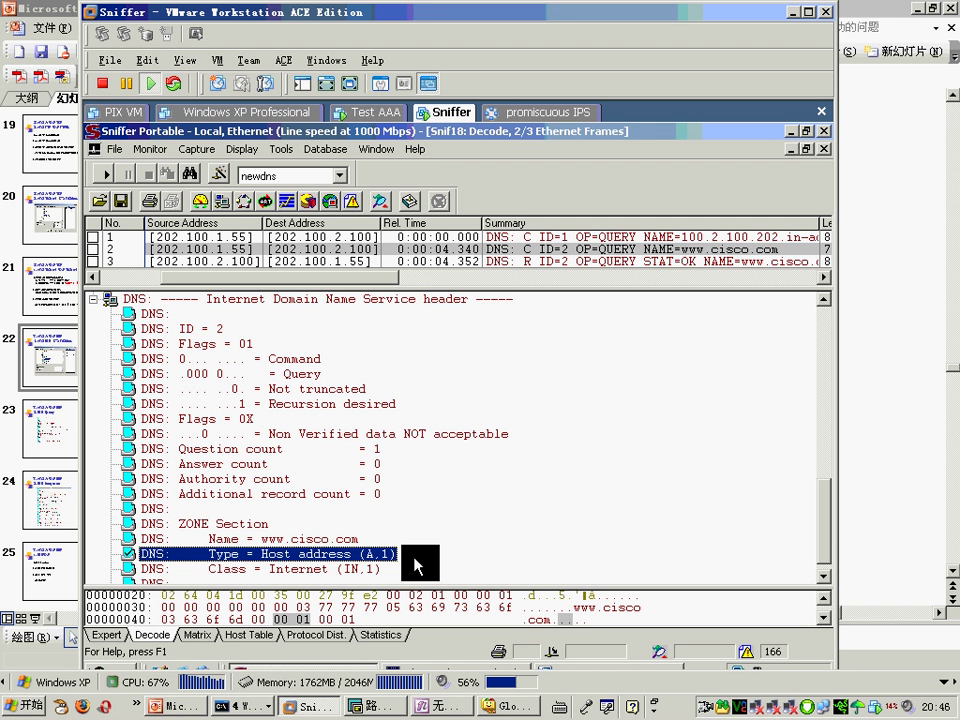
pyautogui.click(350, 540)
pyautogui.click(352, 553)
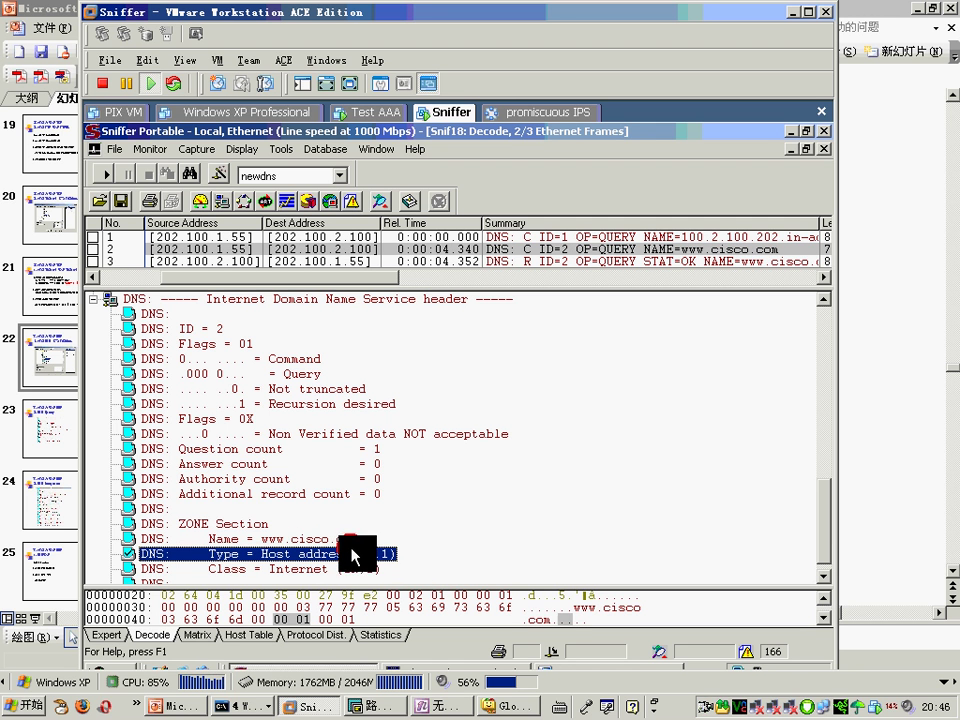
pyautogui.click(350, 569)
pyautogui.click(355, 540)
pyautogui.click(366, 554)
pyautogui.click(346, 538)
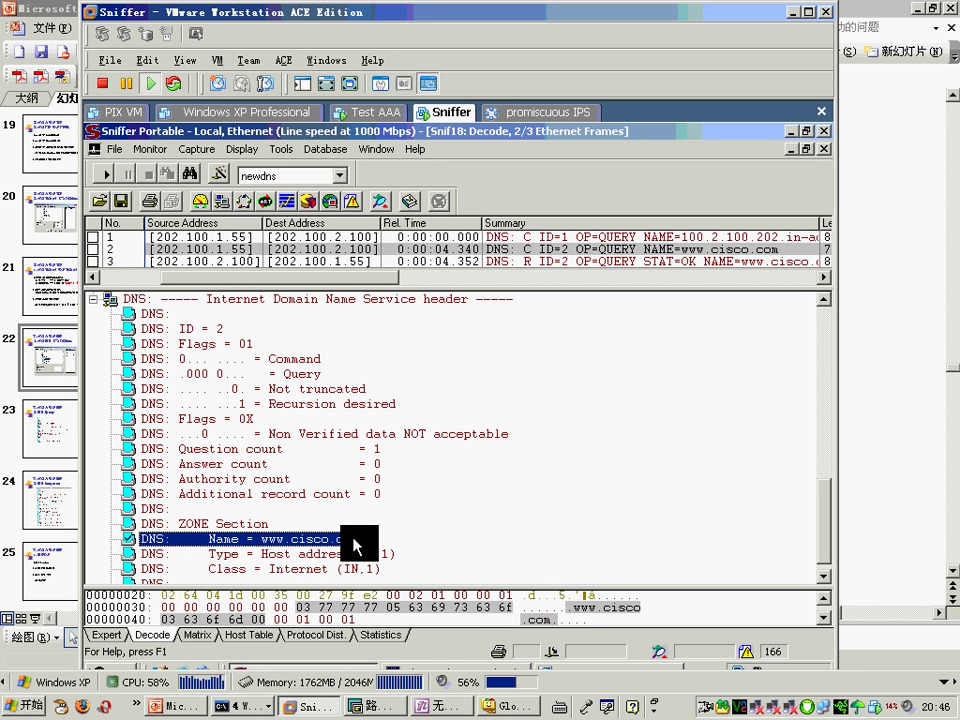
pyautogui.click(355, 553)
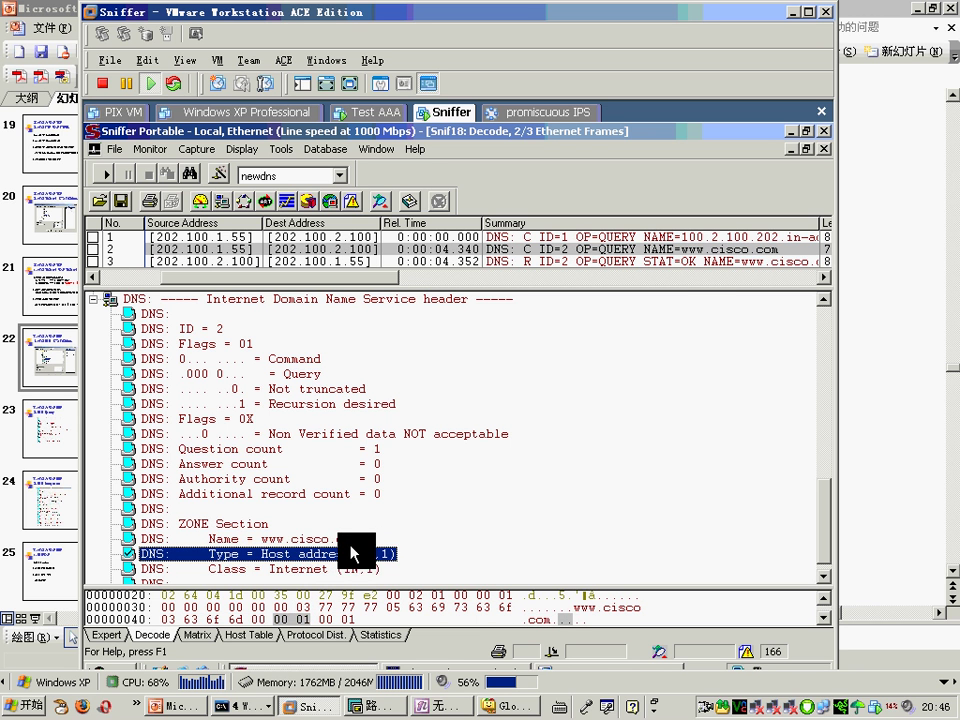
pyautogui.click(677, 261)
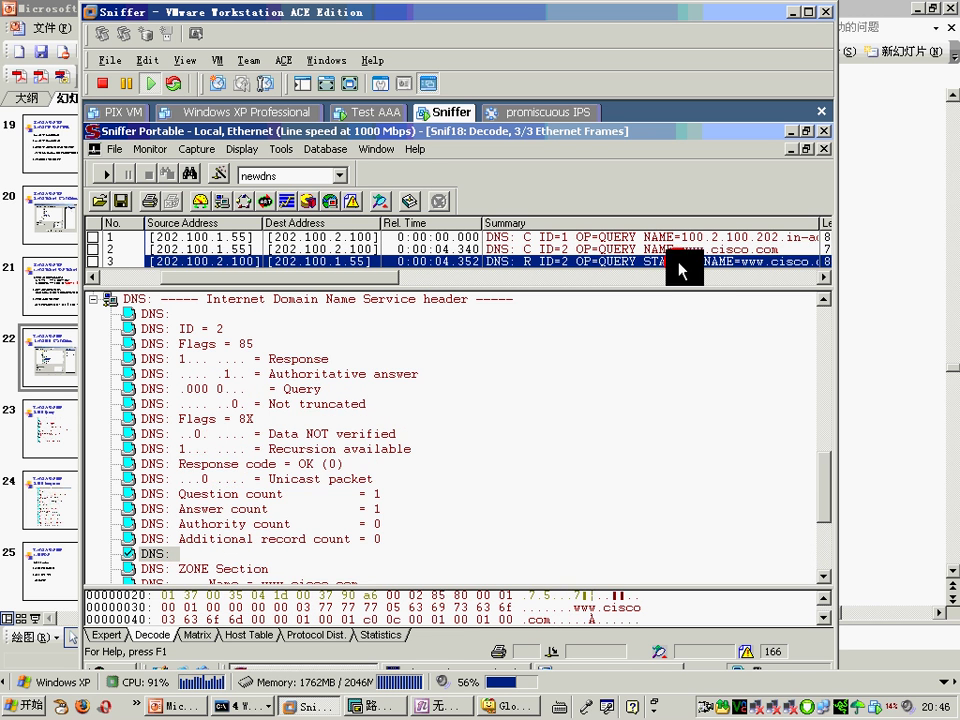
pyautogui.click(514, 560)
pyautogui.scroll(-4, 514, 561)
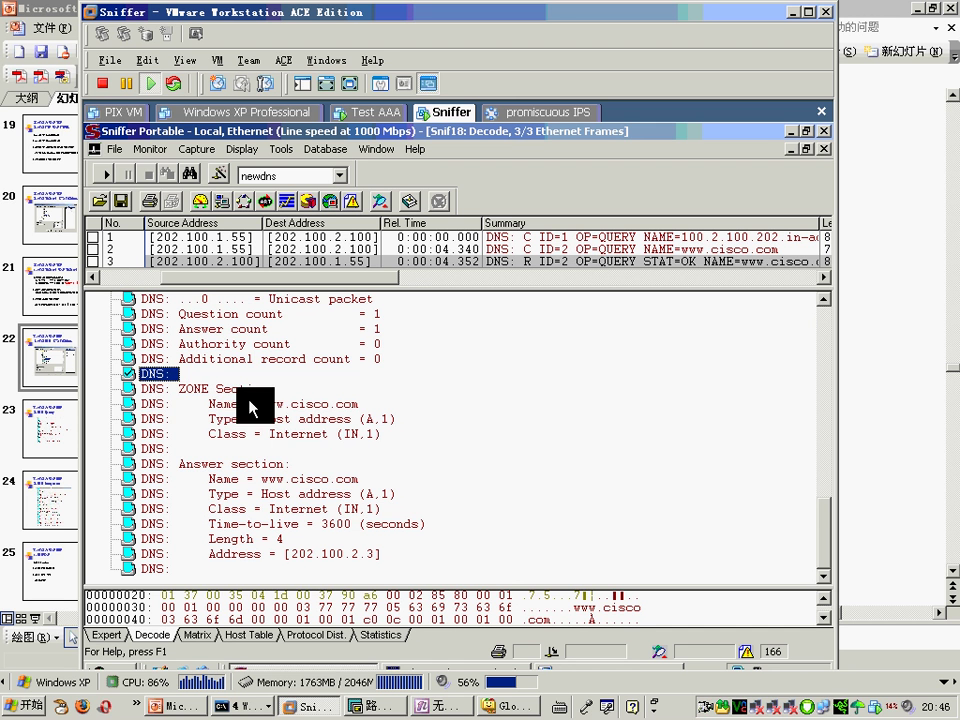
pyautogui.click(310, 404)
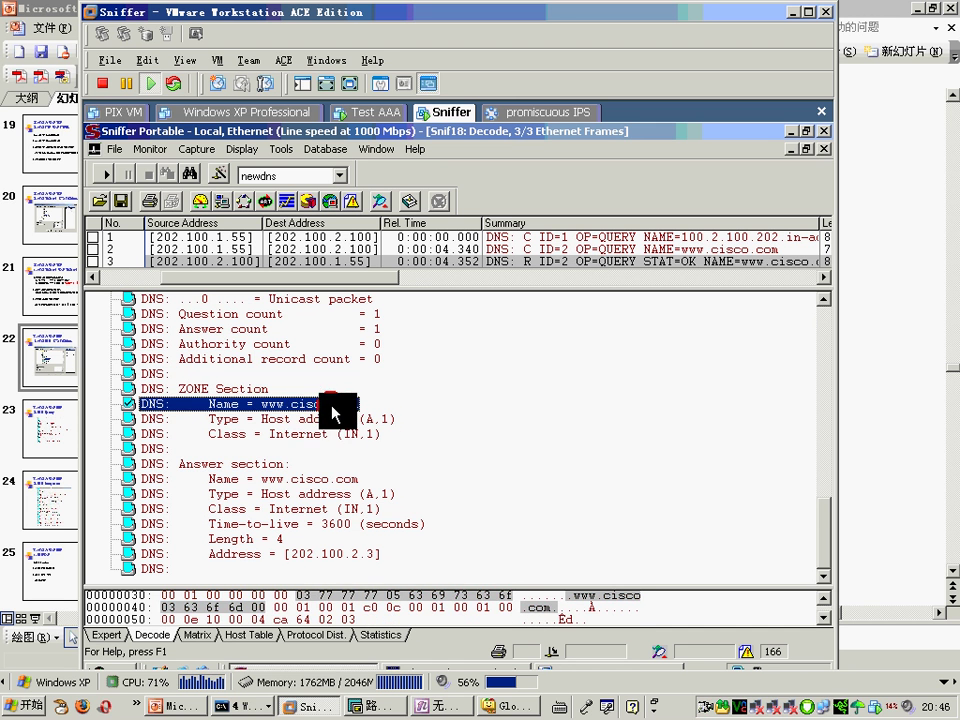
pyautogui.click(329, 482)
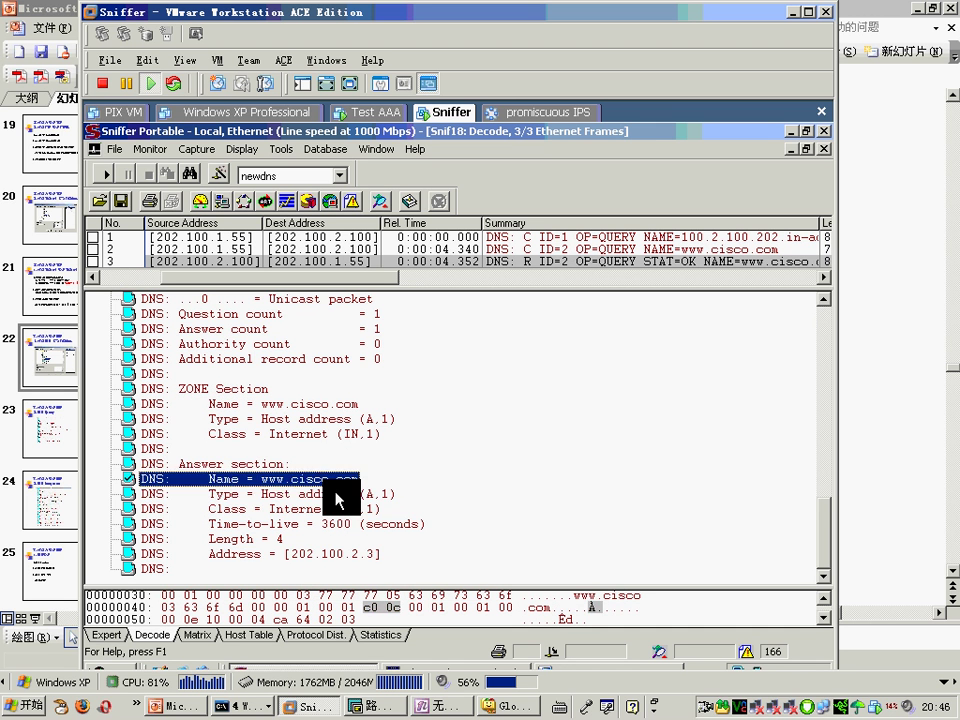
pyautogui.click(344, 555)
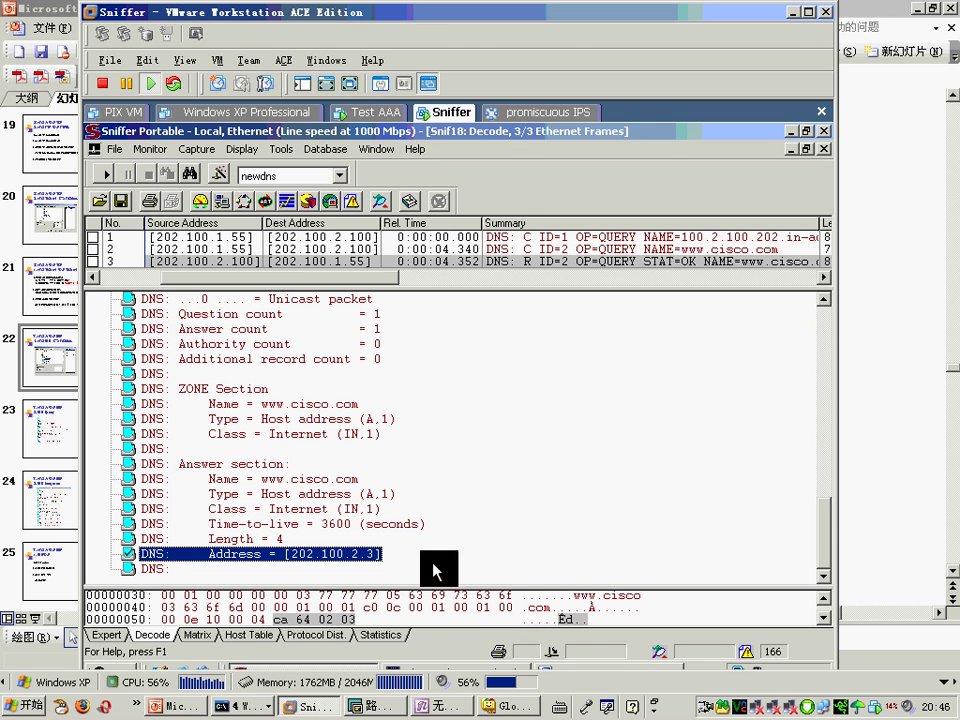
pyautogui.click(853, 510)
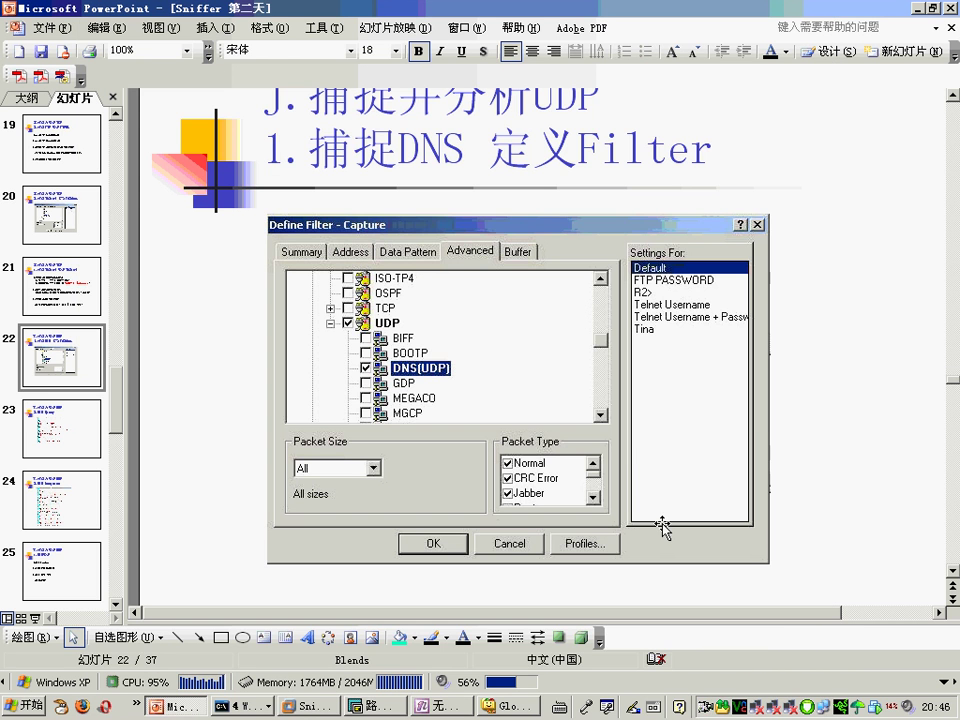
# Step: Advance to slide 25 '4.DNS分析', highlight the PIX DNS monitoring line, then return to Sniffer
pyautogui.press('pagedown')
pyautogui.press('pagedown')
pyautogui.press('pagedown')
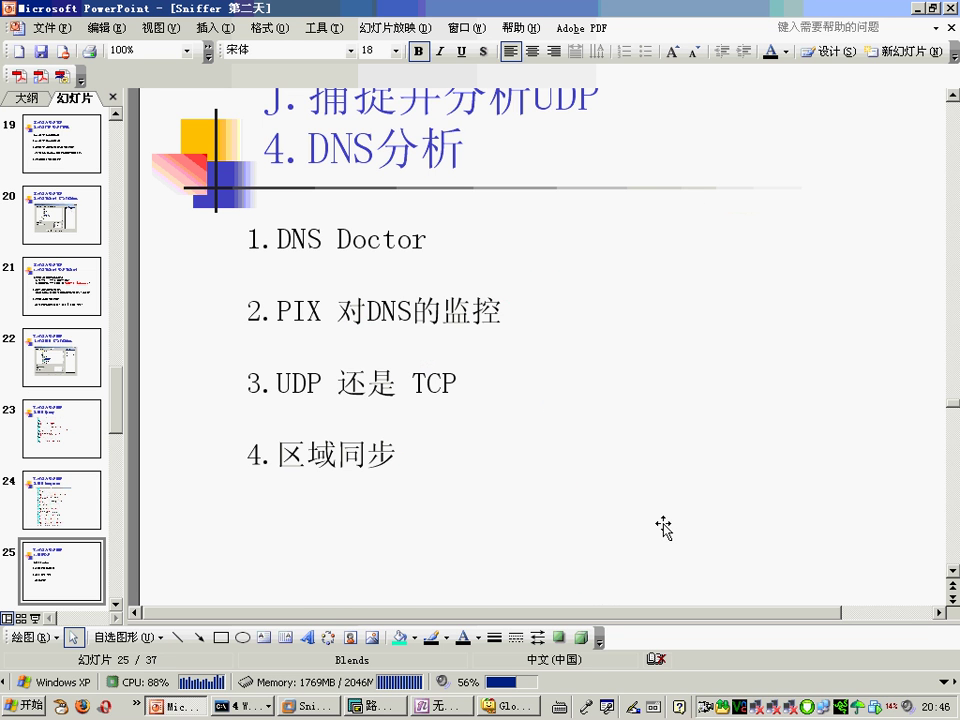
pyautogui.tripleClick(506, 318)
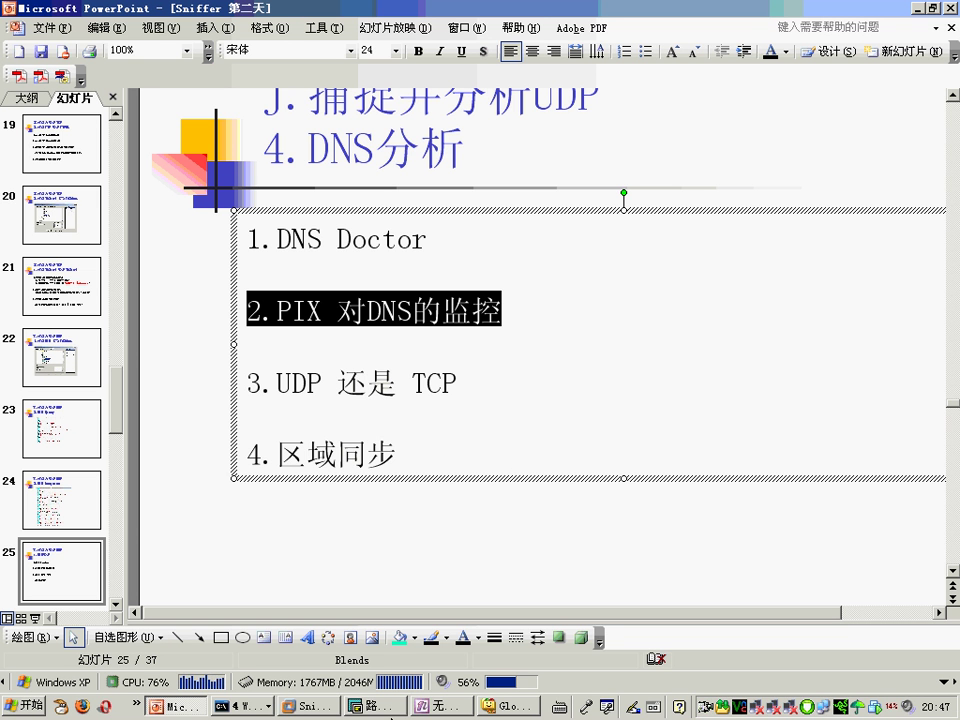
pyautogui.click(306, 706)
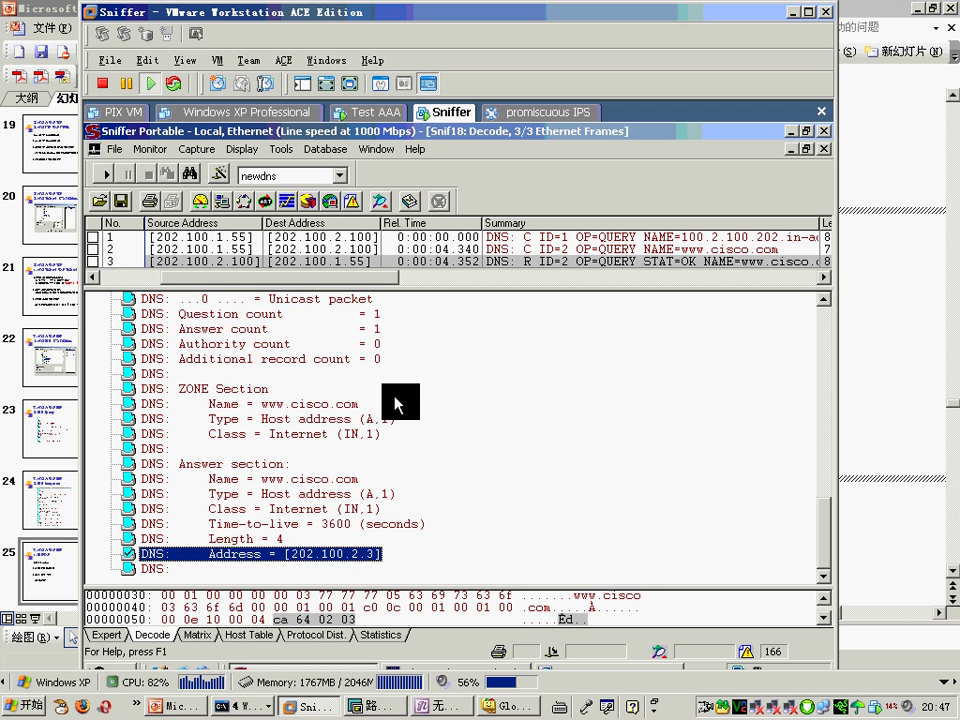
# Step: Compare frames 2 and 3, confirming both carry DNS ID = 2, then switch to OneNote
pyautogui.scroll(6, 437, 433)
pyautogui.click(643, 250)
pyautogui.click(210, 330)
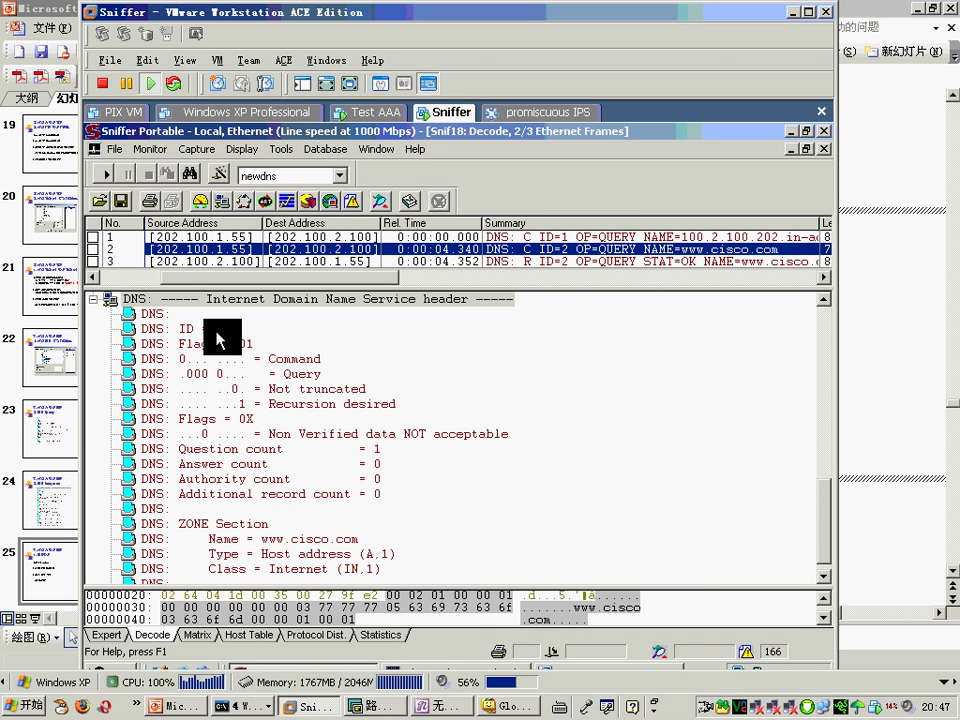
pyautogui.click(604, 262)
pyautogui.click(215, 330)
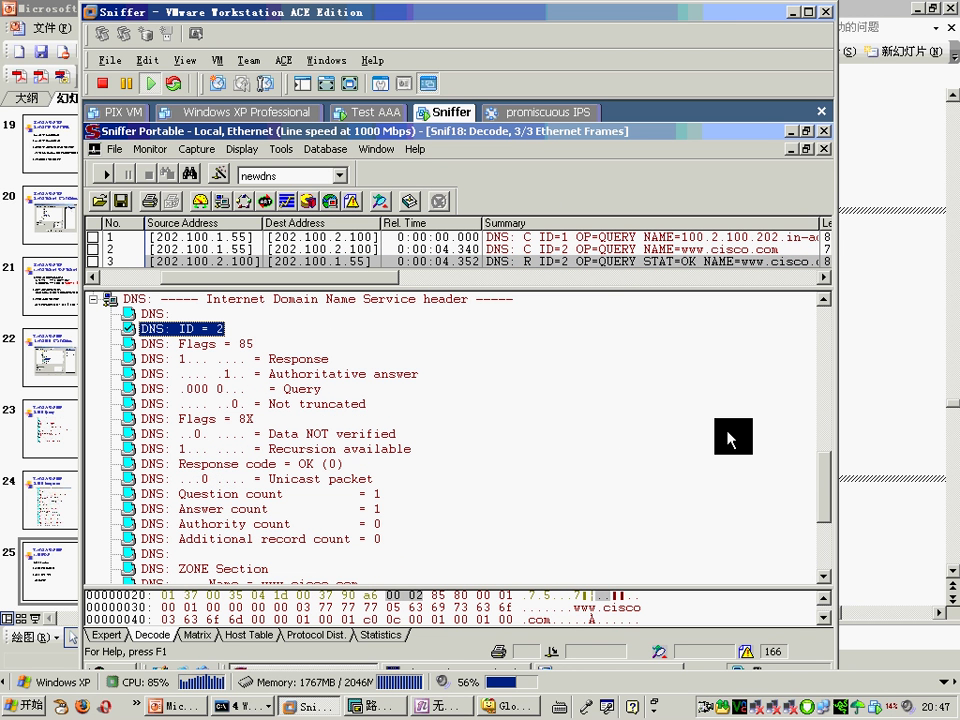
pyautogui.click(440, 705)
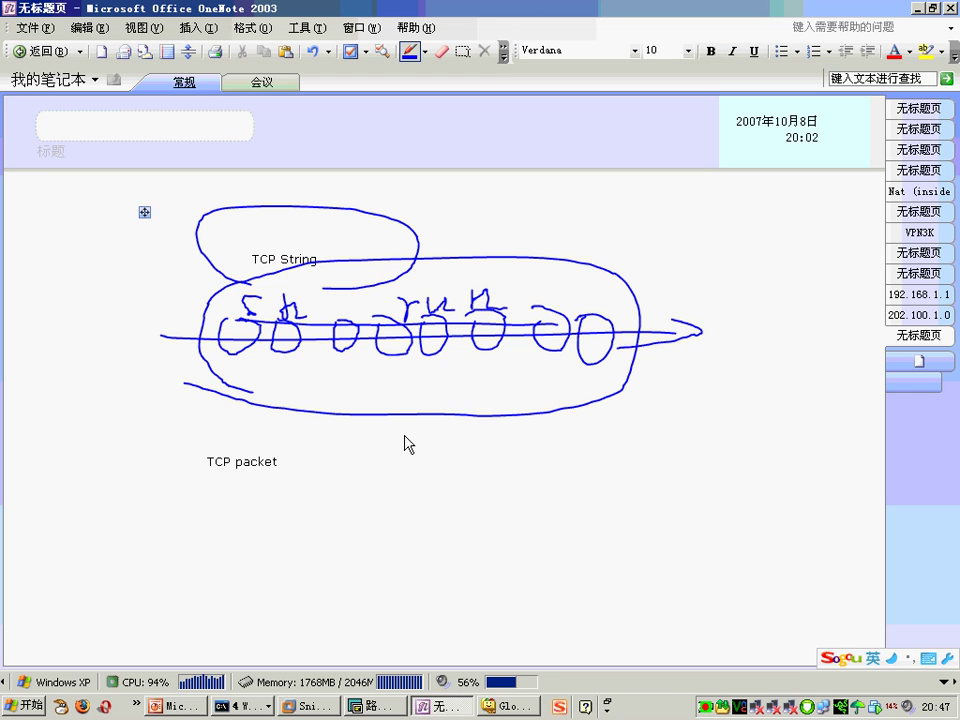
# Step: Ink an oval below TCP packet with a label inside and arrows running through it
pyautogui.moveTo(498, 486); pyautogui.dragTo(476, 500)
pyautogui.moveTo(473, 585)
pyautogui.mouseDown()
pyautogui.moveTo(481, 534)
pyautogui.moveTo(521, 506)
pyautogui.mouseUp()
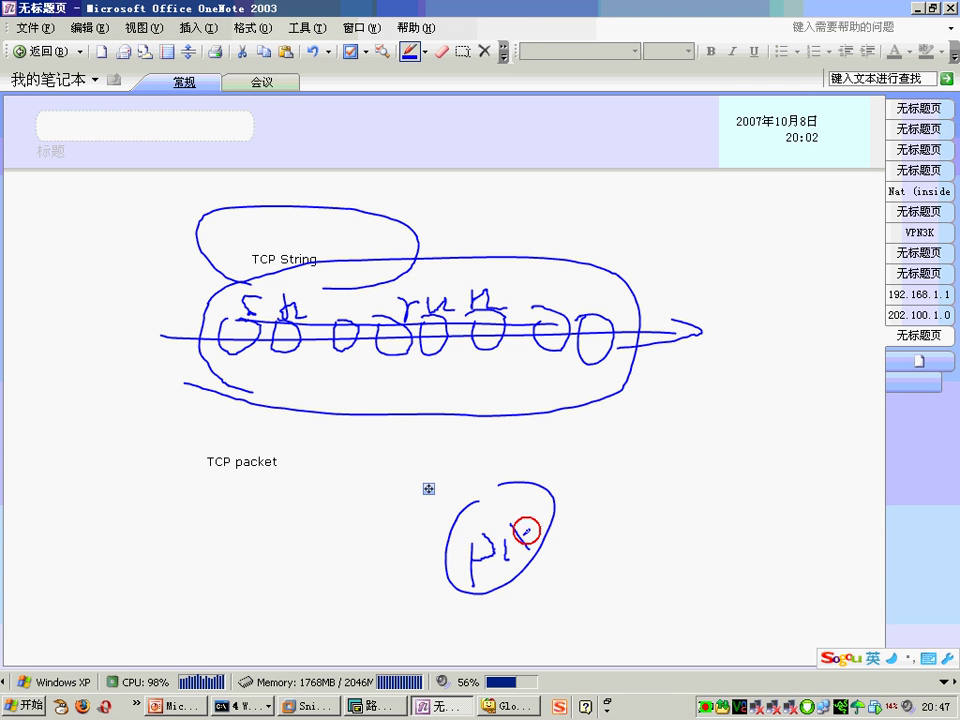
pyautogui.moveTo(490, 546); pyautogui.dragTo(528, 544)
pyautogui.moveTo(444, 531)
pyautogui.mouseDown()
pyautogui.moveTo(321, 583)
pyautogui.moveTo(703, 510)
pyautogui.mouseUp()
pyautogui.moveTo(670, 485); pyautogui.dragTo(665, 530)
pyautogui.click(533, 548)
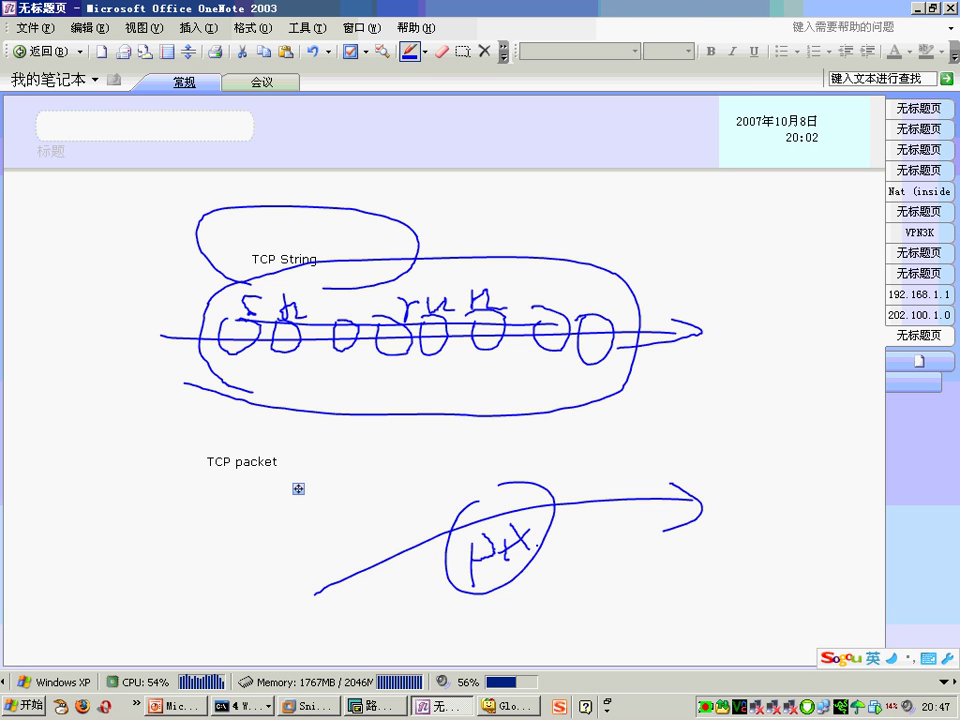
pyautogui.moveTo(666, 530)
pyautogui.mouseDown()
pyautogui.moveTo(440, 573)
pyautogui.moveTo(400, 598)
pyautogui.moveTo(435, 583)
pyautogui.mouseUp()
# Step: Write a 2 above and below the arrow, circle them, then return to Sniffer
pyautogui.moveTo(624, 471); pyautogui.dragTo(638, 484)
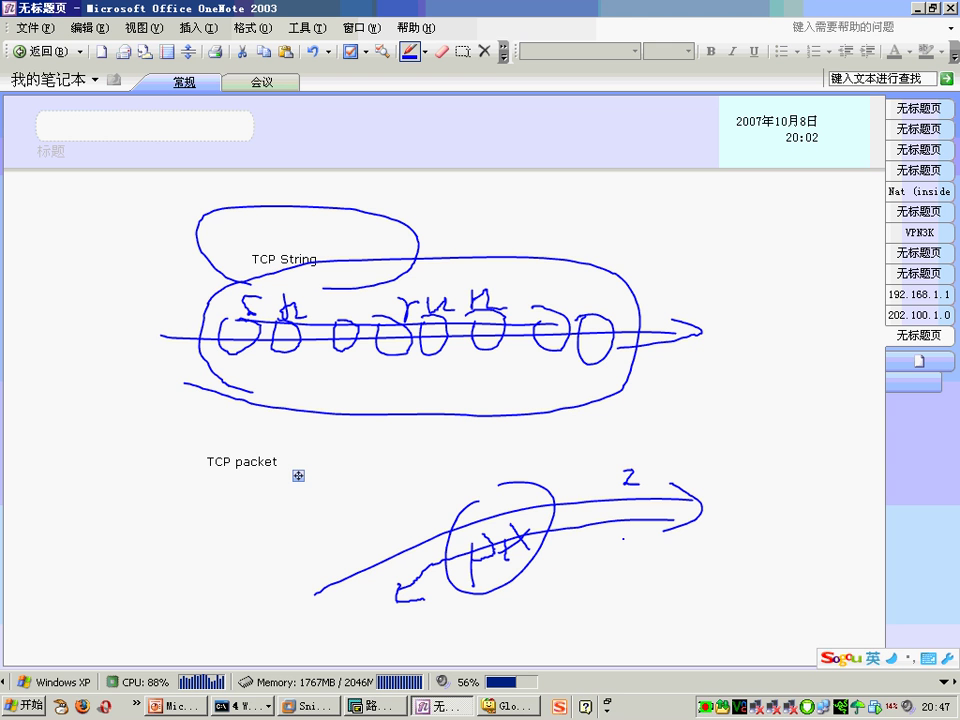
pyautogui.moveTo(626, 529); pyautogui.dragTo(640, 540)
pyautogui.moveTo(587, 480)
pyautogui.mouseDown()
pyautogui.moveTo(590, 500)
pyautogui.moveTo(682, 470)
pyautogui.mouseUp()
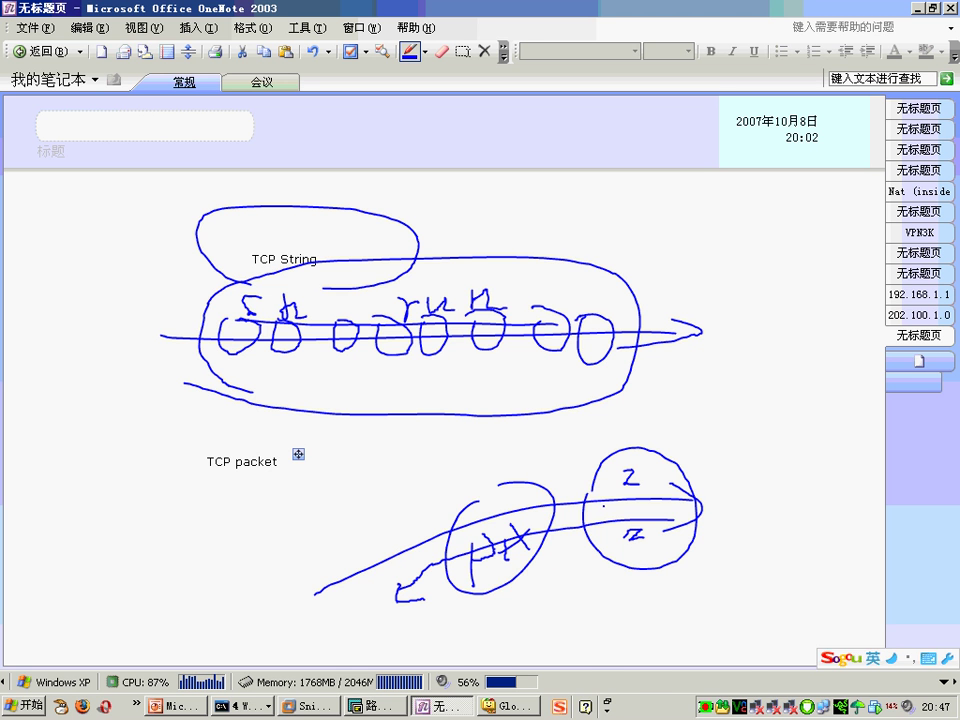
pyautogui.click(308, 705)
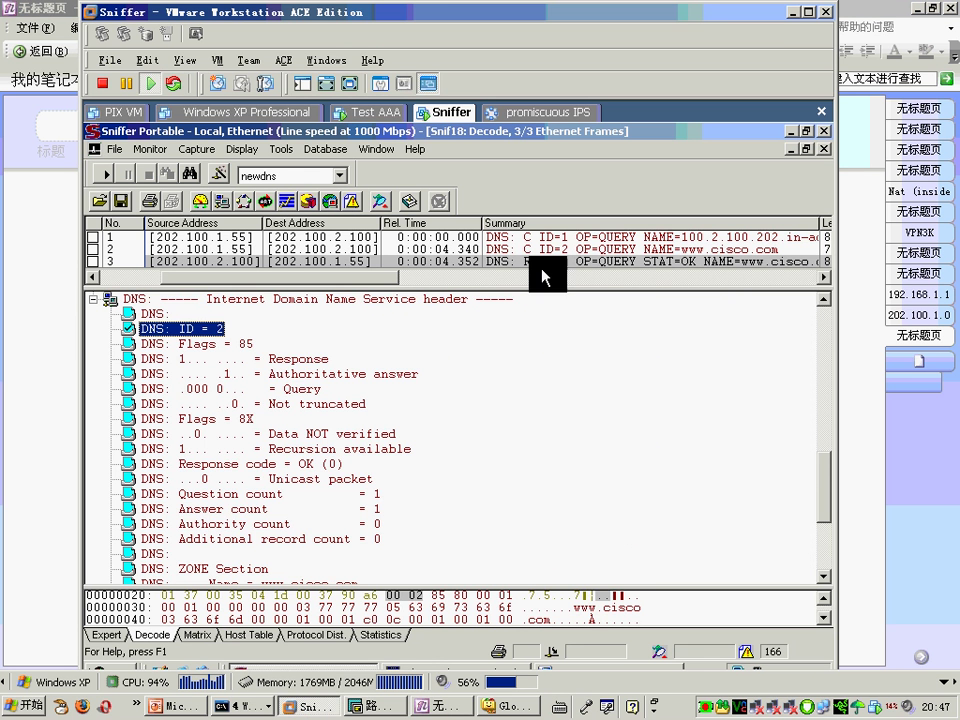
# Step: Recheck the query frame's DNS ID = 2, minimize VMware, and return to slide 25
pyautogui.click(587, 248)
pyautogui.click(527, 261)
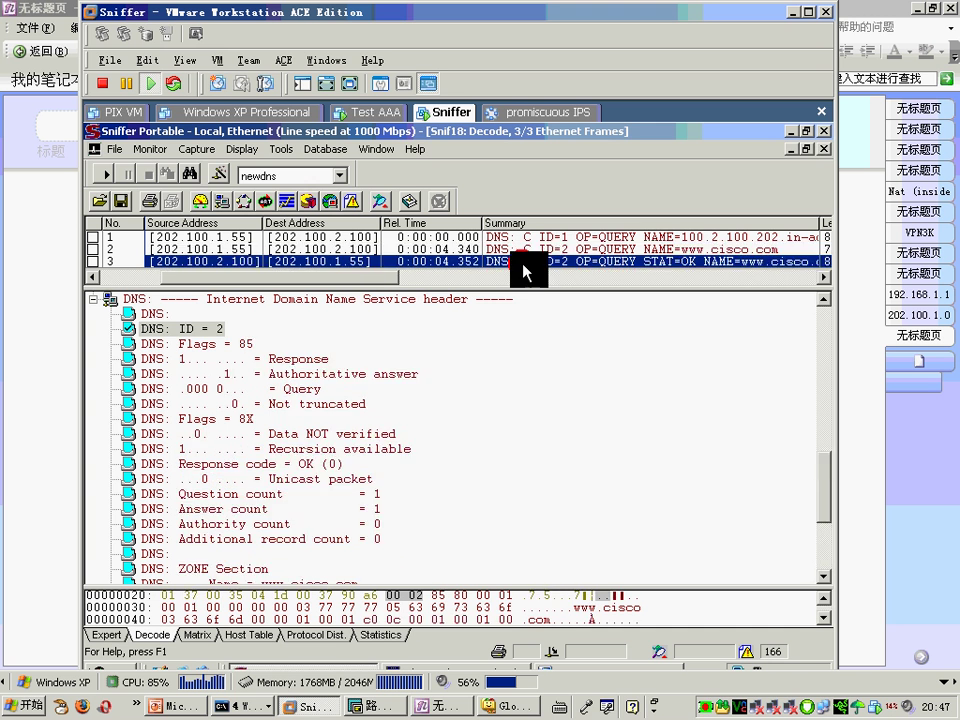
pyautogui.click(548, 249)
pyautogui.click(180, 328)
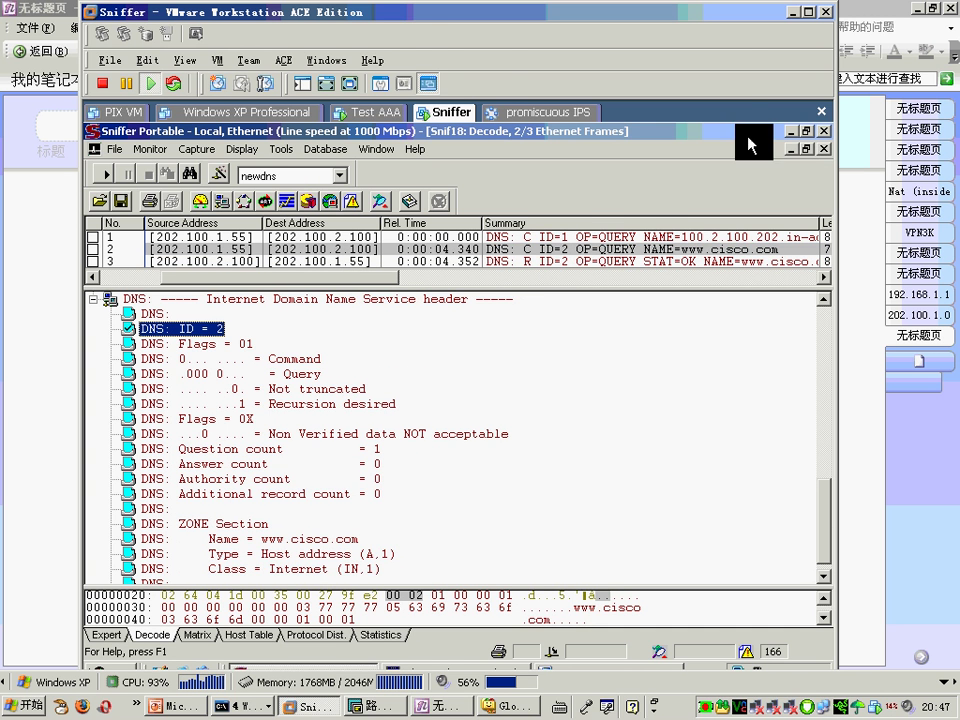
pyautogui.click(795, 14)
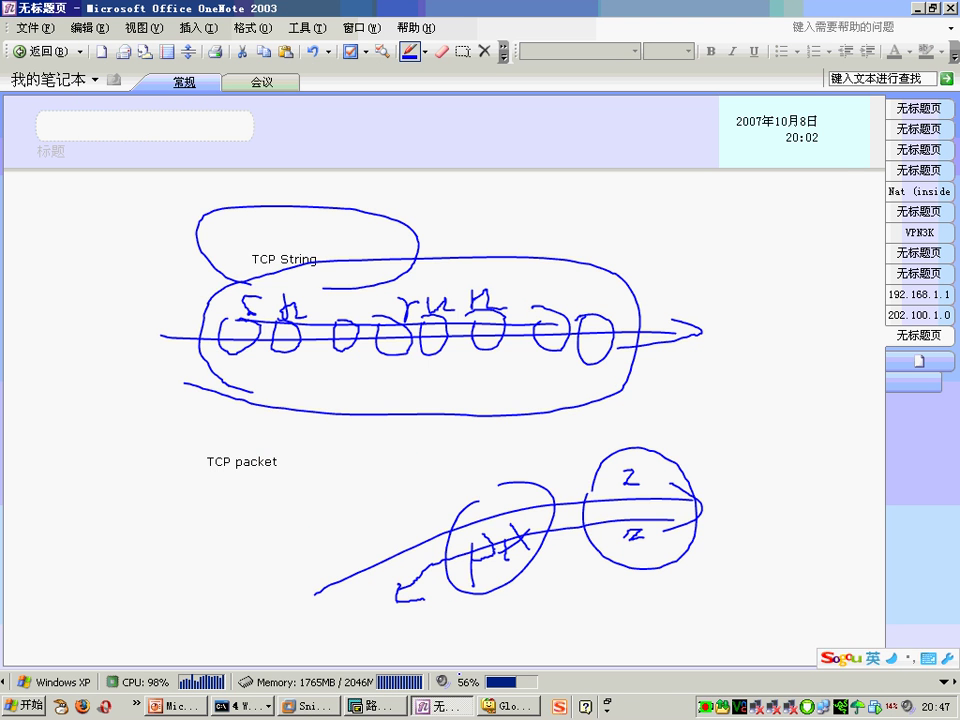
pyautogui.click(185, 705)
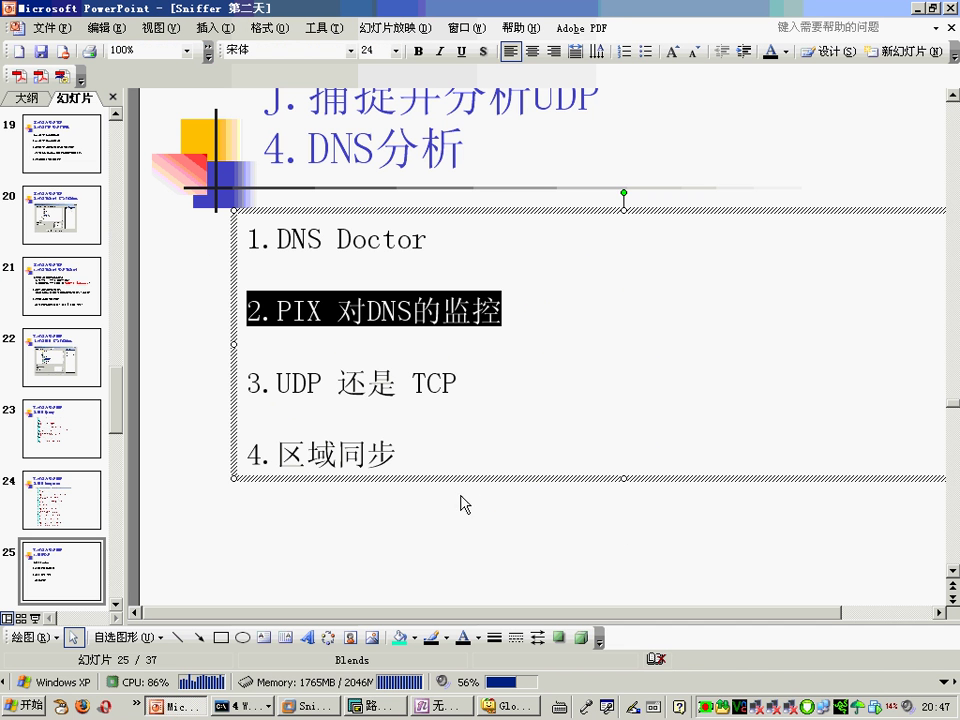
pyautogui.click(407, 531)
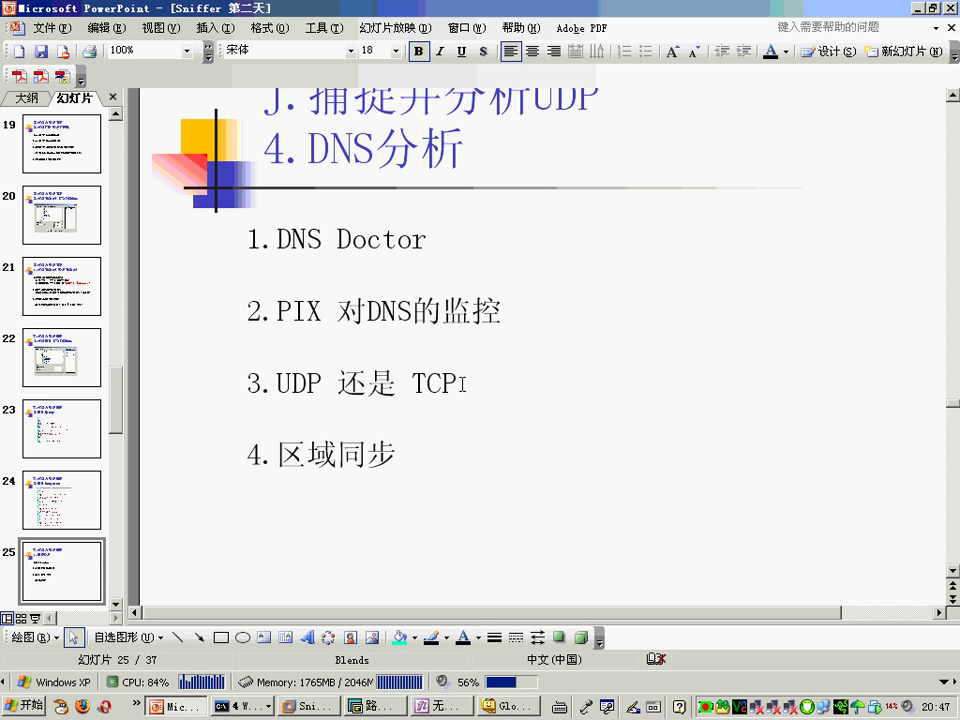
pyautogui.moveTo(441, 381); pyautogui.dragTo(296, 376)
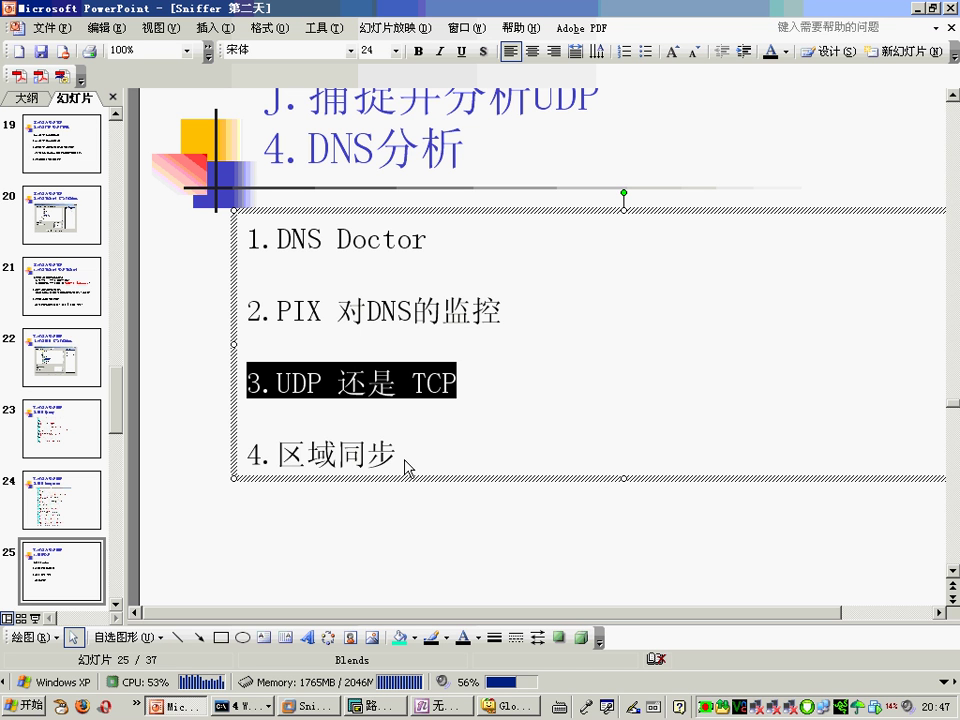
pyautogui.moveTo(407, 467); pyautogui.dragTo(230, 470)
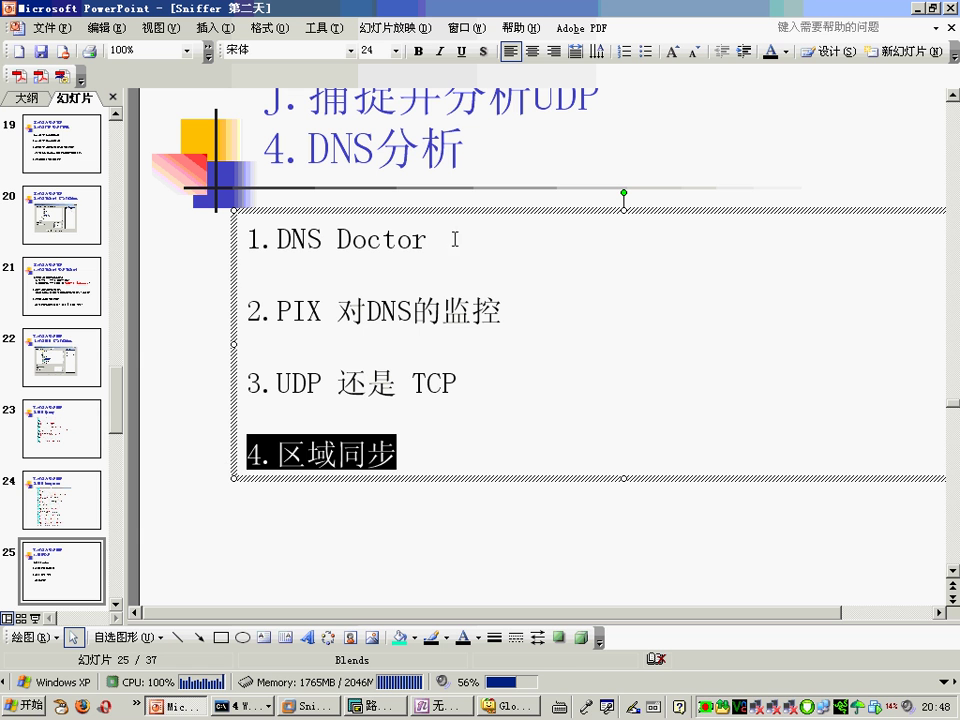
# Step: Highlight the '1.DNS Doctor' item on the DNS analysis slide, then switch to the OneNote sketch page
pyautogui.moveTo(446, 238); pyautogui.dragTo(193, 240)
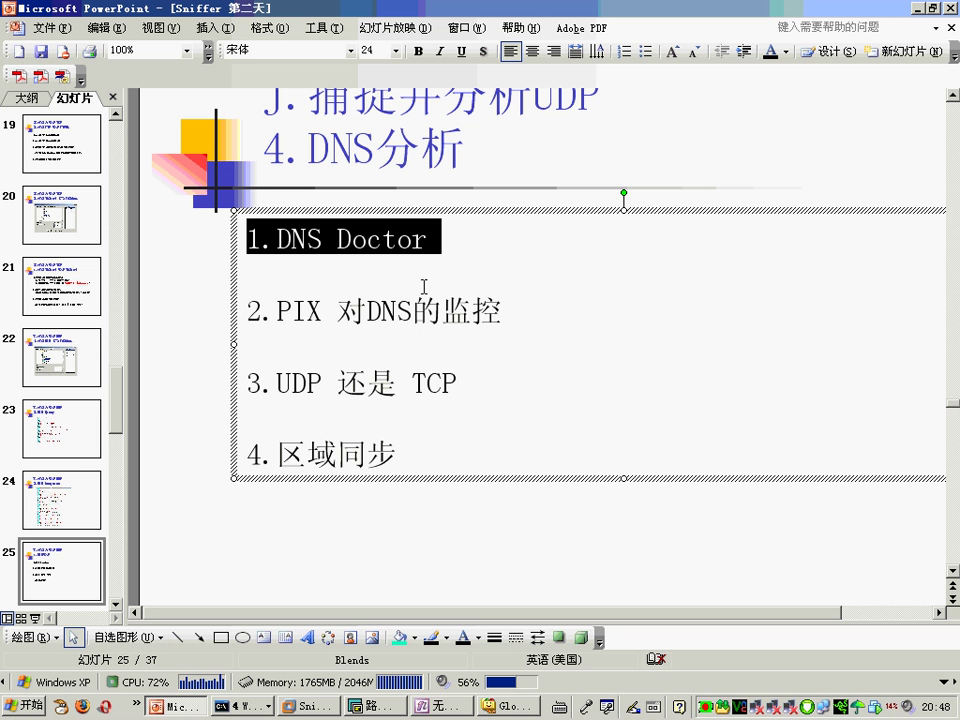
pyautogui.click(440, 705)
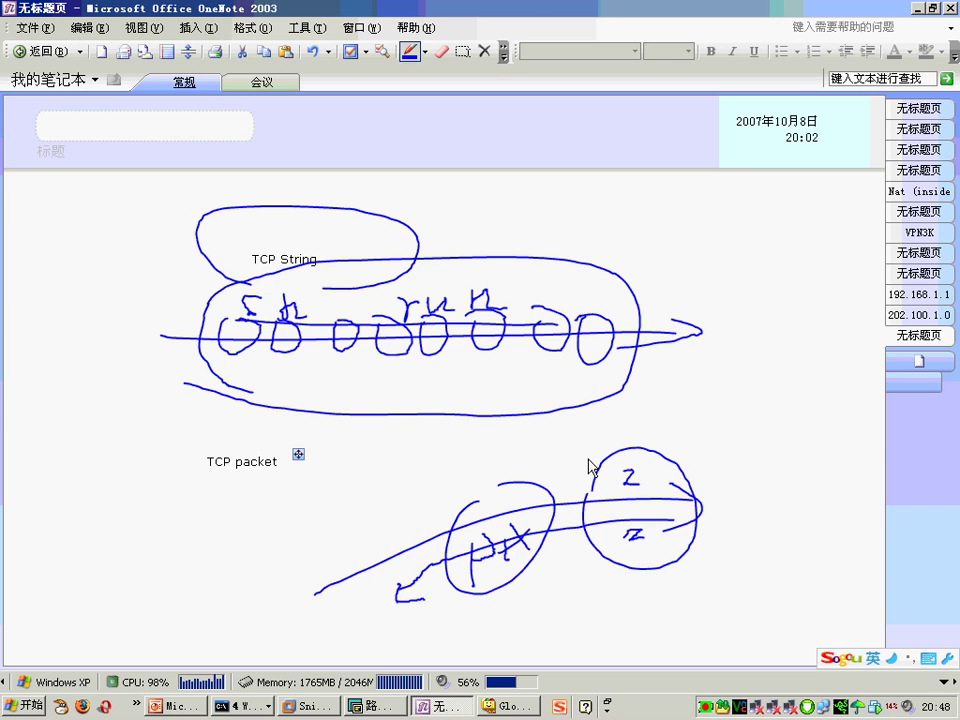
# Step: Clear all the old TCP sketches from the OneNote page
pyautogui.hotkey('ctrl', 'z')
pyautogui.hotkey('ctrl', 'z')
pyautogui.hotkey('ctrl', 'z')
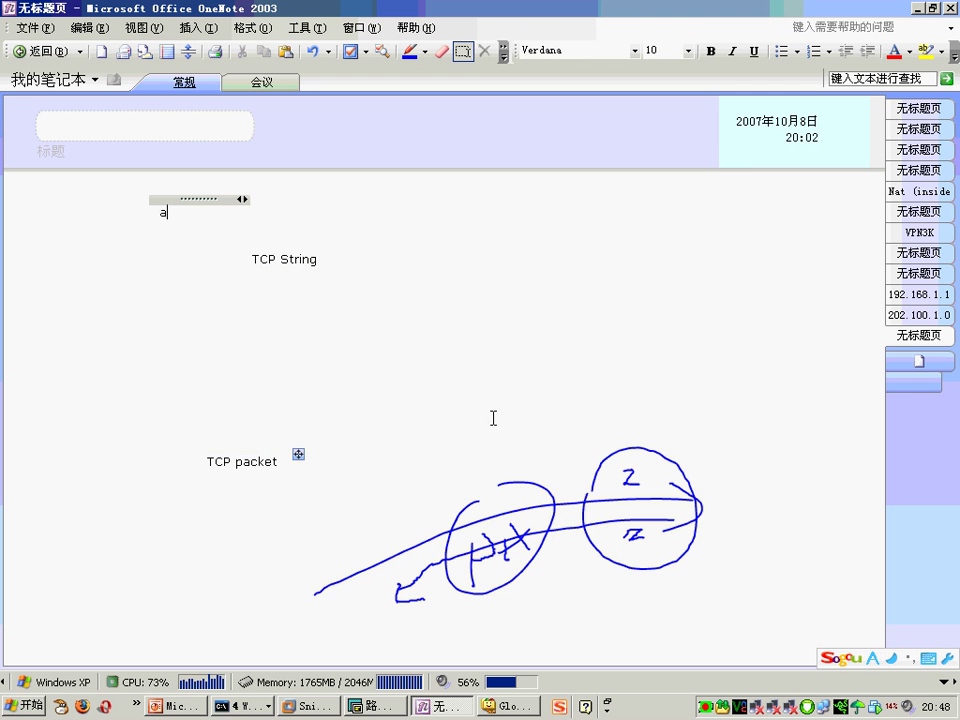
pyautogui.hotkey('ctrl', 'a')
pyautogui.press('Delete')
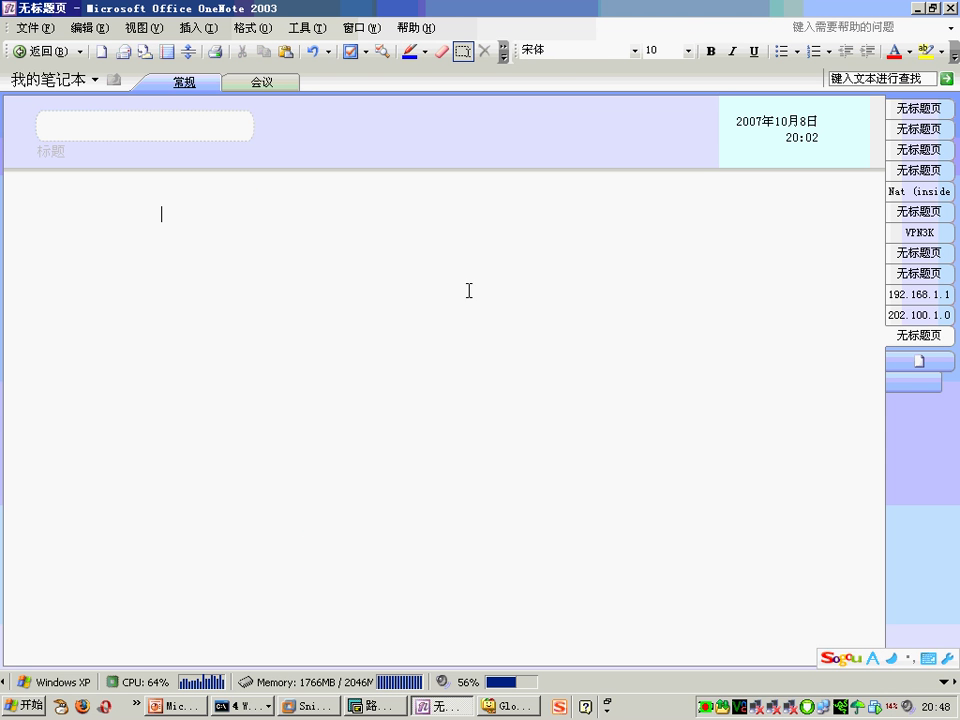
# Step: Draw a circle labelled PIX with link lines running left and right
pyautogui.moveTo(355, 325)
pyautogui.mouseDown()
pyautogui.moveTo(444, 388)
pyautogui.moveTo(378, 305)
pyautogui.mouseUp()
pyautogui.moveTo(364, 385)
pyautogui.mouseDown()
pyautogui.moveTo(361, 345)
pyautogui.moveTo(364, 369)
pyautogui.moveTo(394, 388)
pyautogui.mouseUp()
pyautogui.click(396, 347)
pyautogui.moveTo(386, 366); pyautogui.dragTo(418, 362)
pyautogui.moveTo(410, 341); pyautogui.dragTo(432, 377)
pyautogui.moveTo(416, 380); pyautogui.dragTo(429, 344)
pyautogui.moveTo(315, 378); pyautogui.dragTo(199, 379)
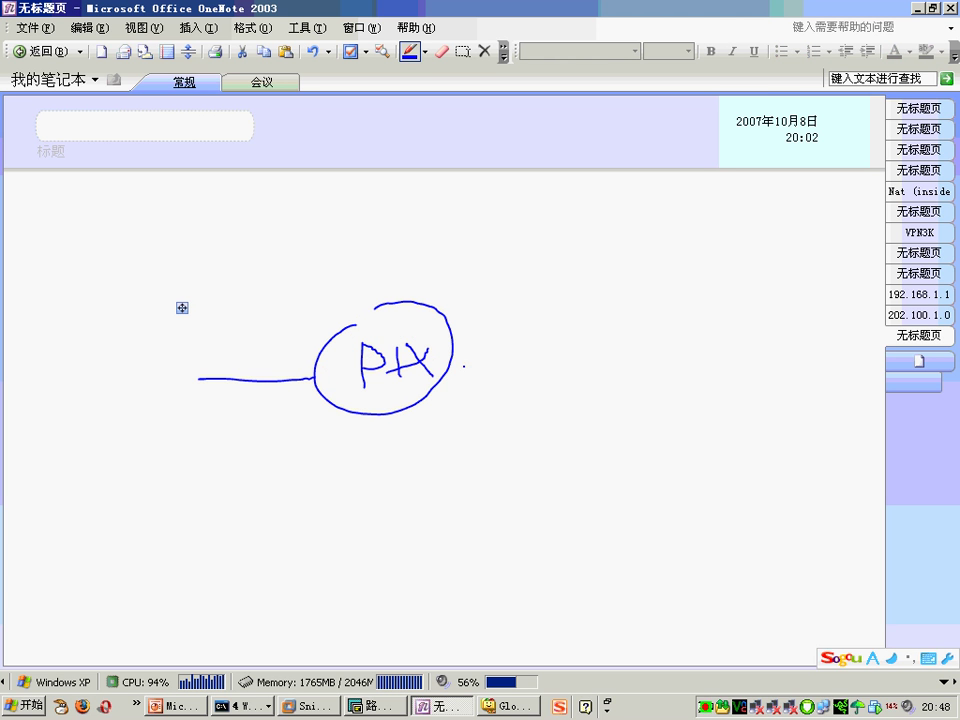
pyautogui.moveTo(459, 366)
pyautogui.mouseDown()
pyautogui.moveTo(598, 366)
pyautogui.moveTo(605, 482)
pyautogui.mouseUp()
# Step: Sketch a DNS circle on the left, a boxed switch S, and a PC branch
pyautogui.moveTo(610, 320); pyautogui.dragTo(694, 313)
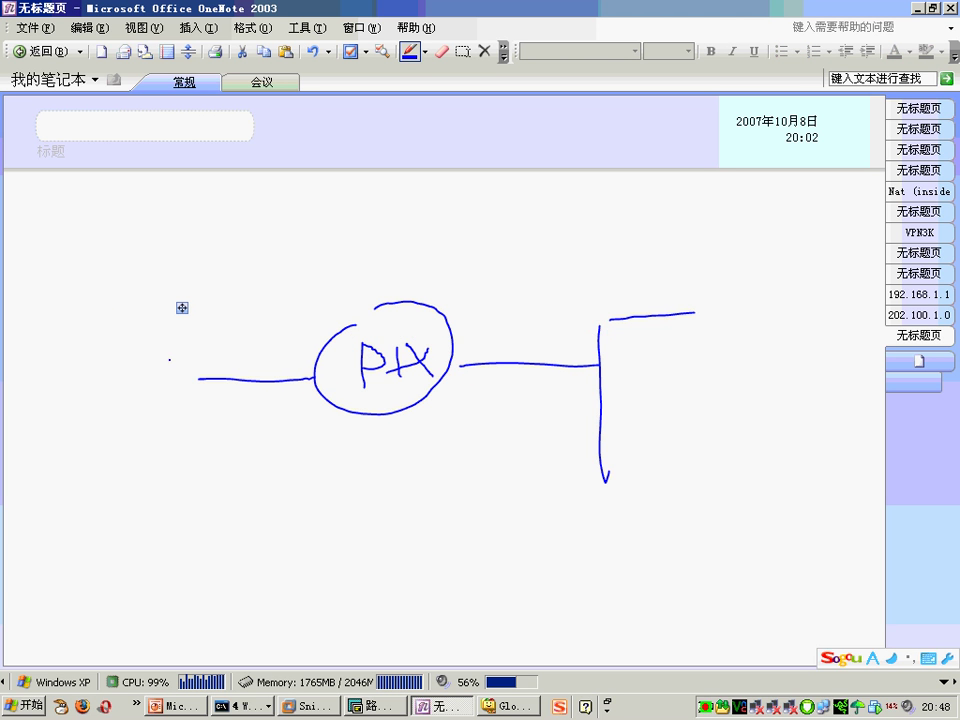
pyautogui.moveTo(75, 408)
pyautogui.mouseDown()
pyautogui.moveTo(95, 314)
pyautogui.moveTo(75, 405)
pyautogui.mouseUp()
pyautogui.moveTo(92, 396)
pyautogui.mouseDown()
pyautogui.moveTo(90, 356)
pyautogui.moveTo(95, 398)
pyautogui.moveTo(118, 349)
pyautogui.moveTo(138, 352)
pyautogui.mouseUp()
pyautogui.moveTo(156, 340); pyautogui.dragTo(152, 383)
pyautogui.moveTo(742, 283); pyautogui.dragTo(716, 318)
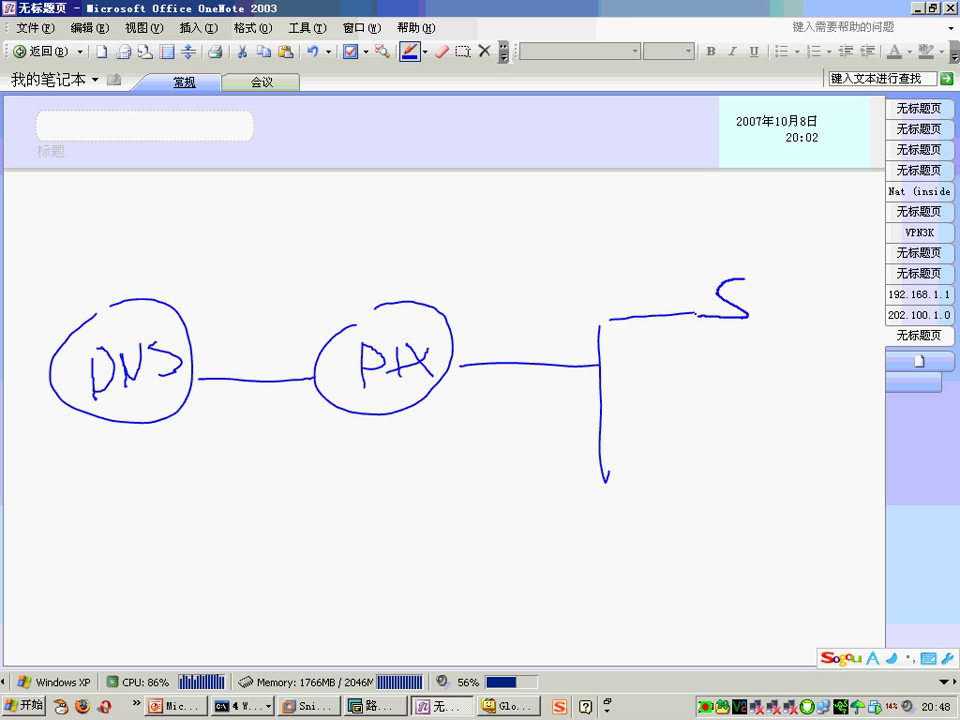
pyautogui.moveTo(702, 270)
pyautogui.mouseDown()
pyautogui.moveTo(712, 362)
pyautogui.moveTo(698, 368)
pyautogui.mouseUp()
pyautogui.moveTo(652, 486); pyautogui.dragTo(606, 479)
pyautogui.moveTo(724, 480)
pyautogui.mouseDown()
pyautogui.moveTo(726, 524)
pyautogui.moveTo(738, 496)
pyautogui.mouseUp()
pyautogui.moveTo(776, 494)
pyautogui.mouseDown()
pyautogui.moveTo(756, 510)
pyautogui.moveTo(778, 522)
pyautogui.mouseUp()
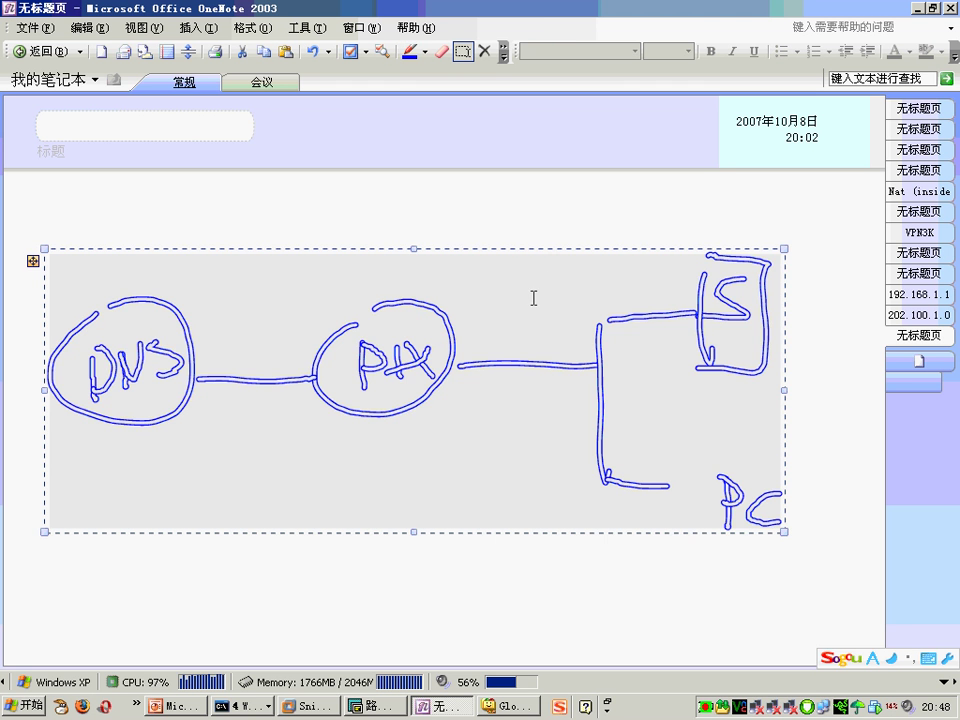
# Step: Label the switch side 10.1.1.0/24 and add handwritten marks on the switch and PC links
pyautogui.click(546, 281)
pyautogui.write('10.1.1.')
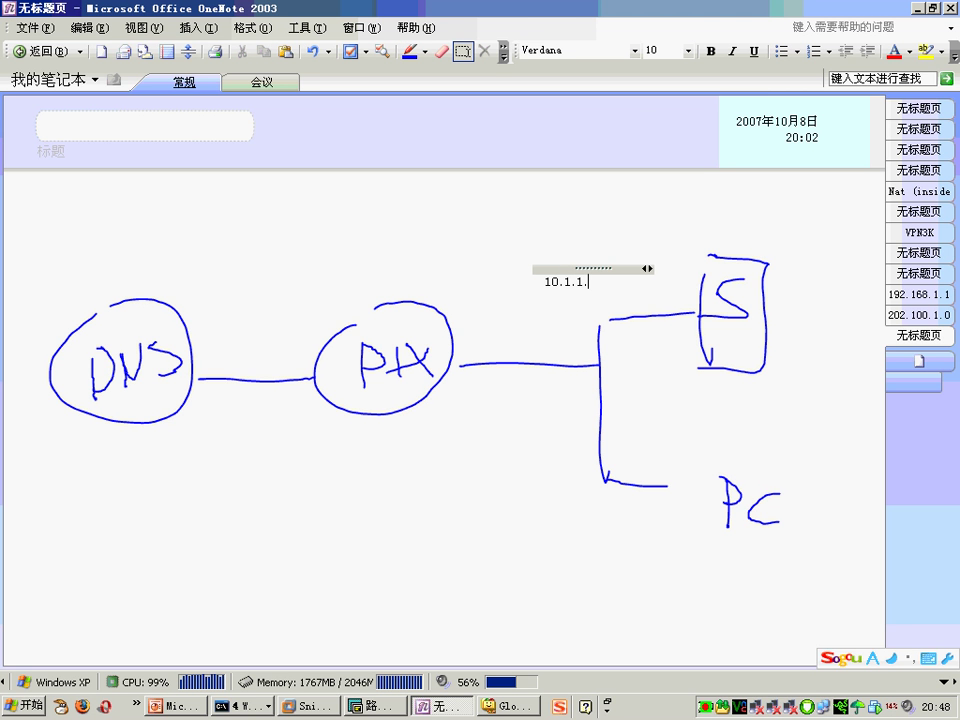
pyautogui.write('0/24')
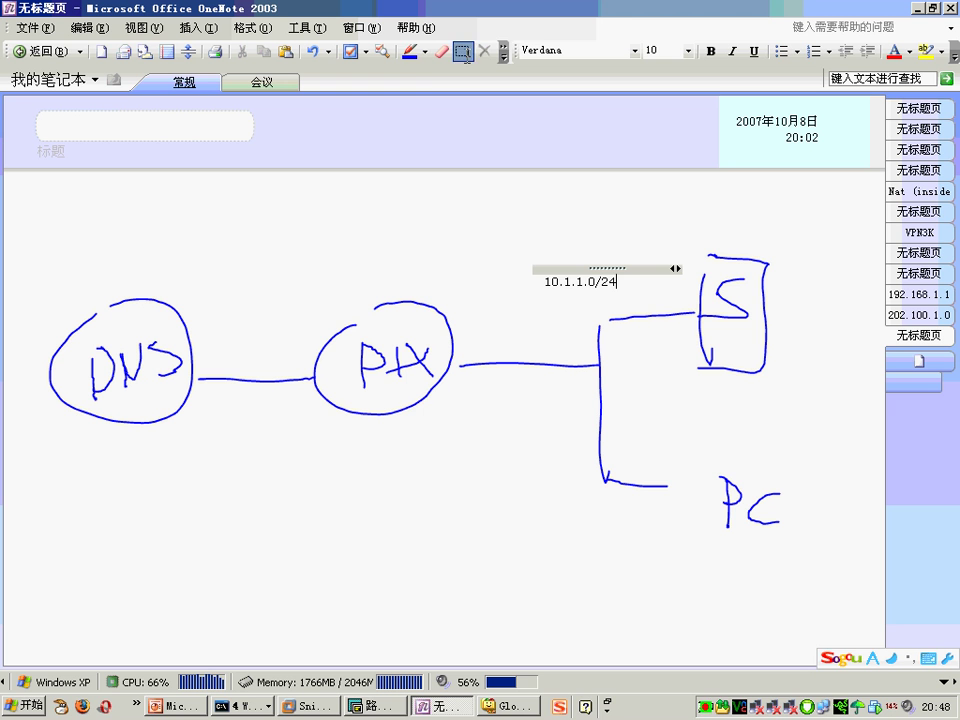
pyautogui.click(411, 52)
pyautogui.moveTo(664, 336)
pyautogui.mouseDown()
pyautogui.moveTo(715, 339)
pyautogui.moveTo(712, 350)
pyautogui.mouseUp()
pyautogui.moveTo(696, 463); pyautogui.dragTo(696, 493)
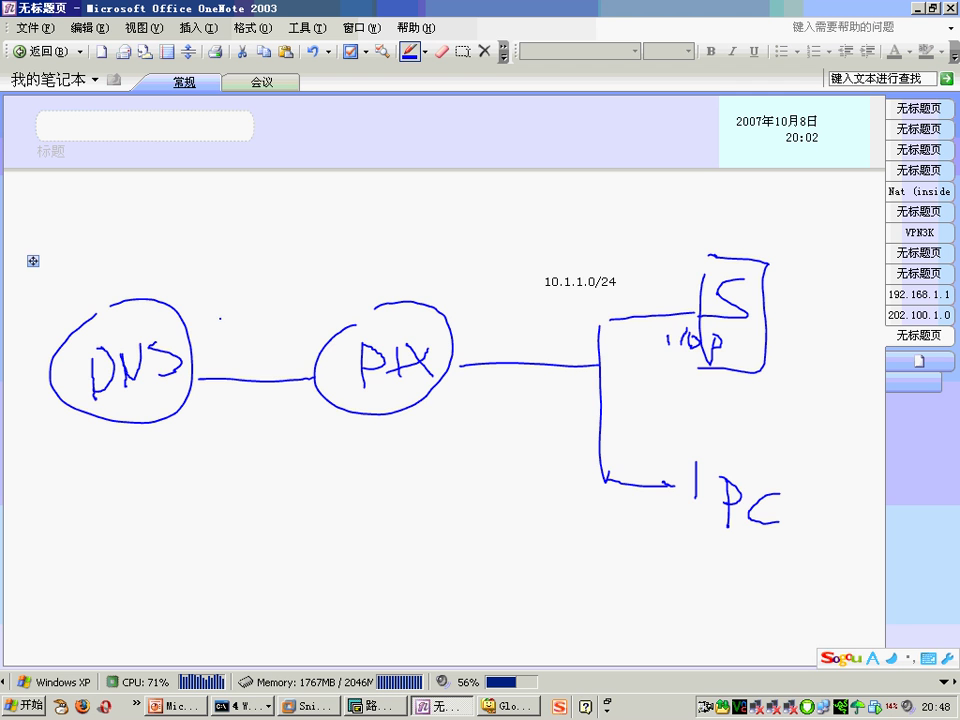
# Step: Add the label 202.100.1.0/24 and move it below the DNS–PIX link
pyautogui.hotkey('ctrl', 'a')
pyautogui.click(229, 289)
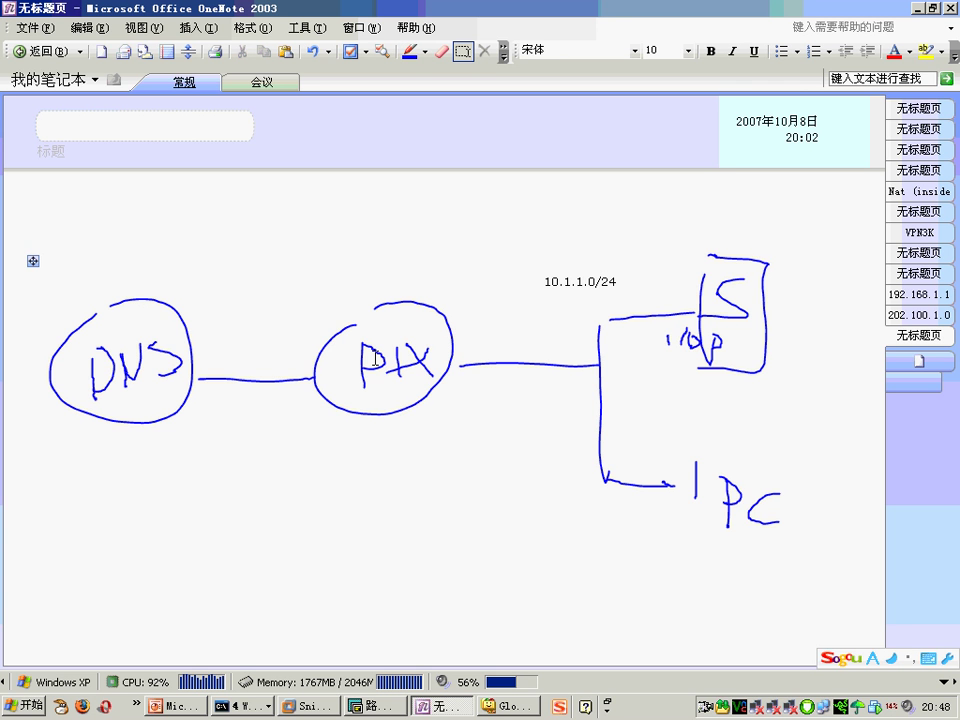
pyautogui.write('202.100')
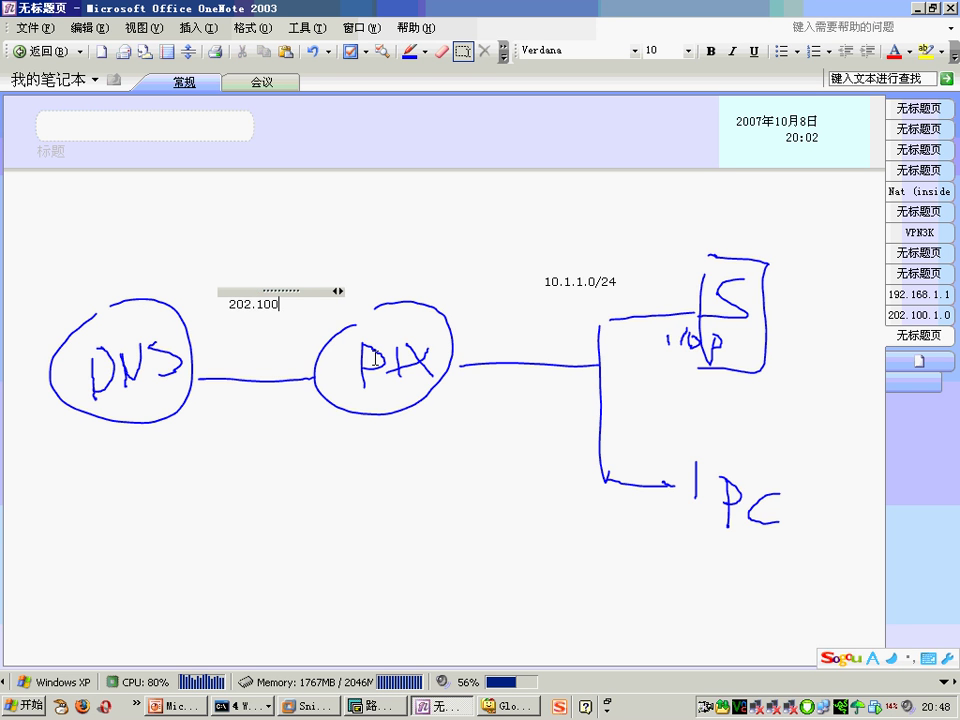
pyautogui.write('.1.10')
pyautogui.press('BackSpace')
pyautogui.press('BackSpace')
pyautogui.write('0/')
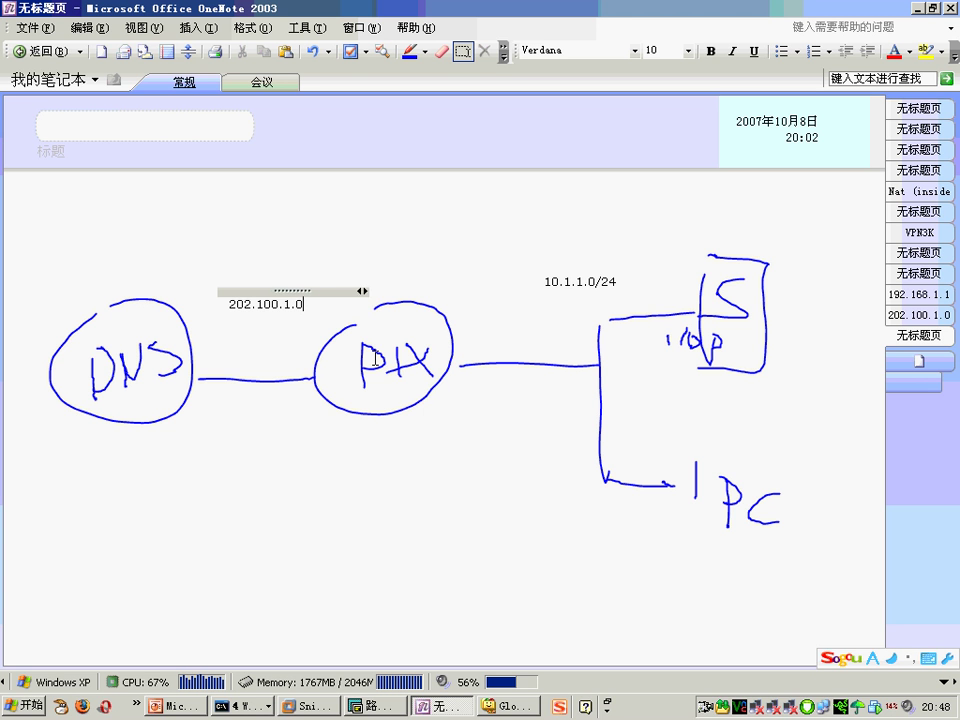
pyautogui.write('24')
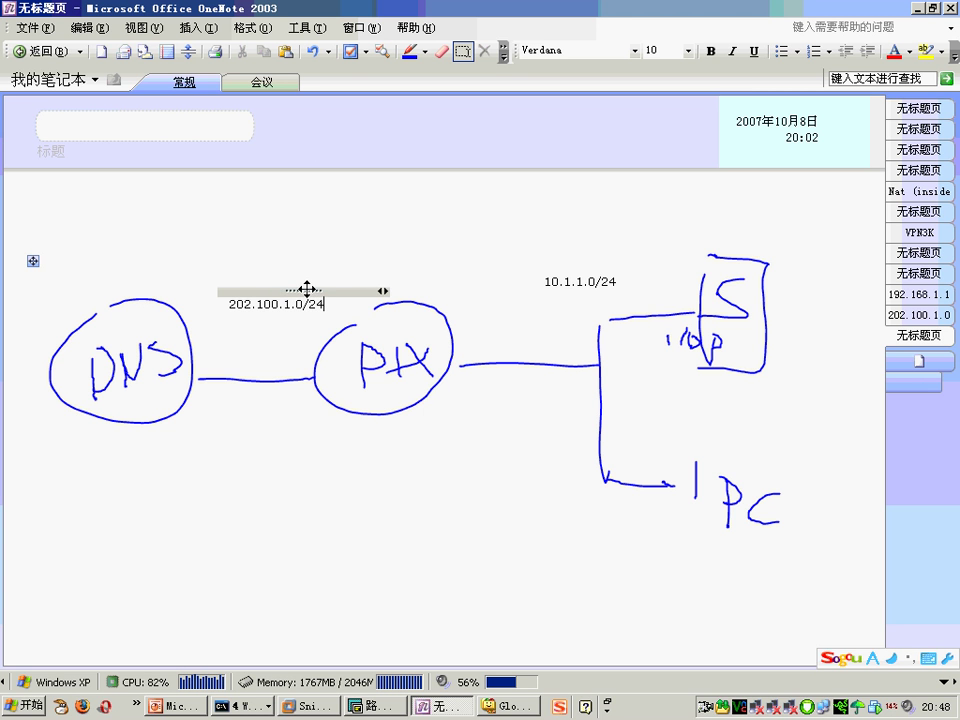
pyautogui.moveTo(306, 289); pyautogui.dragTo(258, 448)
# Step: Draw an ink arc from PIX over to the switch
pyautogui.click(408, 50)
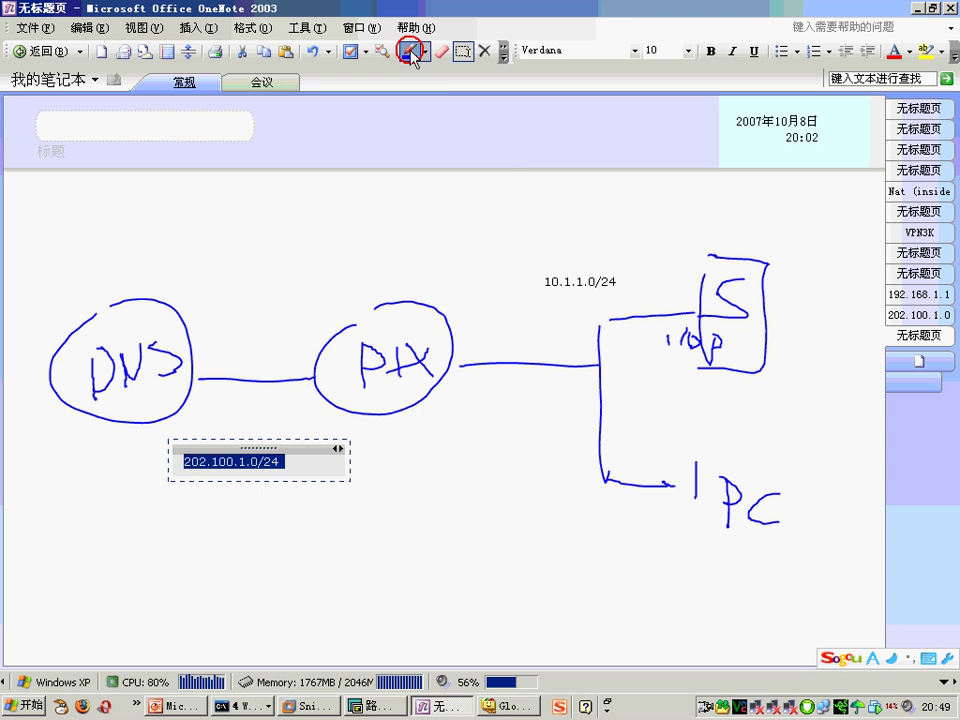
pyautogui.moveTo(685, 305)
pyautogui.mouseDown()
pyautogui.moveTo(690, 298)
pyautogui.moveTo(610, 245)
pyautogui.moveTo(320, 285)
pyautogui.moveTo(300, 338)
pyautogui.moveTo(310, 344)
pyautogui.mouseUp()
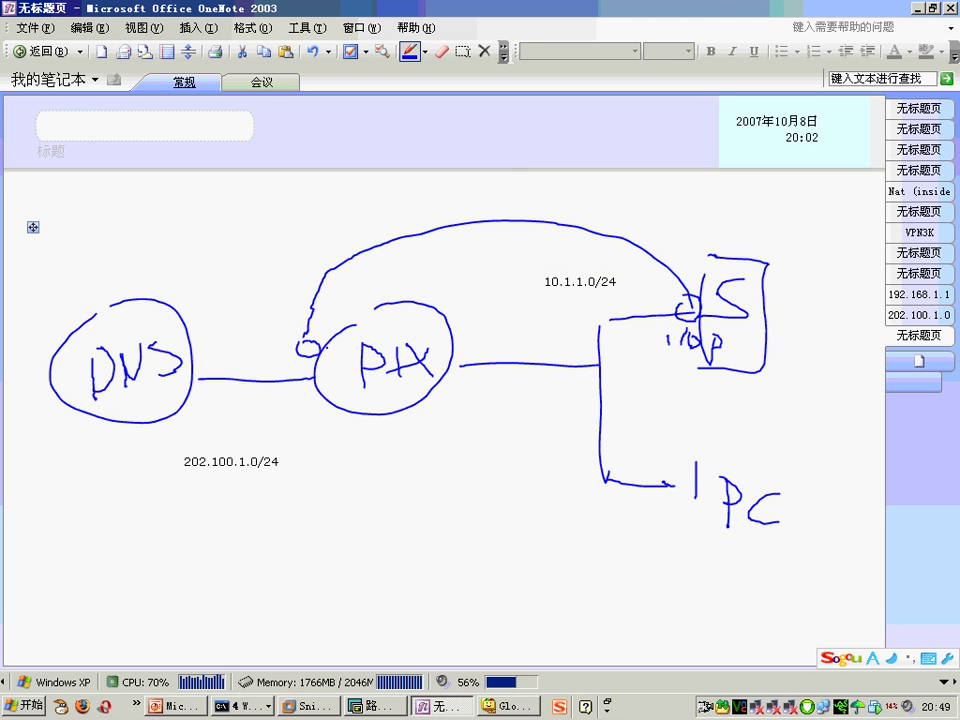
pyautogui.click(462, 50)
pyautogui.click(246, 311)
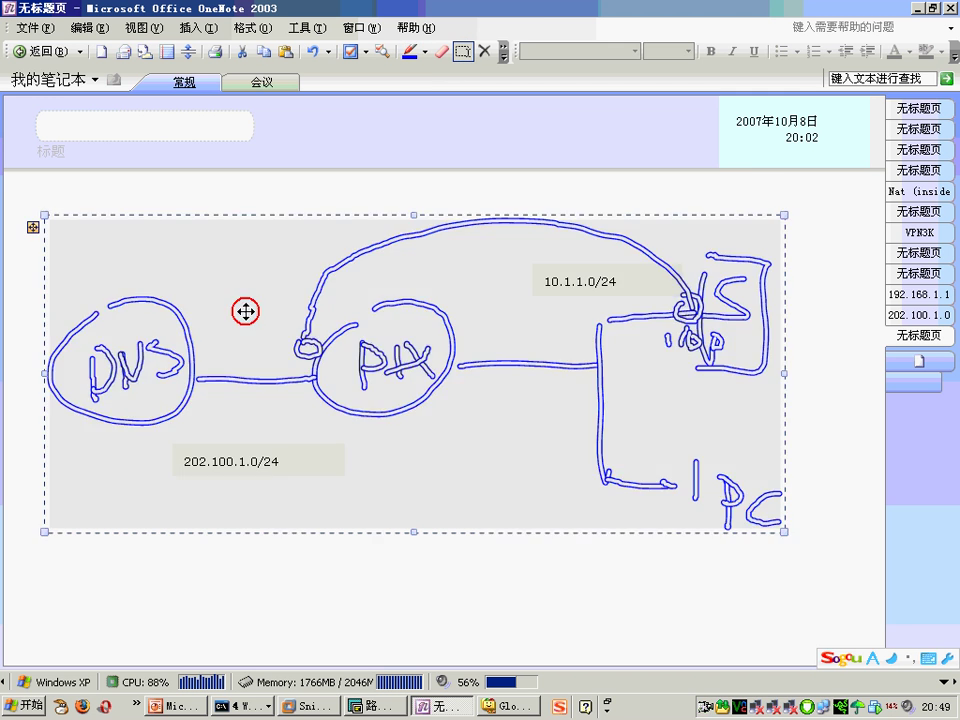
pyautogui.click(251, 326)
pyautogui.write('202.100.')
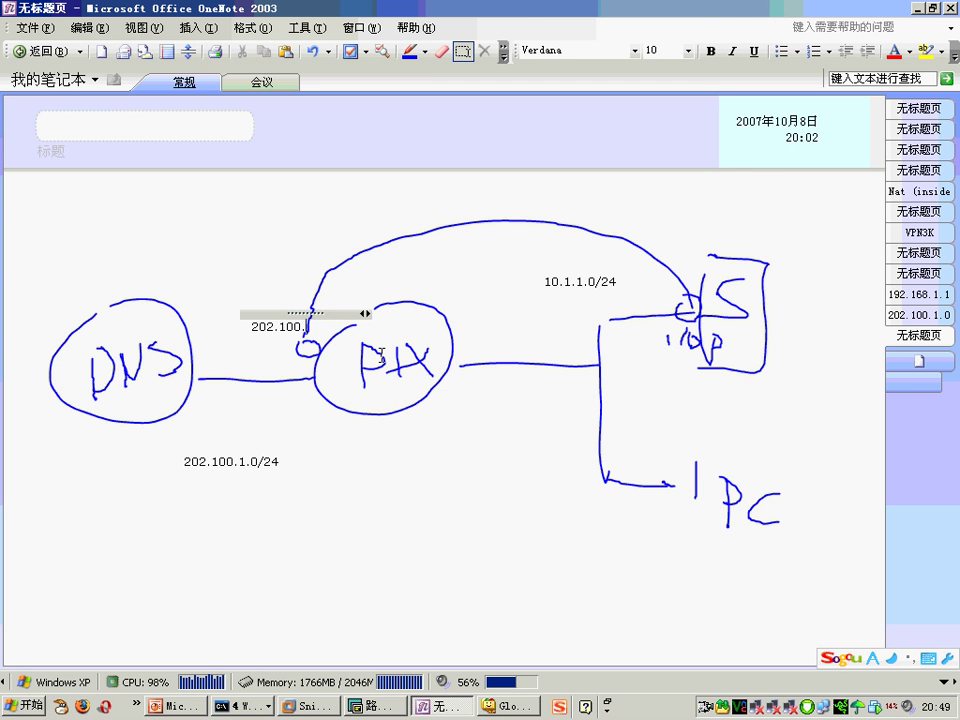
pyautogui.write('1.101')
pyautogui.moveTo(375, 313); pyautogui.dragTo(353, 223)
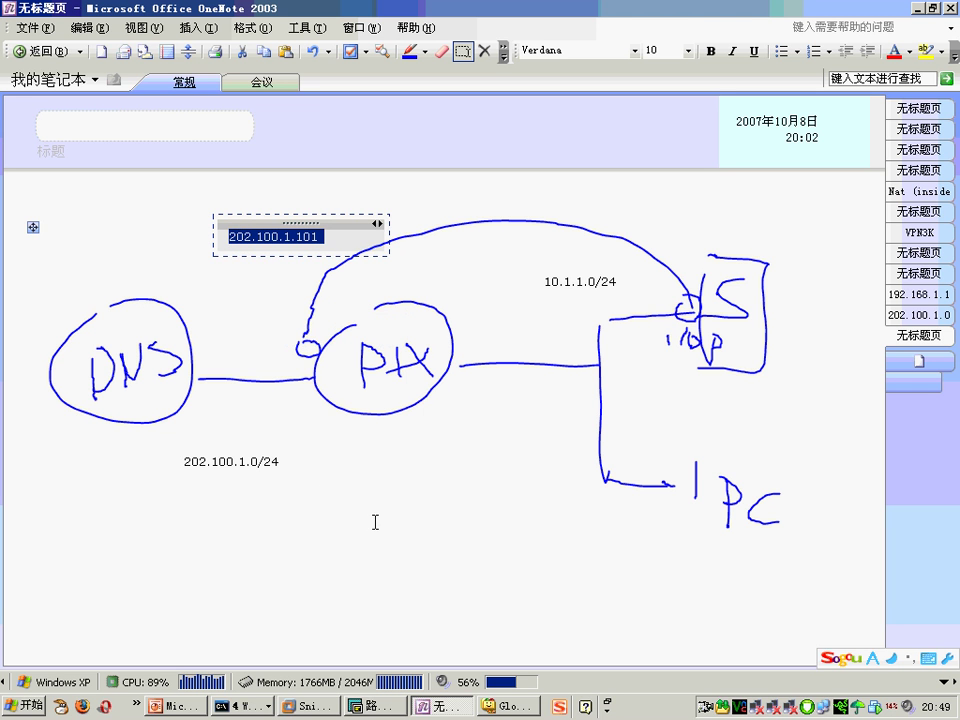
pyautogui.click(409, 50)
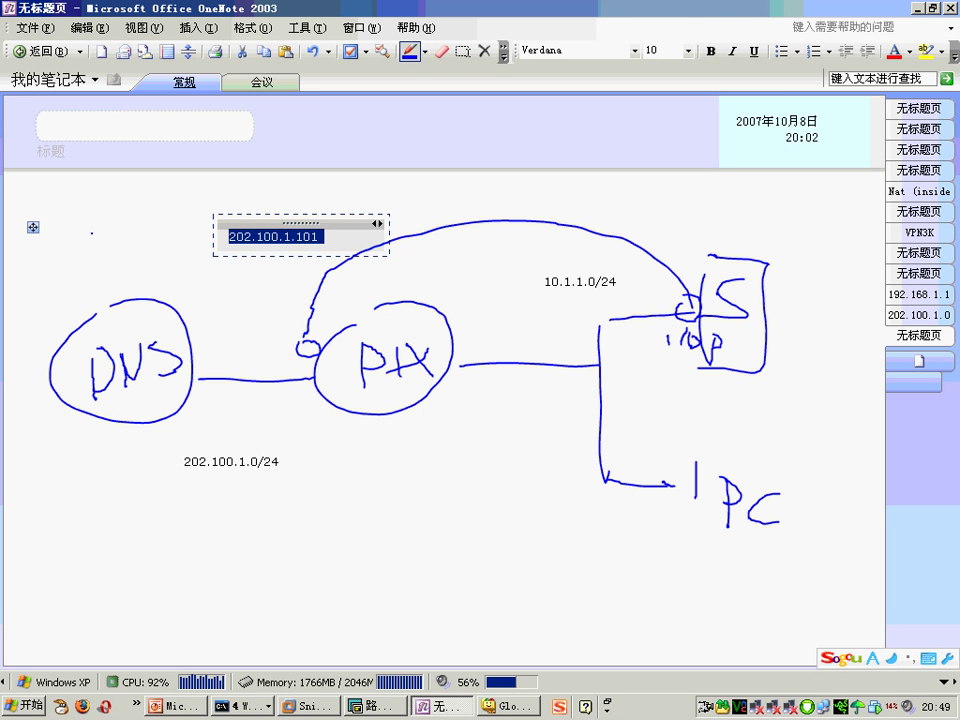
pyautogui.moveTo(113, 210); pyautogui.dragTo(86, 282)
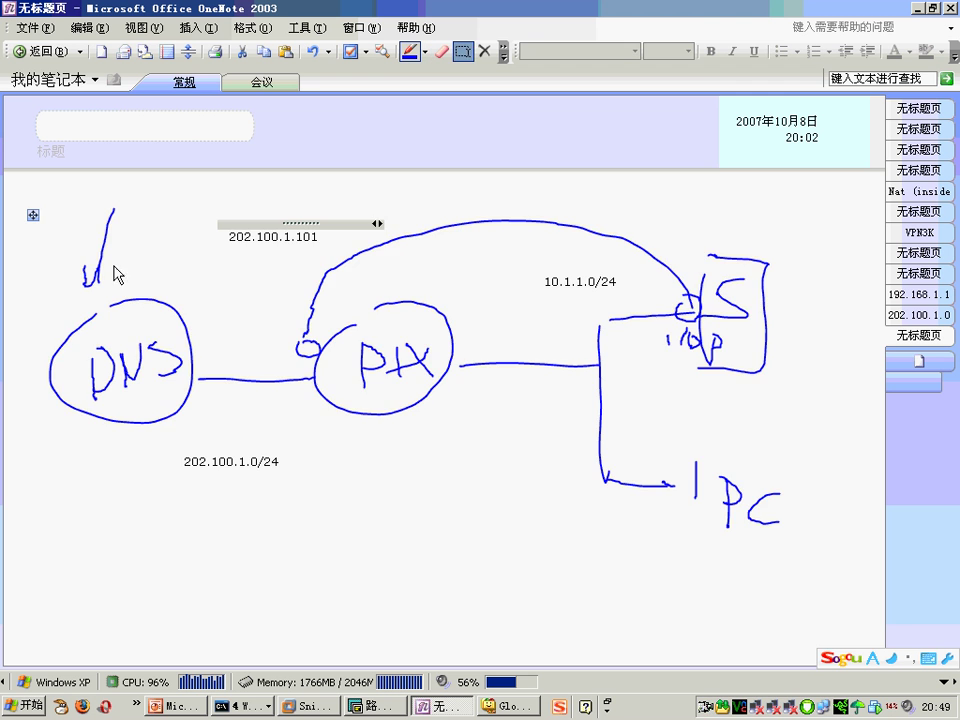
pyautogui.click(128, 257)
pyautogui.write('WWW.CISCO.COM ')
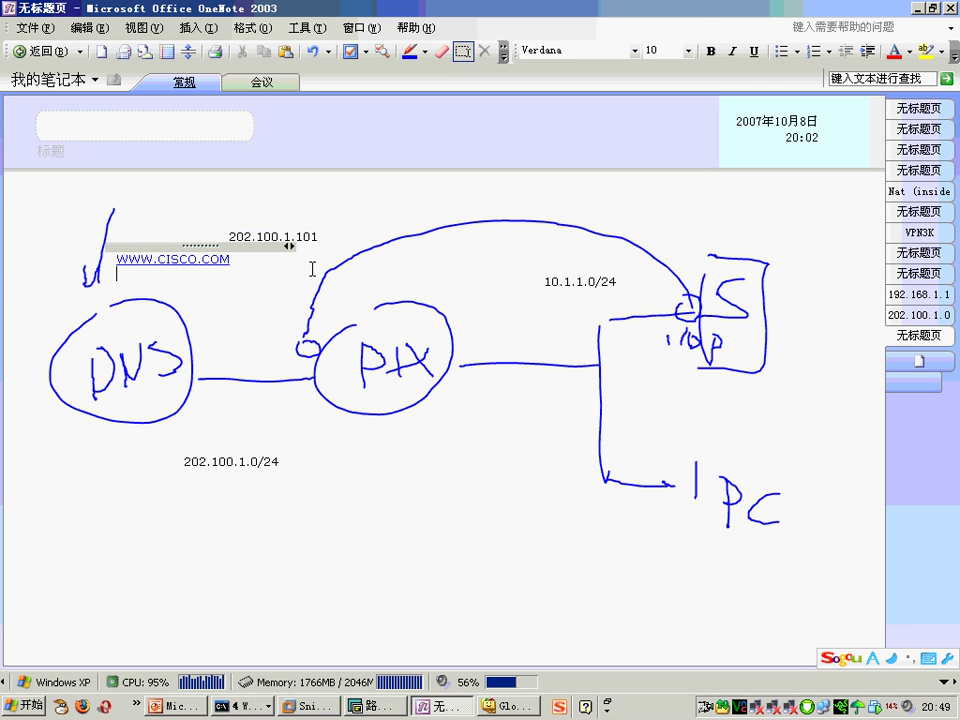
pyautogui.write('202.100.1.101')
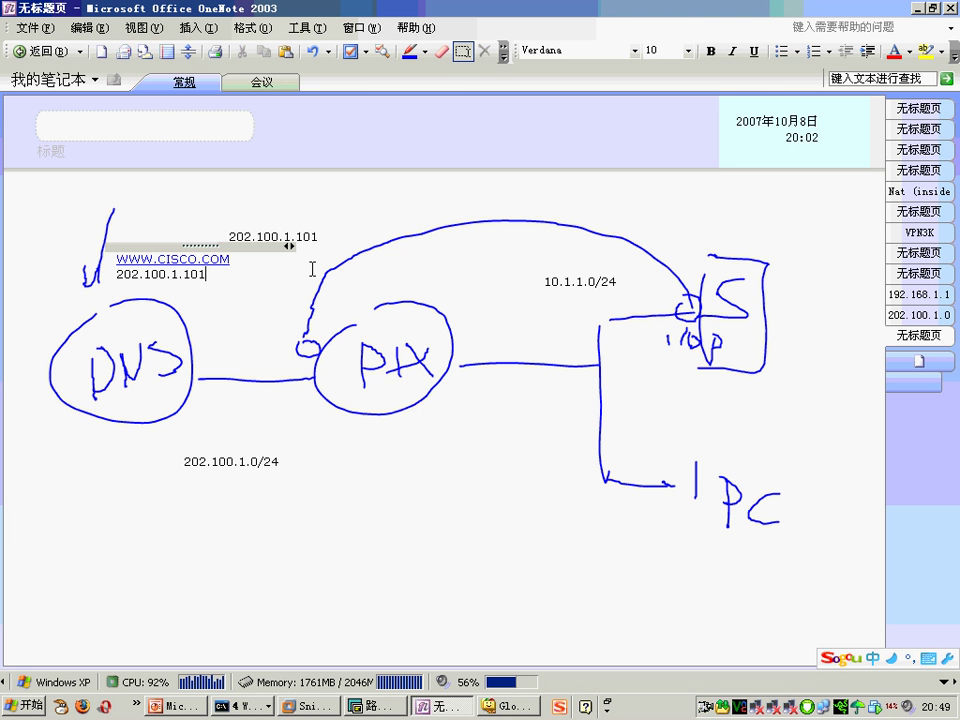
# Step: Sketch a circled PC below DNS with arrows to DNS and a path to PIX
pyautogui.click(409, 51)
pyautogui.moveTo(92, 478)
pyautogui.mouseDown()
pyautogui.moveTo(92, 522)
pyautogui.moveTo(90, 492)
pyautogui.mouseUp()
pyautogui.moveTo(130, 478); pyautogui.dragTo(127, 505)
pyautogui.moveTo(93, 425)
pyautogui.mouseDown()
pyautogui.moveTo(46, 496)
pyautogui.moveTo(97, 432)
pyautogui.mouseUp()
pyautogui.moveTo(180, 284)
pyautogui.mouseDown()
pyautogui.moveTo(183, 370)
pyautogui.moveTo(132, 495)
pyautogui.moveTo(100, 440)
pyautogui.mouseUp()
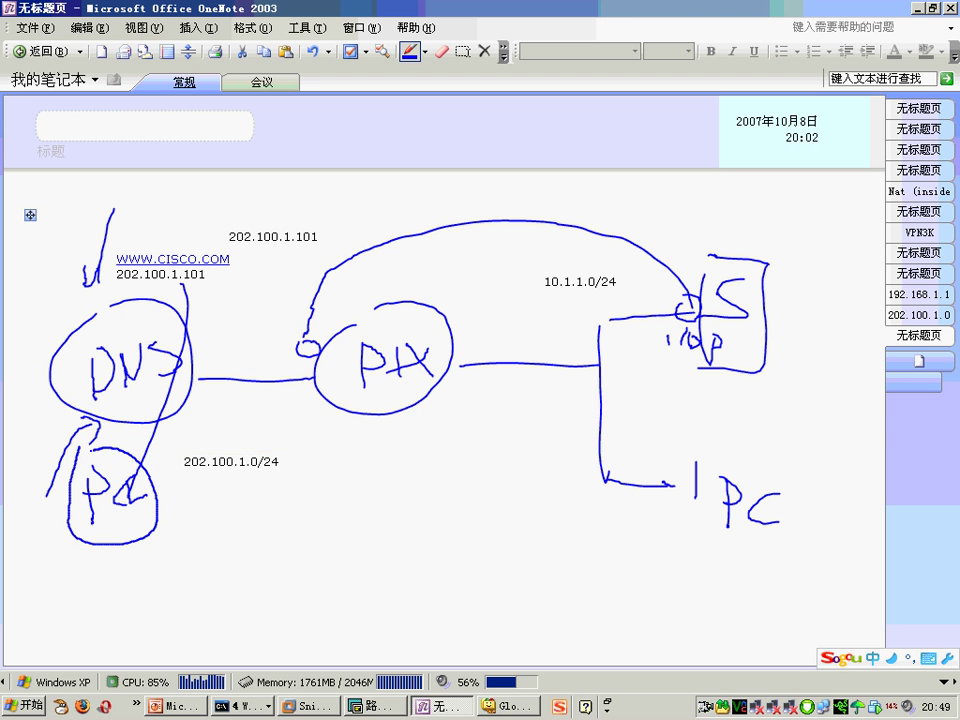
pyautogui.moveTo(111, 500)
pyautogui.mouseDown()
pyautogui.moveTo(300, 344)
pyautogui.moveTo(420, 262)
pyautogui.moveTo(610, 275)
pyautogui.moveTo(660, 300)
pyautogui.mouseUp()
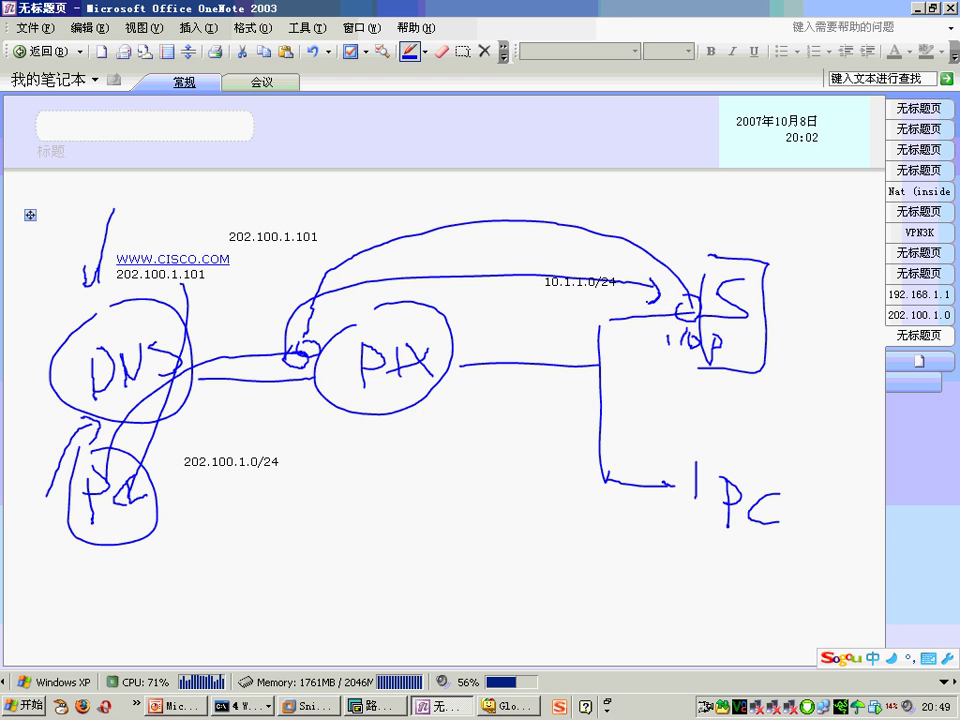
pyautogui.click(441, 51)
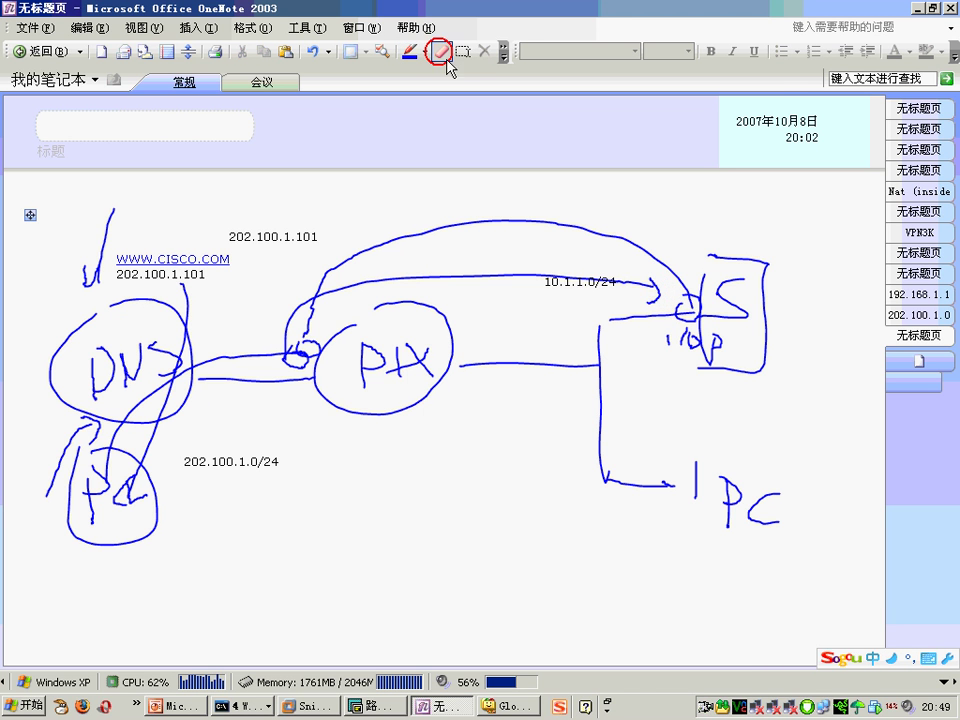
# Step: Erase the arc toward the switch and the PC-to-DNS-to-PIX curves
pyautogui.click(650, 298)
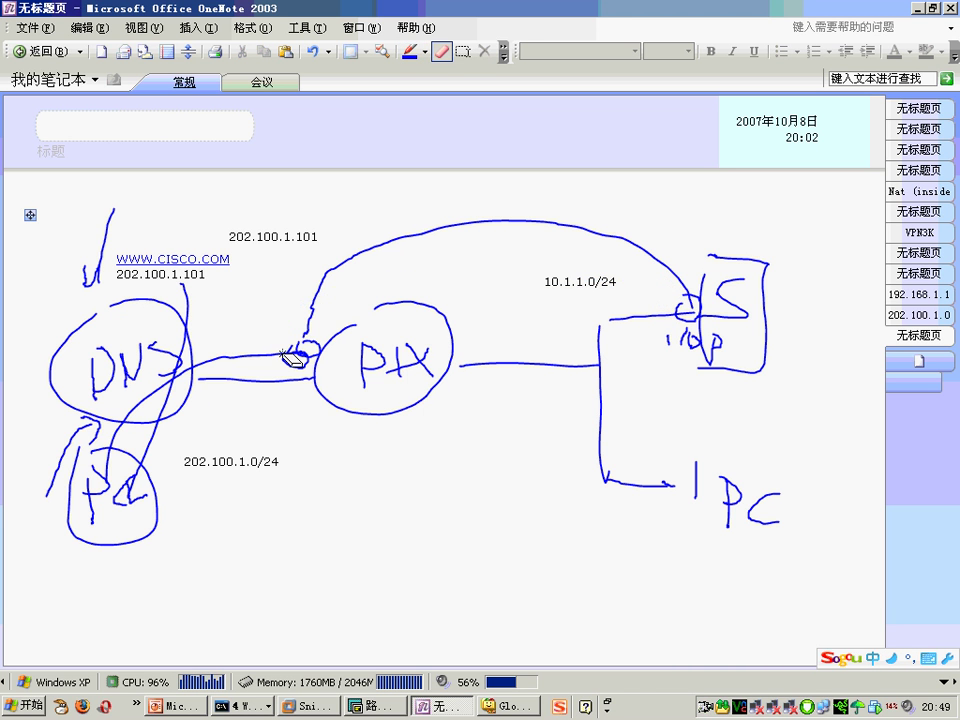
pyautogui.moveTo(228, 375)
pyautogui.mouseDown()
pyautogui.moveTo(289, 354)
pyautogui.moveTo(127, 470)
pyautogui.moveTo(197, 510)
pyautogui.mouseUp()
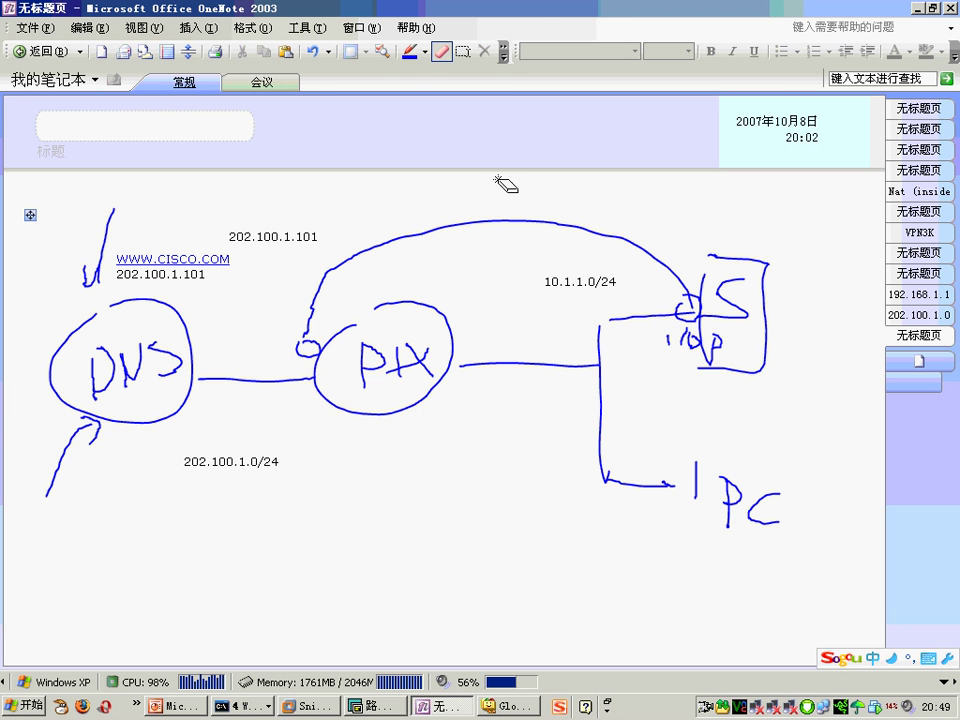
pyautogui.click(410, 53)
pyautogui.click(410, 53)
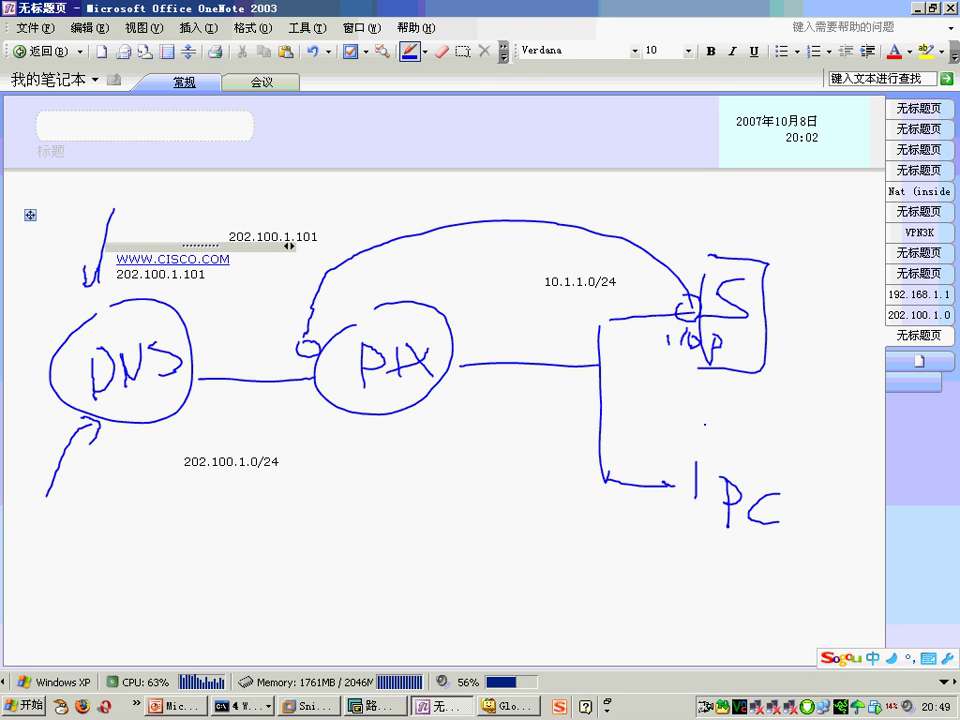
# Step: Draw arrows PC→DNS and DNS→PIX→PC, underline the address, and erase the stray arrow into S
pyautogui.moveTo(676, 516)
pyautogui.mouseDown()
pyautogui.moveTo(430, 521)
pyautogui.moveTo(178, 398)
pyautogui.mouseUp()
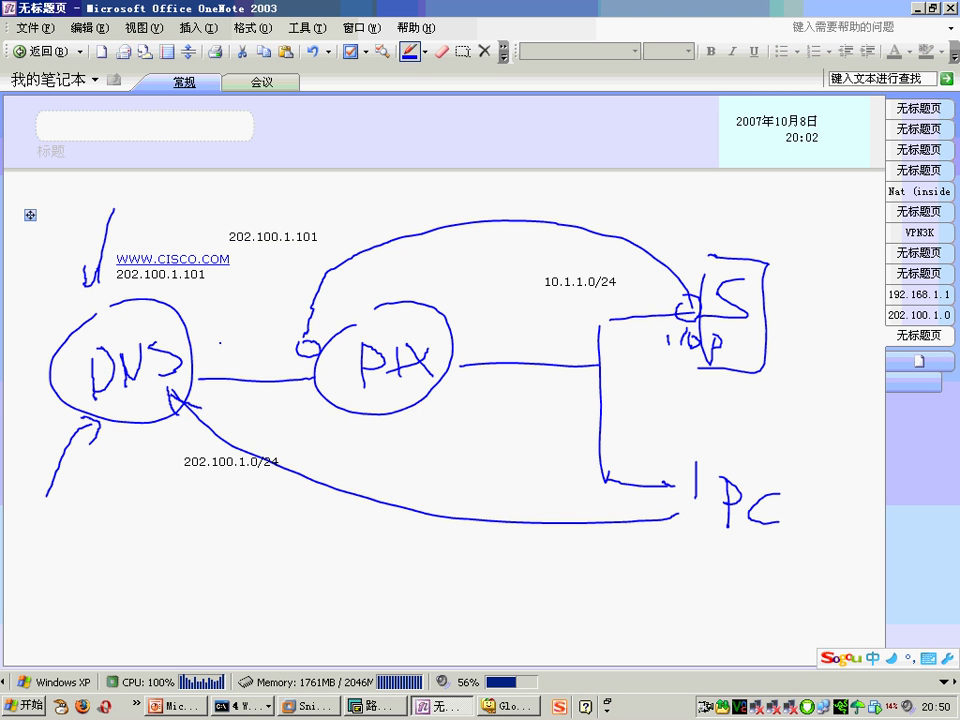
pyautogui.moveTo(98, 283)
pyautogui.mouseDown()
pyautogui.moveTo(160, 294)
pyautogui.moveTo(222, 283)
pyautogui.moveTo(300, 345)
pyautogui.moveTo(632, 418)
pyautogui.moveTo(668, 437)
pyautogui.mouseUp()
pyautogui.moveTo(640, 425)
pyautogui.mouseDown()
pyautogui.moveTo(645, 447)
pyautogui.moveTo(478, 394)
pyautogui.mouseUp()
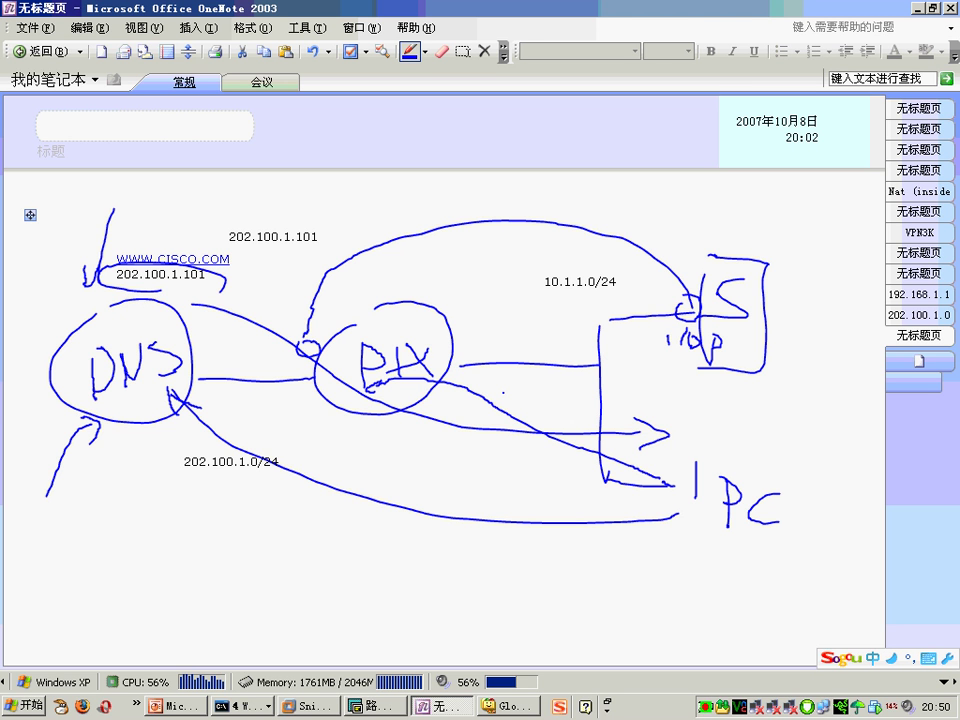
pyautogui.moveTo(460, 363); pyautogui.dragTo(530, 388)
pyautogui.moveTo(460, 363); pyautogui.dragTo(690, 356)
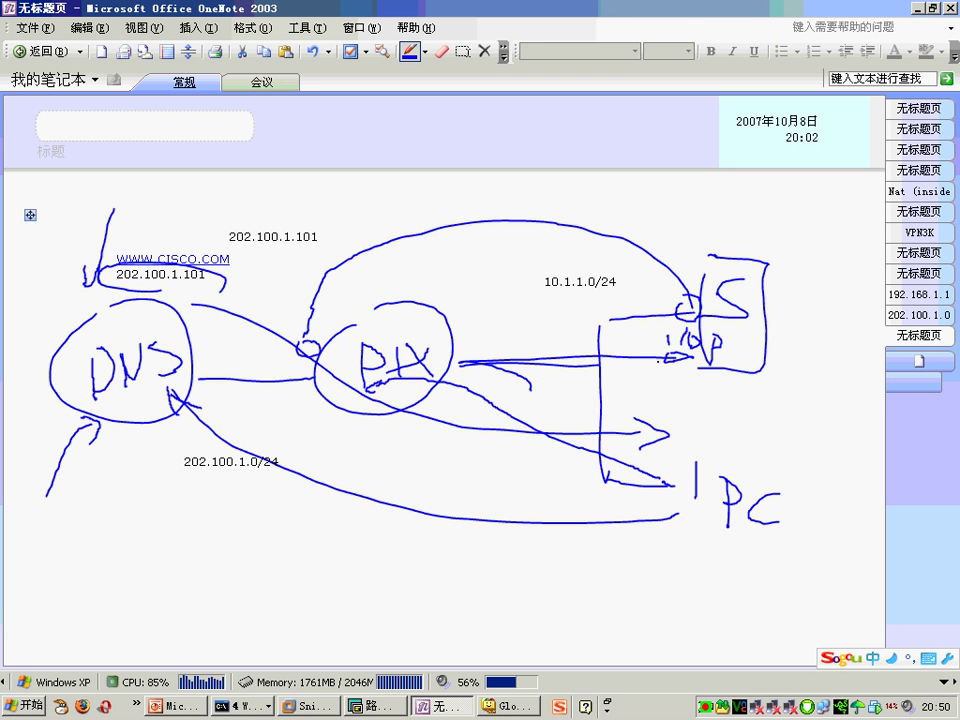
pyautogui.click(441, 51)
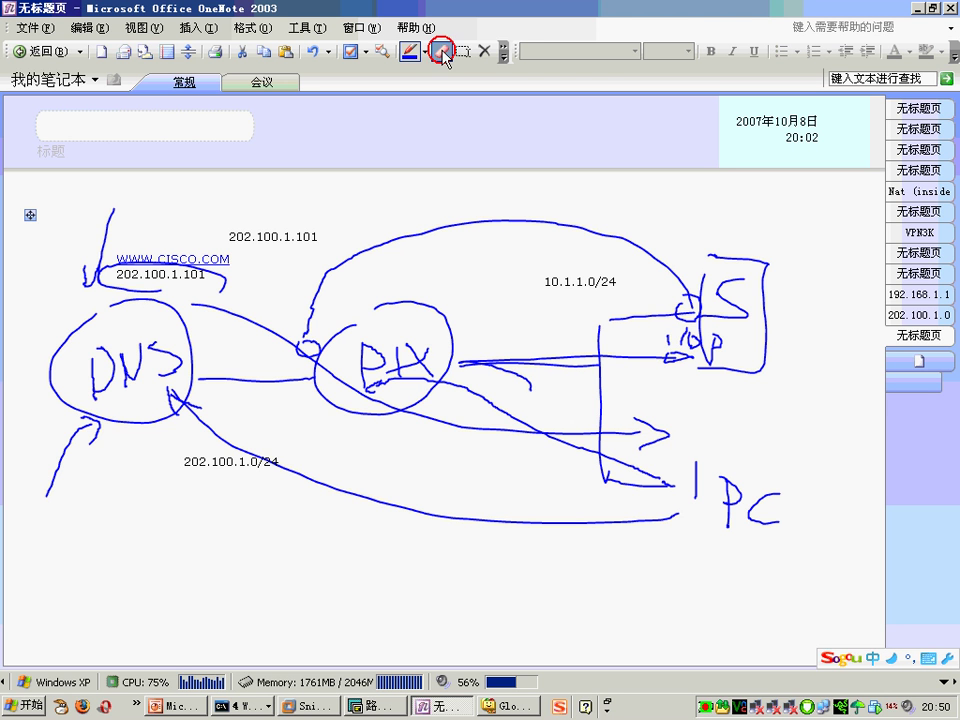
pyautogui.moveTo(681, 360); pyautogui.dragTo(540, 400)
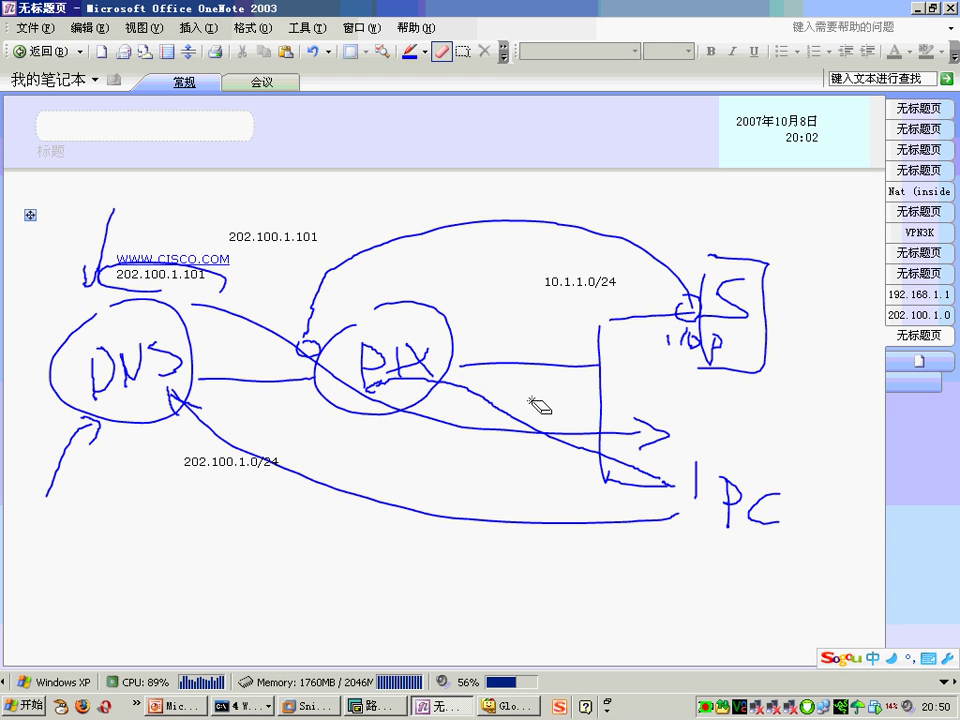
pyautogui.click(463, 51)
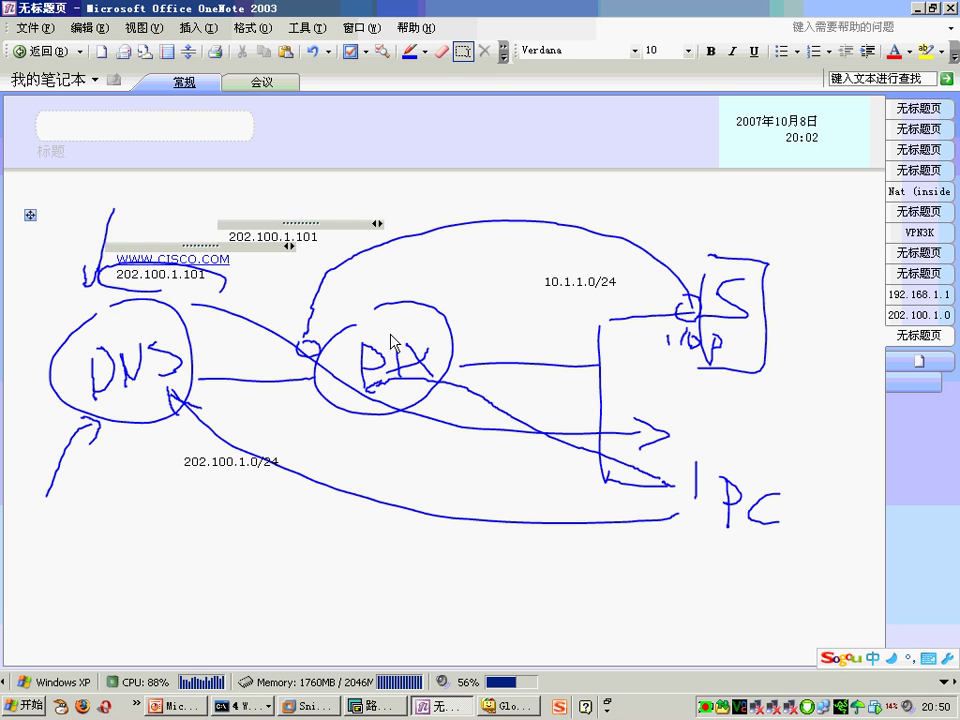
# Step: Switch to English input and type 'Static (inside,outside) 202.100.1.101 10.1.1.100 dns' below the diagram
pyautogui.click(352, 522)
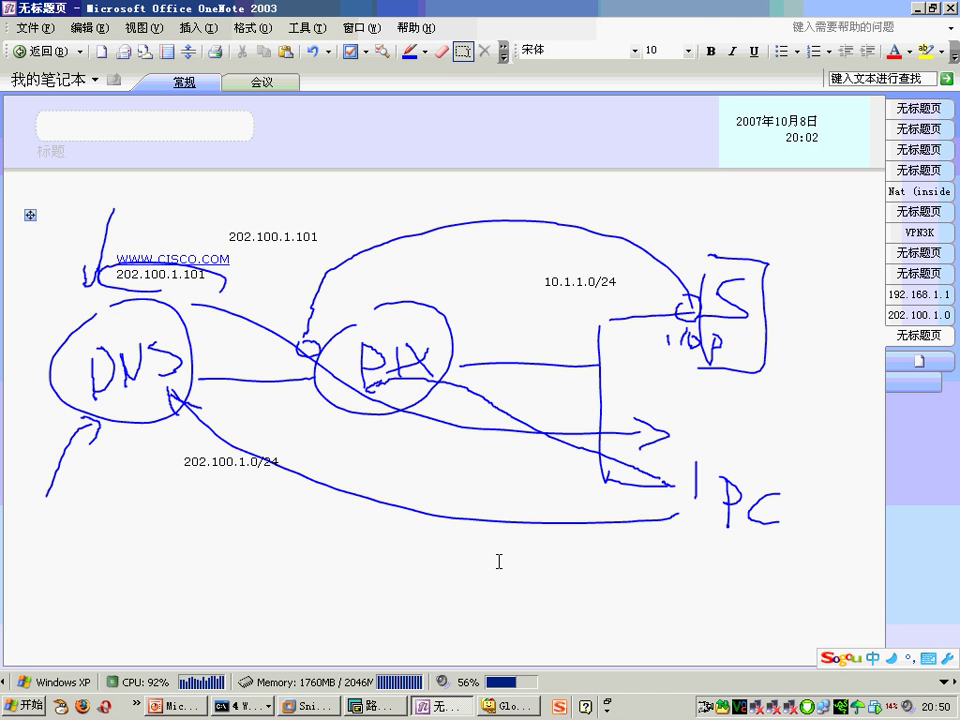
pyautogui.write('sta')
pyautogui.press('BackSpace')
pyautogui.press('BackSpace')
pyautogui.press('BackSpace')
pyautogui.hotkey('ctrl', 'space')
pyautogui.click(340, 545)
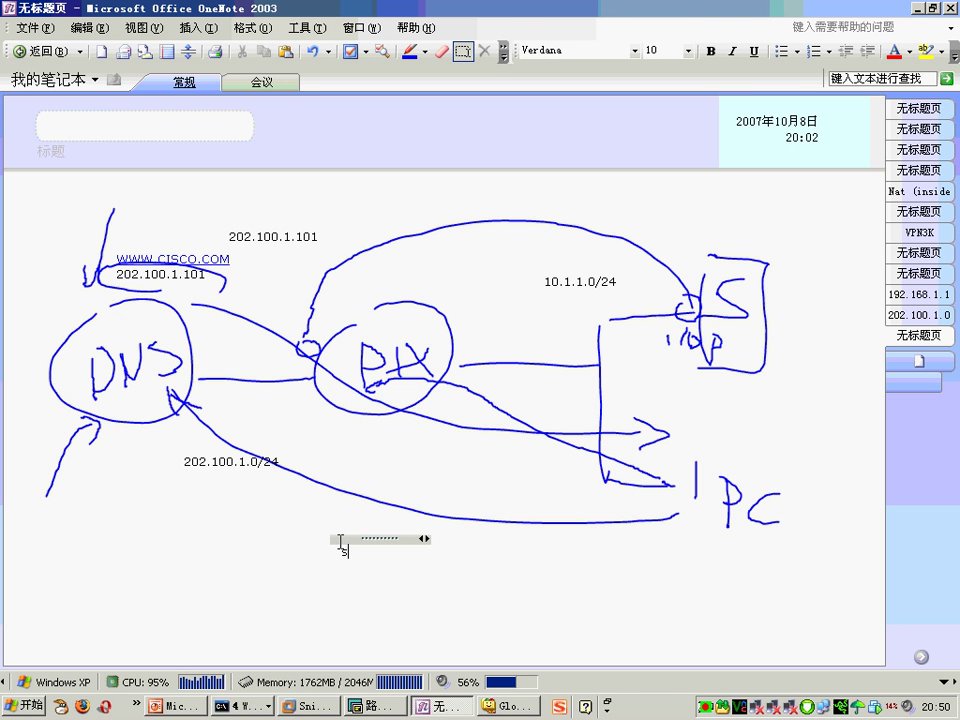
pyautogui.write('Static (insi')
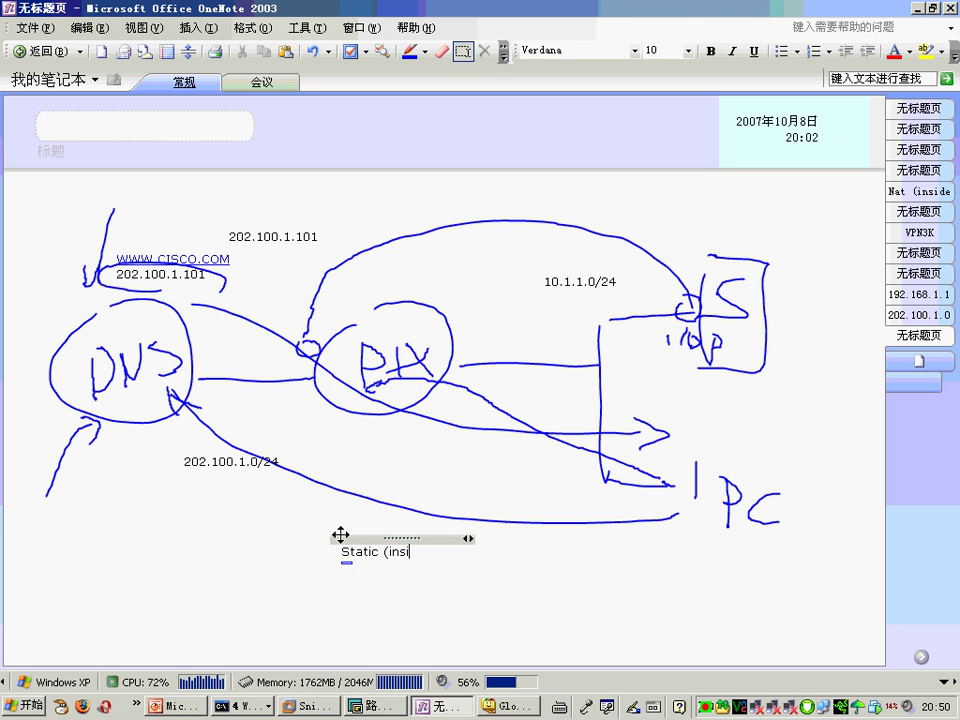
pyautogui.write('de,outside) 202.100.1.101 ')
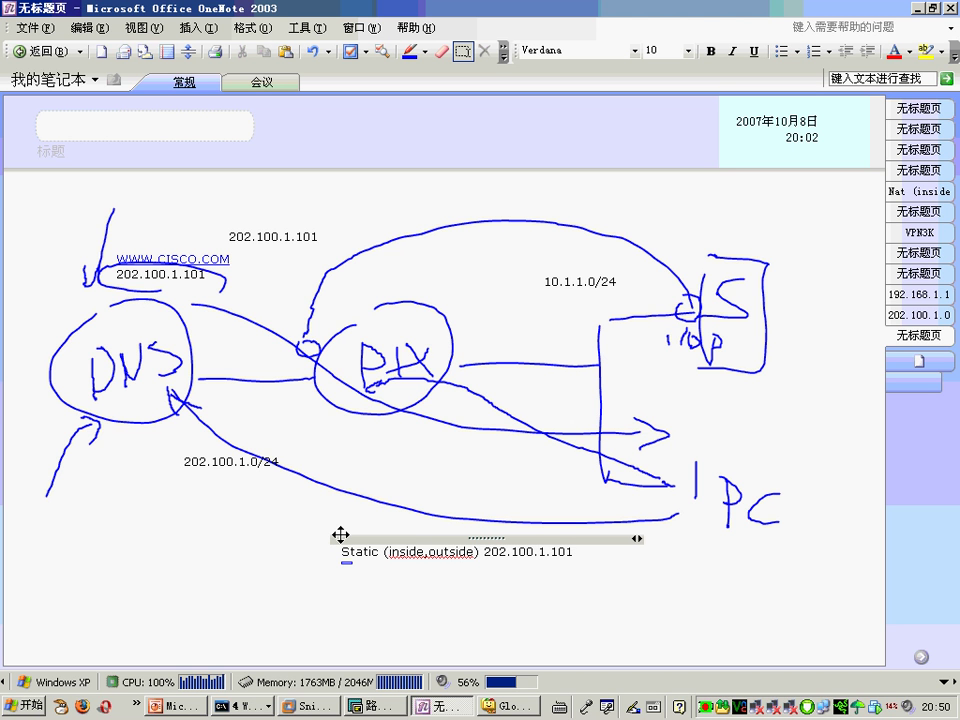
pyautogui.write('10.1.')
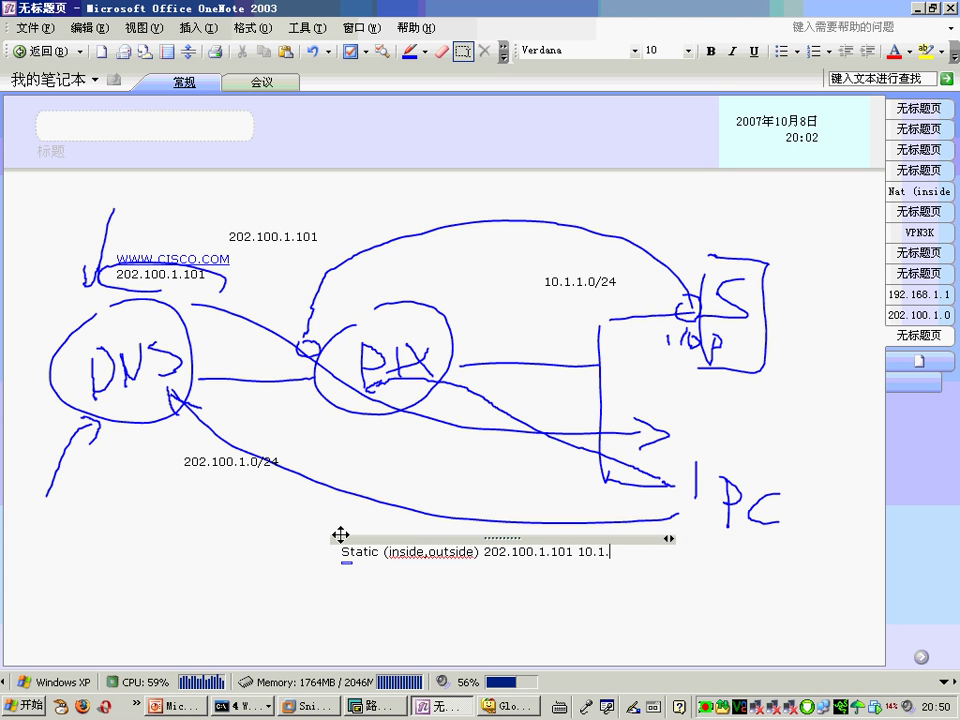
pyautogui.write('1.100 dns')
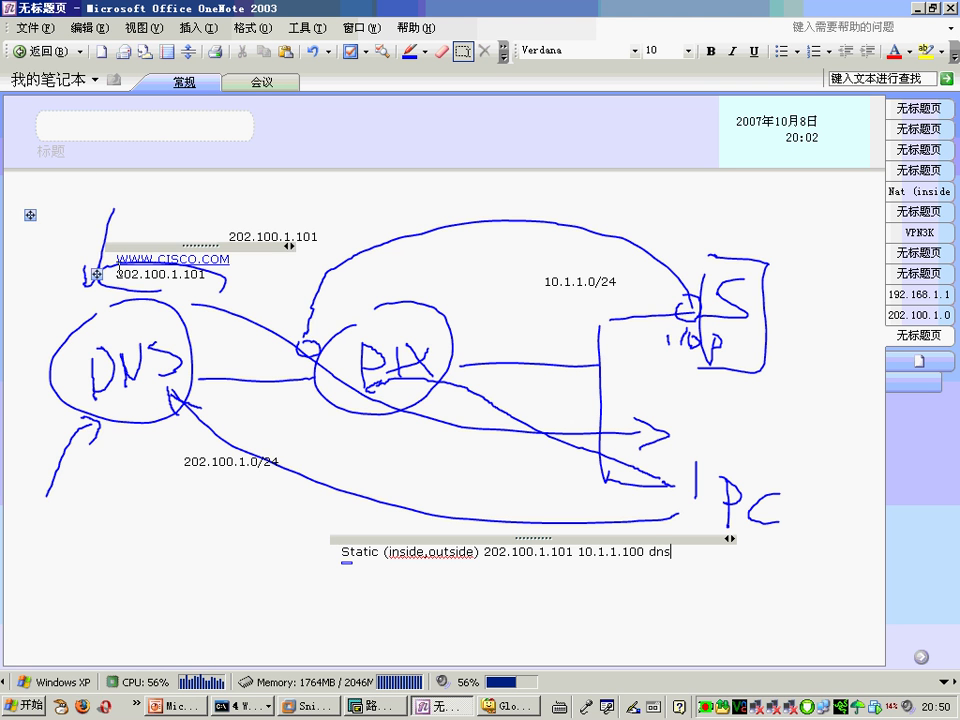
pyautogui.click(152, 206)
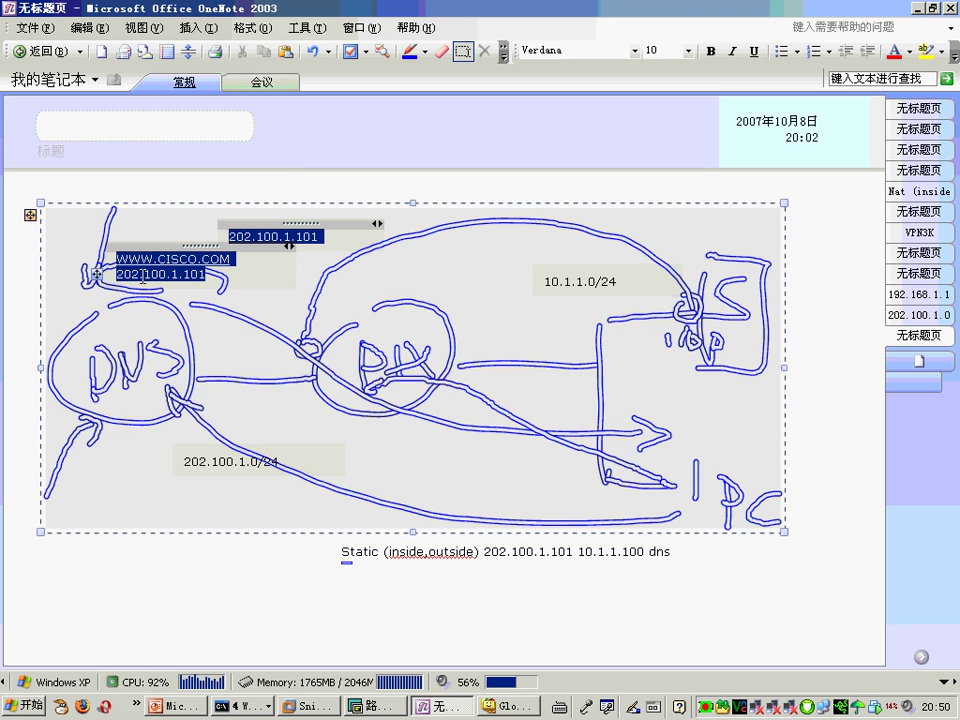
pyautogui.click(313, 198)
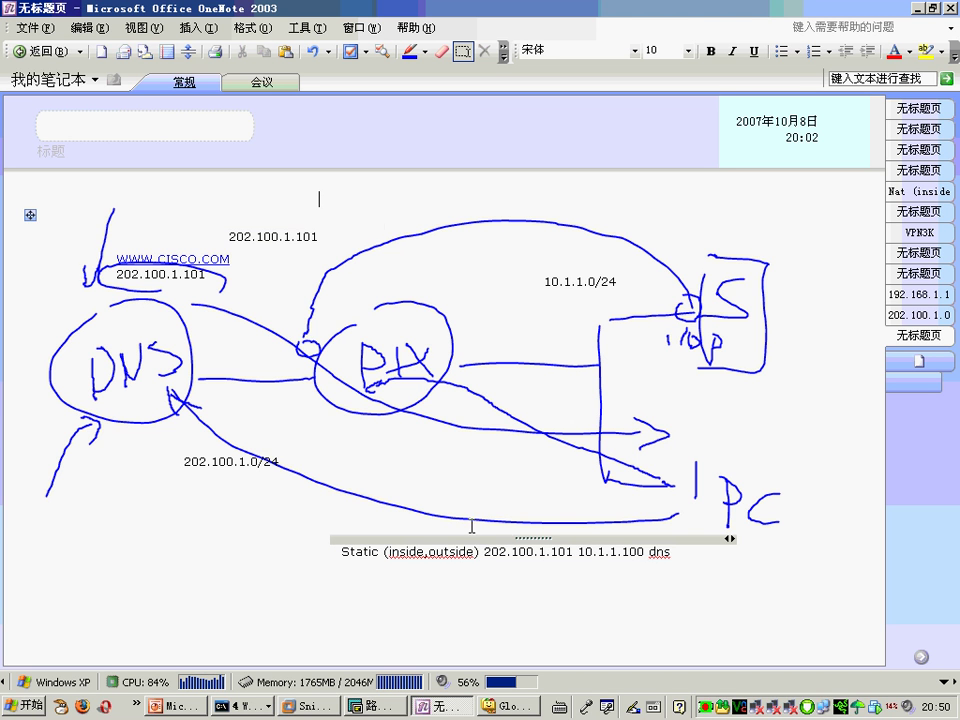
pyautogui.click(580, 556)
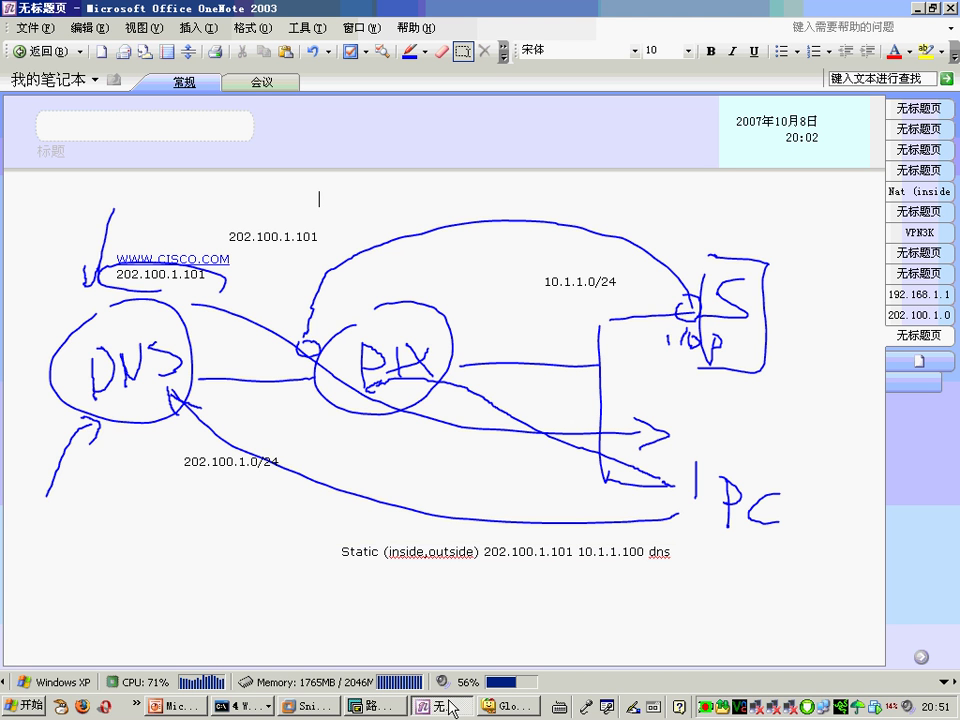
pyautogui.click(306, 706)
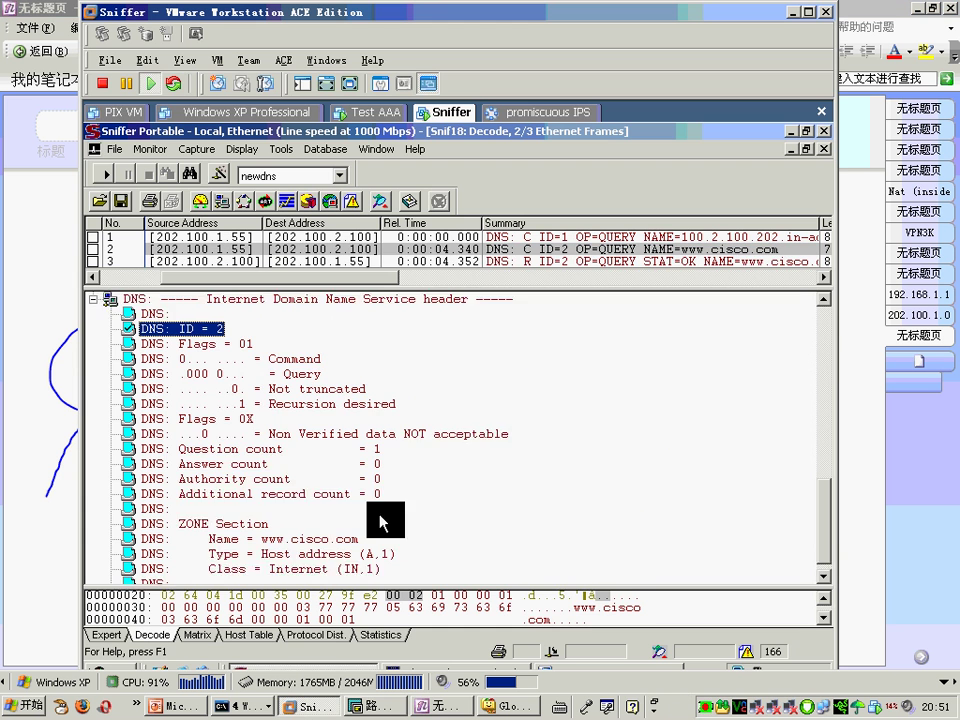
pyautogui.click(460, 262)
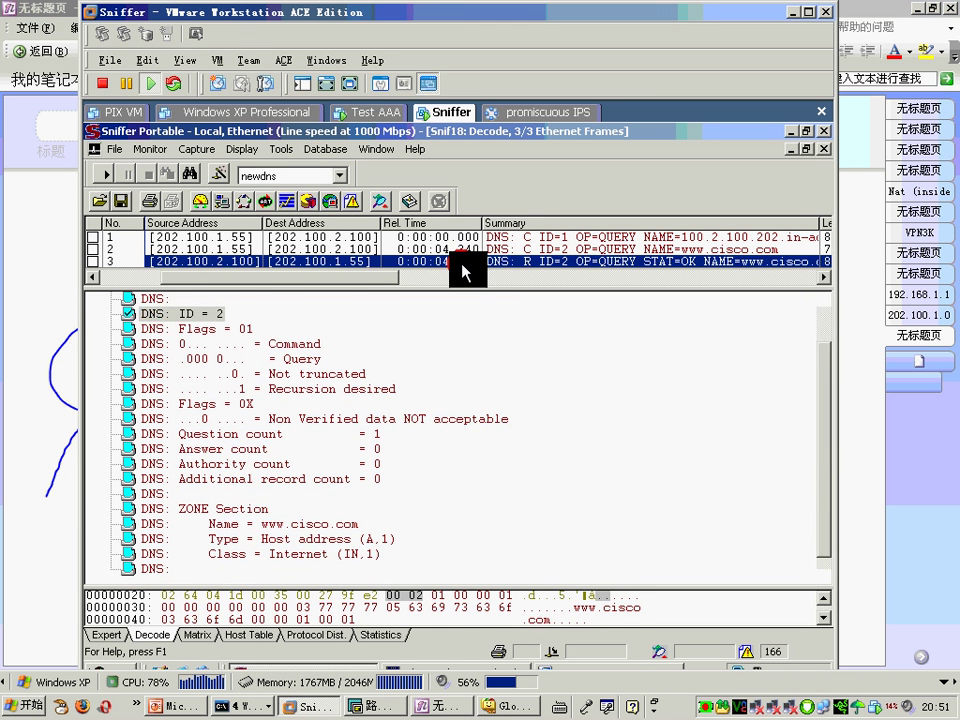
pyautogui.click(358, 540)
pyautogui.scroll(-3, 360, 555)
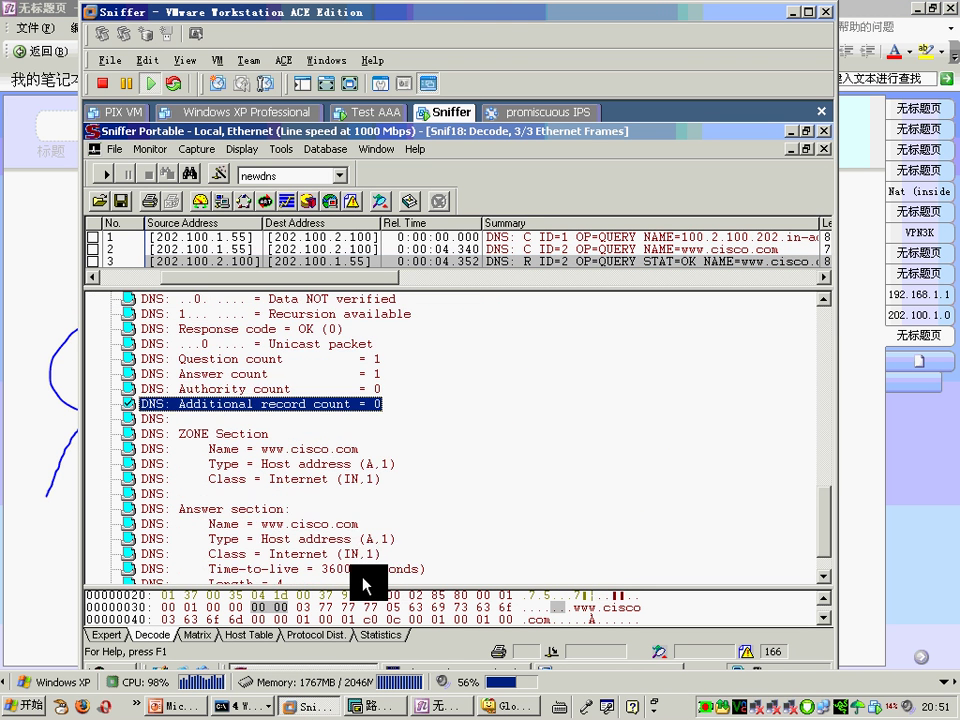
pyautogui.scroll(-1, 362, 578)
pyautogui.click(362, 558)
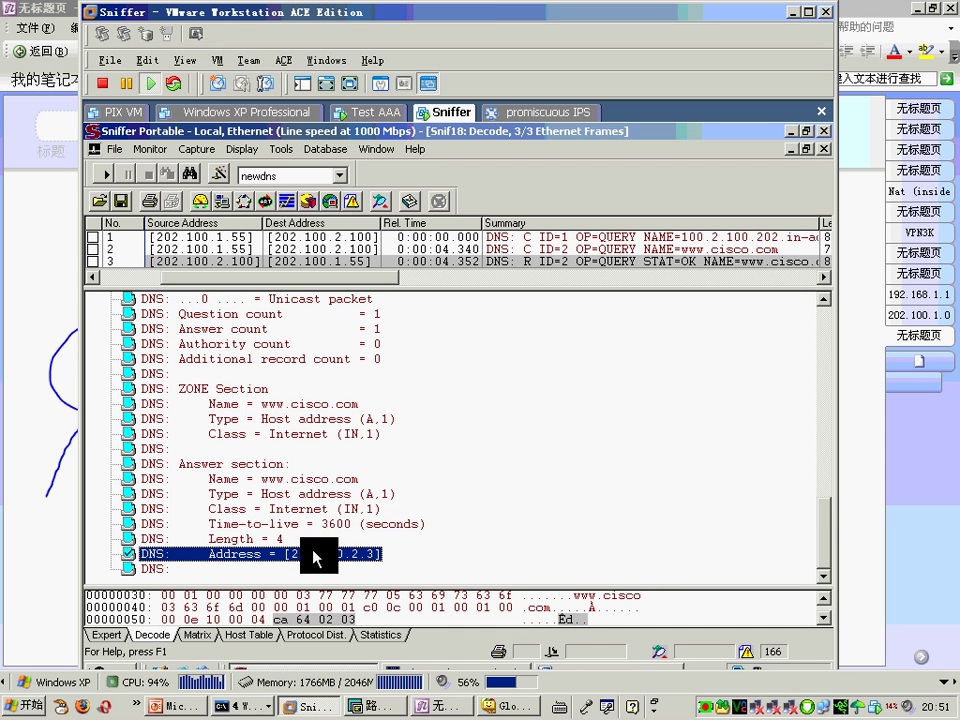
pyautogui.click(443, 705)
pyautogui.moveTo(645, 552); pyautogui.dragTo(484, 552)
pyautogui.click(672, 551)
pyautogui.press('Return')
pyautogui.moveTo(673, 551); pyautogui.dragTo(655, 553)
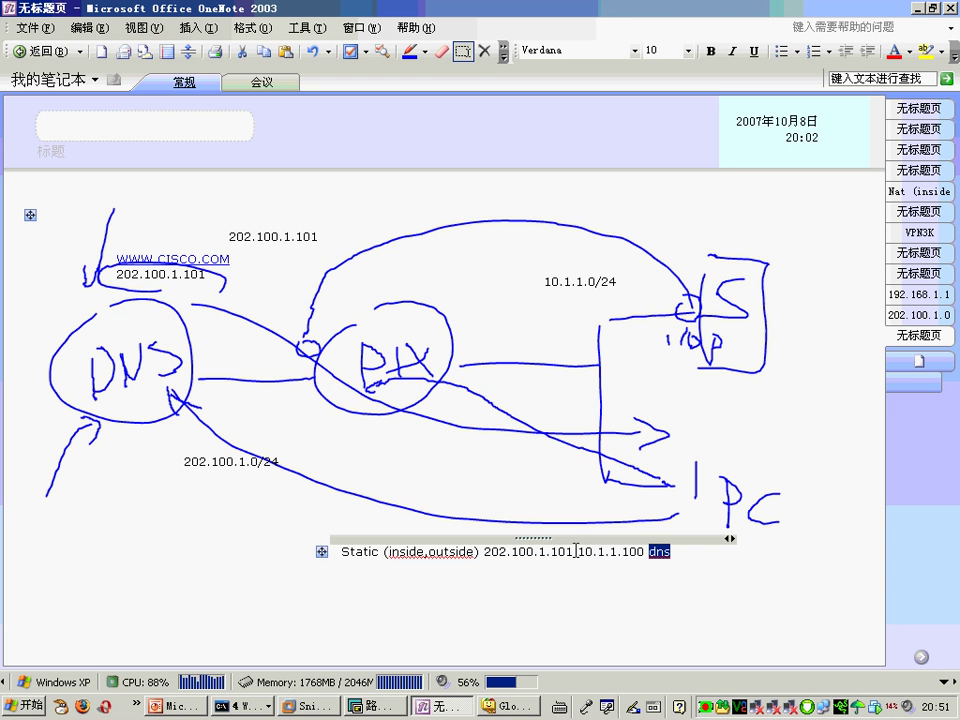
pyautogui.moveTo(577, 552); pyautogui.dragTo(484, 552)
pyautogui.moveTo(560, 552)
pyautogui.mouseDown()
pyautogui.moveTo(638, 553)
pyautogui.moveTo(578, 552)
pyautogui.mouseUp()
pyautogui.hotkey('ctrl', 'z')
pyautogui.click(305, 705)
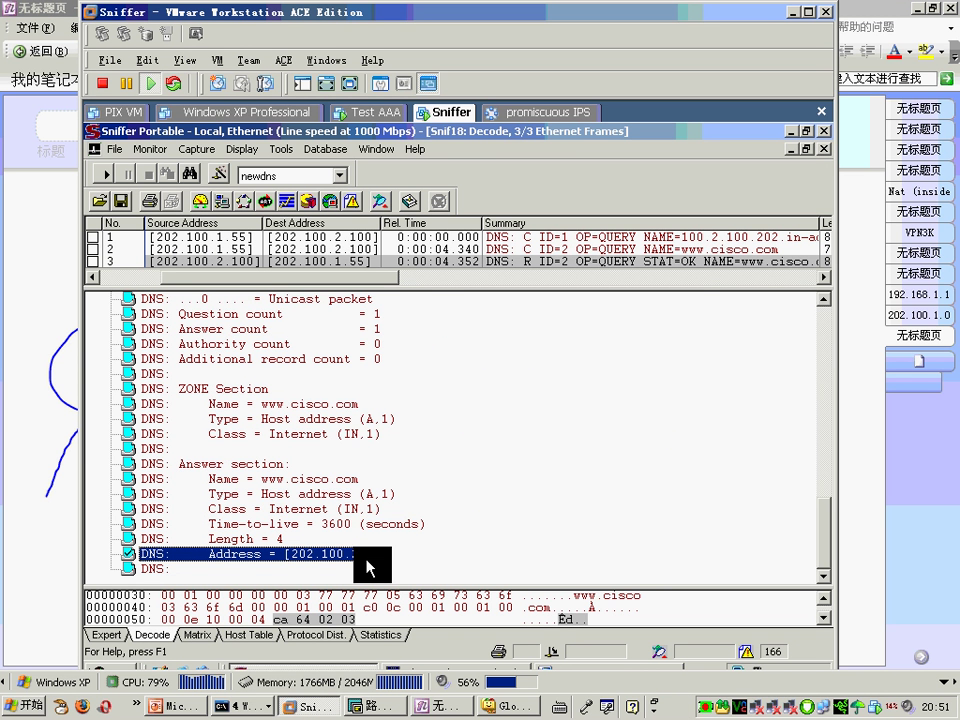
pyautogui.click(852, 406)
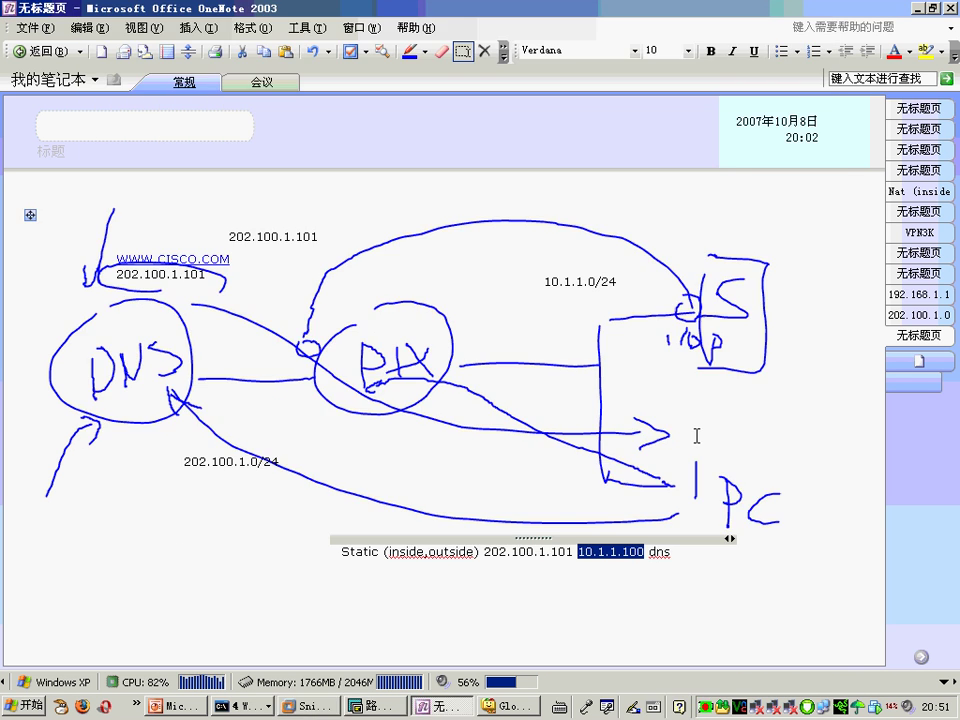
# Step: With a thick red pen, draw a curved arrow from PC toward S and circle 'dns'
pyautogui.click(425, 50)
pyautogui.click(440, 279)
pyautogui.moveTo(640, 362); pyautogui.dragTo(680, 452)
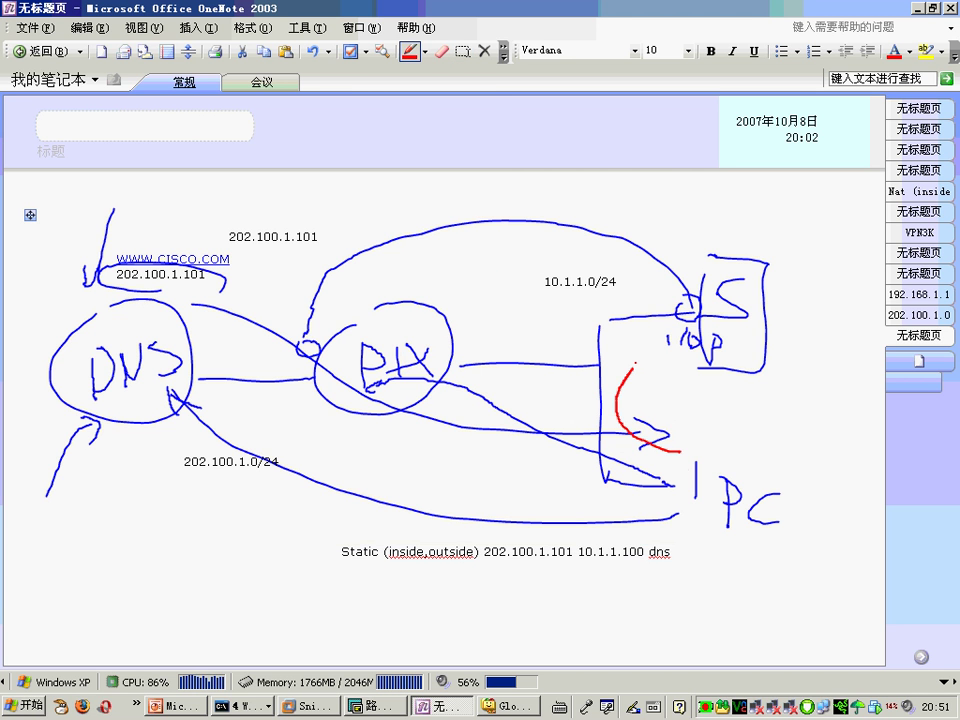
pyautogui.moveTo(655, 340); pyautogui.dragTo(664, 382)
pyautogui.hotkey('ctrl', 'z')
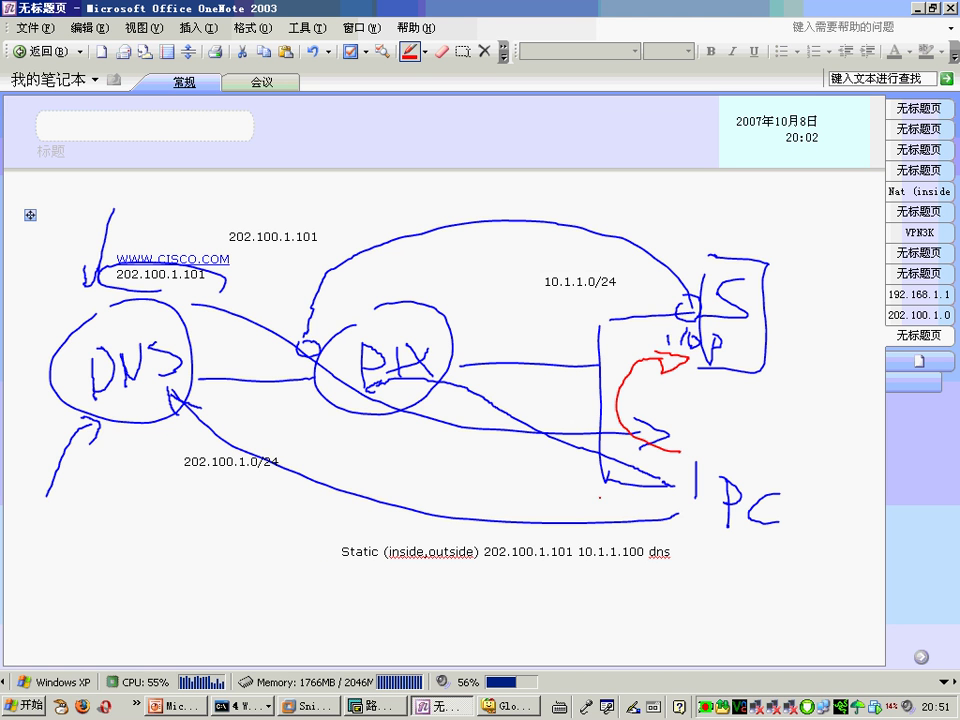
pyautogui.moveTo(660, 578)
pyautogui.mouseDown()
pyautogui.moveTo(668, 580)
pyautogui.moveTo(665, 530)
pyautogui.moveTo(640, 575)
pyautogui.mouseUp()
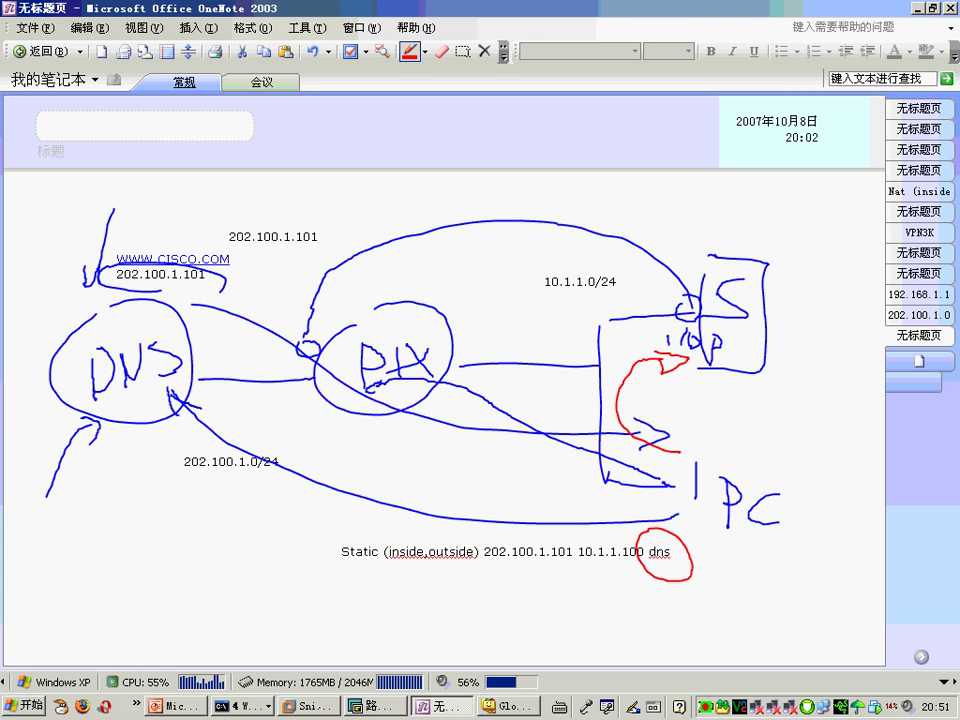
# Step: In Sniffer, highlight the DNS response's TTL, answer 202.100.2.3 and DNS ID, then minimize it
pyautogui.hotkey('alt', 'Tab')
pyautogui.click(386, 524)
pyautogui.click(356, 555)
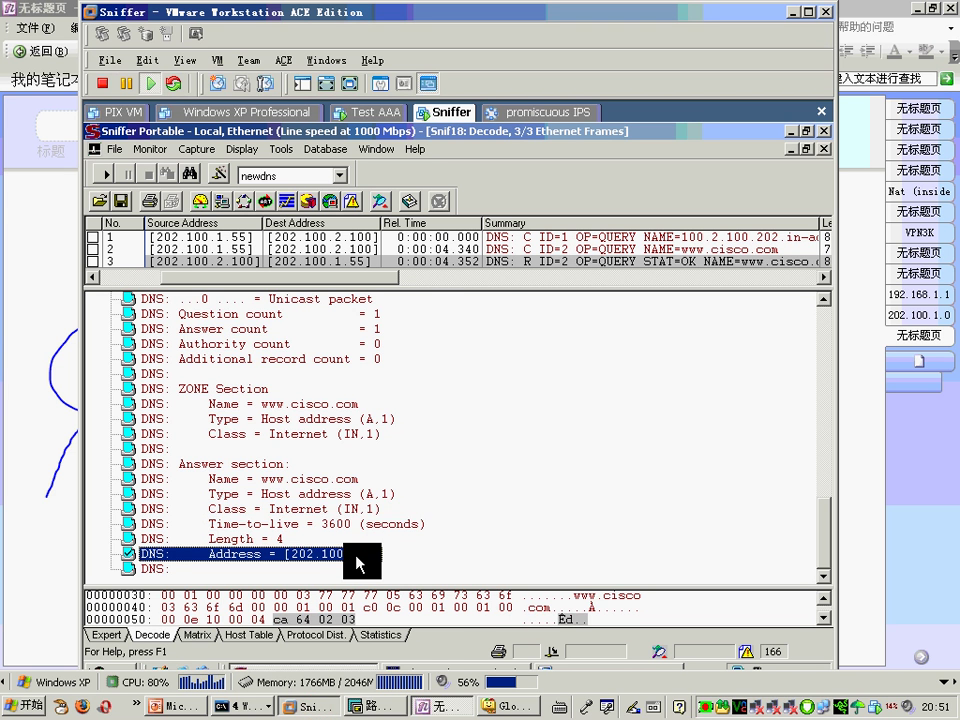
pyautogui.scroll(4, 445, 540)
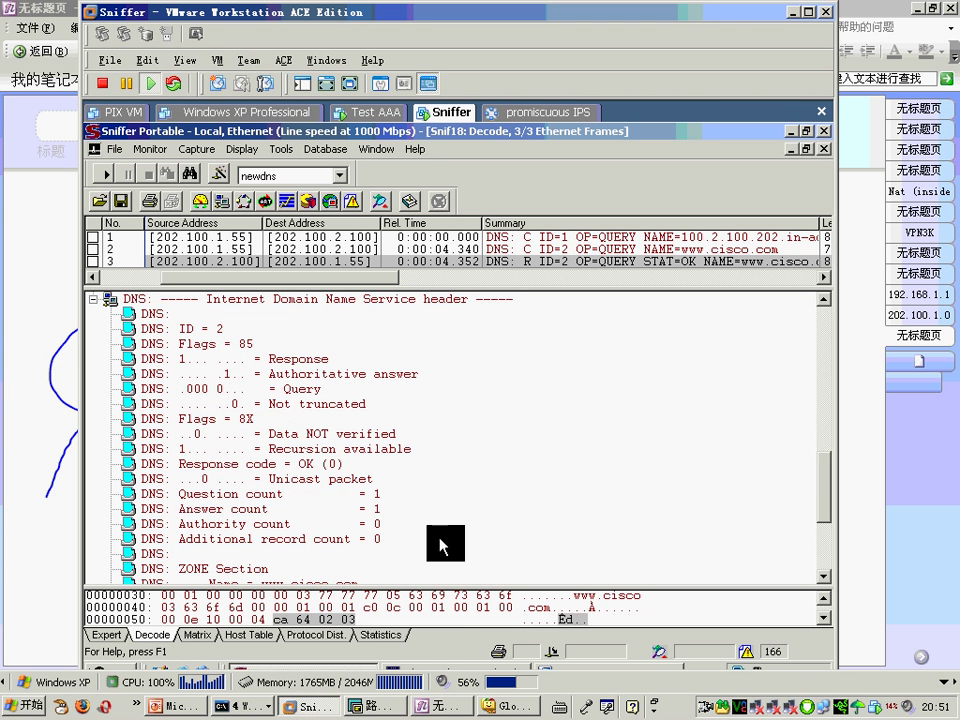
pyautogui.click(214, 329)
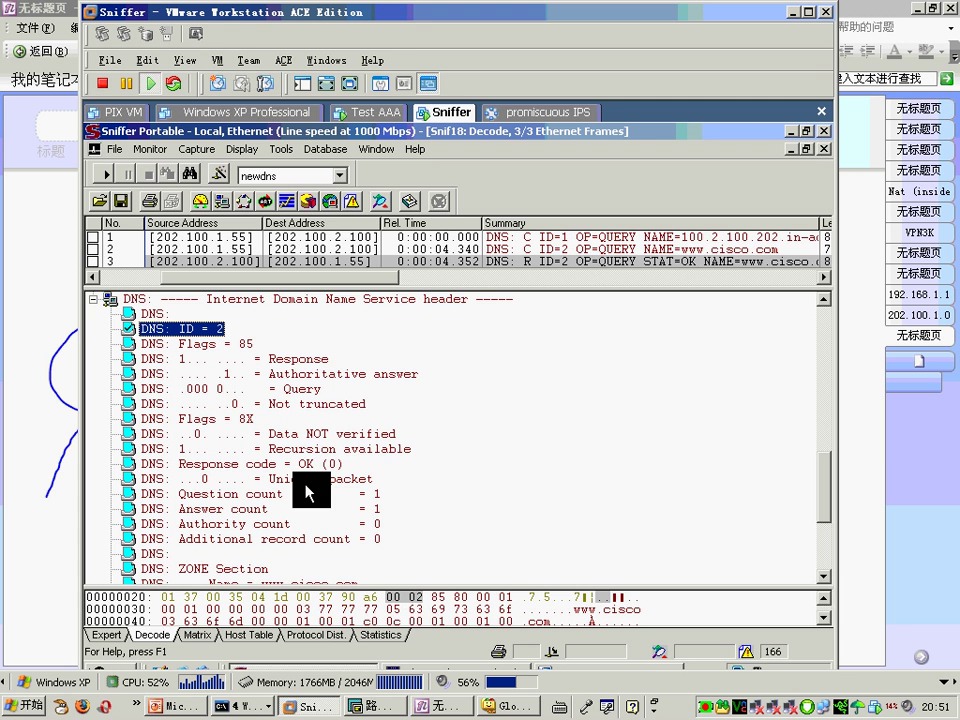
pyautogui.click(795, 12)
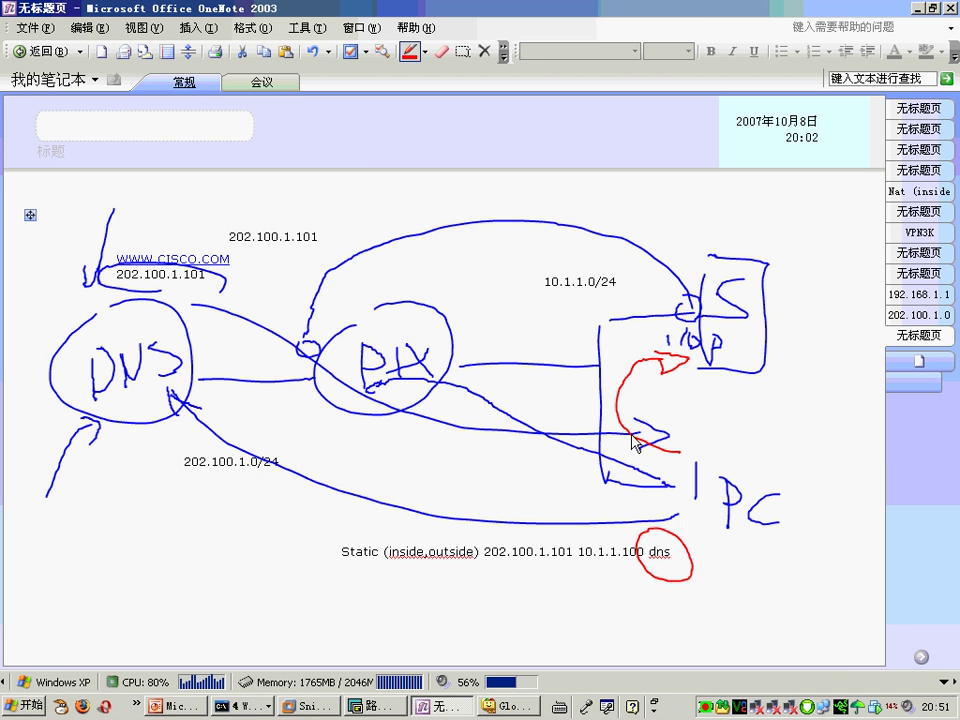
# Step: Return to the Triggers and Alarm log slide and place the caret in its body text
pyautogui.hotkey('alt', 'Tab')
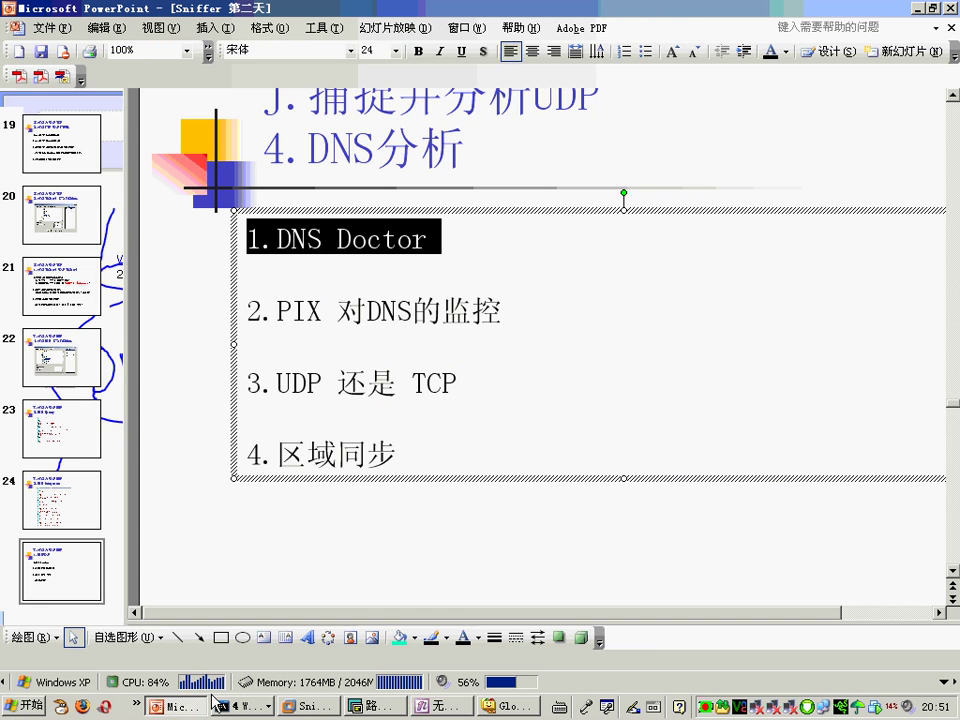
pyautogui.scroll(-1, 530, 545)
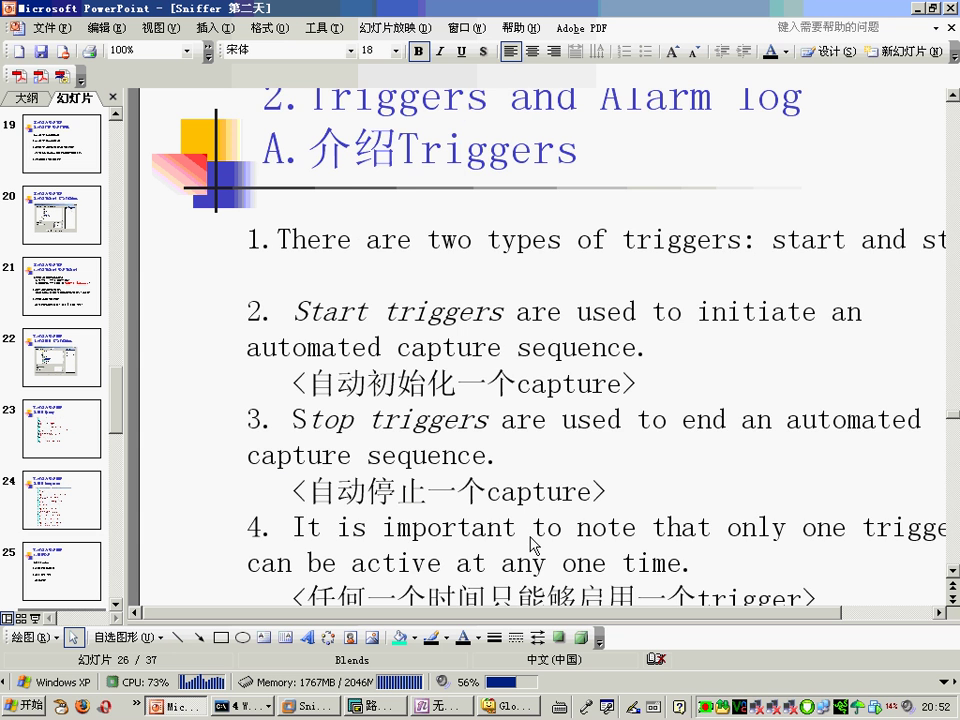
pyautogui.scroll(1, 570, 383)
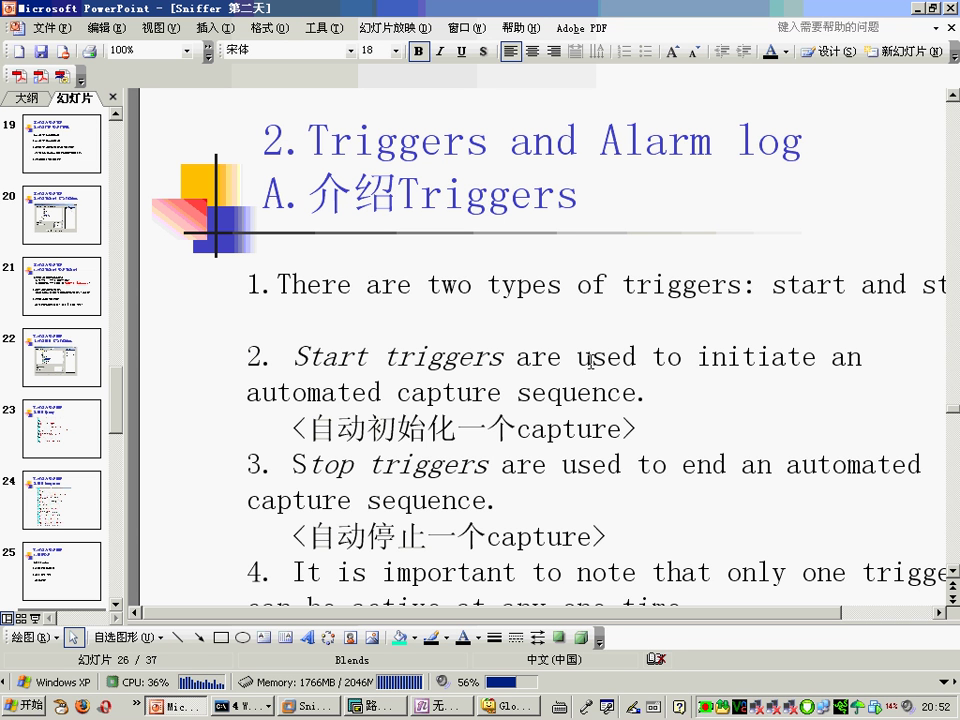
pyautogui.moveTo(772, 285); pyautogui.dragTo(913, 285)
pyautogui.click(676, 402)
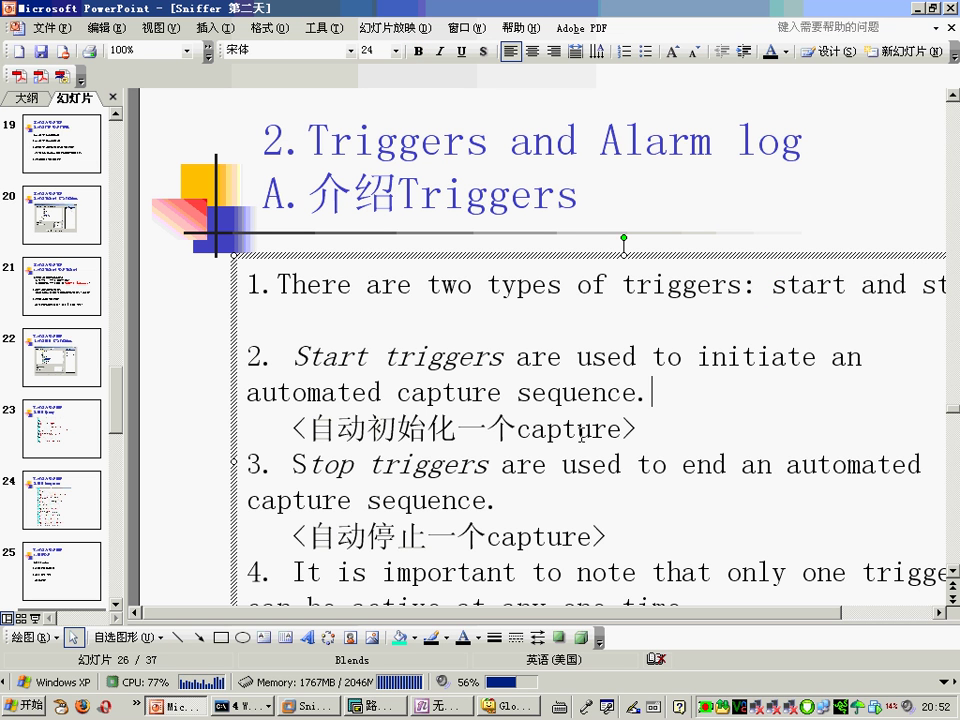
# Step: Highlight the notes 自动初始化一个capture, 自动停止一个capture and 任何一个时间只能够启用一个trigger, then reach slide 27
pyautogui.click(310, 429)
pyautogui.moveTo(310, 429); pyautogui.dragTo(598, 429)
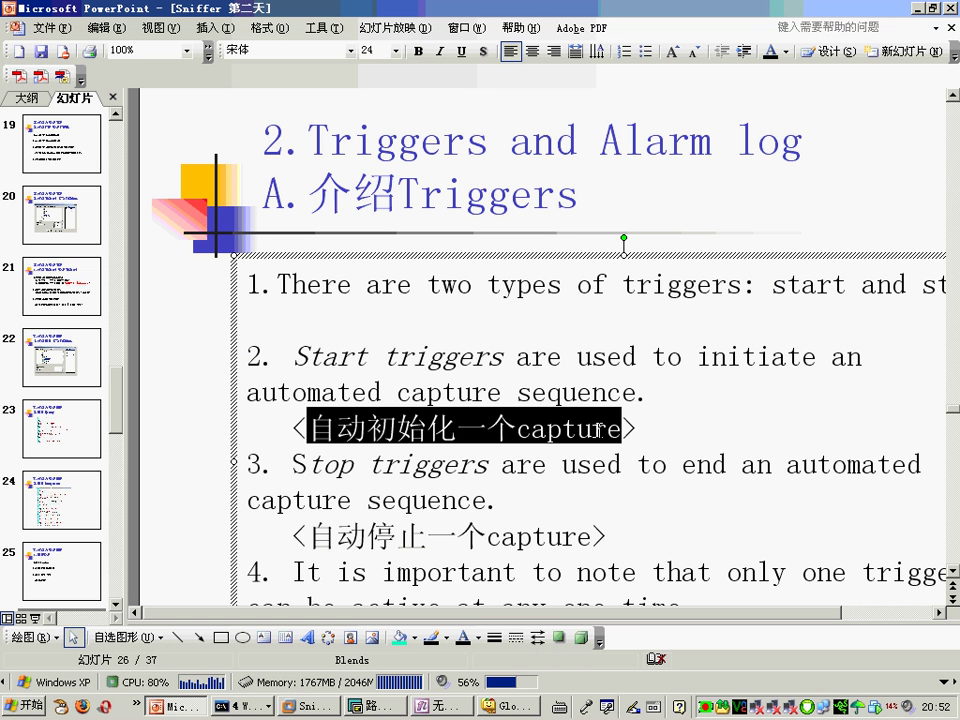
pyautogui.scroll(-2, 637, 497)
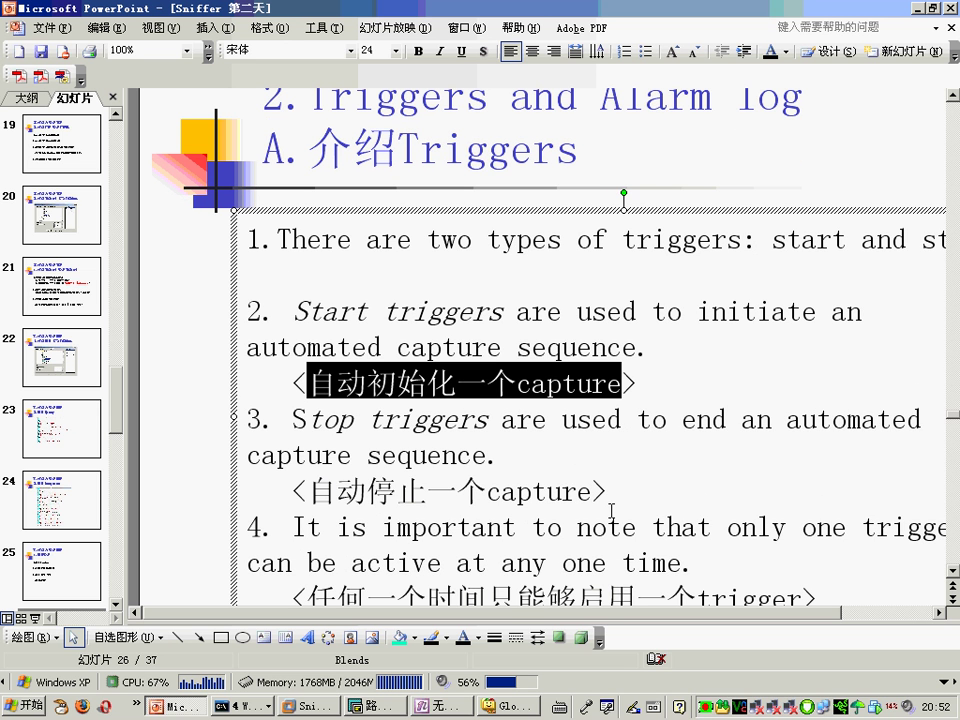
pyautogui.moveTo(308, 491); pyautogui.dragTo(566, 491)
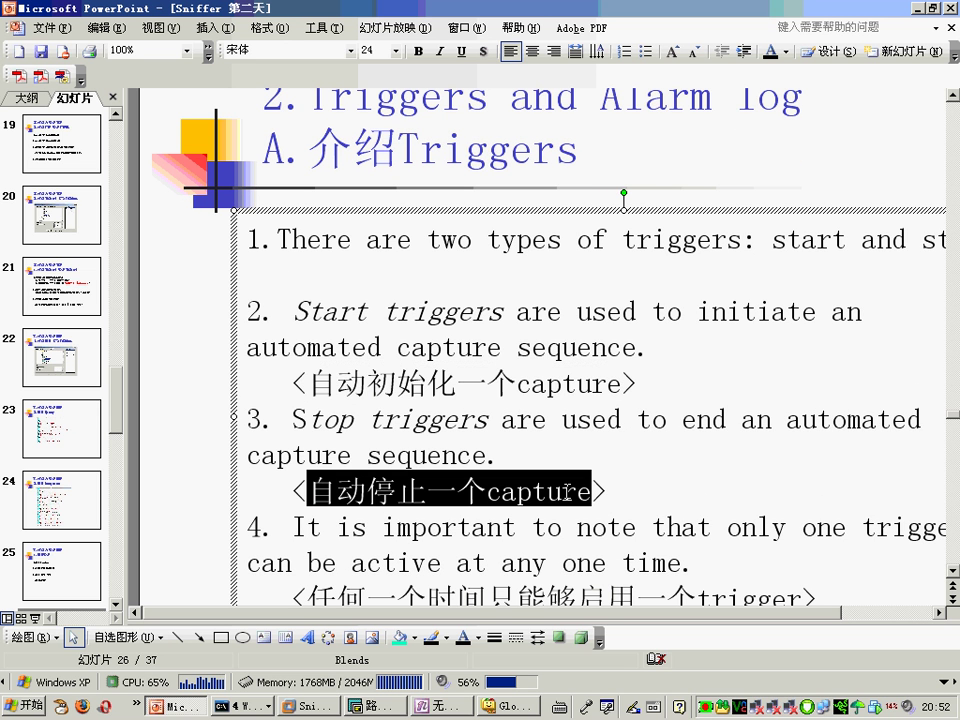
pyautogui.scroll(-2, 574, 514)
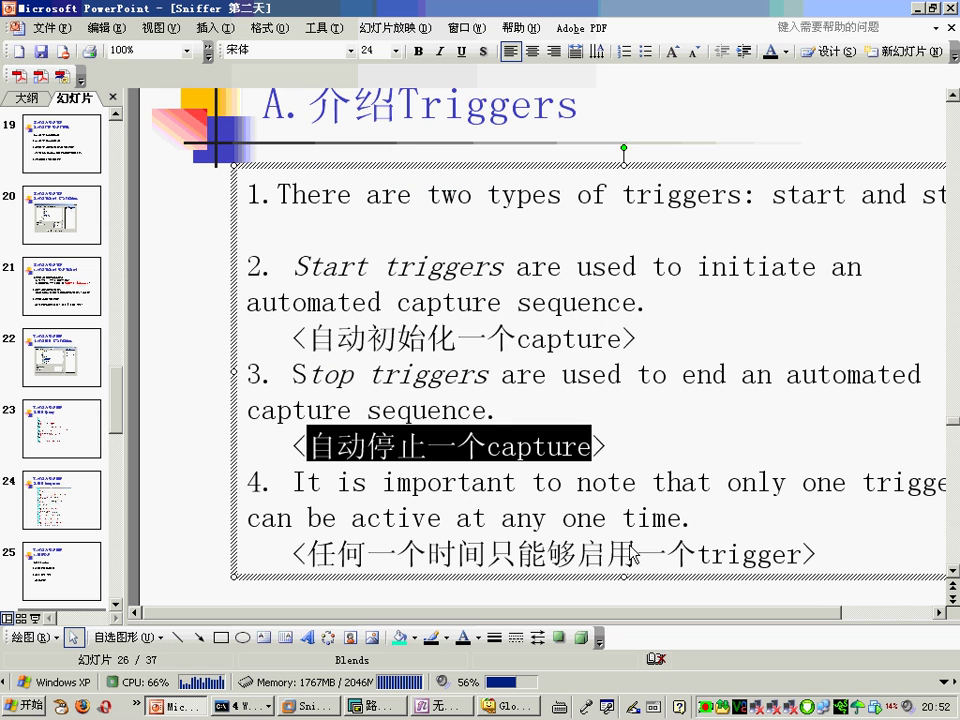
pyautogui.moveTo(307, 553); pyautogui.dragTo(801, 555)
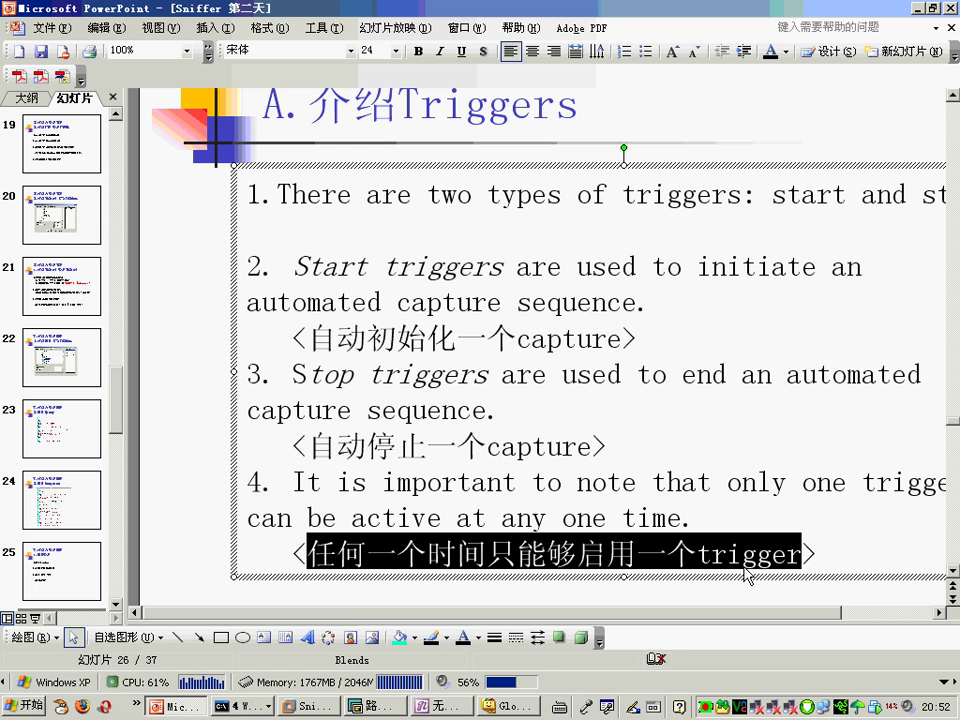
pyautogui.click(759, 429)
pyautogui.scroll(-3, 757, 428)
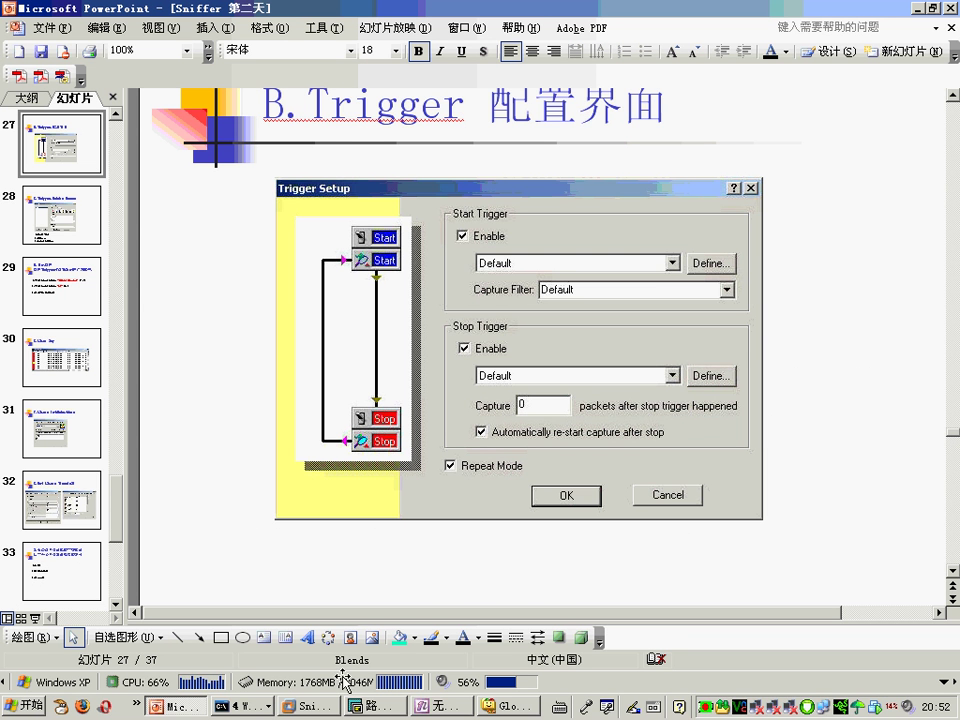
pyautogui.click(305, 708)
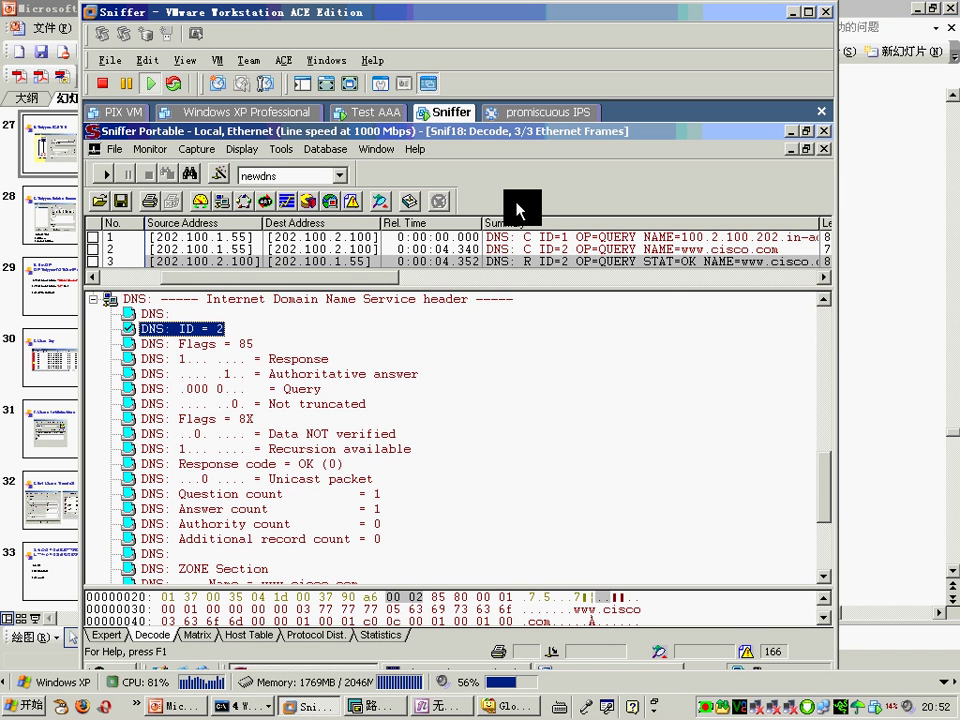
# Step: In Capture > Trigger Setup, leave start and stop triggers enabled with Repeat Mode off, then open Start Trigger Define
pyautogui.click(197, 149)
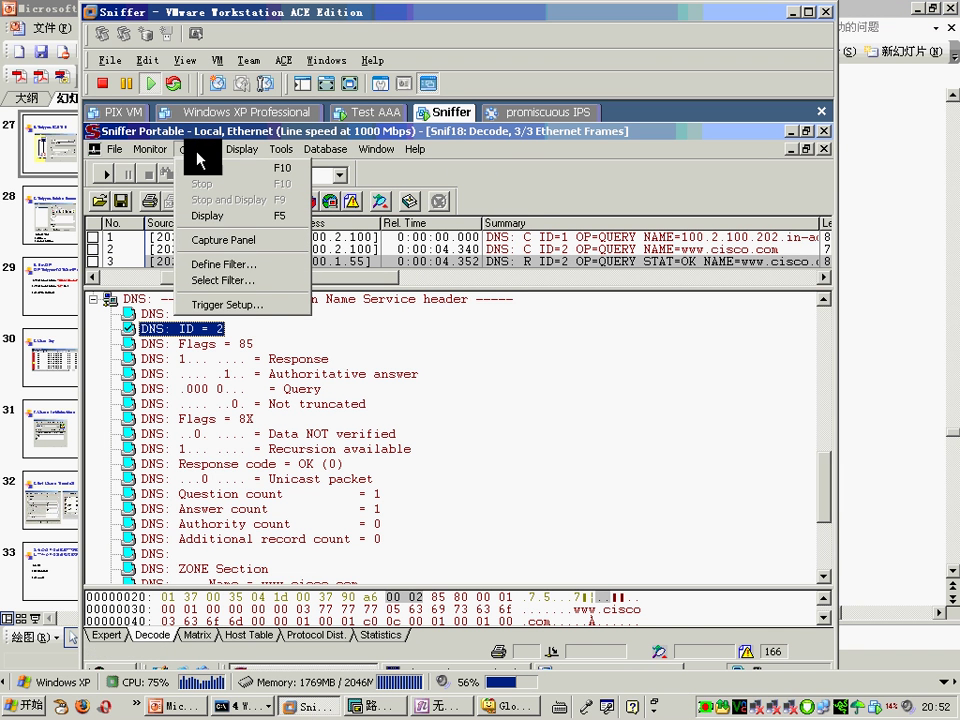
pyautogui.click(226, 304)
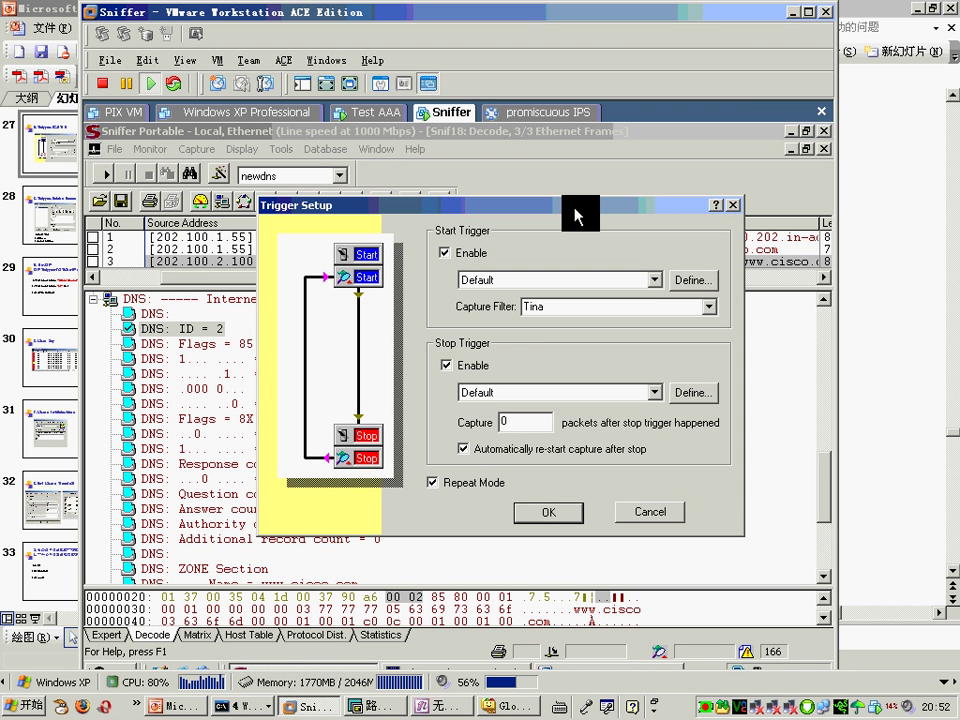
pyautogui.click(446, 255)
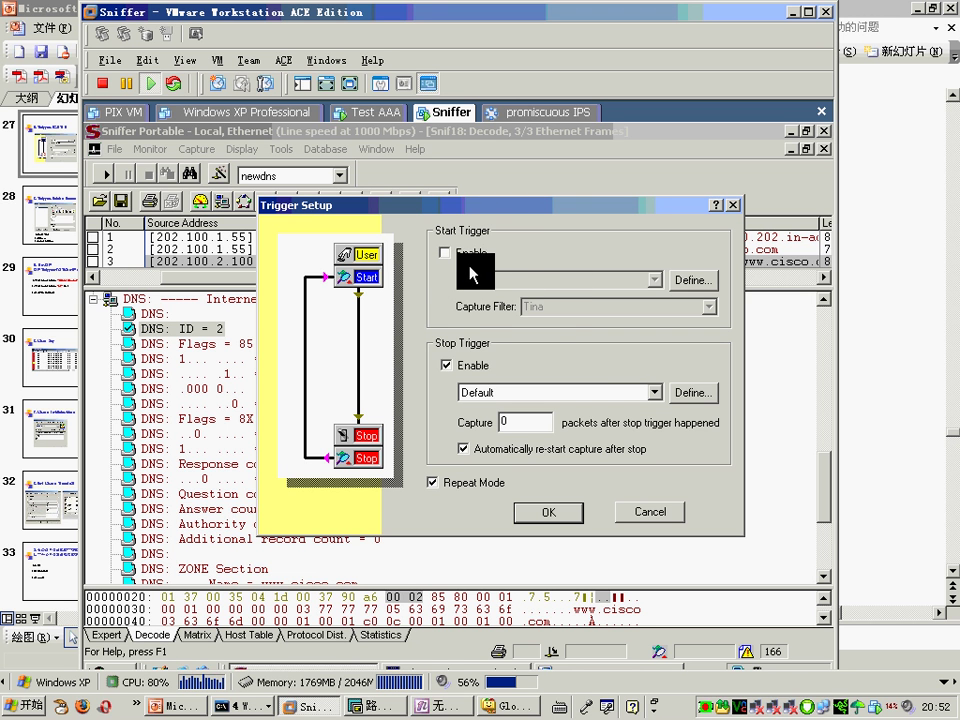
pyautogui.click(445, 253)
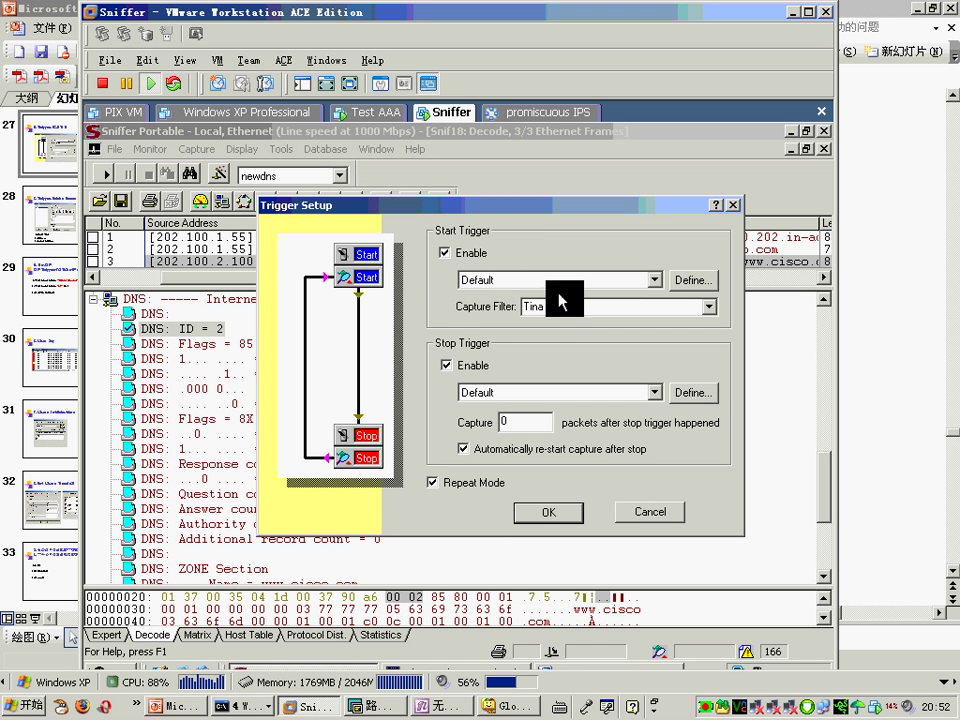
pyautogui.click(446, 365)
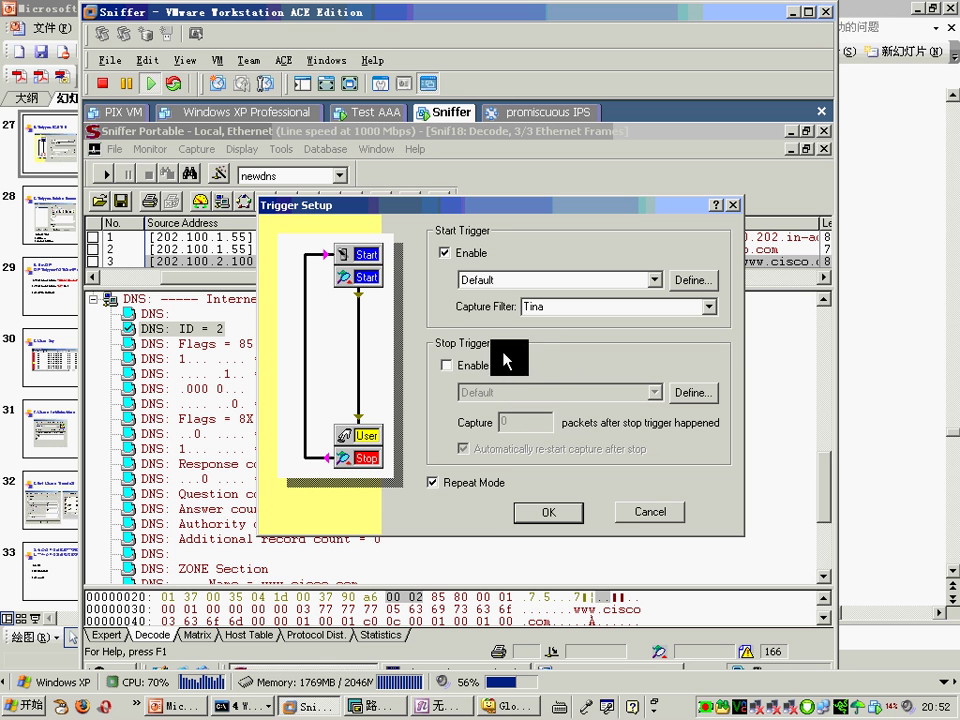
pyautogui.click(440, 482)
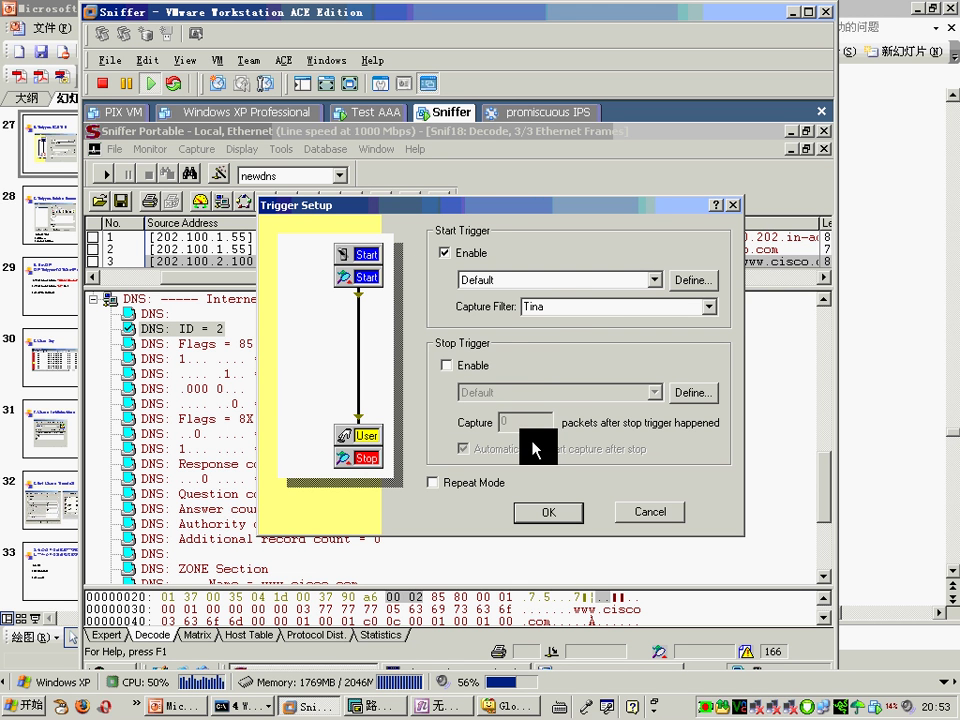
pyautogui.click(446, 365)
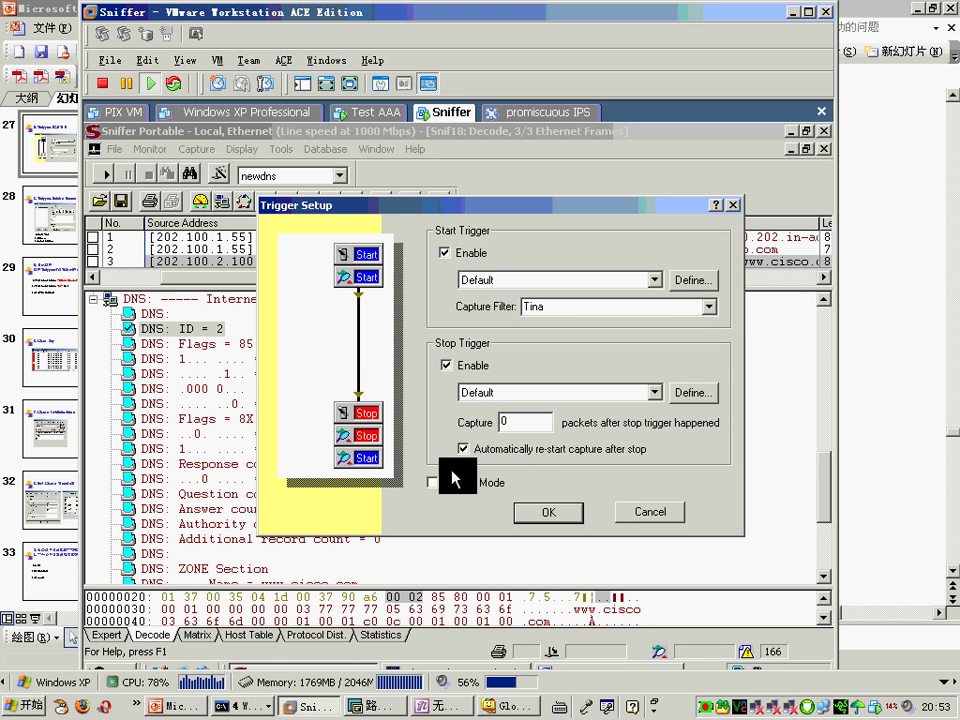
pyautogui.click(444, 483)
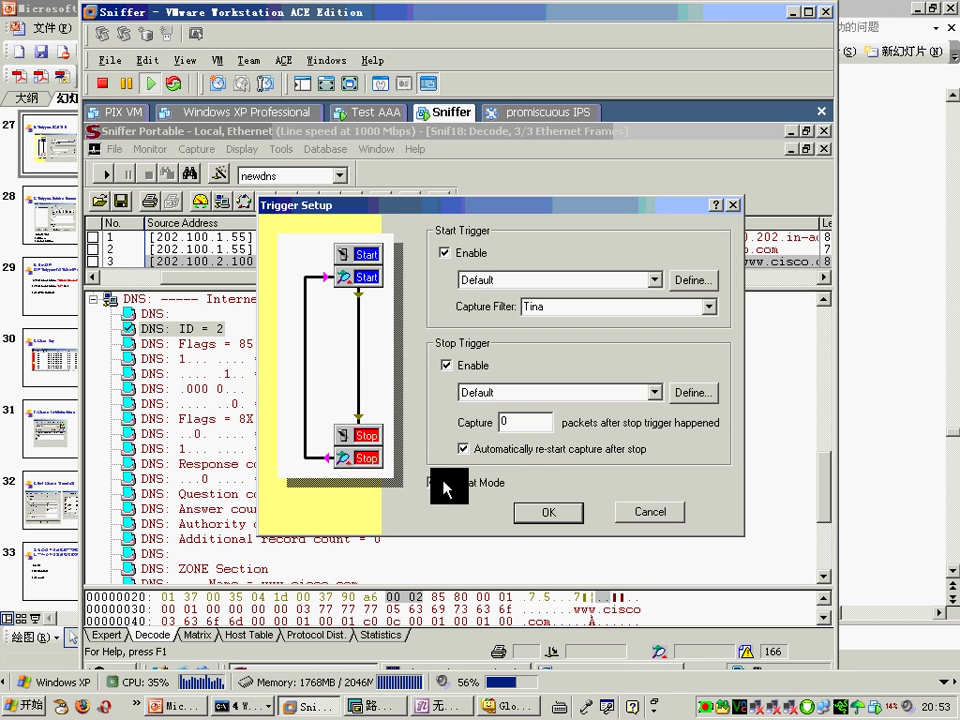
pyautogui.click(440, 483)
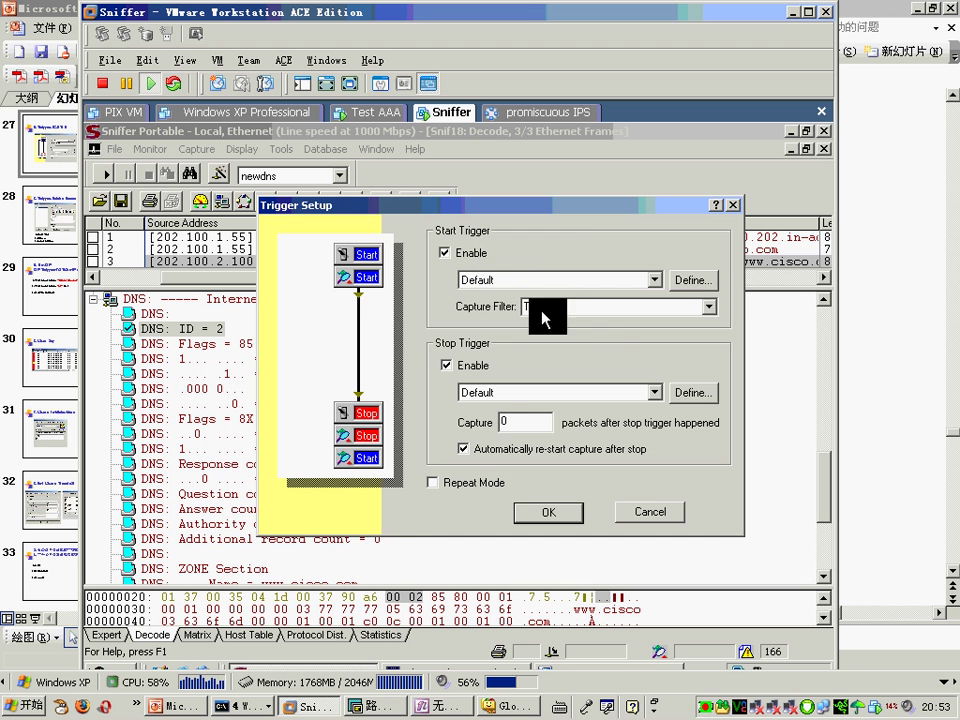
pyautogui.click(700, 282)
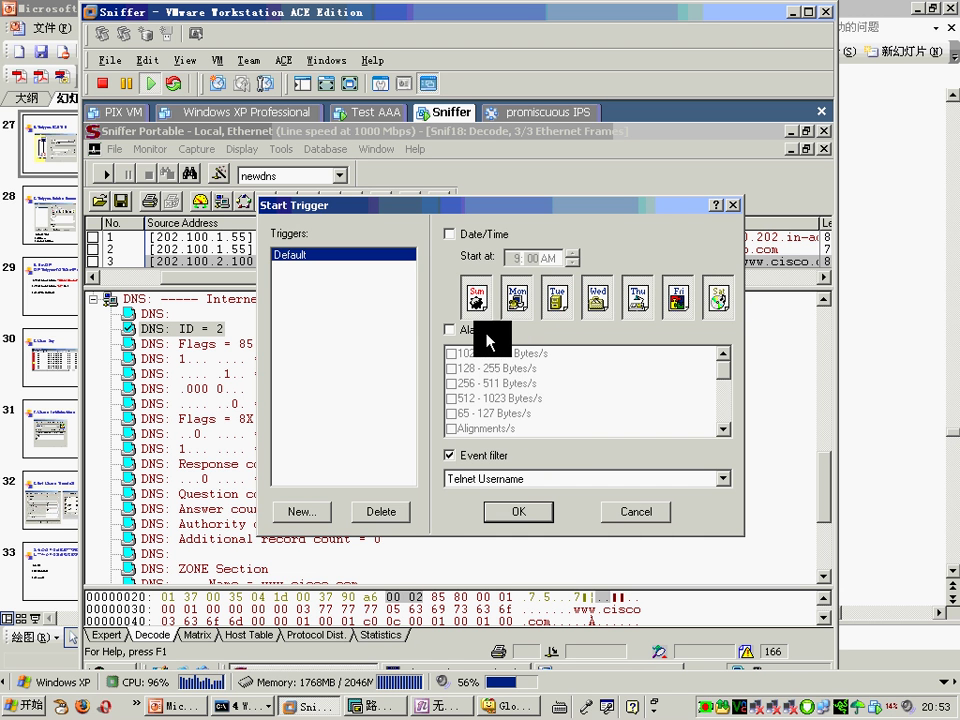
# Step: Try a date/time start condition for Tuesday, Wednesday and Thursday, then turn it off
pyautogui.click(860, 436)
pyautogui.scroll(-1, 880, 438)
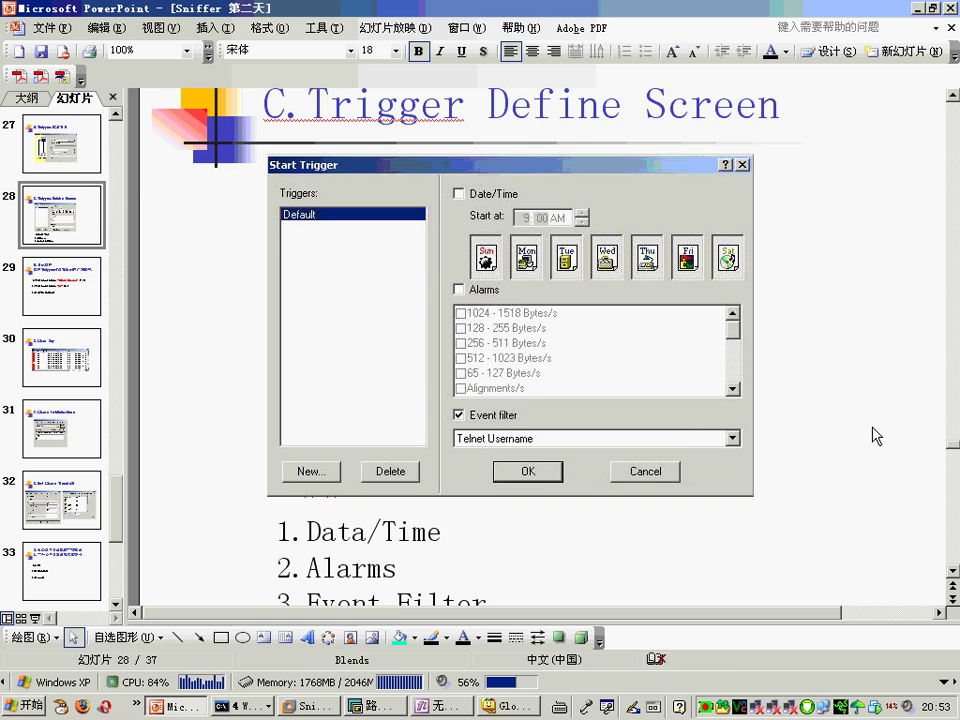
pyautogui.hotkey('alt', 'Tab')
pyautogui.click(452, 235)
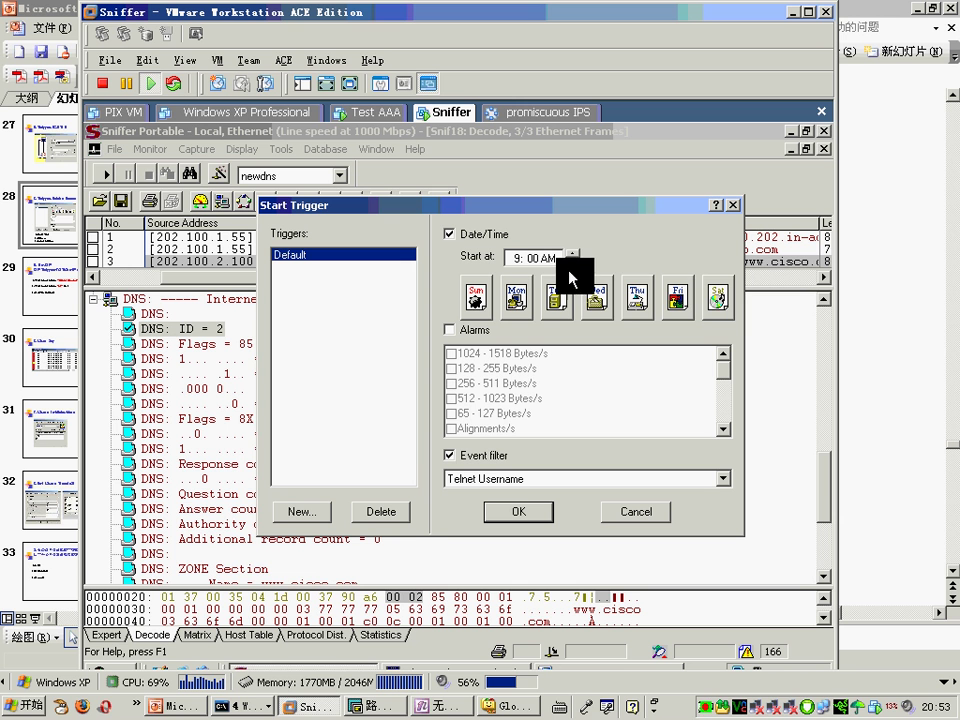
pyautogui.click(557, 297)
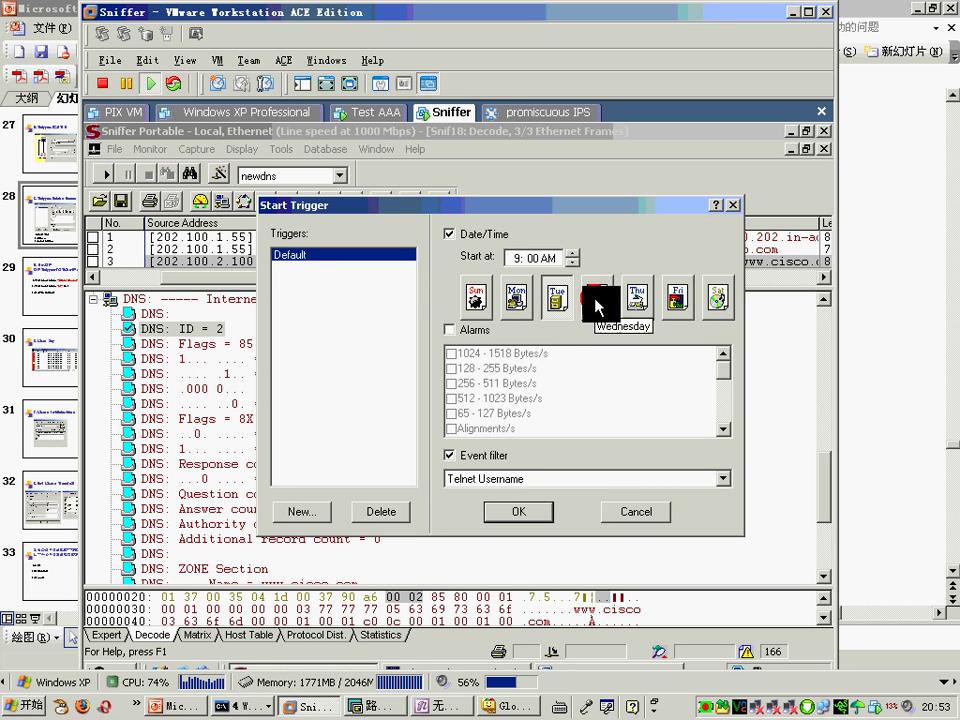
pyautogui.click(597, 302)
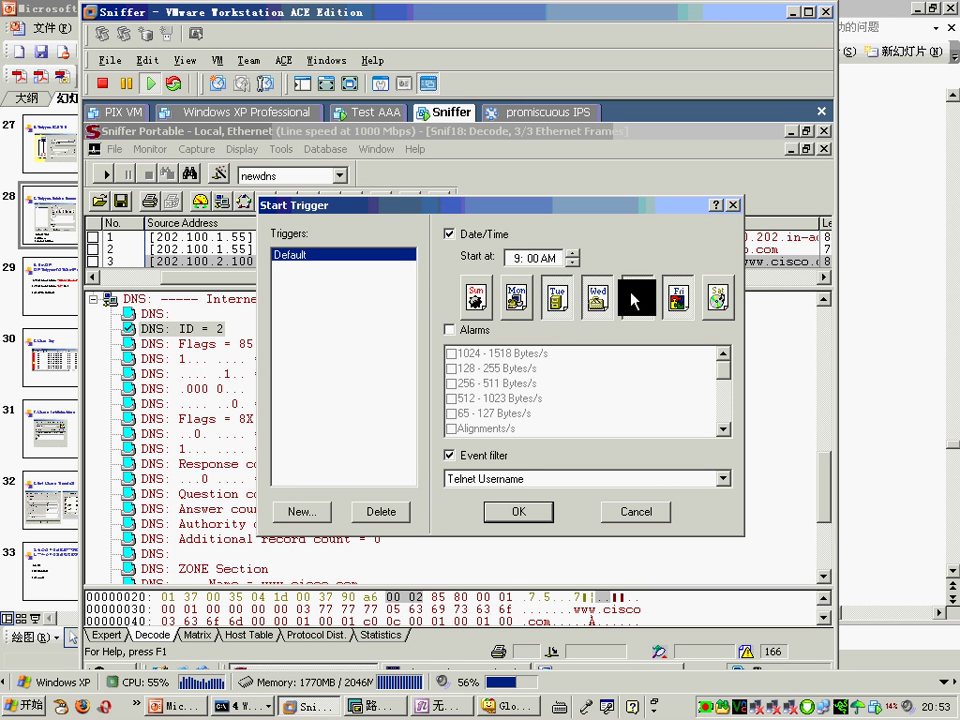
pyautogui.click(634, 296)
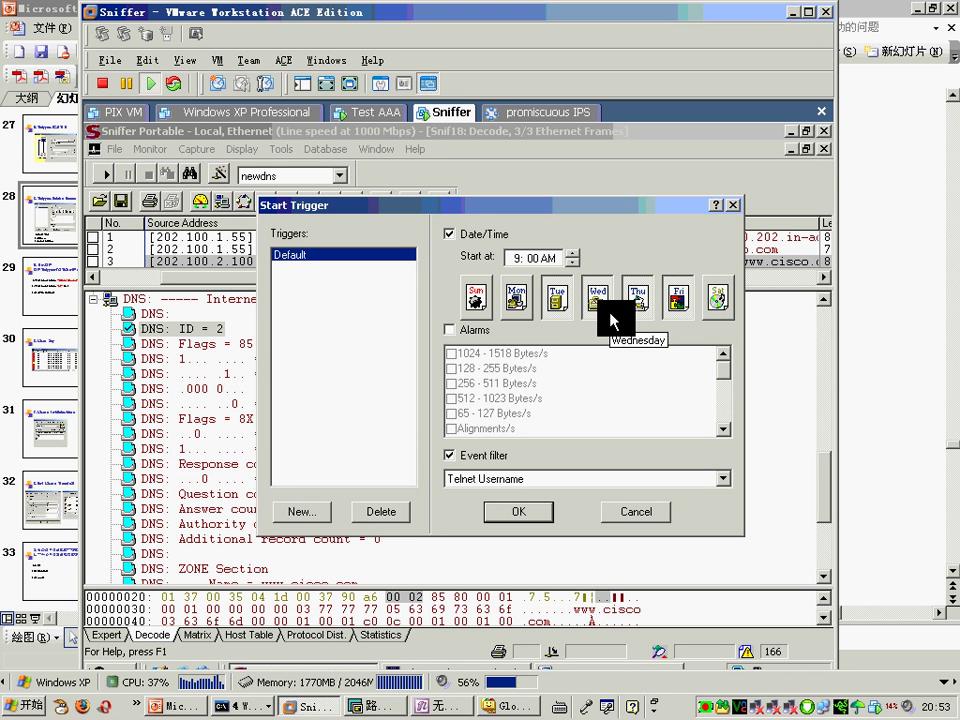
pyautogui.click(450, 234)
# Step: Enable an alarm start condition, trying the 128 - 255 Bytes/s, Packets/s and Jabbers/s alarms
pyautogui.click(450, 330)
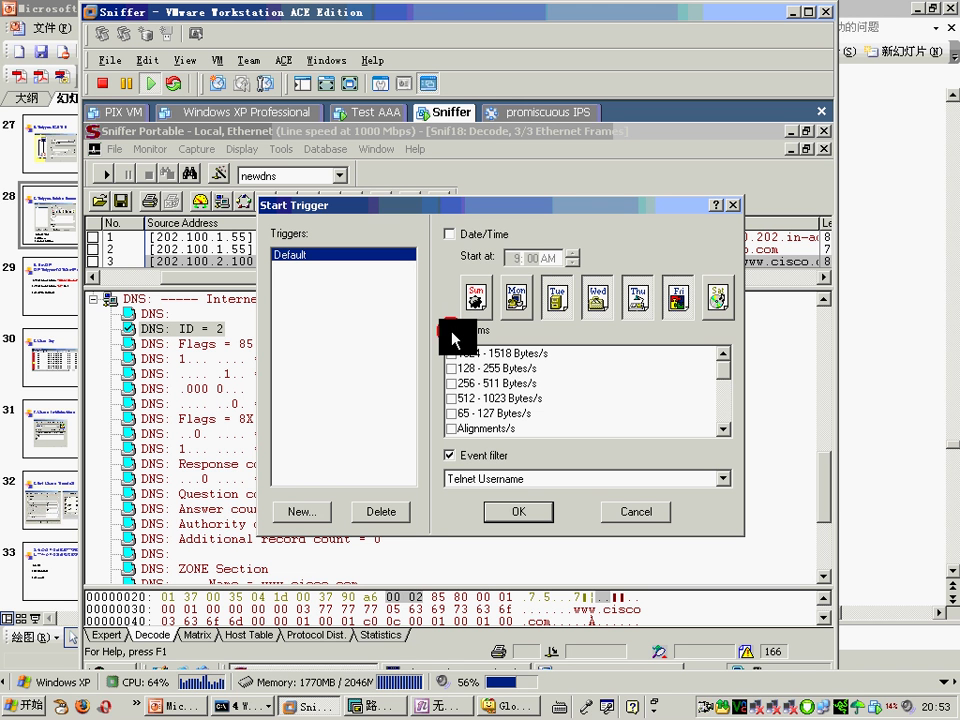
pyautogui.click(544, 374)
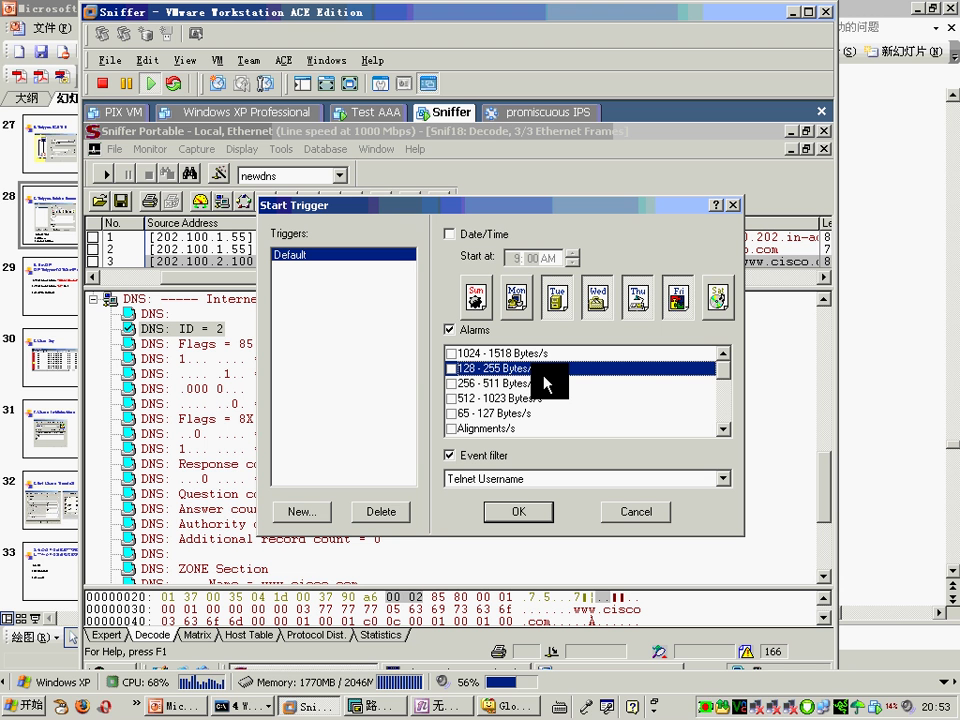
pyautogui.scroll(-5, 525, 398)
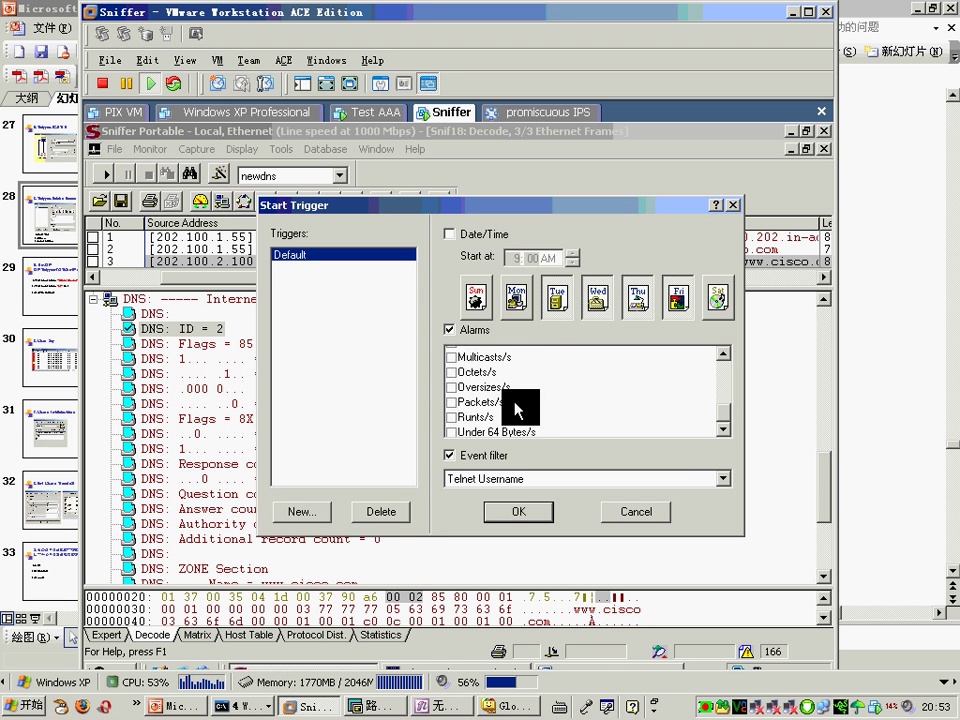
pyautogui.click(521, 393)
pyautogui.scroll(2, 521, 396)
pyautogui.click(489, 369)
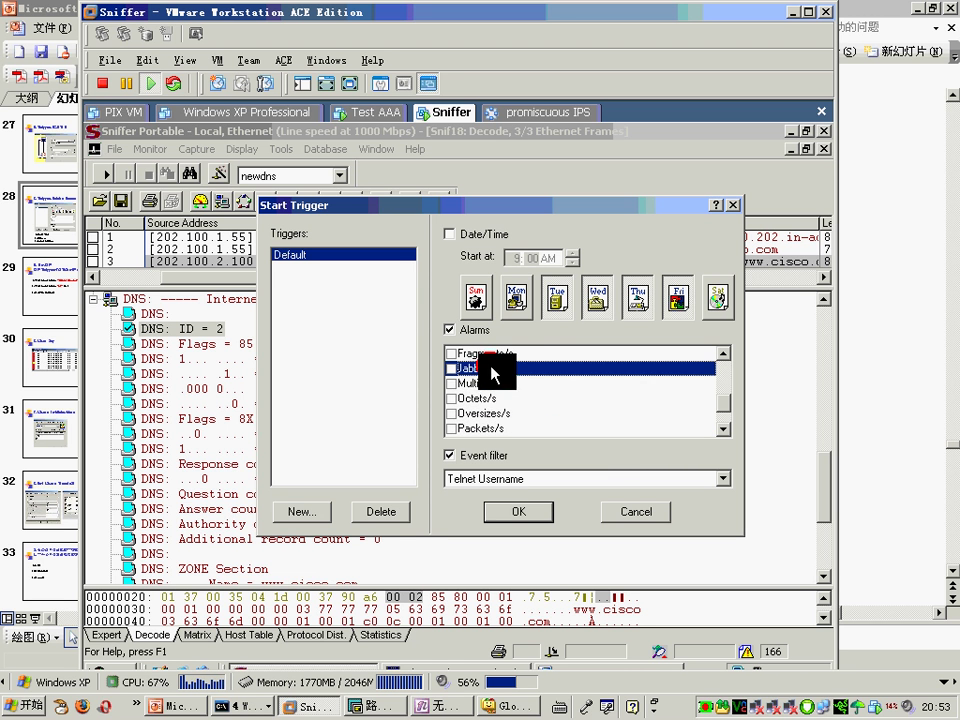
pyautogui.scroll(5, 510, 400)
pyautogui.scroll(1, 497, 400)
pyautogui.scroll(-7, 506, 401)
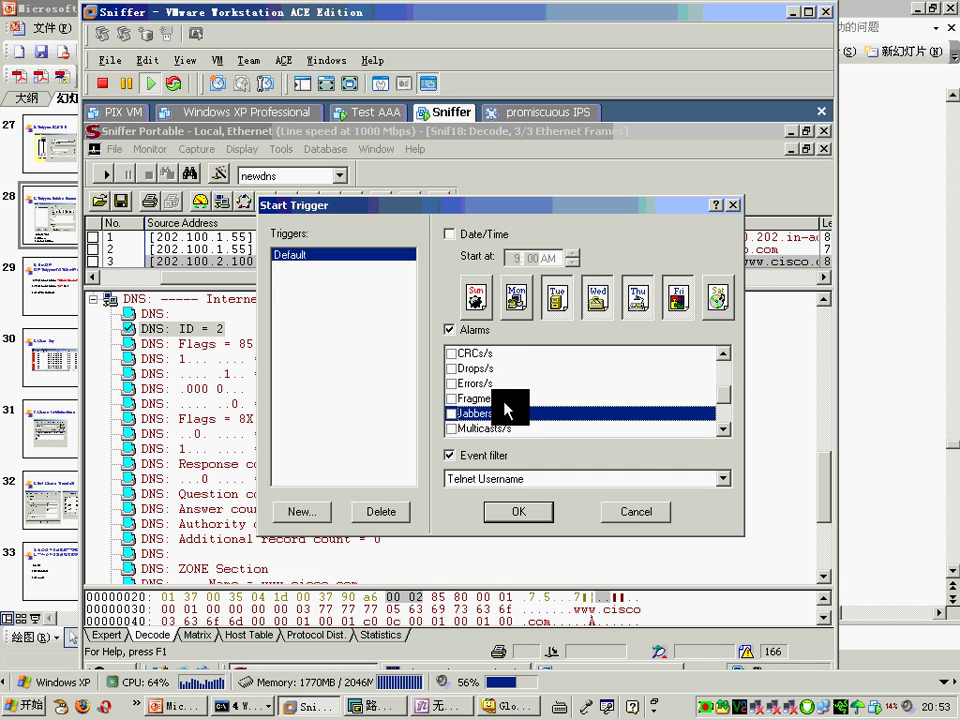
# Step: Cancel the Start Trigger and Trigger Setup dialogs without applying changes
pyautogui.click(636, 511)
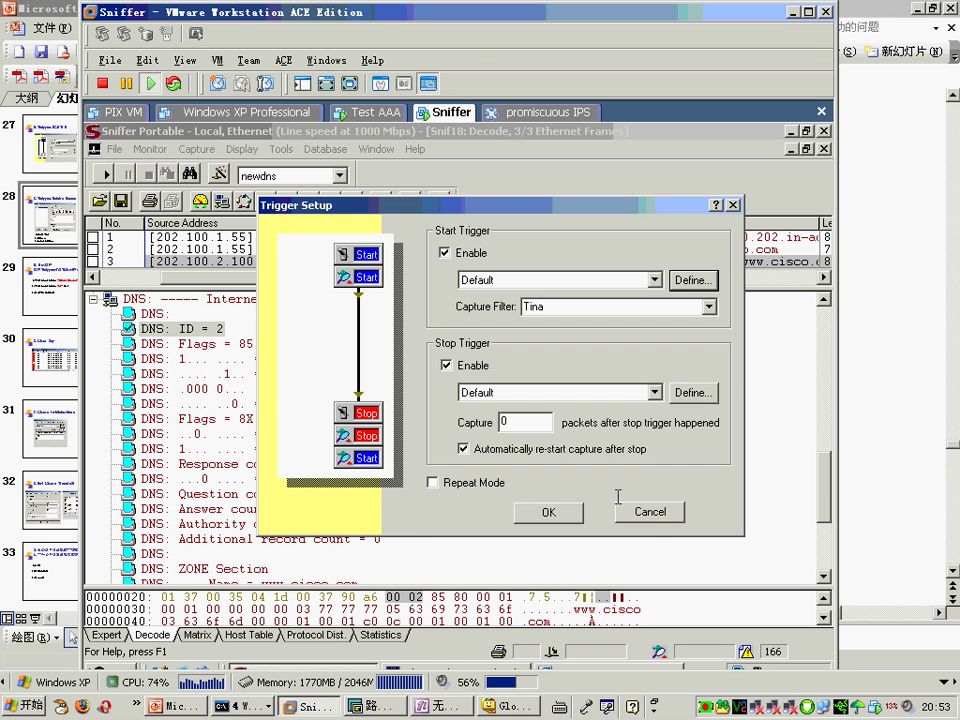
pyautogui.click(646, 508)
pyautogui.click(279, 150)
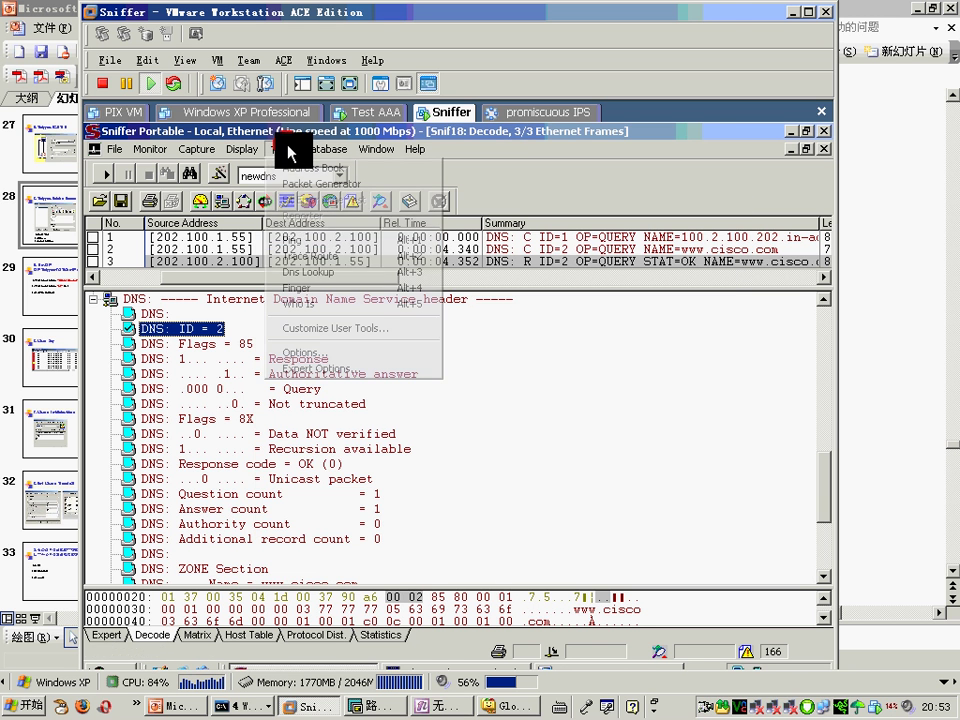
pyautogui.click(334, 351)
pyautogui.click(362, 271)
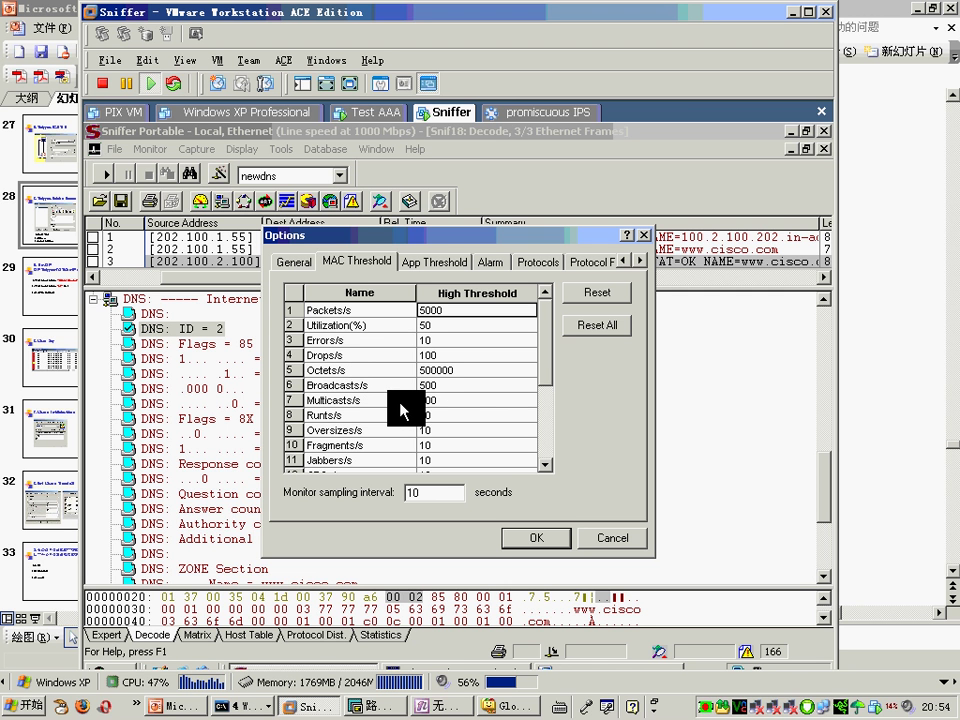
pyautogui.click(540, 537)
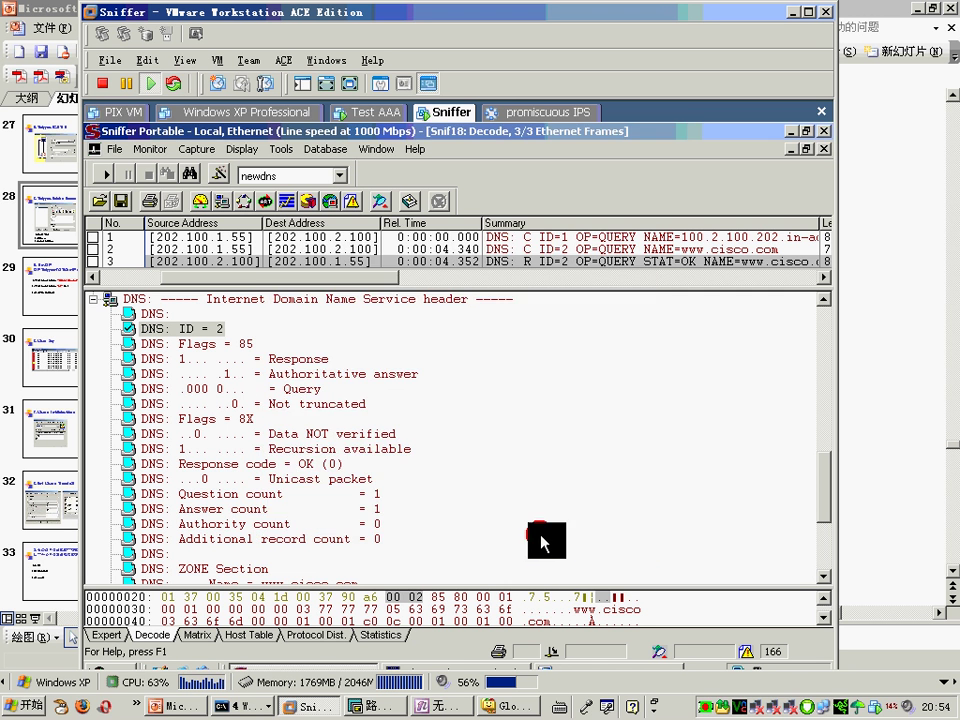
# Step: From Capture > Trigger Setup, define the Default start trigger and enable Alarms as a start condition
pyautogui.click(205, 150)
pyautogui.click(235, 362)
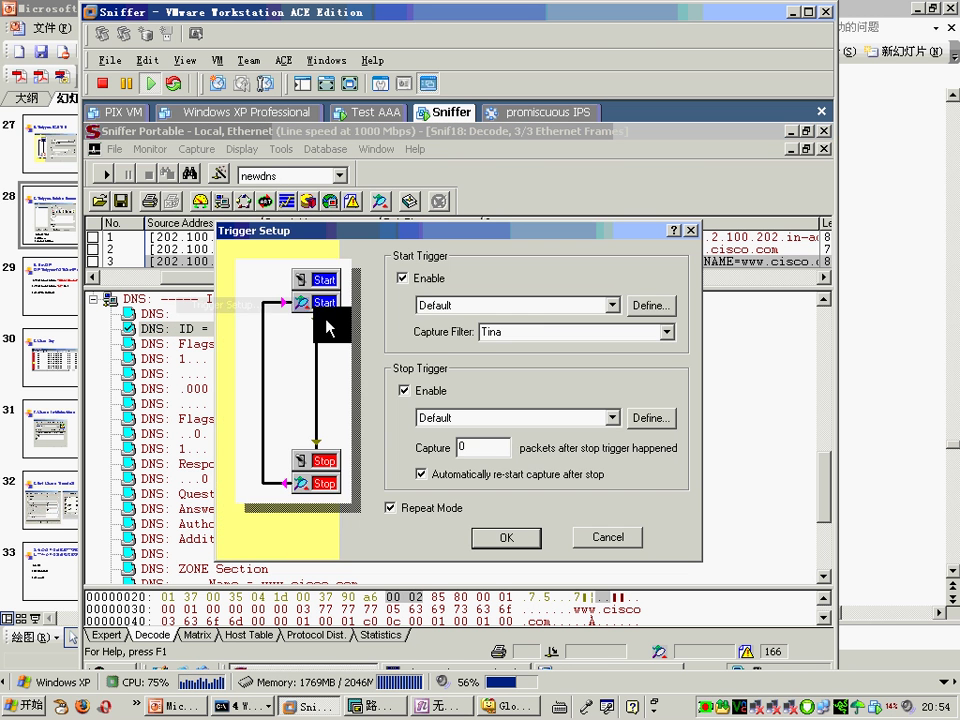
pyautogui.click(628, 312)
pyautogui.click(407, 355)
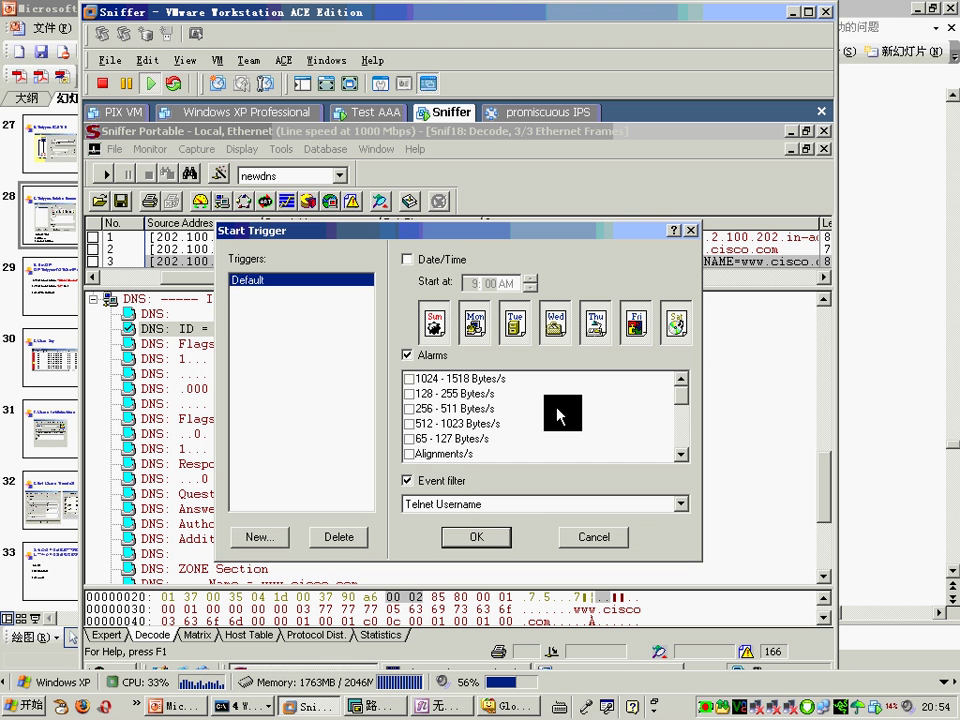
# Step: Untick Alarms, keep Telnet Username as the event filter, and cancel the Start Trigger dialog
pyautogui.click(406, 355)
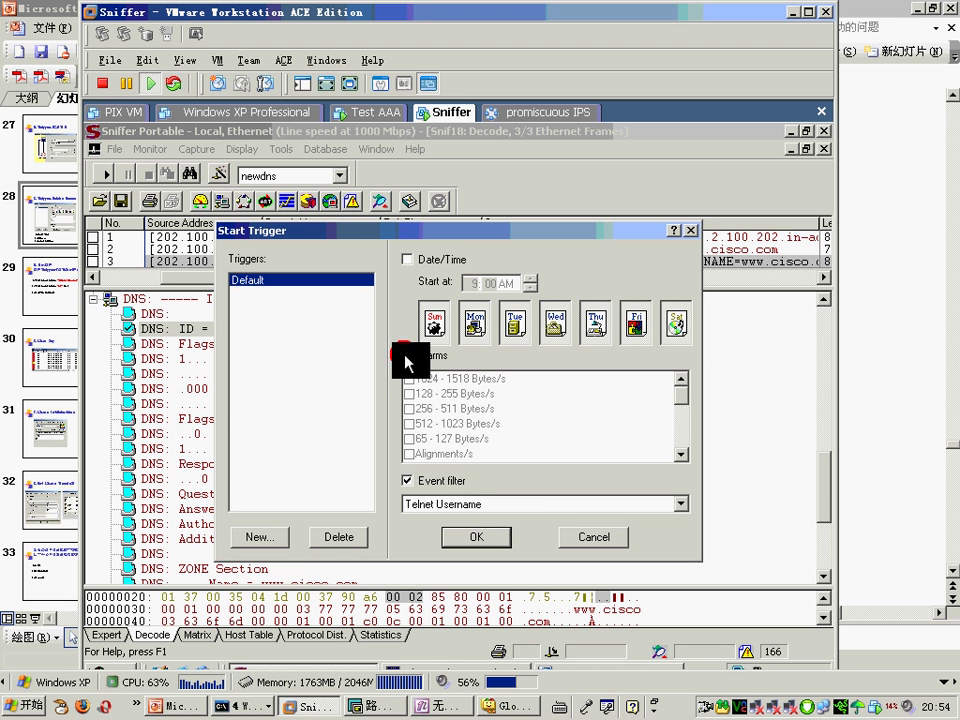
pyautogui.click(469, 508)
pyautogui.scroll(3, 675, 545)
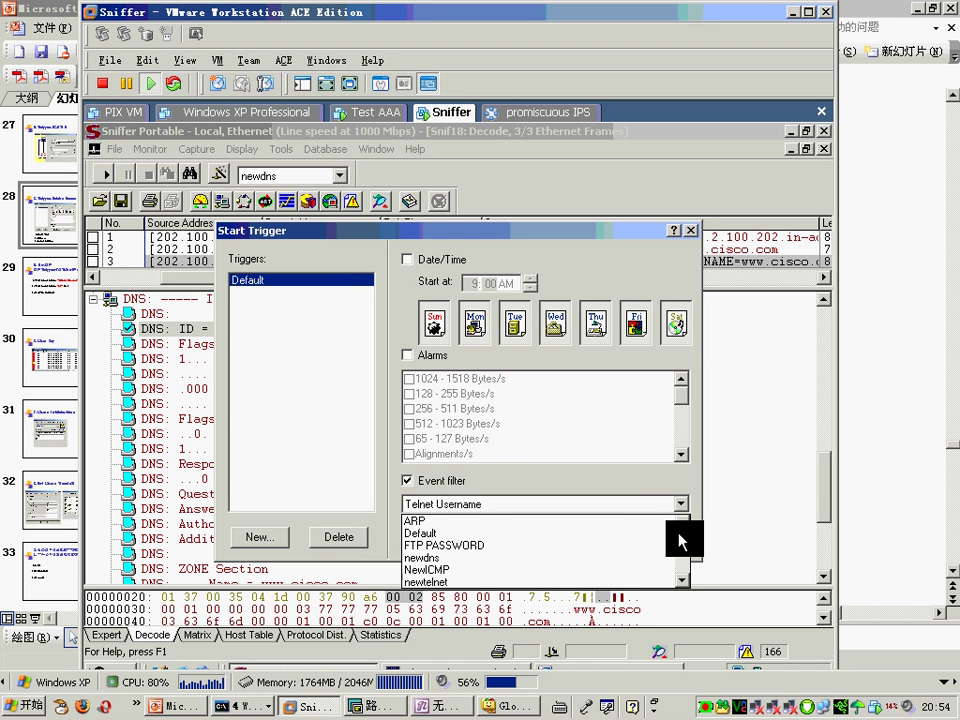
pyautogui.scroll(-3, 676, 555)
pyautogui.click(583, 482)
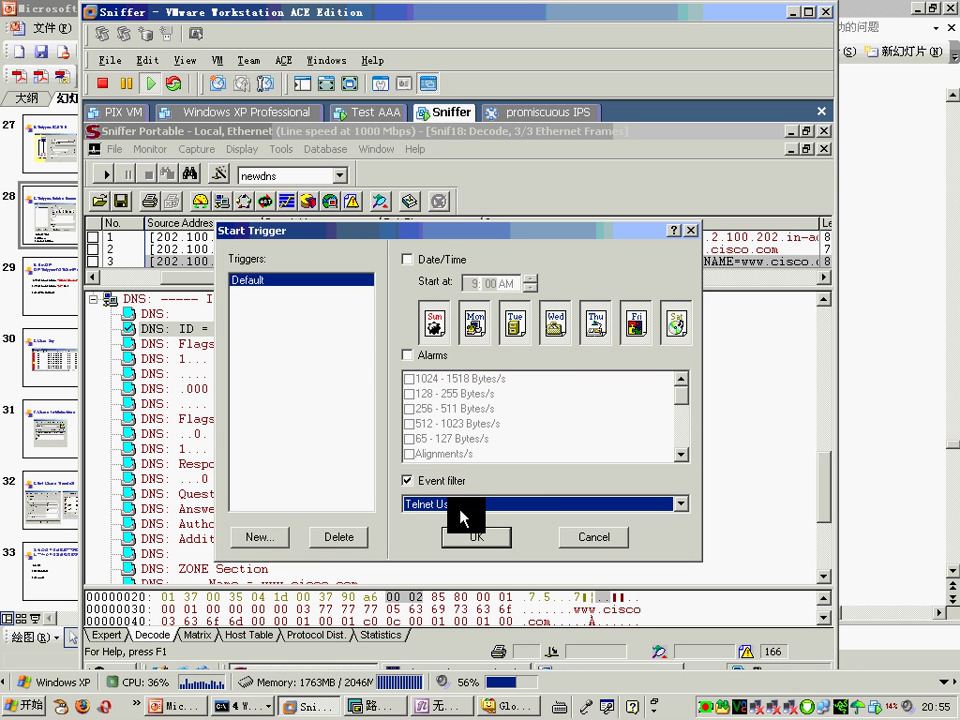
pyautogui.click(606, 540)
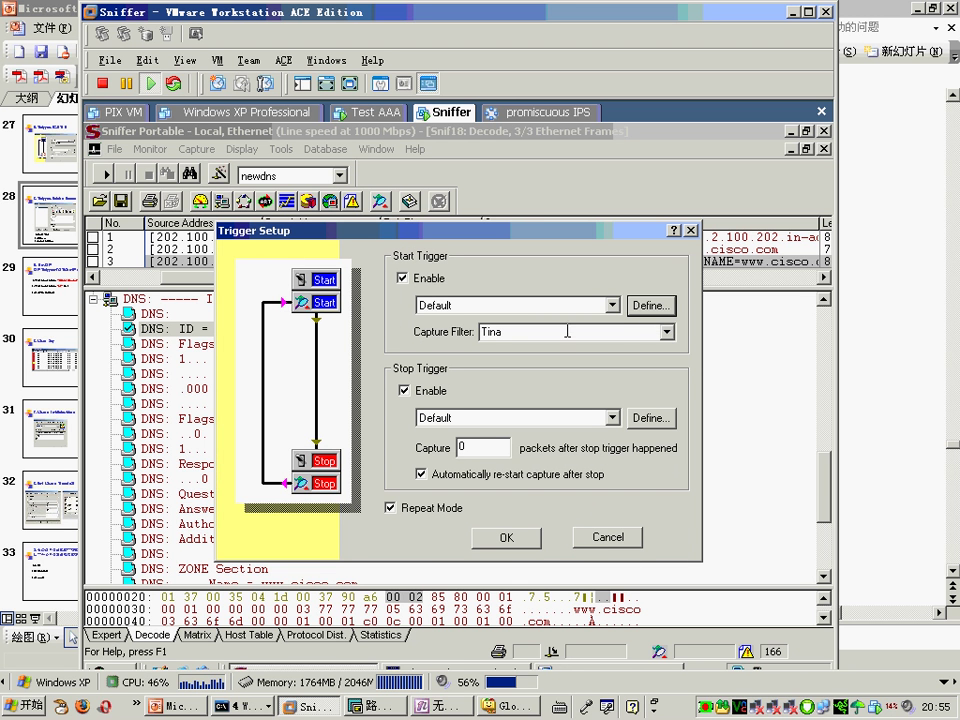
# Step: Leave Tina as the capture filter and open the Stop Trigger definition filtering on R2>
pyautogui.click(667, 343)
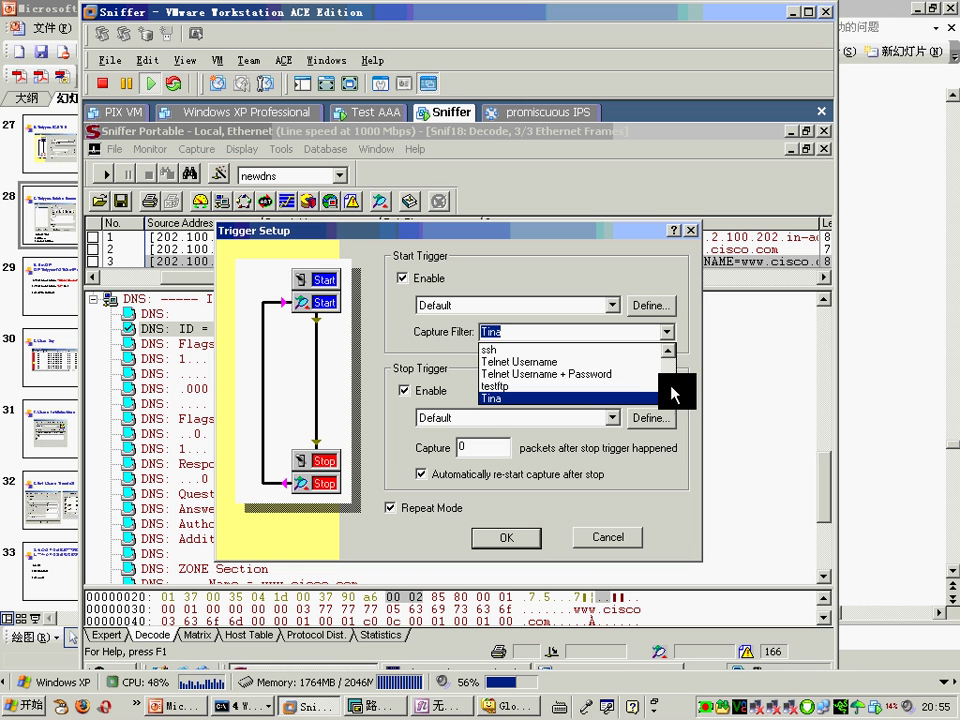
pyautogui.moveTo(669, 390); pyautogui.dragTo(676, 365)
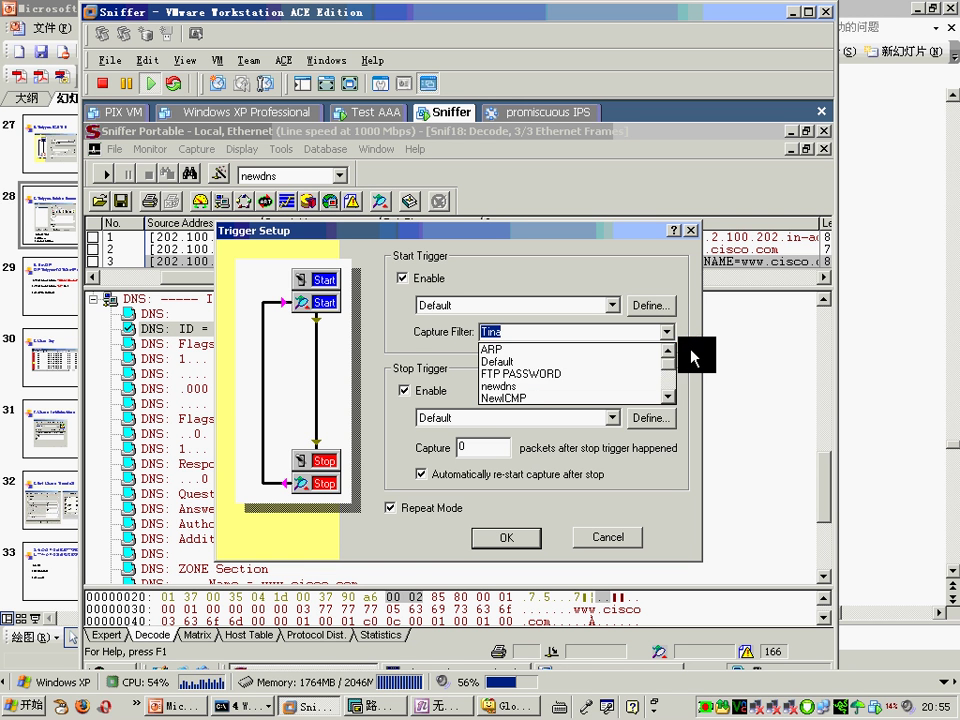
pyautogui.click(689, 350)
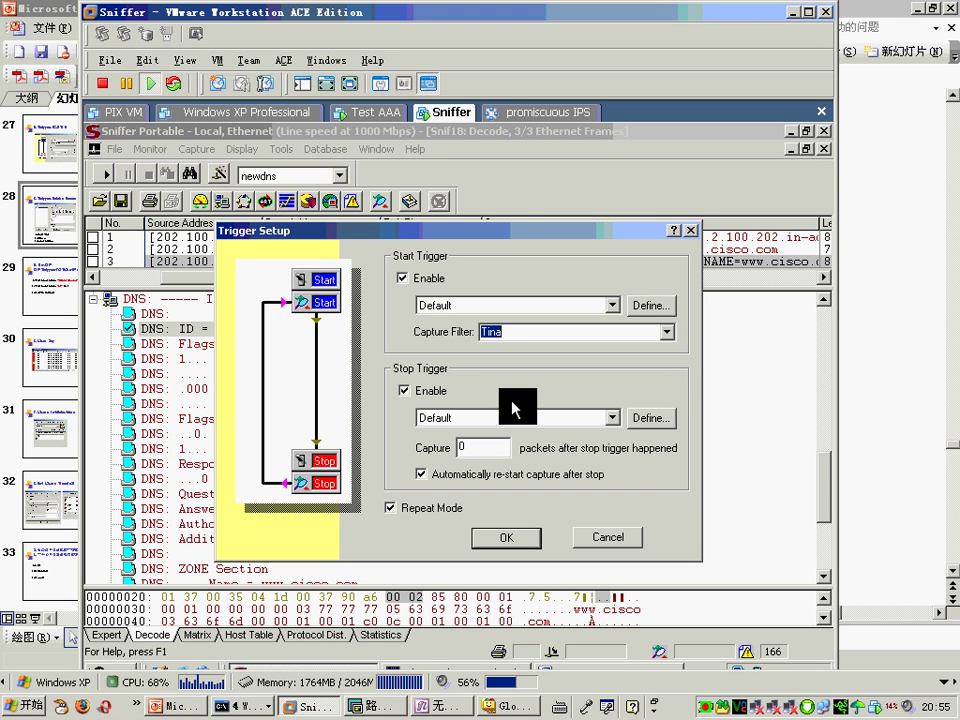
pyautogui.click(648, 418)
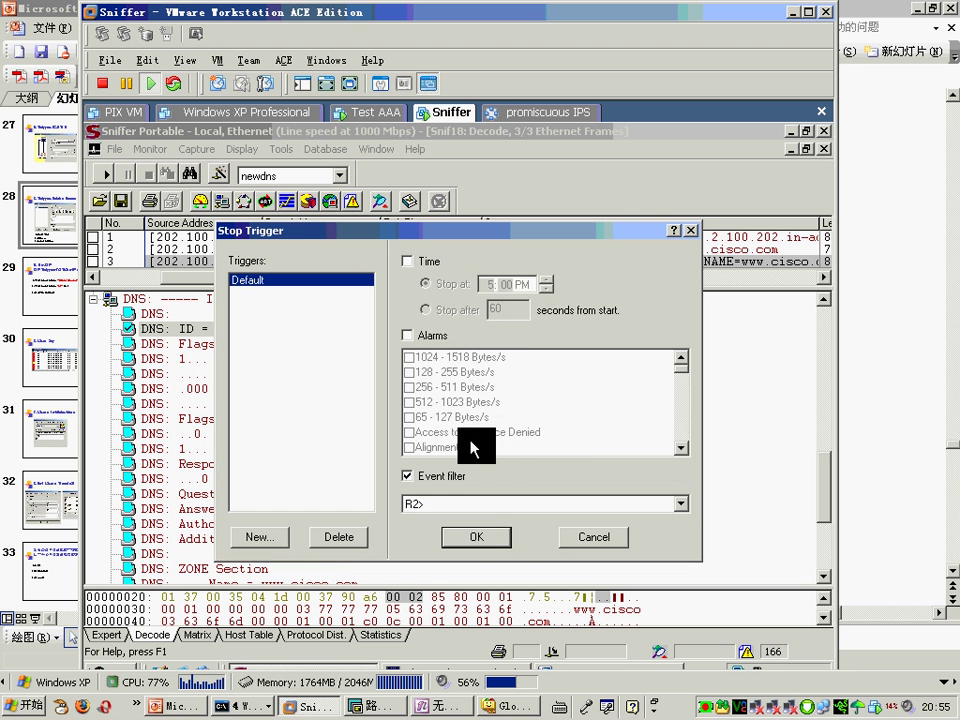
# Step: Try the Time and Alarms stop conditions, leave both off, and confirm the Stop Trigger
pyautogui.click(420, 261)
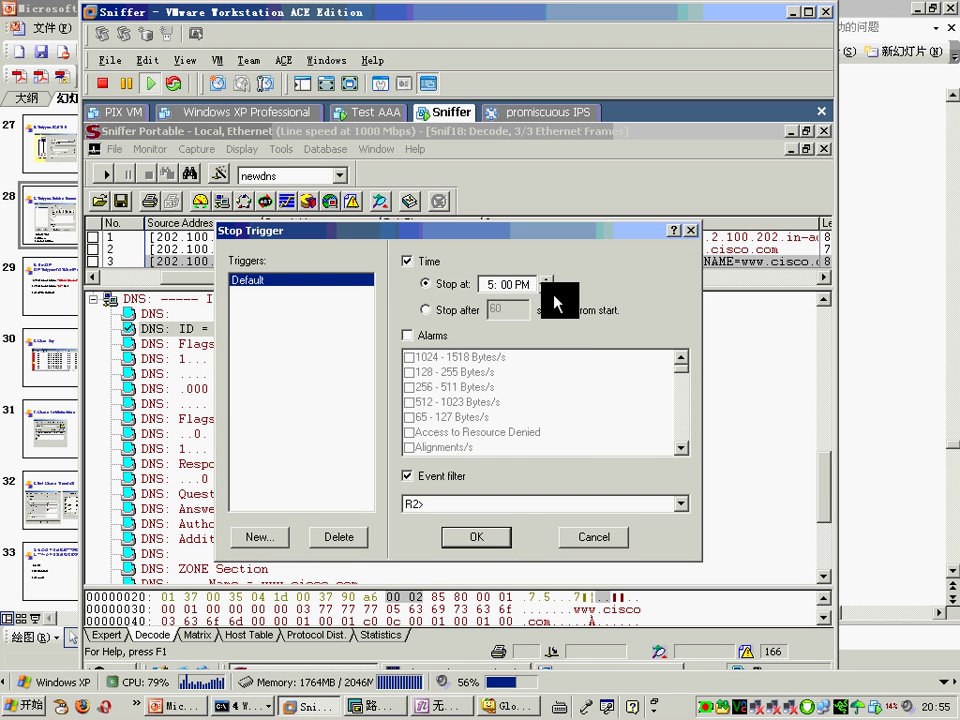
pyautogui.click(428, 262)
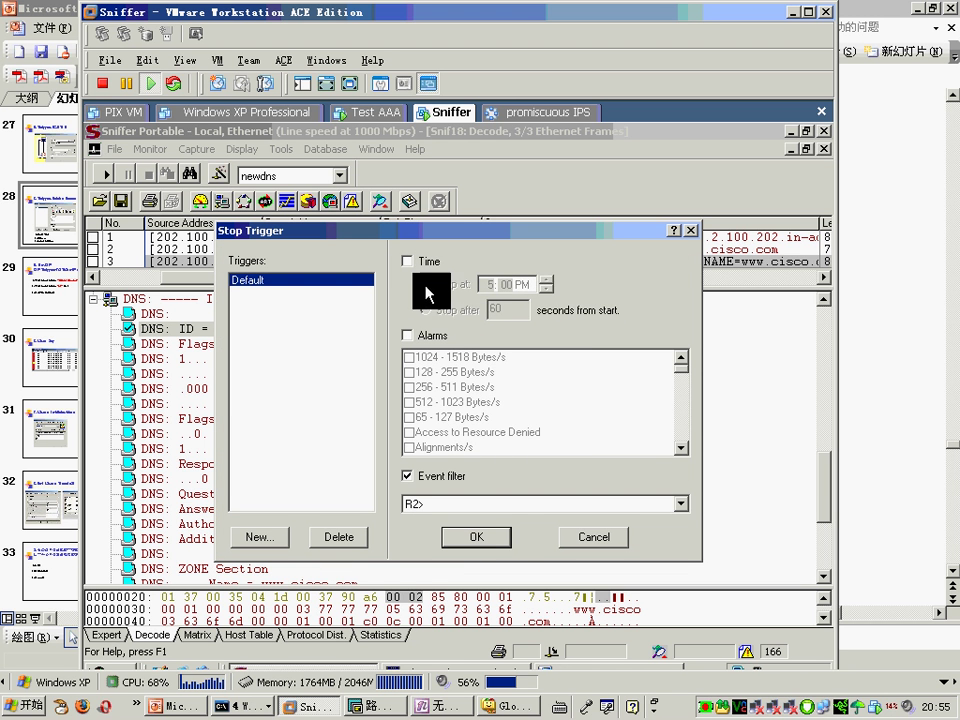
pyautogui.click(421, 336)
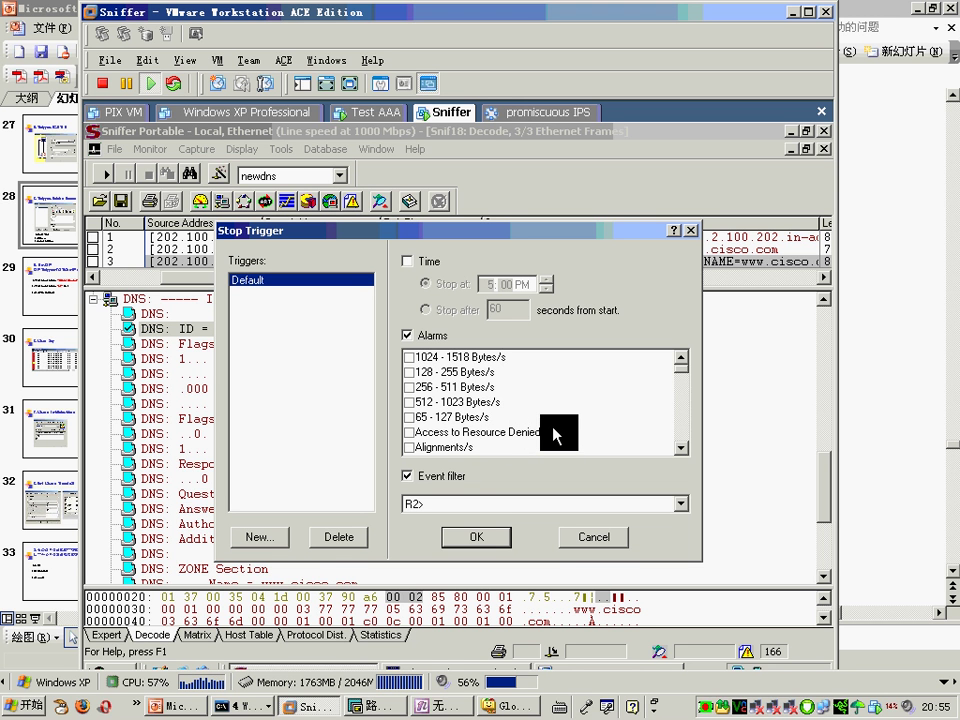
pyautogui.click(426, 334)
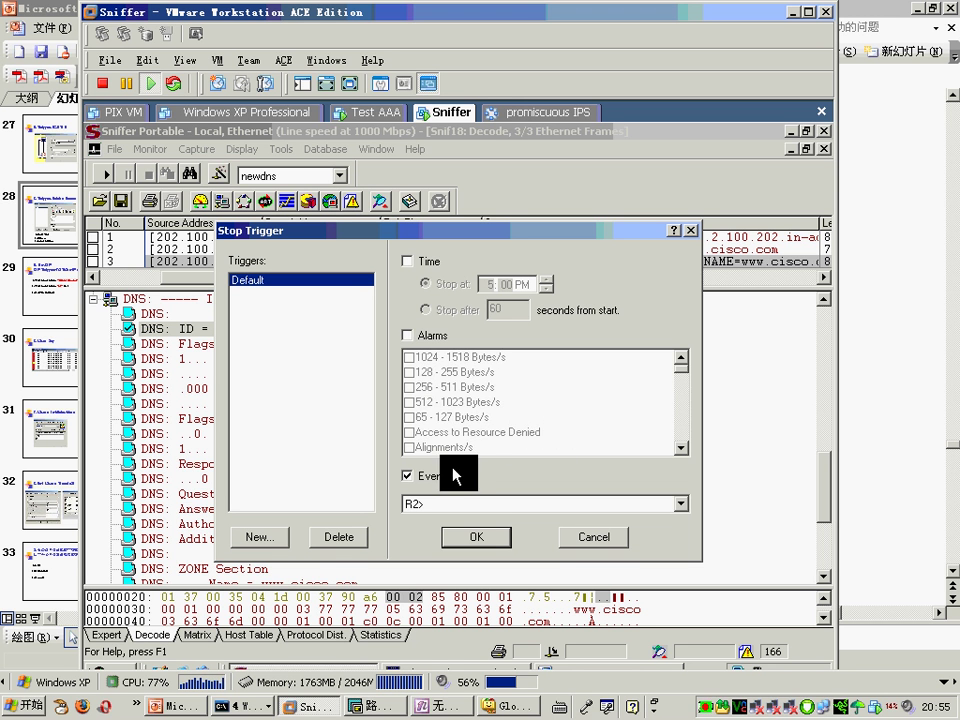
pyautogui.click(488, 537)
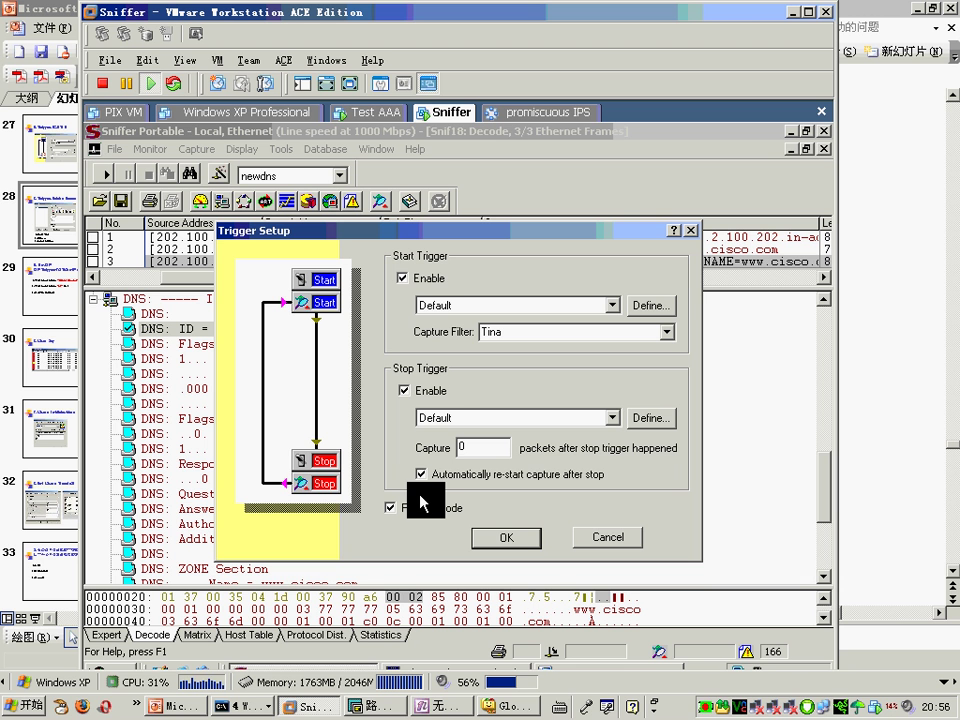
# Step: Apply Trigger Setup with Repeat Mode, dismiss the 'Failed to set trigger setting' error, switch to PowerPoint
pyautogui.click(517, 537)
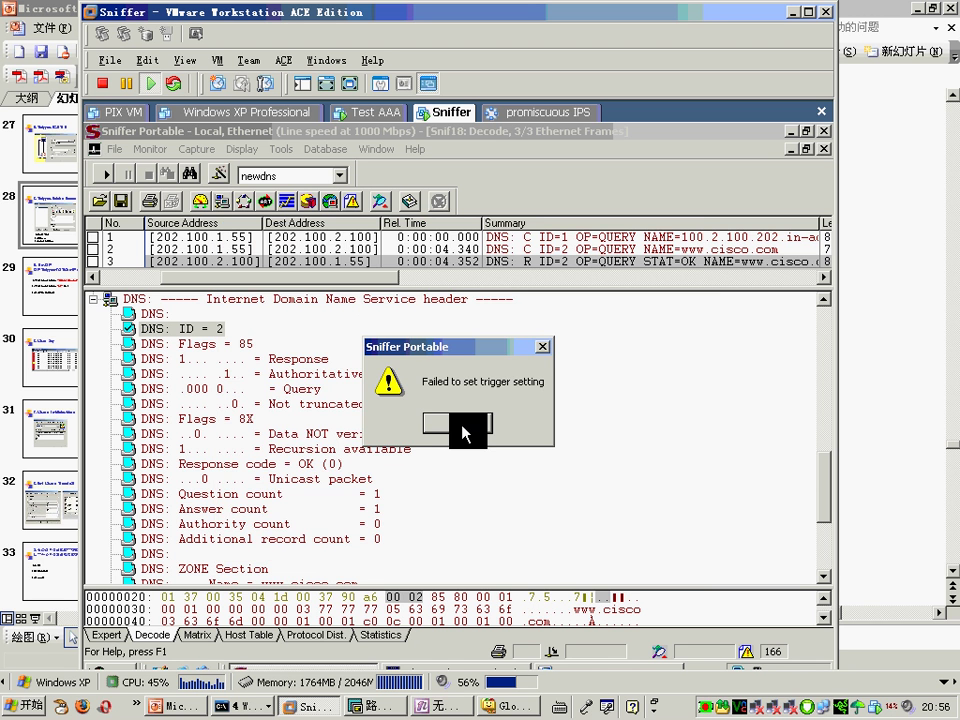
pyautogui.click(459, 423)
pyautogui.click(175, 705)
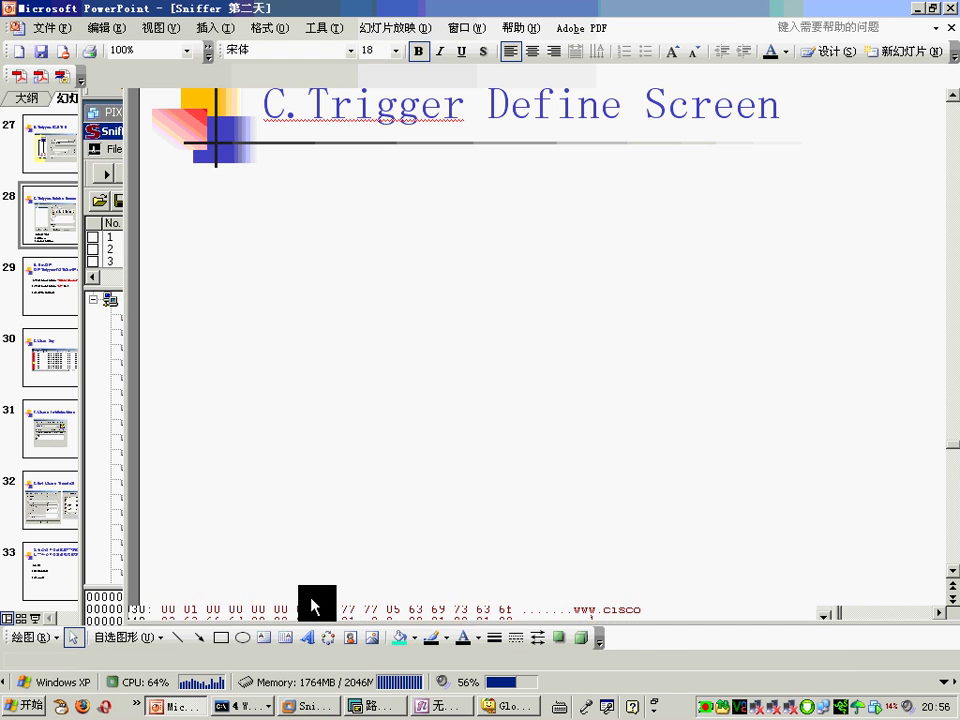
# Step: Highlight slide 29's Telnet Username start filter, R2>> stop filter and Repeat Mode, then return to Sniffer
pyautogui.scroll(-4, 598, 560)
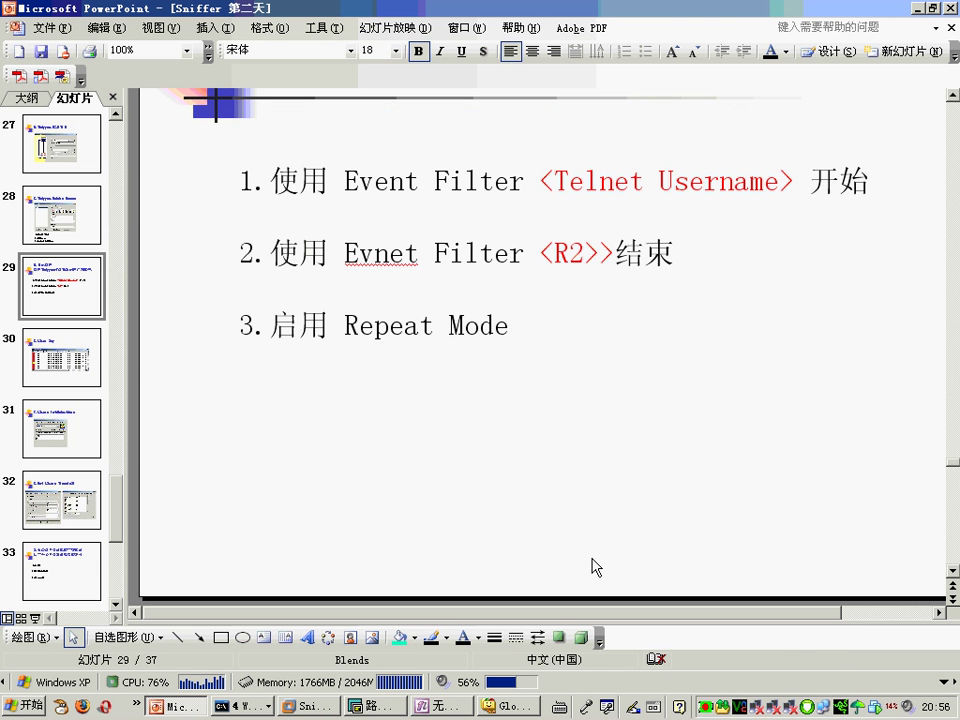
pyautogui.scroll(3, 671, 525)
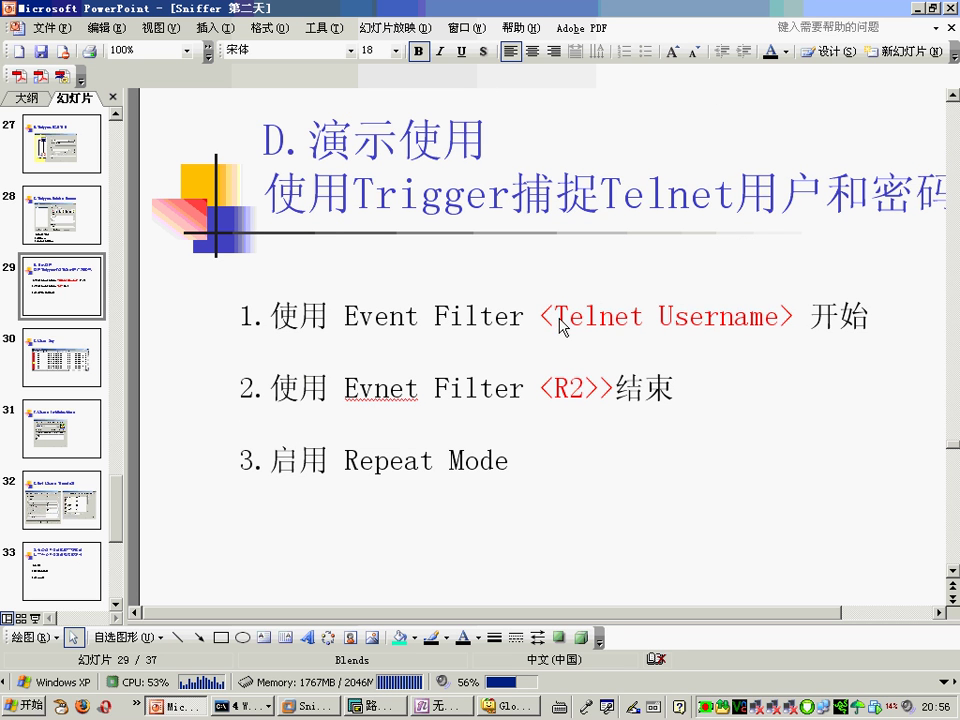
pyautogui.moveTo(556, 317); pyautogui.dragTo(750, 316)
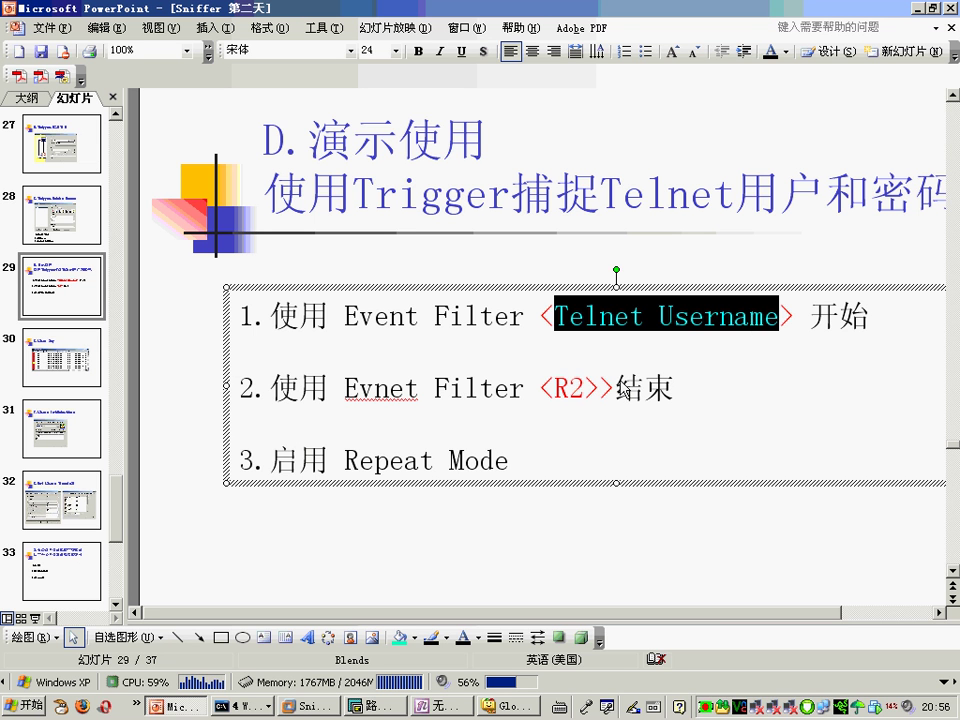
pyautogui.moveTo(556, 388); pyautogui.dragTo(594, 388)
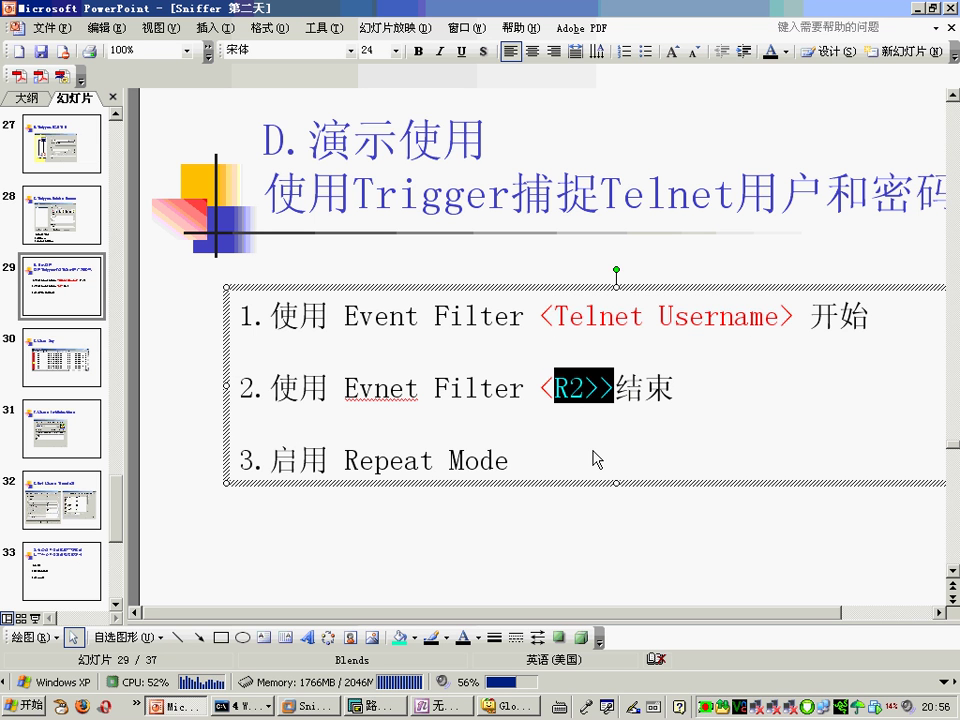
pyautogui.doubleClick(570, 388)
pyautogui.moveTo(467, 461); pyautogui.dragTo(270, 461)
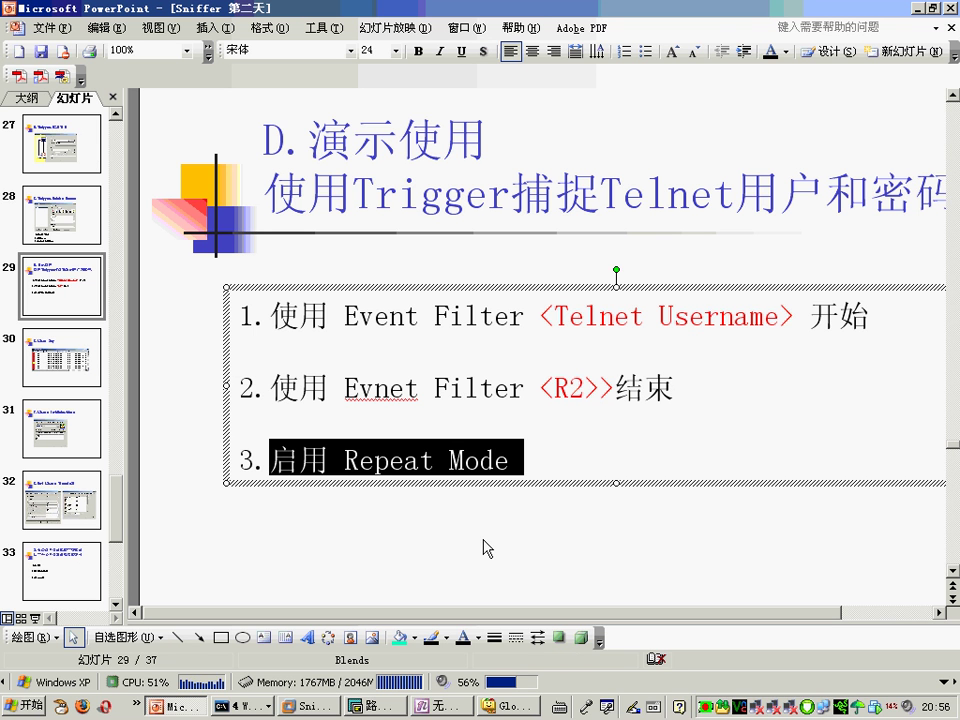
pyautogui.click(304, 705)
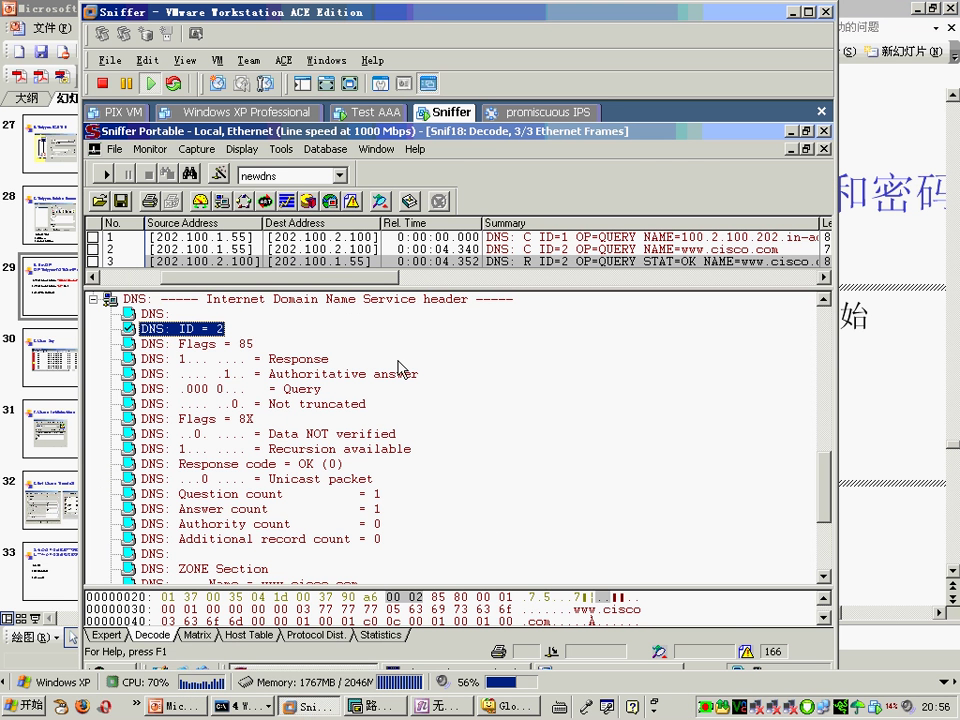
# Step: In Define Filter, compare the Telnet Username and R2> filters' data patterns
pyautogui.click(150, 149)
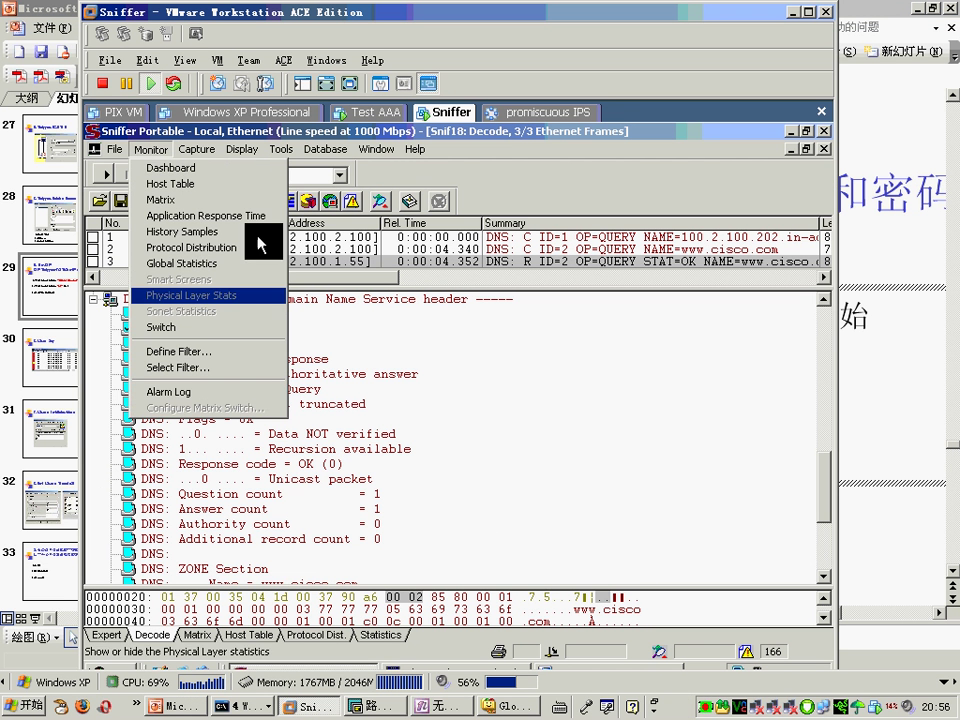
pyautogui.click(429, 176)
pyautogui.click(214, 177)
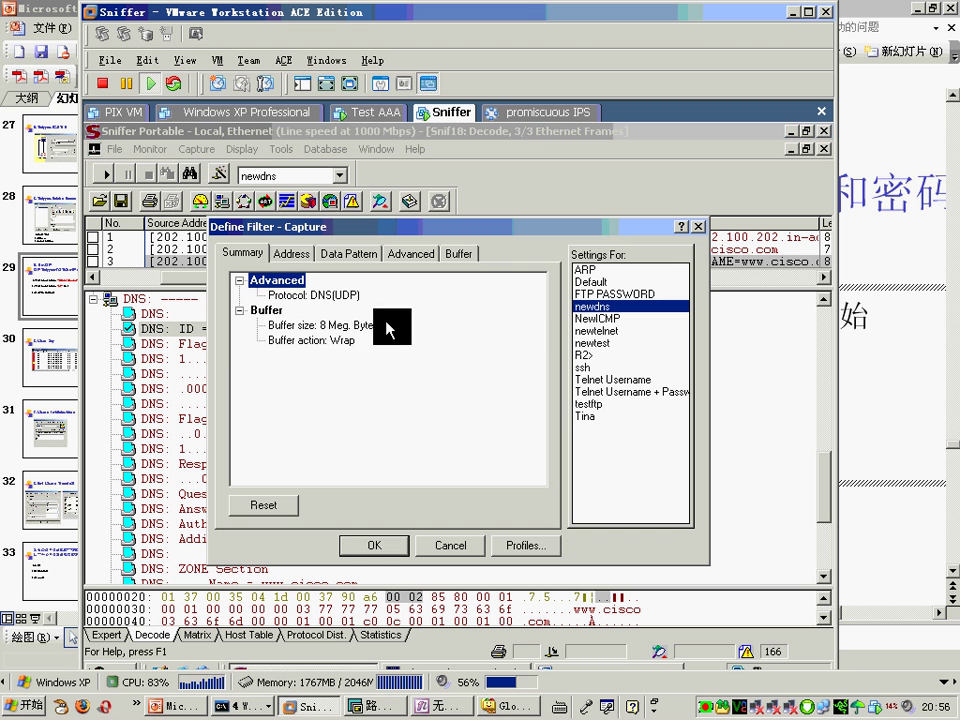
pyautogui.click(631, 381)
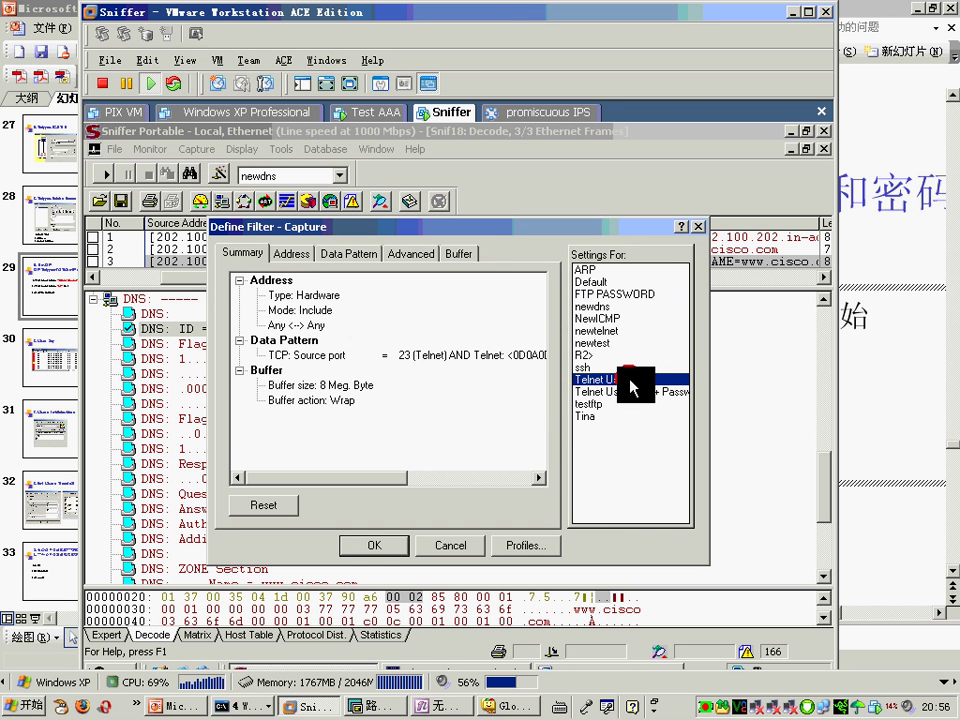
pyautogui.click(452, 356)
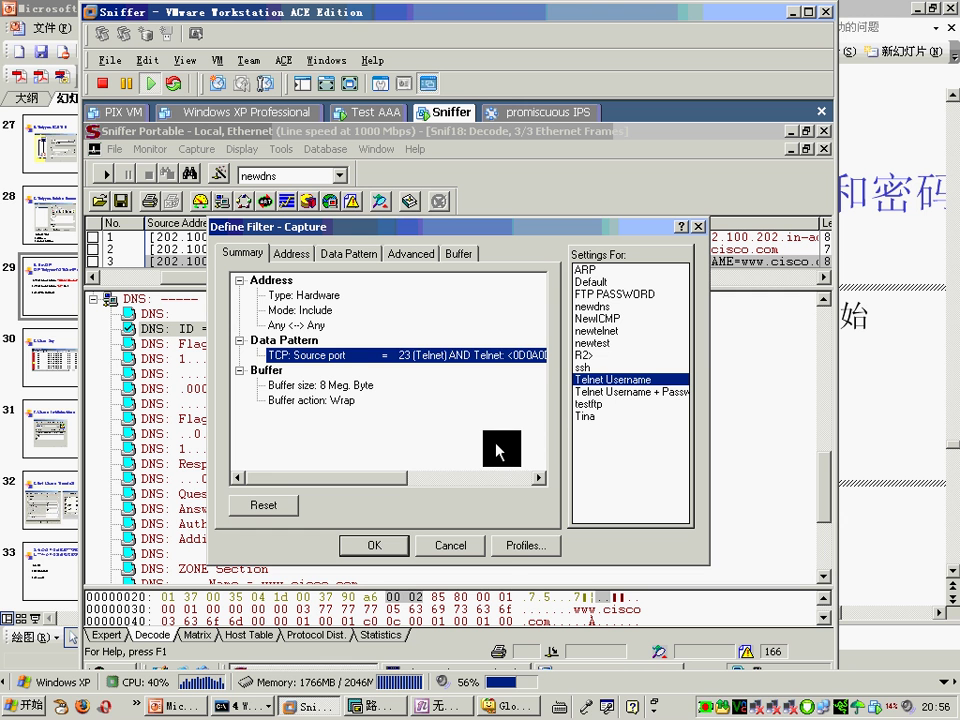
pyautogui.click(585, 355)
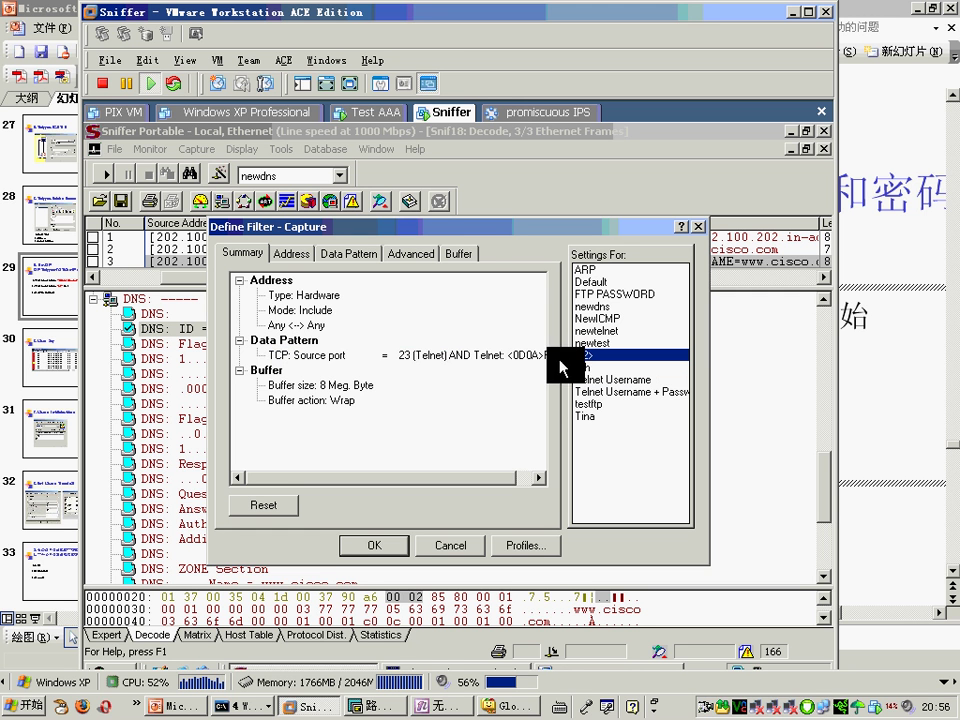
pyautogui.click(440, 356)
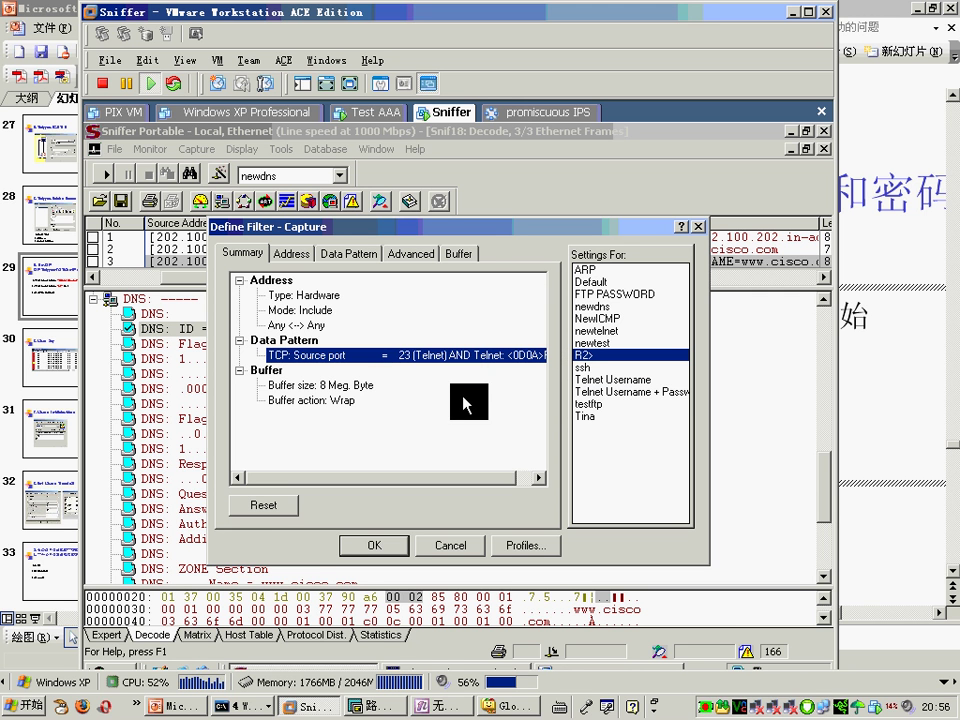
pyautogui.click(538, 478)
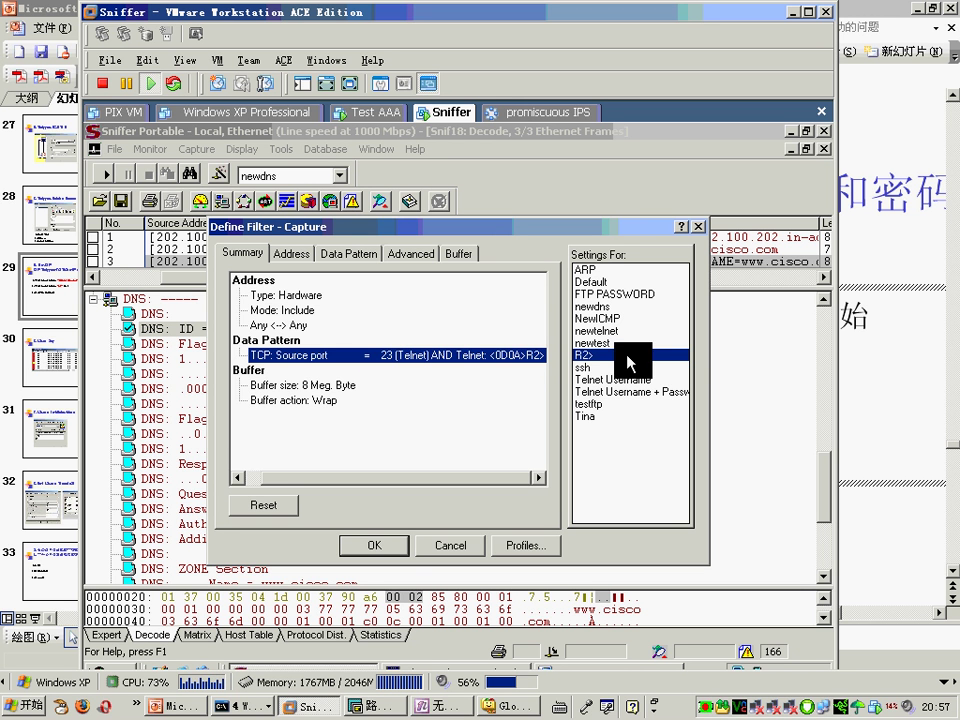
# Step: Reselect Telnet Username, check its data pattern, and apply it as the capture filter
pyautogui.click(629, 381)
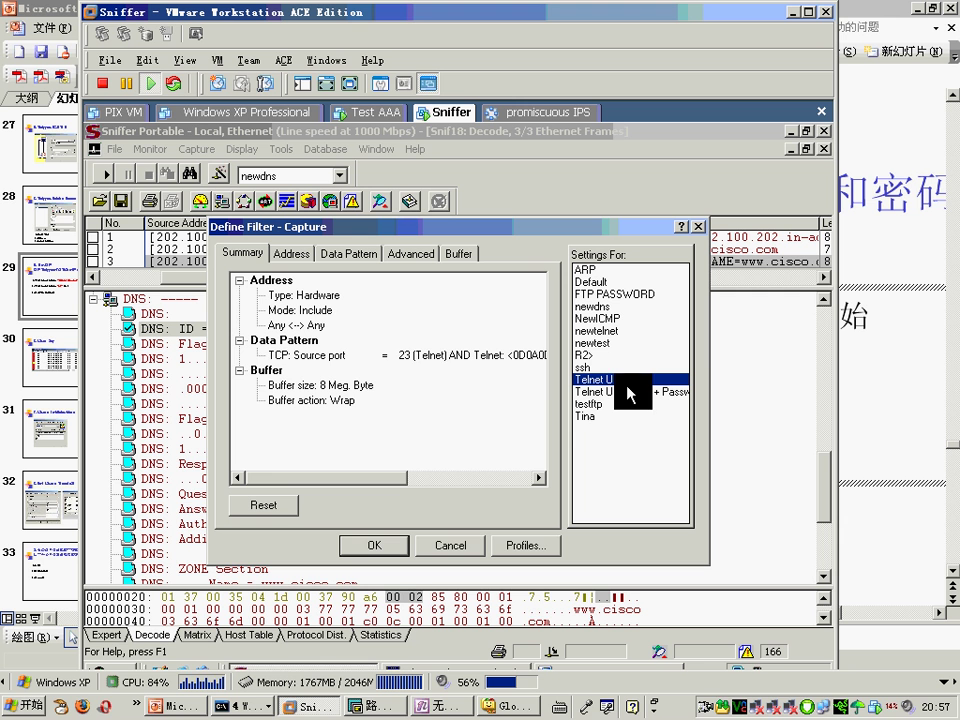
pyautogui.click(362, 356)
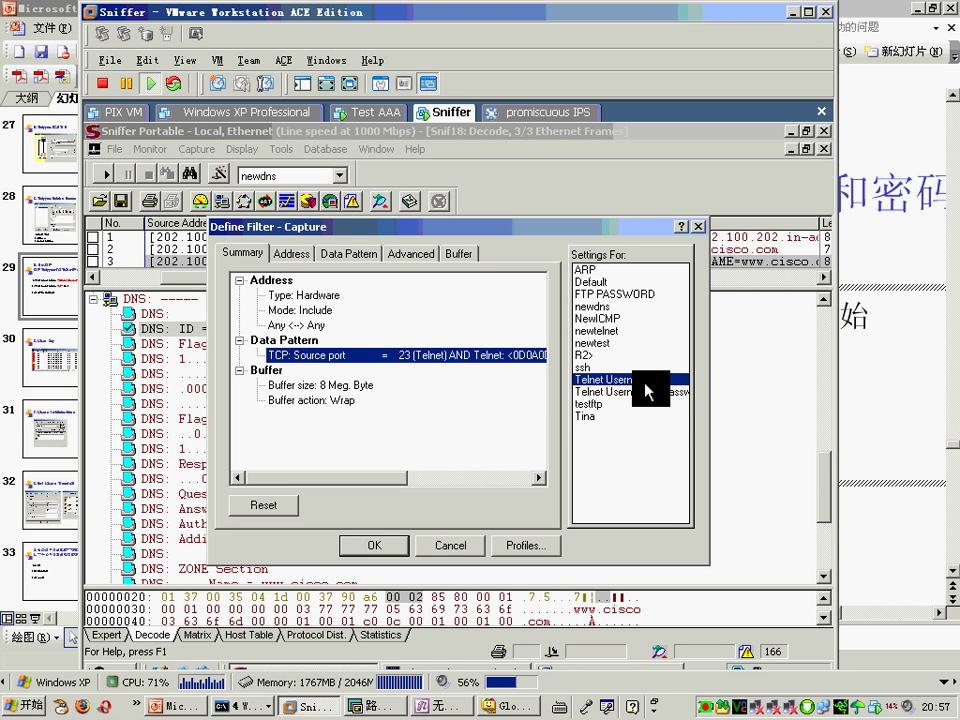
pyautogui.click(375, 546)
pyautogui.click(197, 148)
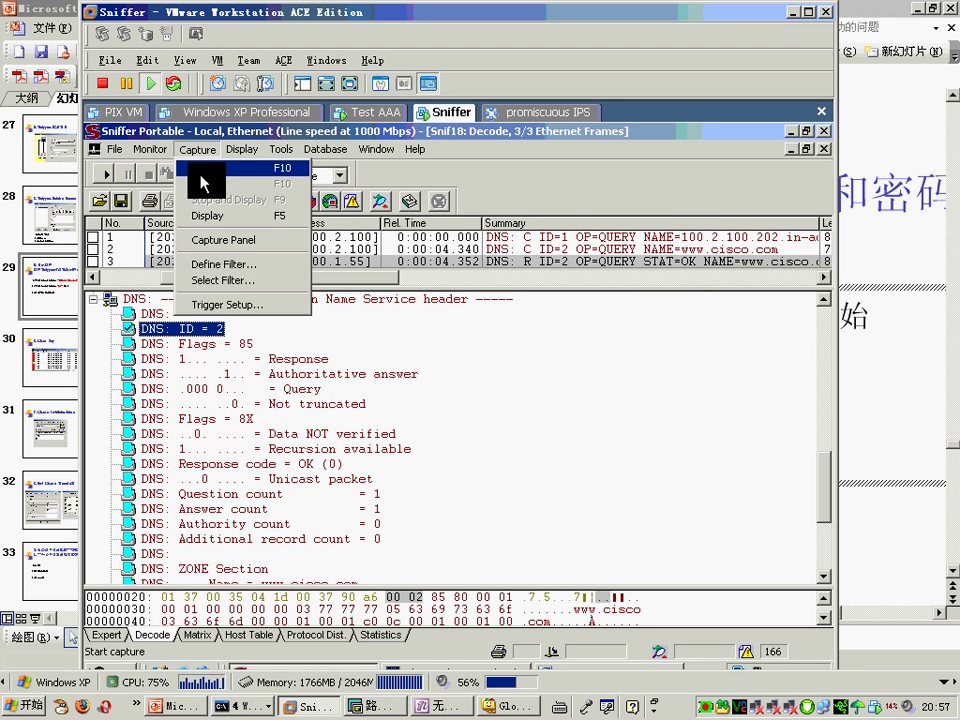
# Step: Review the start and stop trigger definitions, apply Trigger Setup, and dismiss the failure warning
pyautogui.click(200, 302)
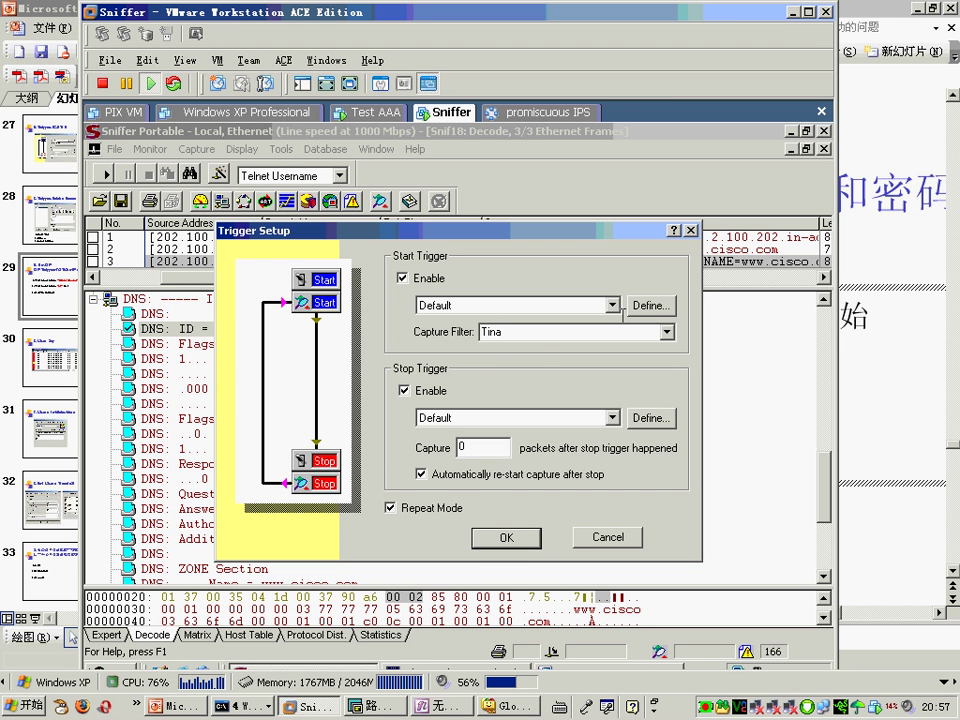
pyautogui.click(652, 308)
pyautogui.click(482, 537)
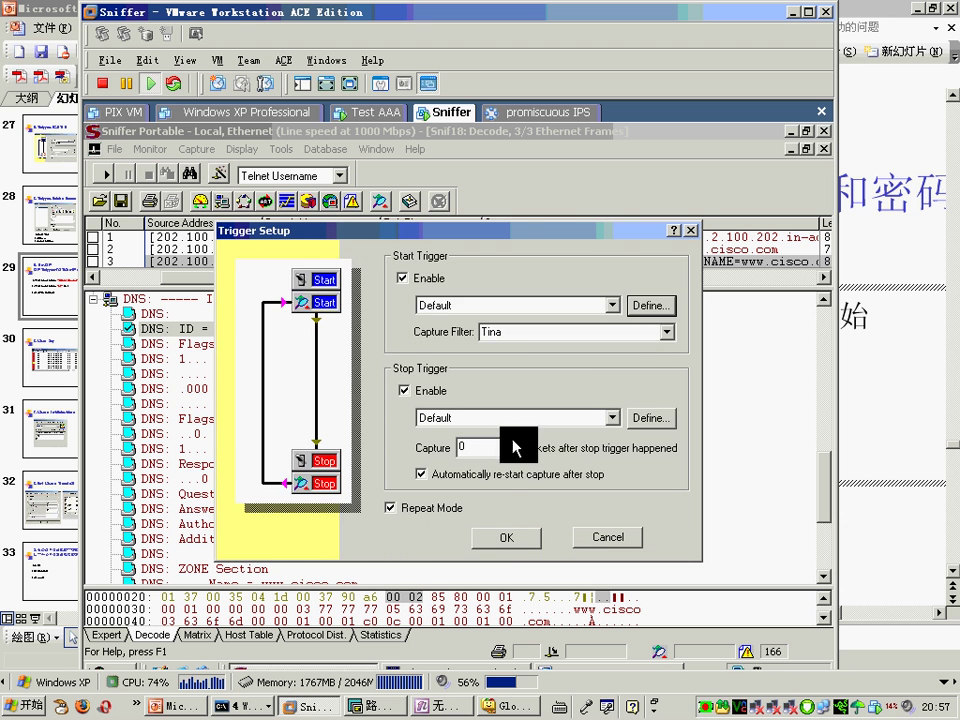
pyautogui.click(648, 419)
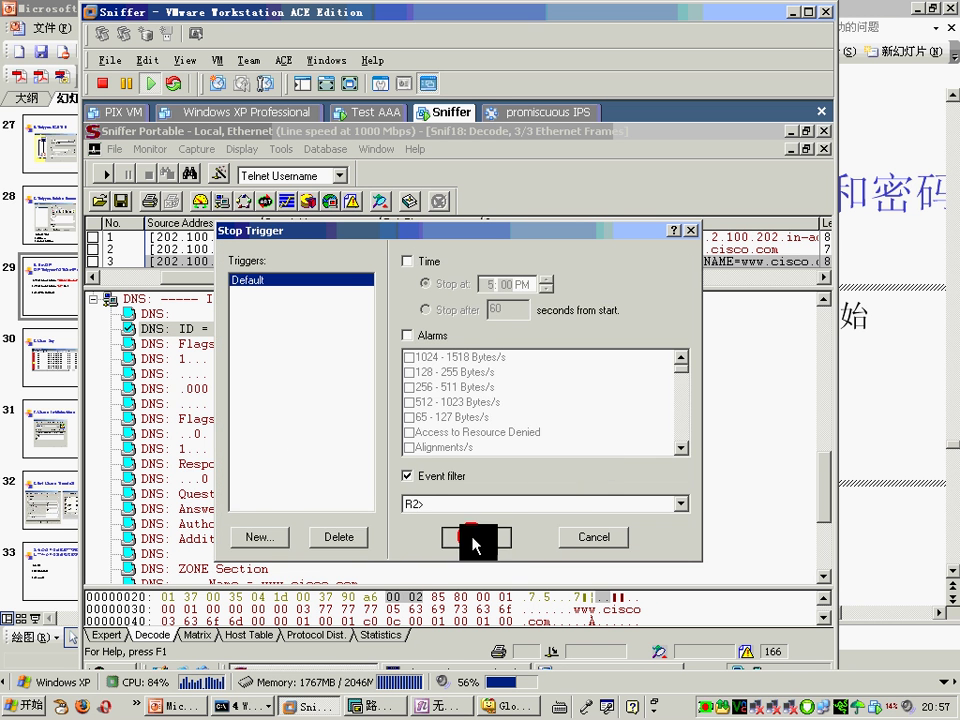
pyautogui.click(476, 537)
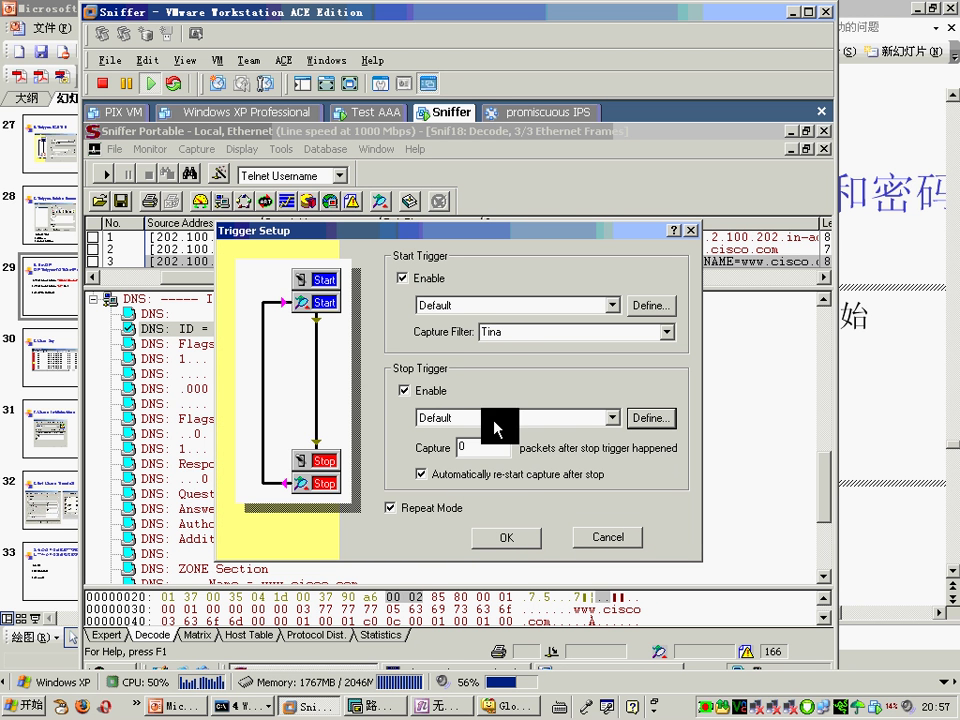
pyautogui.click(506, 537)
pyautogui.click(466, 426)
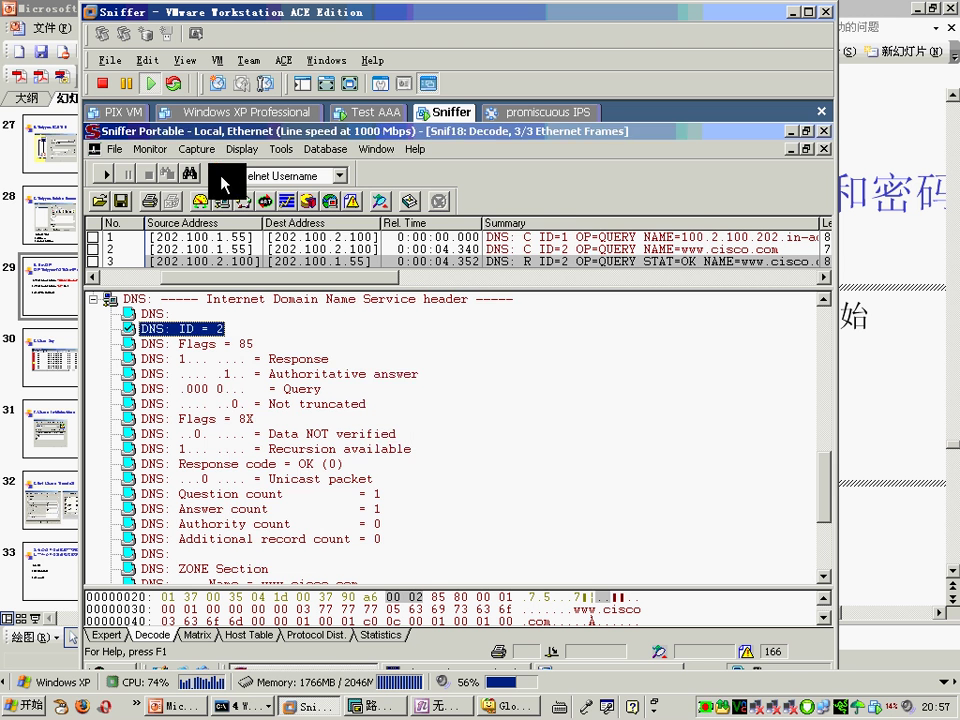
# Step: Select Tina in Define Filter, check its buffer settings, and apply it as the capture filter
pyautogui.click(218, 175)
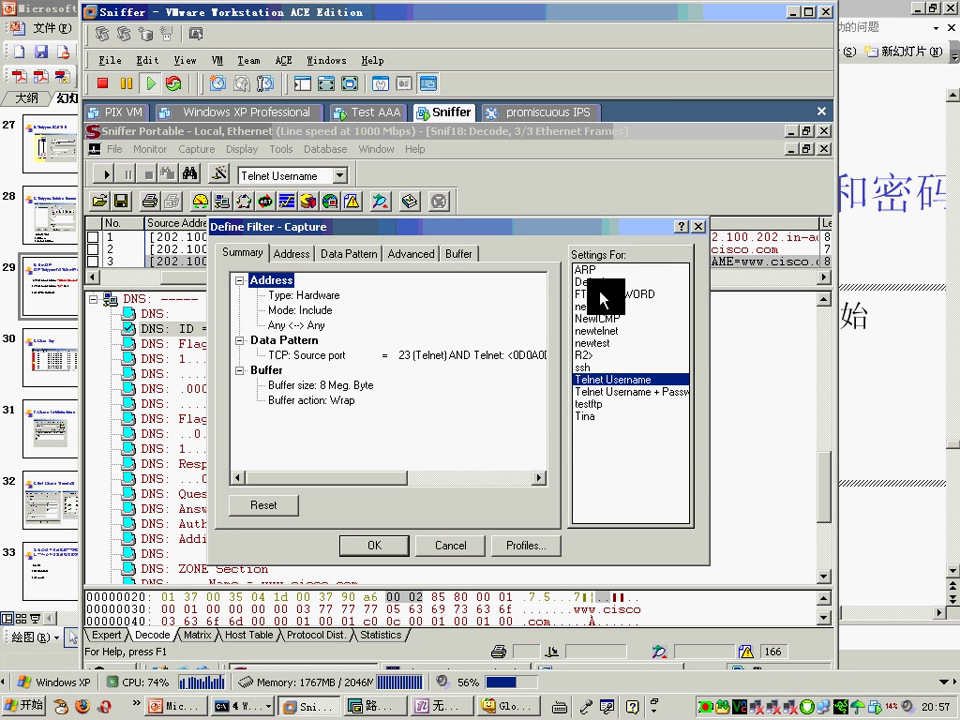
pyautogui.click(584, 416)
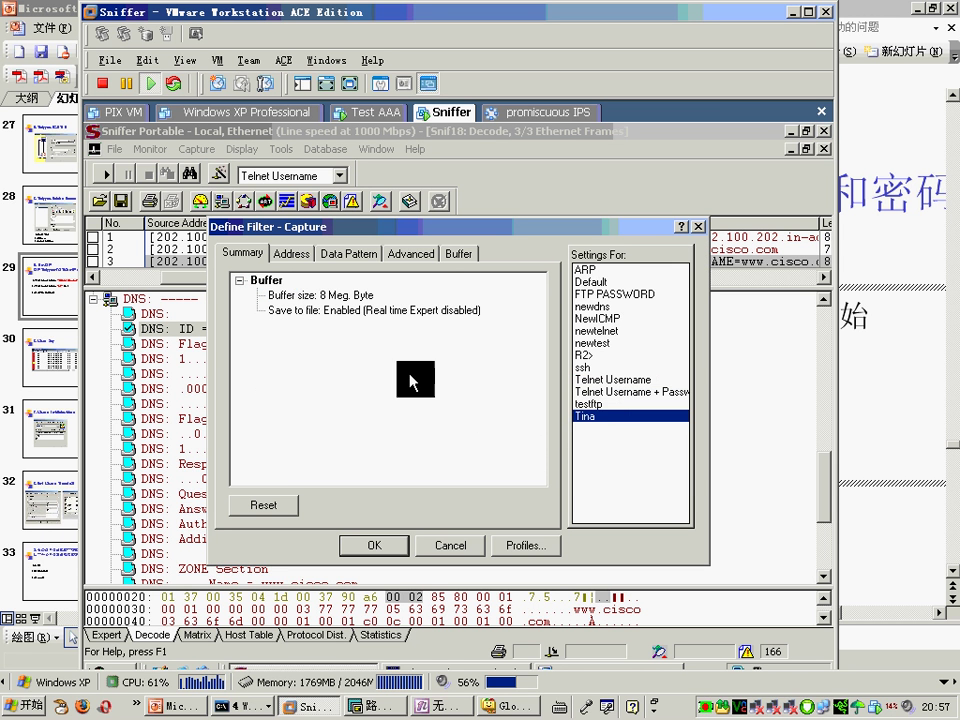
pyautogui.click(457, 254)
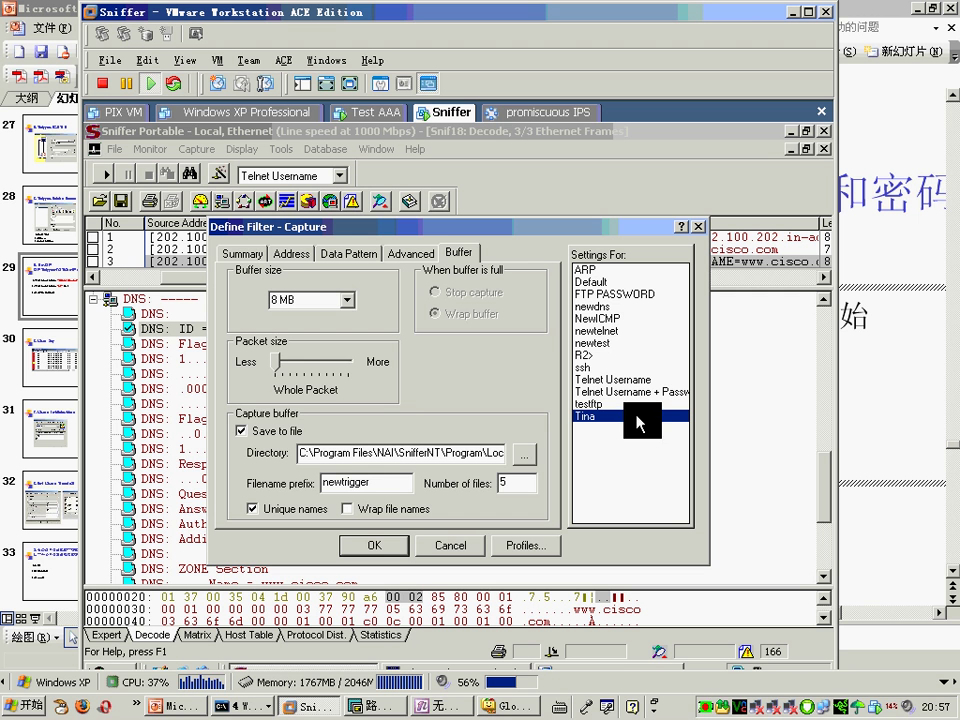
pyautogui.click(245, 253)
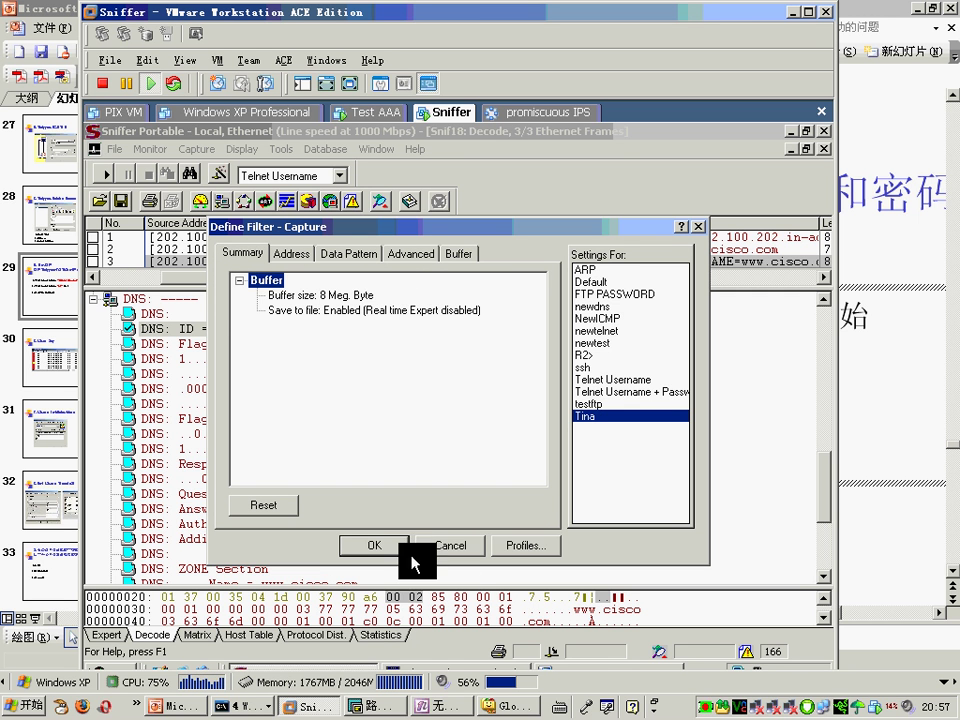
pyautogui.click(385, 545)
# Step: Retry applying Trigger Setup twice with capture filter Tina, dismissing each failure warning
pyautogui.click(178, 150)
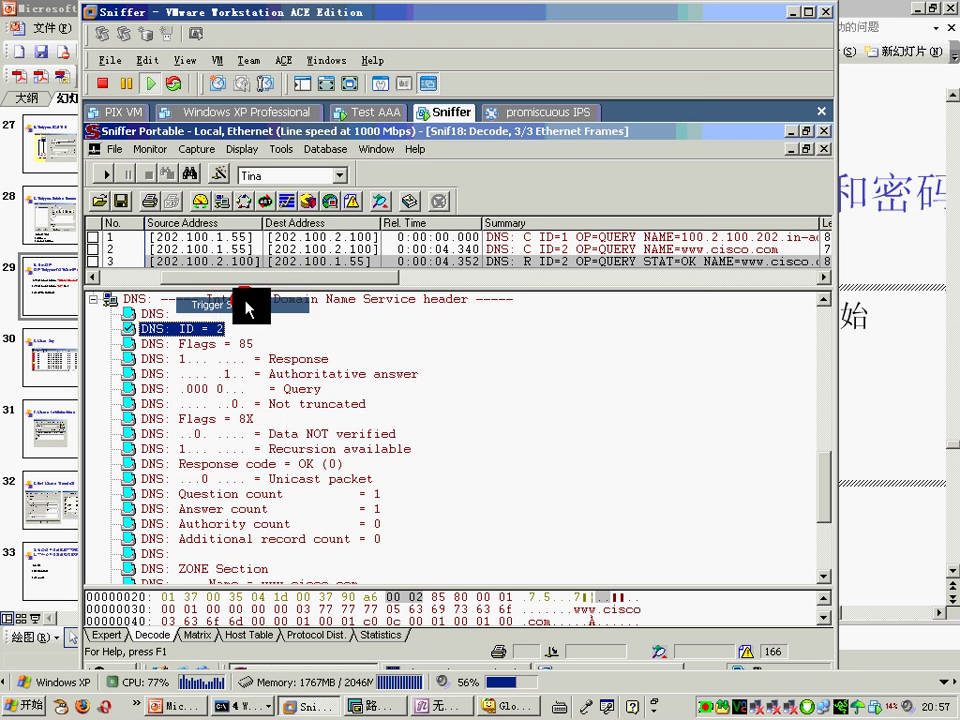
pyautogui.click(245, 302)
pyautogui.click(542, 332)
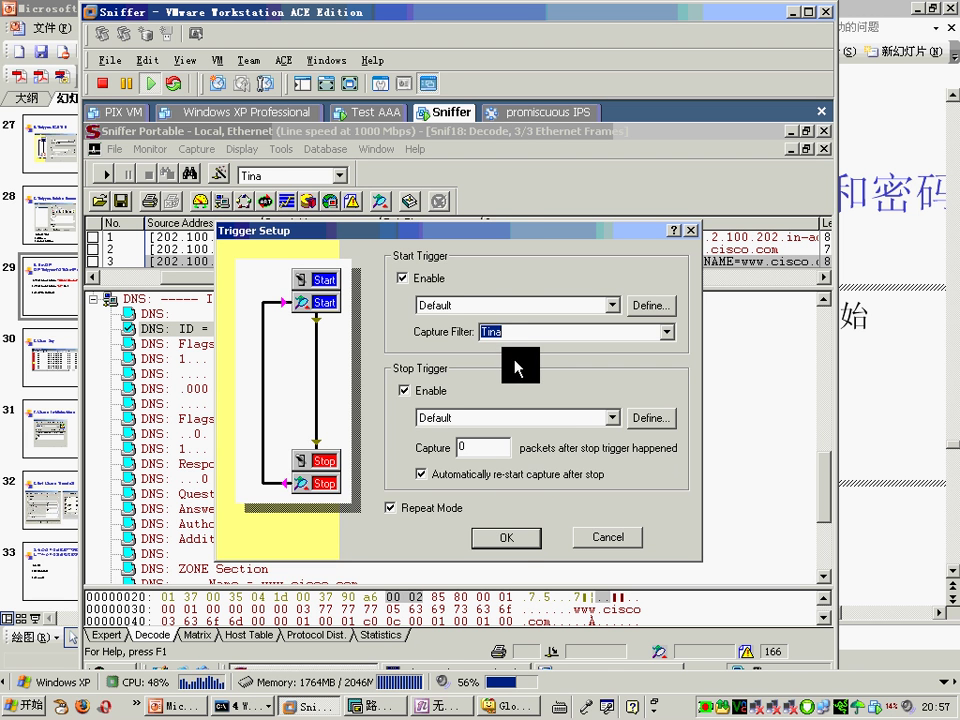
pyautogui.click(506, 537)
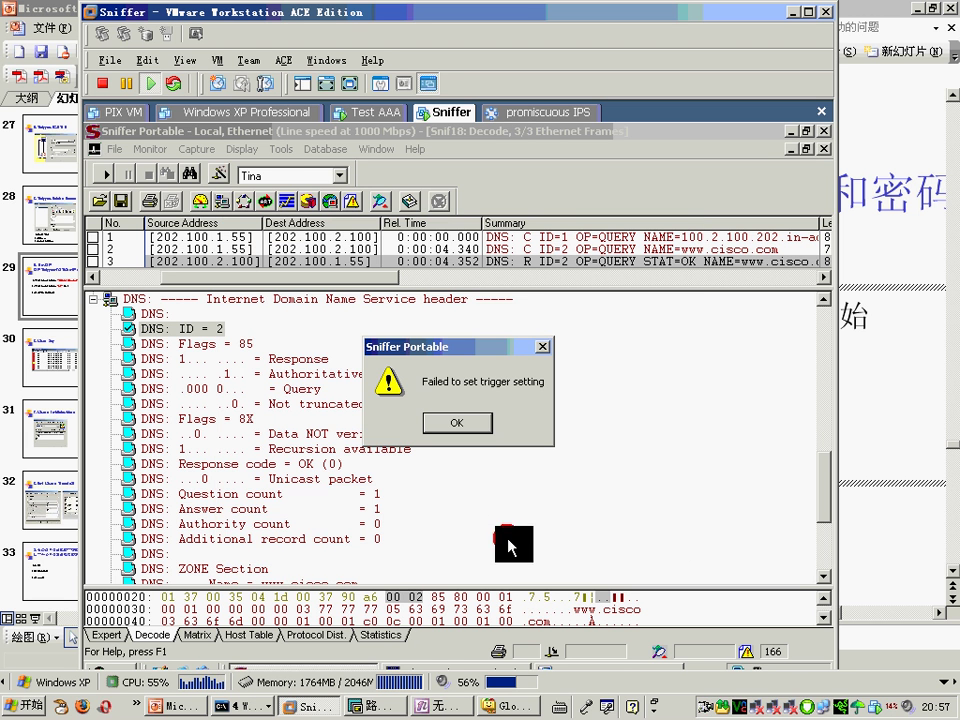
pyautogui.click(470, 424)
pyautogui.click(197, 149)
pyautogui.click(227, 304)
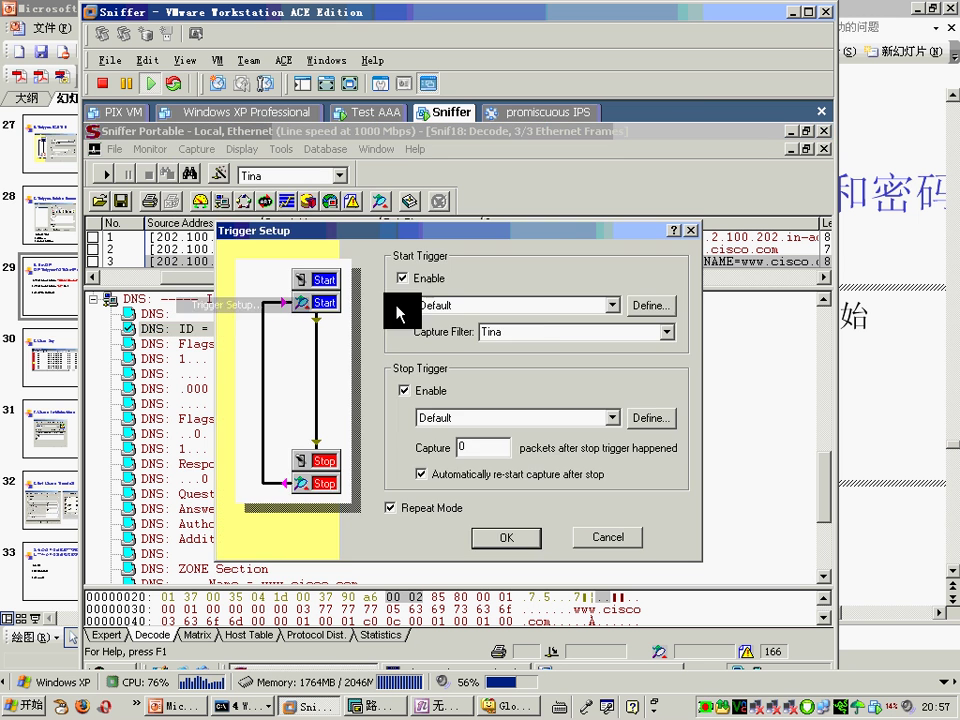
pyautogui.click(506, 536)
pyautogui.click(484, 422)
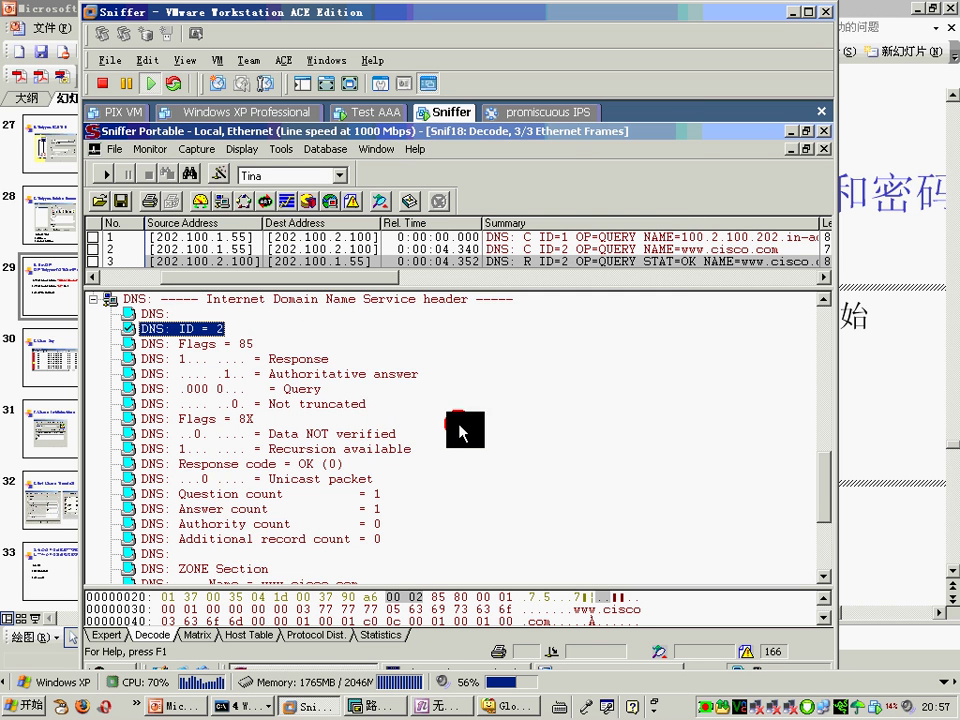
pyautogui.click(218, 176)
# Step: Change Tina's buffer file name prefix from newtrigger to testsniffer and confirm
pyautogui.click(458, 254)
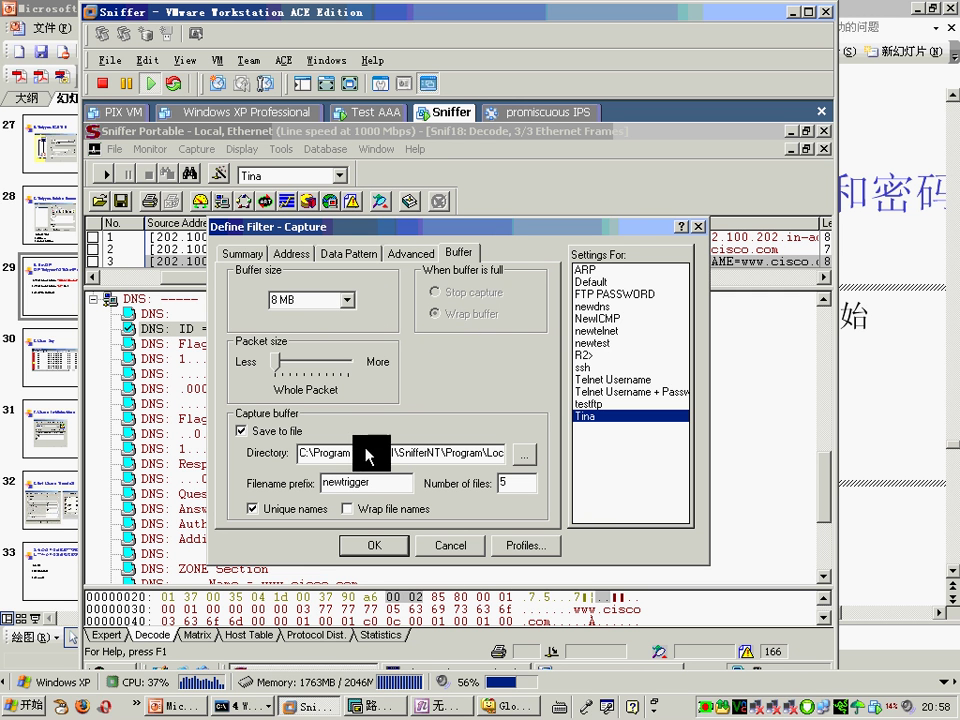
pyautogui.moveTo(466, 452); pyautogui.dragTo(584, 460)
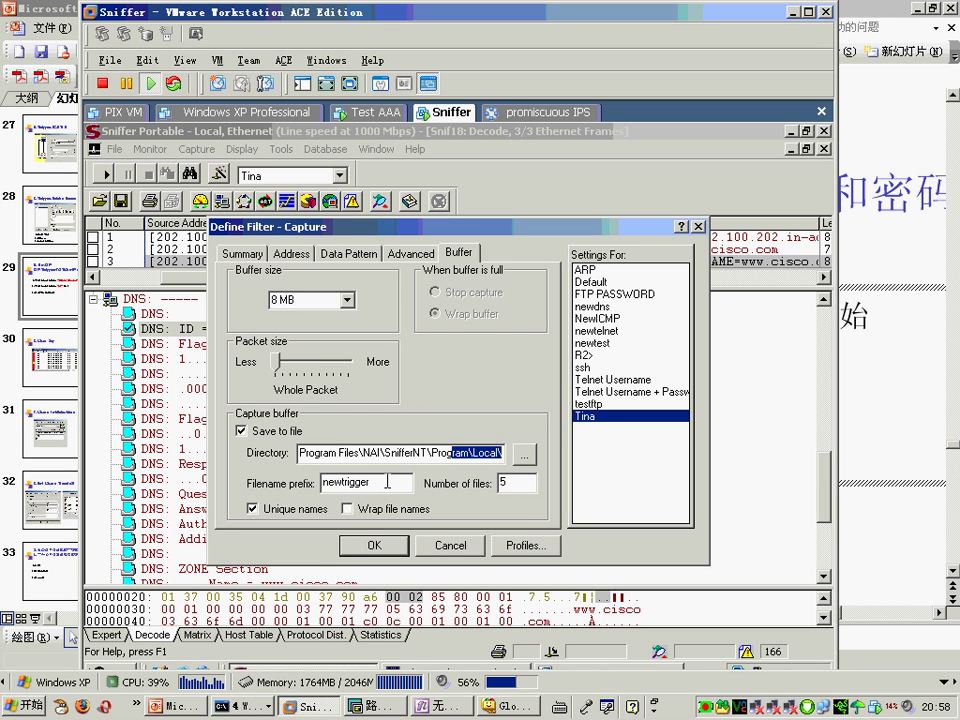
pyautogui.press('Tab')
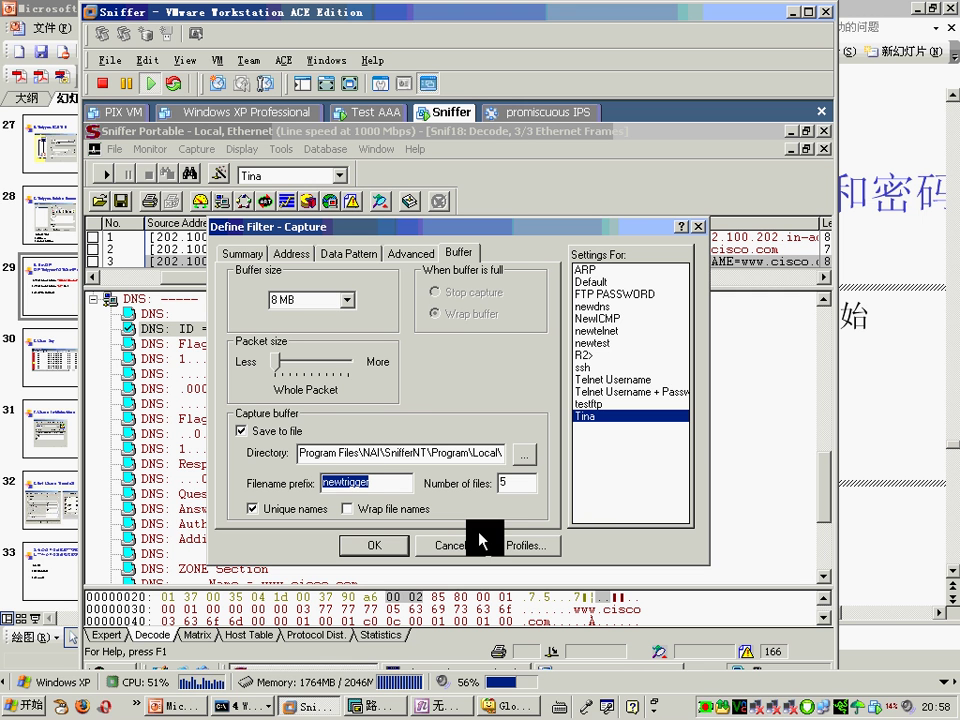
pyautogui.write('test')
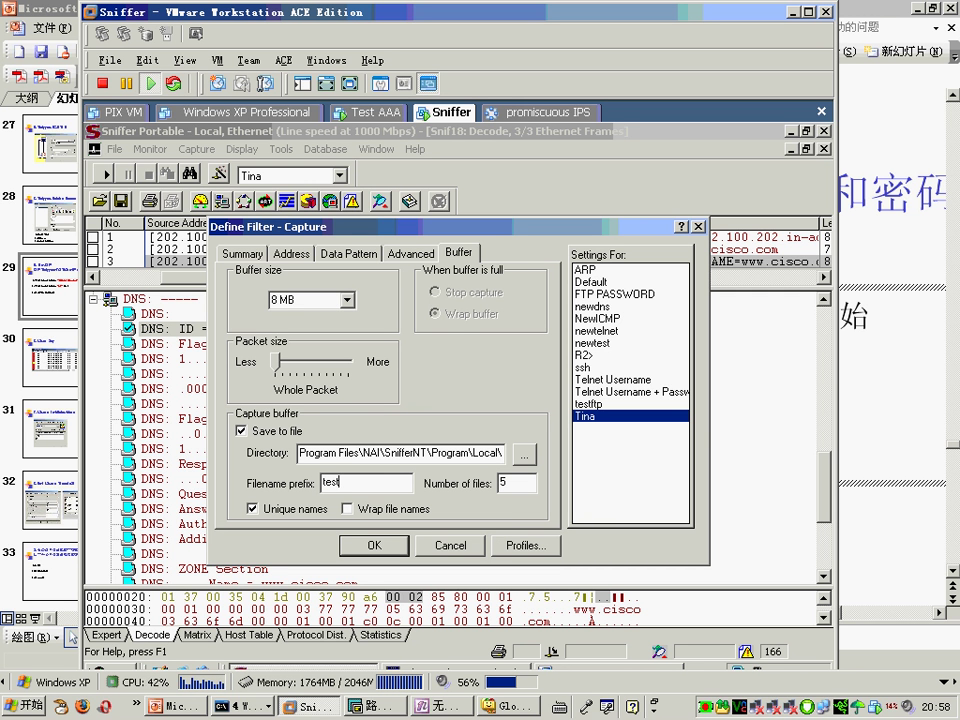
pyautogui.write('sniffer')
pyautogui.press('Tab')
pyautogui.click(384, 549)
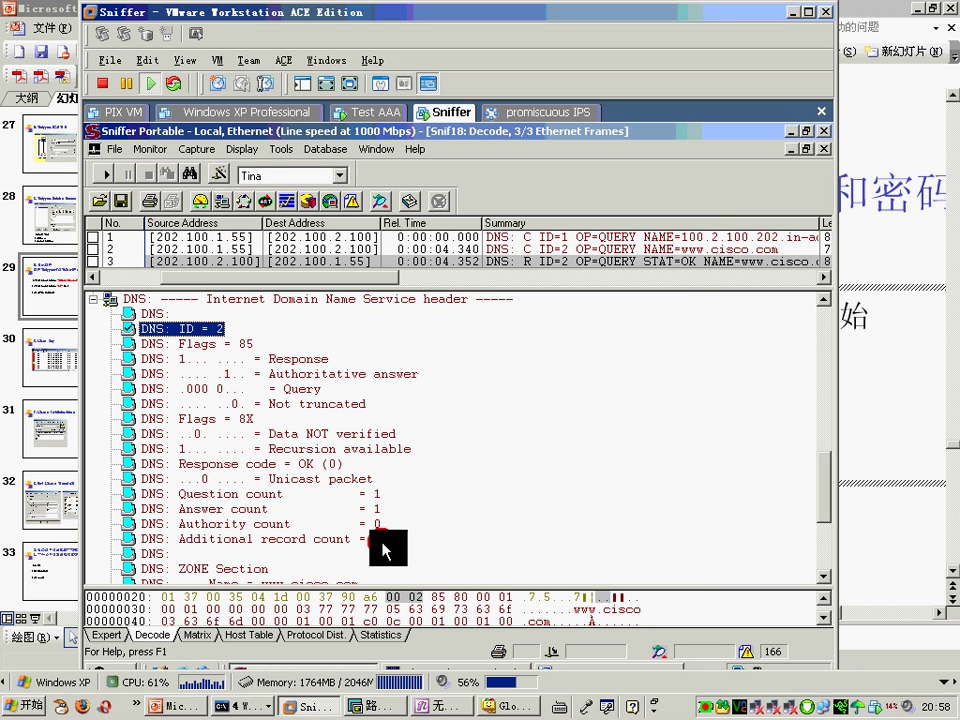
# Step: Retry applying Trigger Setup and dismiss the failure warning
pyautogui.click(163, 150)
pyautogui.click(212, 304)
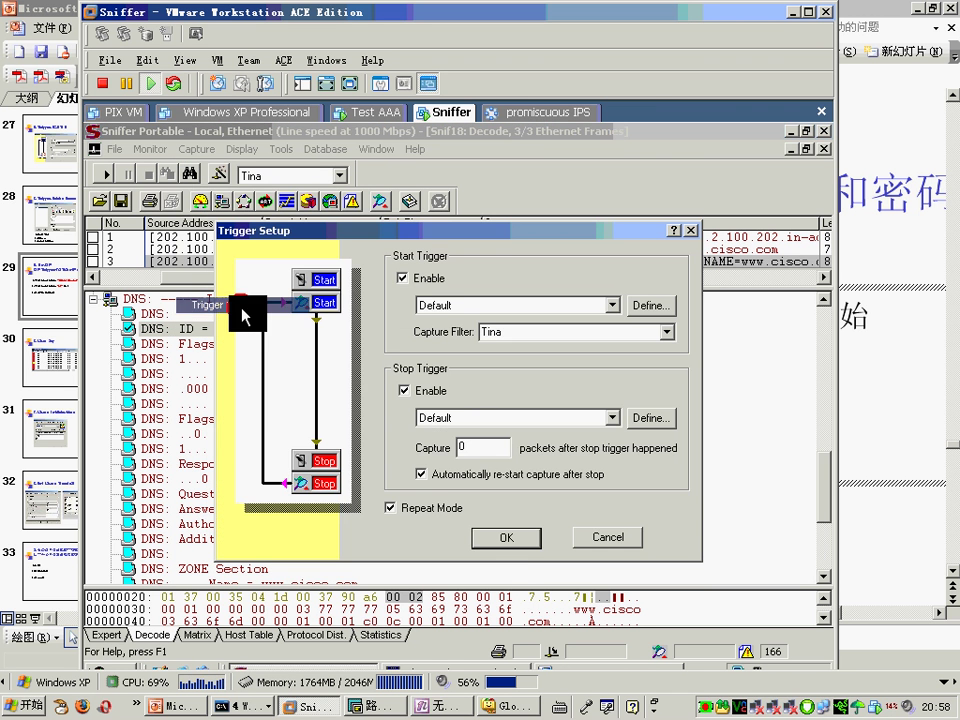
pyautogui.click(504, 537)
pyautogui.click(456, 422)
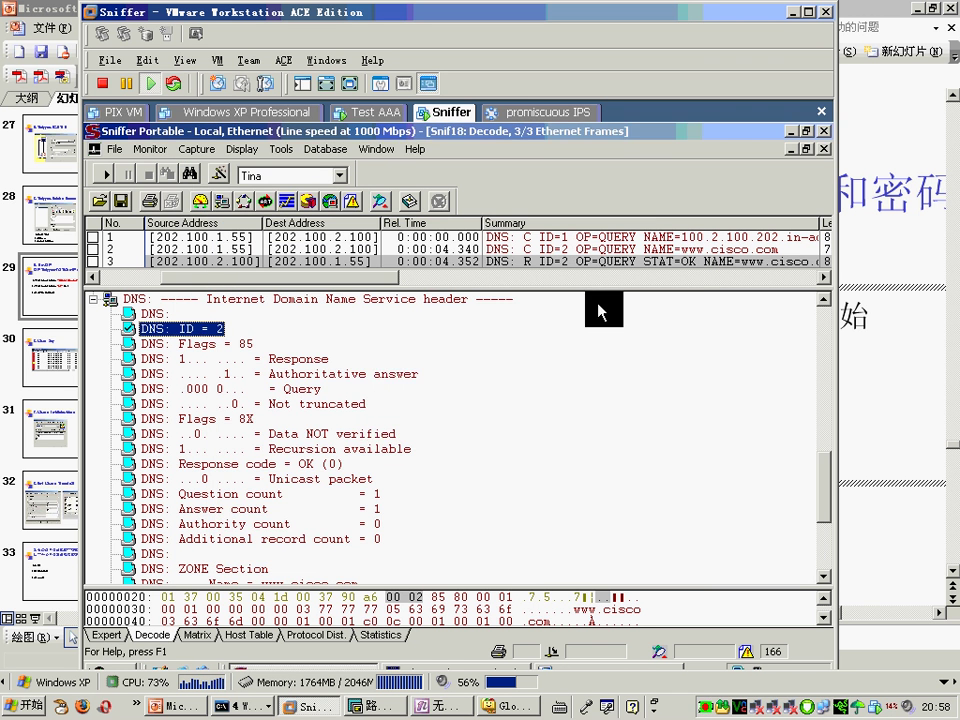
# Step: Close the Snif18, Snif17, Snif16, Snif14 and Snif15 decodes without saving
pyautogui.click(824, 148)
pyautogui.press('Return')
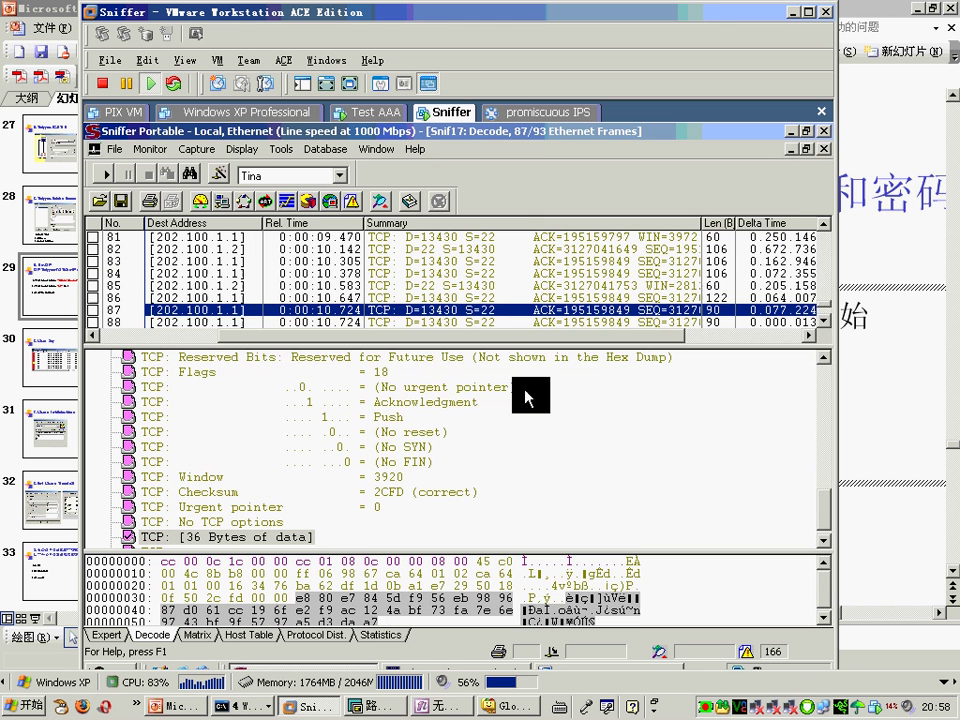
pyautogui.click(824, 148)
pyautogui.click(470, 422)
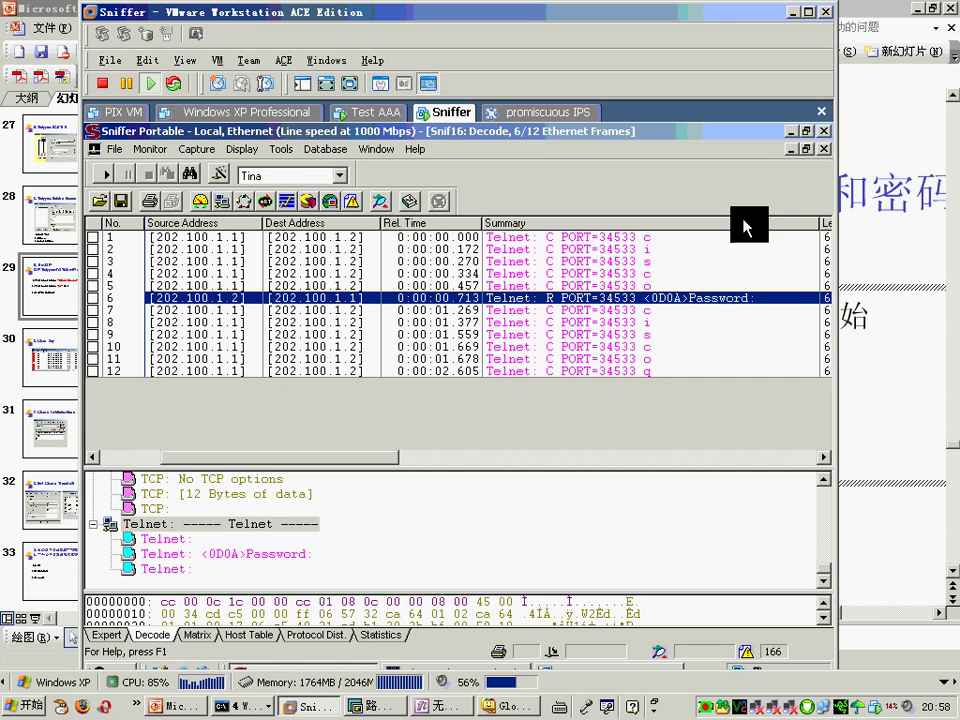
pyautogui.click(824, 148)
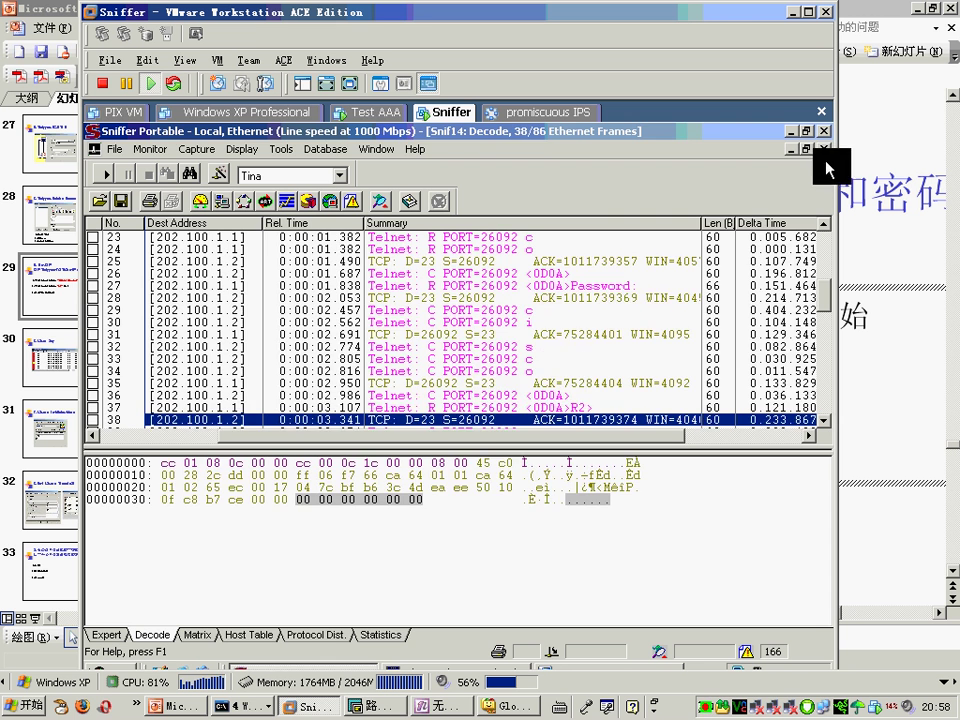
pyautogui.click(825, 149)
pyautogui.click(466, 423)
pyautogui.click(825, 149)
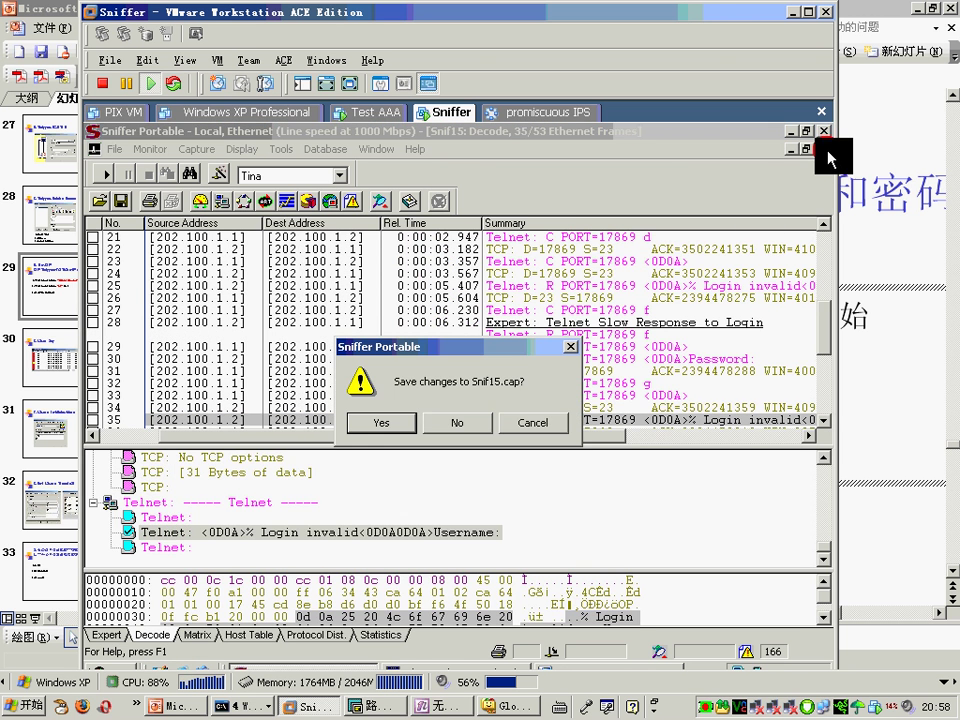
pyautogui.click(478, 420)
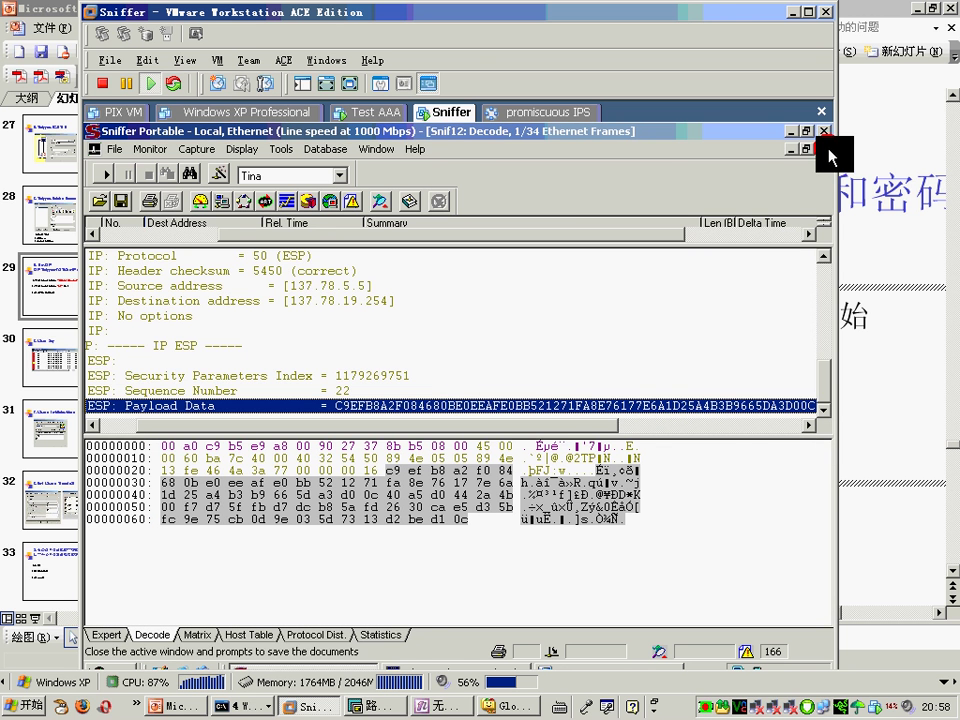
# Step: Close Snif12, Snif11, Snif10 and the passive FTP decode unsaved, quitting Sniffer Portable
pyautogui.click(825, 149)
pyautogui.click(457, 422)
pyautogui.click(825, 149)
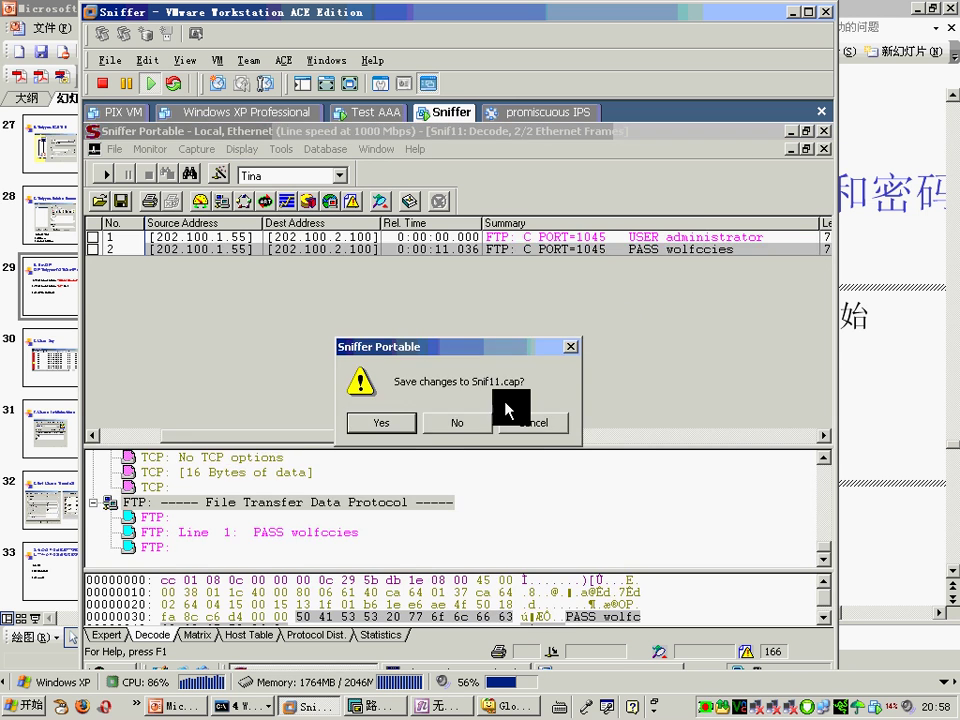
pyautogui.click(457, 422)
pyautogui.click(825, 149)
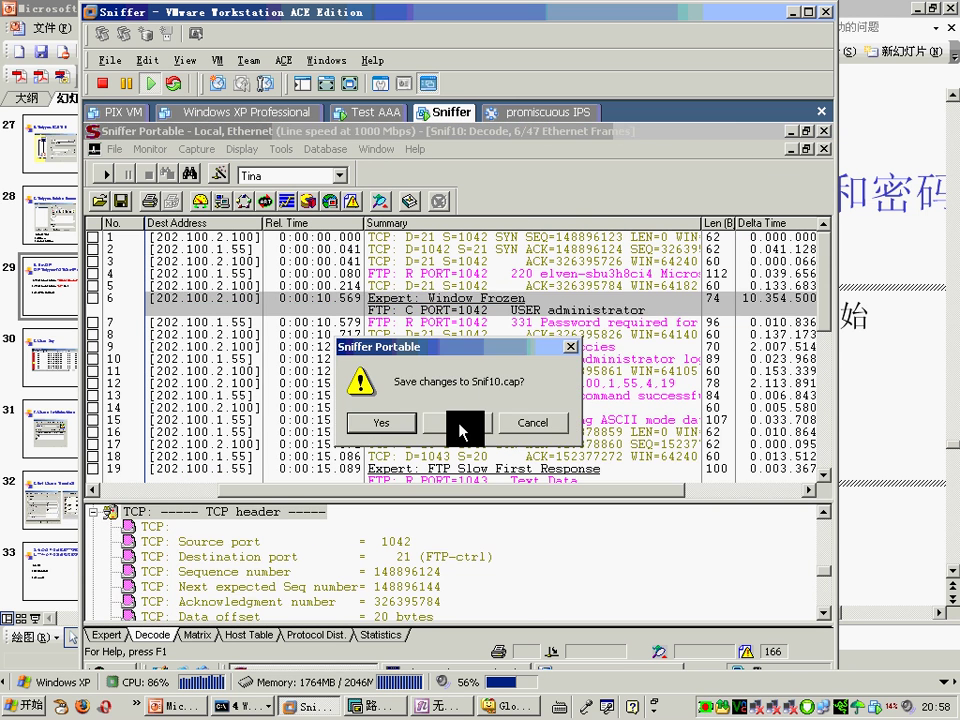
pyautogui.click(457, 422)
pyautogui.click(825, 149)
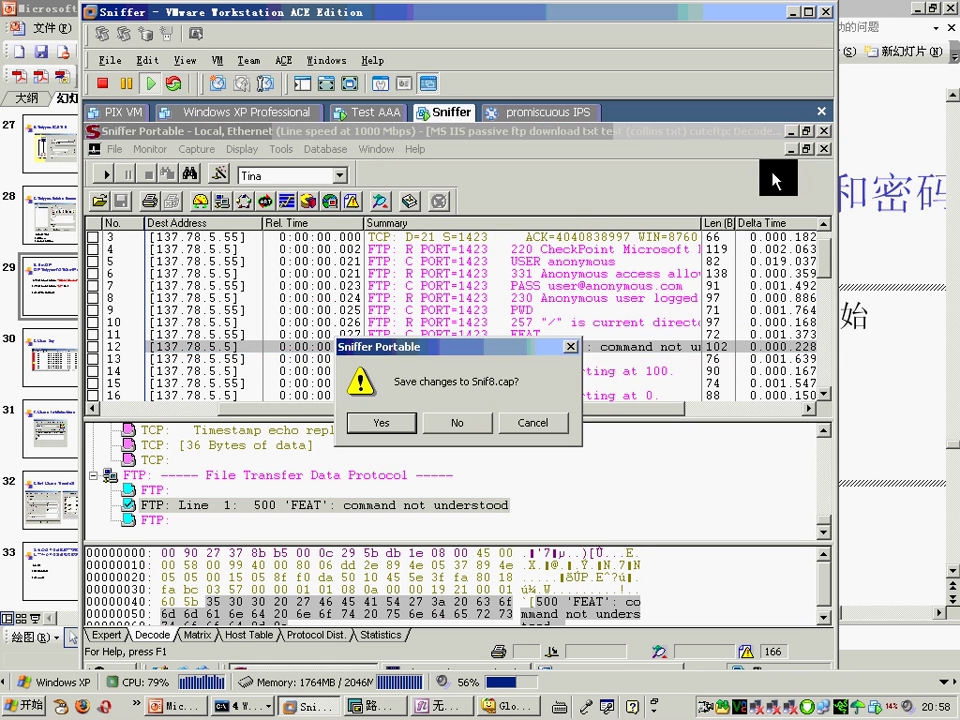
pyautogui.click(457, 432)
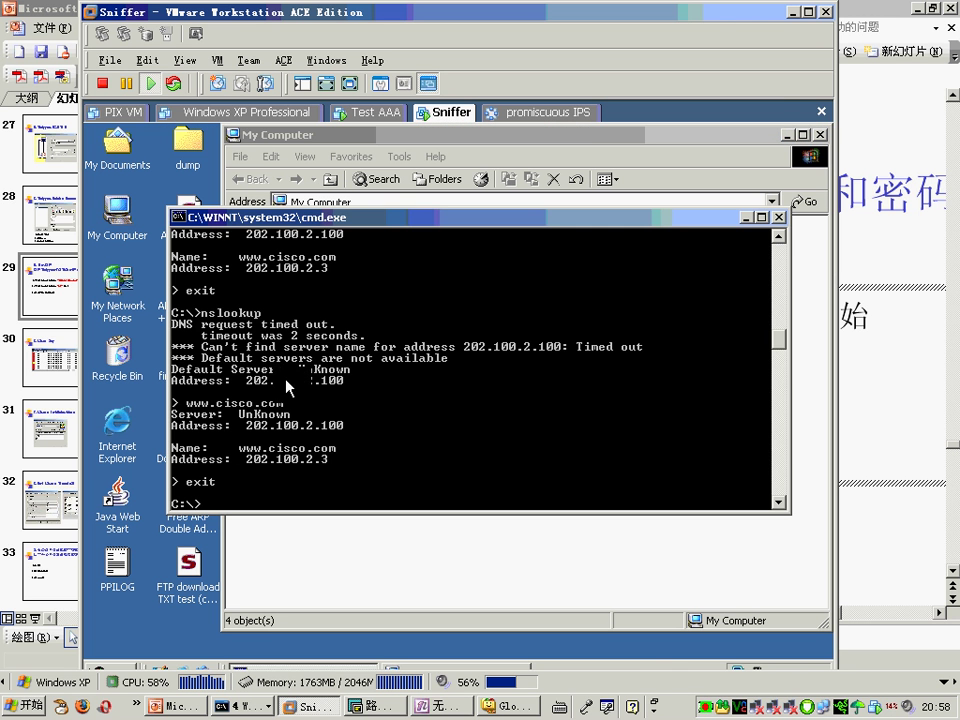
# Step: Close the command prompt and My Computer windows
pyautogui.click(178, 216)
pyautogui.click(200, 336)
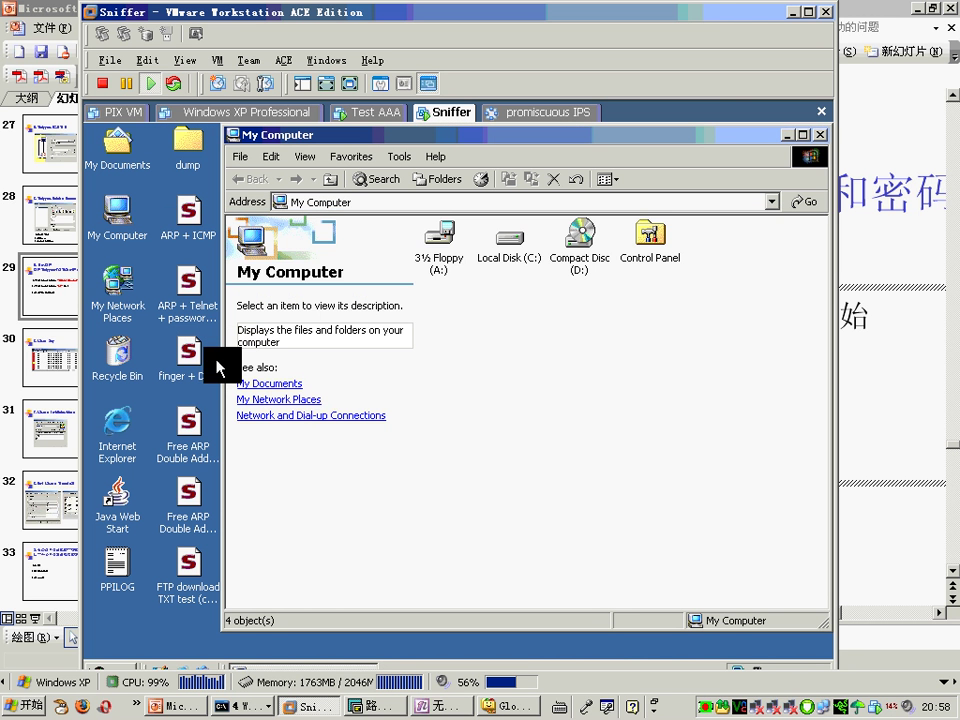
pyautogui.click(820, 135)
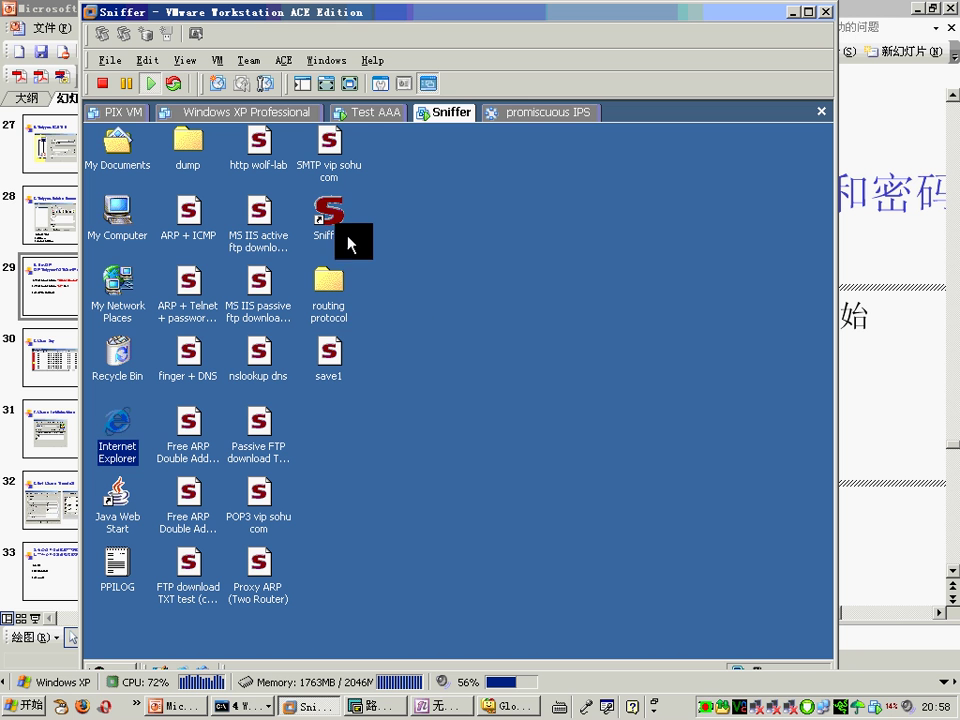
# Step: Relaunch Sniffer Portable from the desktop and start capturing by confirming Trigger Setup
pyautogui.doubleClick(330, 212)
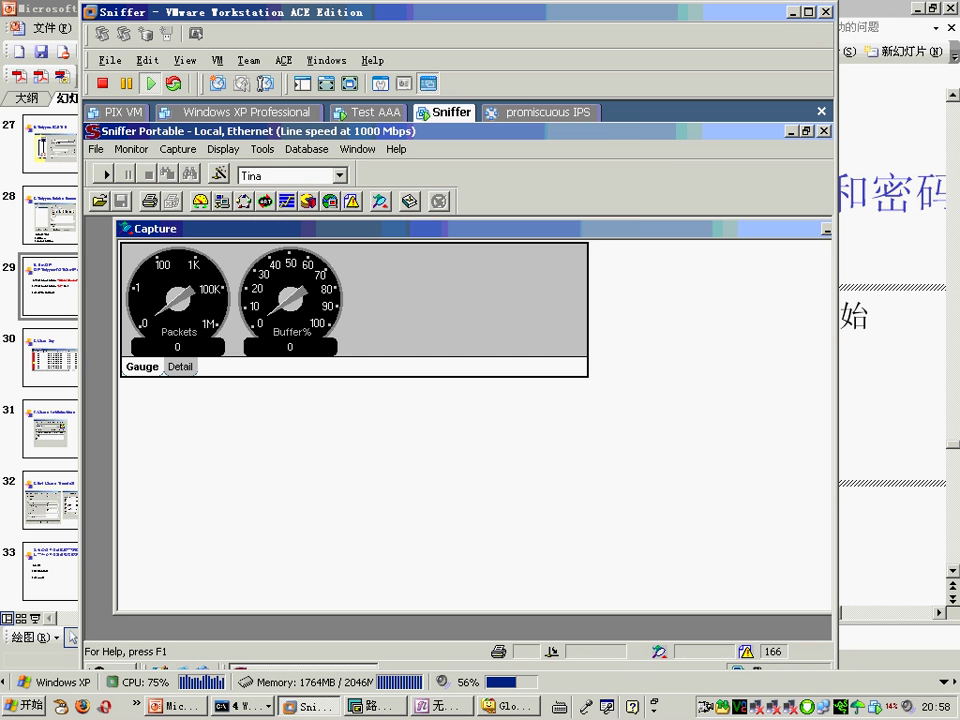
pyautogui.click(182, 151)
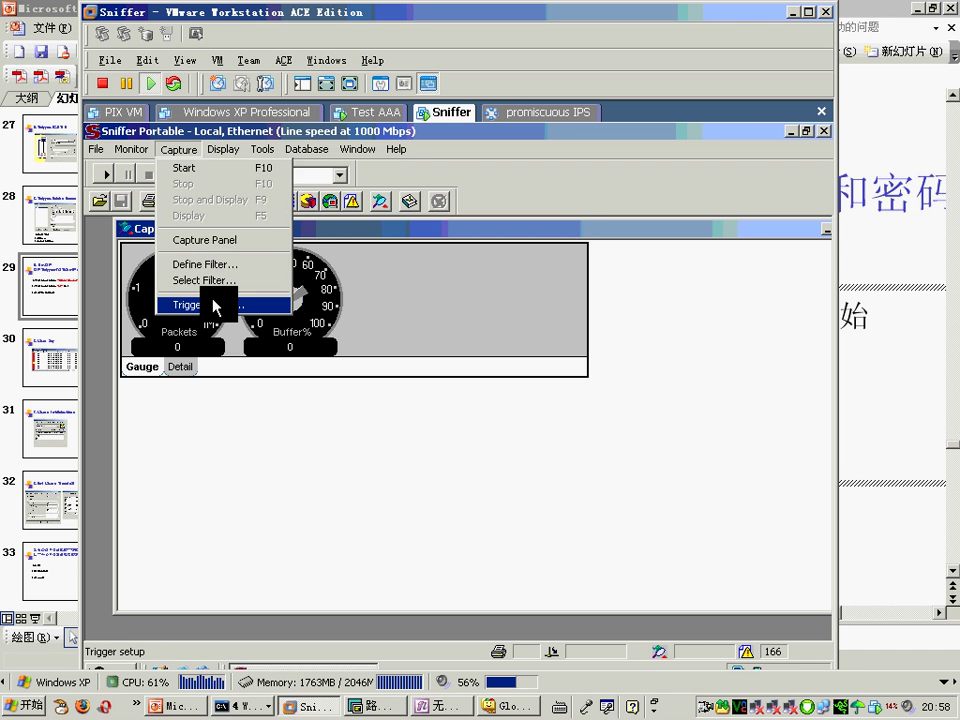
pyautogui.click(216, 306)
pyautogui.click(500, 538)
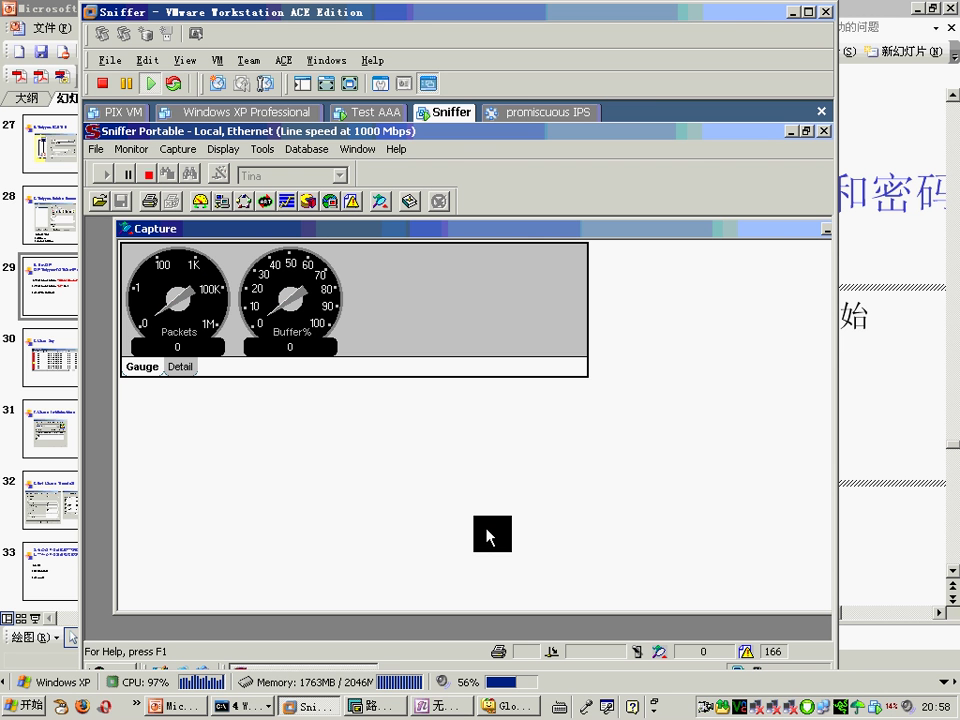
pyautogui.click(186, 154)
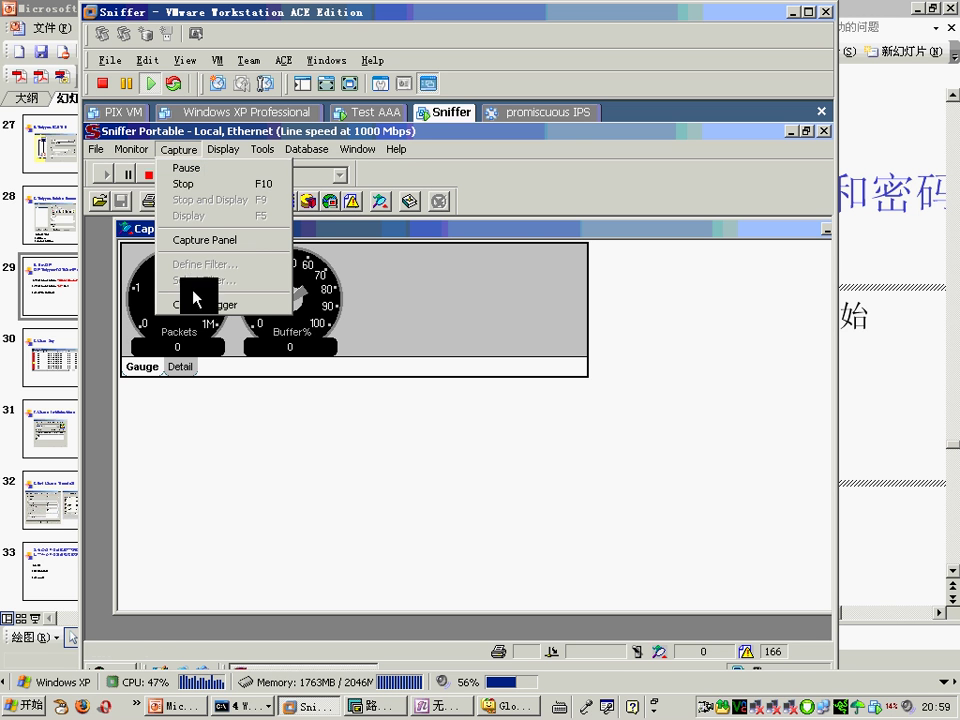
pyautogui.click(704, 322)
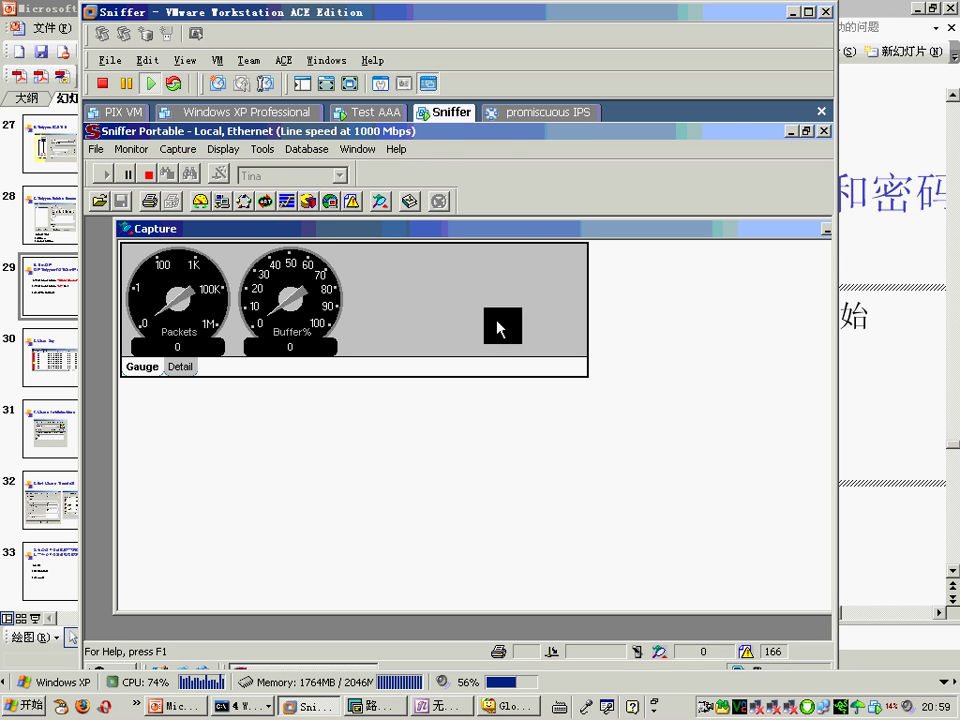
# Step: Bring the R3 session forward, move the terminal aside to reveal the gauges, and wake R3's console
pyautogui.hotkey('alt', 'Tab')
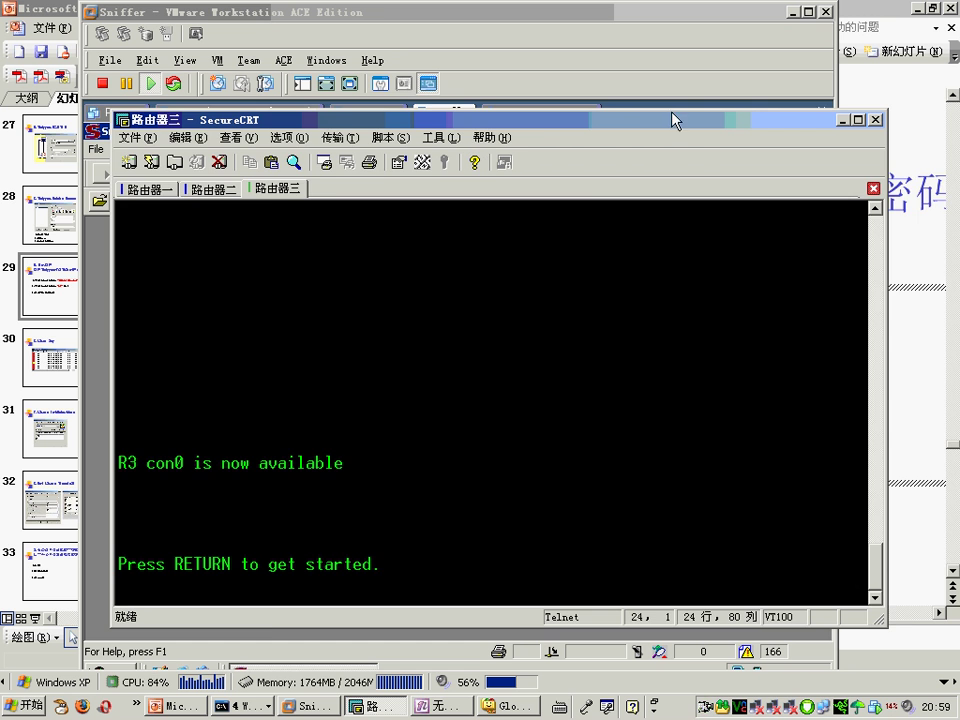
pyautogui.moveTo(673, 118); pyautogui.dragTo(941, 99)
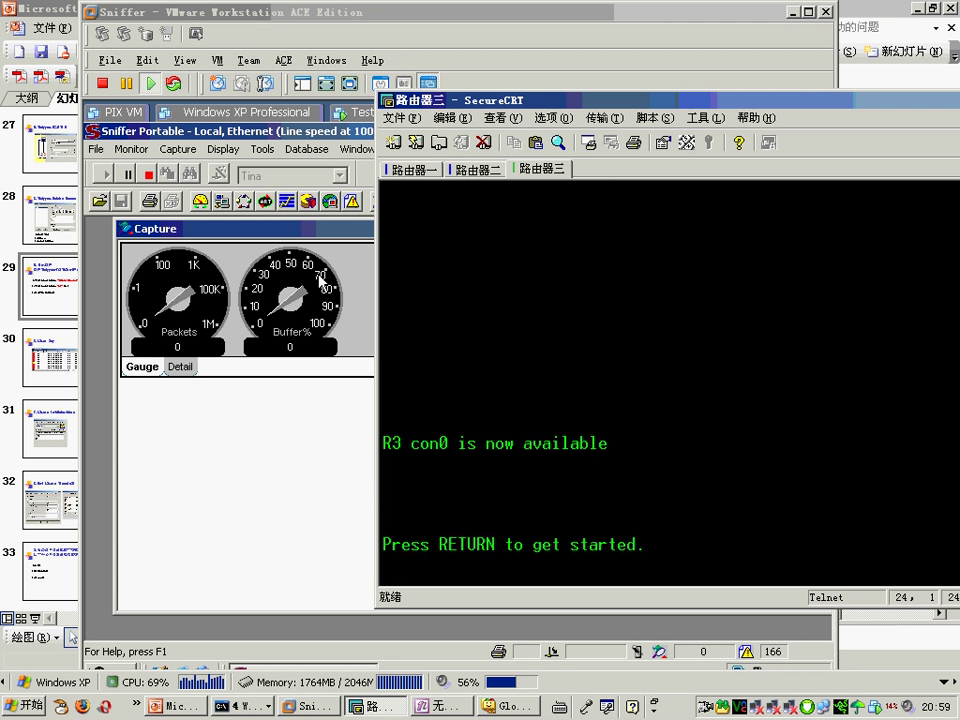
pyautogui.press('Return')
pyautogui.press('Return')
pyautogui.press('Return')
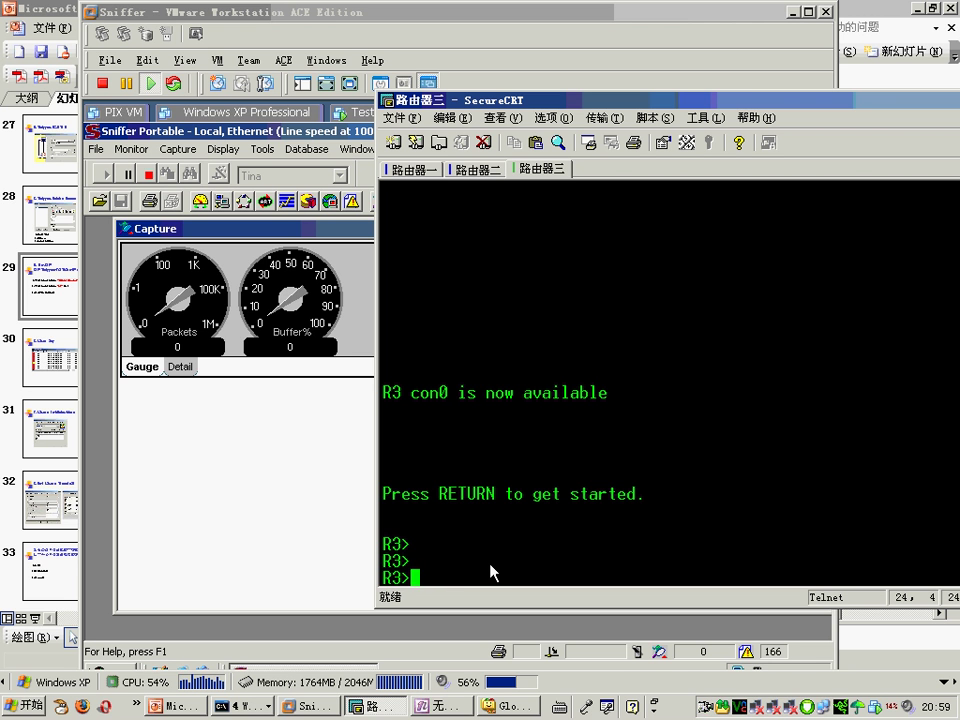
# Step: On R1, enter enable mode, telnet 202.100.1.2 and log in to R2 with the username and password
pyautogui.hotkey('alt', '1')
pyautogui.press('Return')
pyautogui.press('Return')
pyautogui.press('Return')
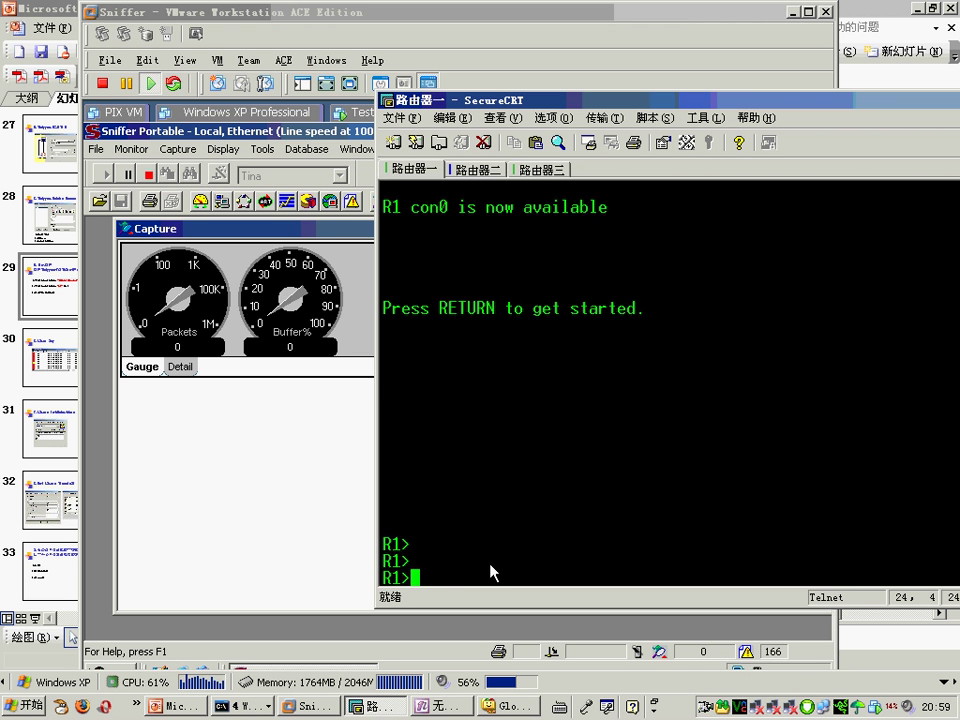
pyautogui.write('en')
pyautogui.press('Return')
pyautogui.write('telnet 202.100')
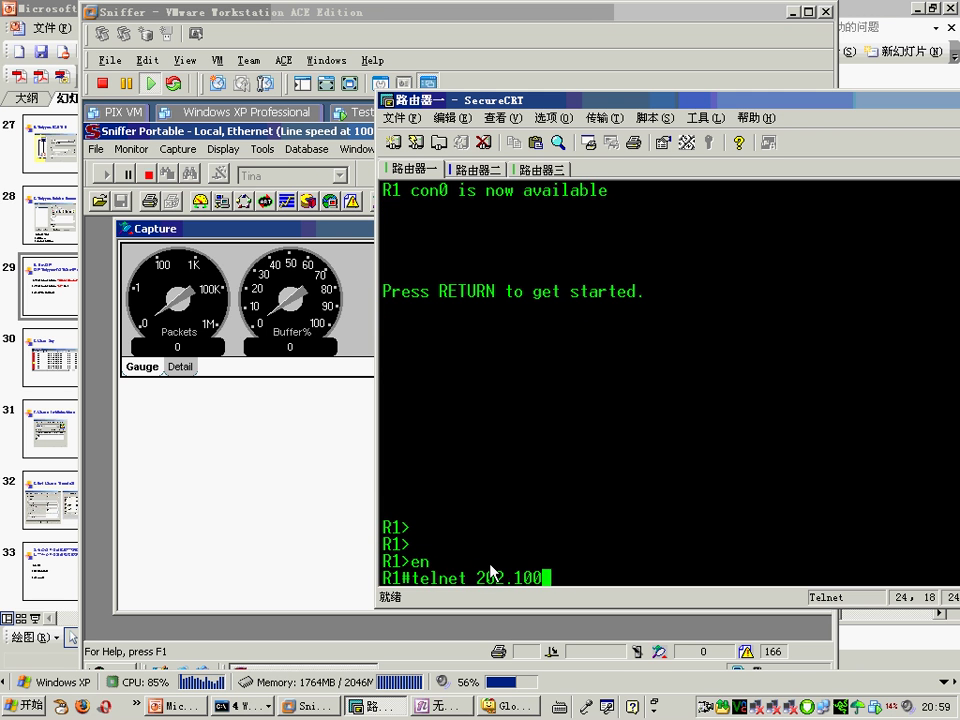
pyautogui.write('.1.2')
pyautogui.press('Return')
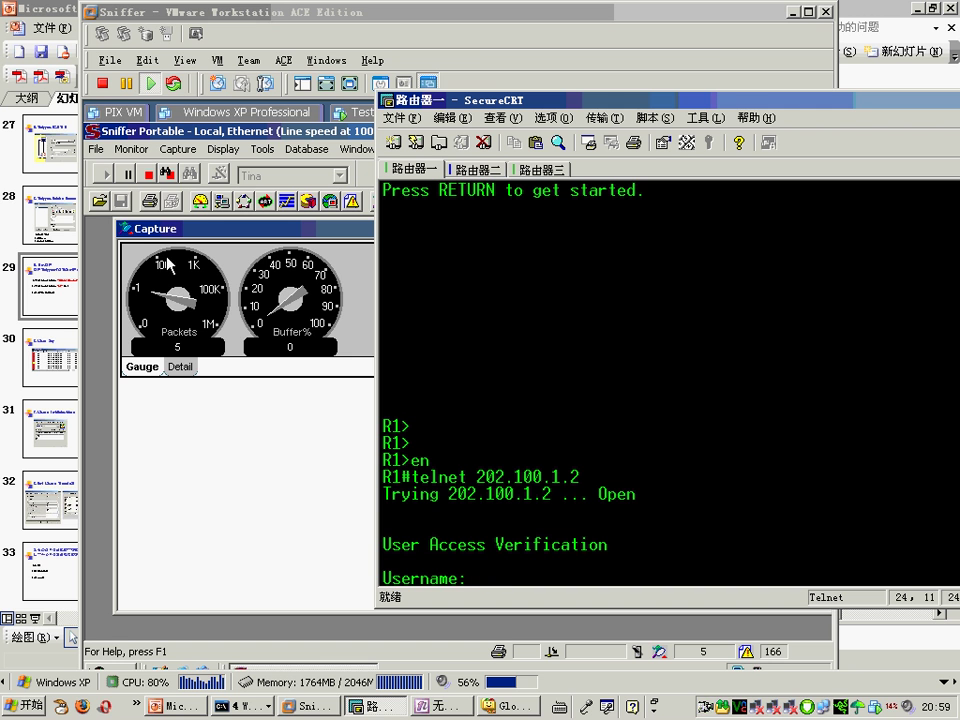
pyautogui.write('cisco')
pyautogui.press('Return')
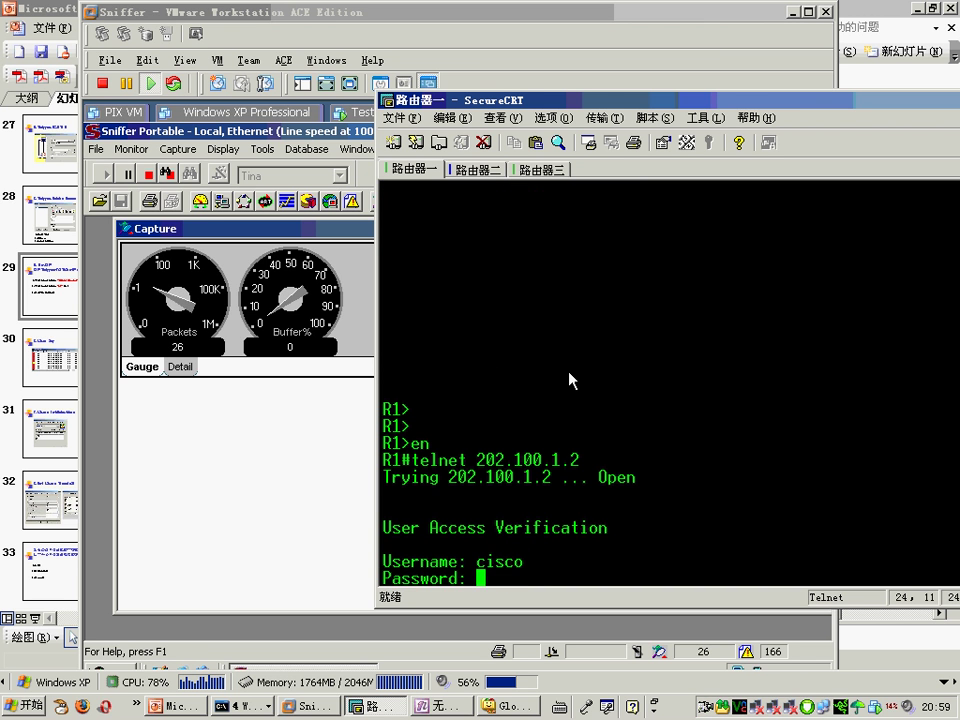
pyautogui.write('cisco')
pyautogui.press('Return')
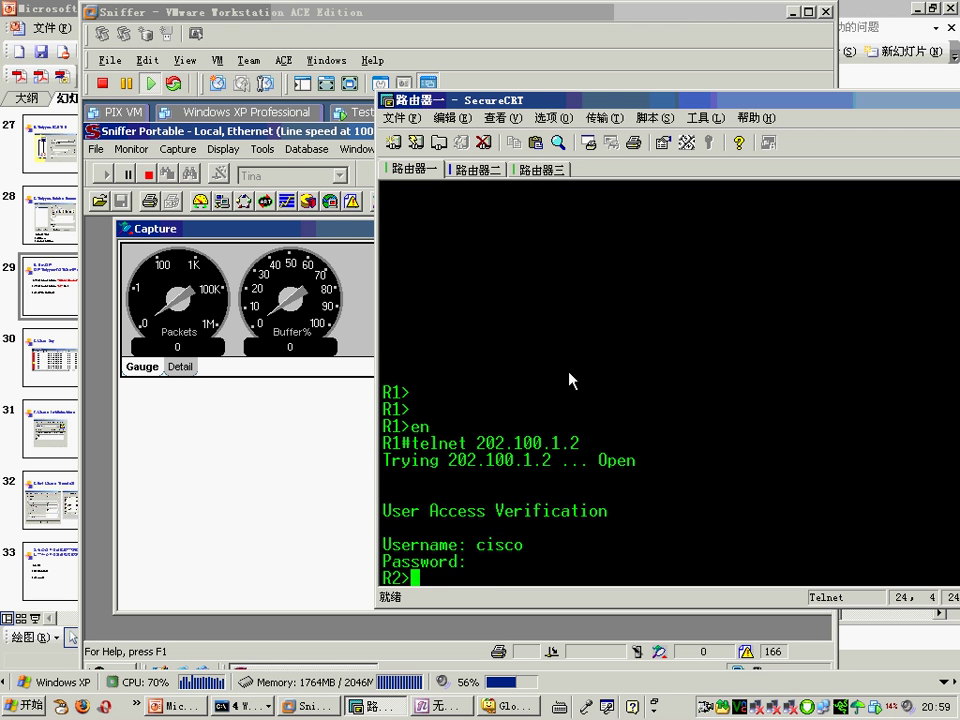
# Step: Quit R2, repeat the telnet 202.100.1.2 login, then return to Sniffer and close its window
pyautogui.write('q')
pyautogui.press('Return')
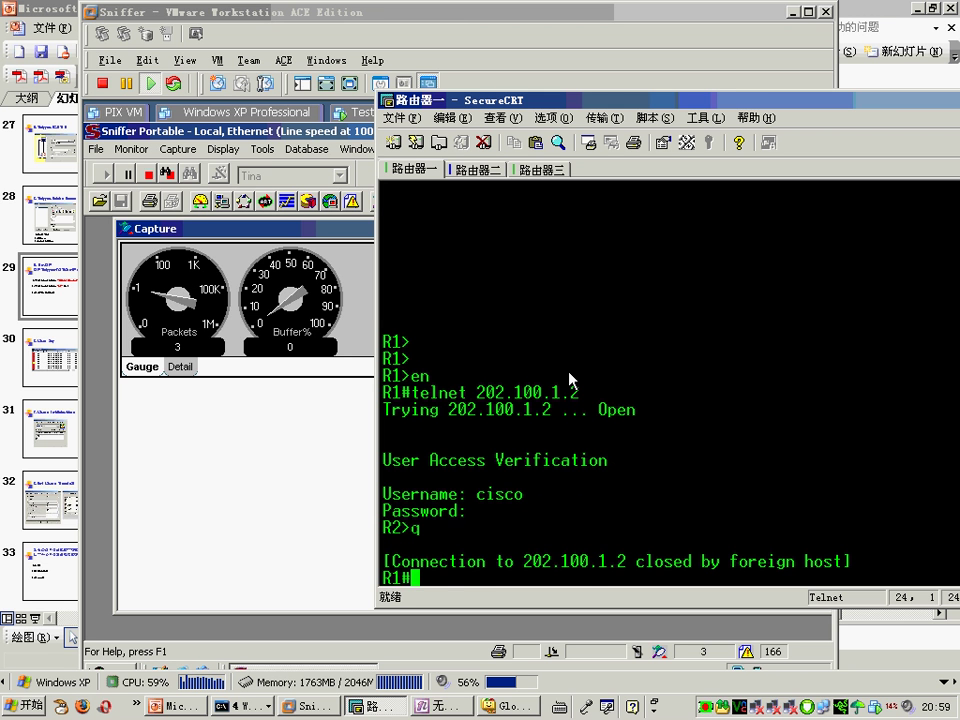
pyautogui.press('Up')
pyautogui.press('Return')
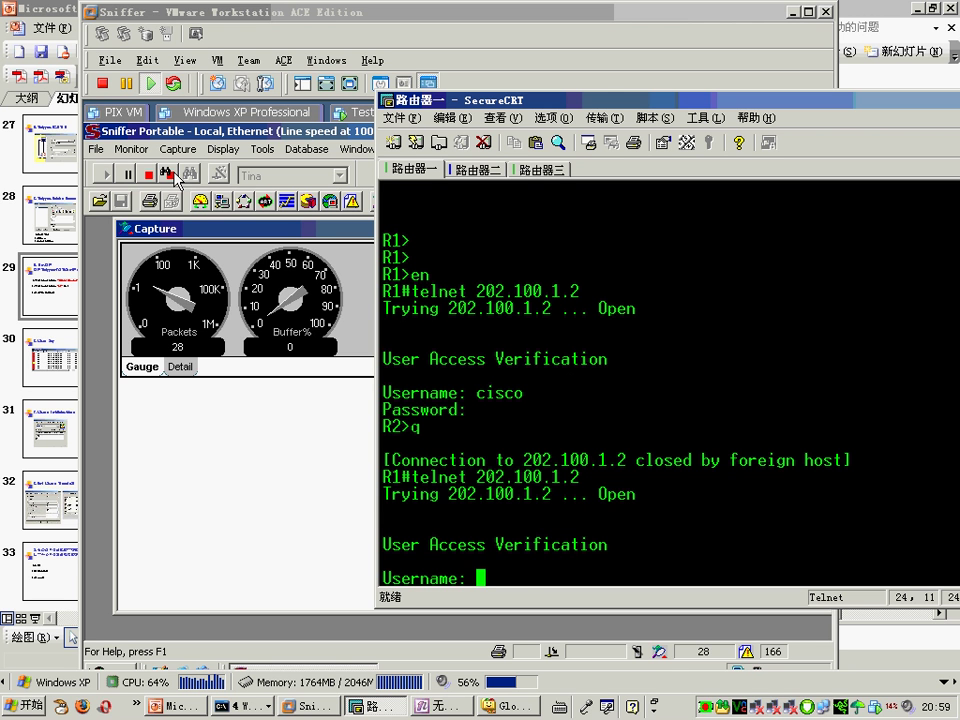
pyautogui.write('cisco')
pyautogui.press('Return')
pyautogui.write('cisco')
pyautogui.press('Return')
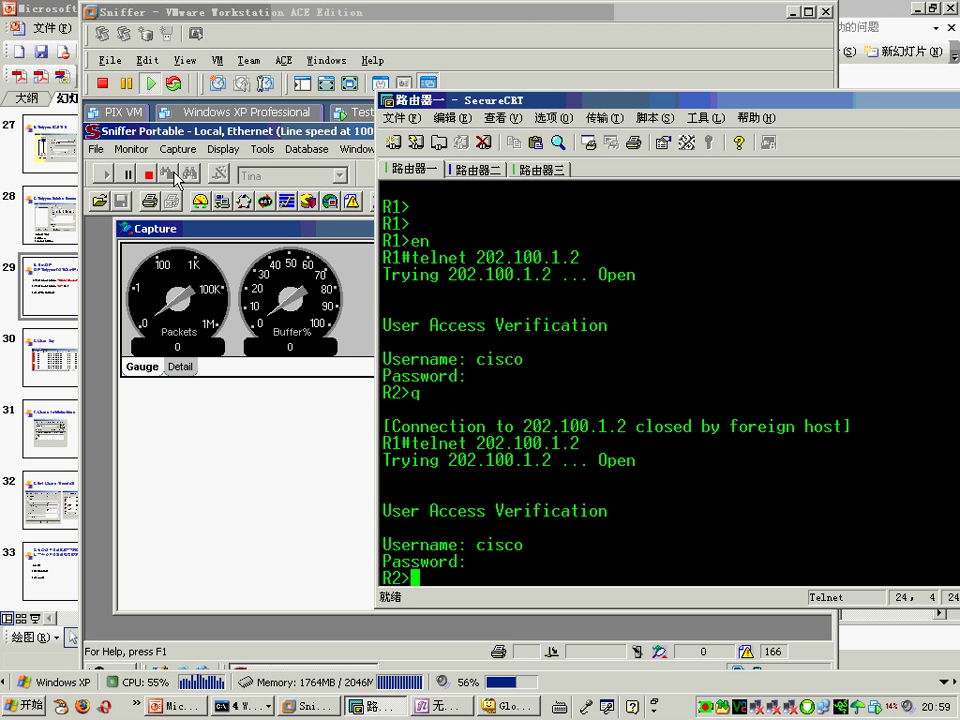
pyautogui.click(294, 450)
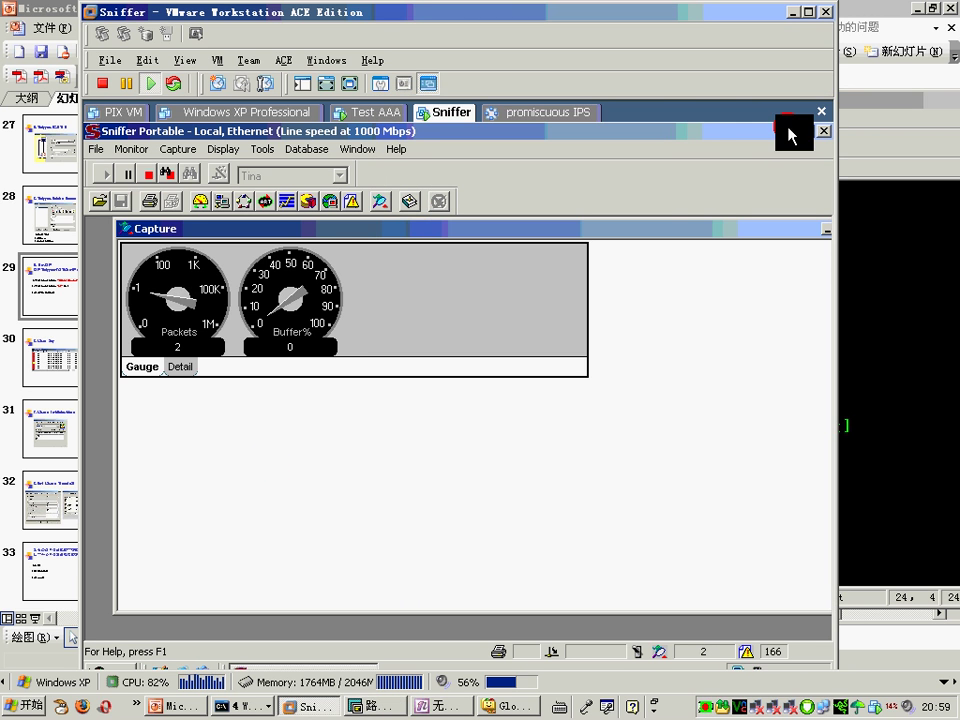
pyautogui.click(824, 131)
# Step: Browse to C:\Program Files\NAI\SnifferNT\Program\Local in Windows Explorer
pyautogui.doubleClick(124, 225)
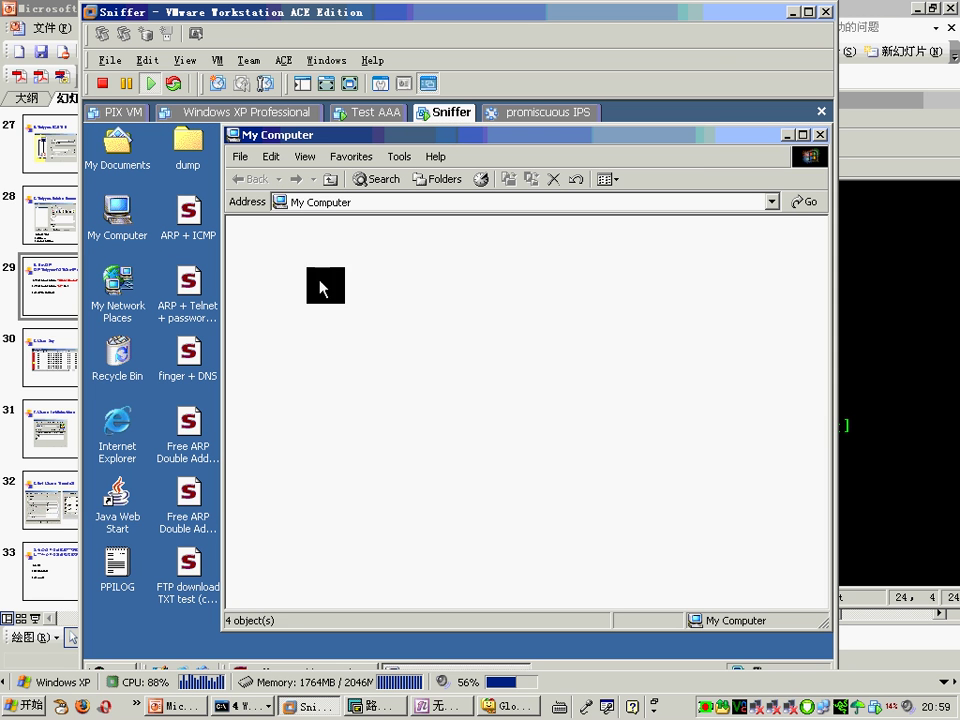
pyautogui.doubleClick(510, 258)
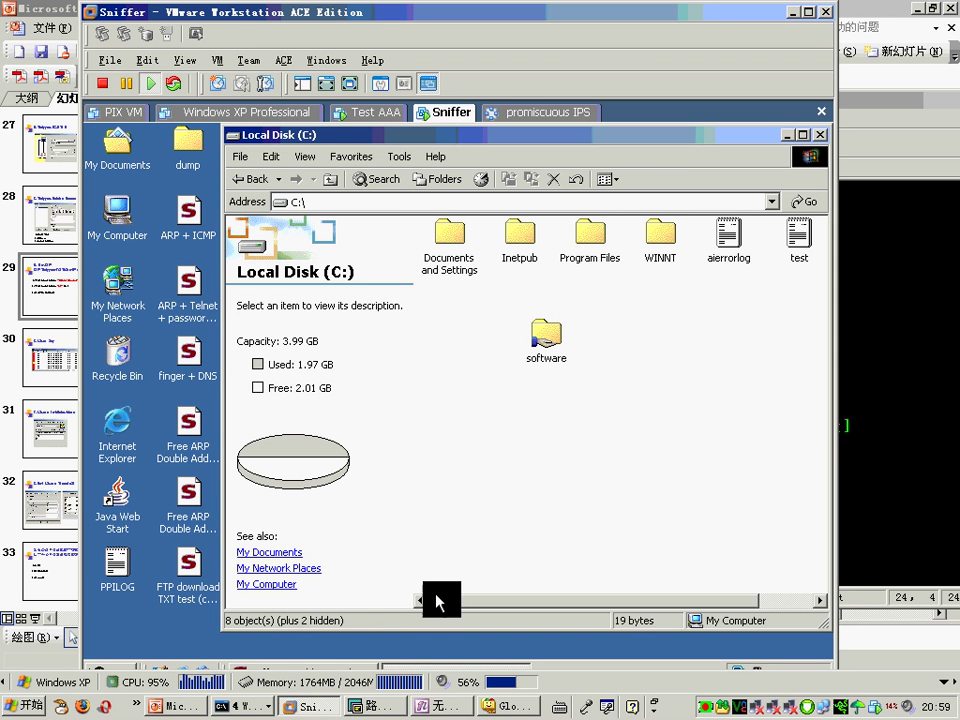
pyautogui.doubleClick(598, 246)
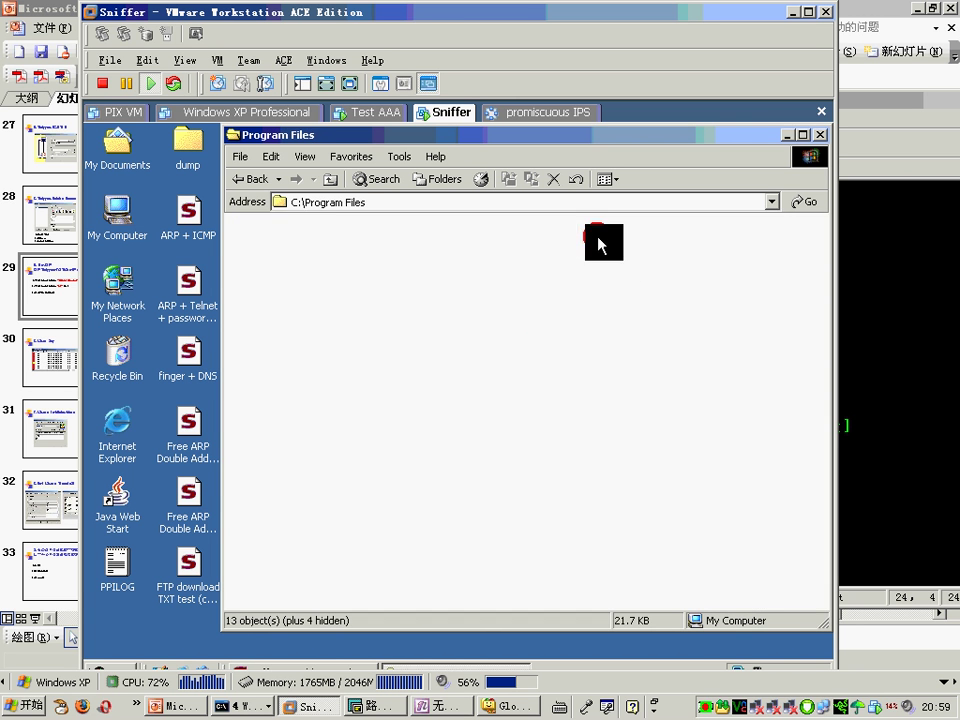
pyautogui.doubleClick(590, 312)
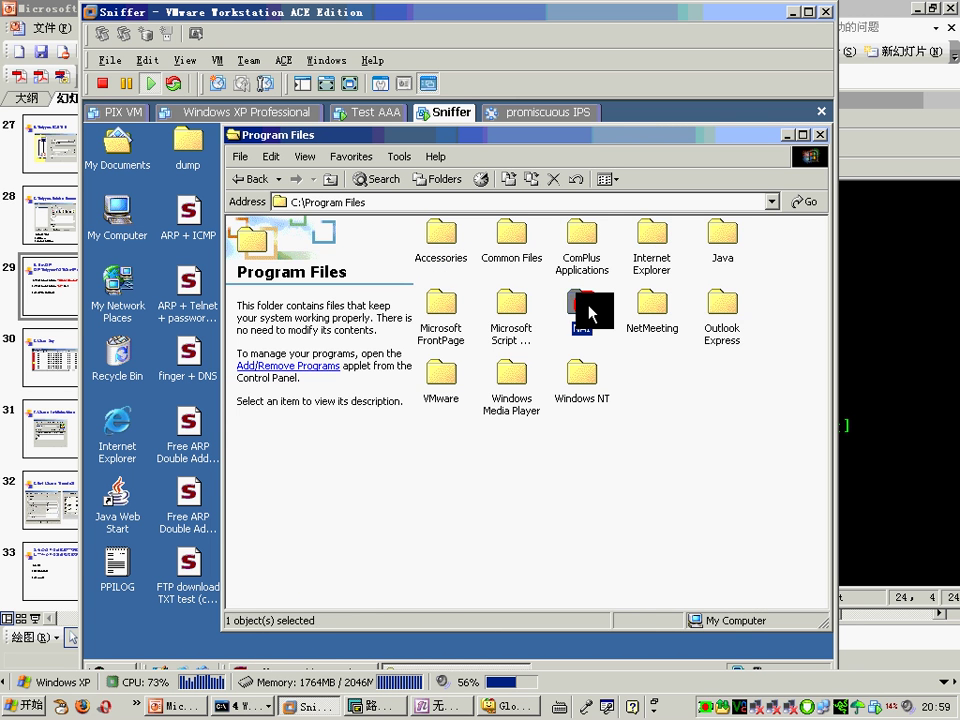
pyautogui.doubleClick(450, 240)
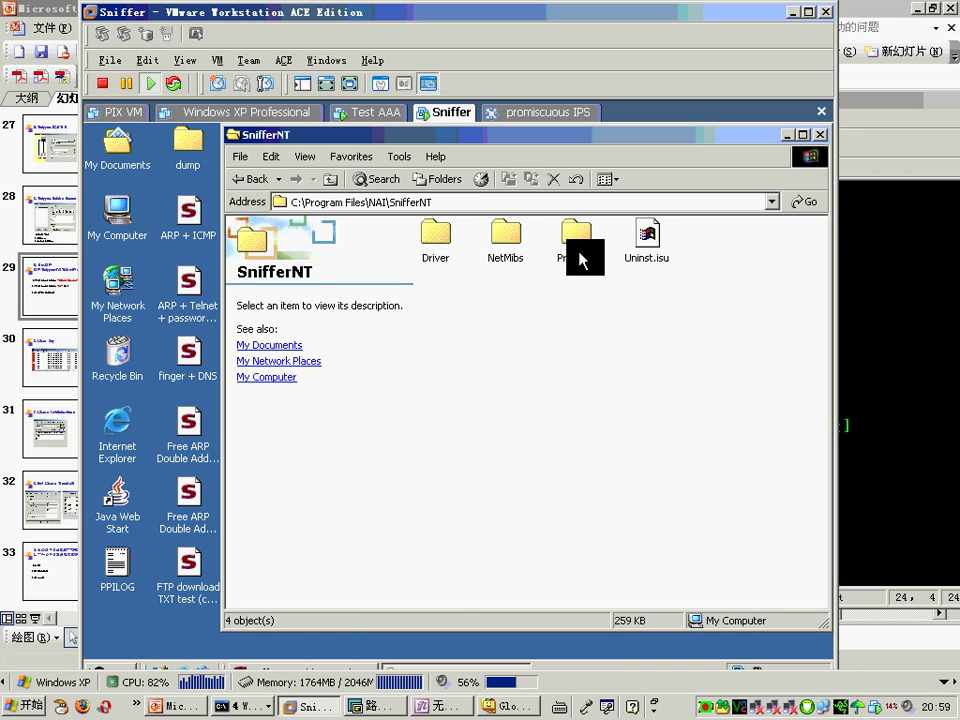
pyautogui.doubleClick(575, 232)
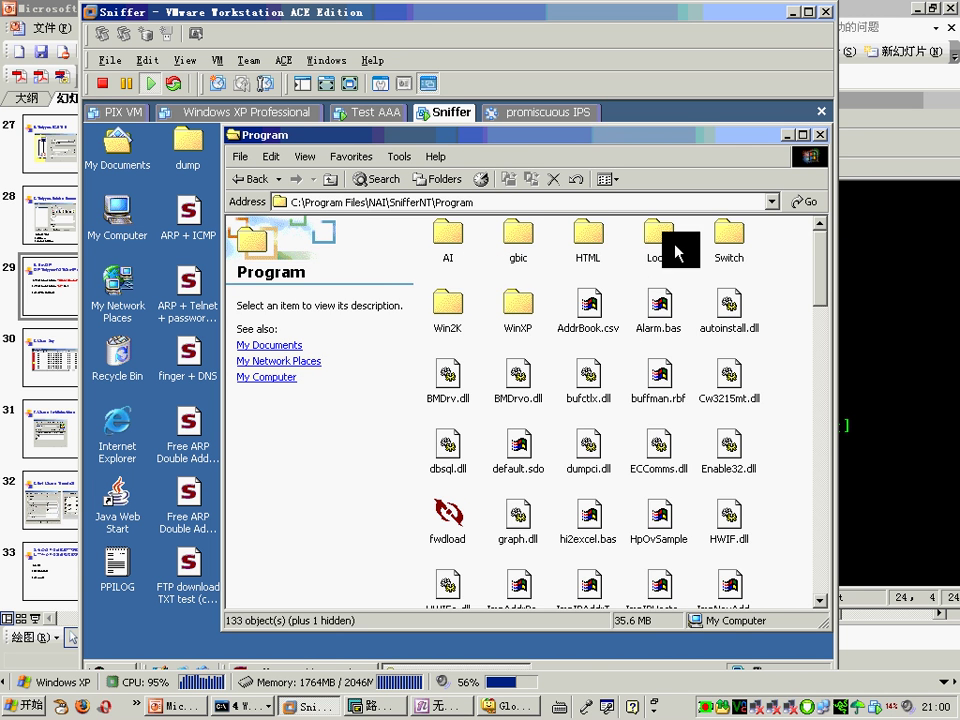
pyautogui.doubleClick(668, 240)
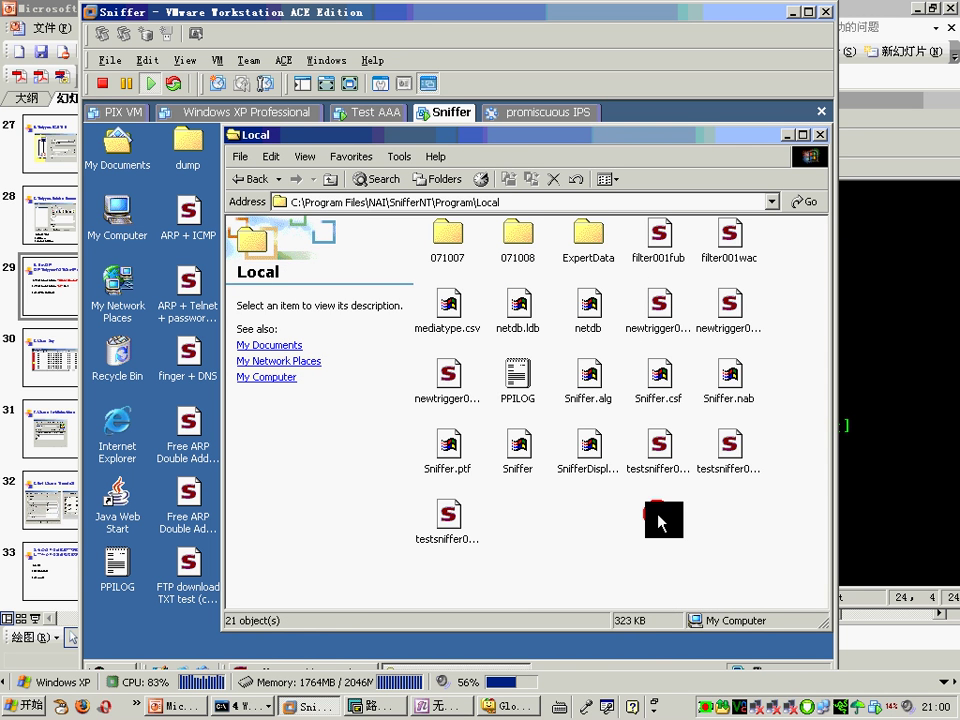
# Step: Check the details of several testsniffer capture files, including testsniffer001kqg, then close the folder
pyautogui.click(664, 466)
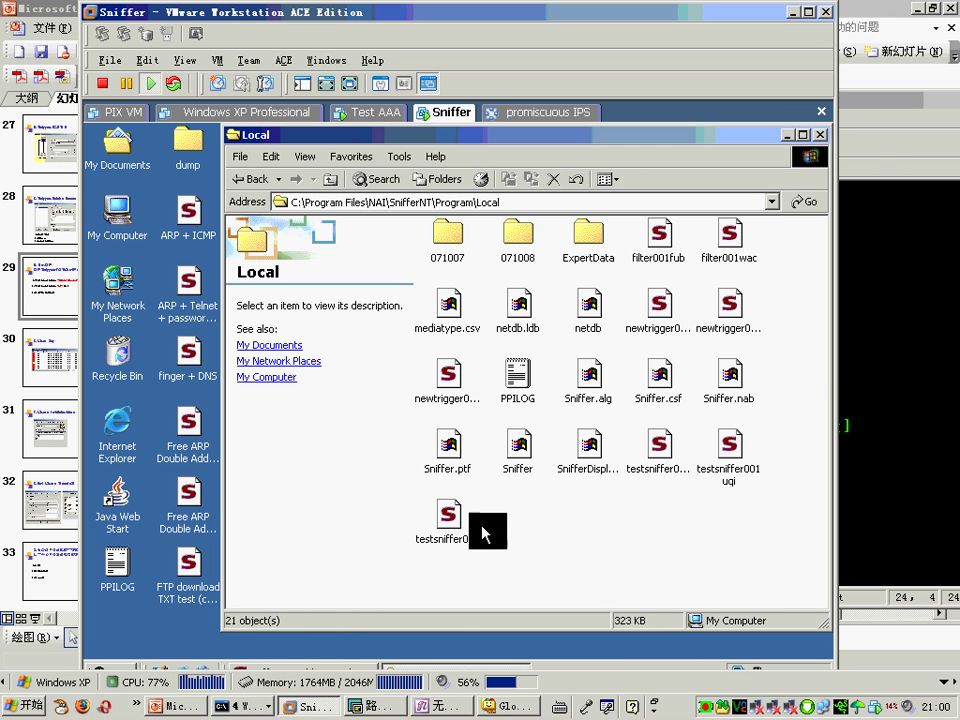
pyautogui.click(439, 475)
pyautogui.click(729, 446)
pyautogui.click(640, 460)
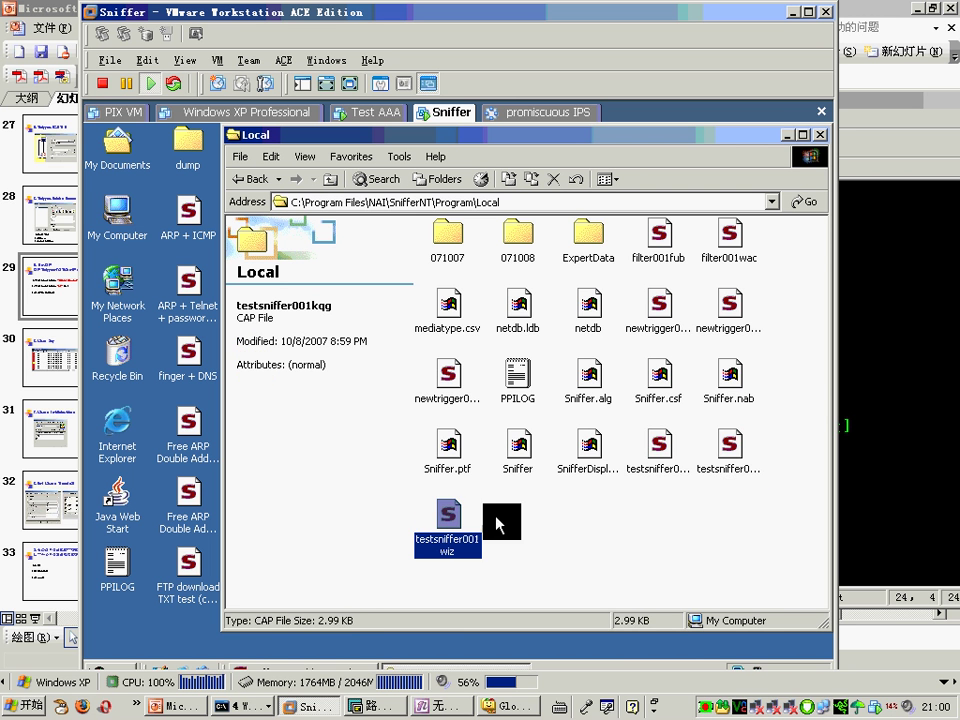
pyautogui.click(788, 135)
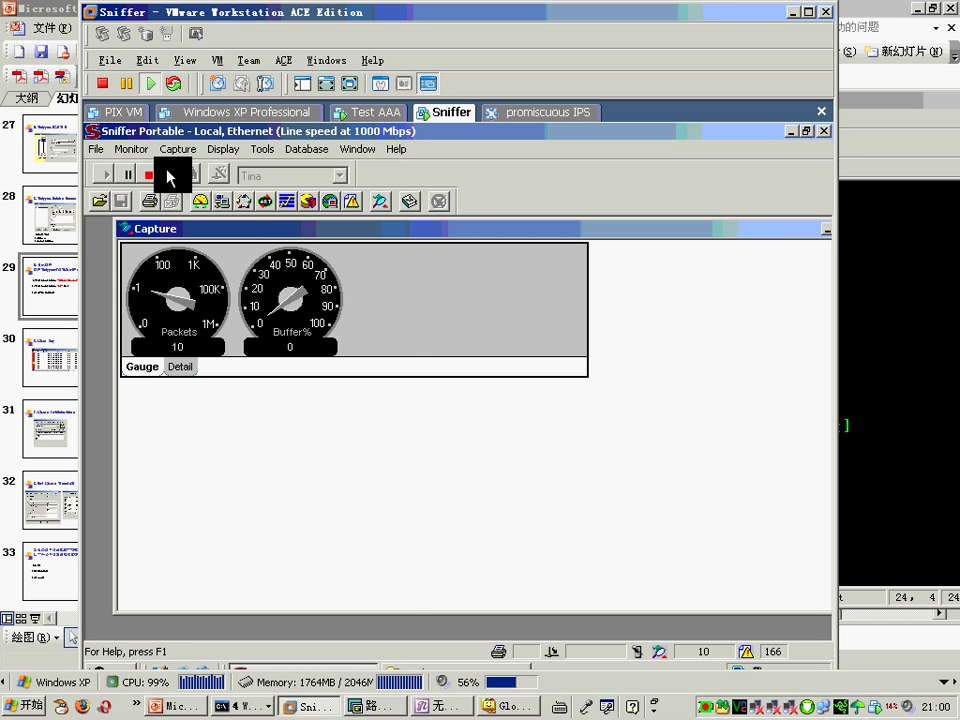
pyautogui.click(148, 175)
pyautogui.click(100, 149)
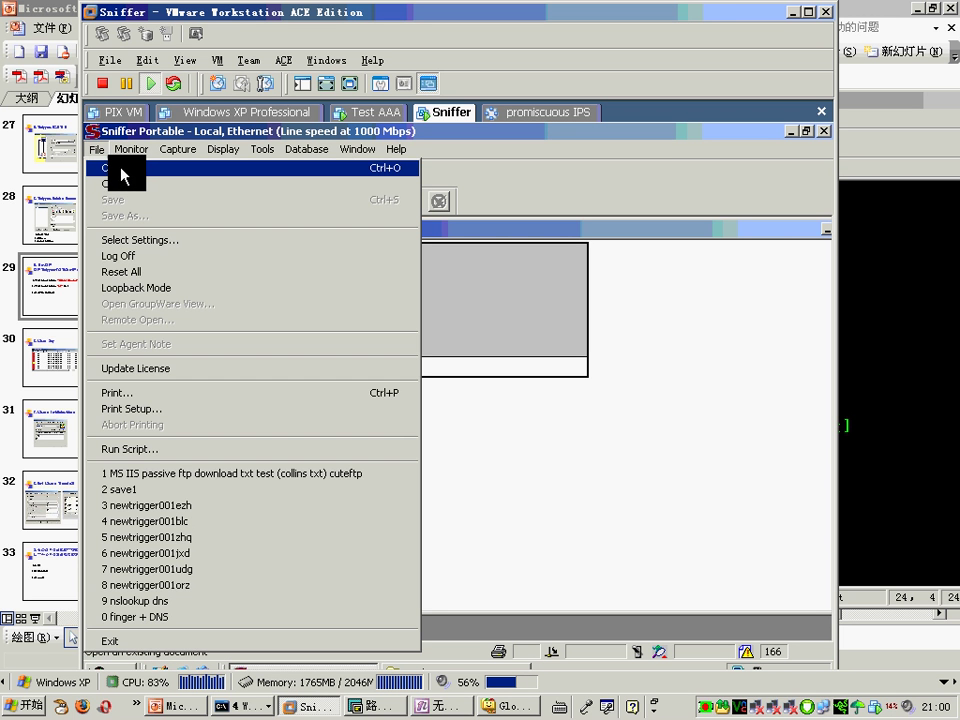
pyautogui.click(127, 176)
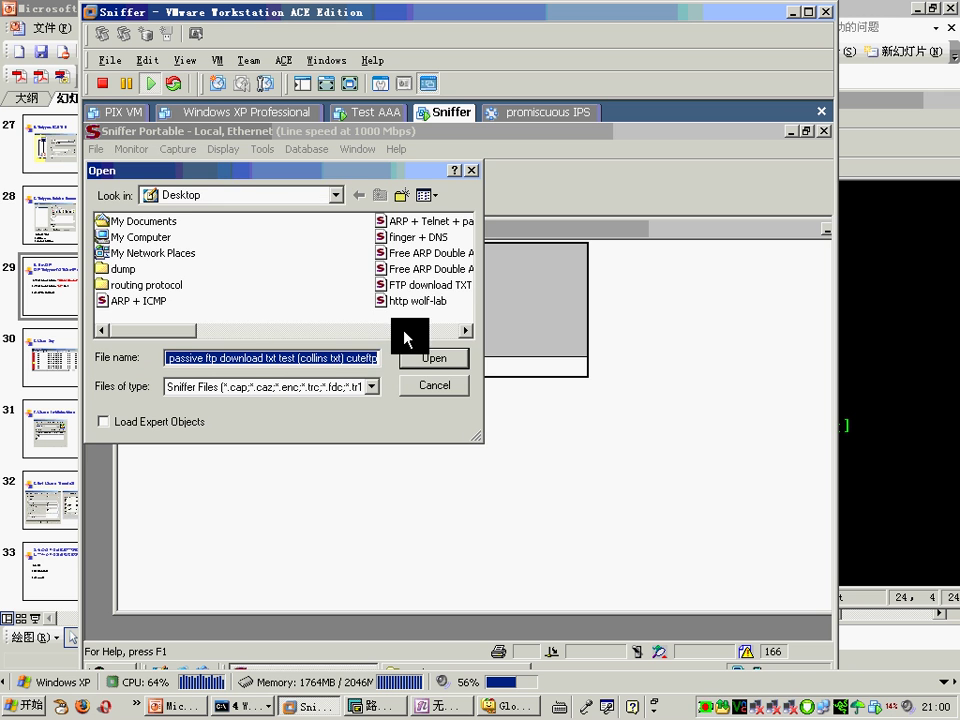
pyautogui.doubleClick(146, 237)
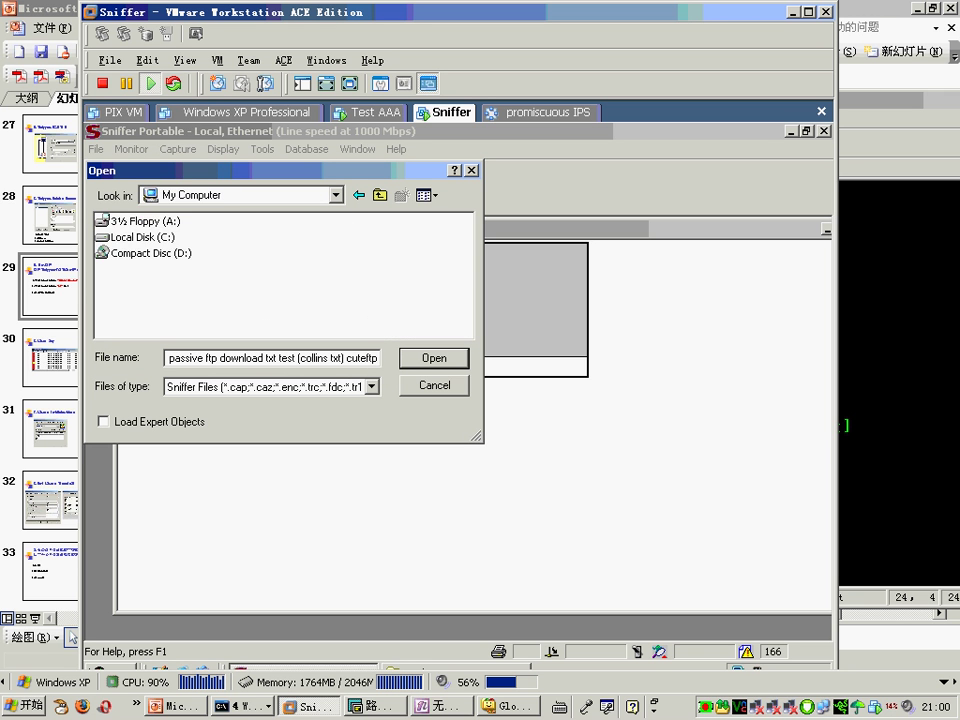
pyautogui.doubleClick(152, 238)
pyautogui.doubleClick(150, 253)
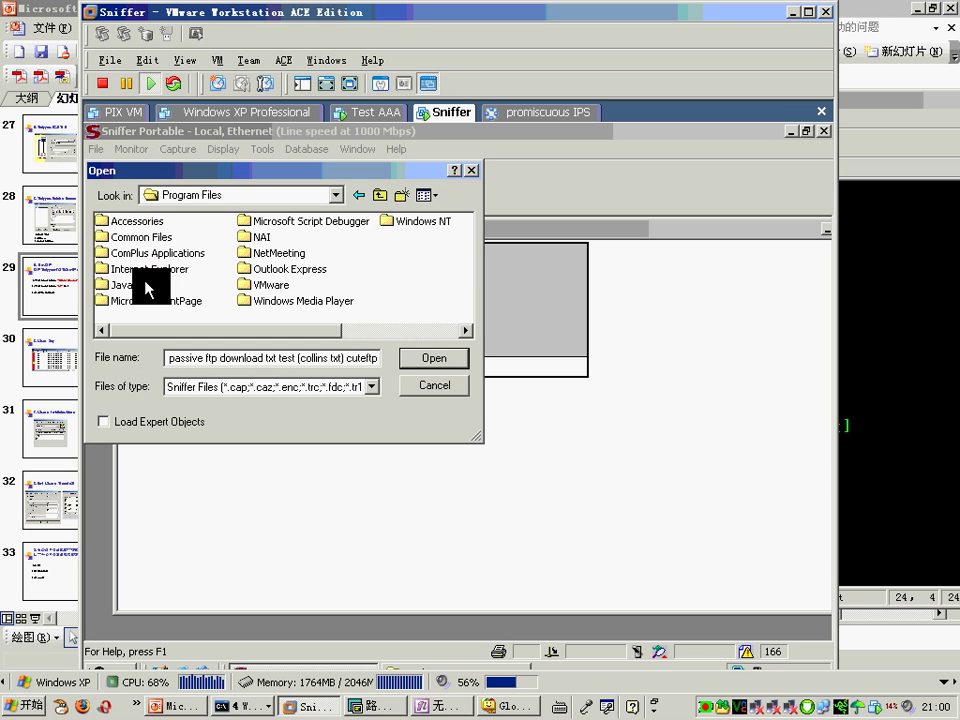
pyautogui.doubleClick(267, 241)
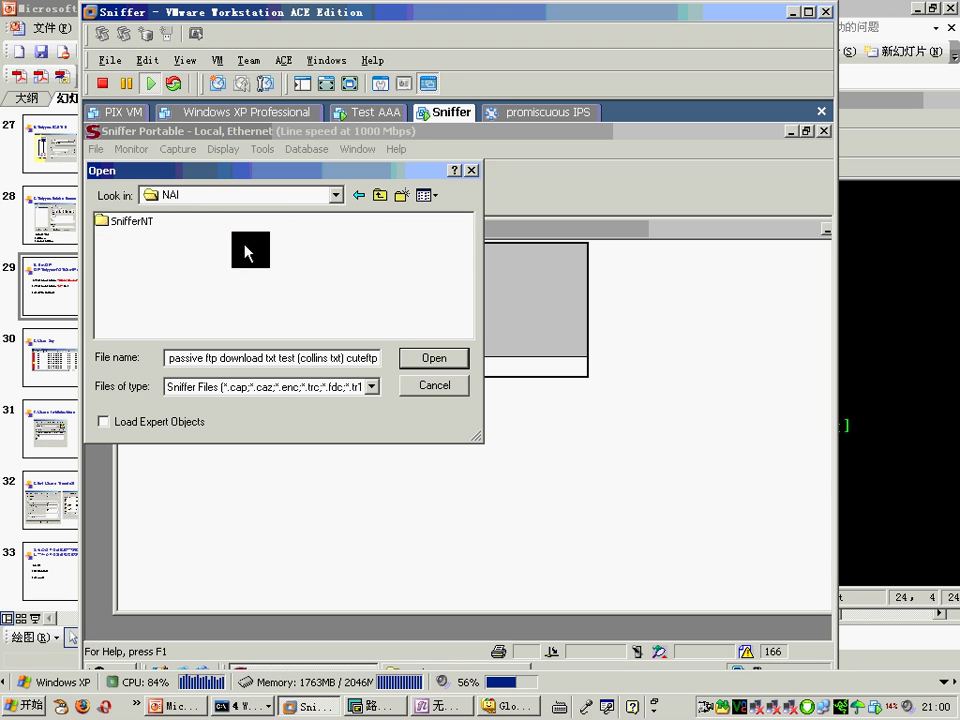
pyautogui.doubleClick(130, 217)
pyautogui.doubleClick(136, 254)
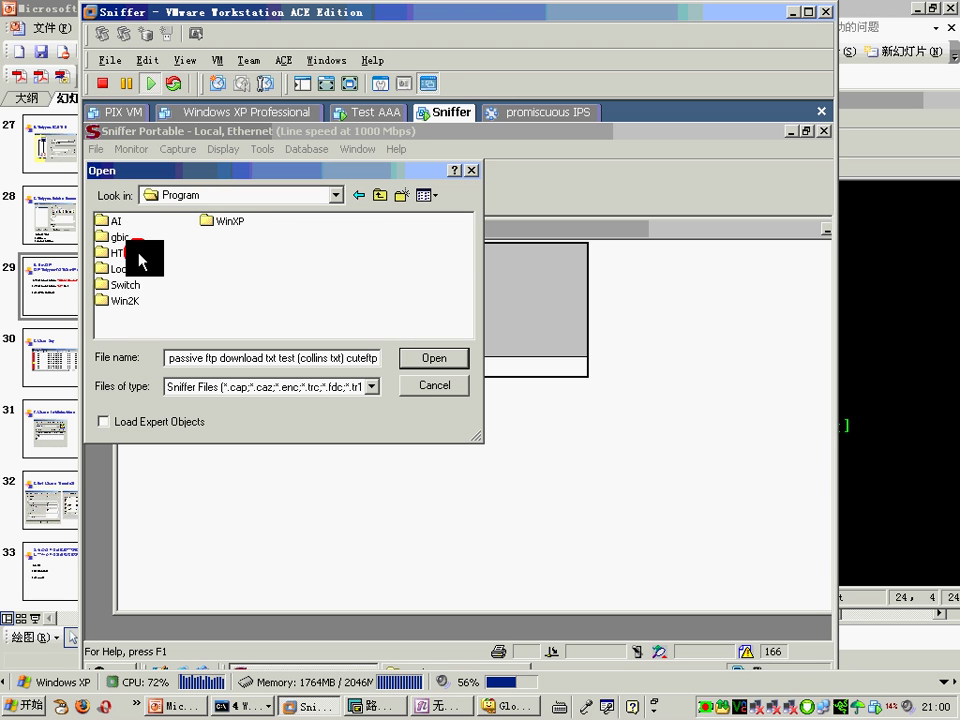
pyautogui.doubleClick(128, 271)
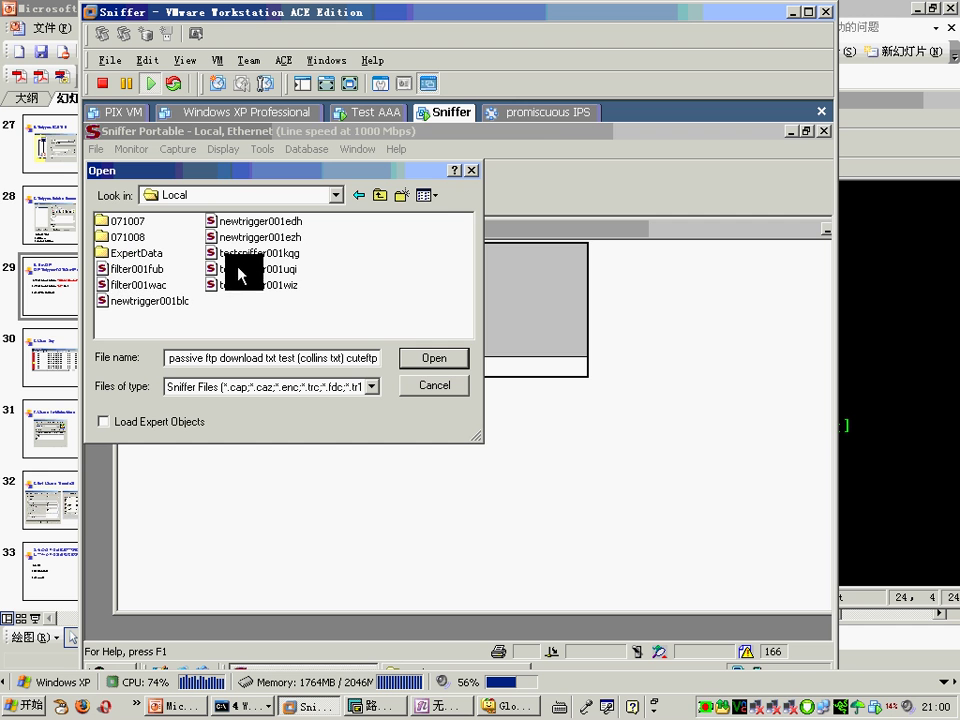
pyautogui.doubleClick(289, 253)
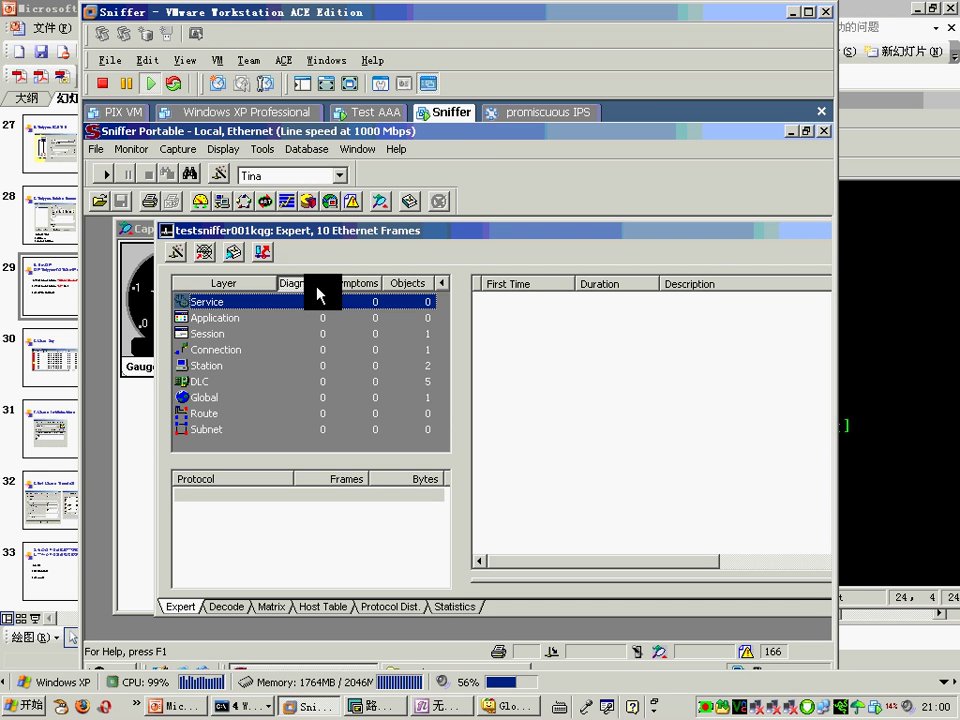
pyautogui.click(206, 589)
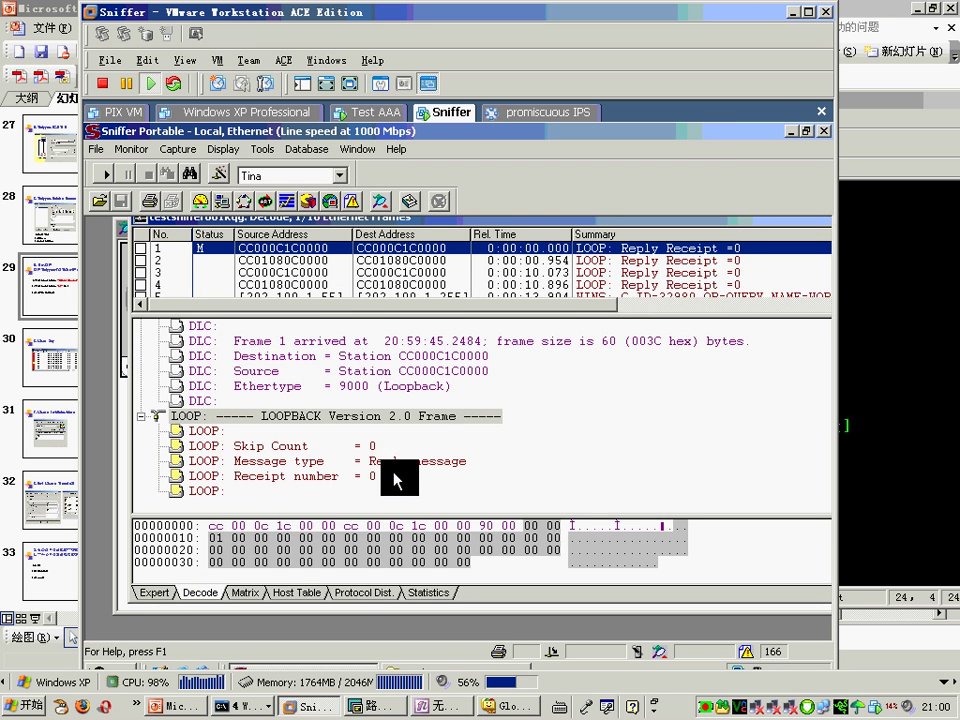
pyautogui.moveTo(647, 316); pyautogui.dragTo(675, 431)
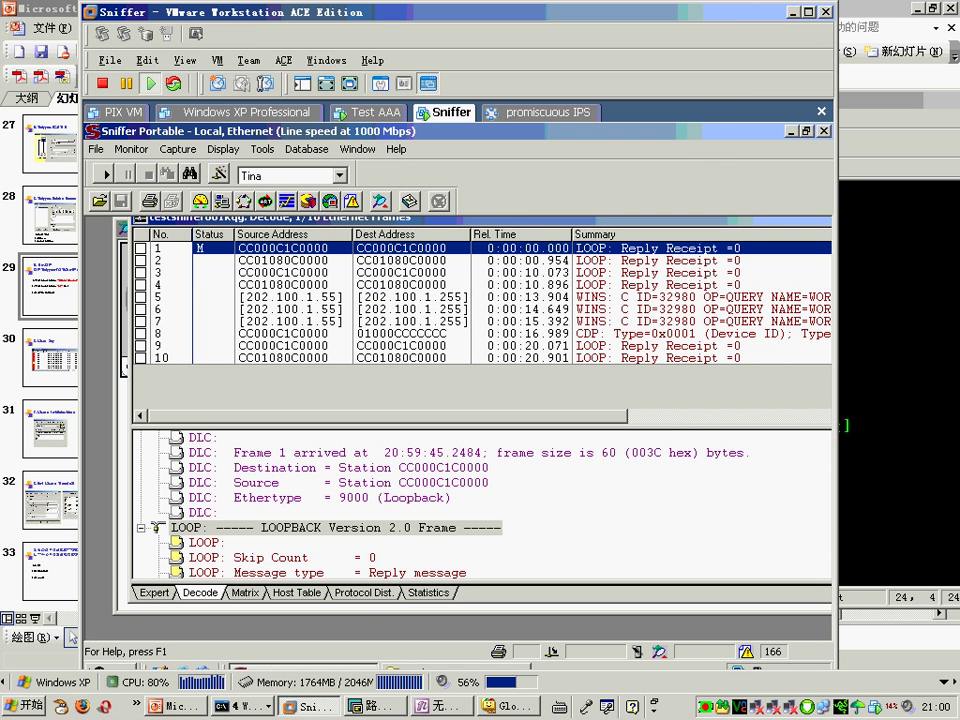
pyautogui.click(102, 166)
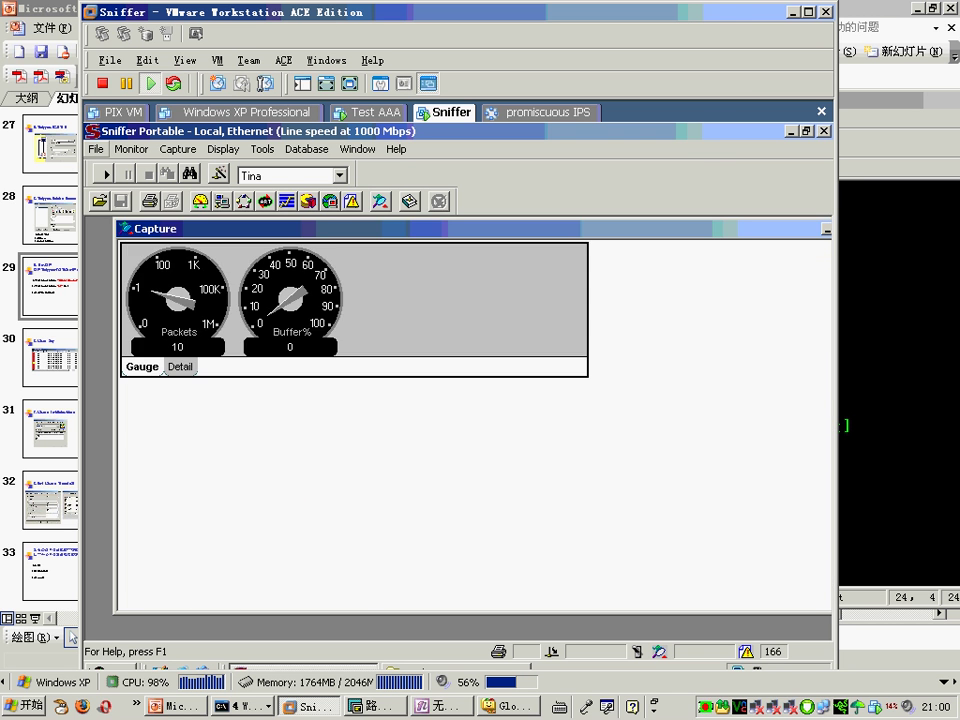
# Step: Open the saved capture file testsniffer001uqi
pyautogui.click(96, 149)
pyautogui.click(130, 169)
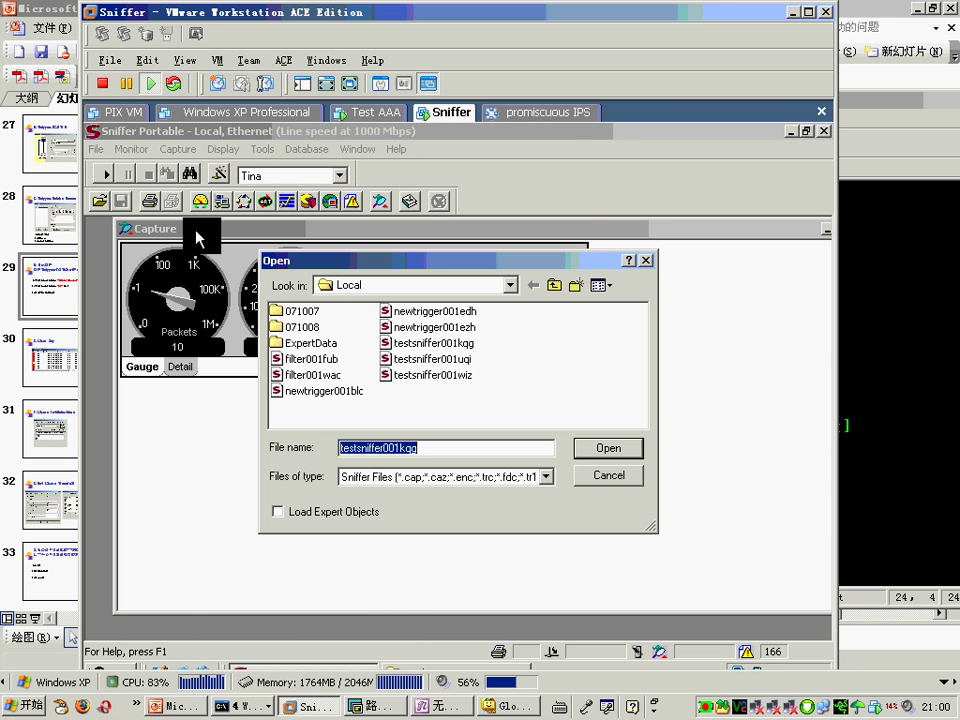
pyautogui.doubleClick(463, 372)
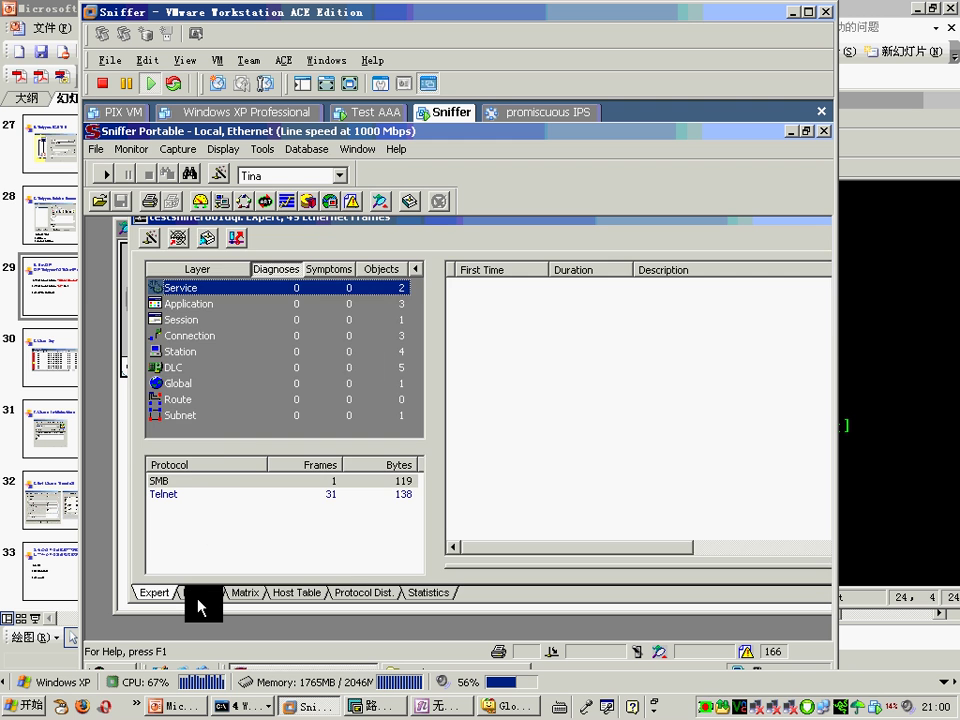
# Step: Step through the decoded Telnet packets from frame 14 to 44, then bring up File > Open again
pyautogui.click(200, 592)
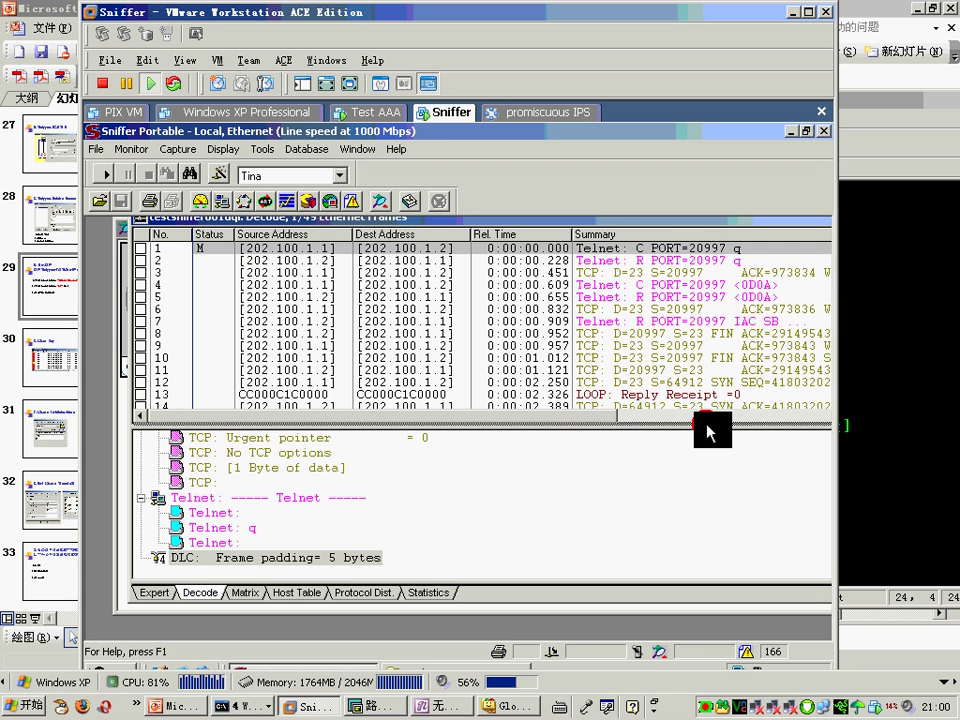
pyautogui.click(731, 413)
pyautogui.press('Down')
pyautogui.press('Down')
pyautogui.press('Down')
pyautogui.press('Down')
pyautogui.press('Down')
pyautogui.press('Down')
pyautogui.press('Down')
pyautogui.press('Down')
pyautogui.press('Down')
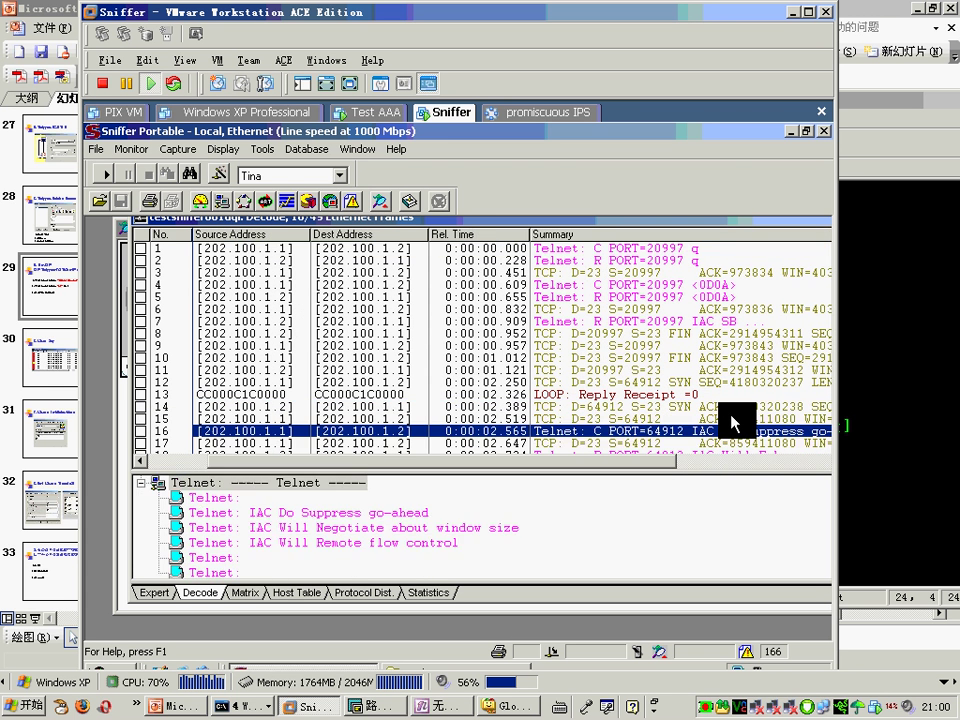
pyautogui.press('Down')
pyautogui.press('Down')
pyautogui.press('Down')
pyautogui.press('Down')
pyautogui.press('Down')
pyautogui.press('Down')
pyautogui.press('Down')
pyautogui.press('Down')
pyautogui.press('Down')
pyautogui.press('Down')
pyautogui.press('Down')
pyautogui.press('Down')
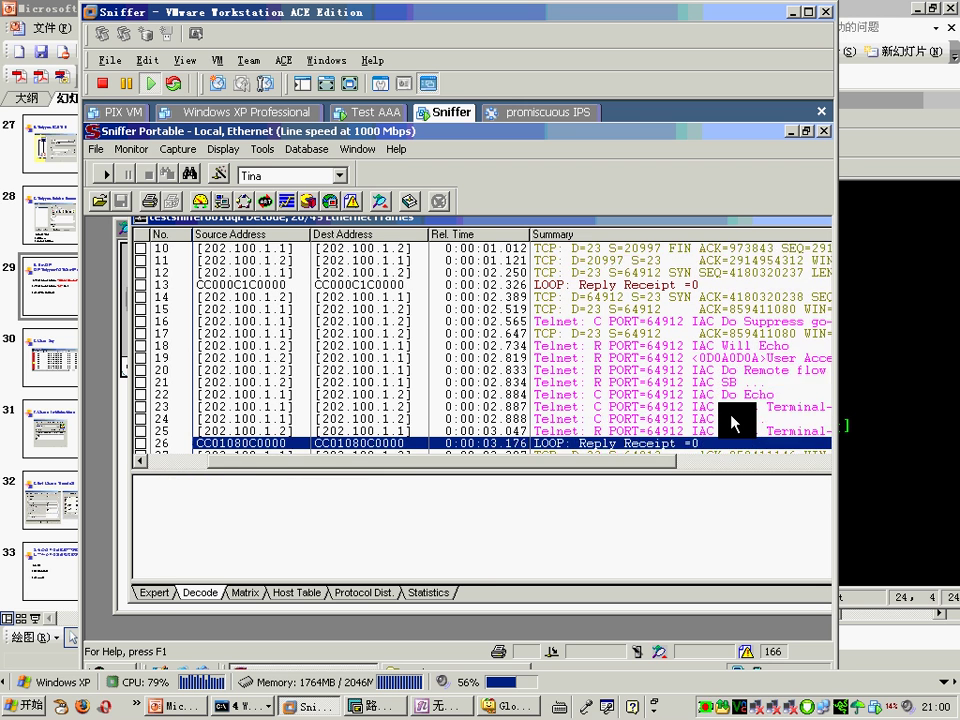
pyautogui.press('Up')
pyautogui.press('Up')
pyautogui.press('Up')
pyautogui.press('Up')
pyautogui.press('Up')
pyautogui.press('Up')
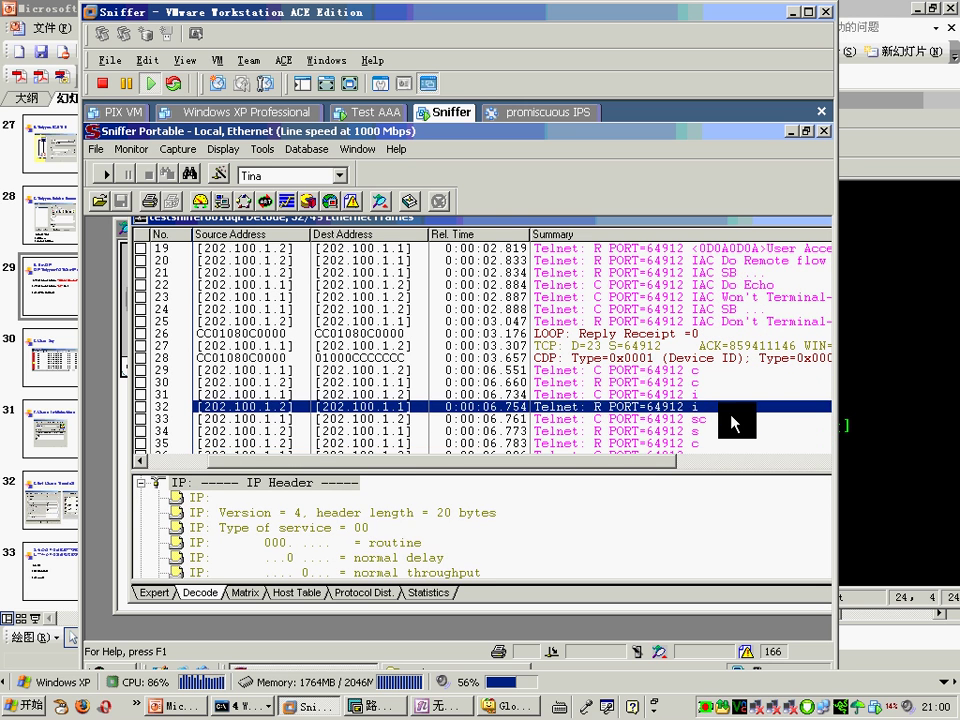
pyautogui.press('Down')
pyautogui.press('Down')
pyautogui.press('Down')
pyautogui.press('Down')
pyautogui.press('Down')
pyautogui.press('Down')
pyautogui.press('Down')
pyautogui.press('Down')
pyautogui.press('Down')
pyautogui.press('Down')
pyautogui.press('Down')
pyautogui.press('Down')
pyautogui.press('Down')
pyautogui.press('Down')
pyautogui.press('Down')
pyautogui.press('Down')
pyautogui.press('Down')
pyautogui.press('Down')
pyautogui.press('Down')
pyautogui.press('Down')
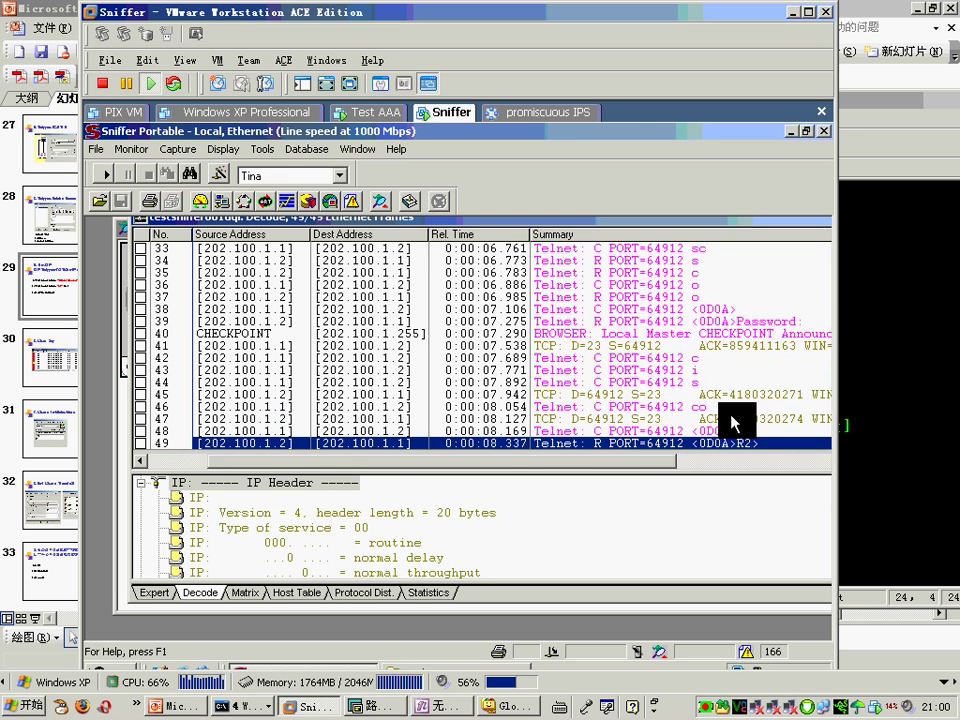
pyautogui.press('Up')
pyautogui.press('Up')
pyautogui.press('Up')
pyautogui.press('Up')
pyautogui.press('Up')
pyautogui.press('Up')
pyautogui.press('Up')
pyautogui.press('Down')
pyautogui.press('Down')
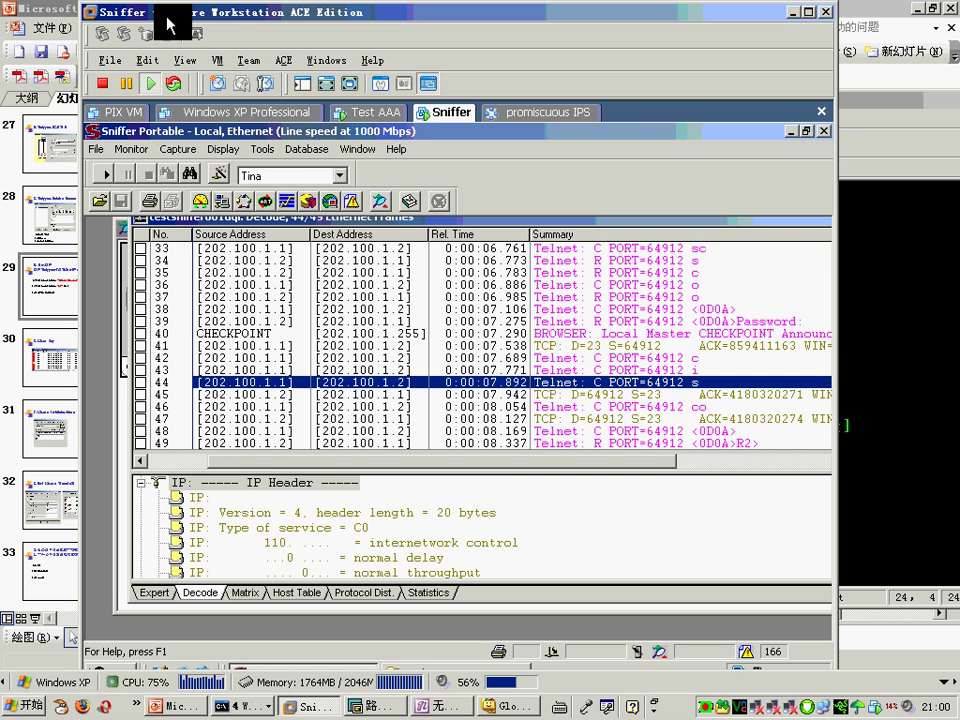
pyautogui.click(97, 149)
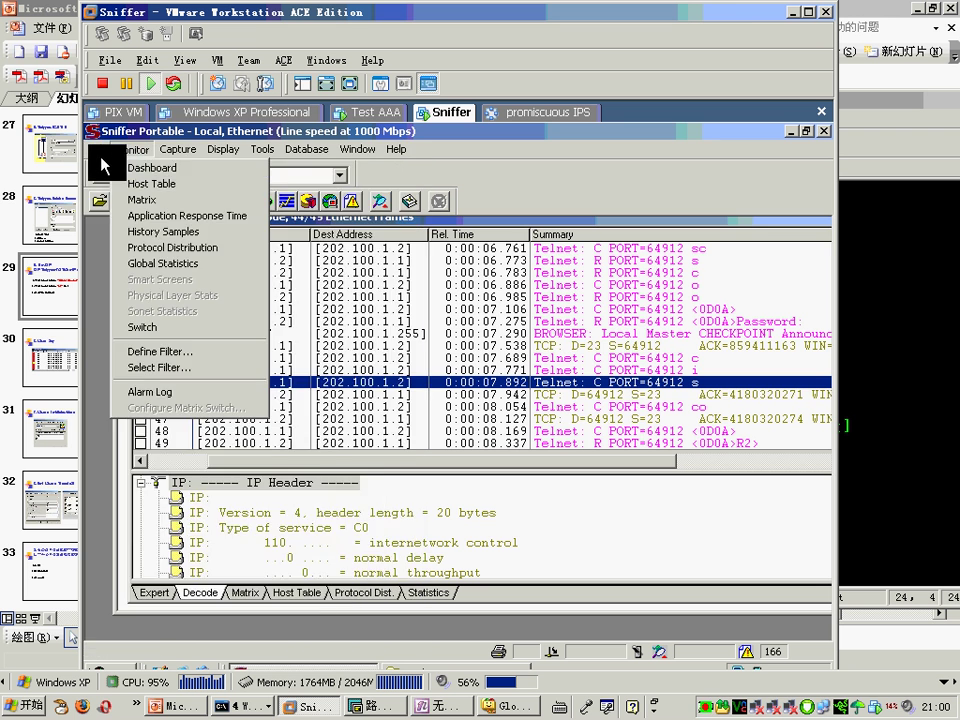
pyautogui.click(110, 168)
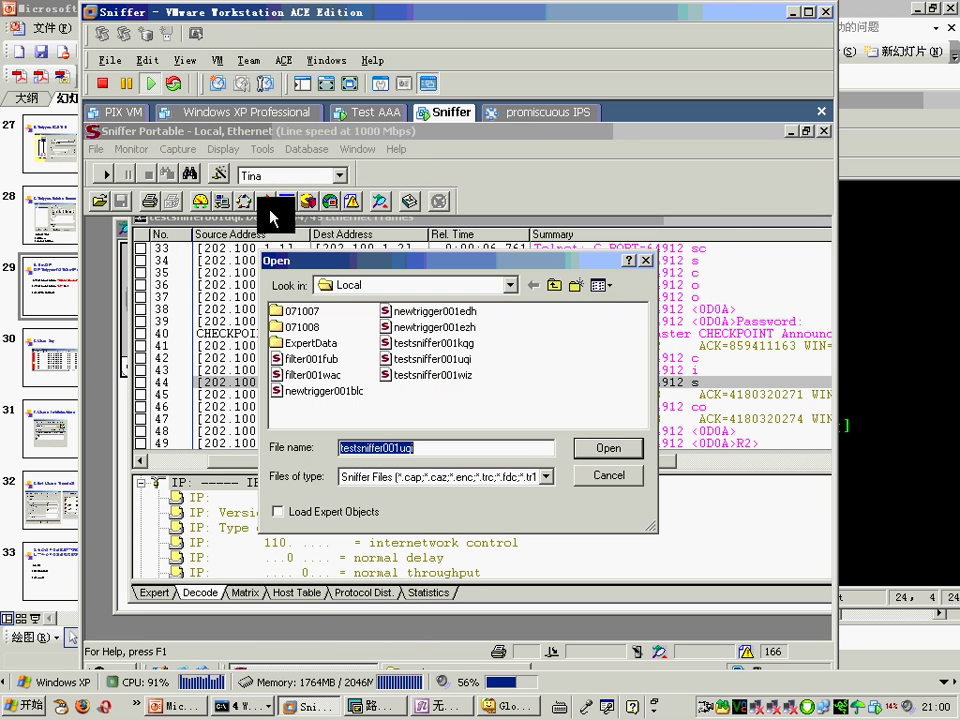
# Step: Open the testsniffer001wiz capture in the Decode view and show packet 6's details
pyautogui.doubleClick(446, 375)
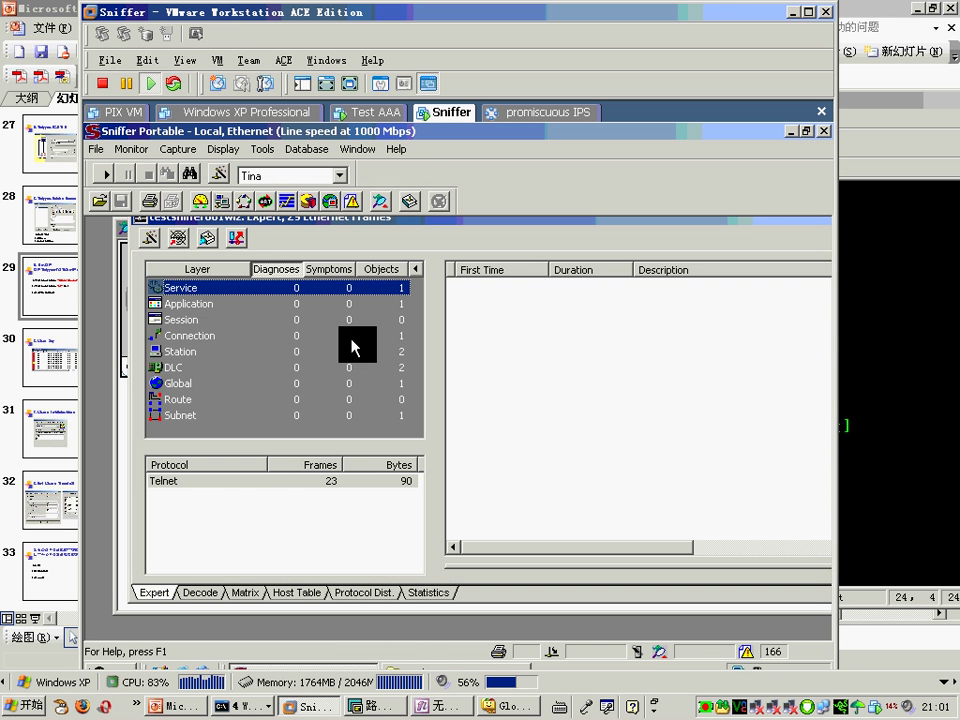
pyautogui.click(197, 598)
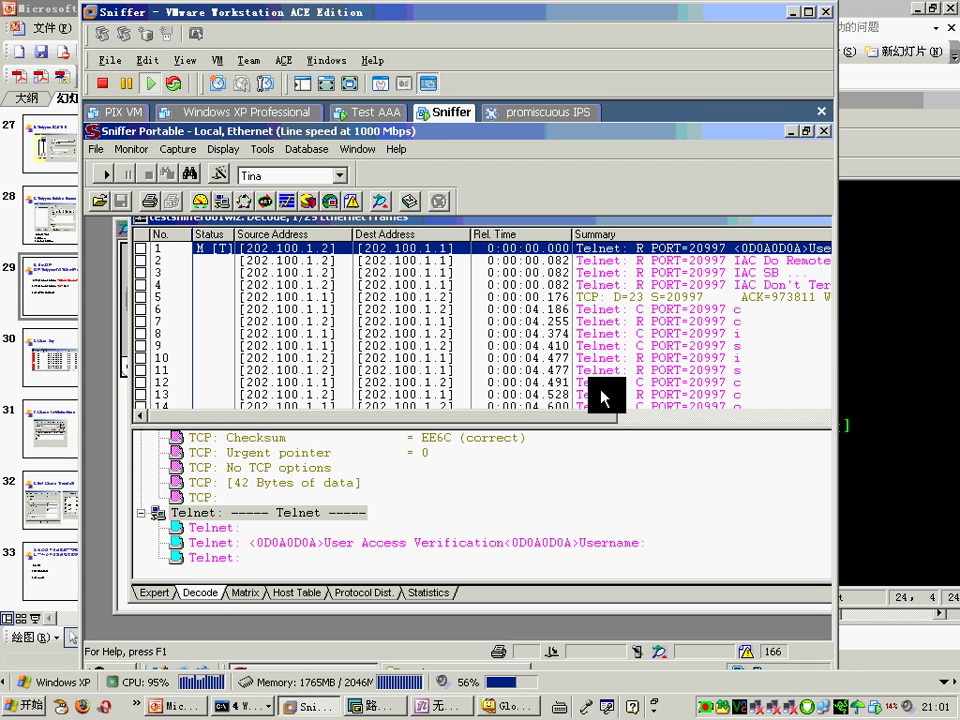
pyautogui.click(784, 311)
# Step: Step through the Telnet login packets to packet 22, then minimize the Sniffer virtual machine
pyautogui.press('Down')
pyautogui.press('Down')
pyautogui.press('Down')
pyautogui.press('Down')
pyautogui.press('Down')
pyautogui.press('Down')
pyautogui.press('Down')
pyautogui.press('Down')
pyautogui.press('Down')
pyautogui.press('Down')
pyautogui.press('Down')
pyautogui.press('Down')
pyautogui.press('Down')
pyautogui.press('Down')
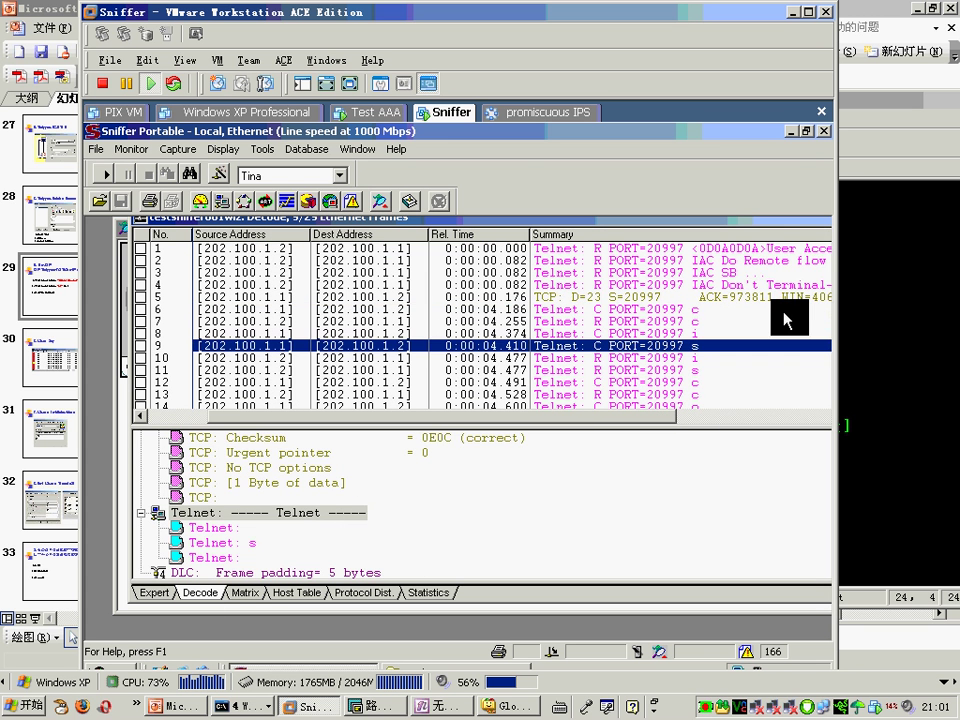
pyautogui.press('Down')
pyautogui.press('Down')
pyautogui.press('Down')
pyautogui.press('Down')
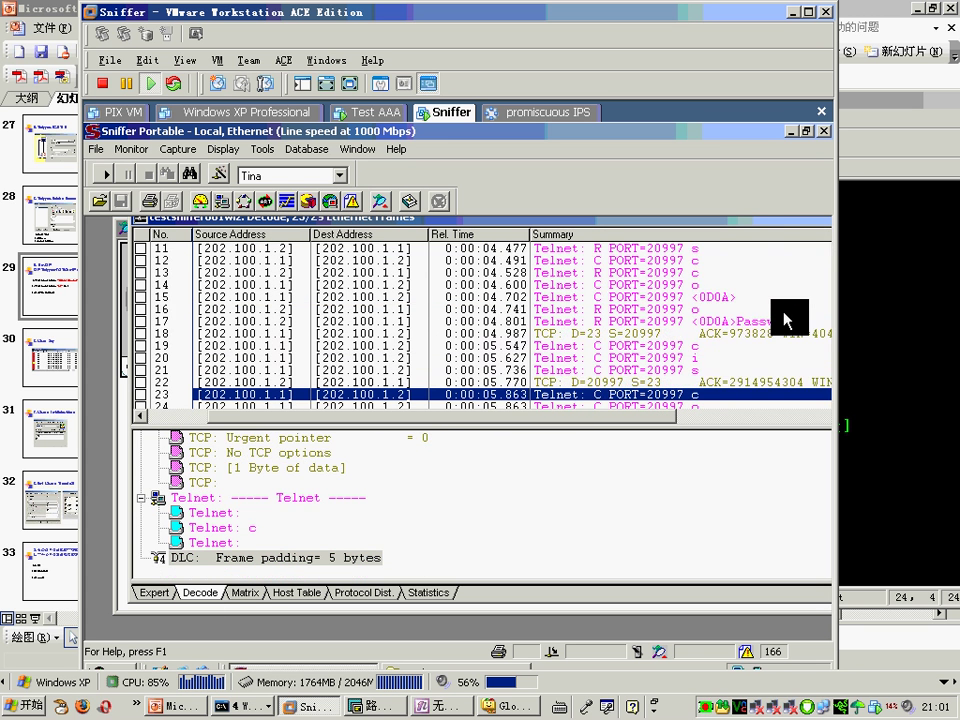
pyautogui.press('Up')
pyautogui.press('Up')
pyautogui.press('Up')
pyautogui.press('Up')
pyautogui.press('Up')
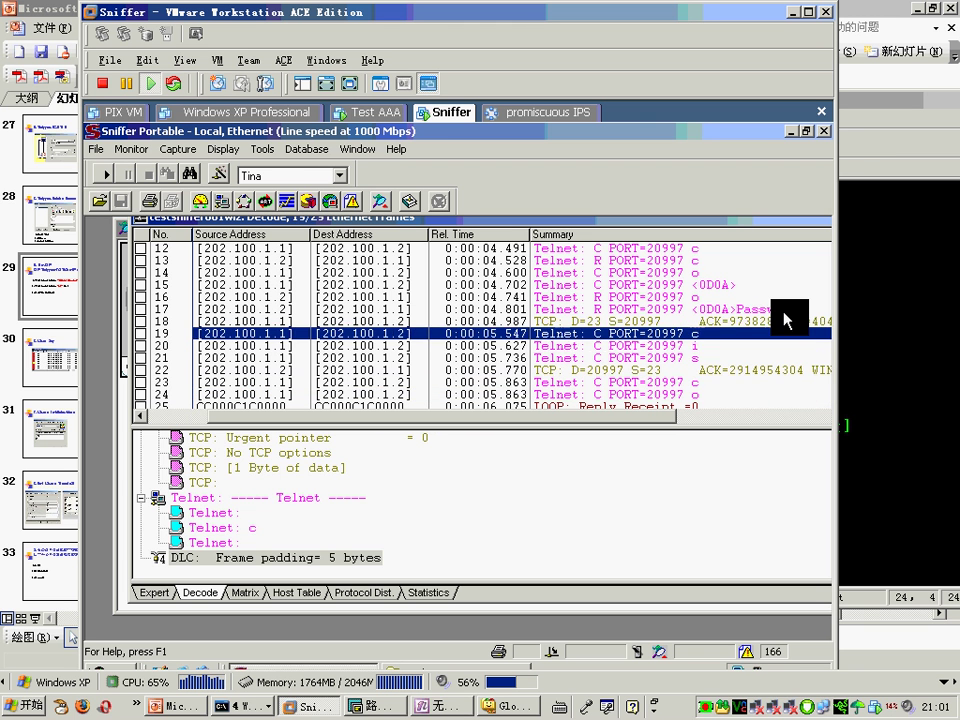
pyautogui.press('Down')
pyautogui.press('Down')
pyautogui.press('Down')
pyautogui.press('Down')
pyautogui.press('Down')
pyautogui.press('Down')
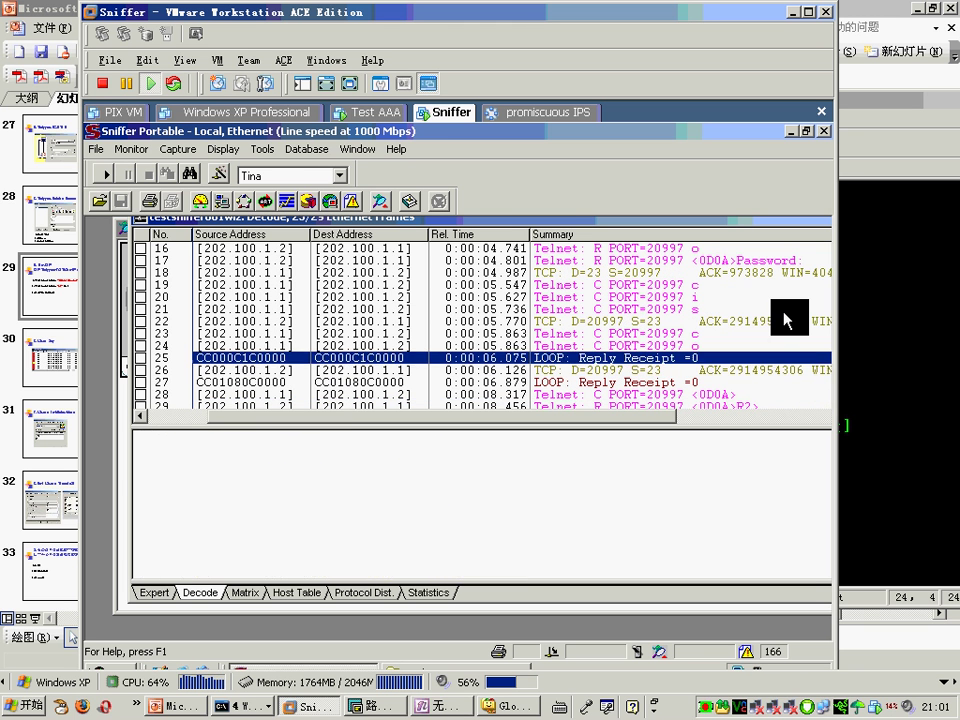
pyautogui.press('Up')
pyautogui.press('Up')
pyautogui.press('Up')
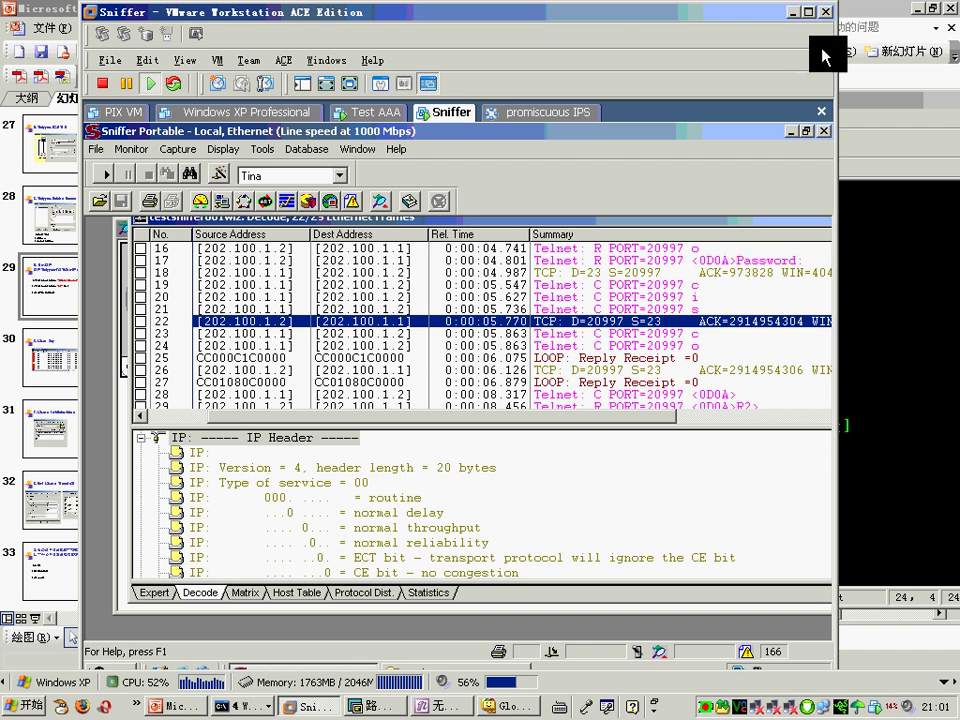
pyautogui.click(791, 12)
# Step: Advance the lecture from the Repeat Mode slide to slide 30, E.Alarm log
pyautogui.click(736, 15)
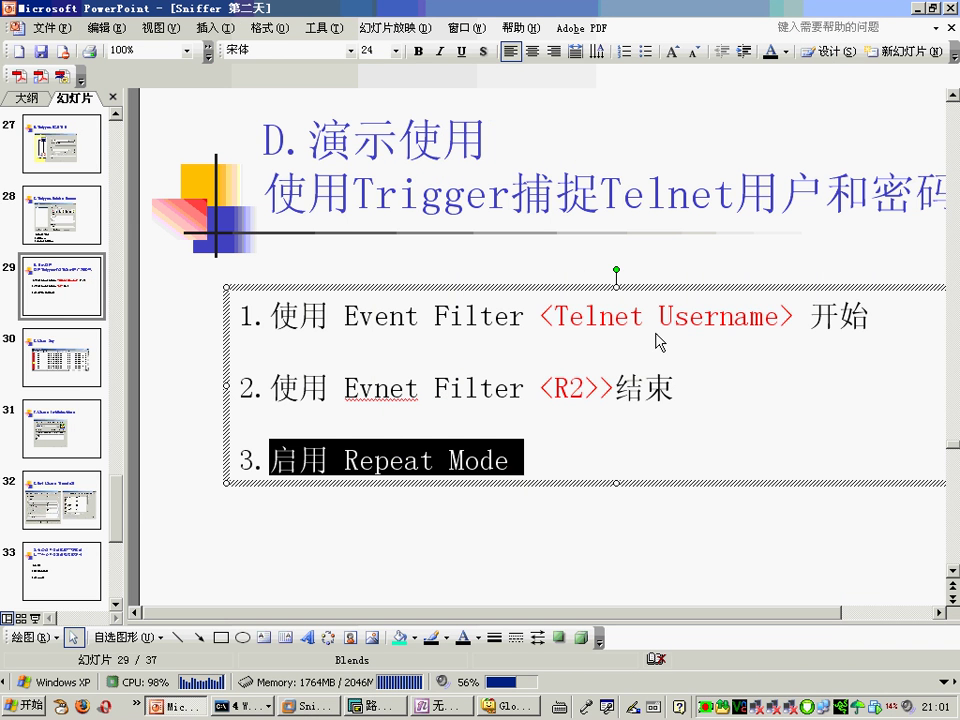
pyautogui.click(615, 492)
pyautogui.press('pagedown')
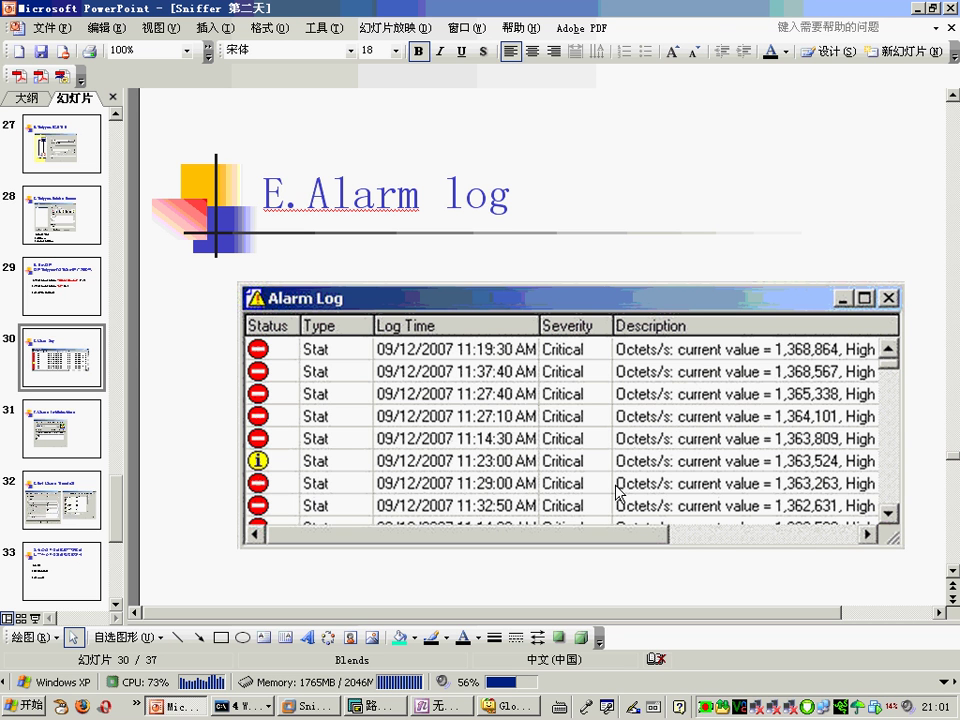
# Step: Restore Sniffer Portable and close its Telnet decode windows to show the Capture gauges
pyautogui.click(318, 705)
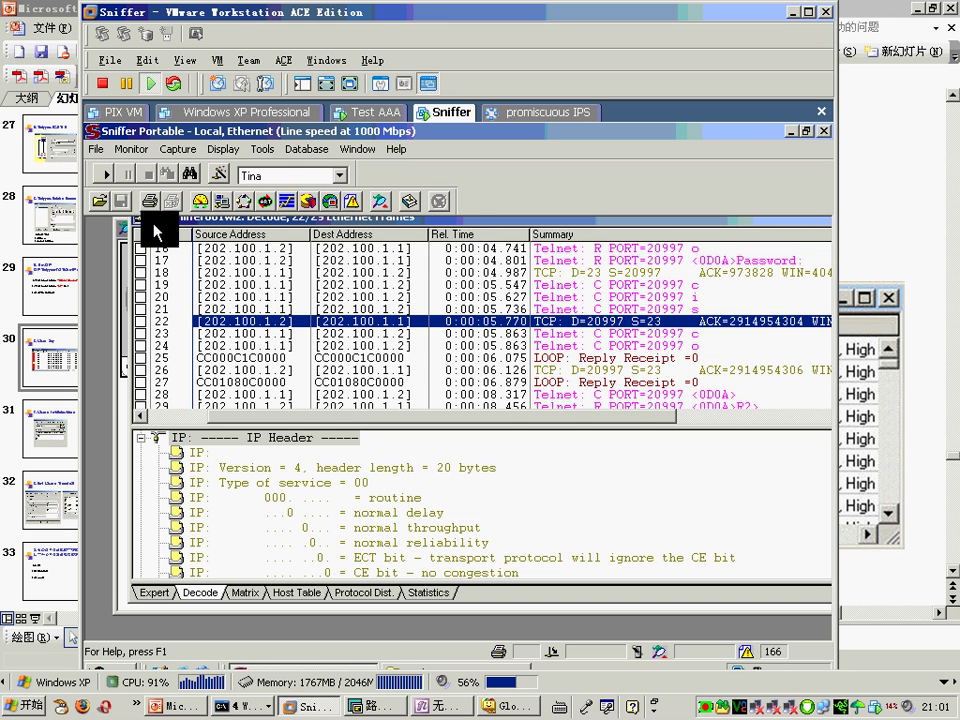
pyautogui.click(128, 224)
pyautogui.doubleClick(123, 222)
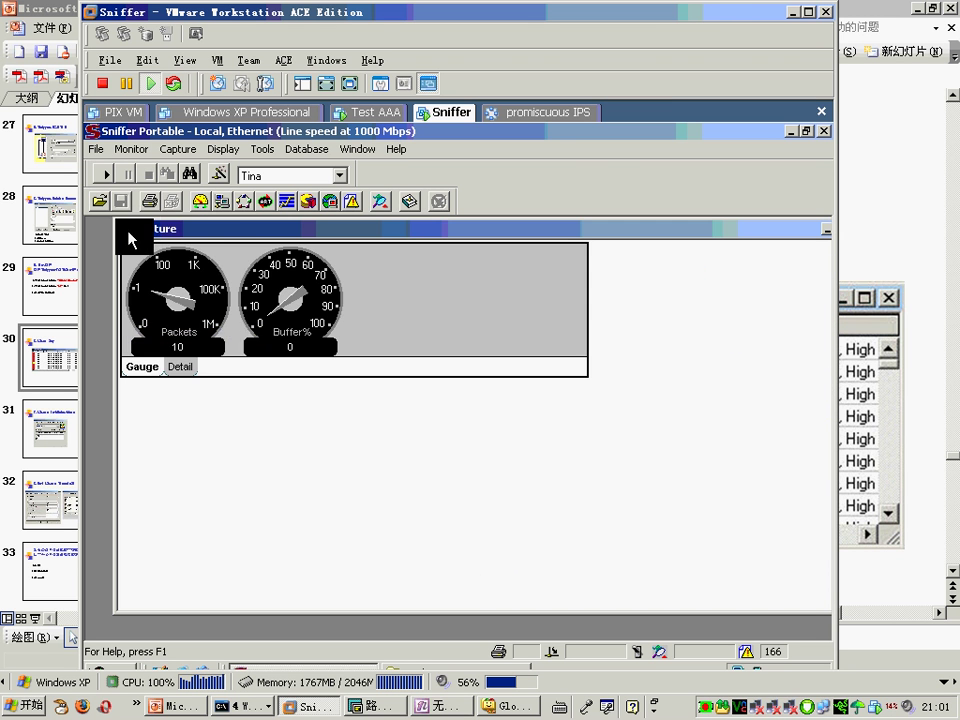
pyautogui.doubleClick(123, 222)
# Step: Open the Alarm Log, move it up and right, and select an alarm entry
pyautogui.click(352, 201)
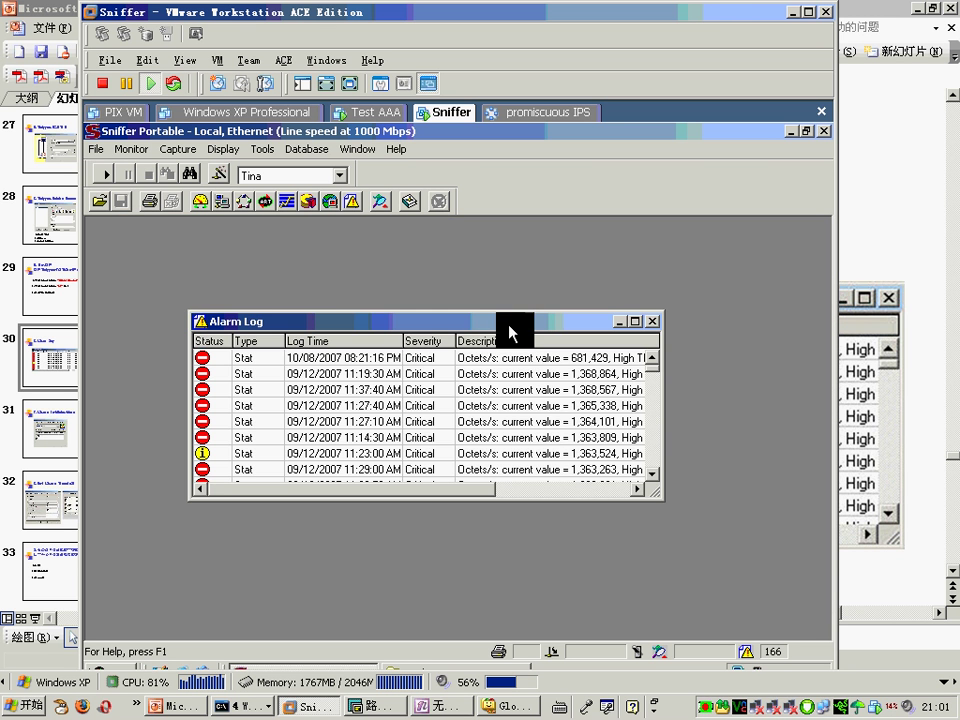
pyautogui.moveTo(512, 332); pyautogui.dragTo(537, 283)
pyautogui.click(591, 396)
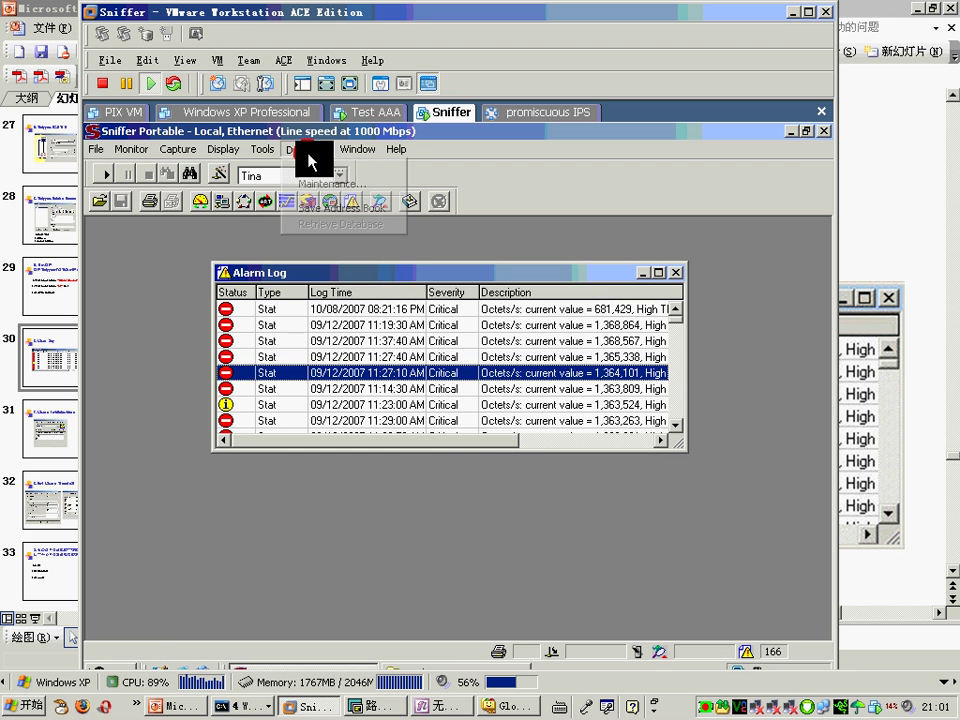
# Step: View the MAC Threshold settings in Tools > Options, then close the dialog
pyautogui.click(262, 149)
pyautogui.click(356, 262)
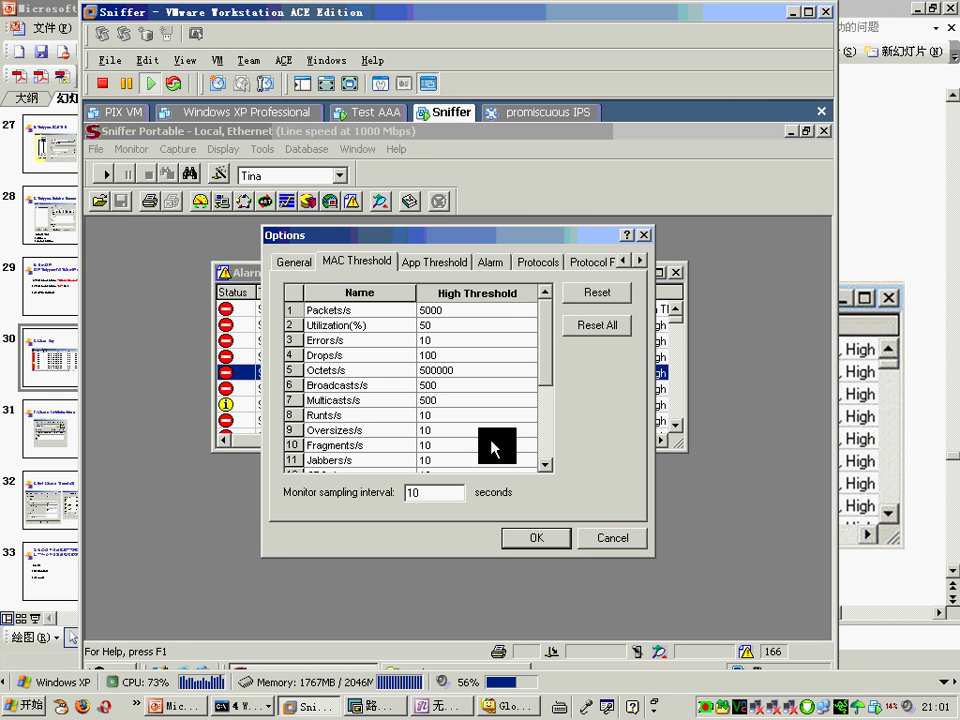
pyautogui.click(531, 541)
# Step: Review Expert Options protocol and Connection alarm settings like Long Ack Time, closing without saving
pyautogui.click(265, 150)
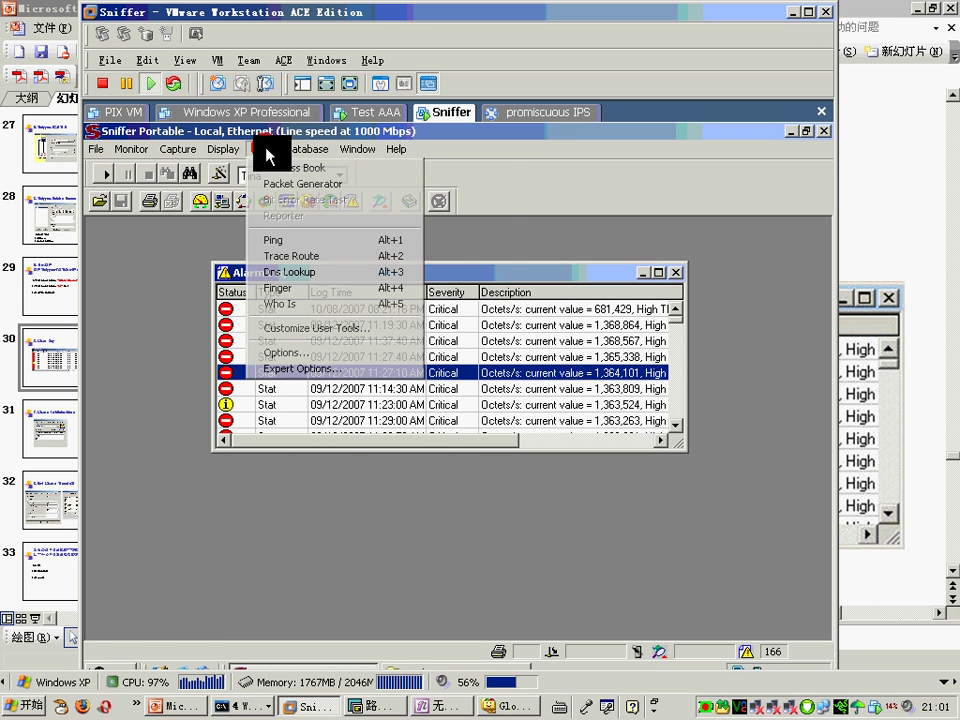
pyautogui.click(312, 370)
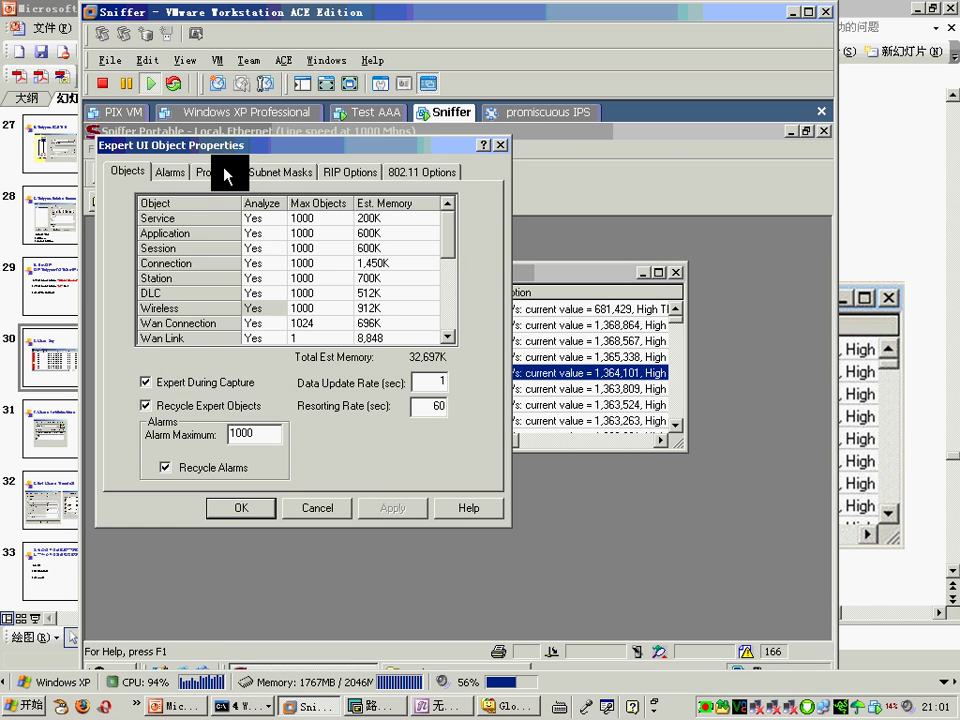
pyautogui.click(228, 172)
pyautogui.click(139, 268)
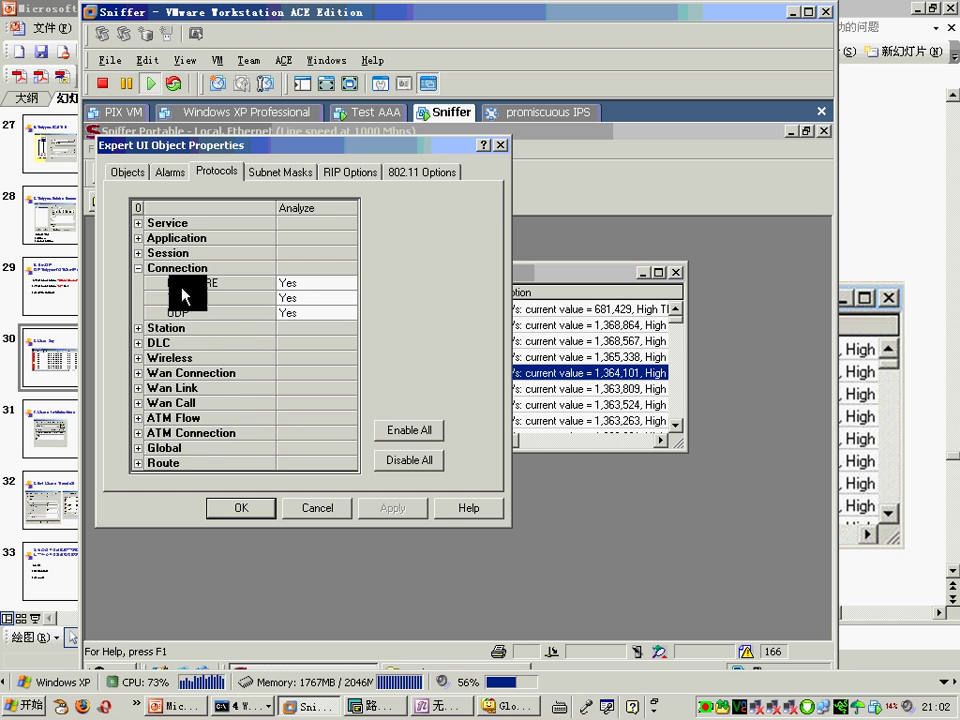
pyautogui.click(171, 172)
pyautogui.click(133, 268)
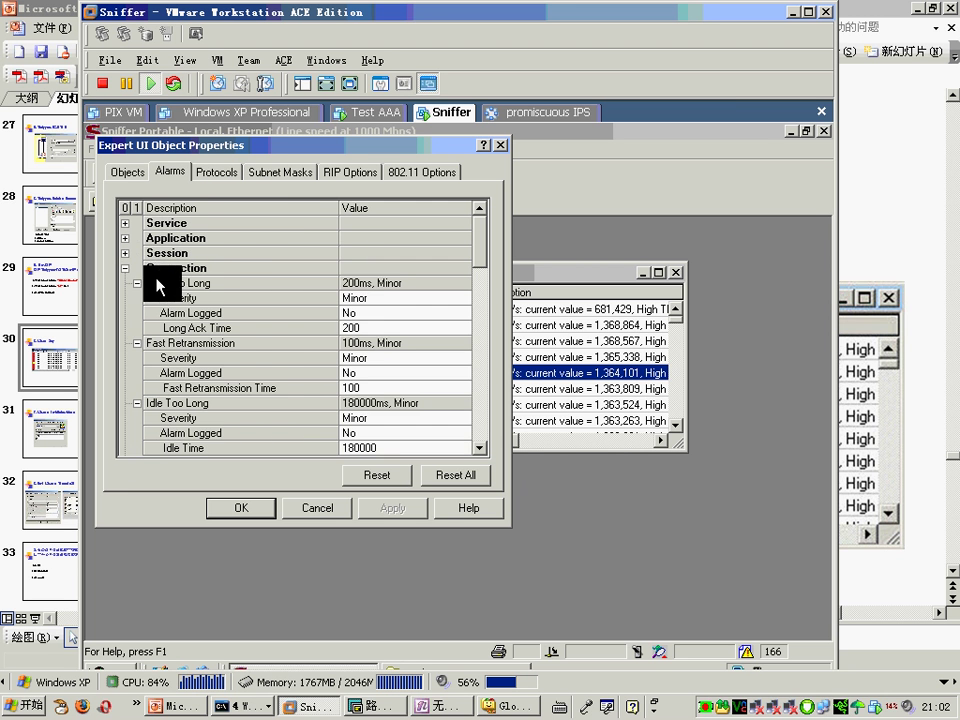
pyautogui.click(386, 330)
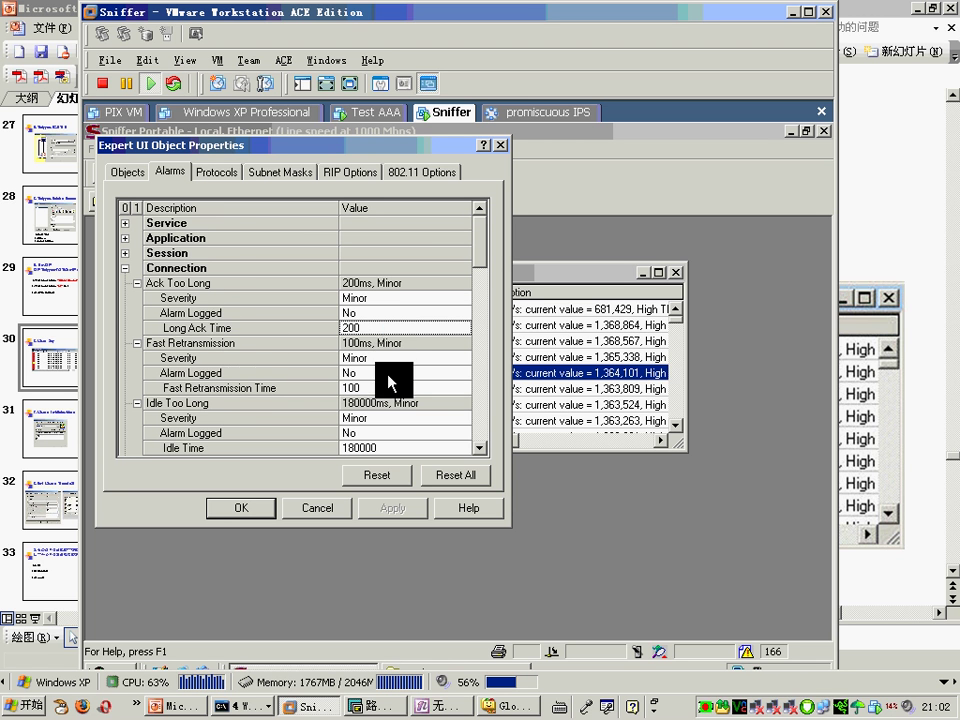
pyautogui.scroll(-1, 390, 380)
pyautogui.scroll(-4, 390, 382)
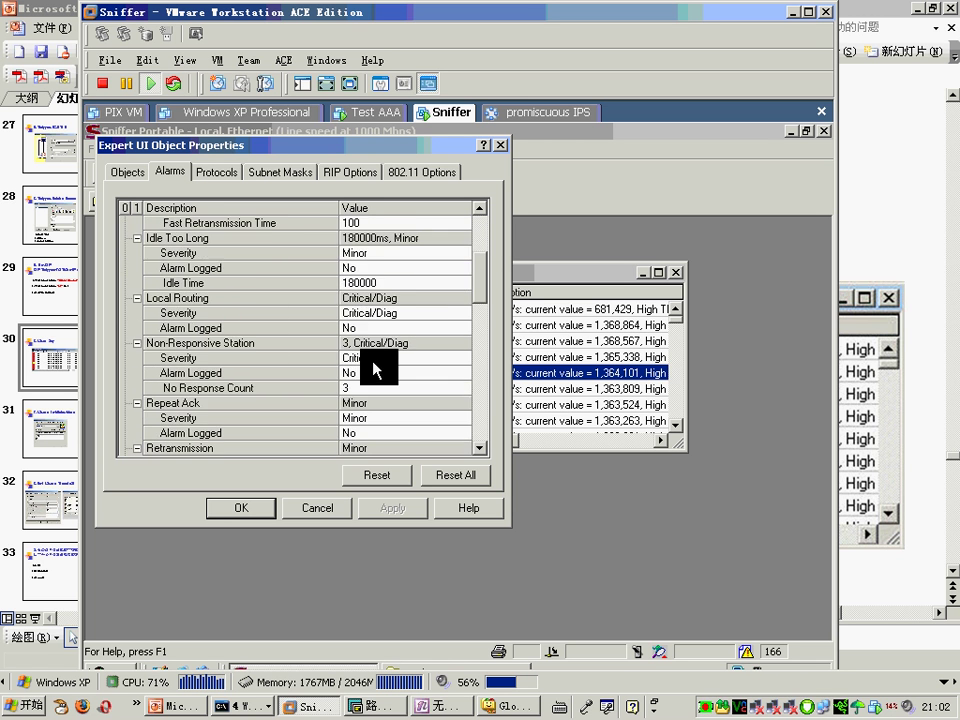
pyautogui.scroll(-1, 378, 370)
pyautogui.click(305, 508)
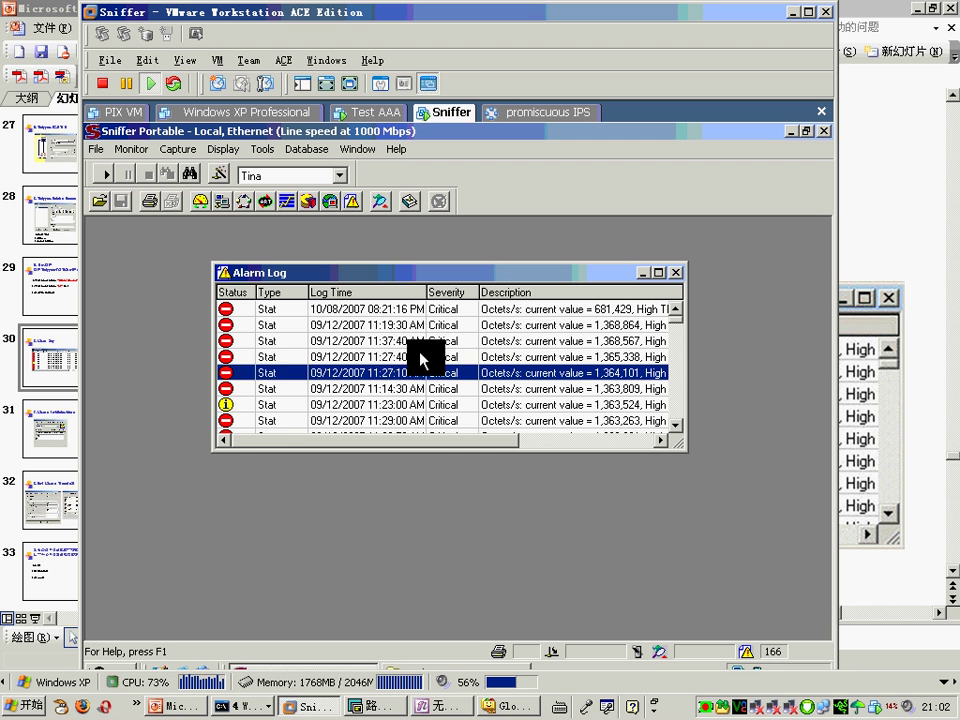
# Step: Acknowledge the 11:37:40 alarm, then switch back to the lecture slides
pyautogui.click(240, 340)
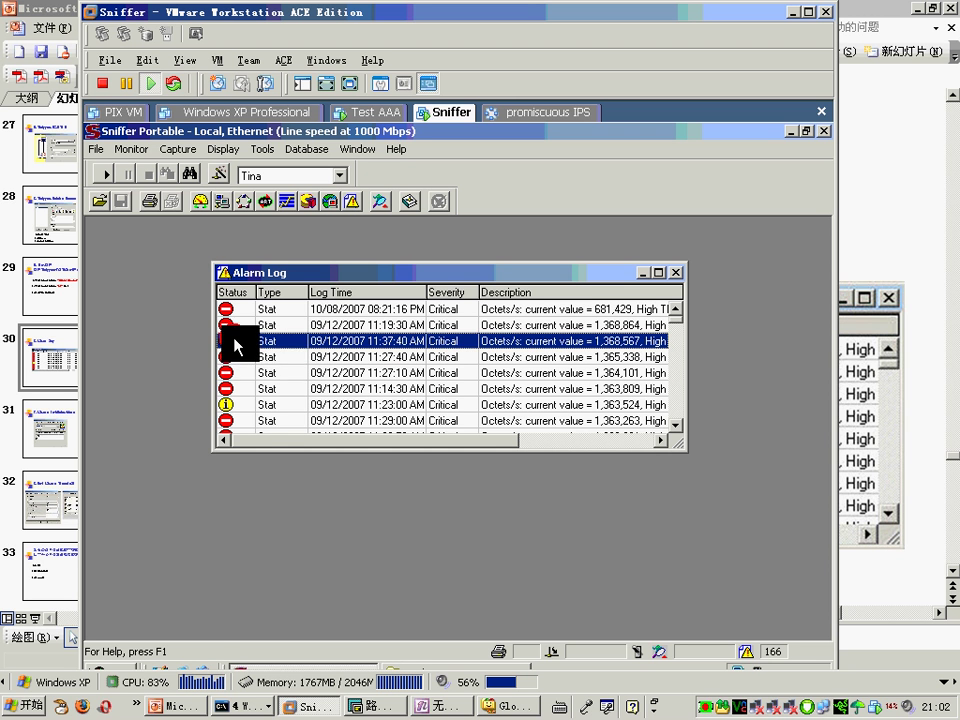
pyautogui.rightClick(240, 341)
pyautogui.click(240, 349)
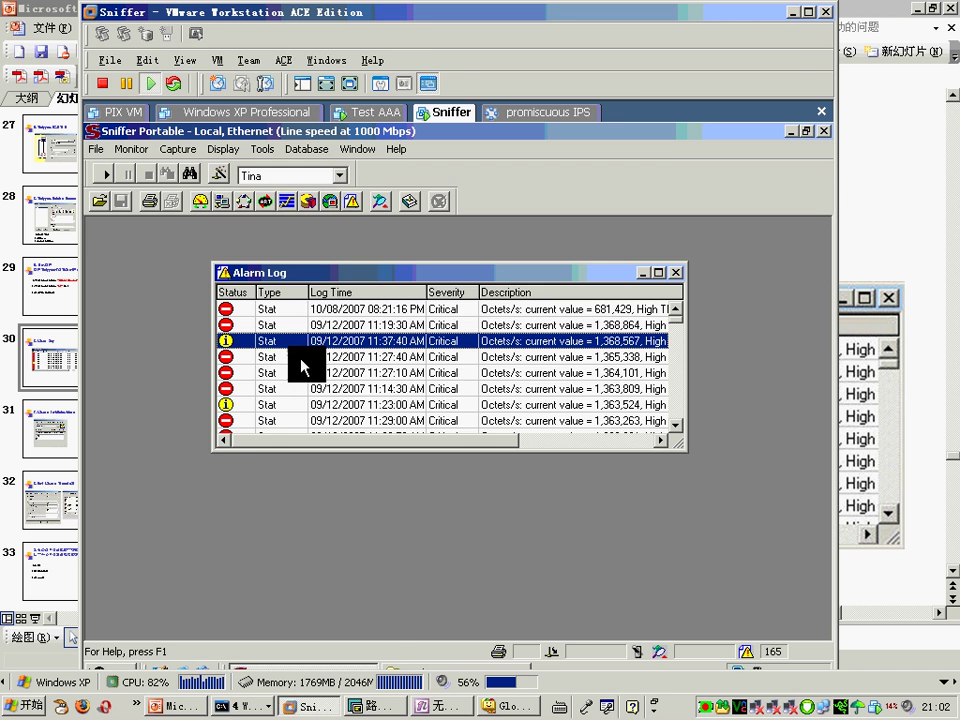
pyautogui.click(878, 225)
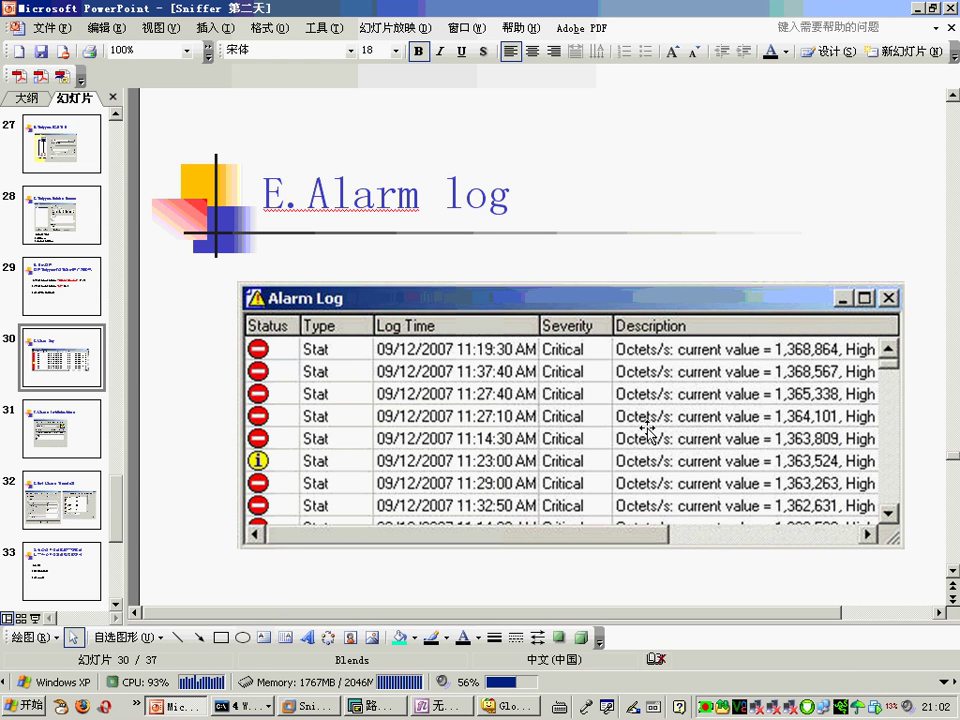
# Step: Scroll to slide 31, F.Alarms Notifications, then bring Sniffer's Alarm Log forward
pyautogui.scroll(-1, 651, 440)
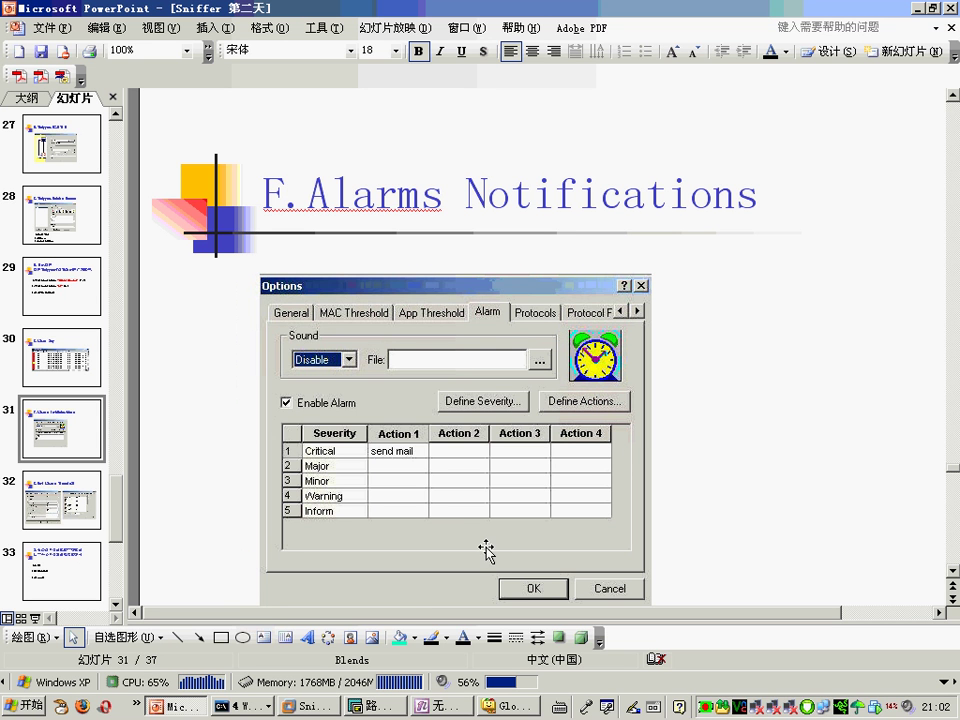
pyautogui.click(310, 706)
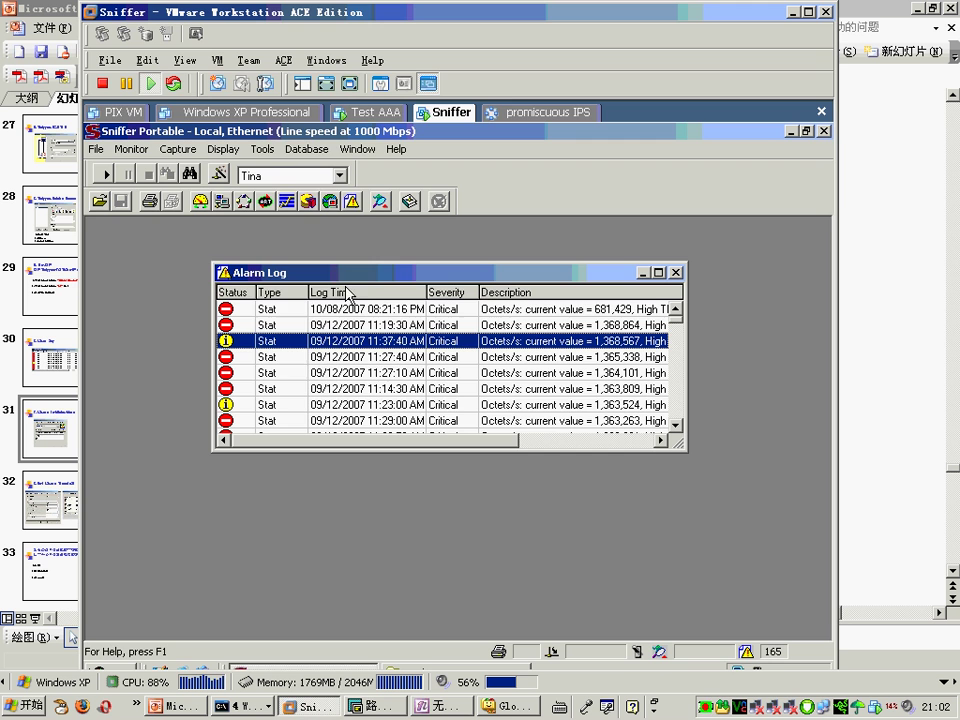
# Step: Show the Options alarm notification settings and peek at the Major alarm action choices
pyautogui.click(266, 150)
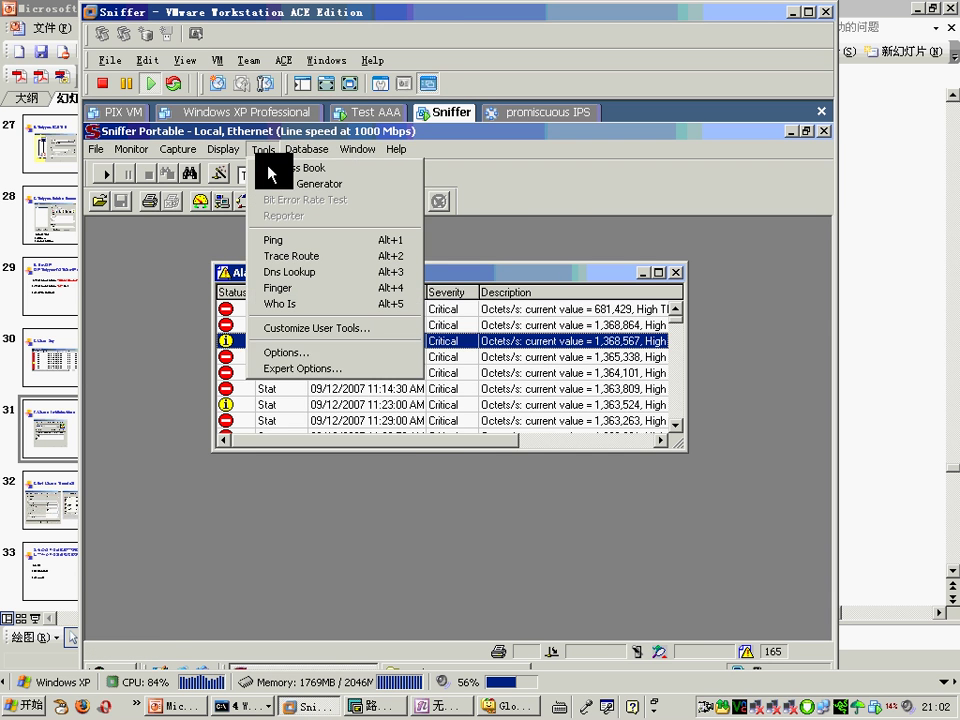
pyautogui.click(307, 355)
pyautogui.click(494, 262)
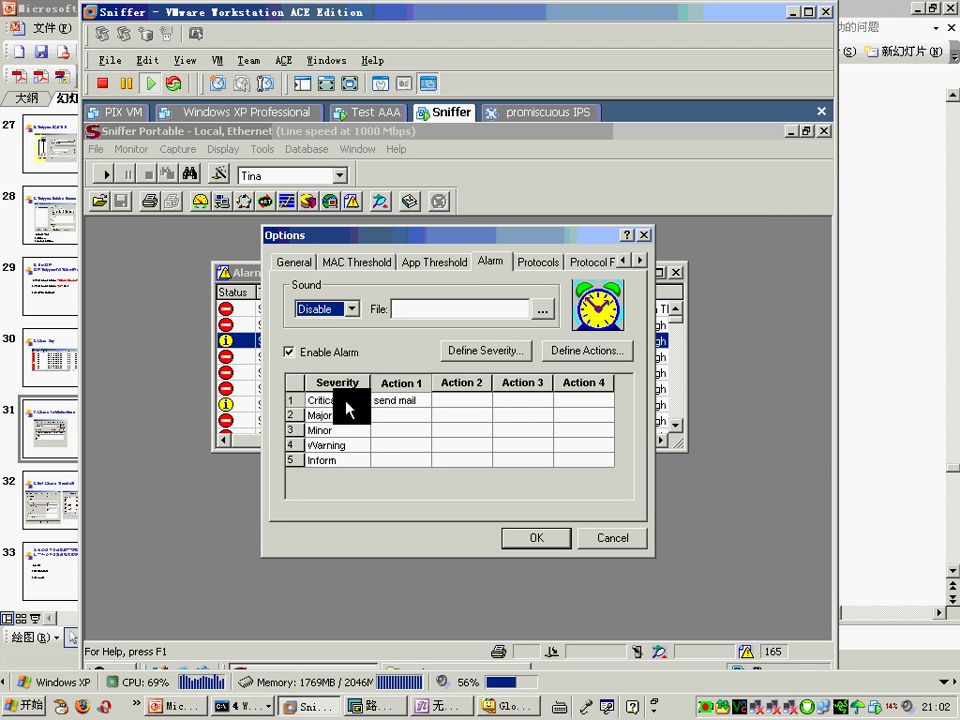
pyautogui.click(424, 412)
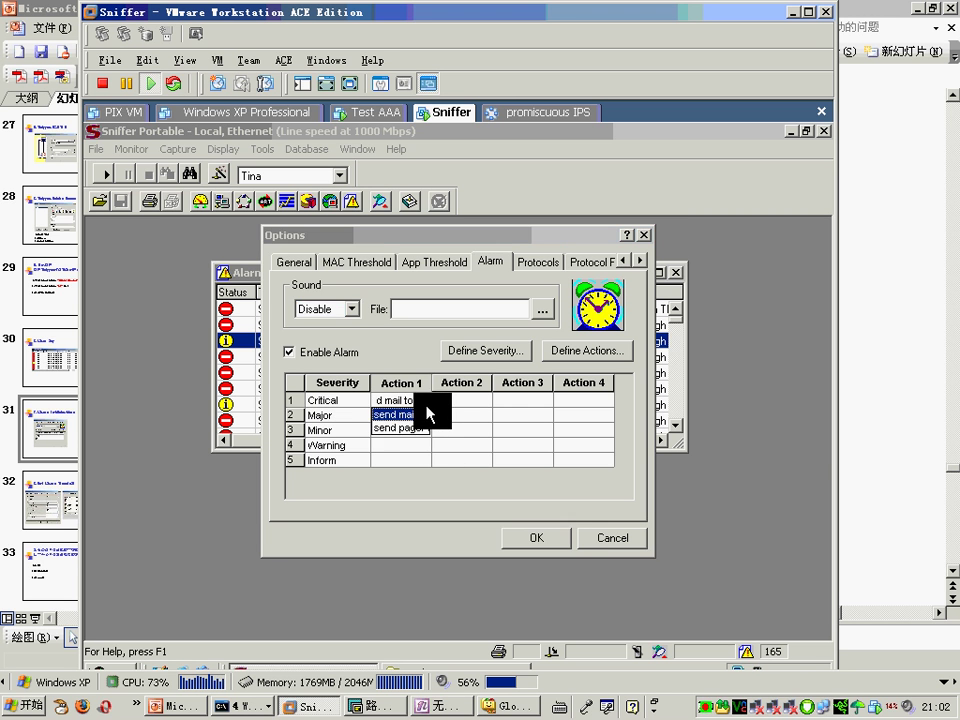
pyautogui.click(498, 416)
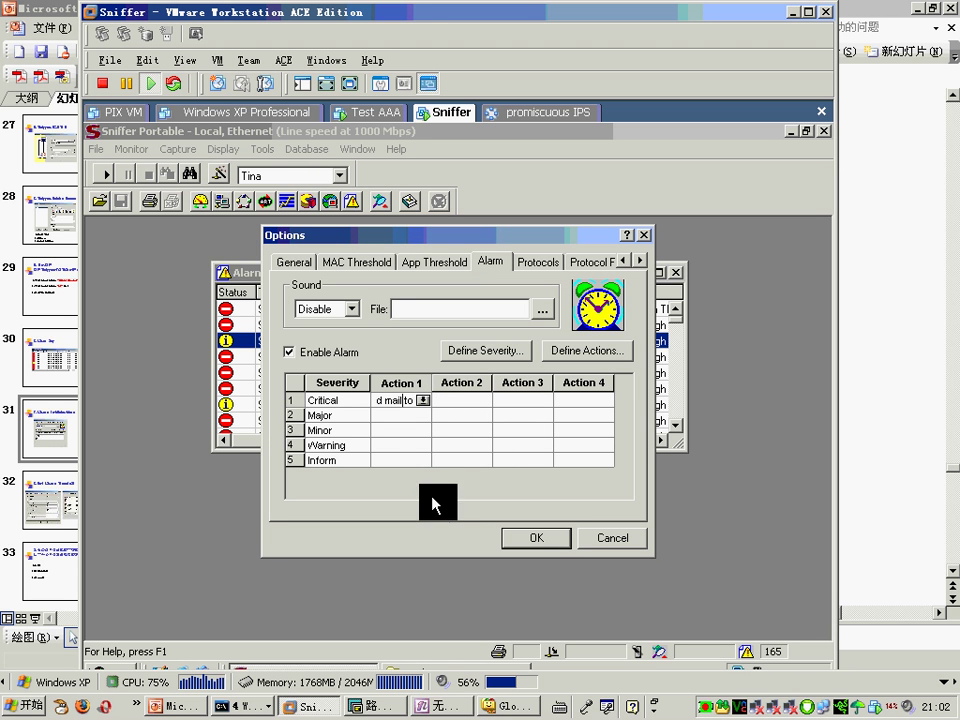
# Step: Start defining a new alarm action named 'sdf' with the pager method
pyautogui.click(588, 352)
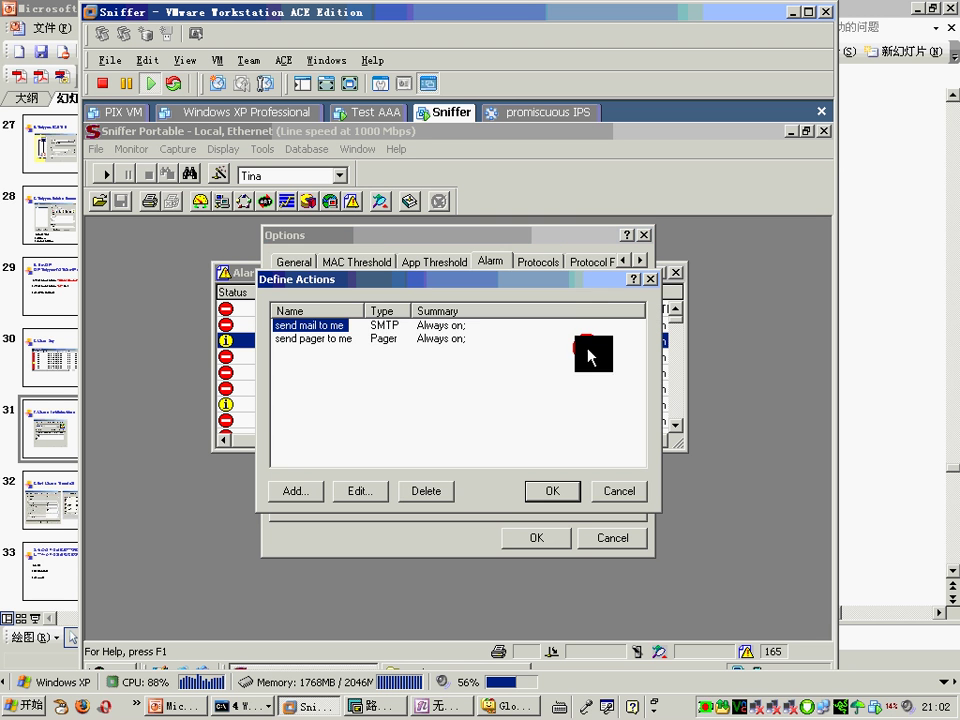
pyautogui.click(296, 489)
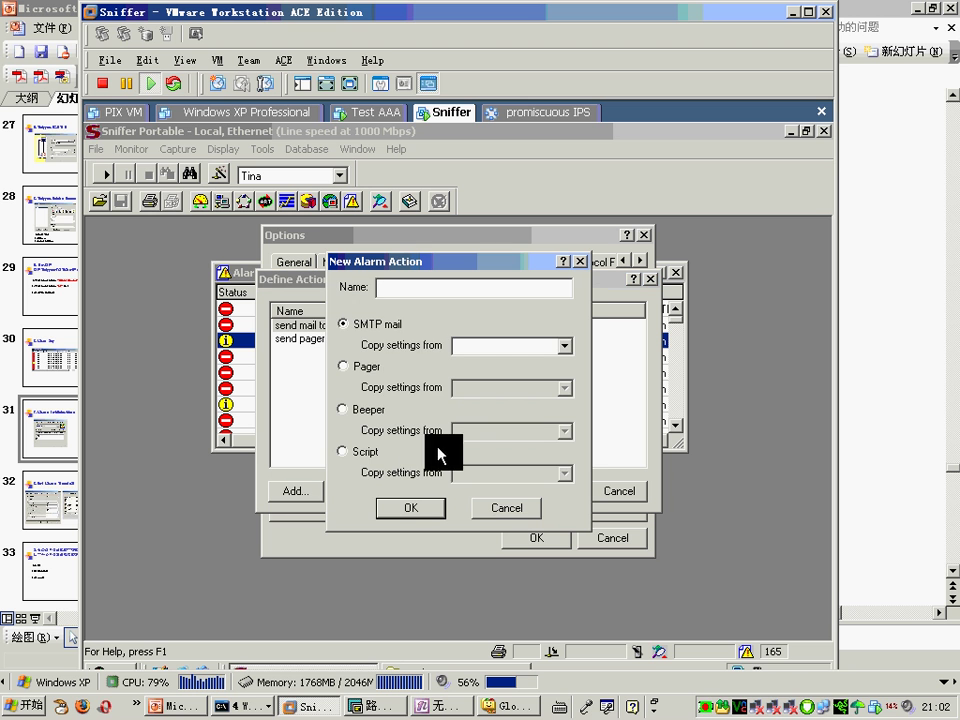
pyautogui.write('sdf')
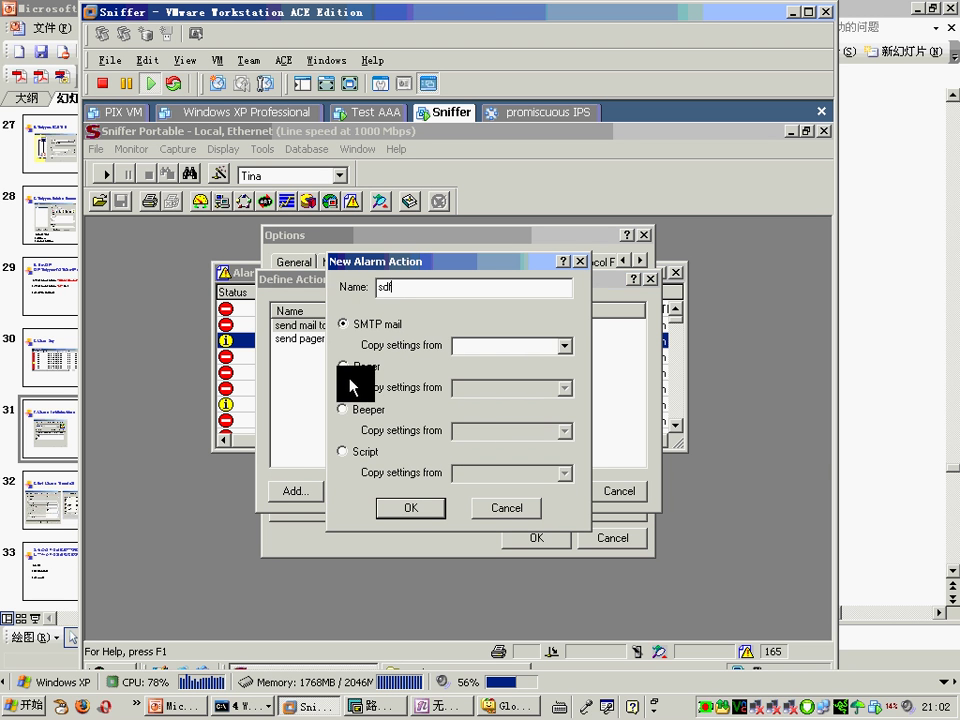
pyautogui.click(343, 366)
pyautogui.press('Down')
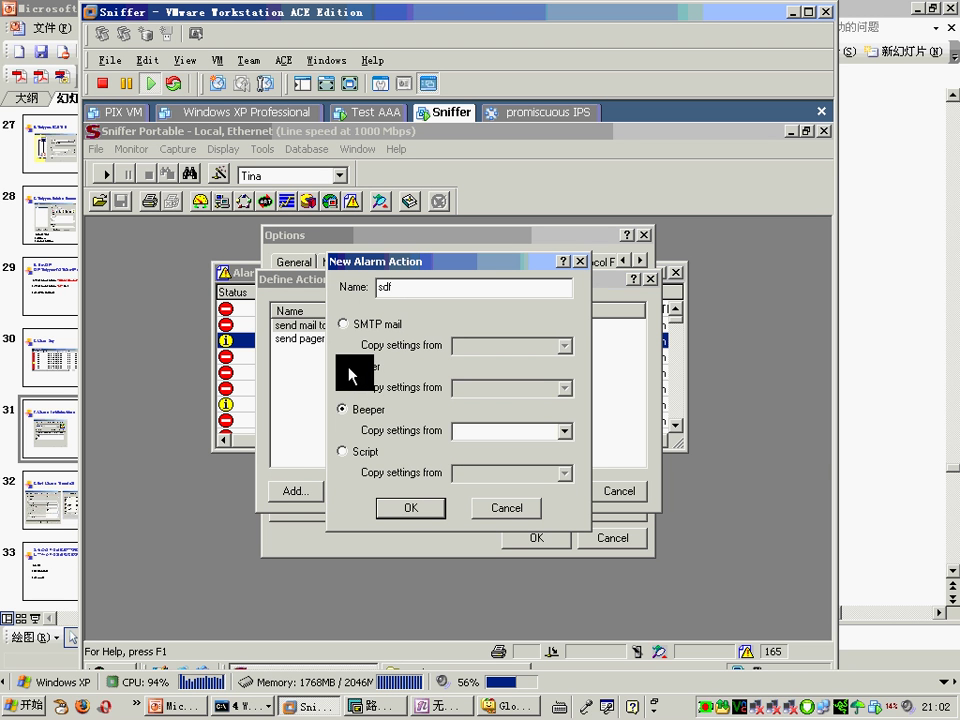
pyautogui.press('Up')
# Step: Try the beeper, script and SMTP mail methods, then discard the new action unchanged
pyautogui.click(346, 411)
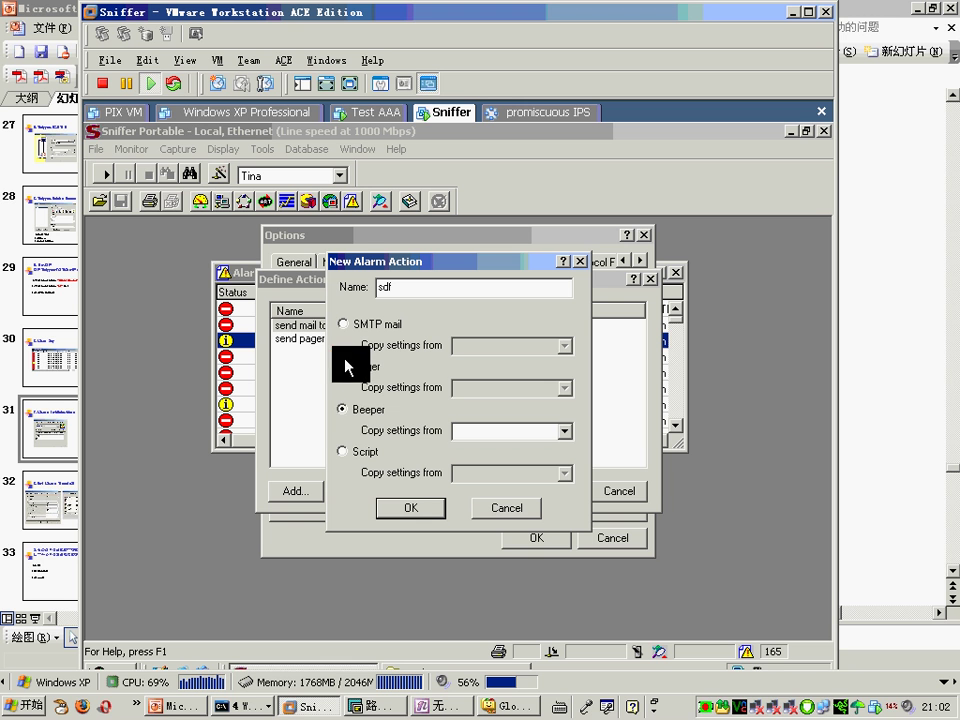
pyautogui.press('Up')
pyautogui.press('Down')
pyautogui.press('Up')
pyautogui.press('Down')
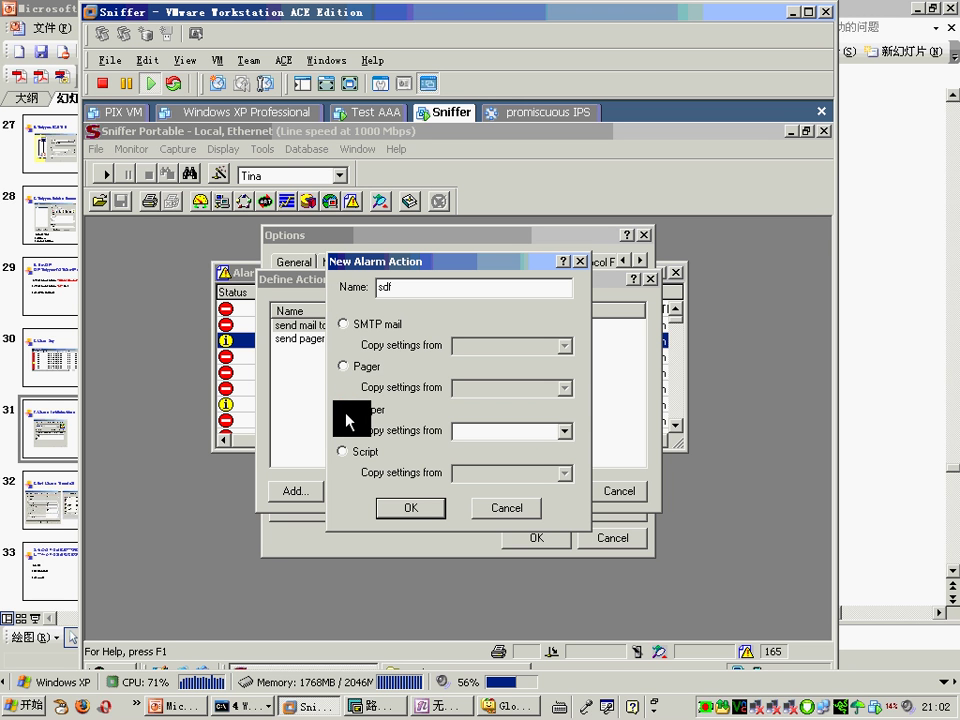
pyautogui.press('Up')
pyautogui.click(344, 412)
pyautogui.click(344, 451)
pyautogui.click(362, 325)
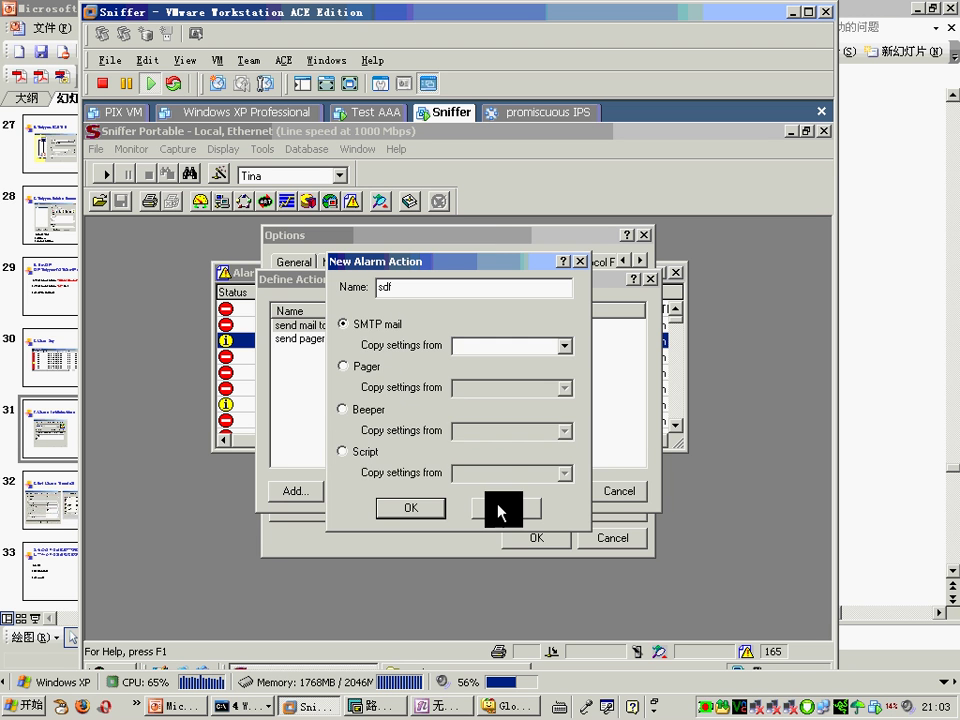
pyautogui.click(500, 507)
pyautogui.click(605, 491)
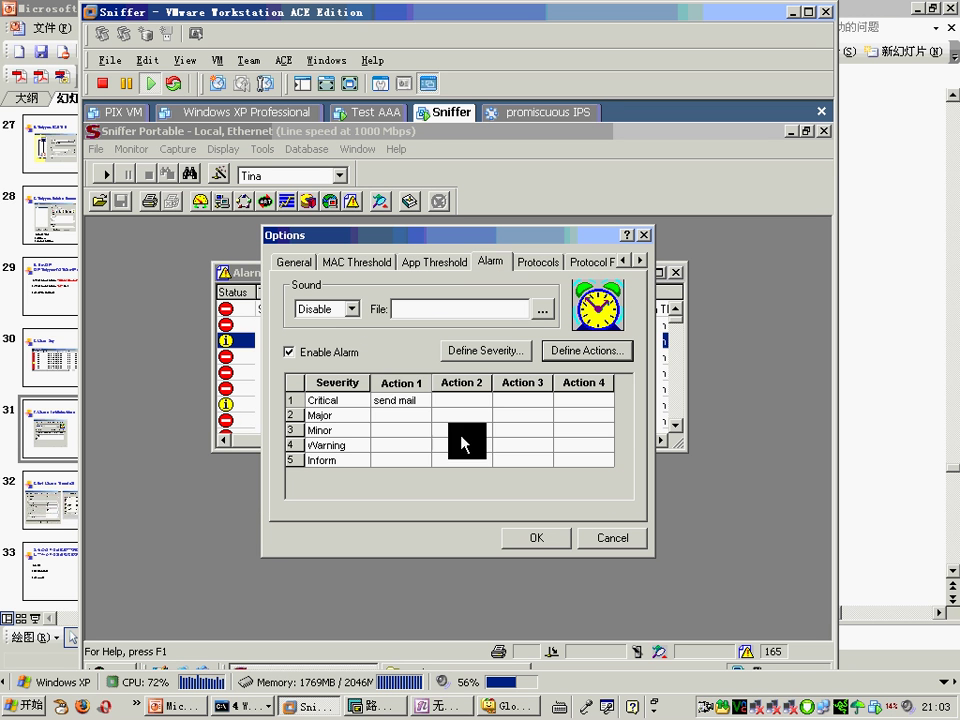
# Step: Cancel the alarm sound file browser and inspect Major alarms' first three actions without changes
pyautogui.click(542, 309)
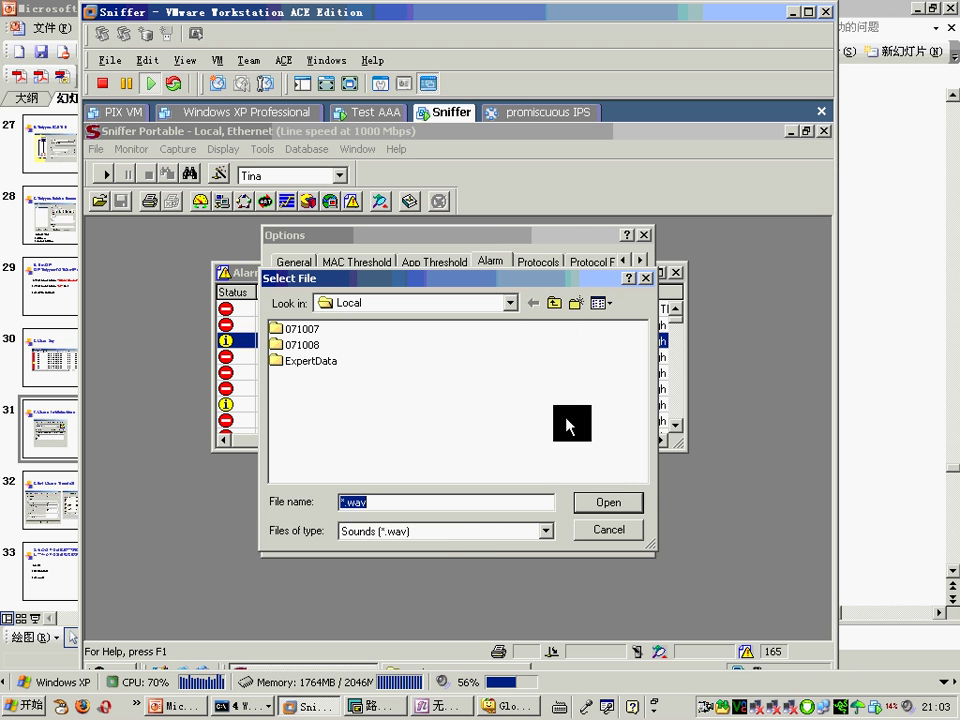
pyautogui.click(622, 533)
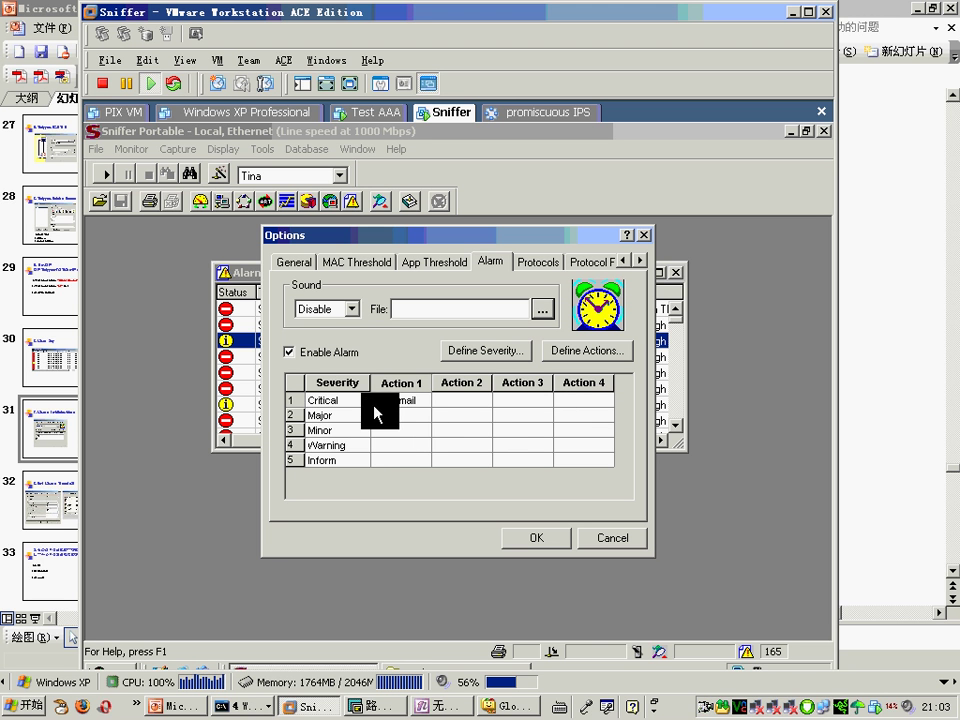
pyautogui.click(419, 413)
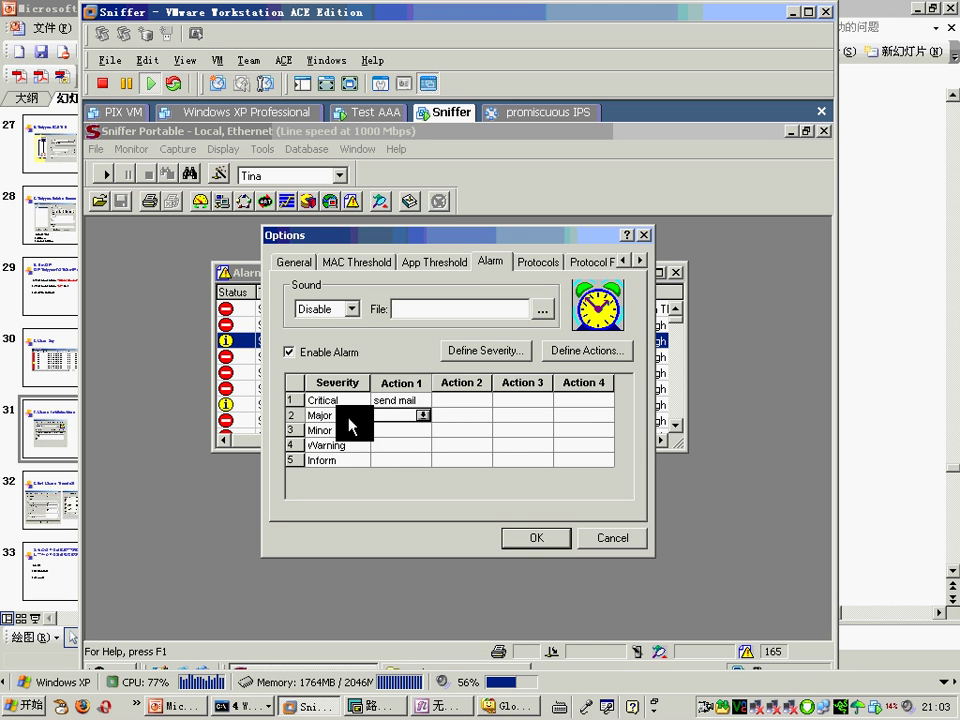
pyautogui.click(424, 414)
pyautogui.click(471, 420)
pyautogui.click(471, 418)
pyautogui.click(488, 418)
pyautogui.click(540, 420)
pyautogui.click(544, 416)
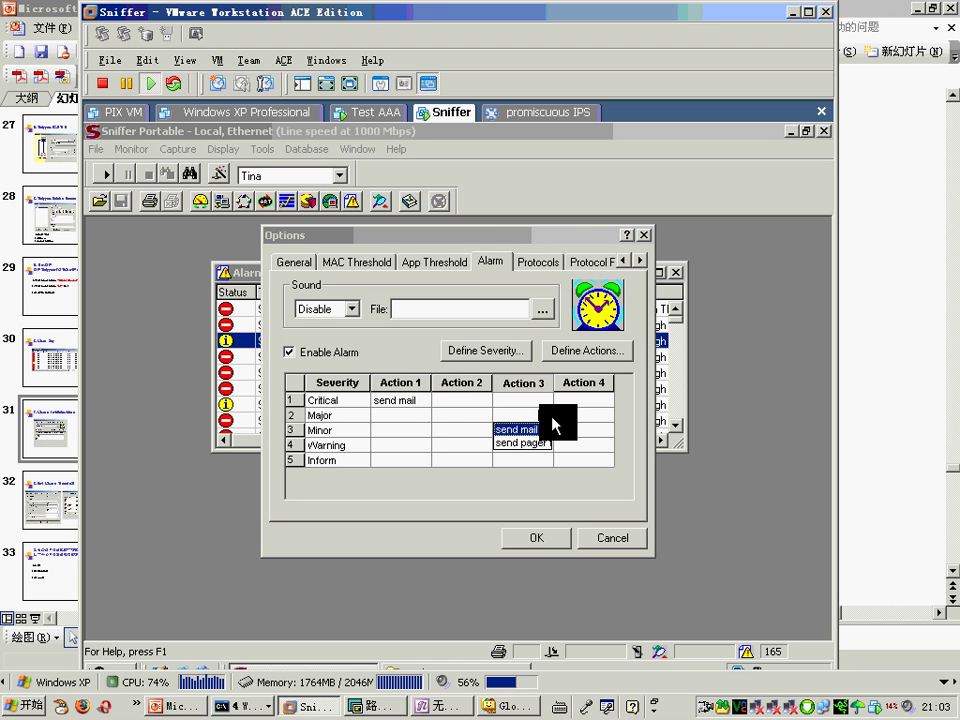
pyautogui.click(628, 470)
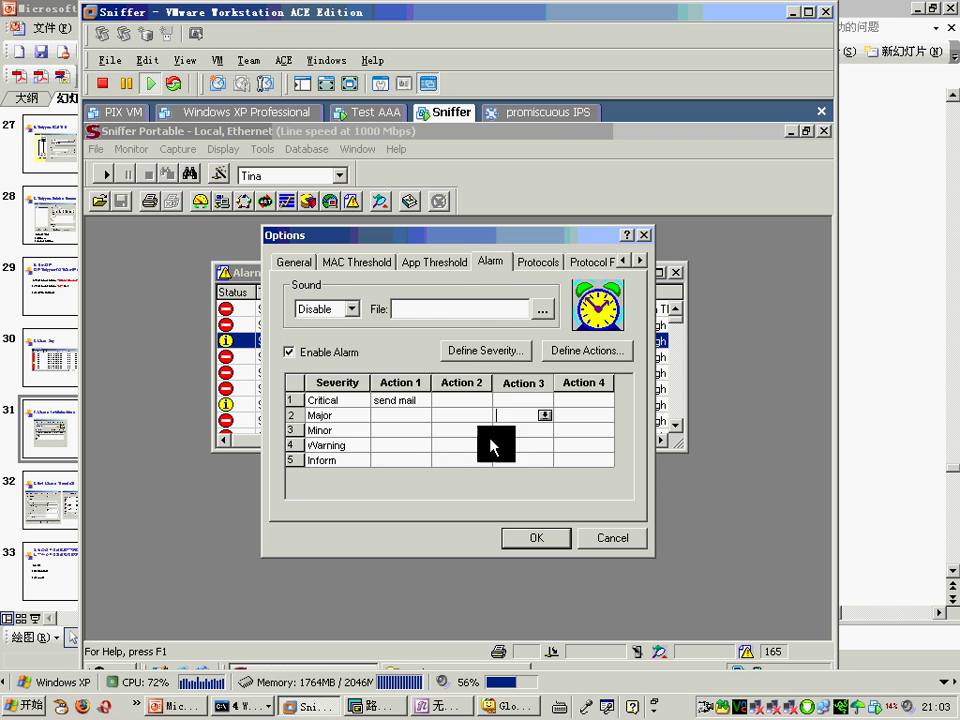
# Step: Look at the Warning row's actions, then cancel the Options dialog
pyautogui.click(412, 443)
pyautogui.click(592, 443)
pyautogui.click(598, 537)
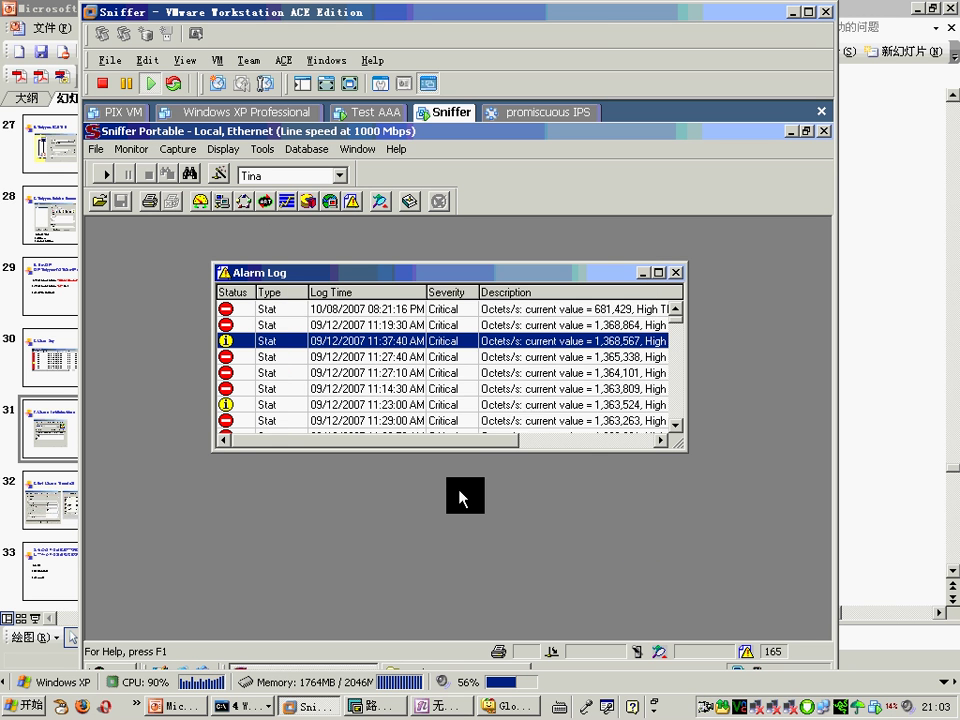
# Step: Review Critical alarms from 08:21:16 PM through 11:39:10 AM, then return to PowerPoint
pyautogui.click(450, 310)
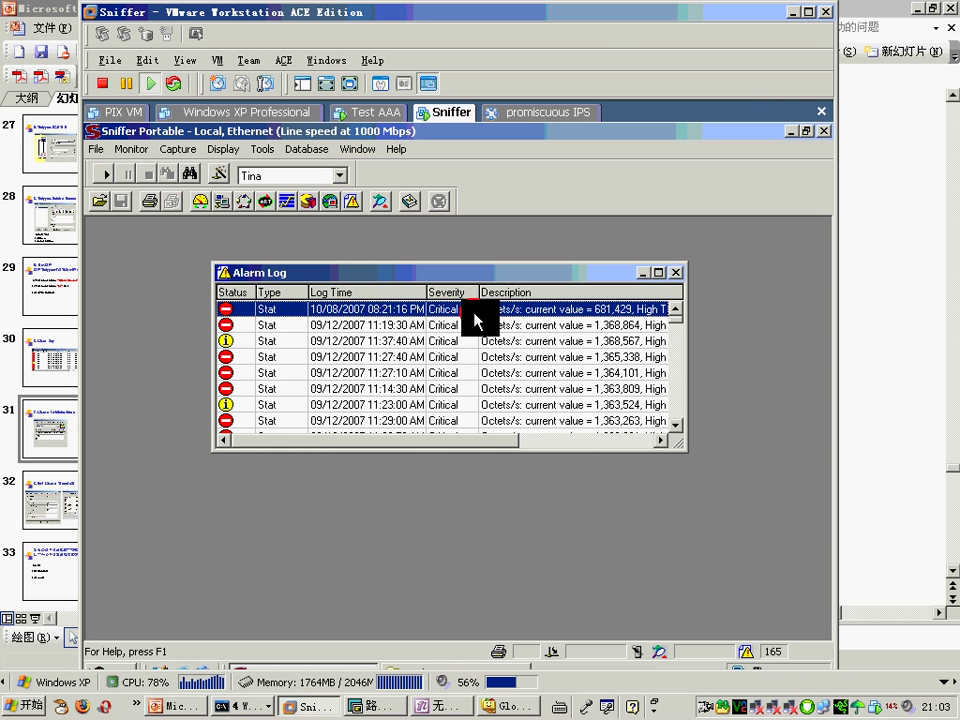
pyautogui.click(529, 373)
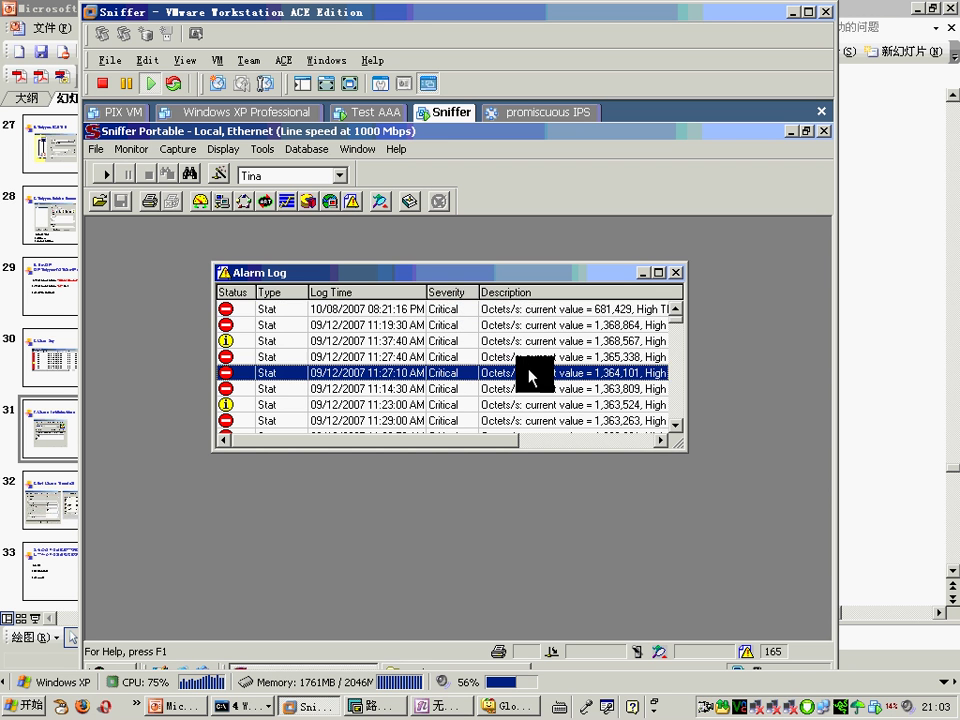
pyautogui.scroll(-6, 533, 380)
pyautogui.scroll(-10, 533, 385)
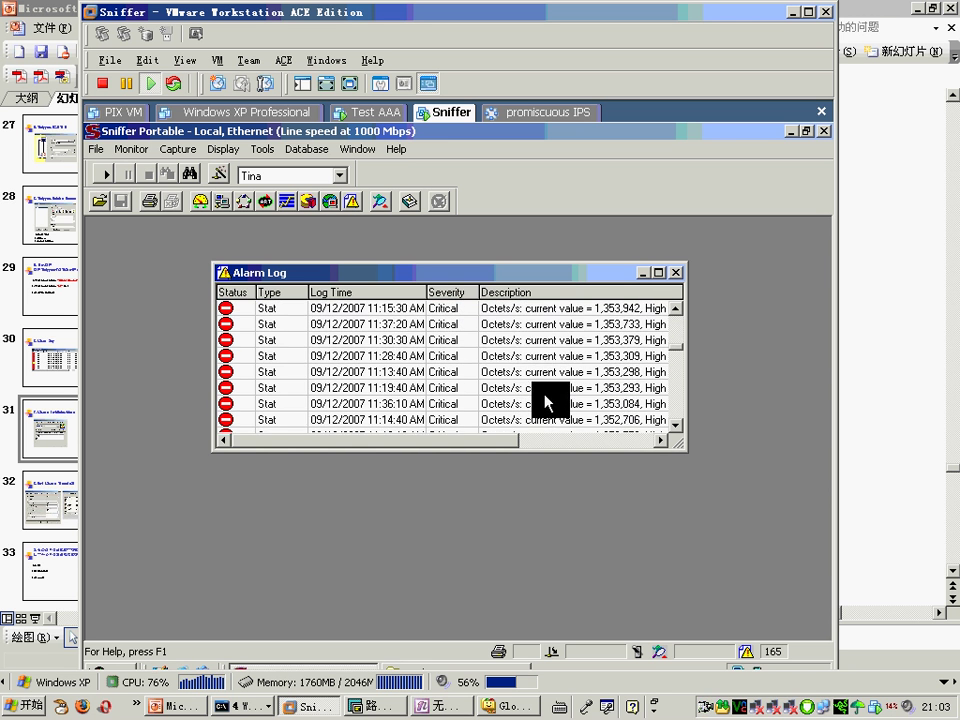
pyautogui.scroll(-10, 530, 380)
pyautogui.click(540, 360)
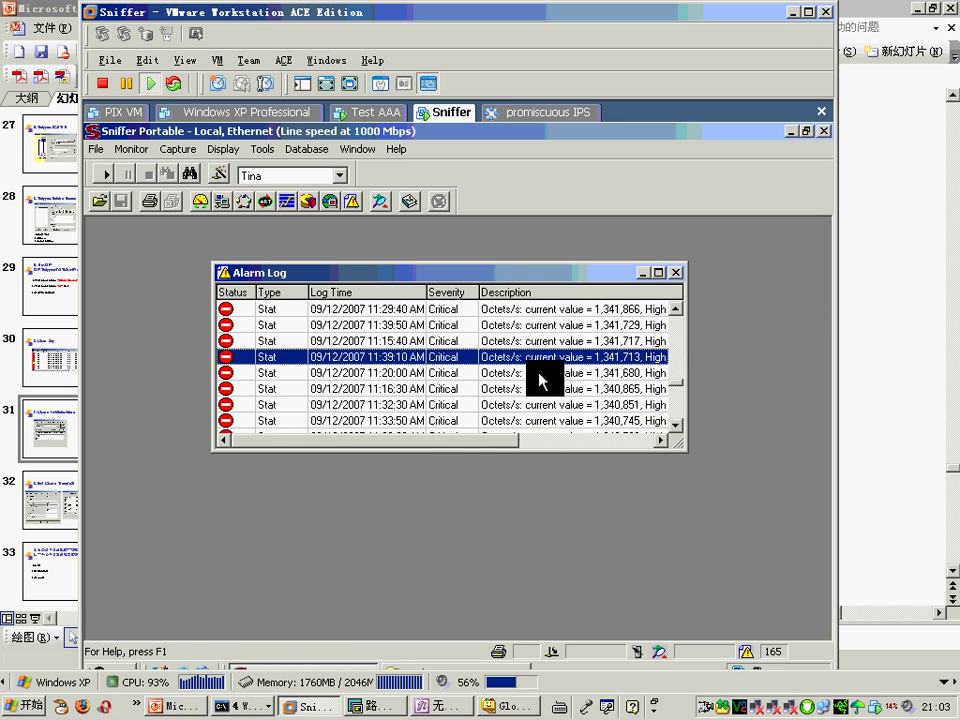
pyautogui.scroll(1, 530, 400)
pyautogui.click(180, 705)
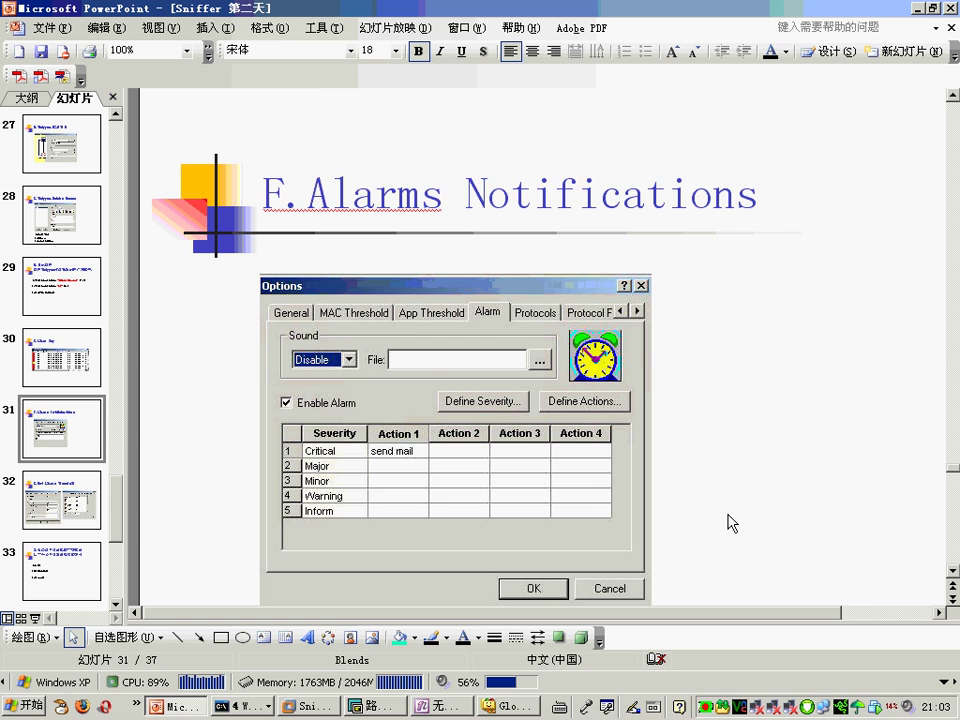
# Step: Scroll from slide 31 past G.Set Alarms Threshold to slide 33 on Speed, Reliability, Security
pyautogui.scroll(-5, 720, 520)
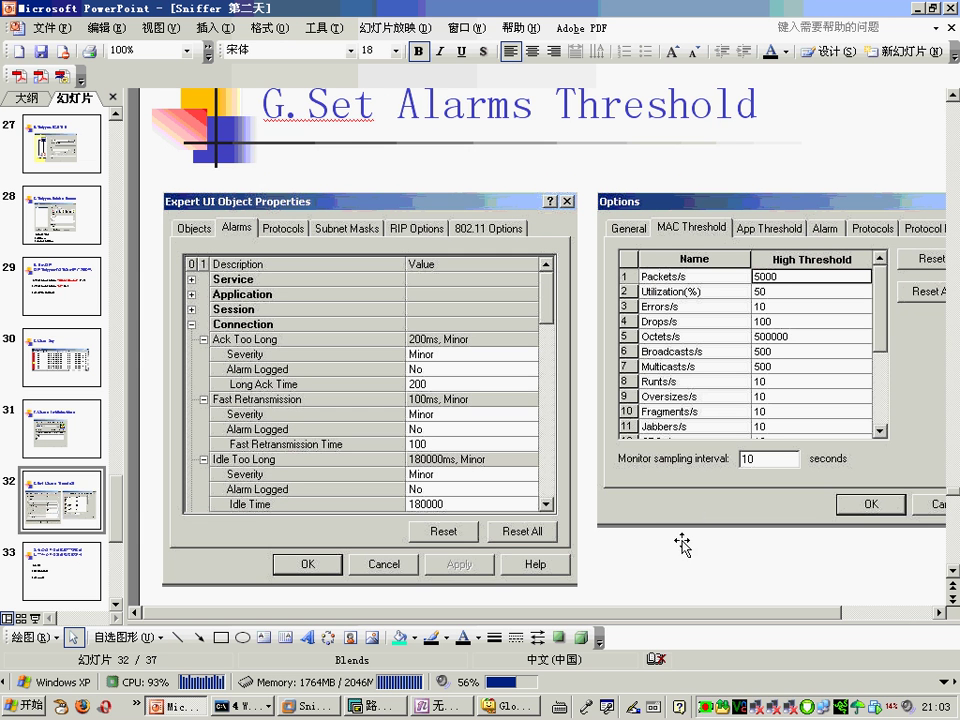
pyautogui.scroll(1, 680, 541)
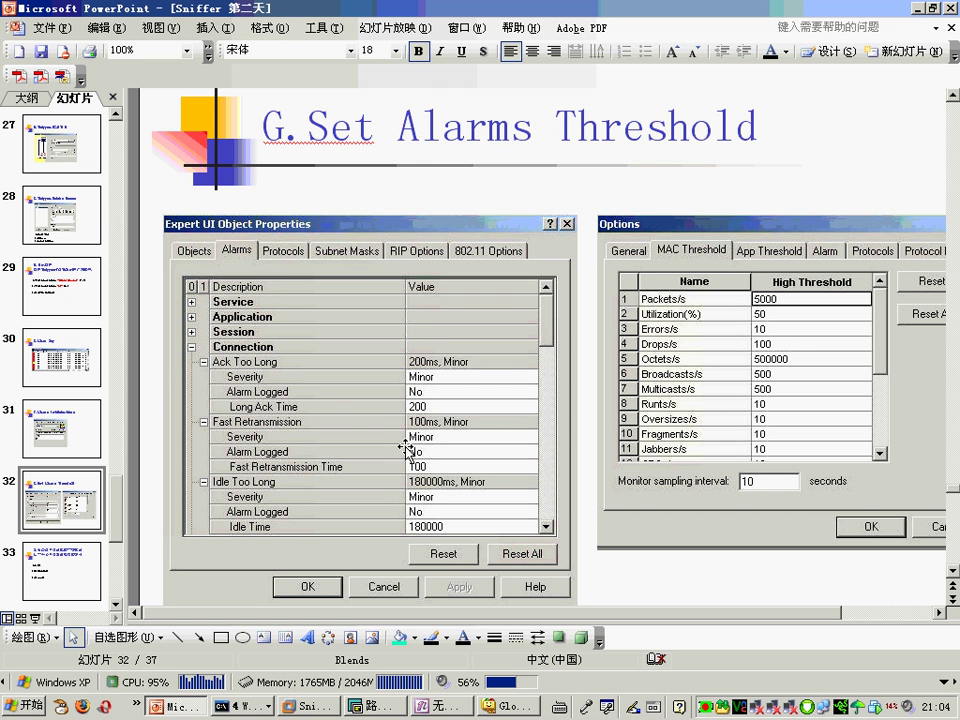
pyautogui.scroll(-1, 408, 450)
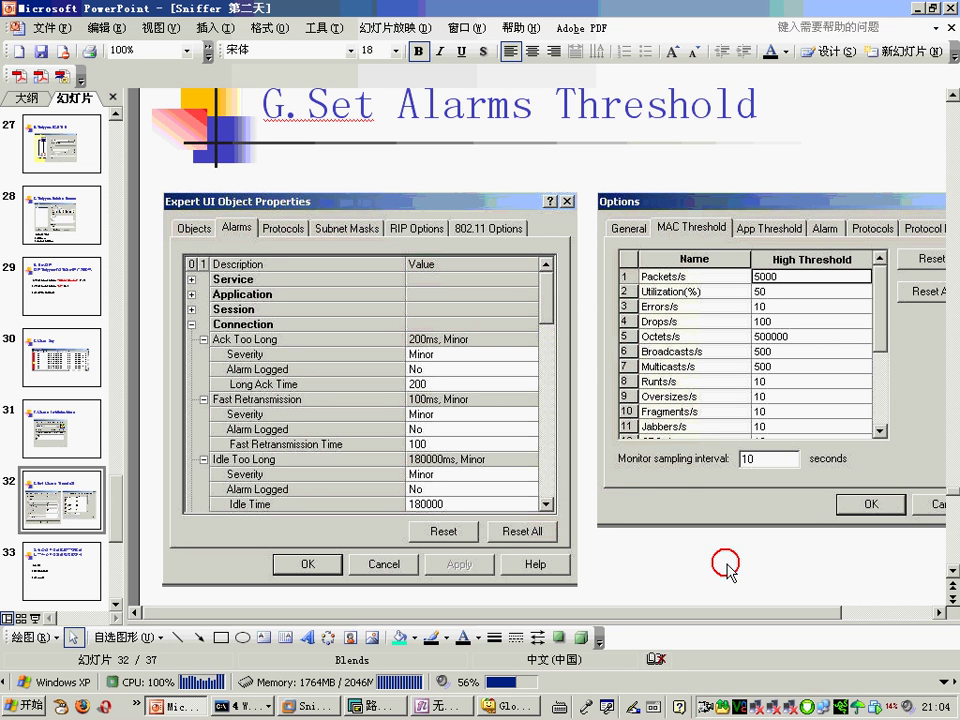
pyautogui.scroll(-1, 724, 570)
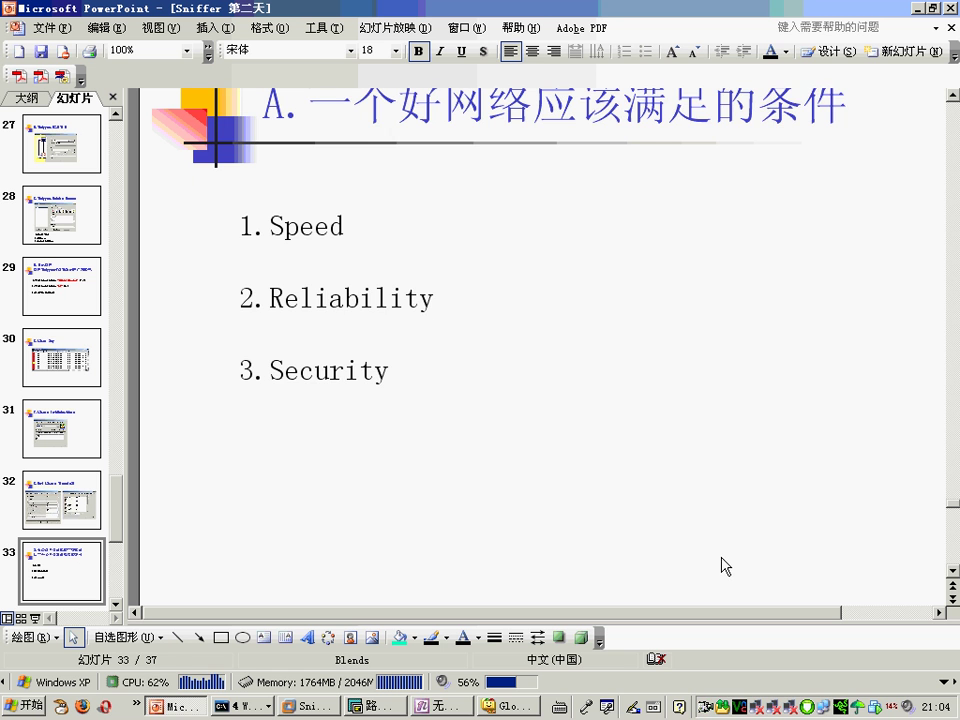
pyautogui.scroll(1, 722, 568)
pyautogui.scroll(2, 688, 560)
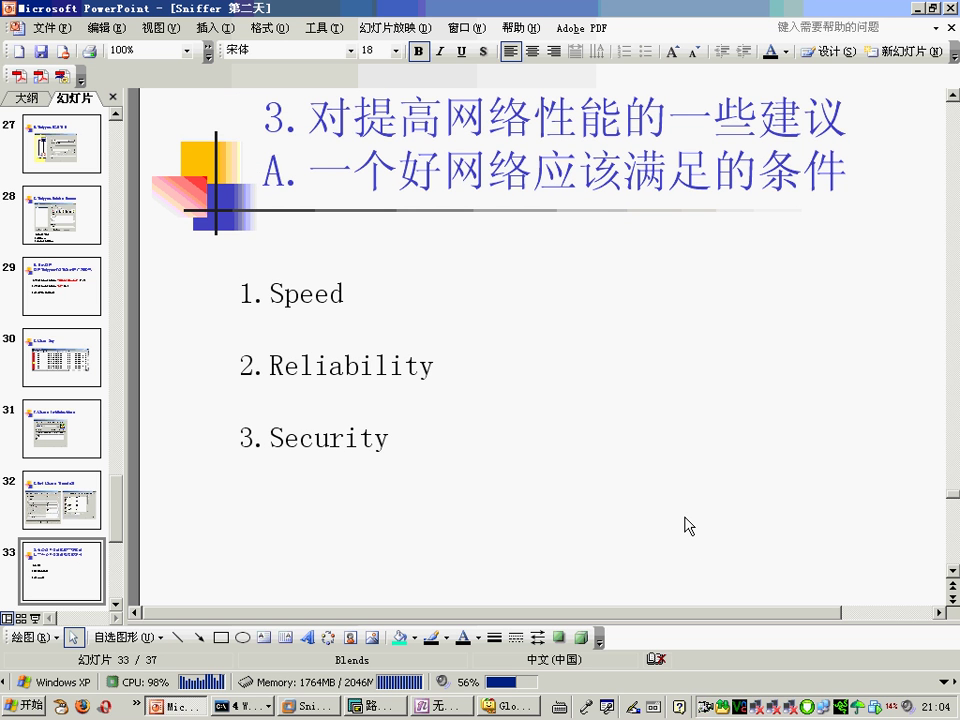